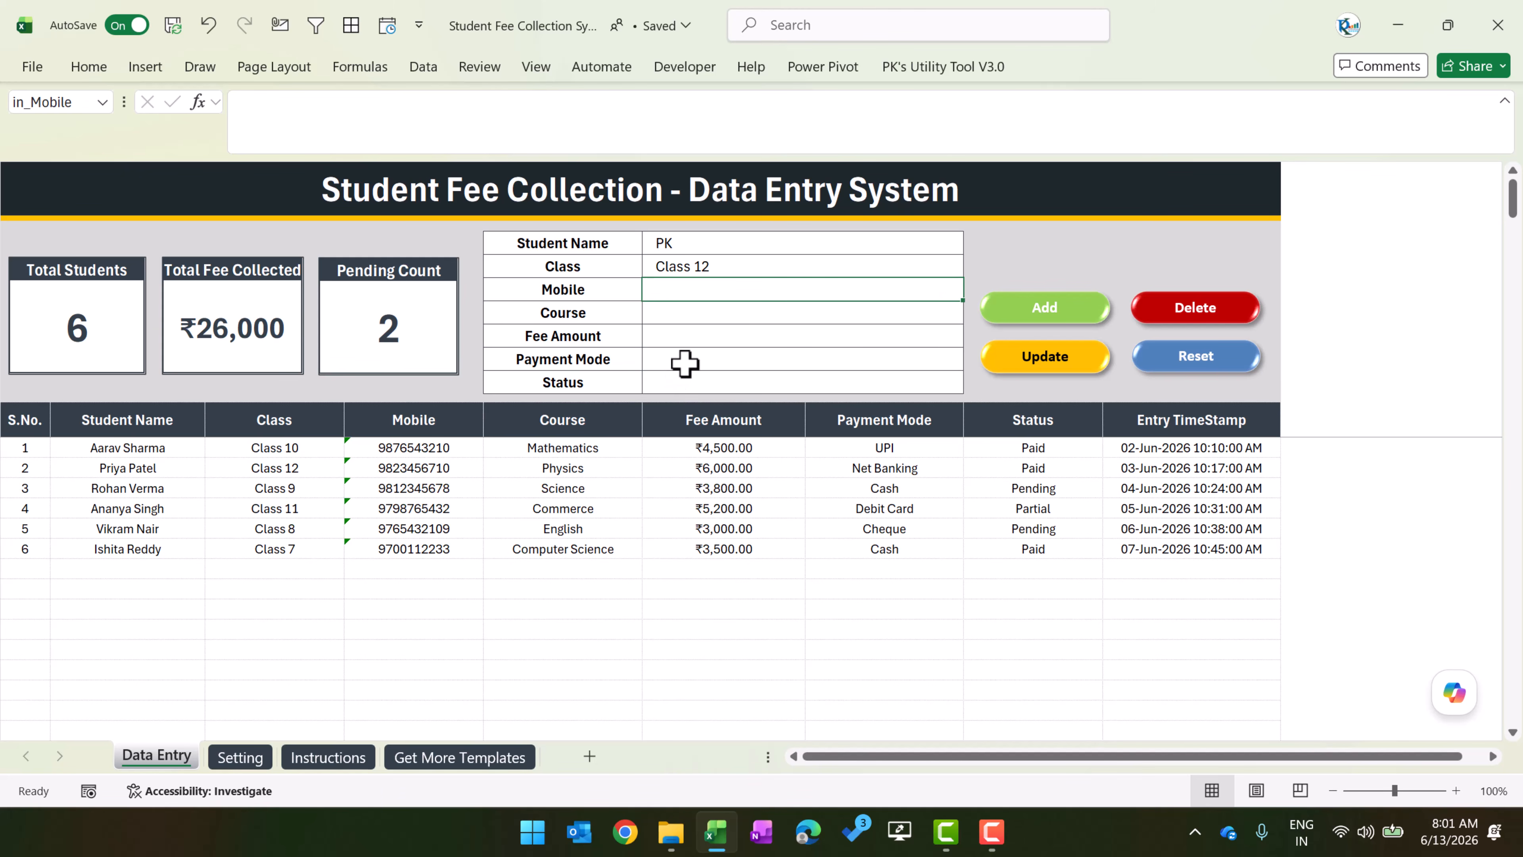
- Enter the student's mobile number in the entry form and set the course to Commerce
type("12345")
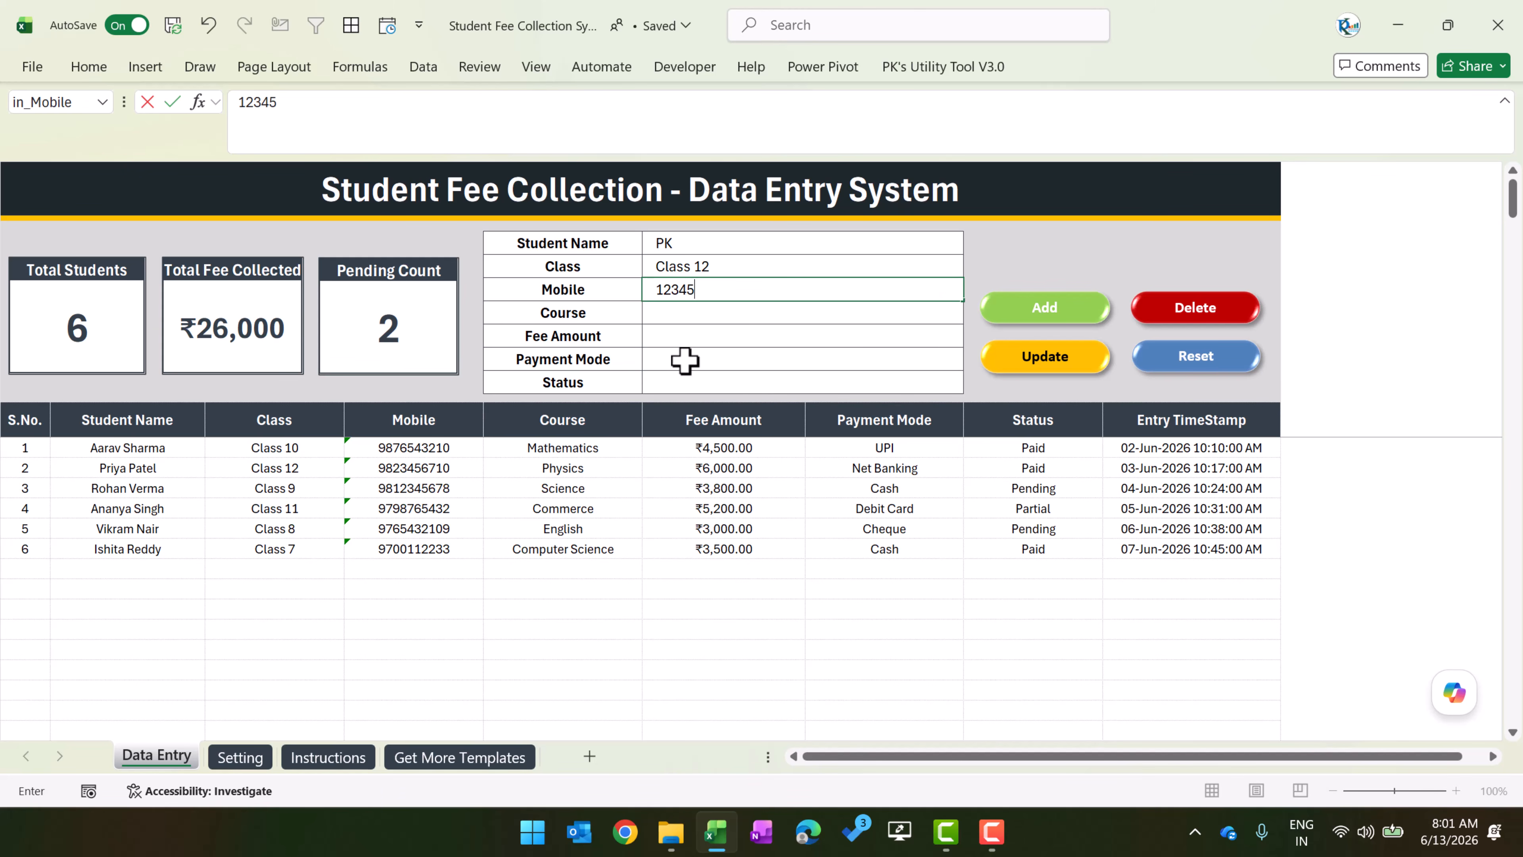
type("67890")
key("Return")
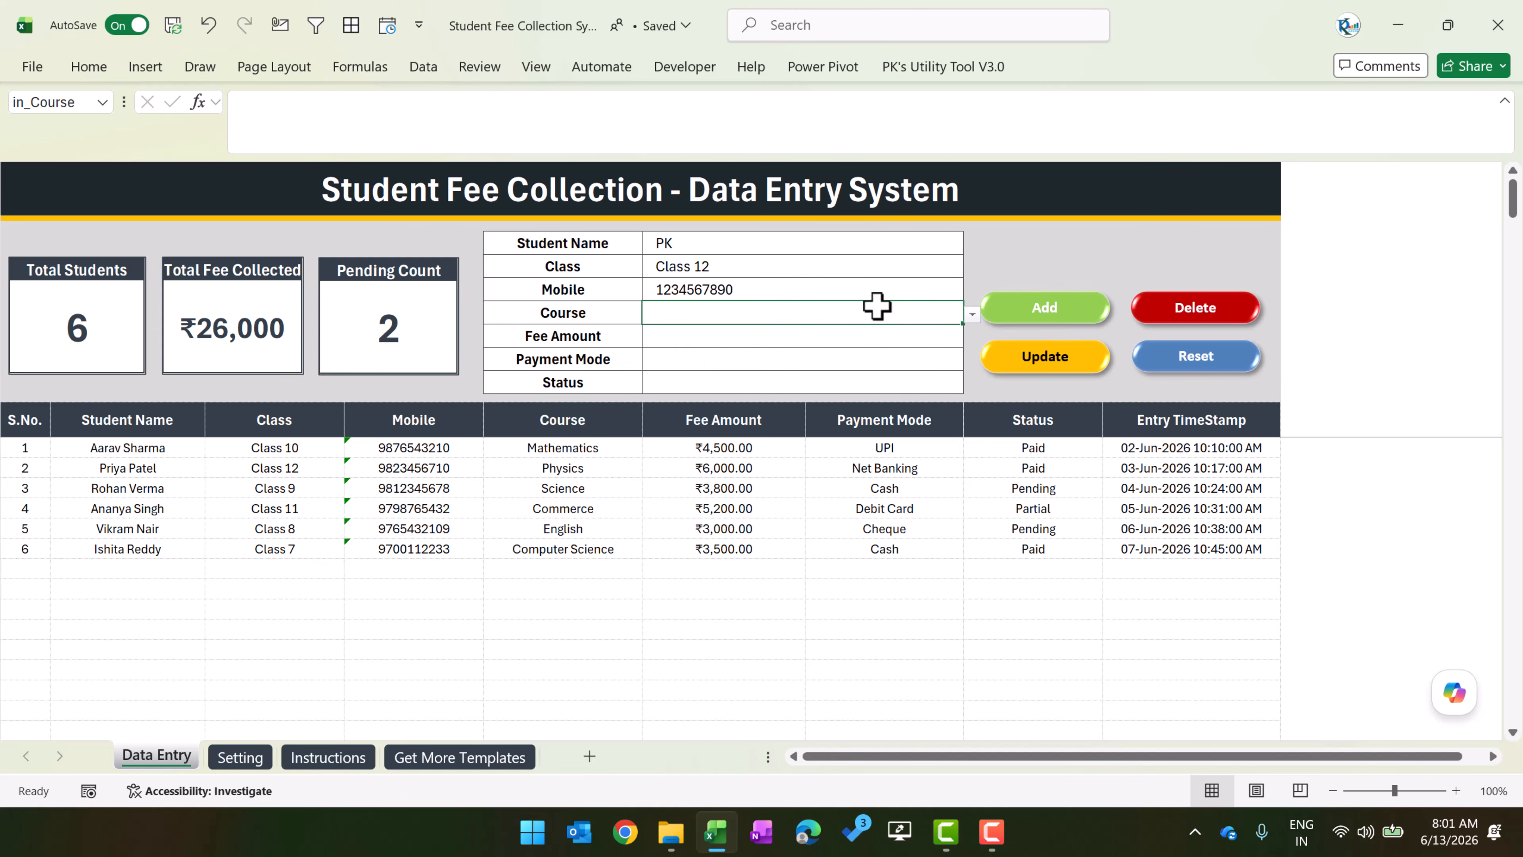
left_click(971, 314)
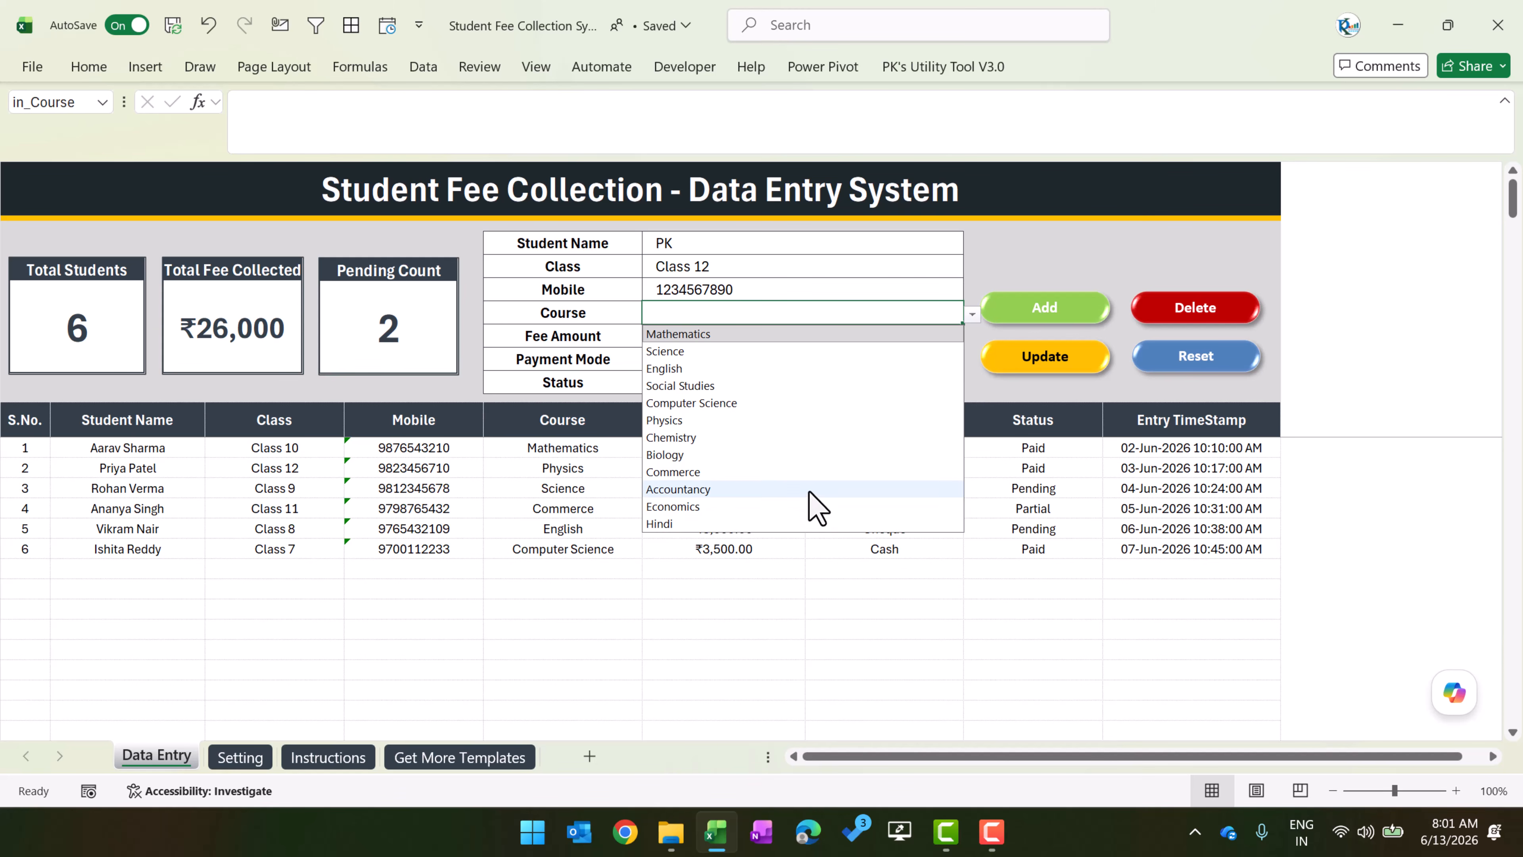
left_click(823, 474)
- Set the fee amount to 120 and the payment mode to Net Banking in the entry form
left_click(775, 337)
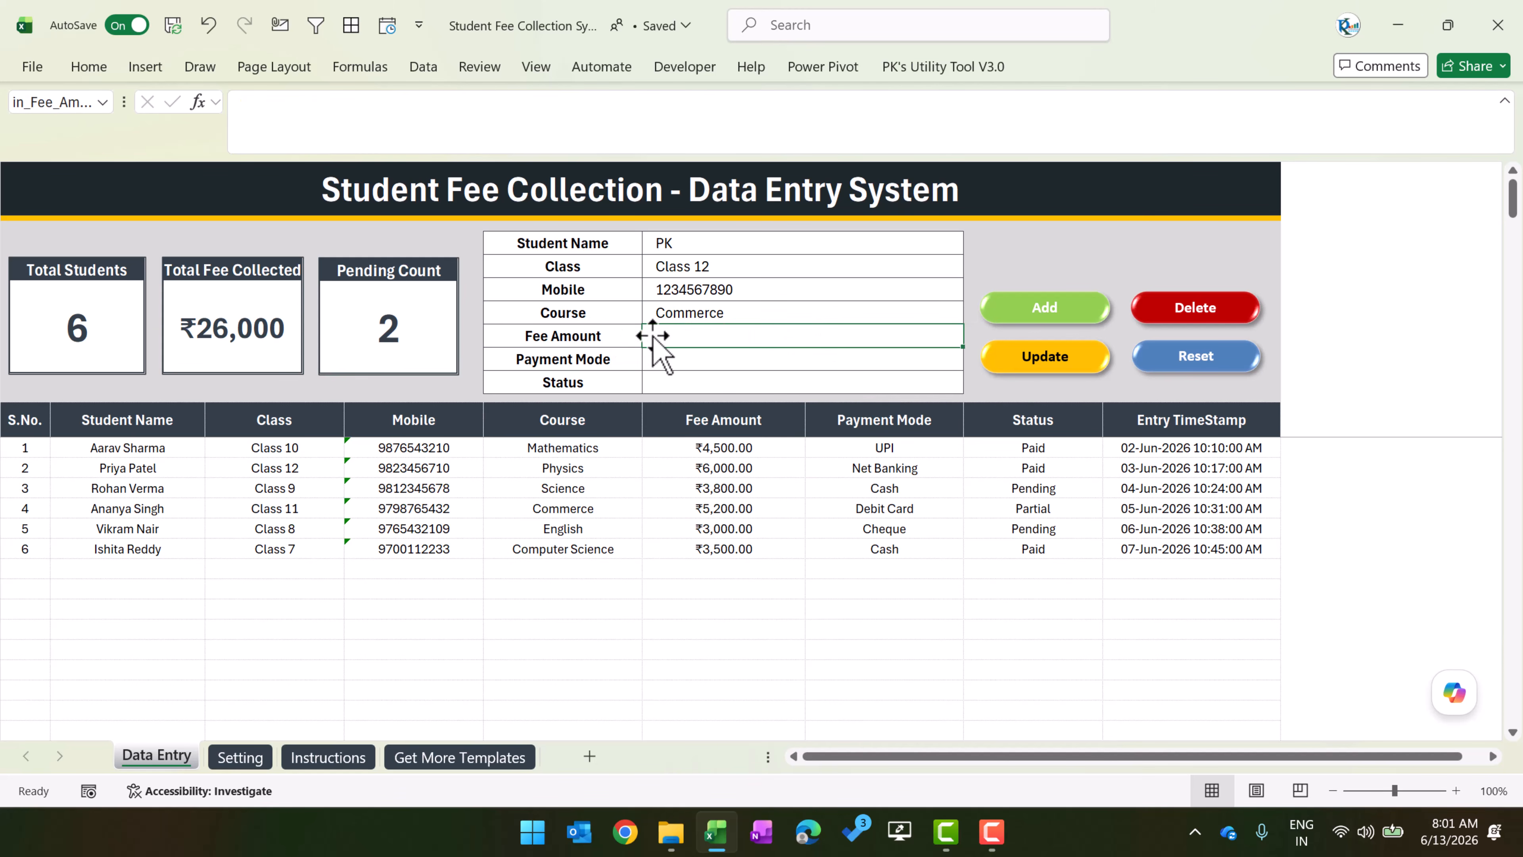
type("120")
key("Return")
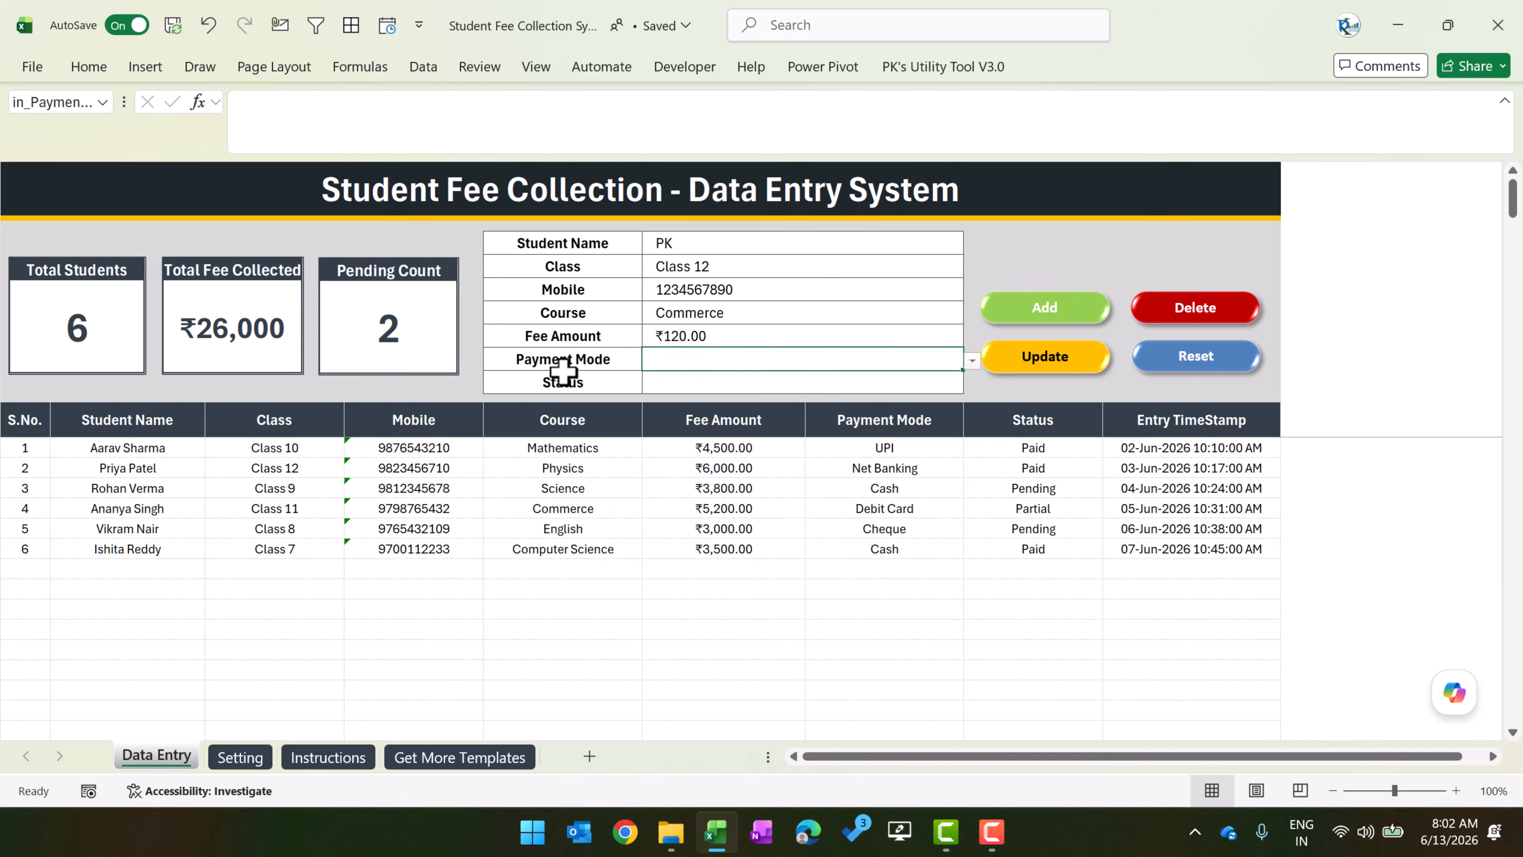
left_click(972, 360)
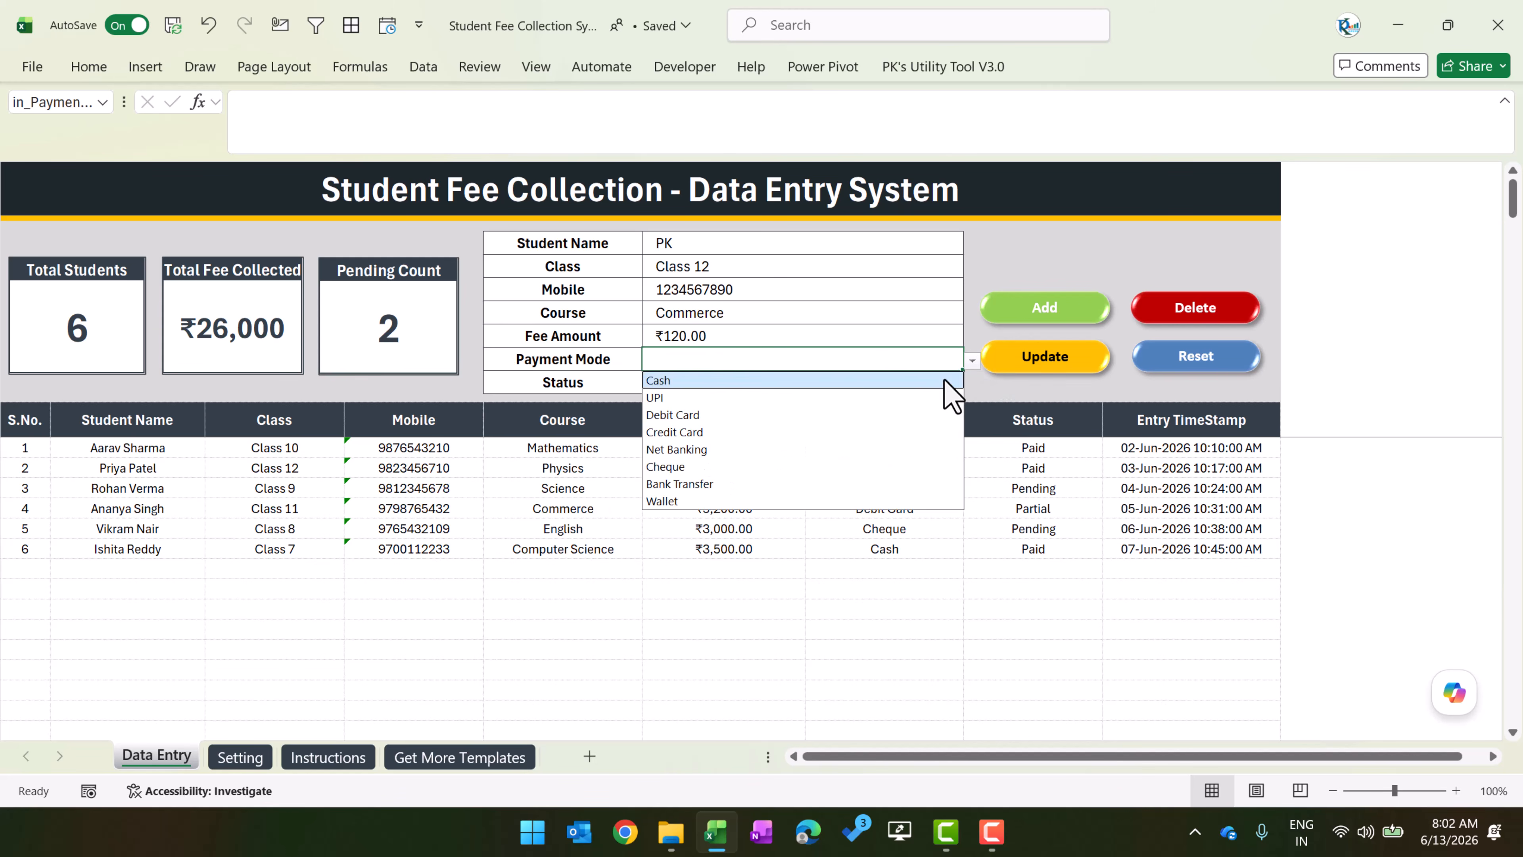
left_click(745, 447)
- Set the status to Pending and add the completed form as a new record in the student table
left_click(710, 384)
left_click(972, 384)
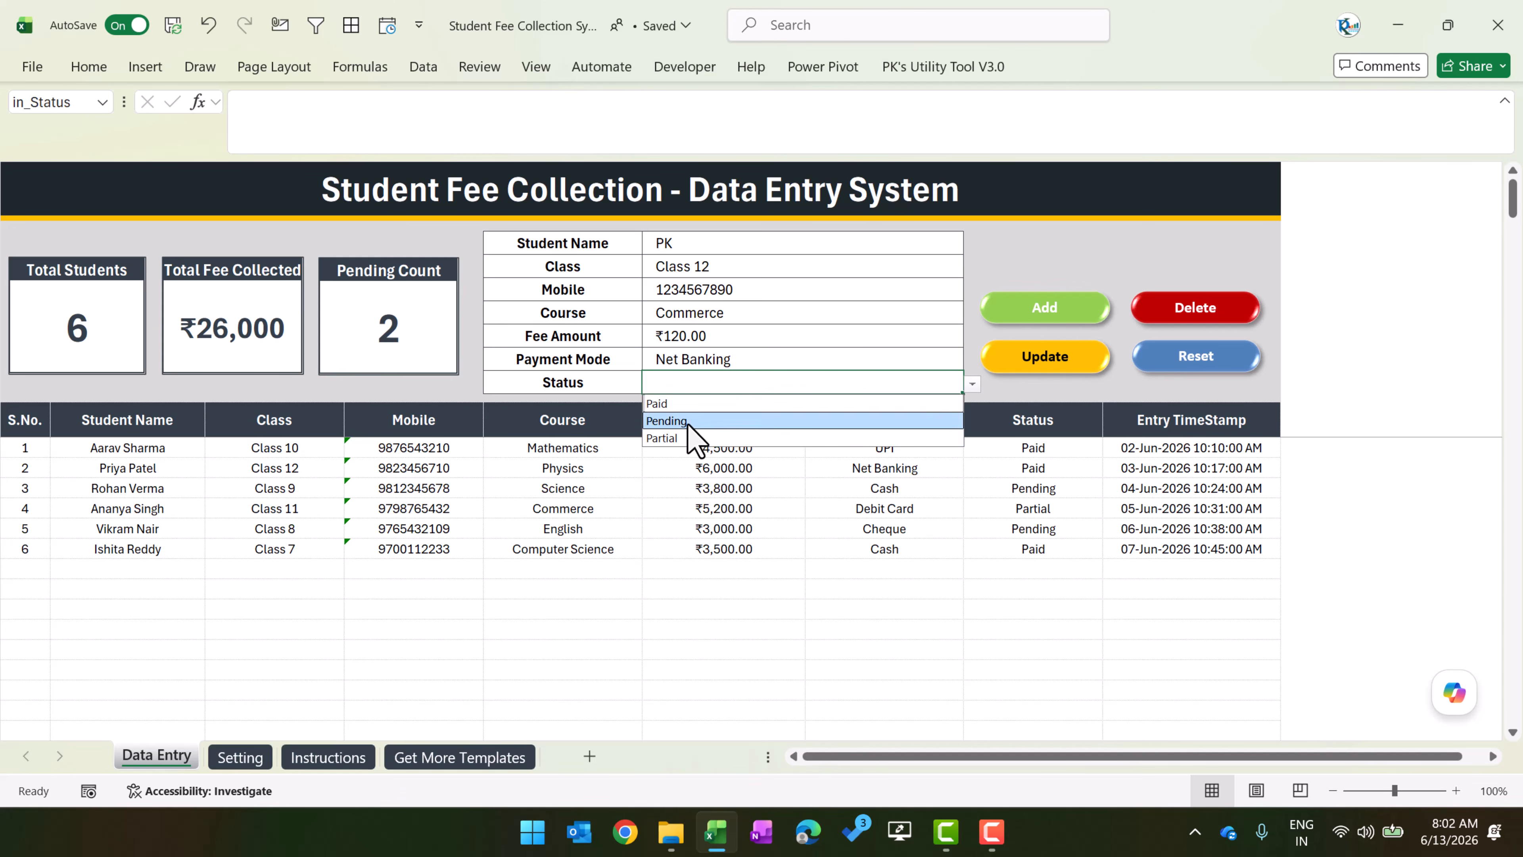
left_click(708, 422)
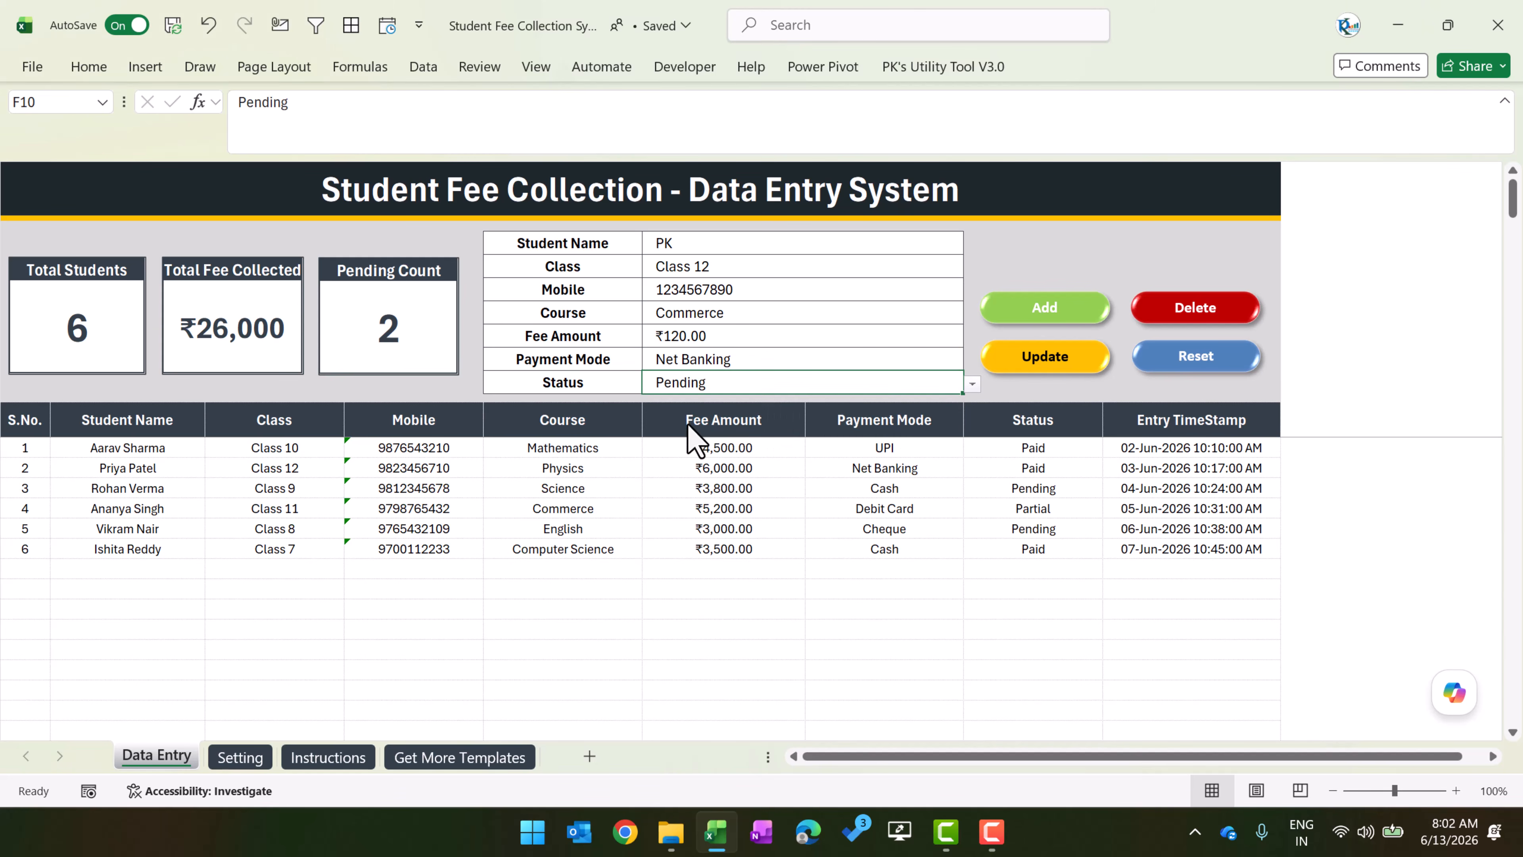
left_click(1058, 316)
left_click(772, 487)
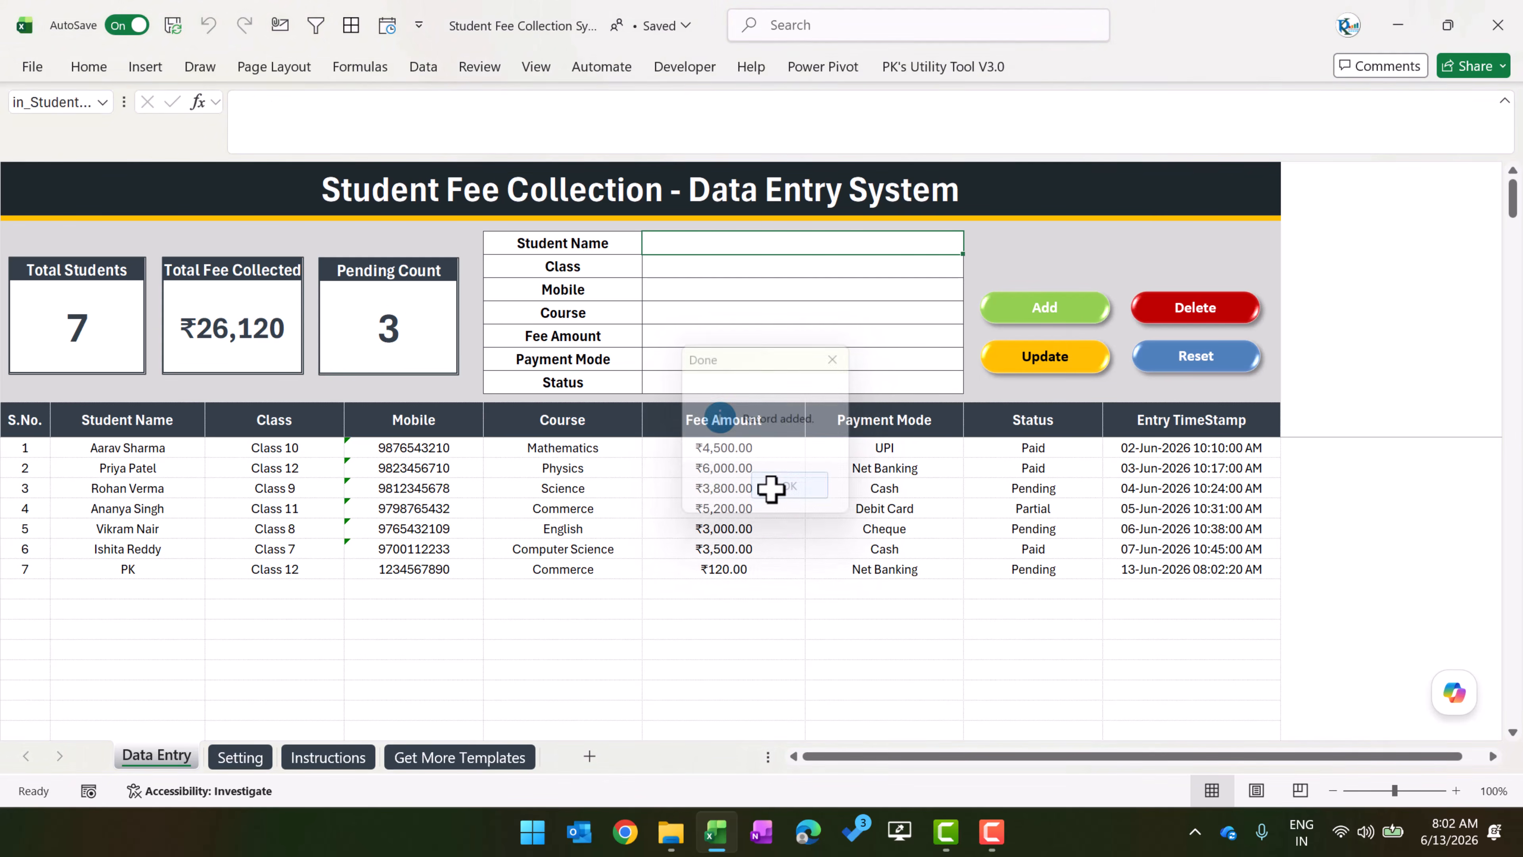
left_click_drag(95, 568, 1178, 569)
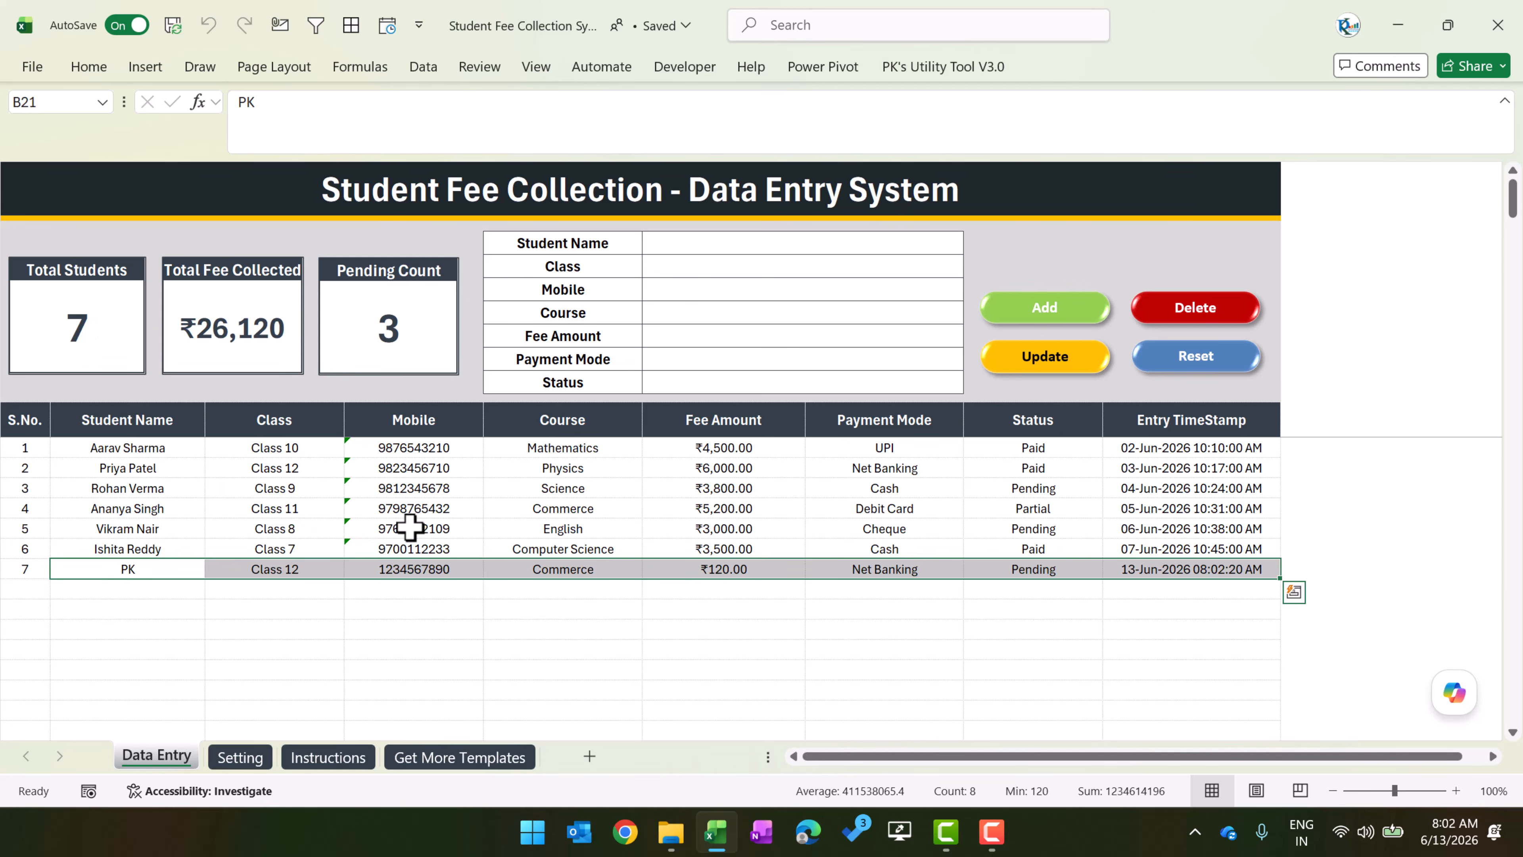
left_click(544, 511)
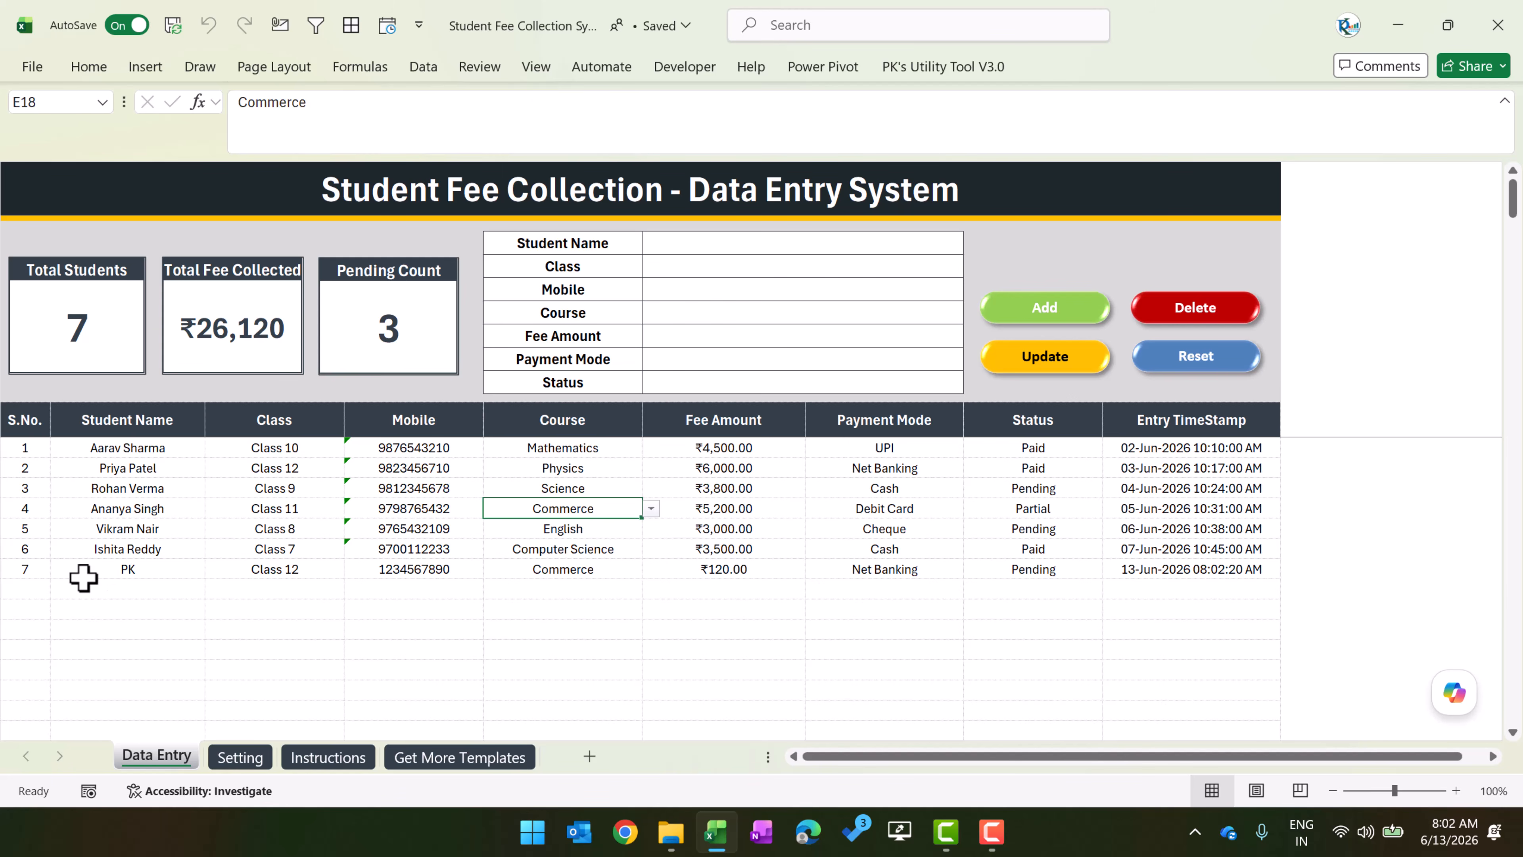
- Load record 7 from the table into the entry form and change its course to Physics
left_click(147, 571)
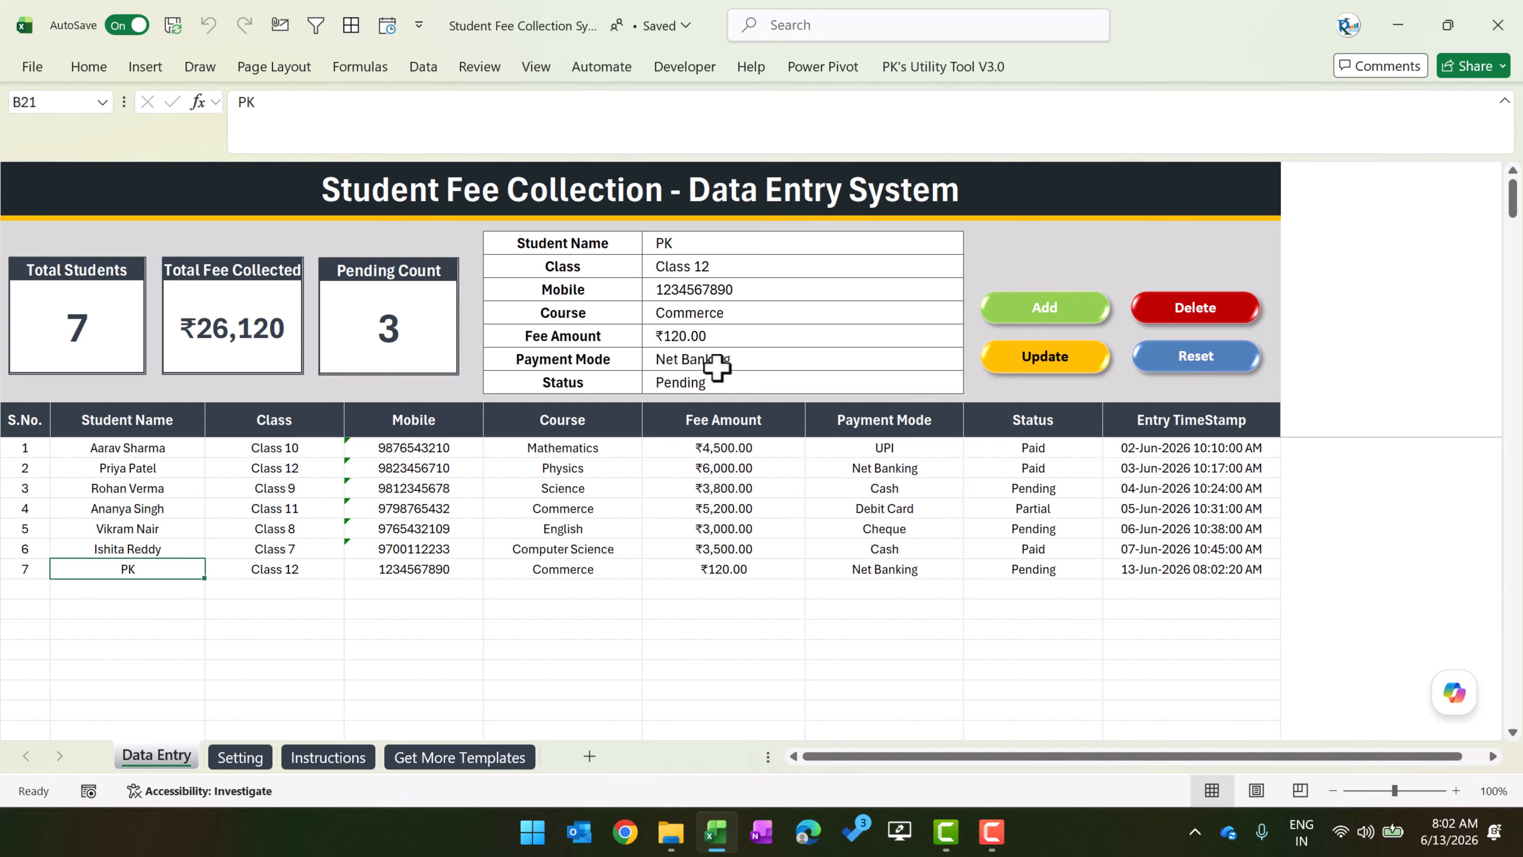
left_click(766, 313)
left_click(971, 314)
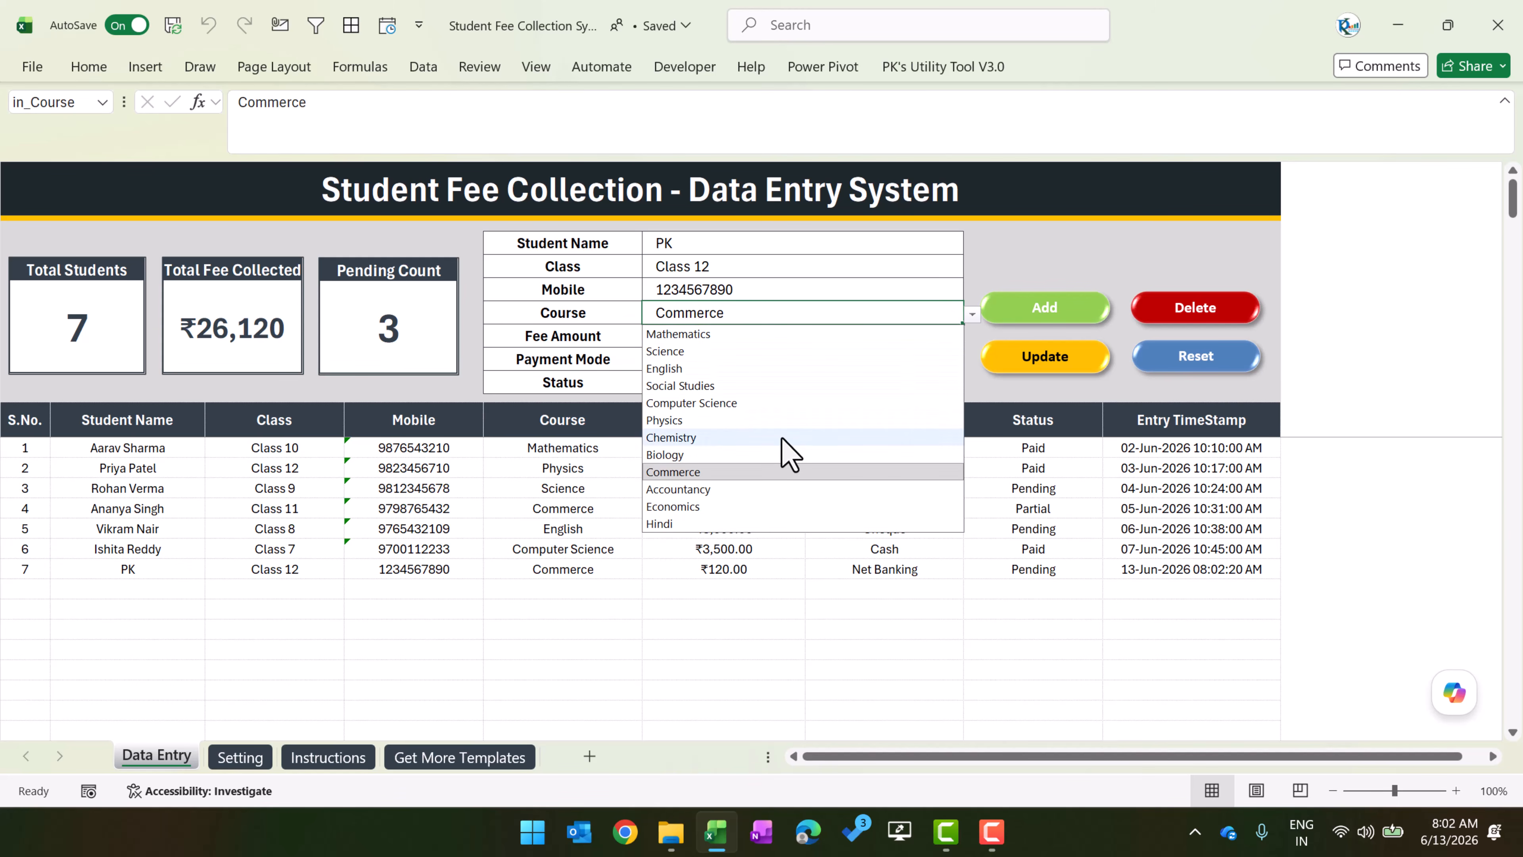
left_click(702, 422)
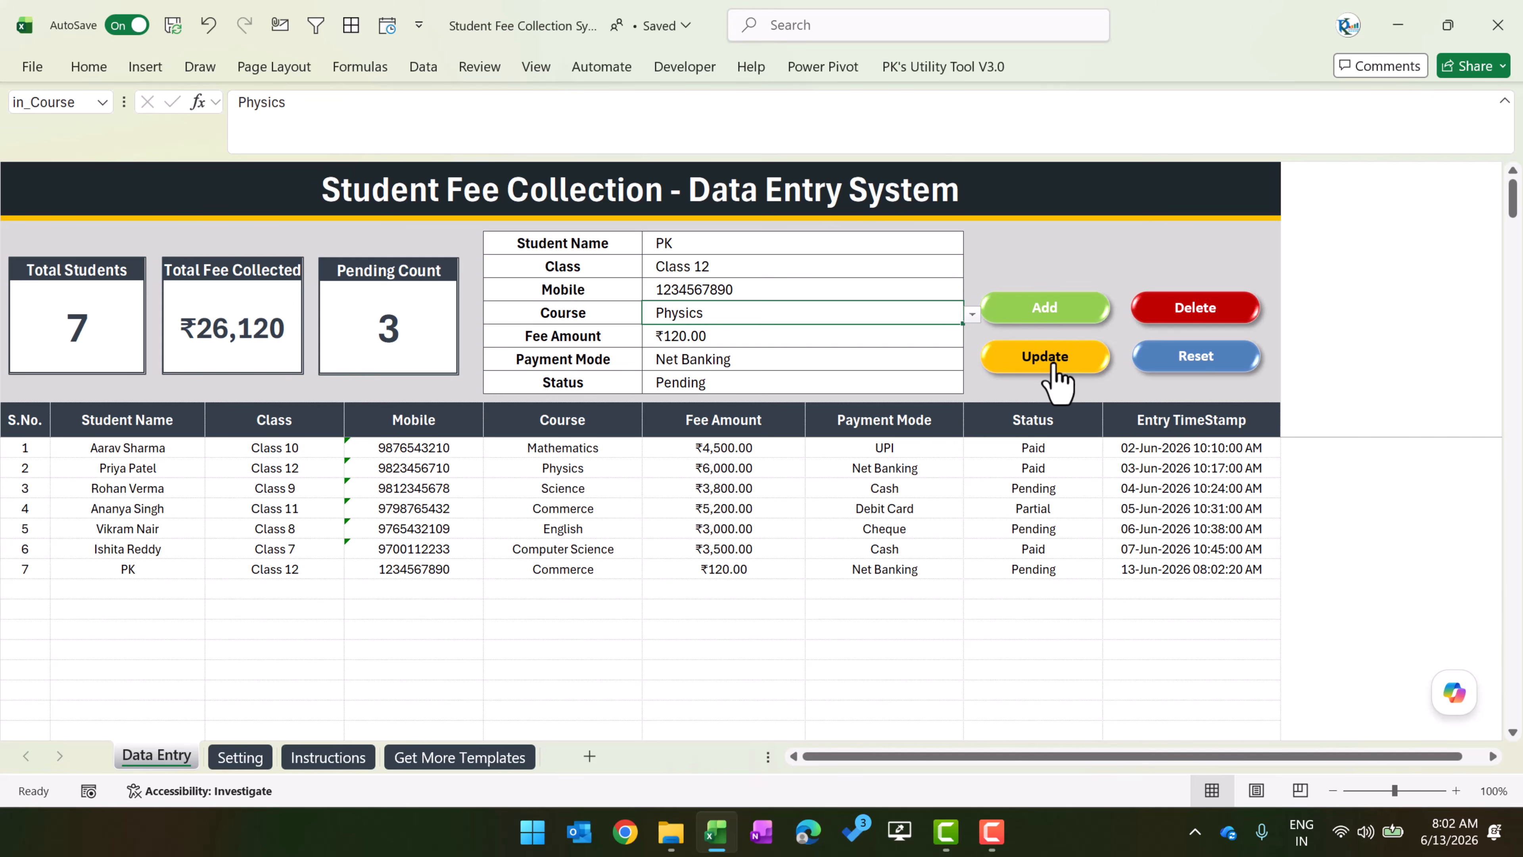
- Update record 7 in the table with the edited form data, selecting its row as the target
left_click(1045, 374)
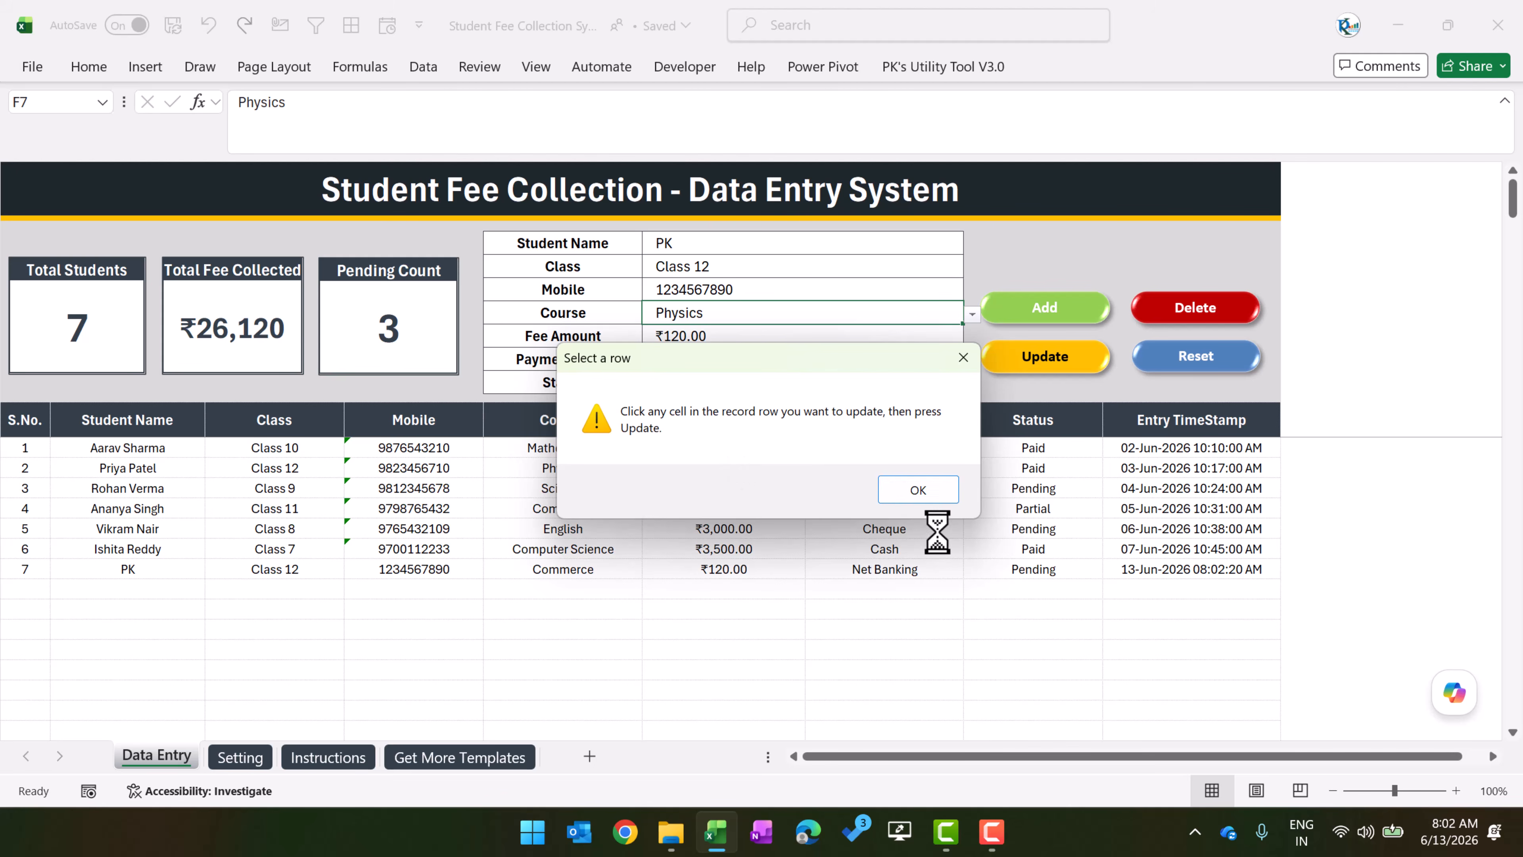
left_click(923, 489)
left_click(158, 570)
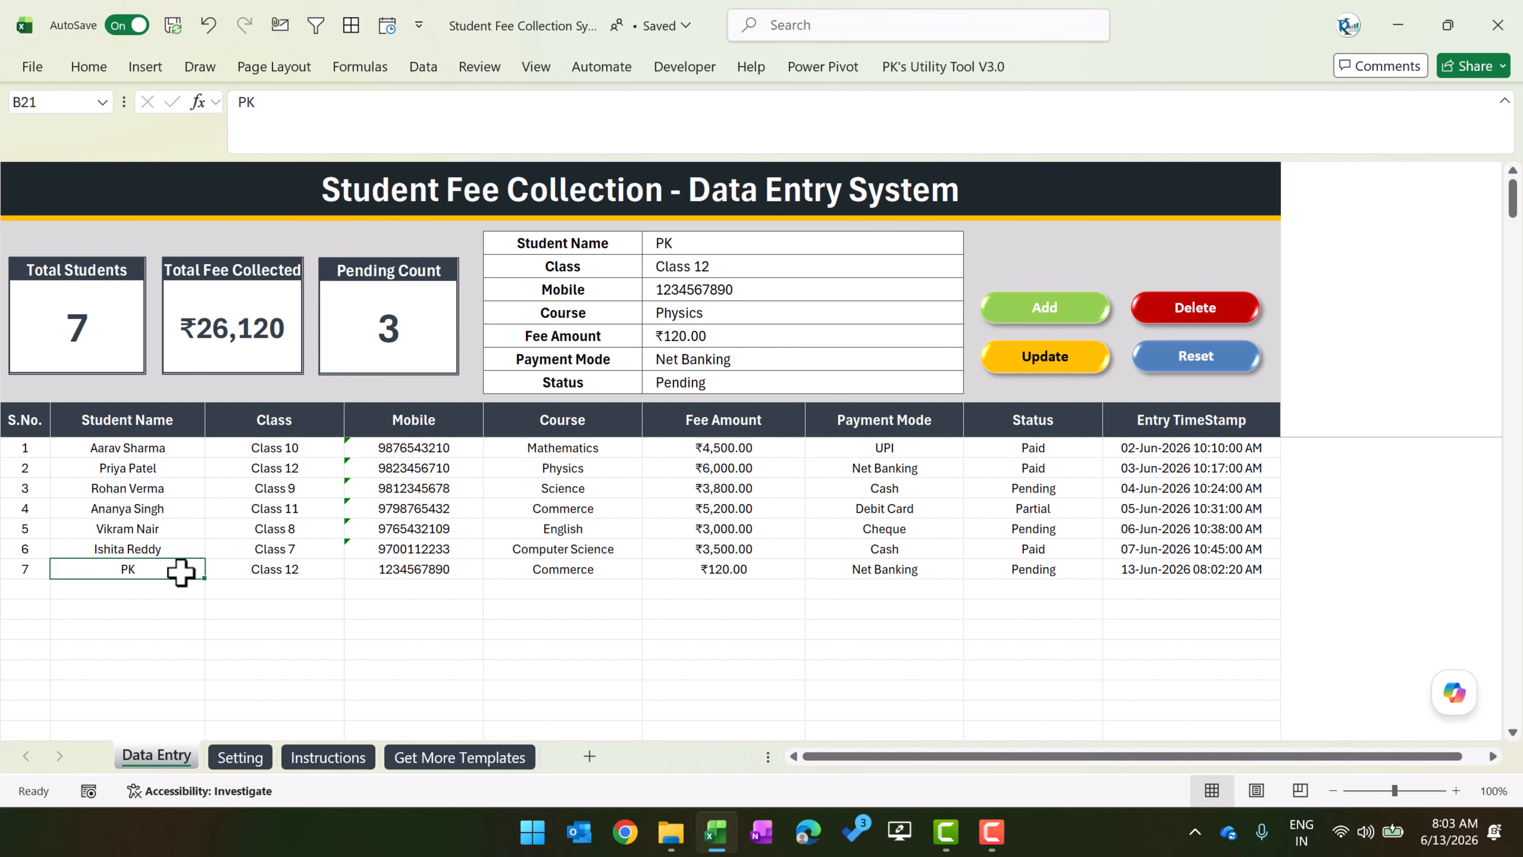
left_click(1055, 360)
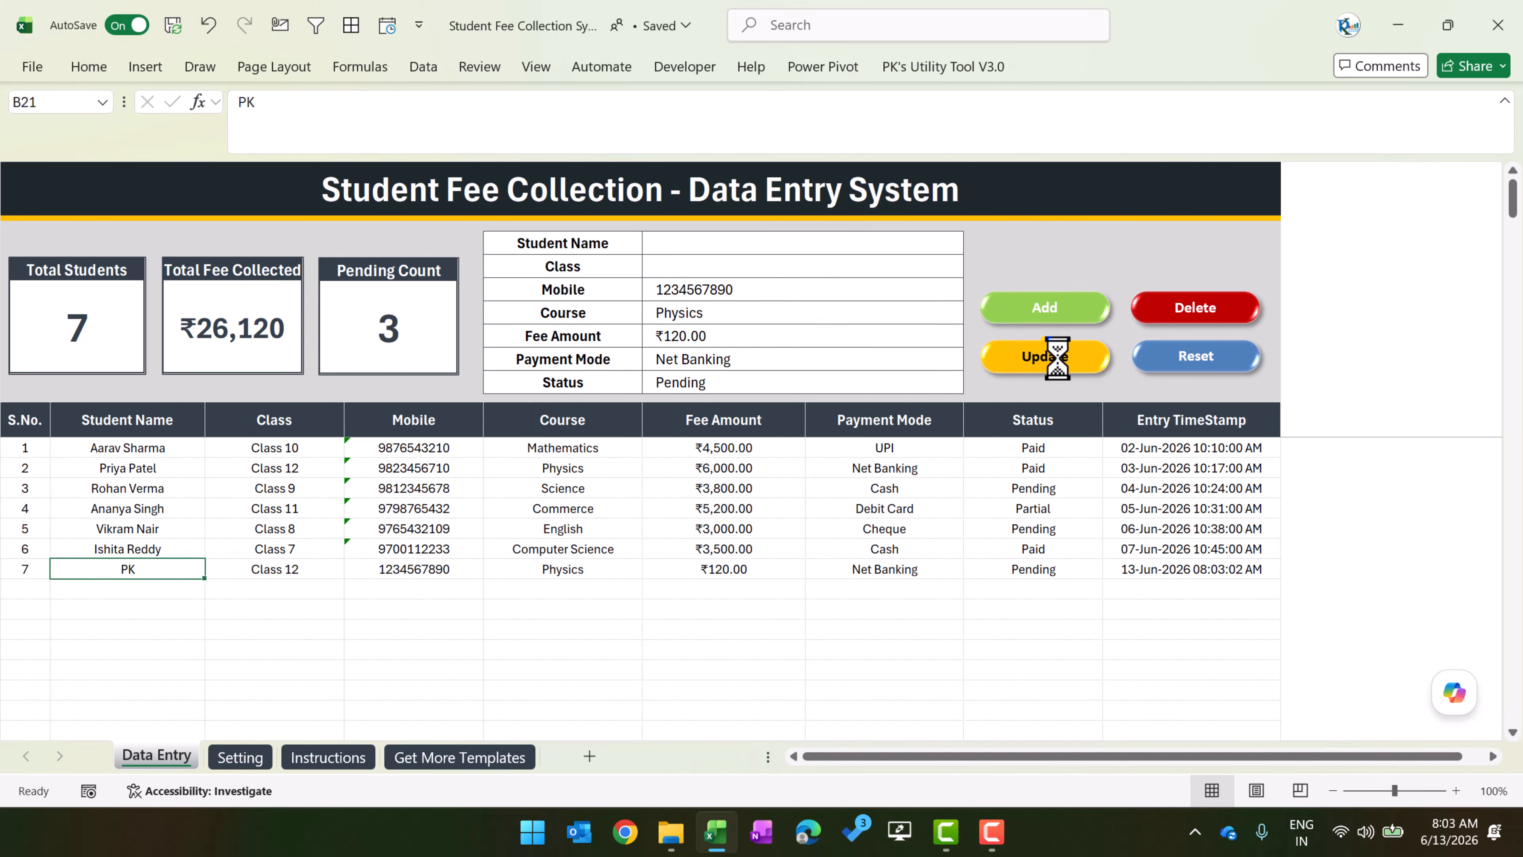
left_click(788, 493)
left_click(570, 572)
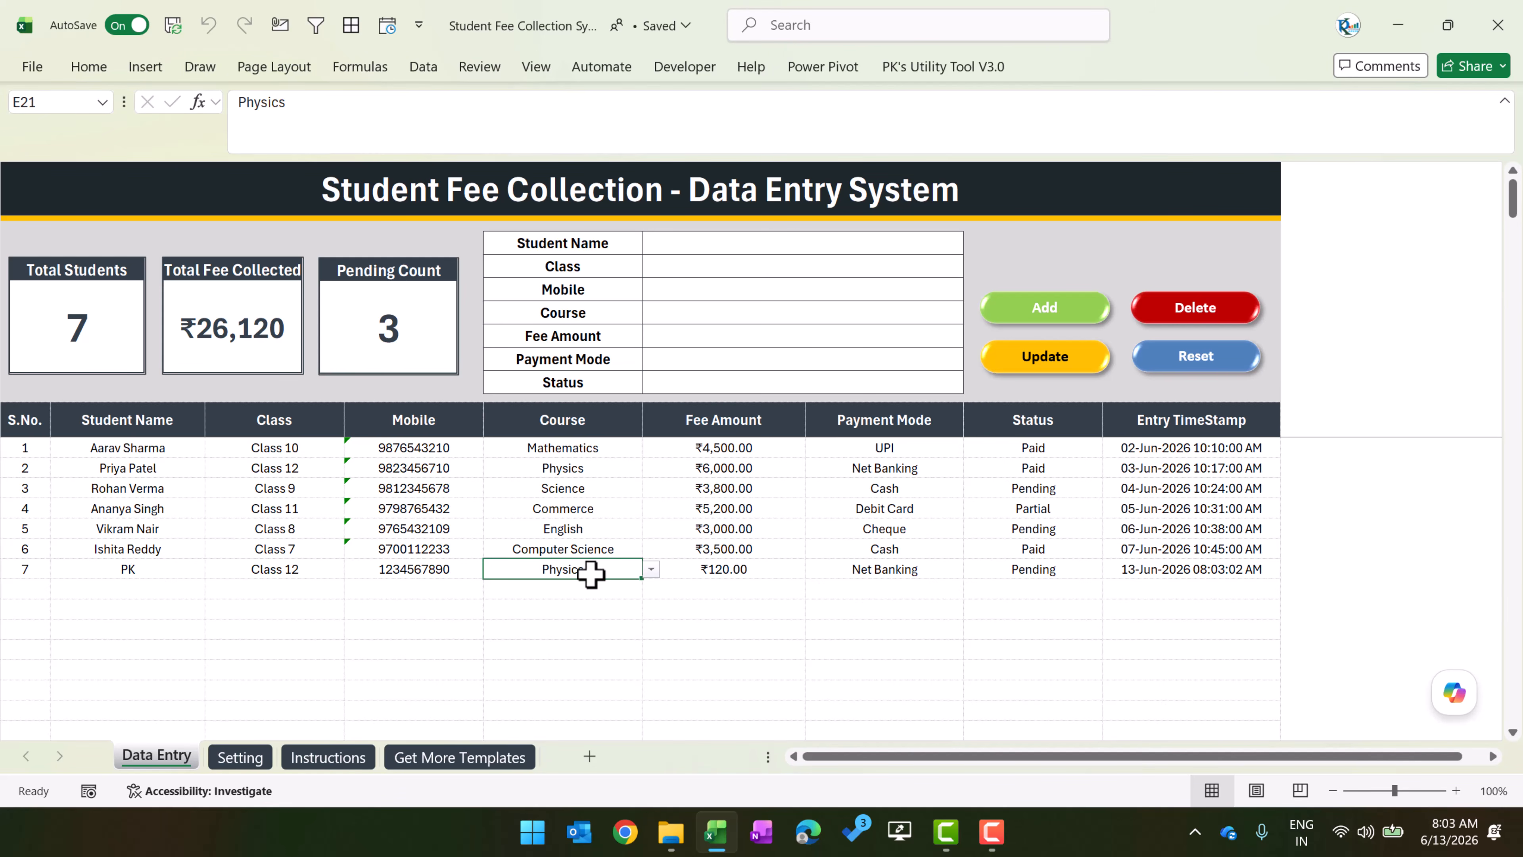
- Delete record 7 from the student table and confirm the deletion
left_click(33, 572)
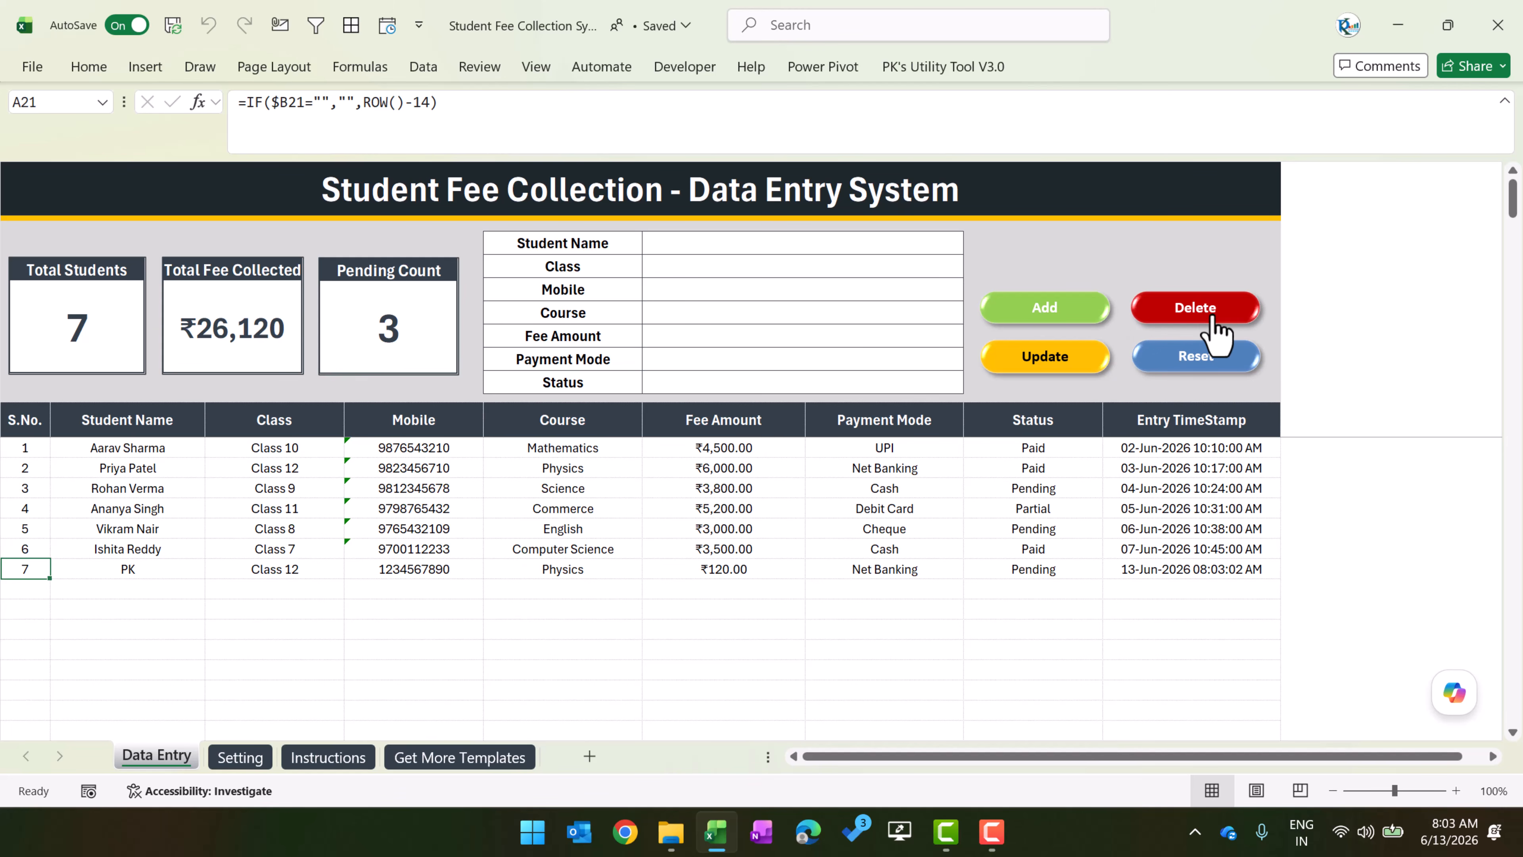
left_click(121, 570)
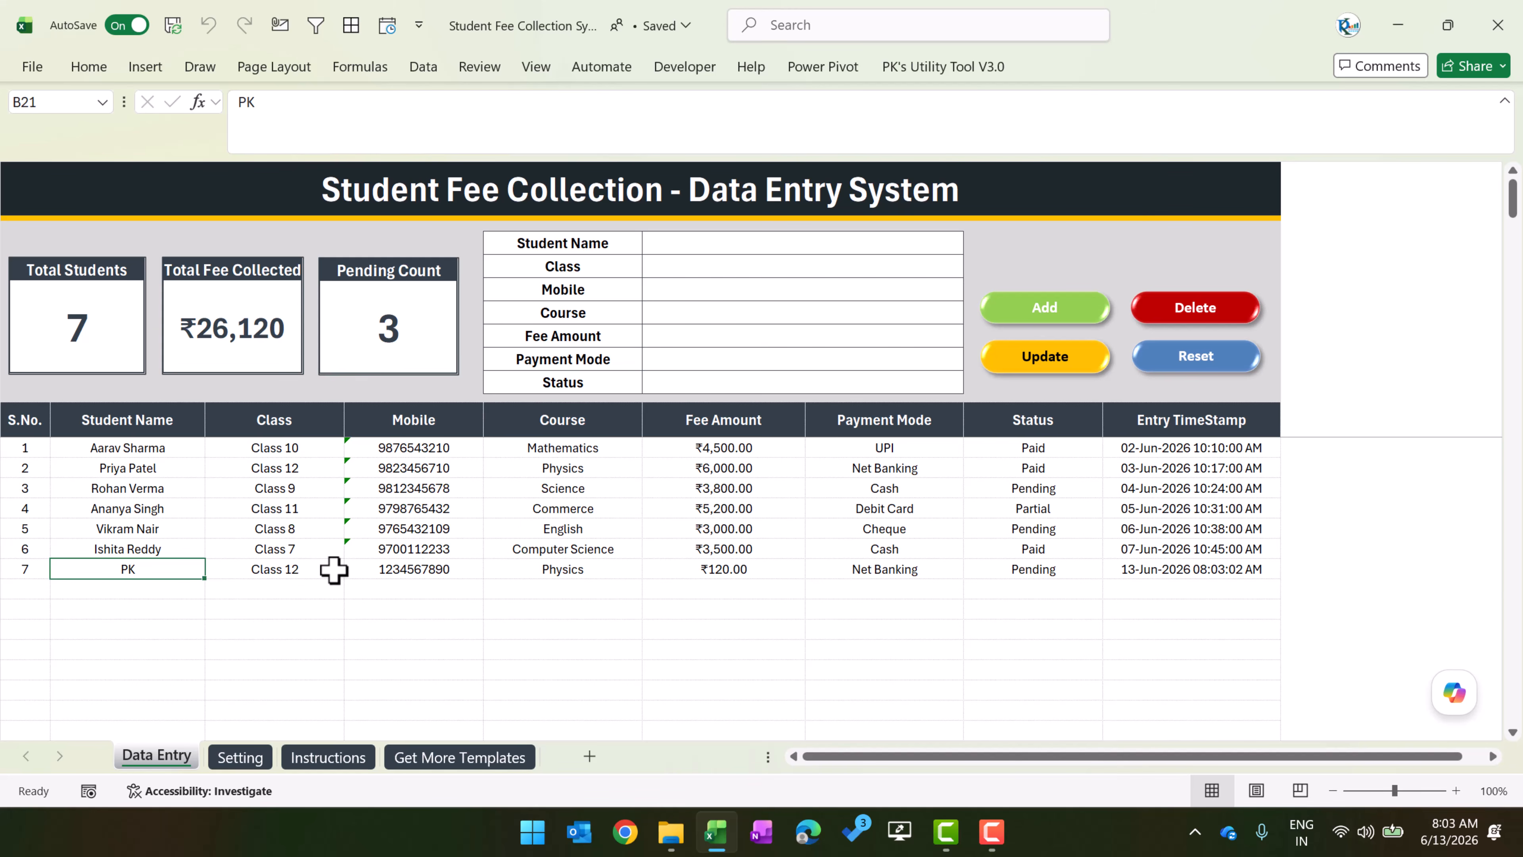
left_click(1195, 318)
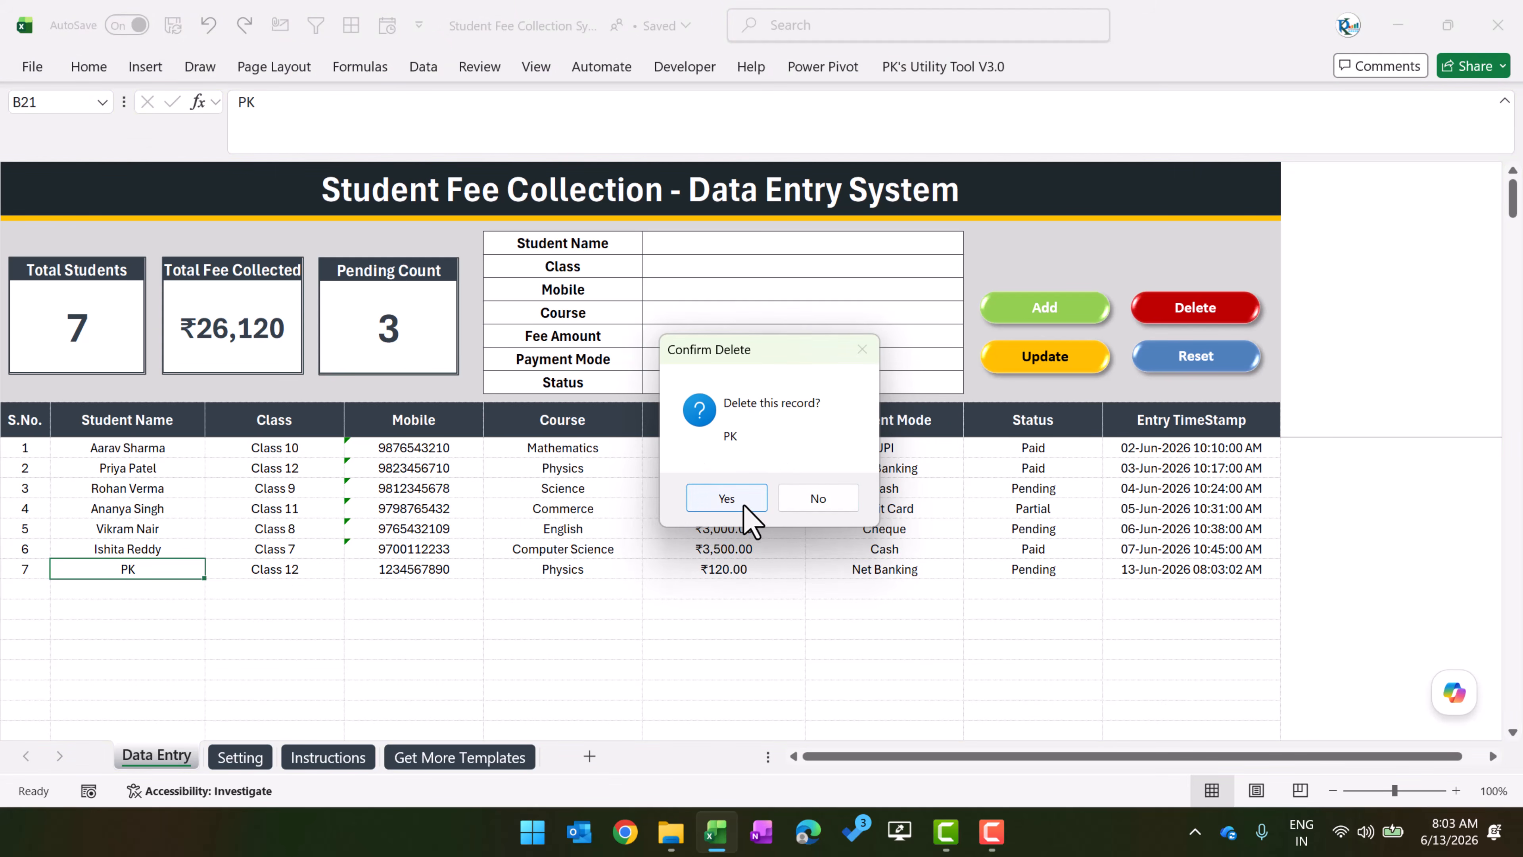
left_click(726, 498)
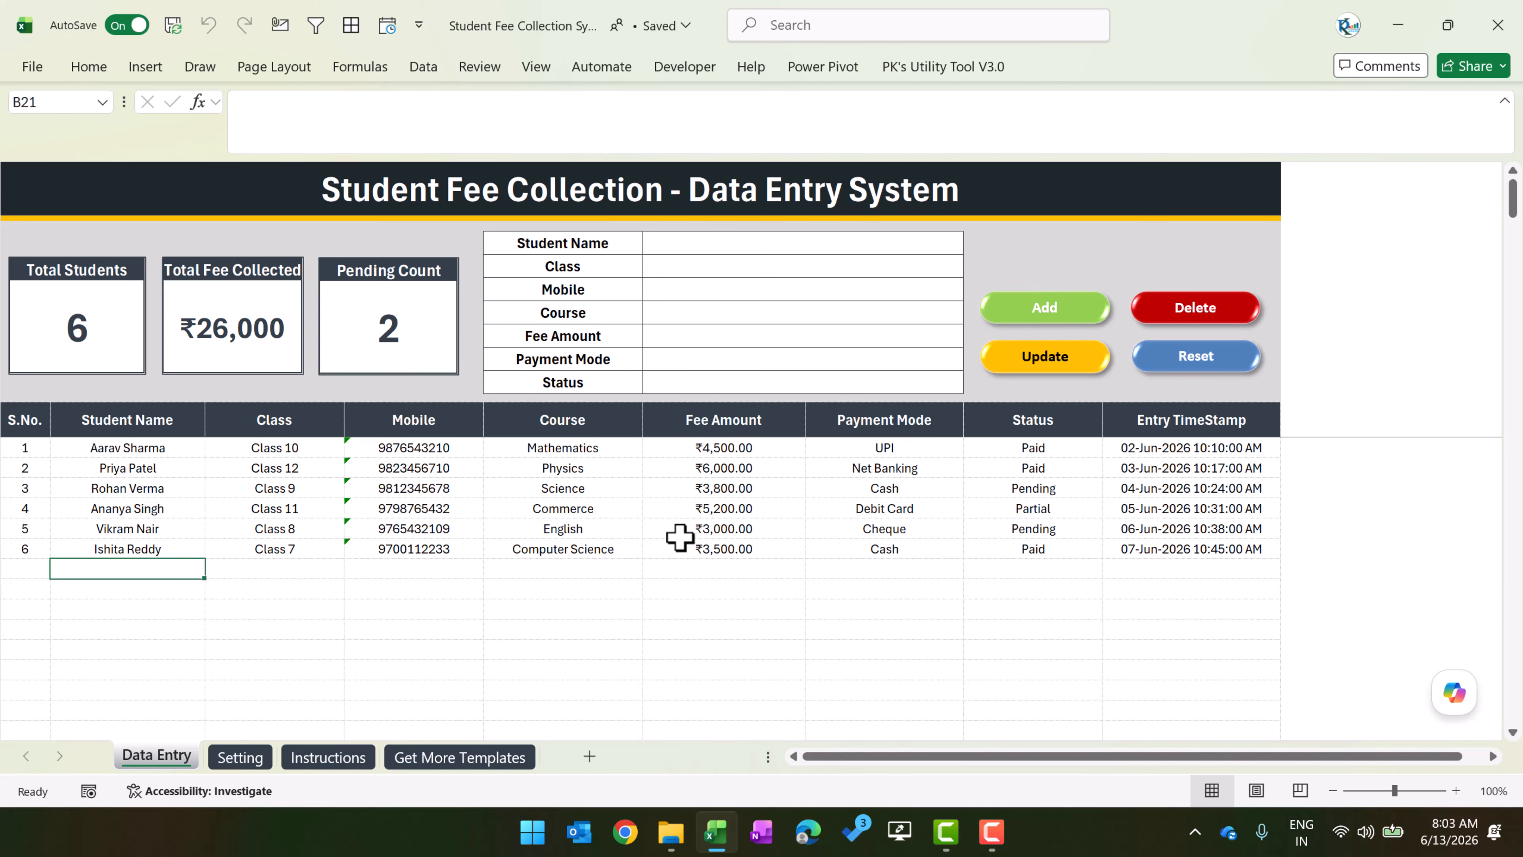
- Load record 6 into the entry form and reset the form to clear all its fields
left_click(95, 547)
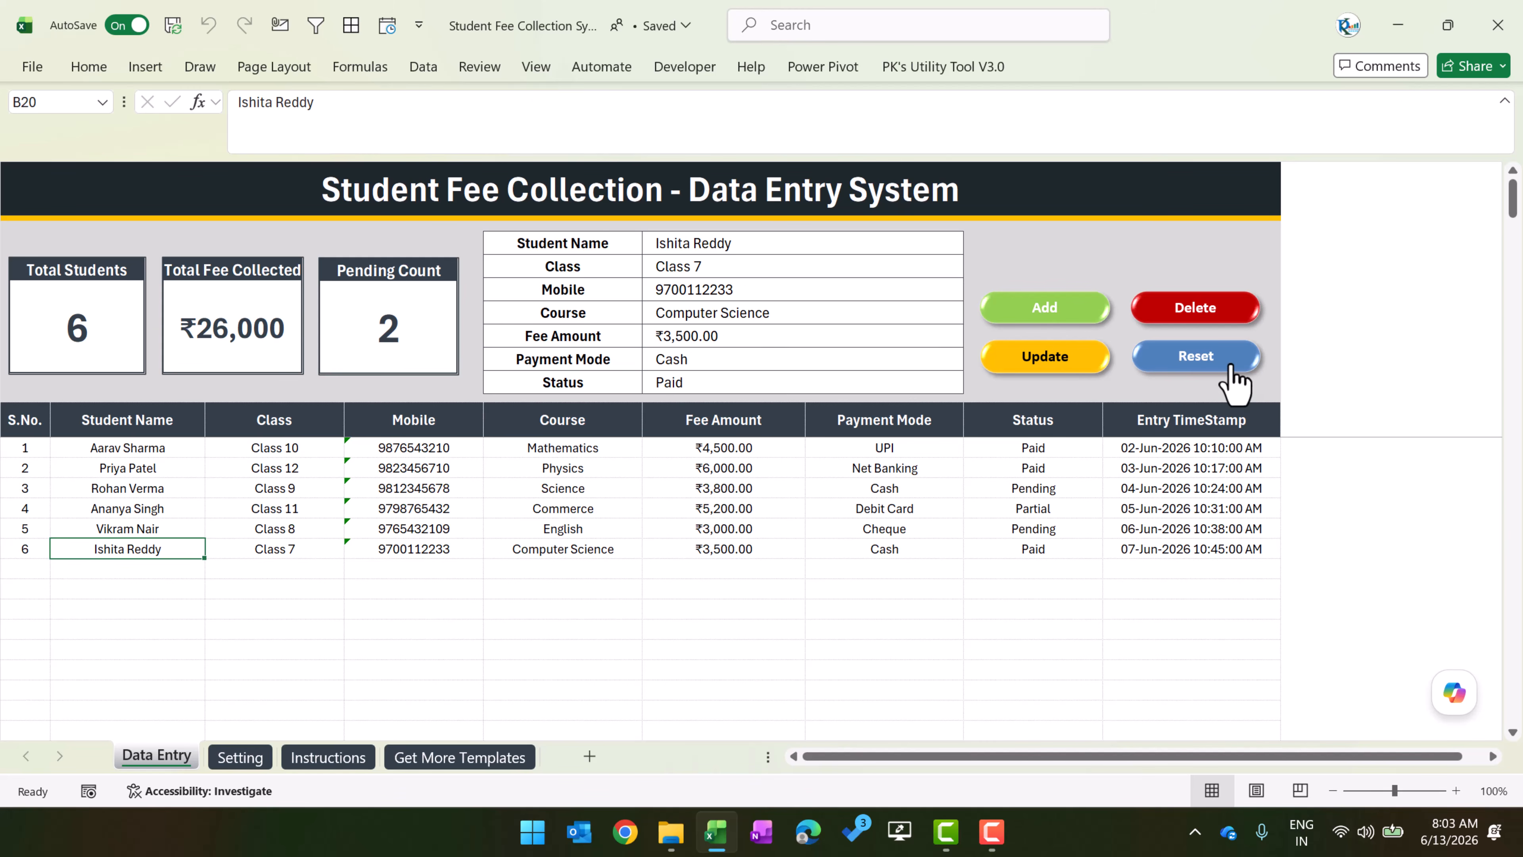
left_click(1233, 377)
left_click_drag(683, 246, 700, 379)
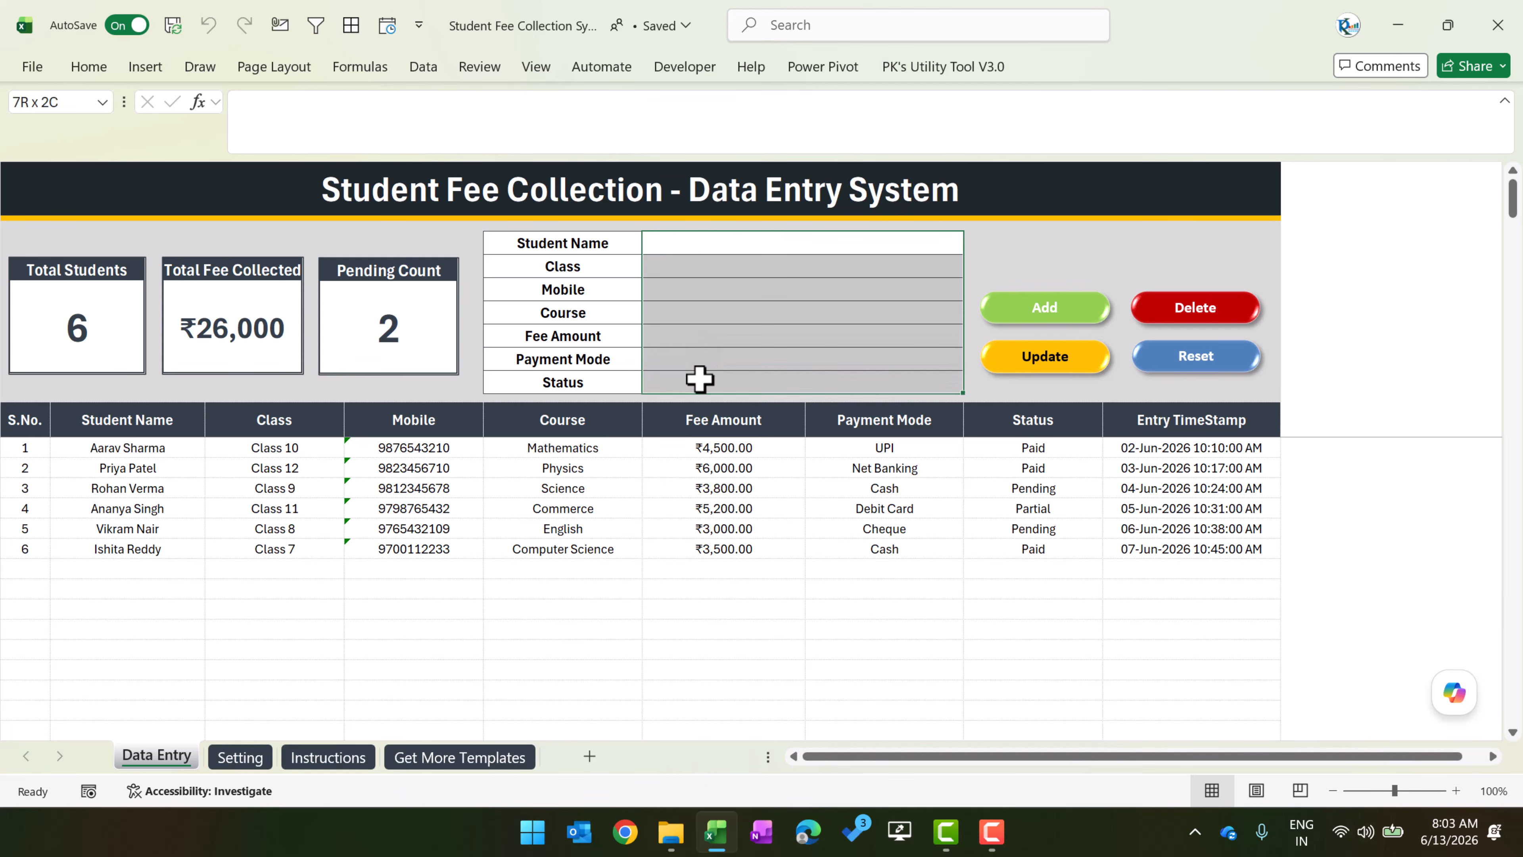
left_click(740, 292)
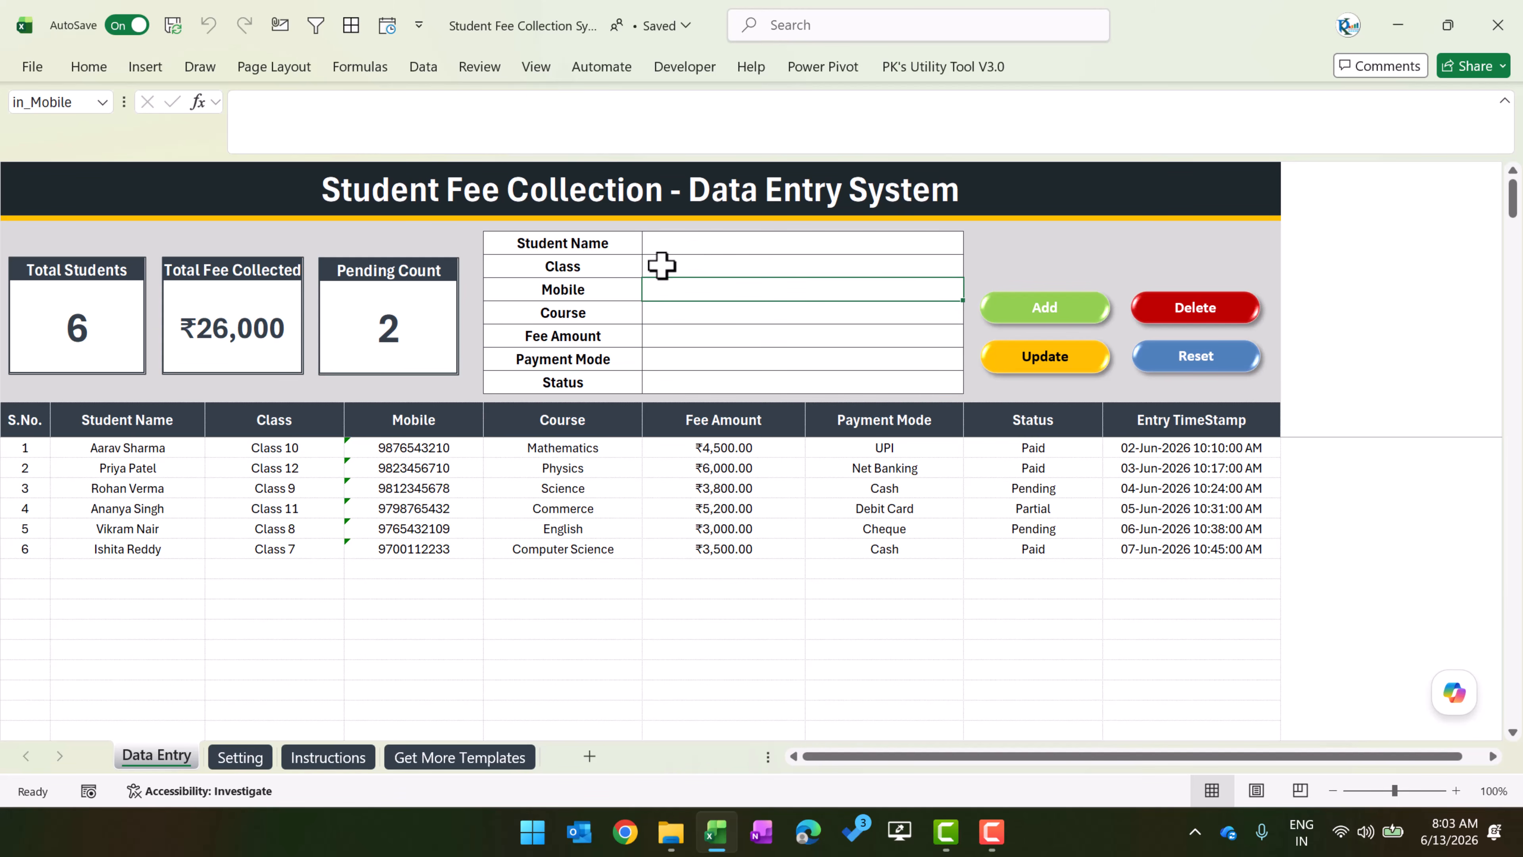
- Examine the class, course, payment mode and status lists on the Setting sheet
left_click(240, 758)
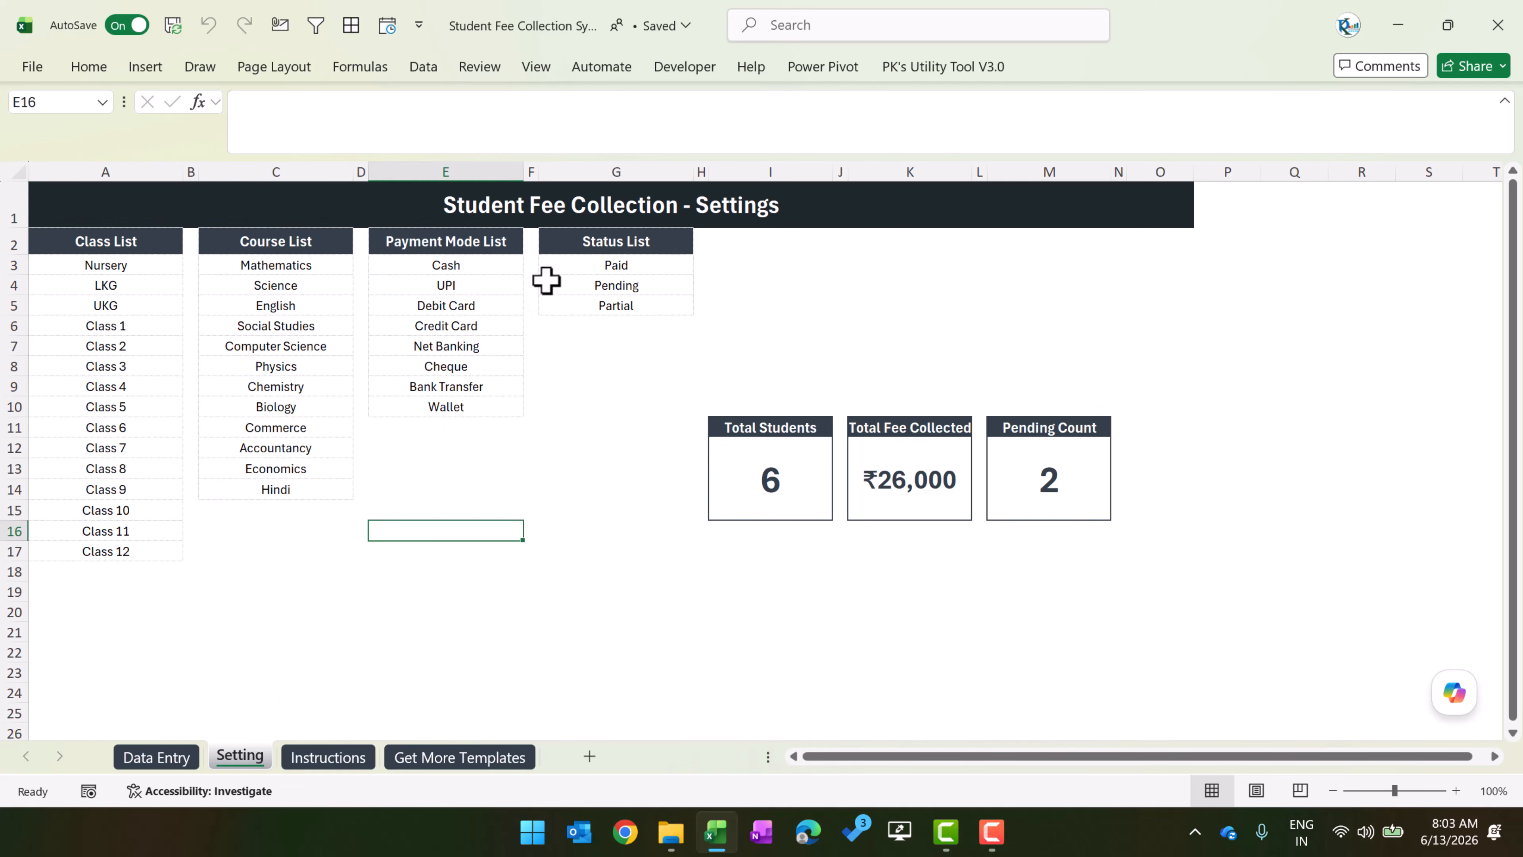
left_click_drag(105, 265, 108, 552)
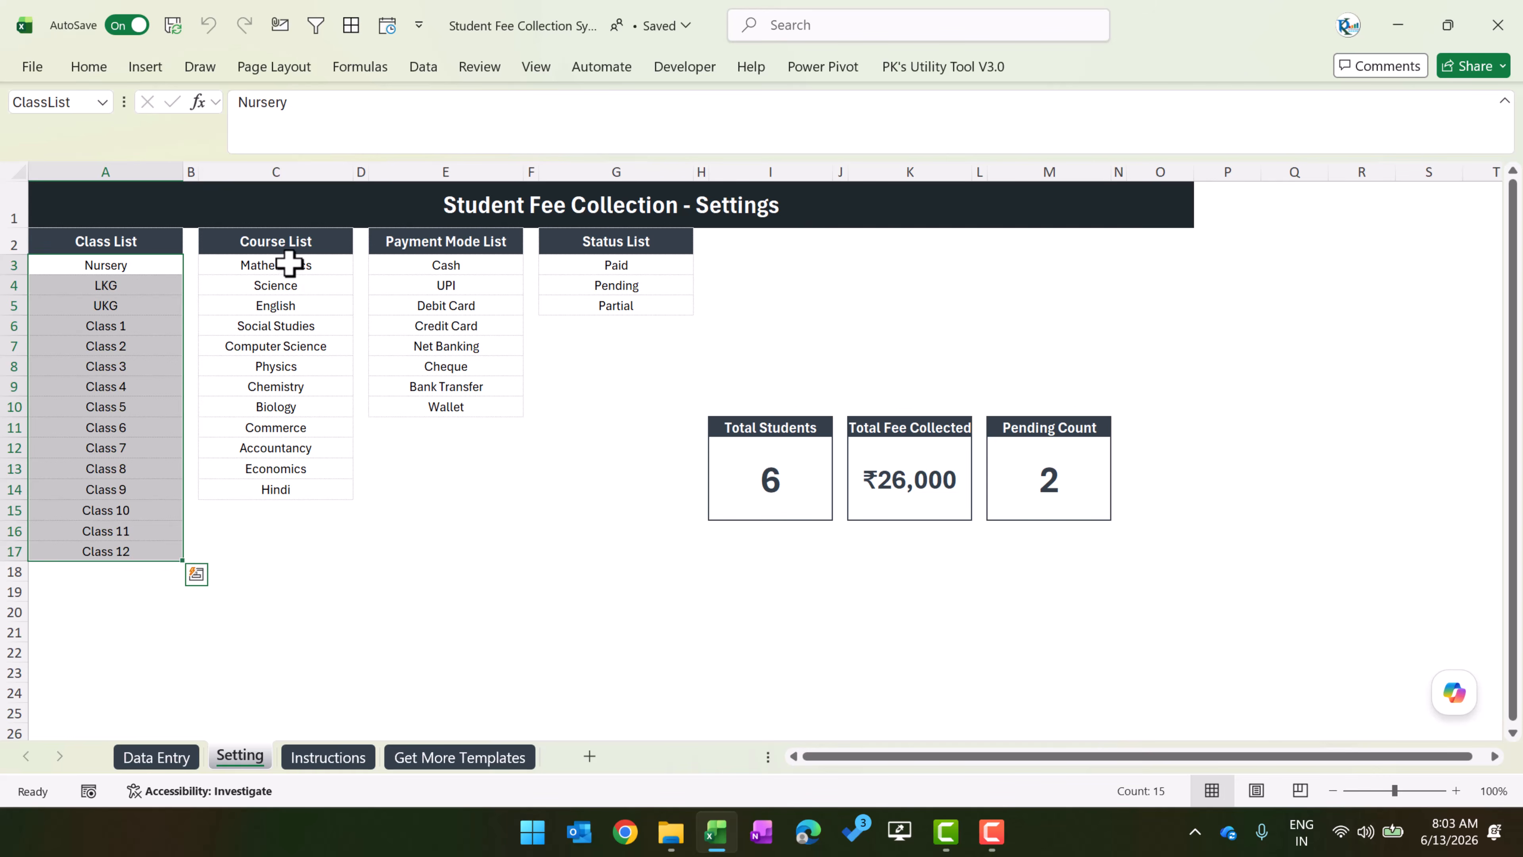
left_click_drag(289, 262, 282, 489)
left_click(452, 264)
left_click(666, 265)
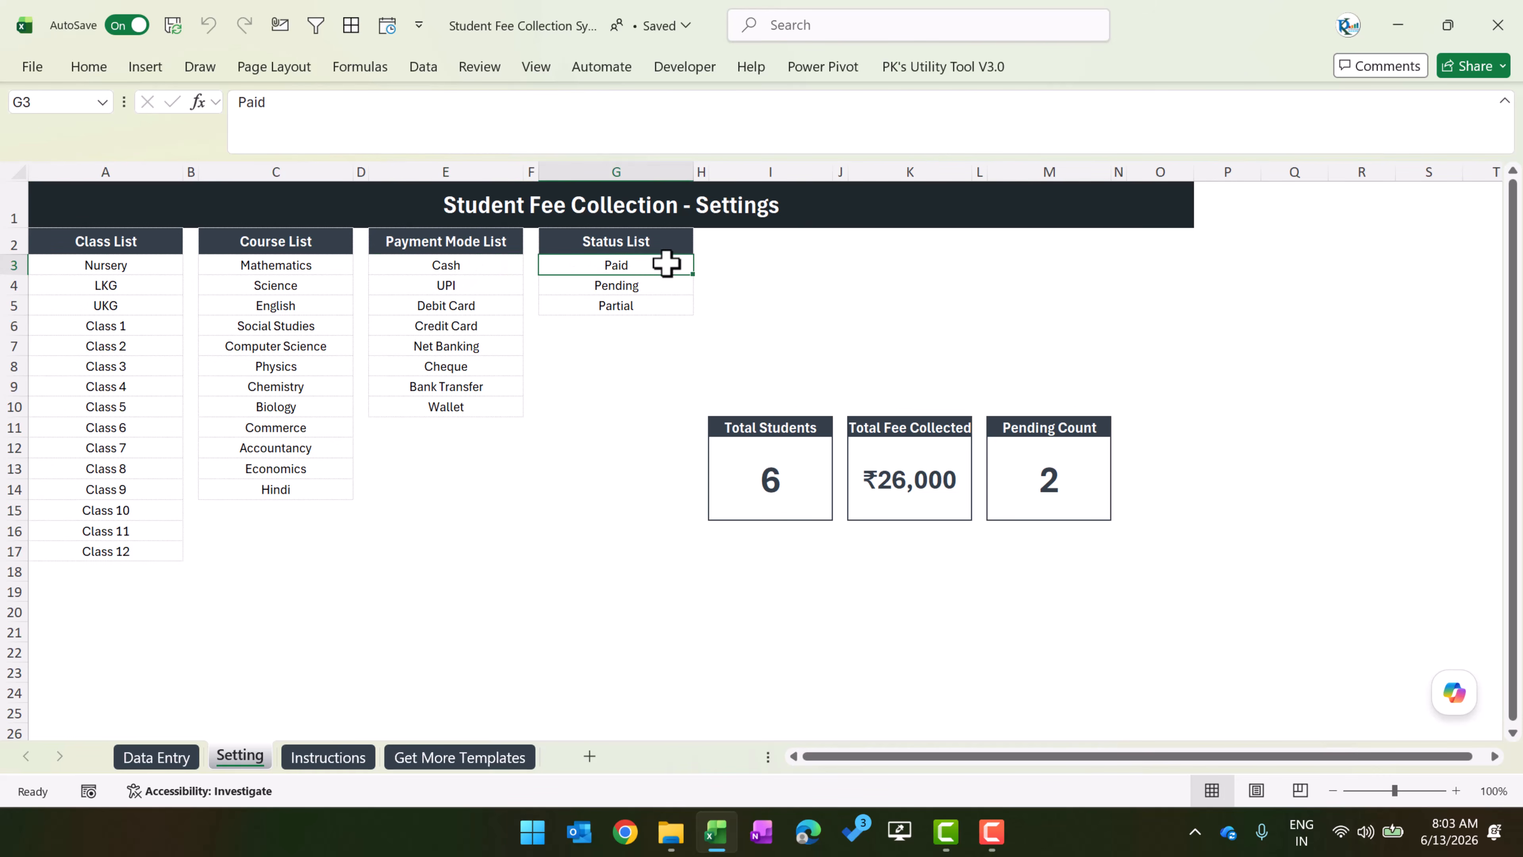
left_click_drag(106, 265, 94, 530)
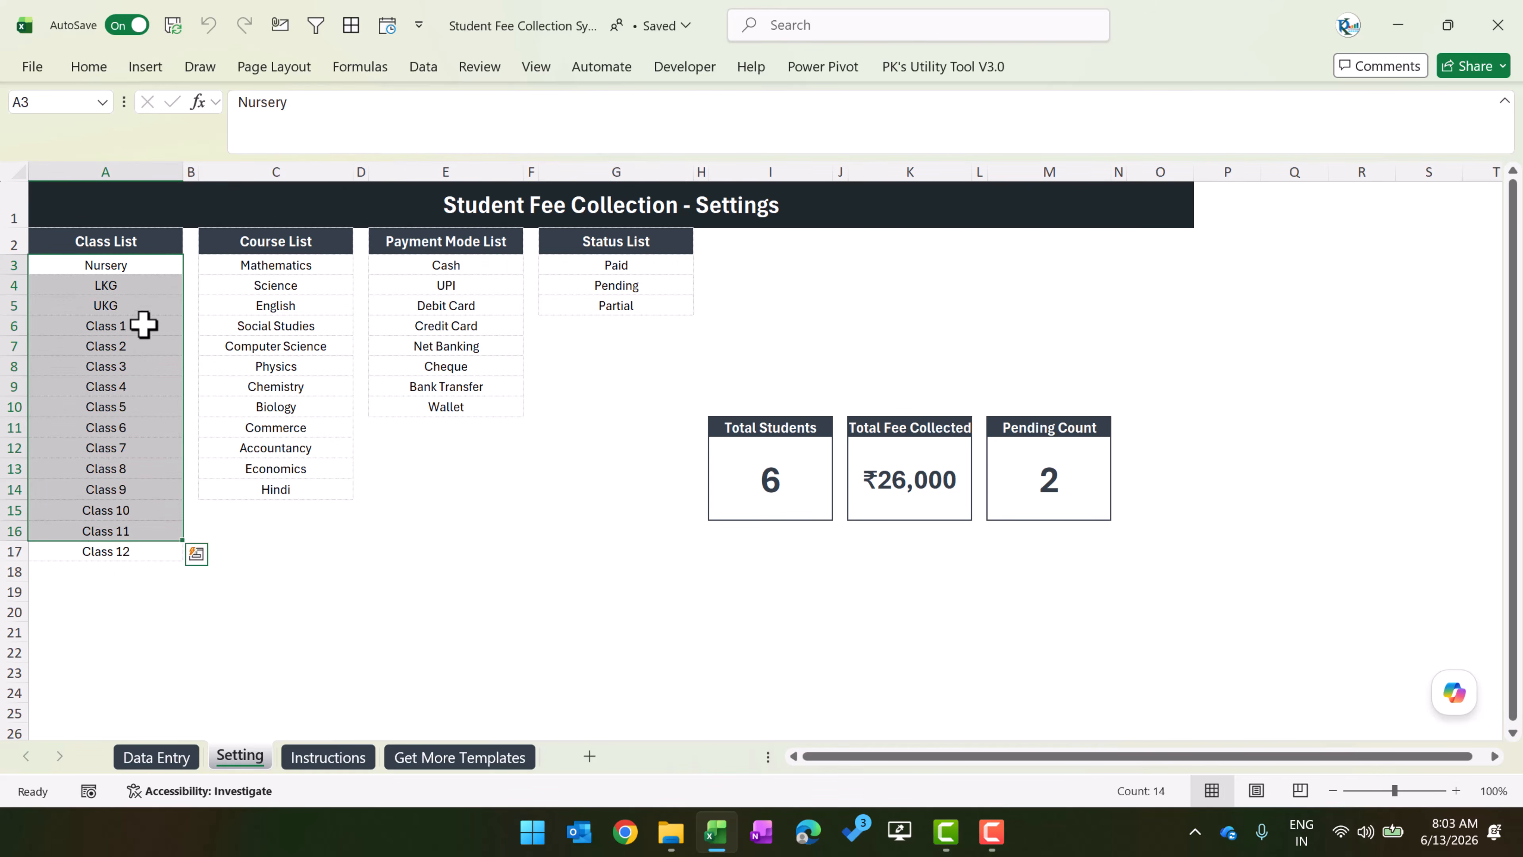
left_click_drag(106, 266, 100, 526)
left_click_drag(307, 264, 293, 480)
left_click_drag(309, 267, 299, 422)
left_click(449, 283)
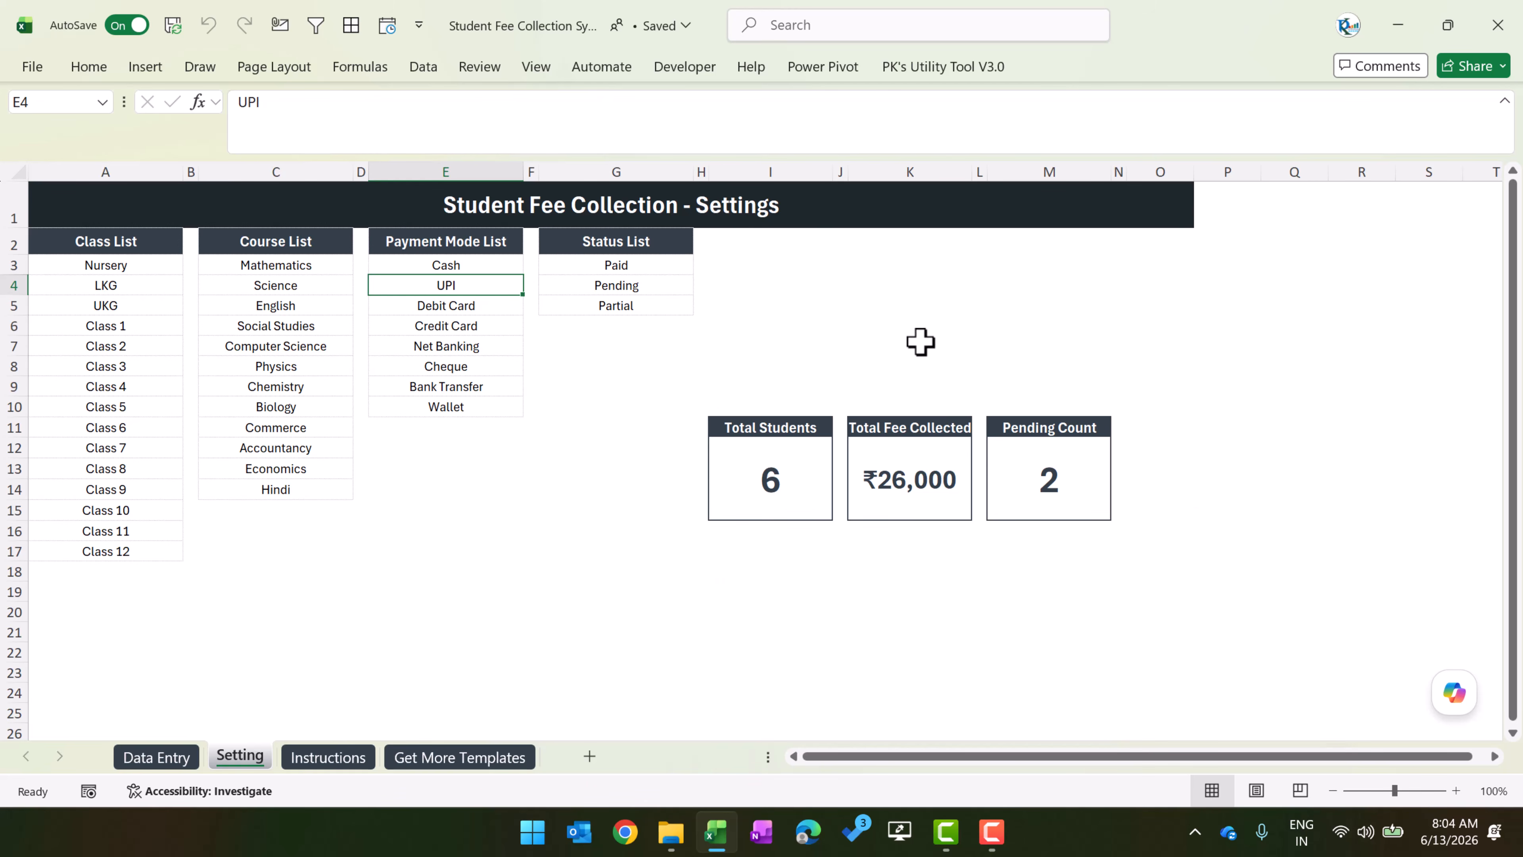
- Examine the Total Students, Total Fee Collected and Pending Count cards on the Setting sheet
left_click(725, 381)
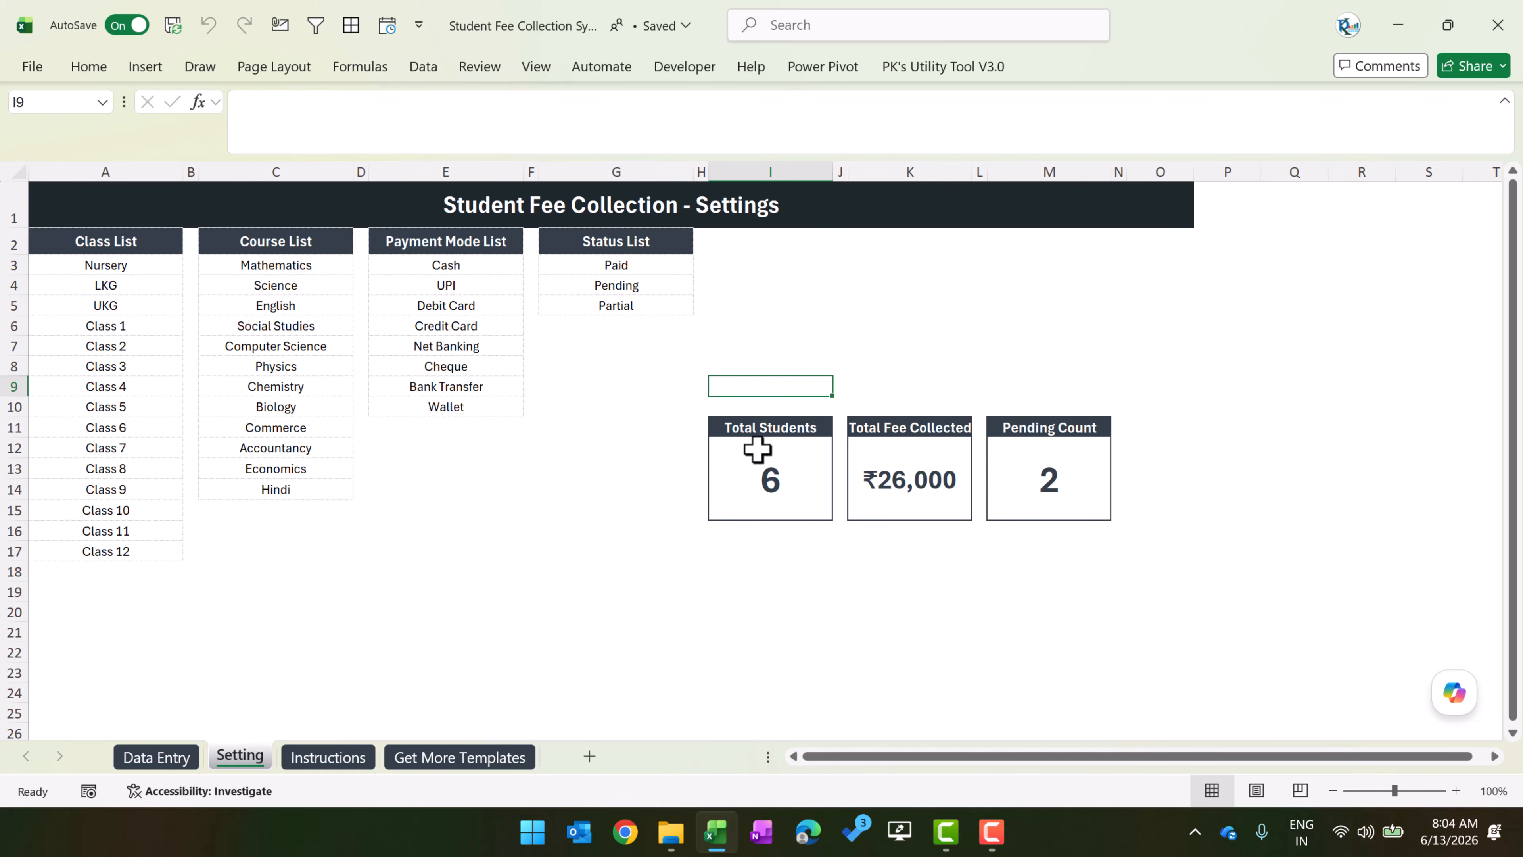
left_click(784, 440)
left_click(870, 428)
left_click(1047, 427)
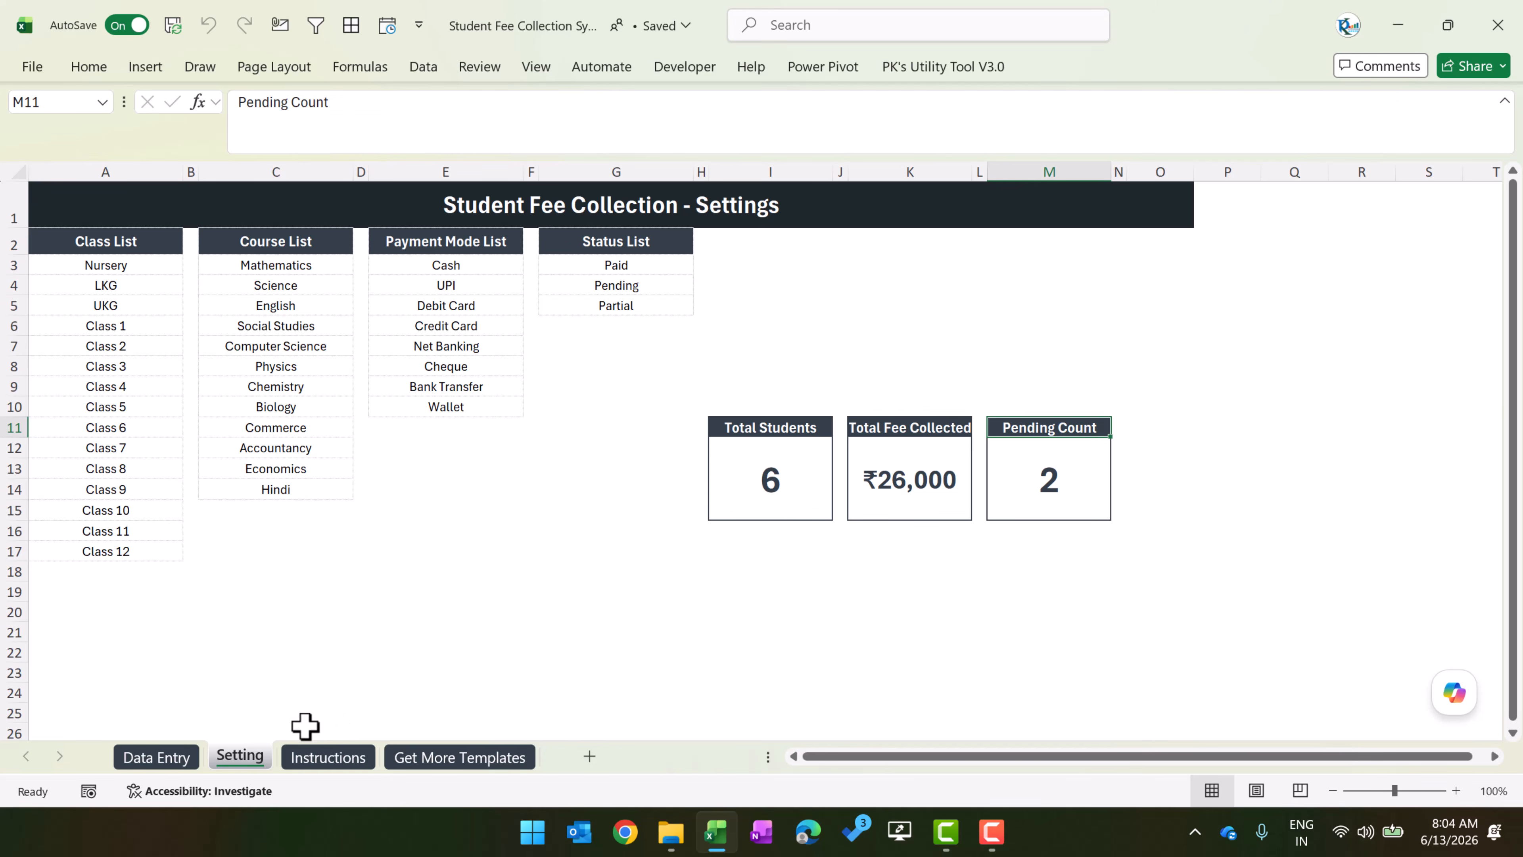
- Review the how-to-use notes on the Instructions sheet and return to the Data Entry sheet
left_click(323, 755)
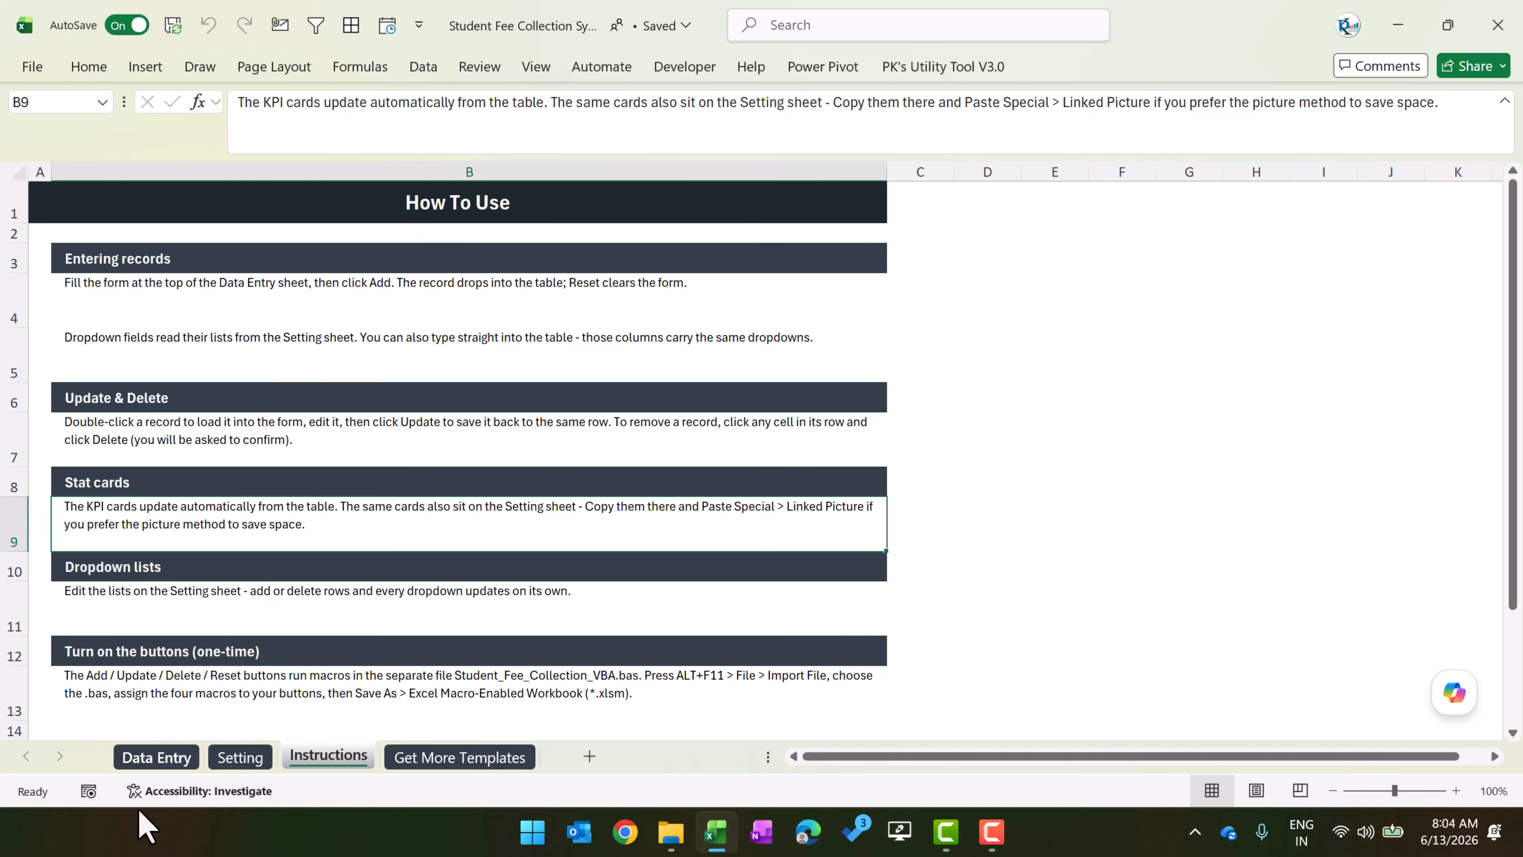
left_click(157, 757)
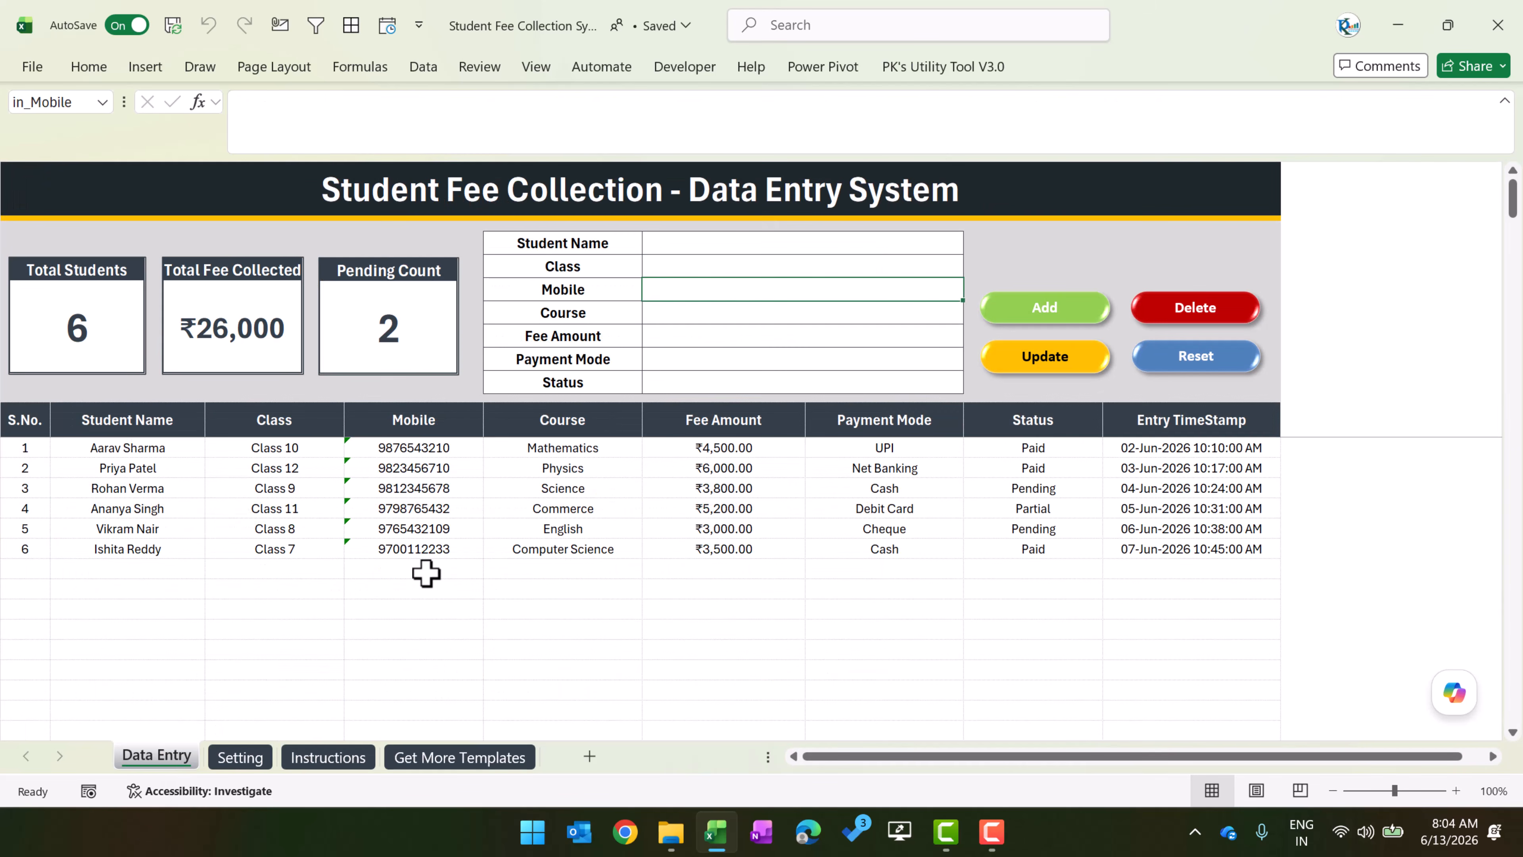
left_click(707, 564)
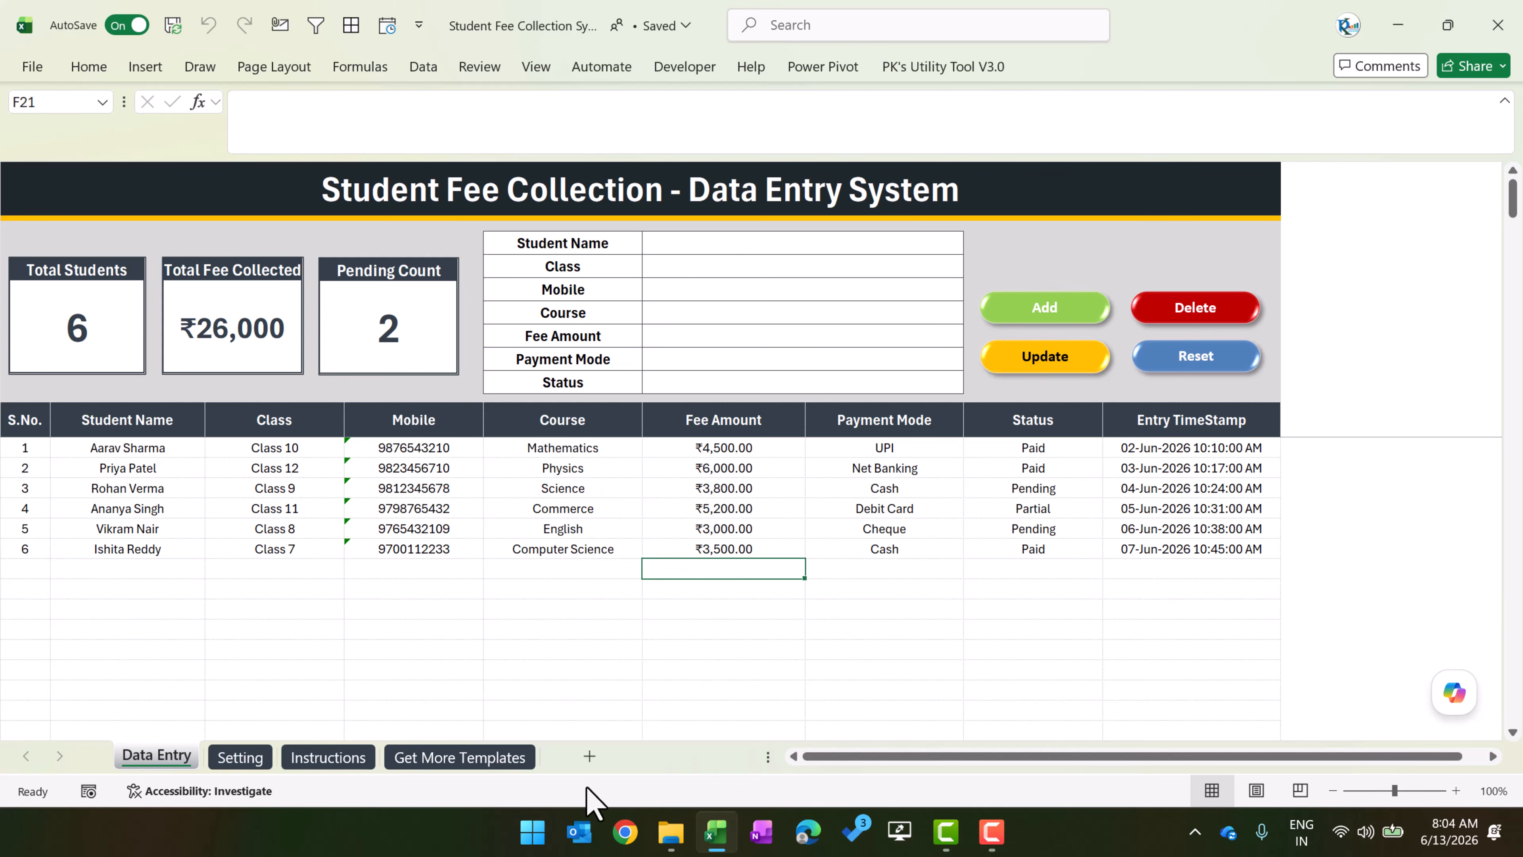
- Switch to File Explorer and extract the Student-Fee-Collection-System zipped folder in Downloads
left_click(671, 831)
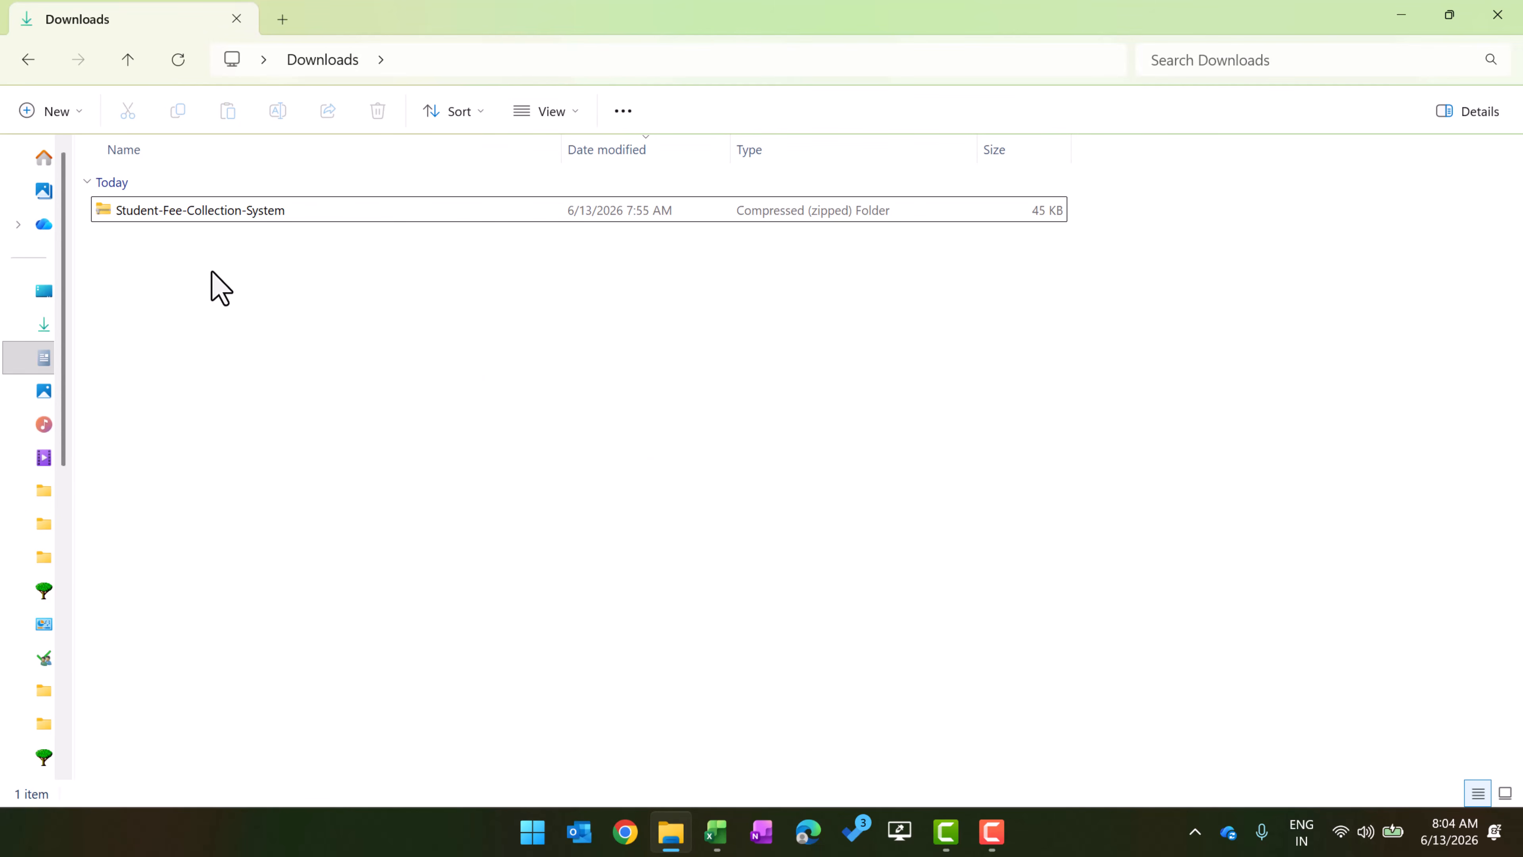
left_click(132, 210)
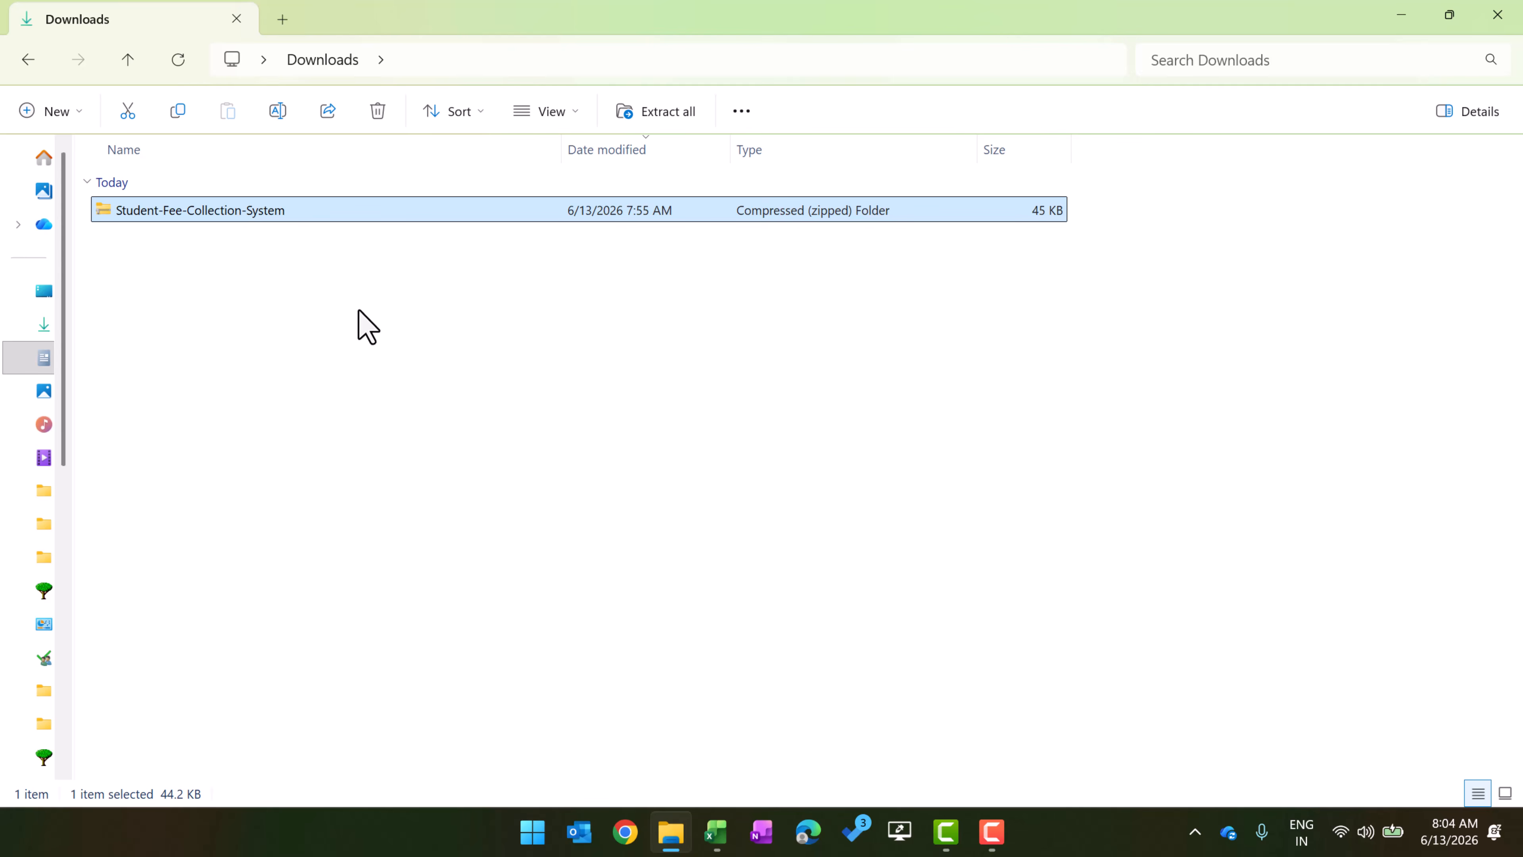
right_click(228, 211)
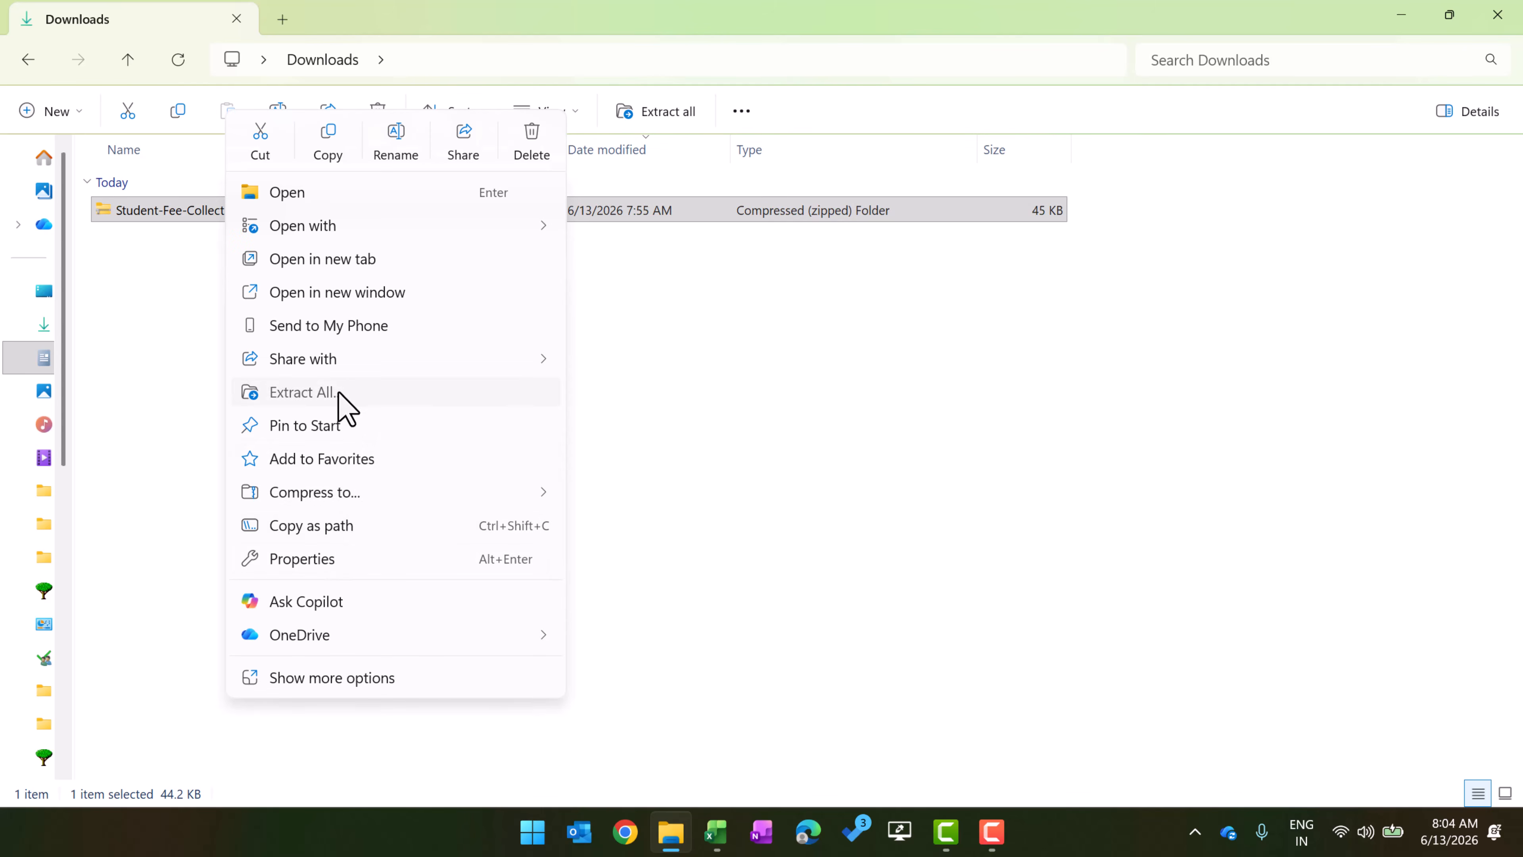
left_click(302, 392)
left_click(963, 637)
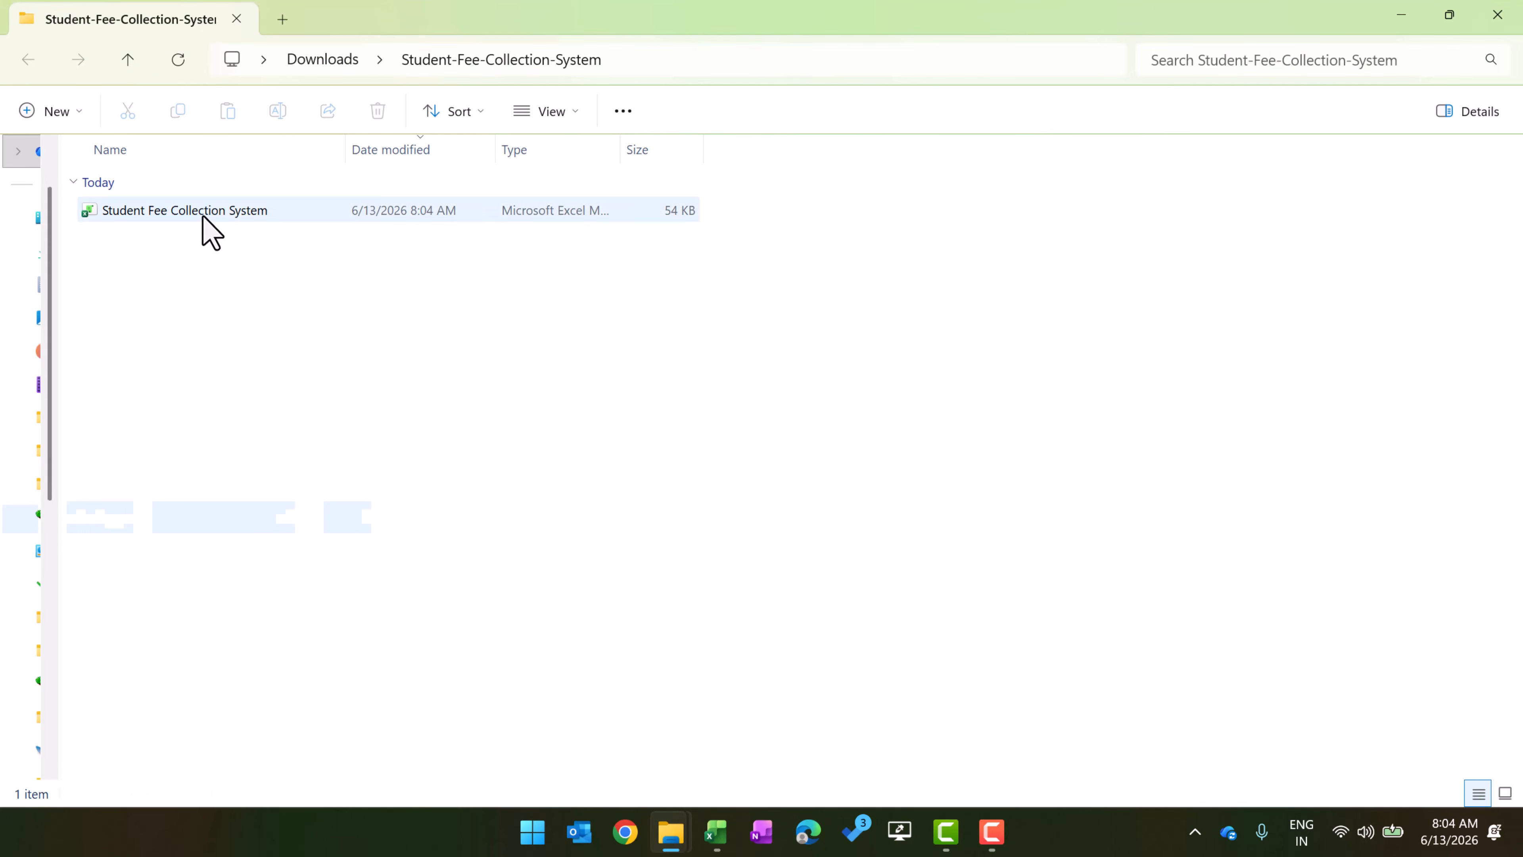
- Unblock the extracted Student Fee Collection System workbook in its file properties
left_click(207, 231)
right_click(207, 231)
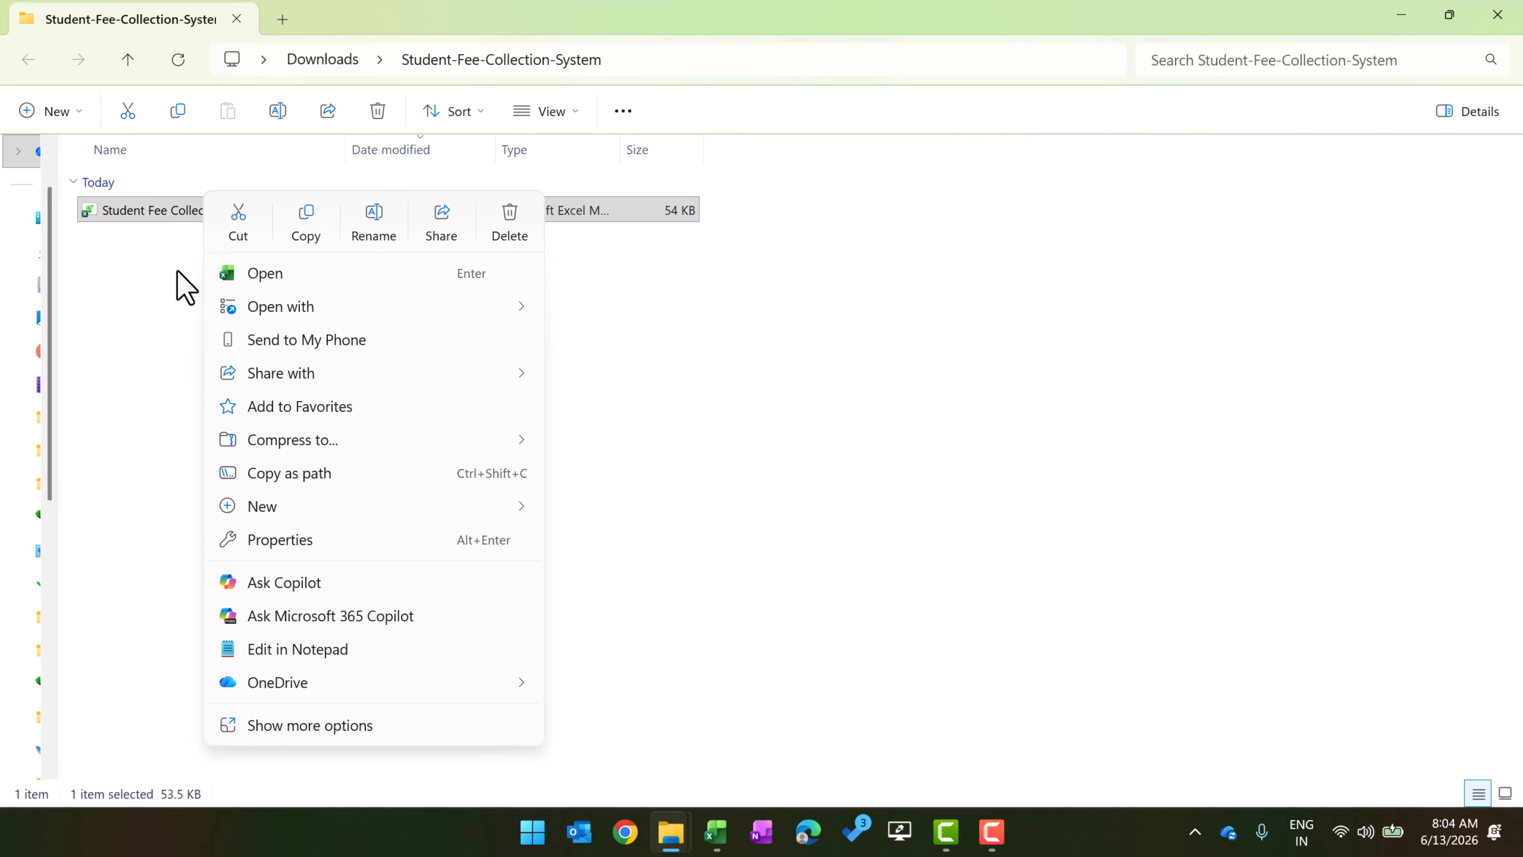
left_click(313, 530)
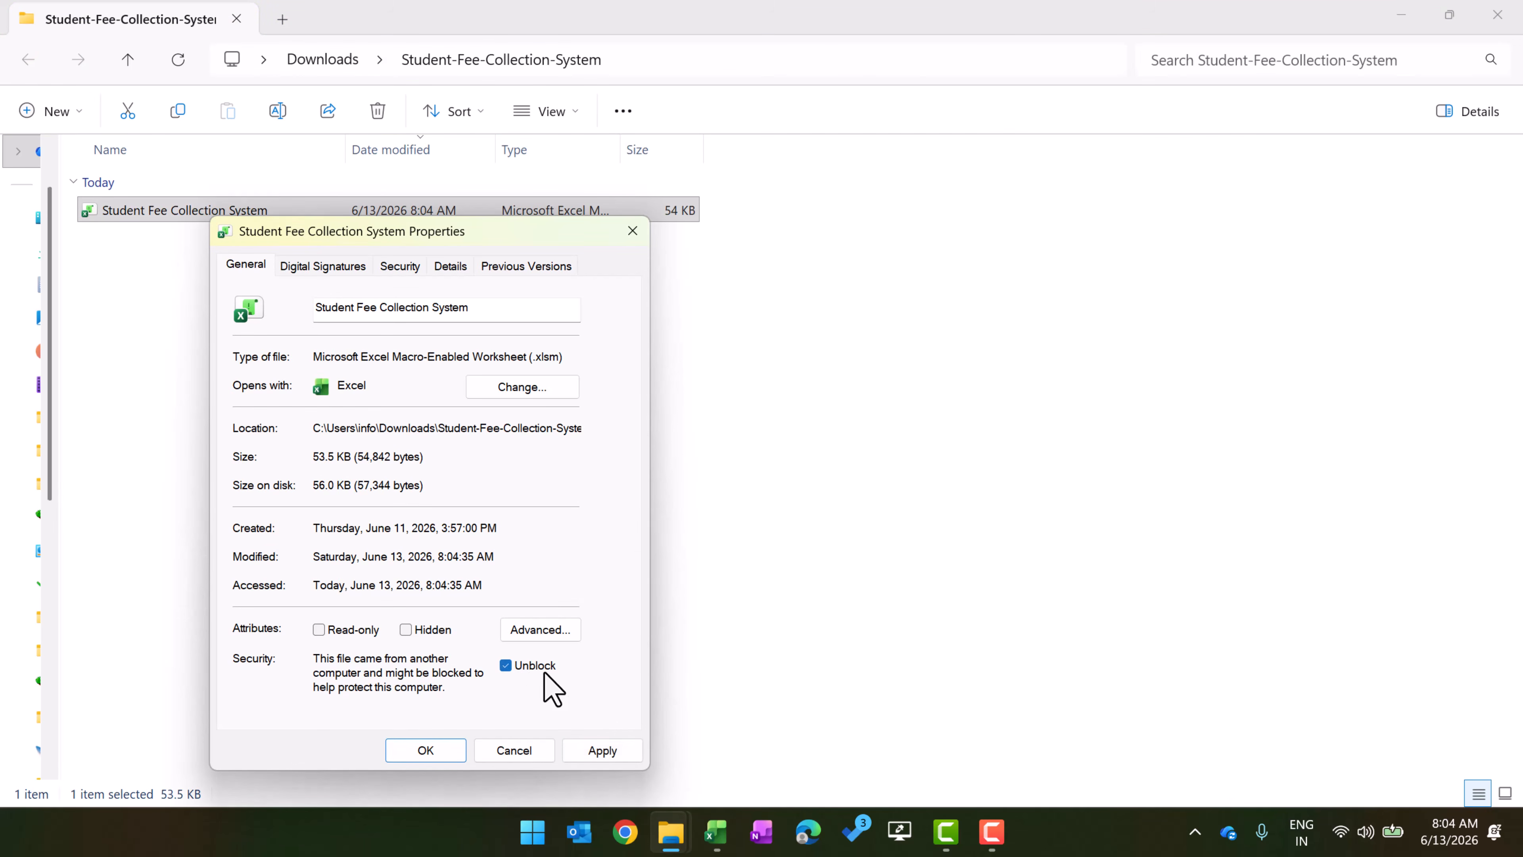
left_click(602, 751)
left_click(453, 752)
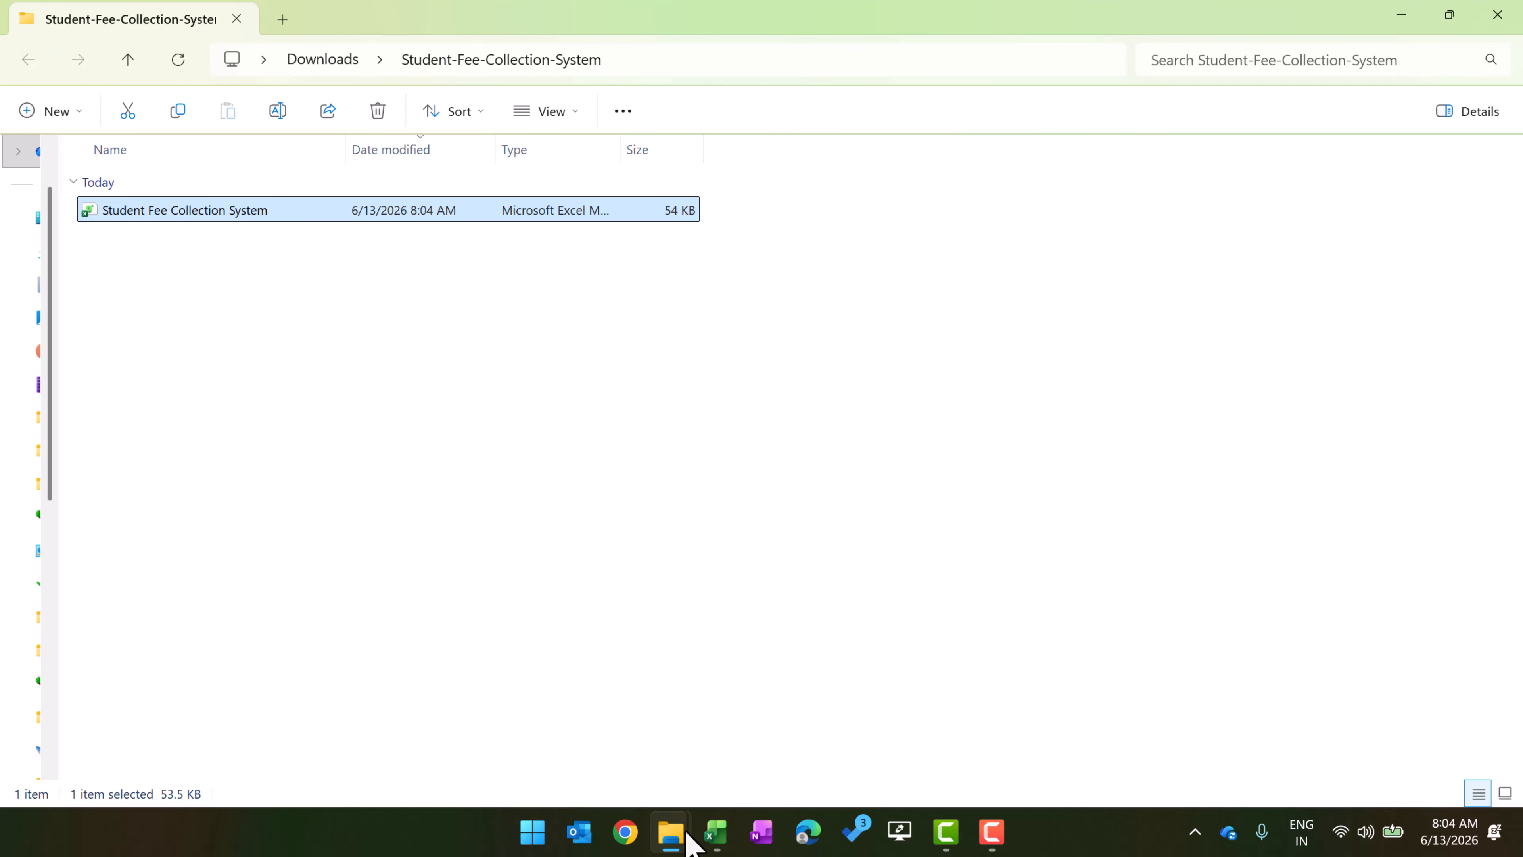
- Return to the Excel workbook and show the row and column headings on the Data Entry sheet
mouse_move(716, 835)
left_click(761, 742)
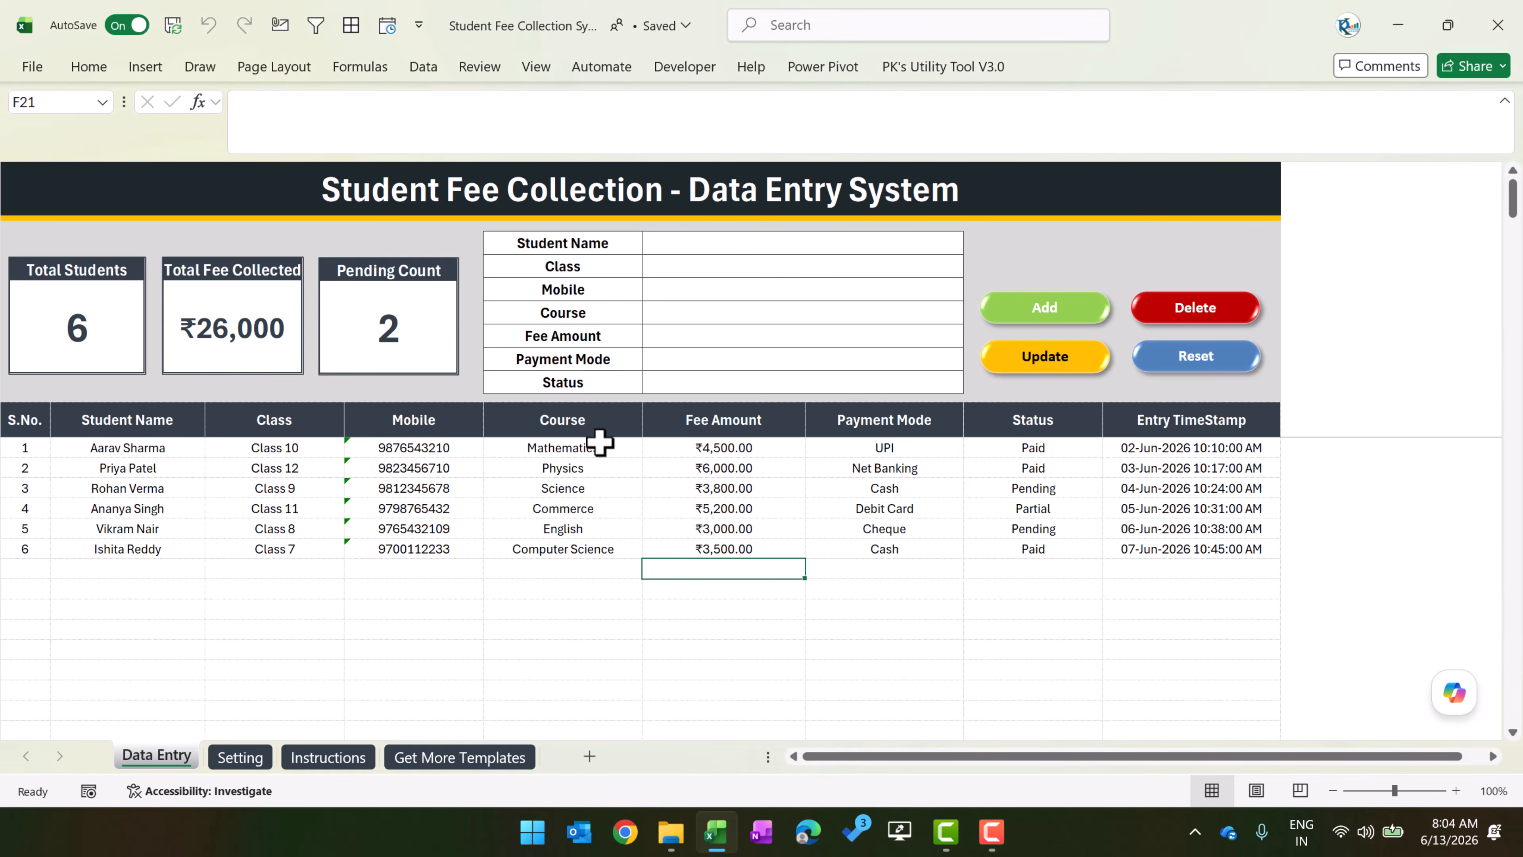
left_click(661, 431)
left_click(170, 466)
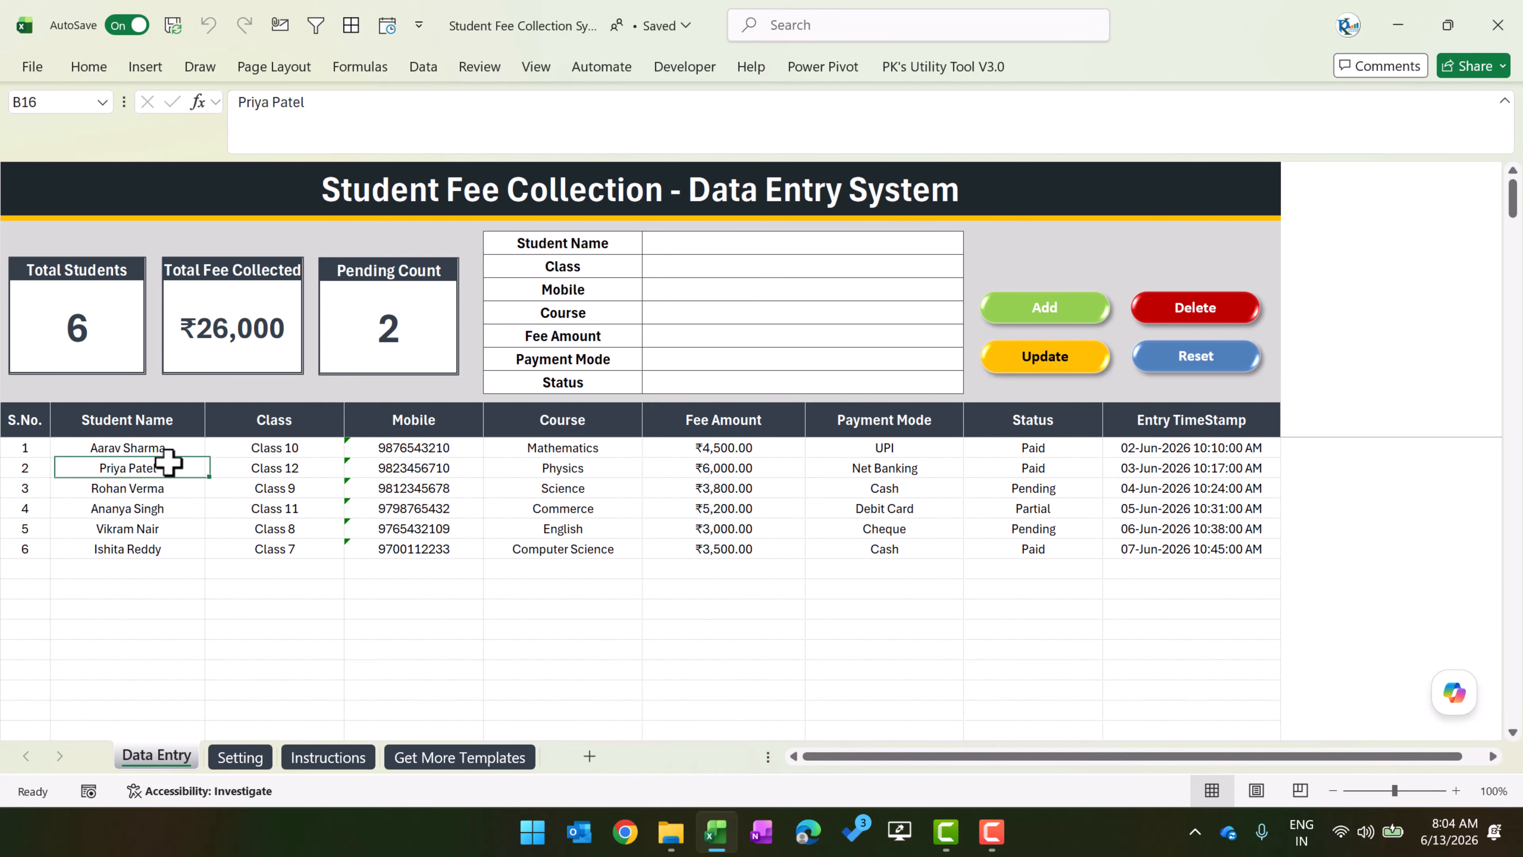
left_click(785, 485)
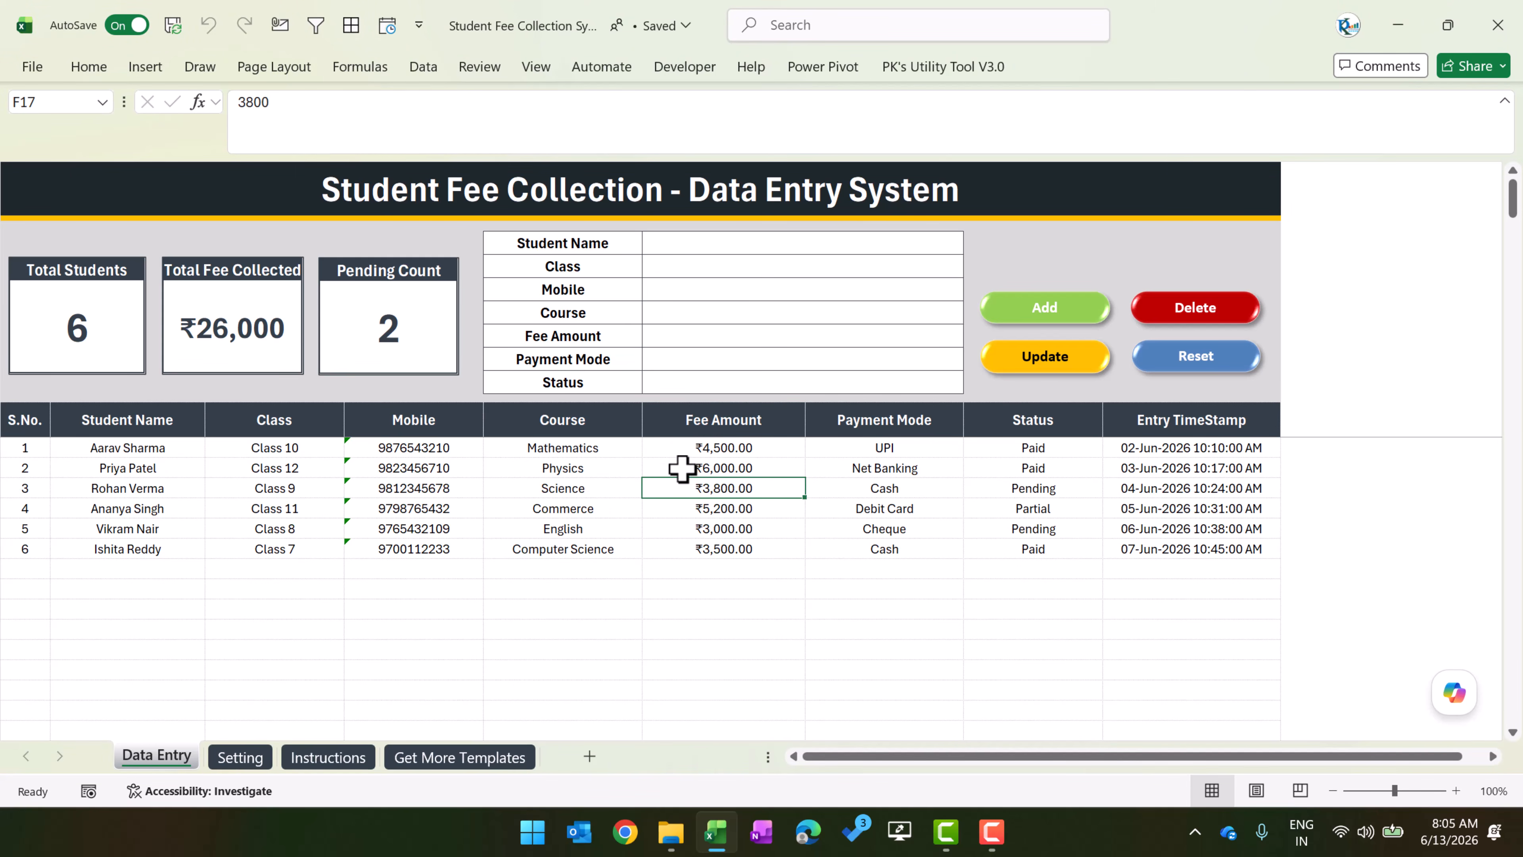
left_click(432, 215)
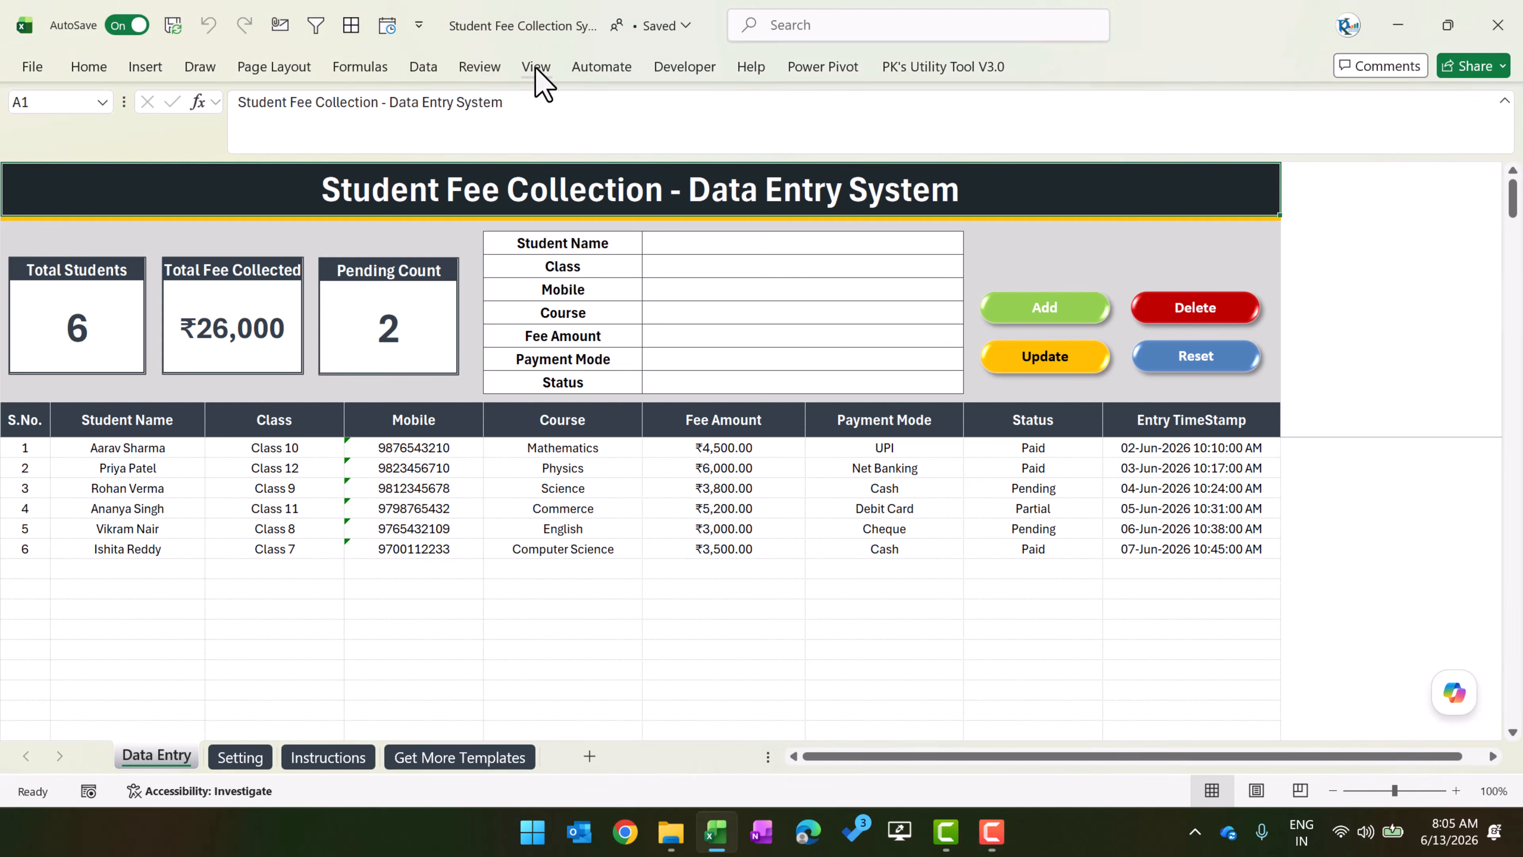
left_click(537, 66)
left_click(771, 99)
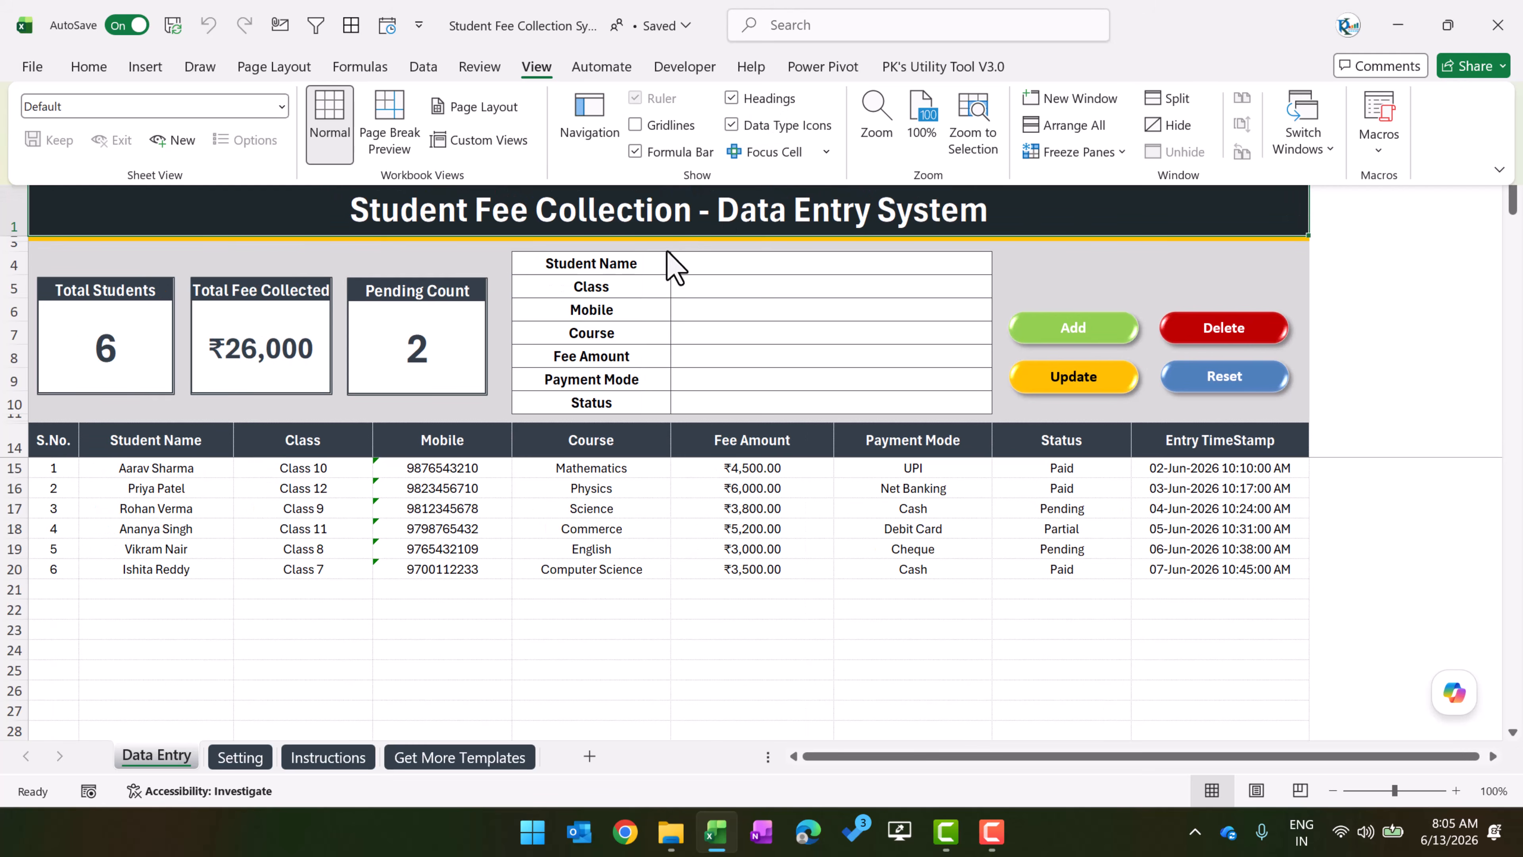
left_click(517, 268)
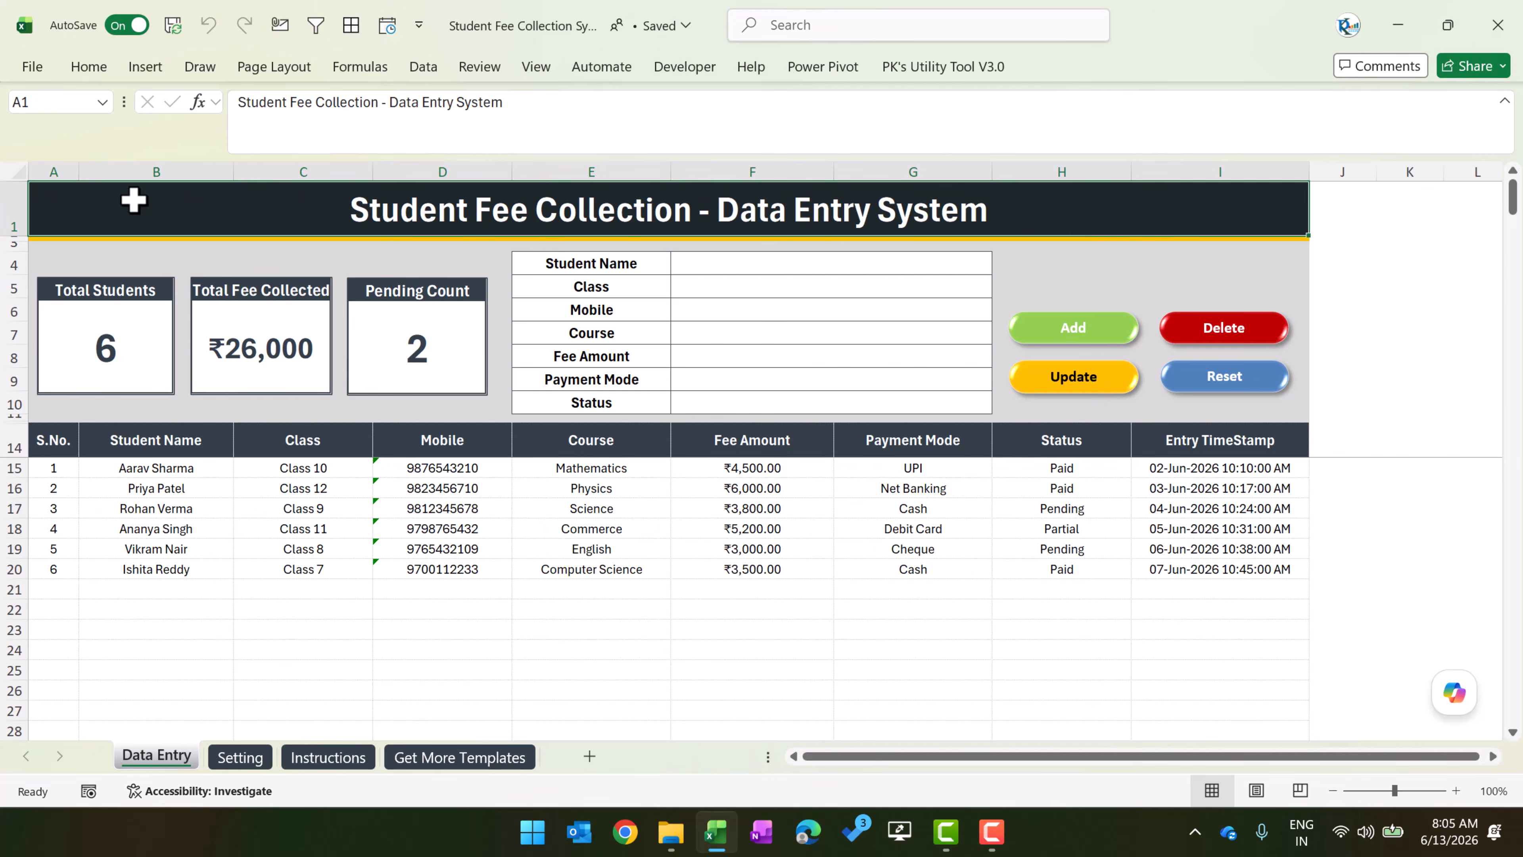
- Try a taller row 2 for the yellow band under the title and undo the change
left_click(39, 239)
left_click_drag(8, 242, 11, 255)
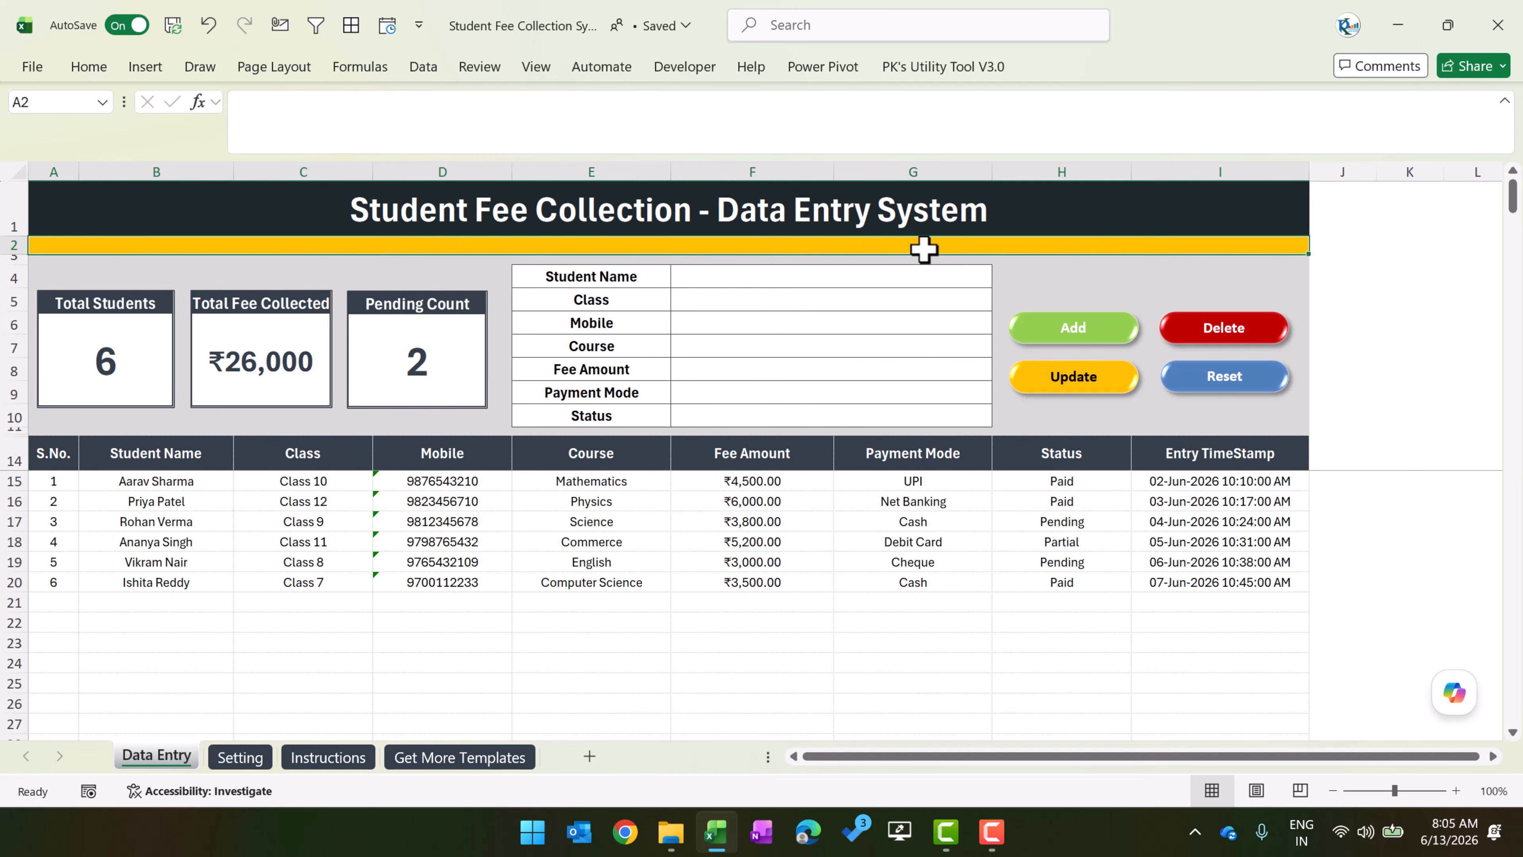
scroll(790, 237, "up", 1)
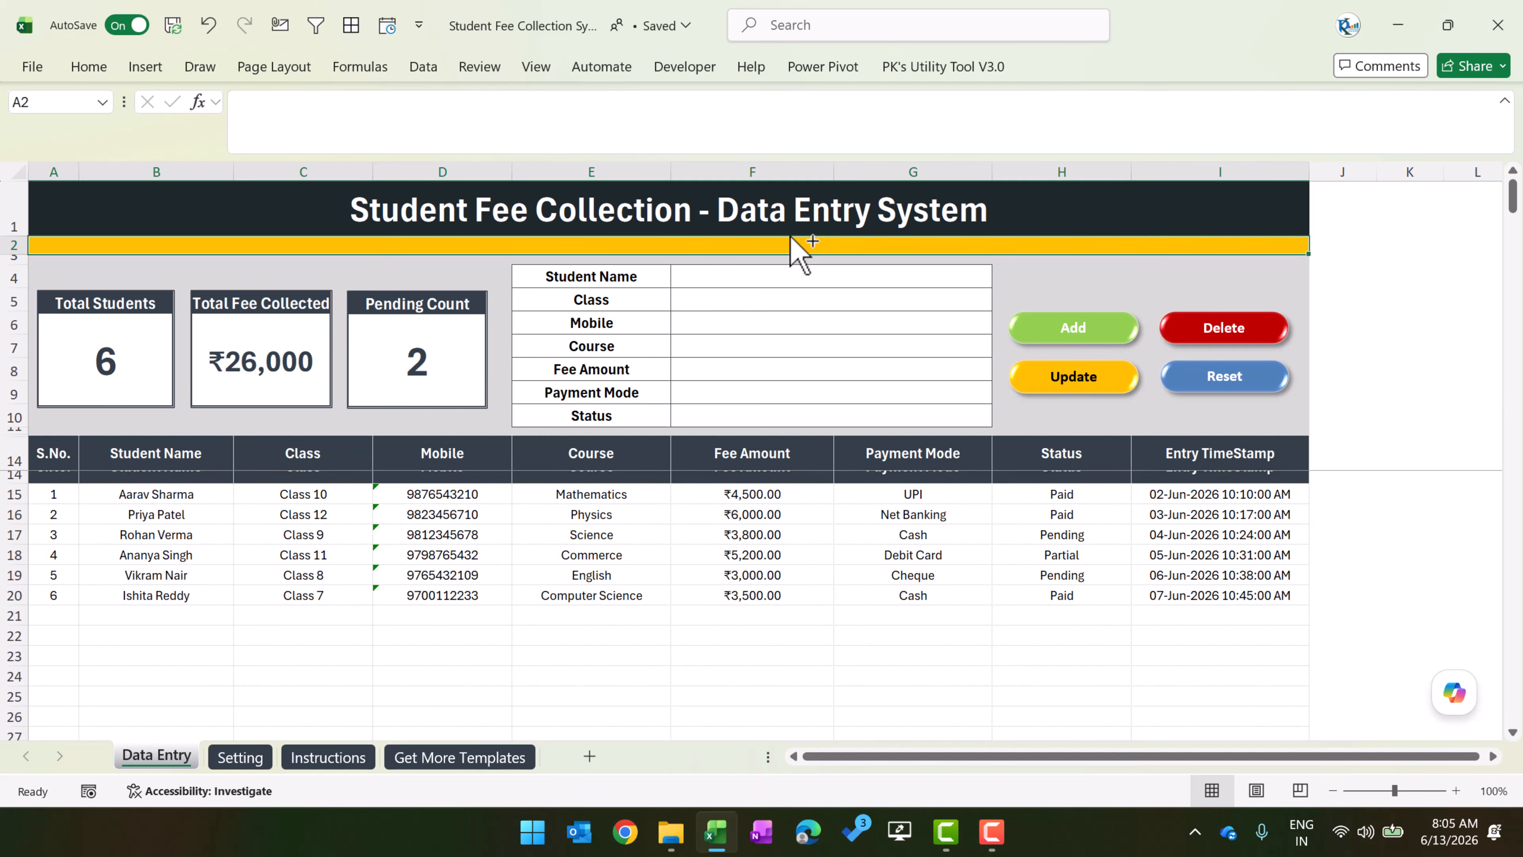
key("ctrl+z")
- Try moving the Total Fee Collected and Pending Count cards and undo both moves
left_click_drag(37, 244, 479, 417)
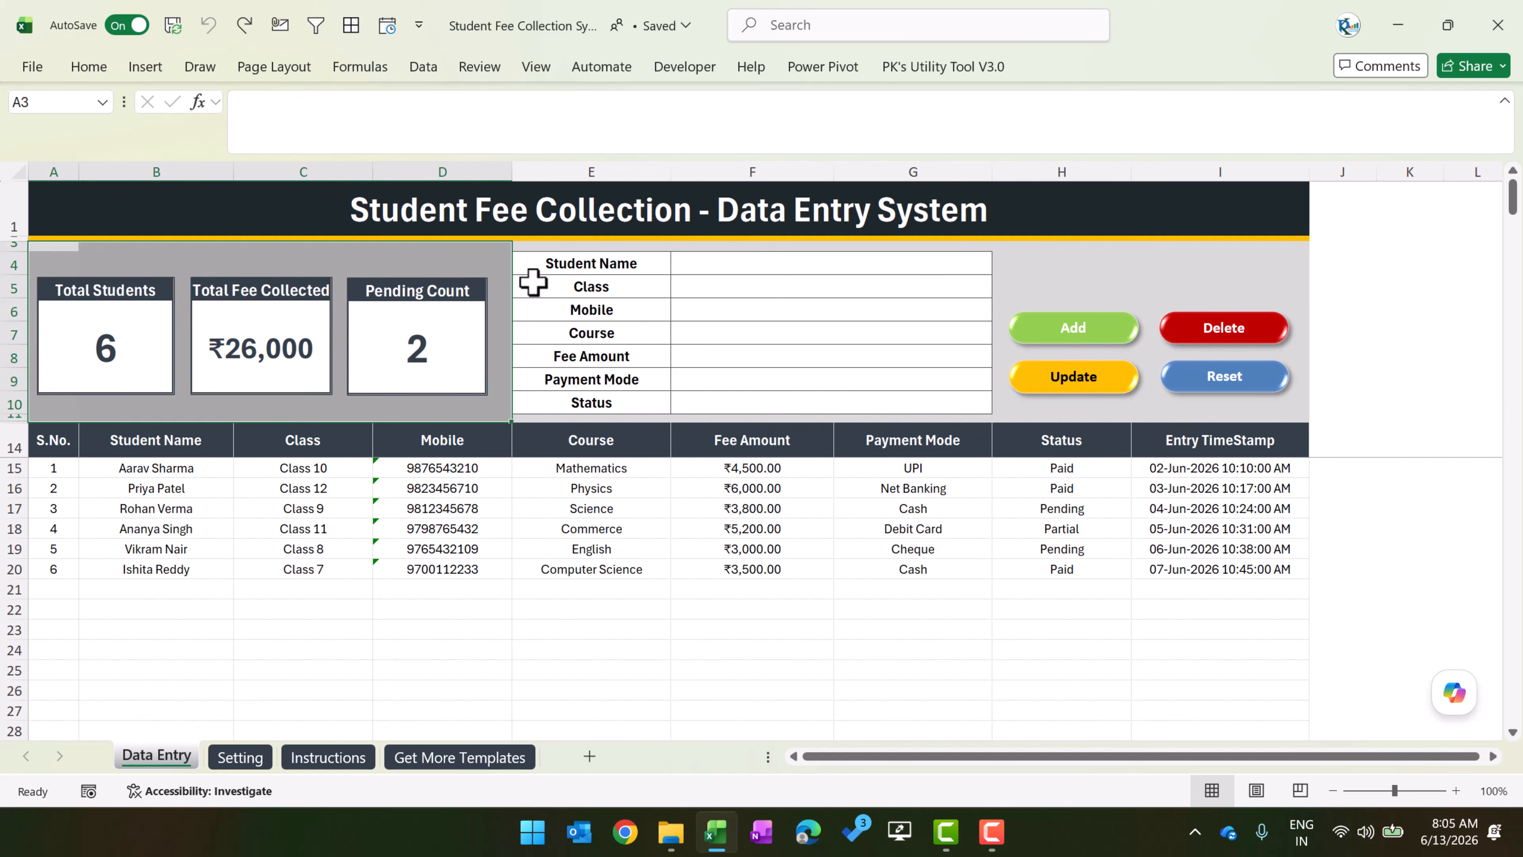
left_click(578, 246)
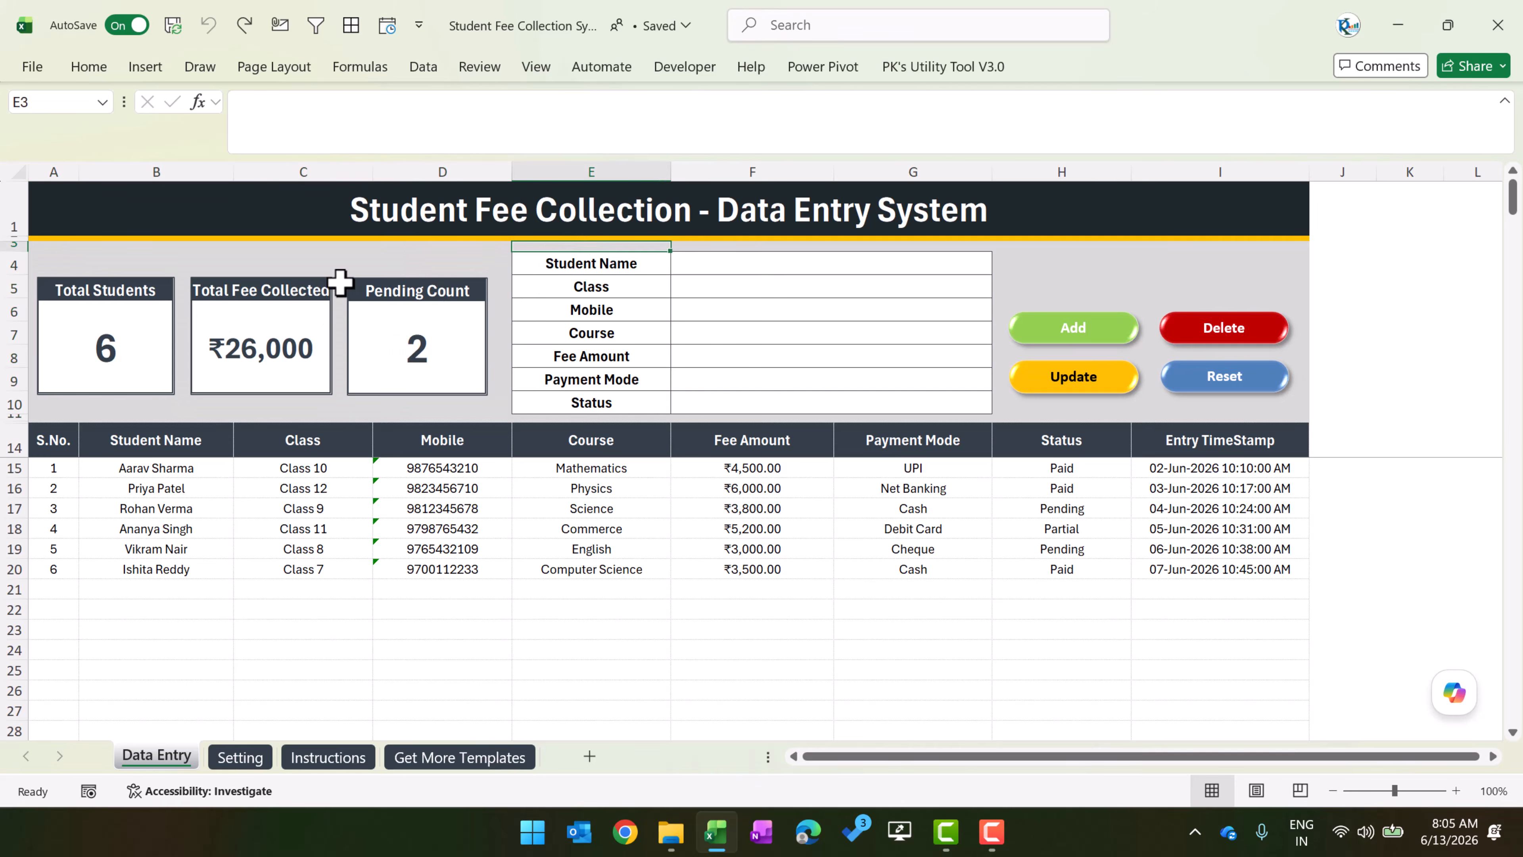
left_click(150, 321)
left_click(262, 303)
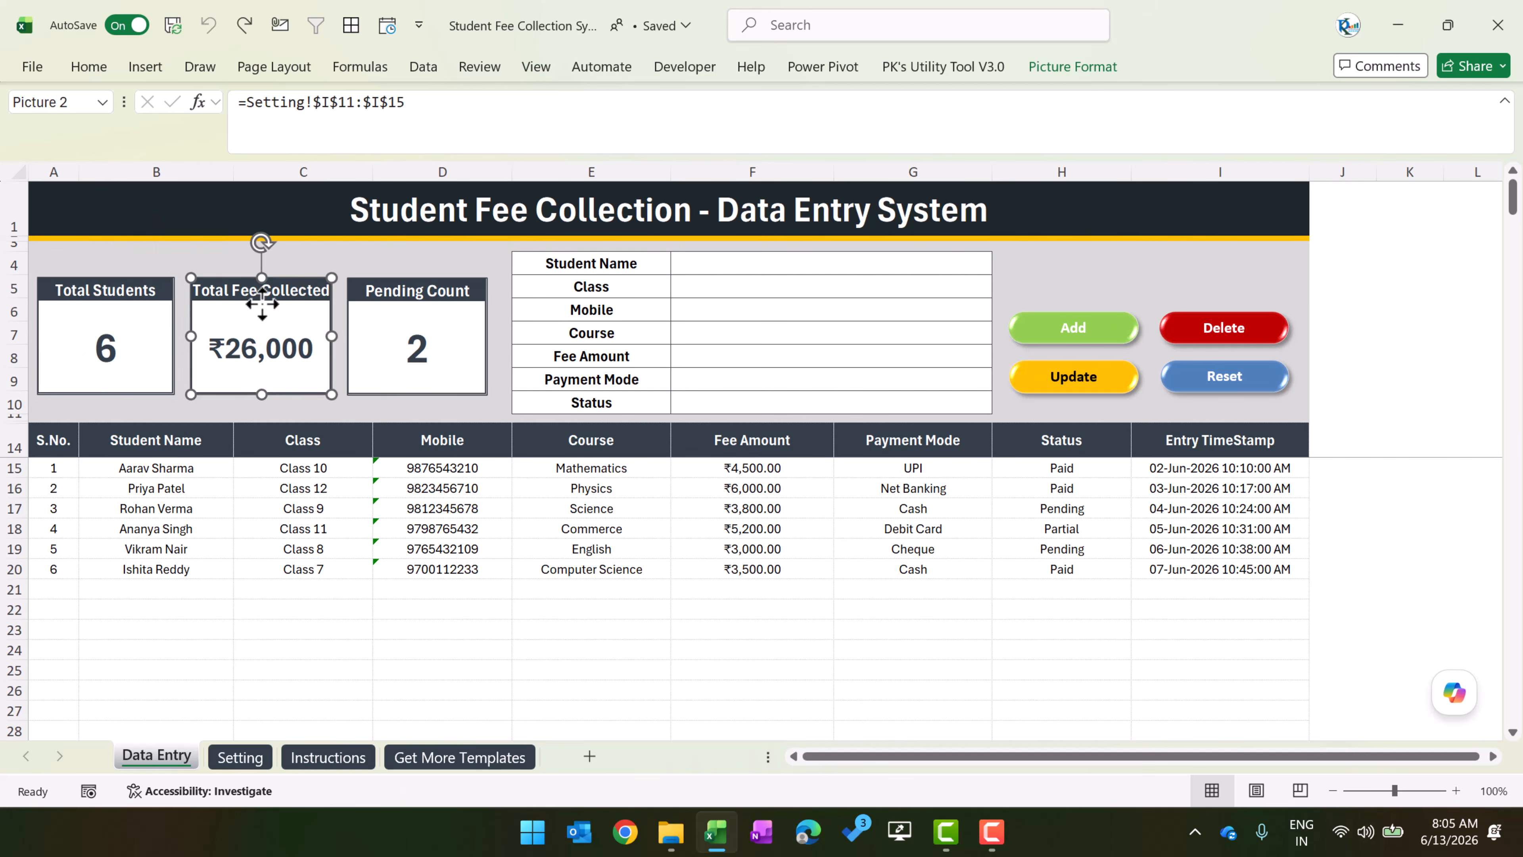
left_click_drag(263, 303, 277, 264)
key("ctrl+z")
left_click_drag(411, 349, 441, 316)
key("ctrl+z")
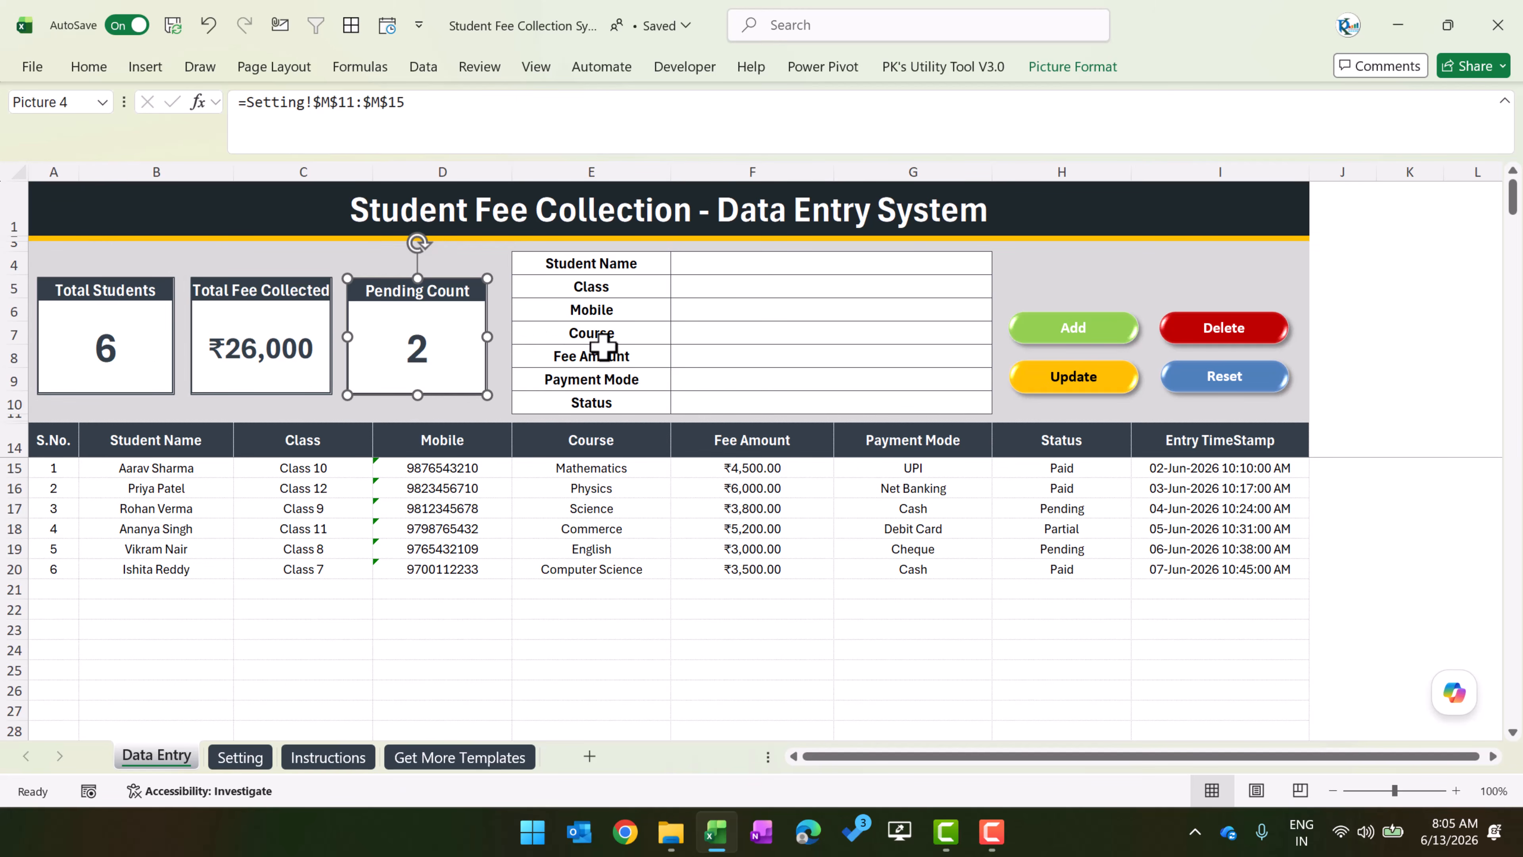
- Examine the entry form's labels and its input cells from Student Name to Status
left_click(660, 273)
left_click_drag(613, 295, 605, 401)
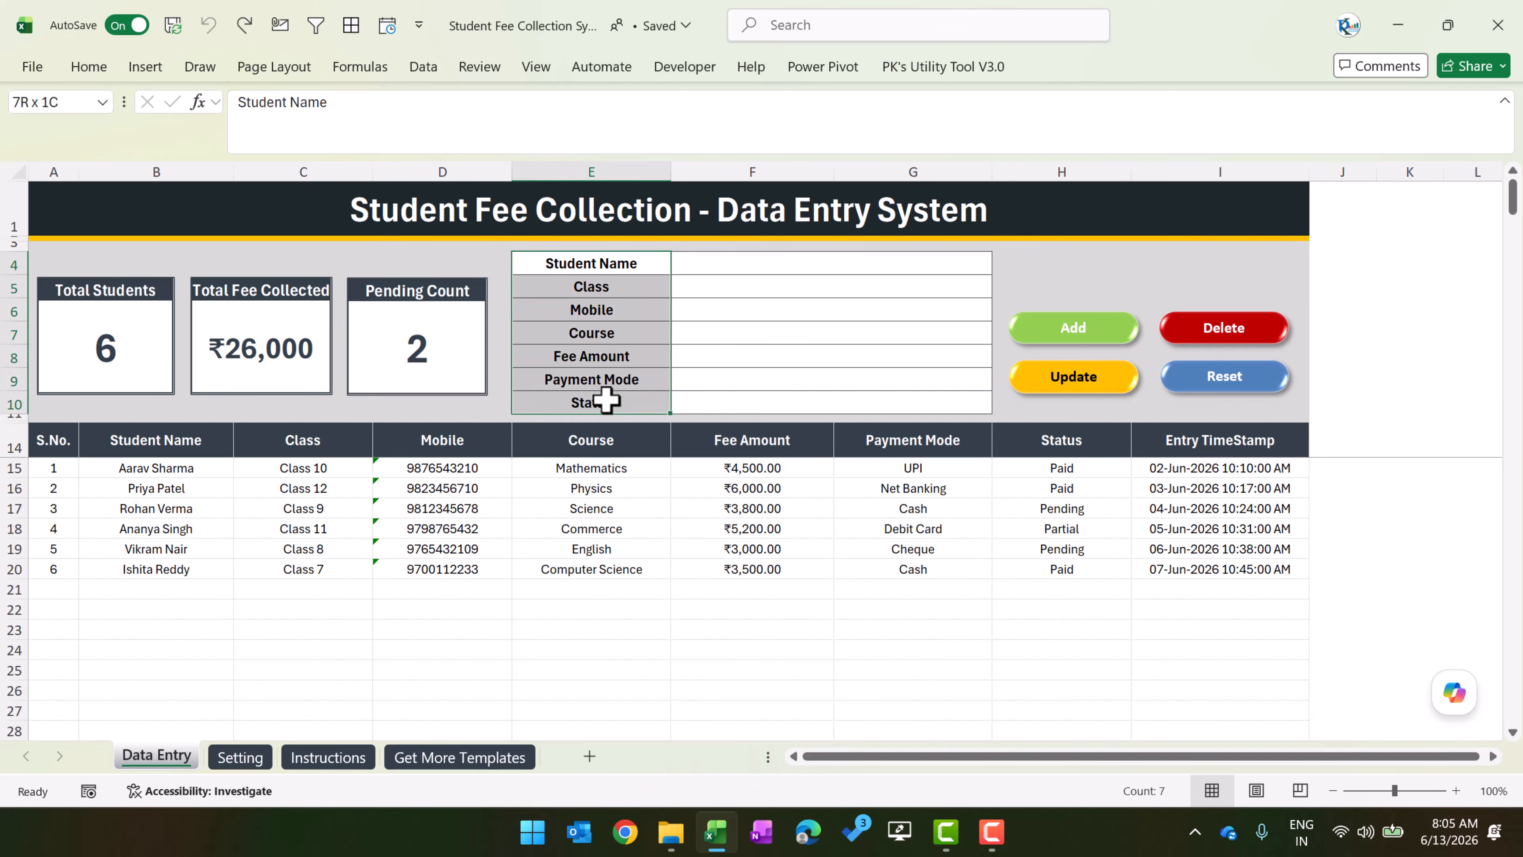
left_click_drag(735, 264, 772, 398)
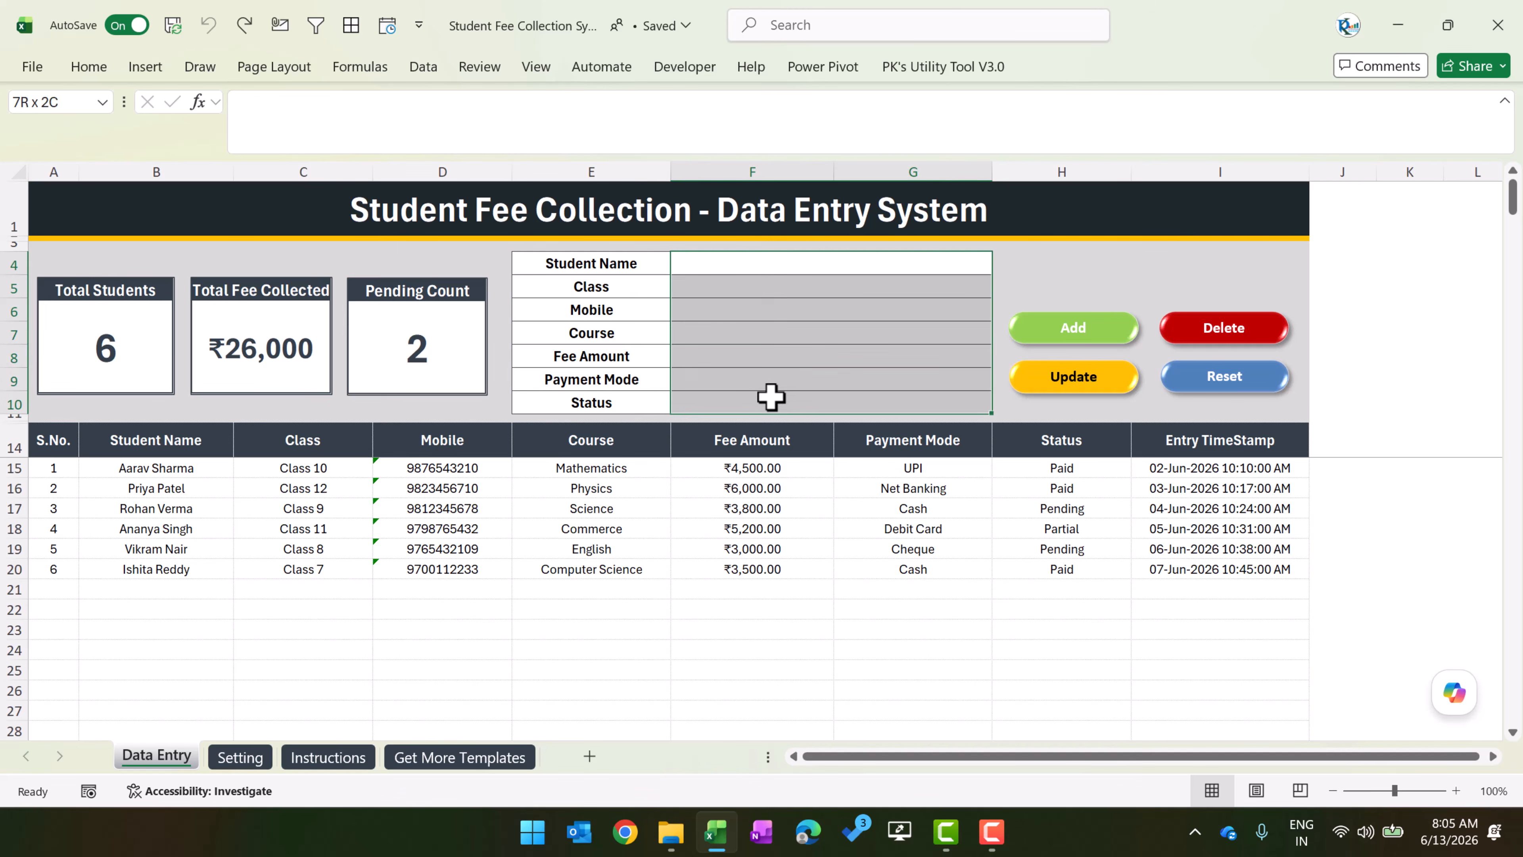
left_click(753, 287)
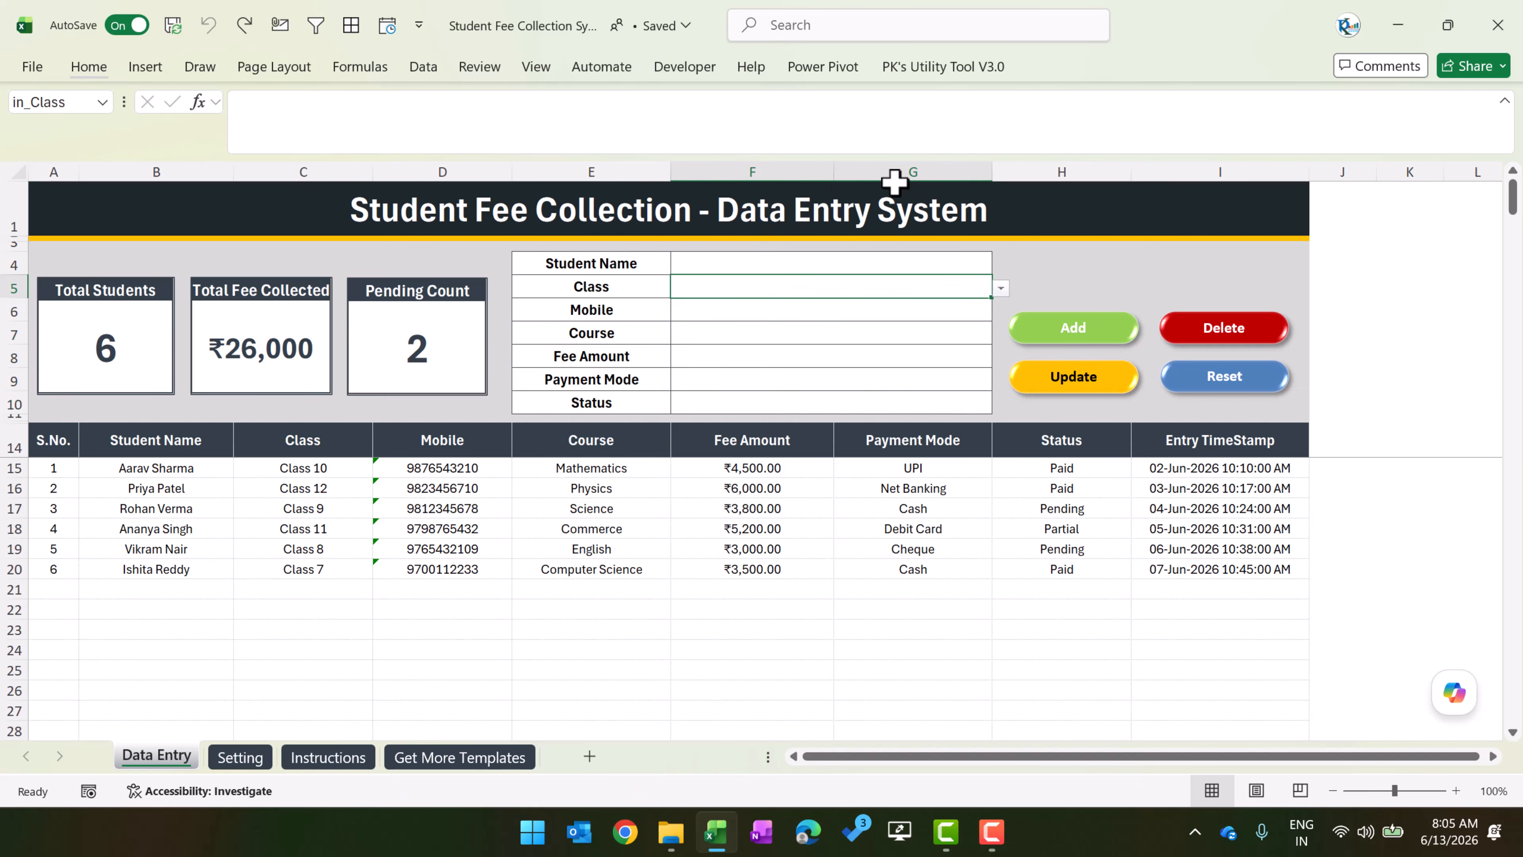
- Keep the ribbon expanded and check the cell names of the Status and Student Name input cells
double_click(87, 66)
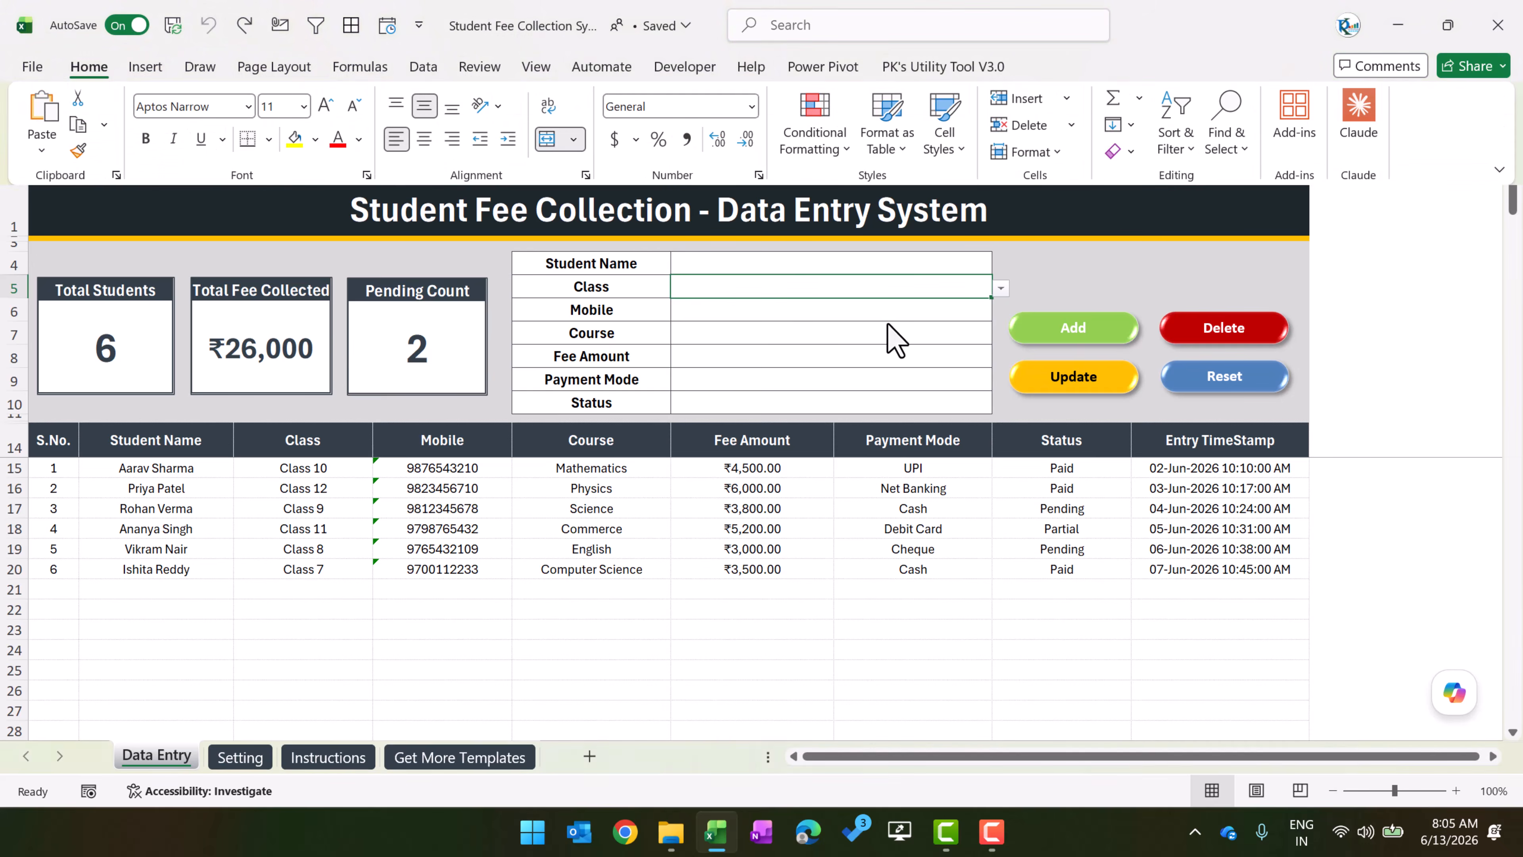
left_click(775, 516)
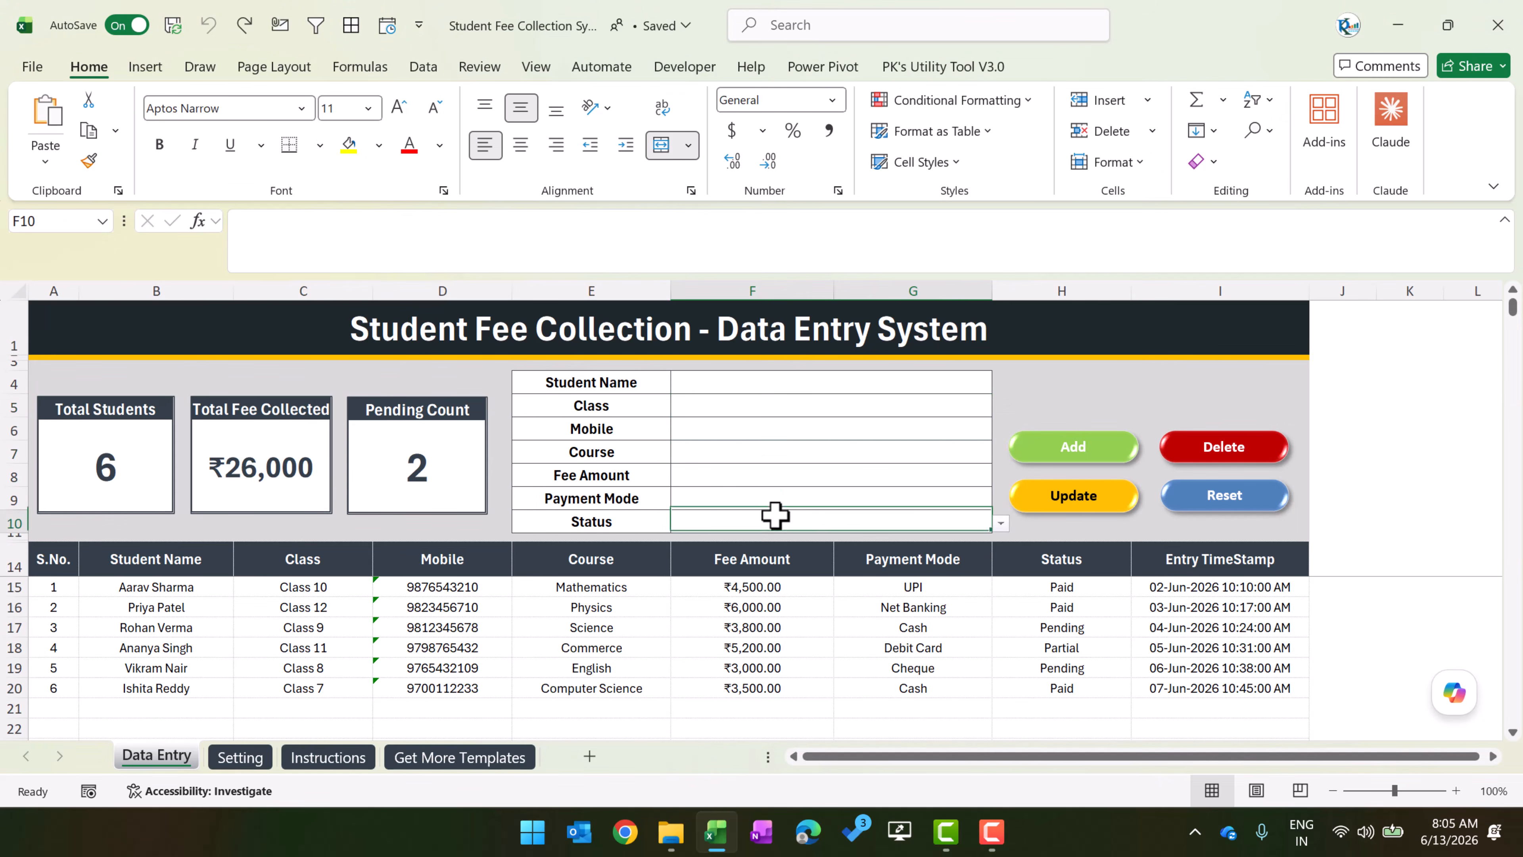
left_click(773, 387)
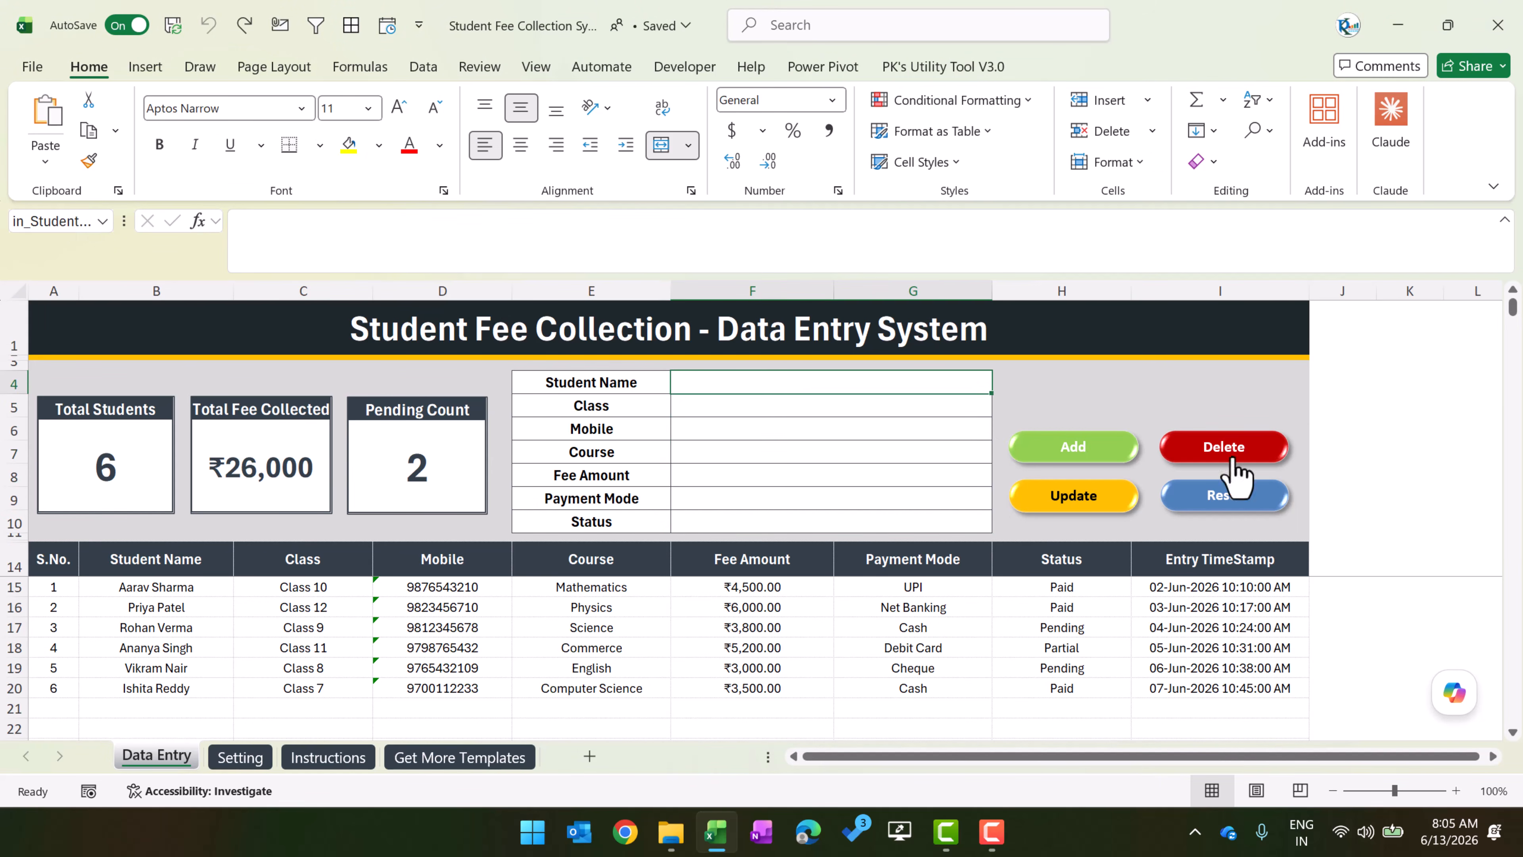
- Define the name Test for cell K4
left_click(1387, 384)
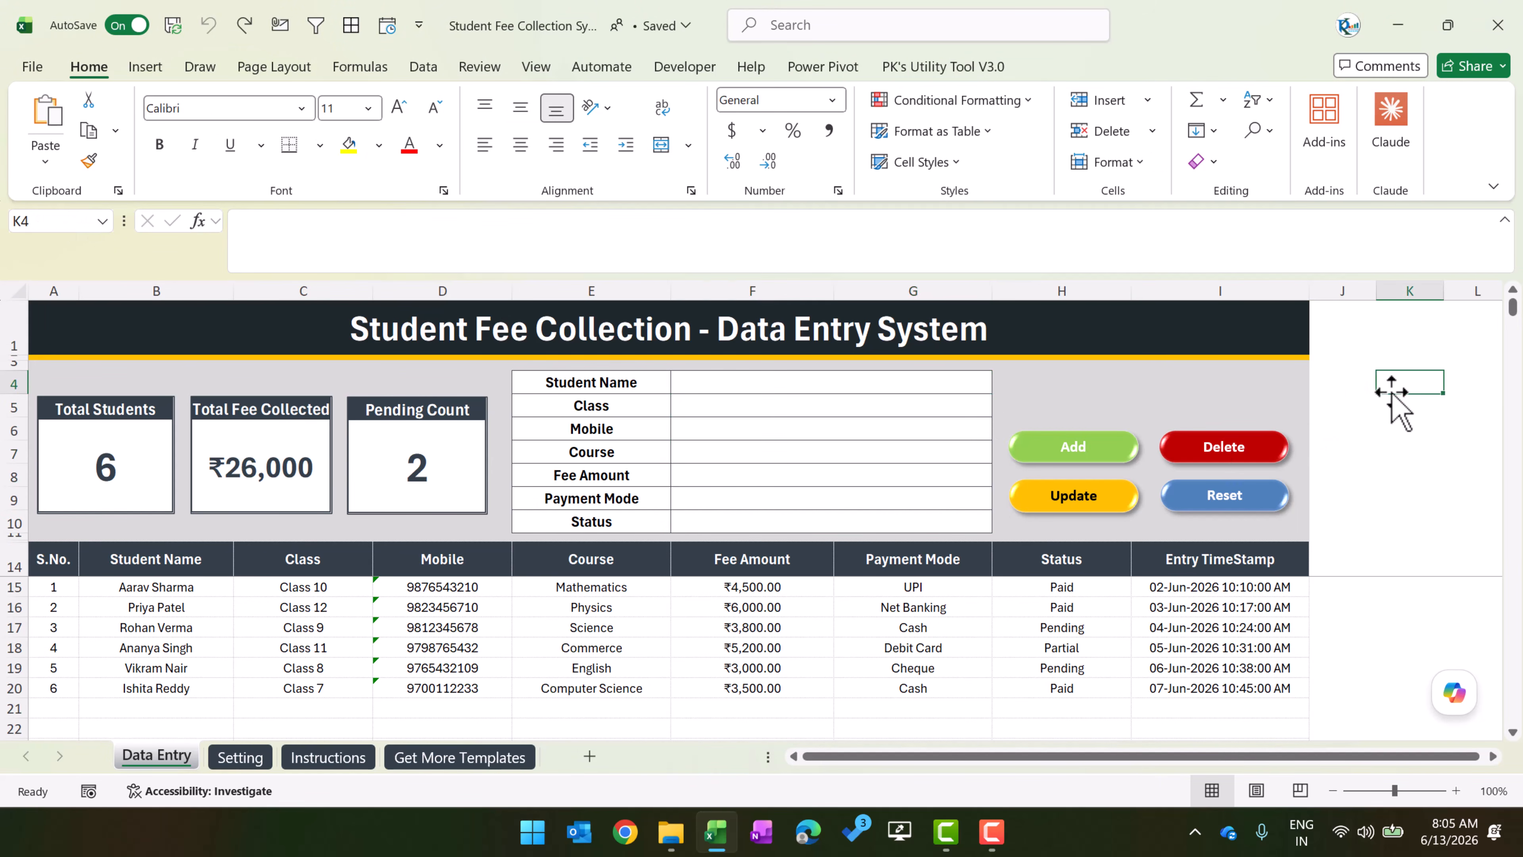
left_click(64, 222)
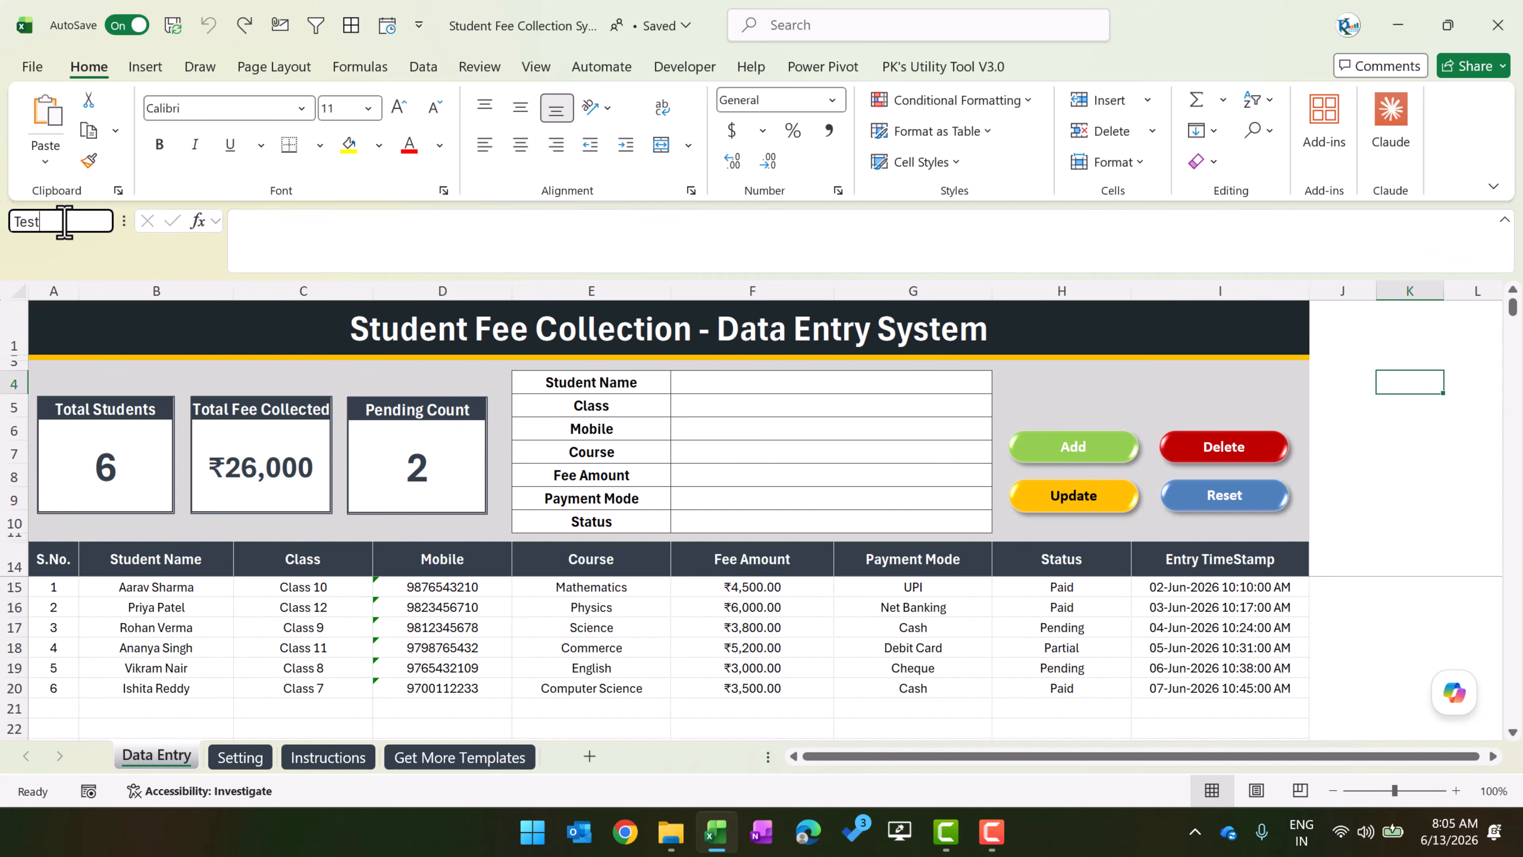
key("Return")
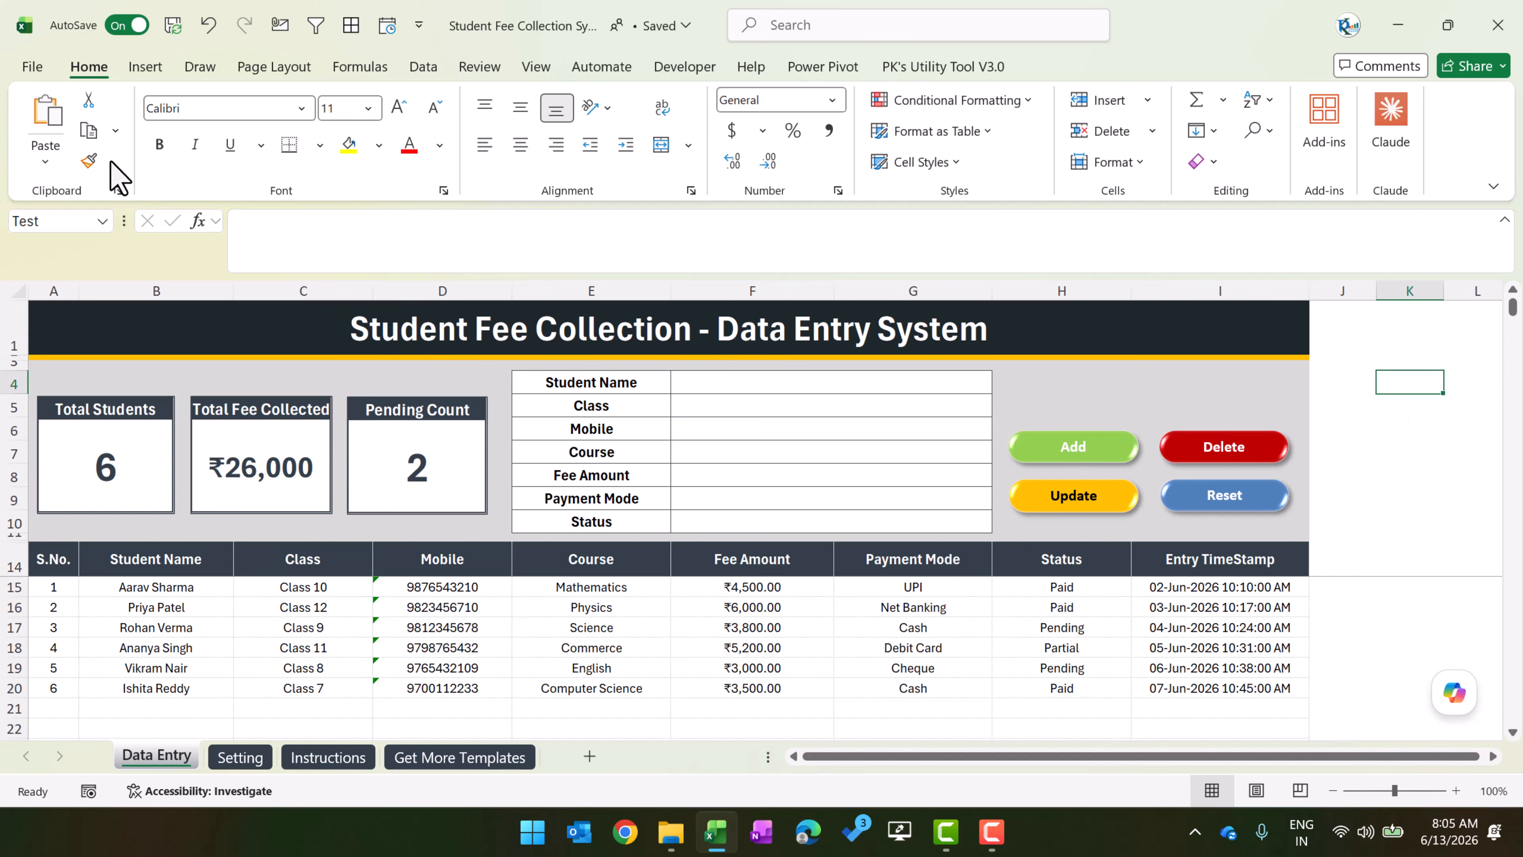
left_click(1466, 477)
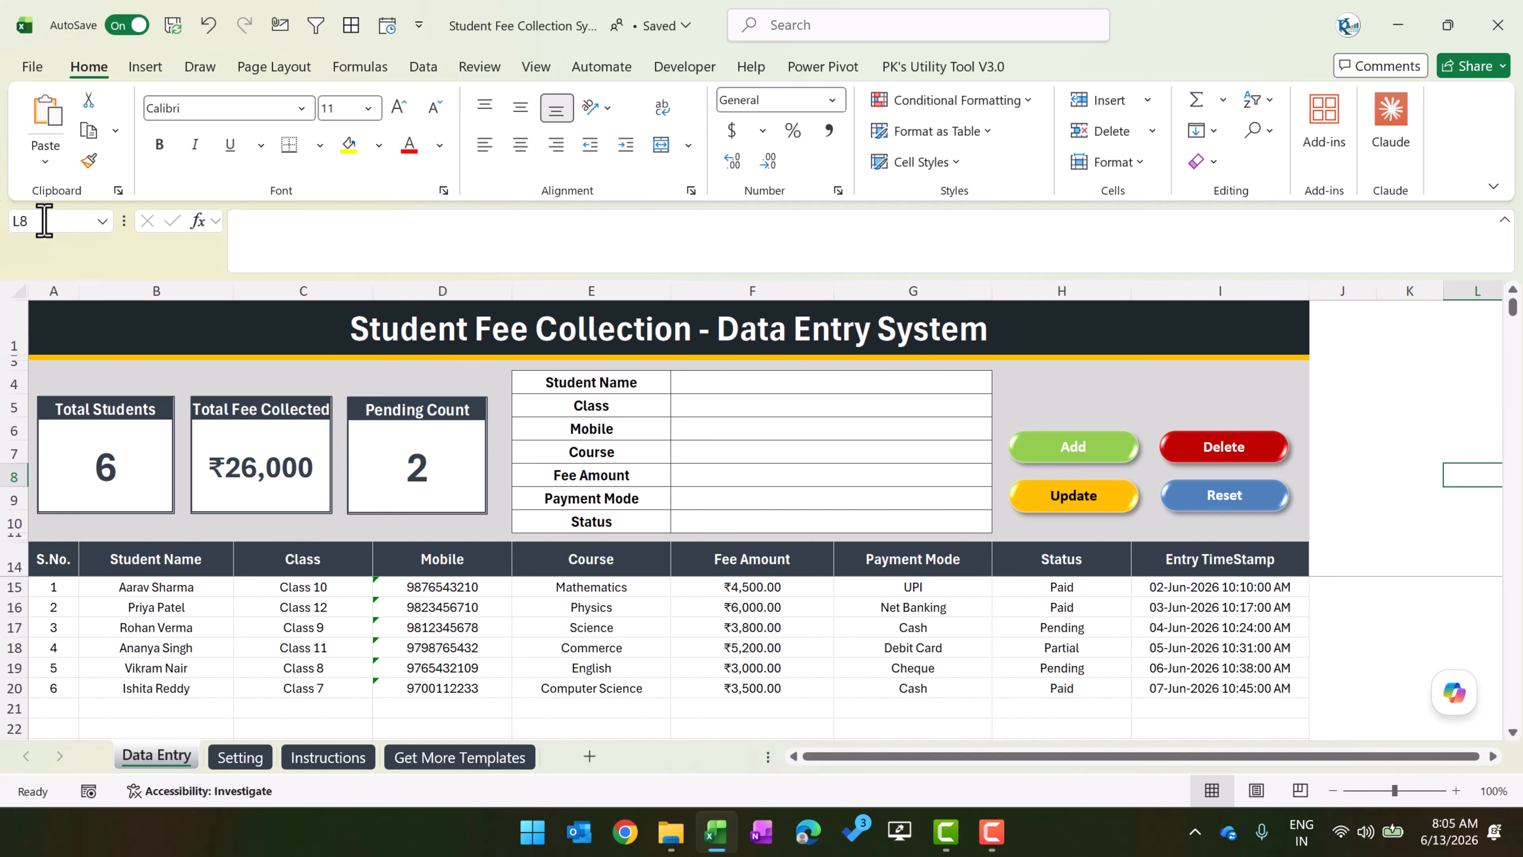
- Enter the formula =Test in cell K6 to reference the named cell
left_click(1369, 432)
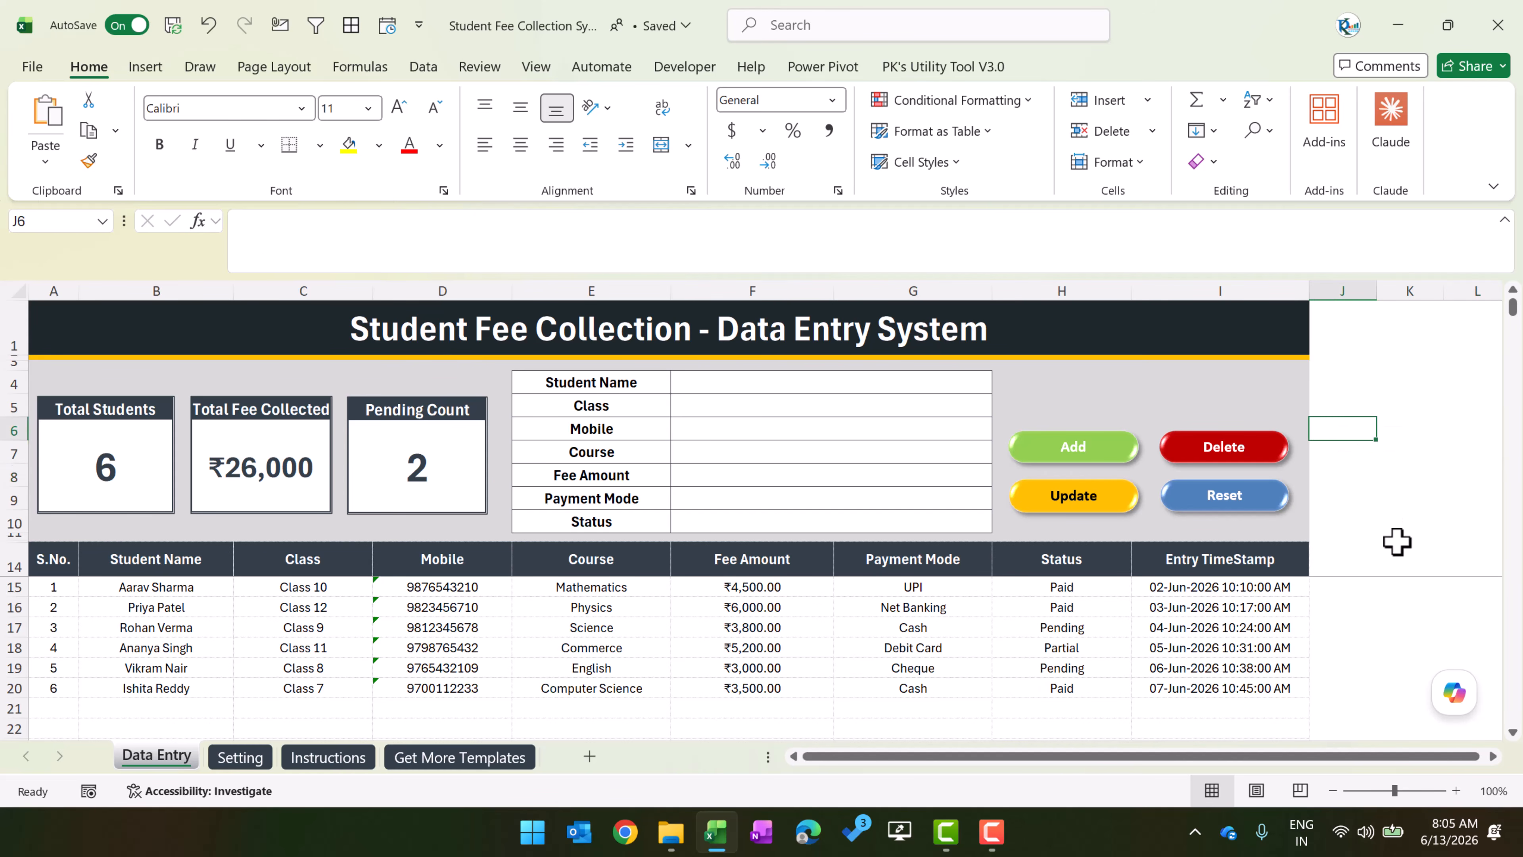
key("Right")
type("=Test")
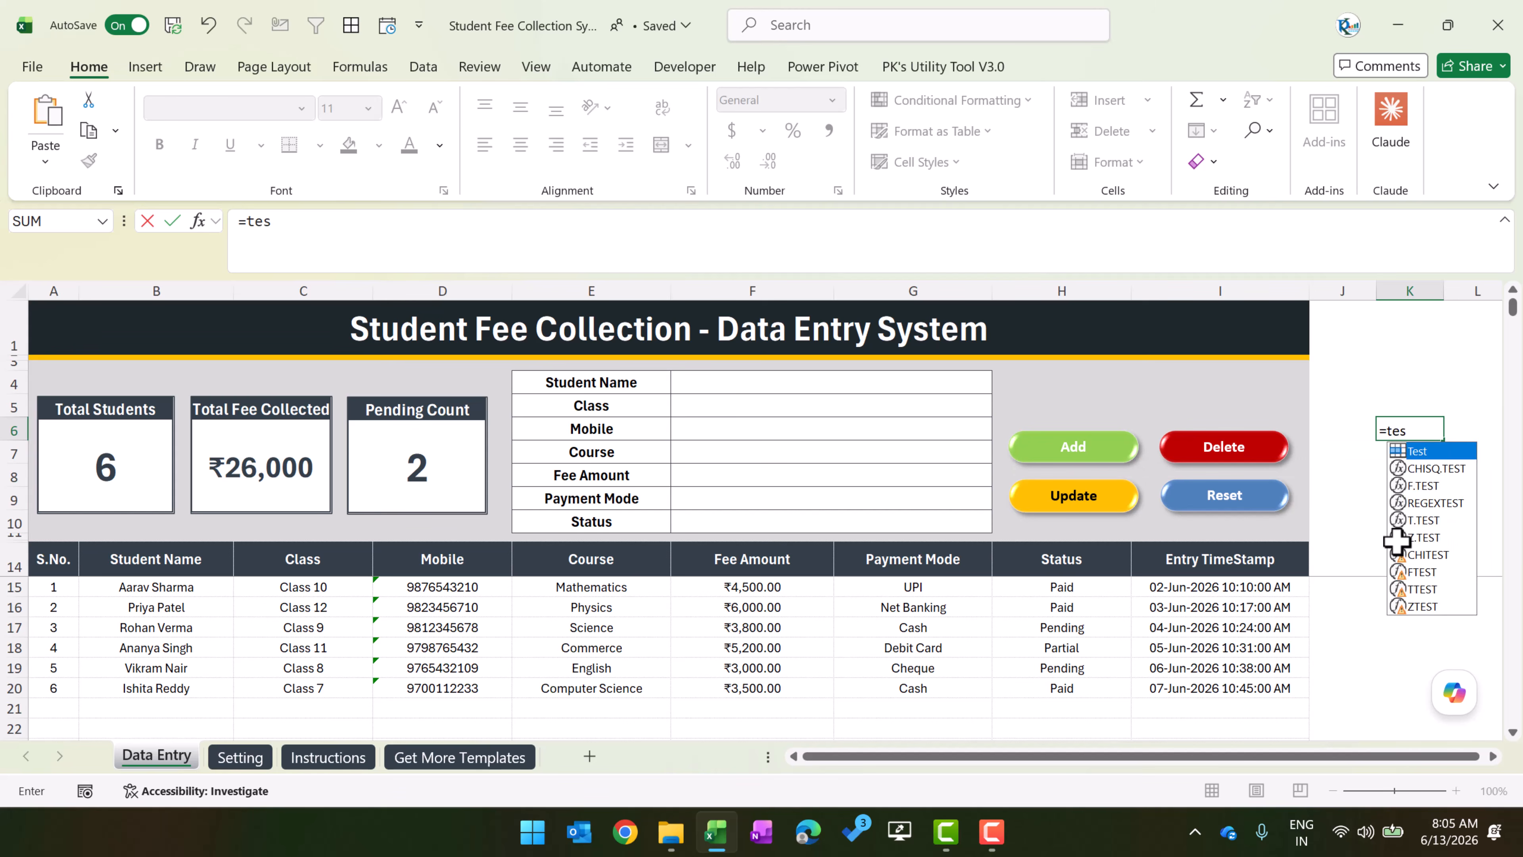
key("Return")
- Enter 12 in the named cell K4 and check the linked formula cell K6
key("Up")
key("Up")
key("Up")
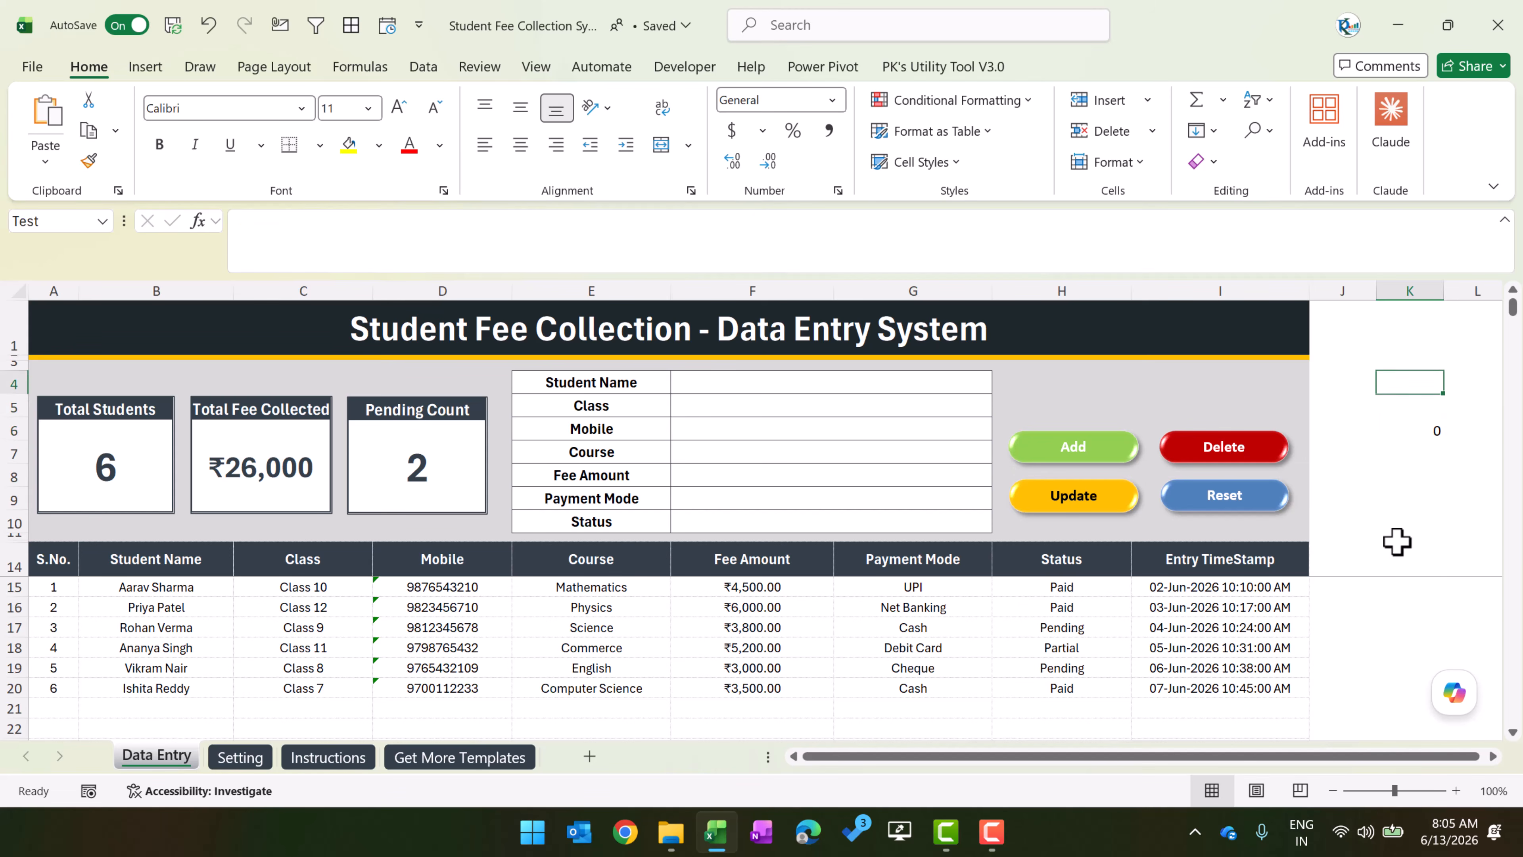
type("12")
key("Return")
key("Down")
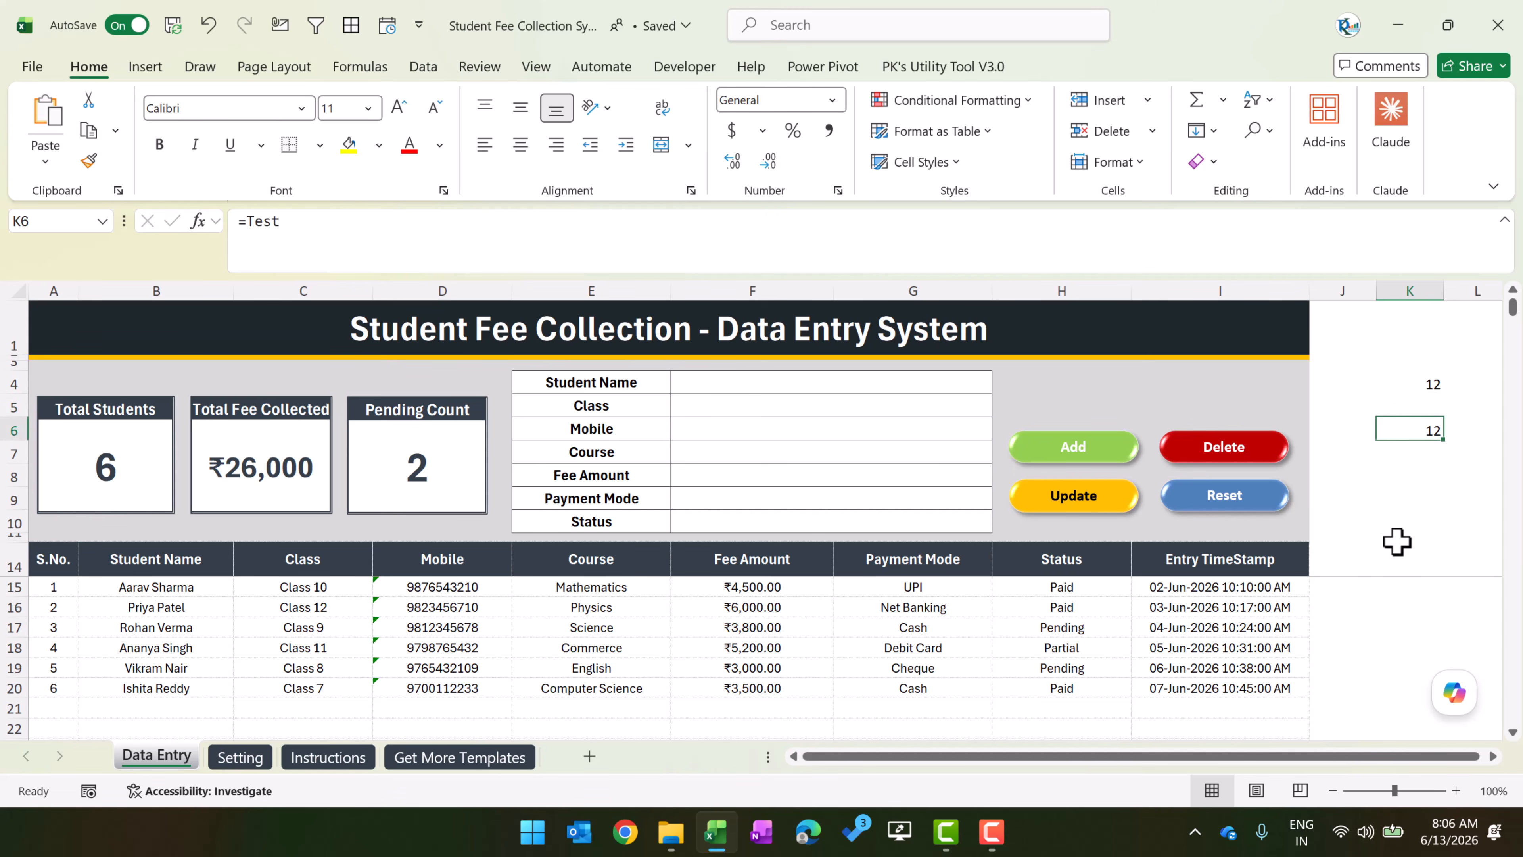
- Clear the test entries from cells K4 to K6 and select the Student Name label
key("Up")
key("Up")
key("shift+Down")
key("shift+Down")
key("Delete")
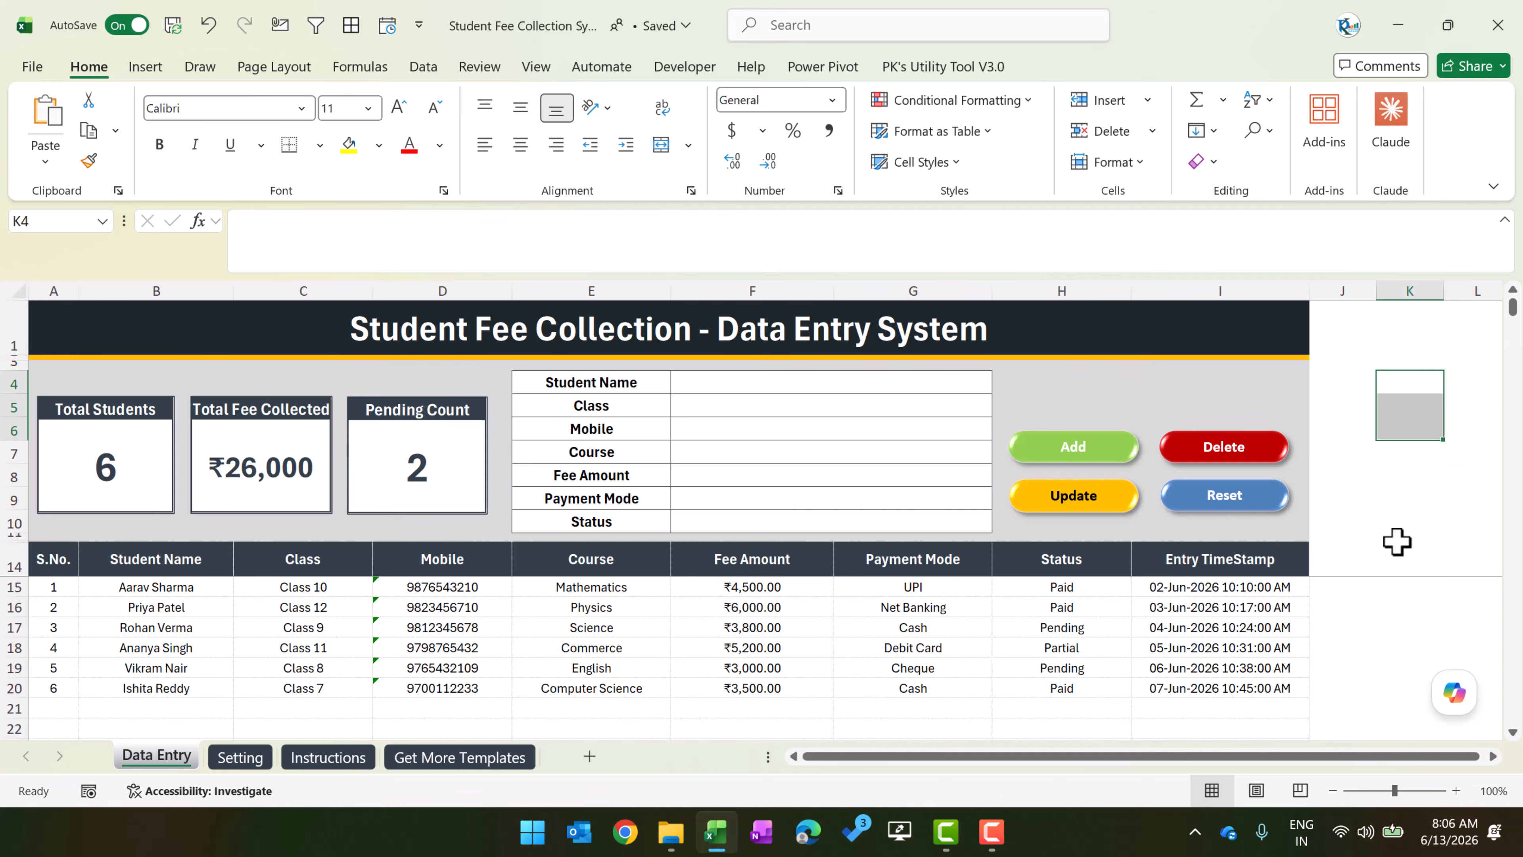
left_click(594, 379)
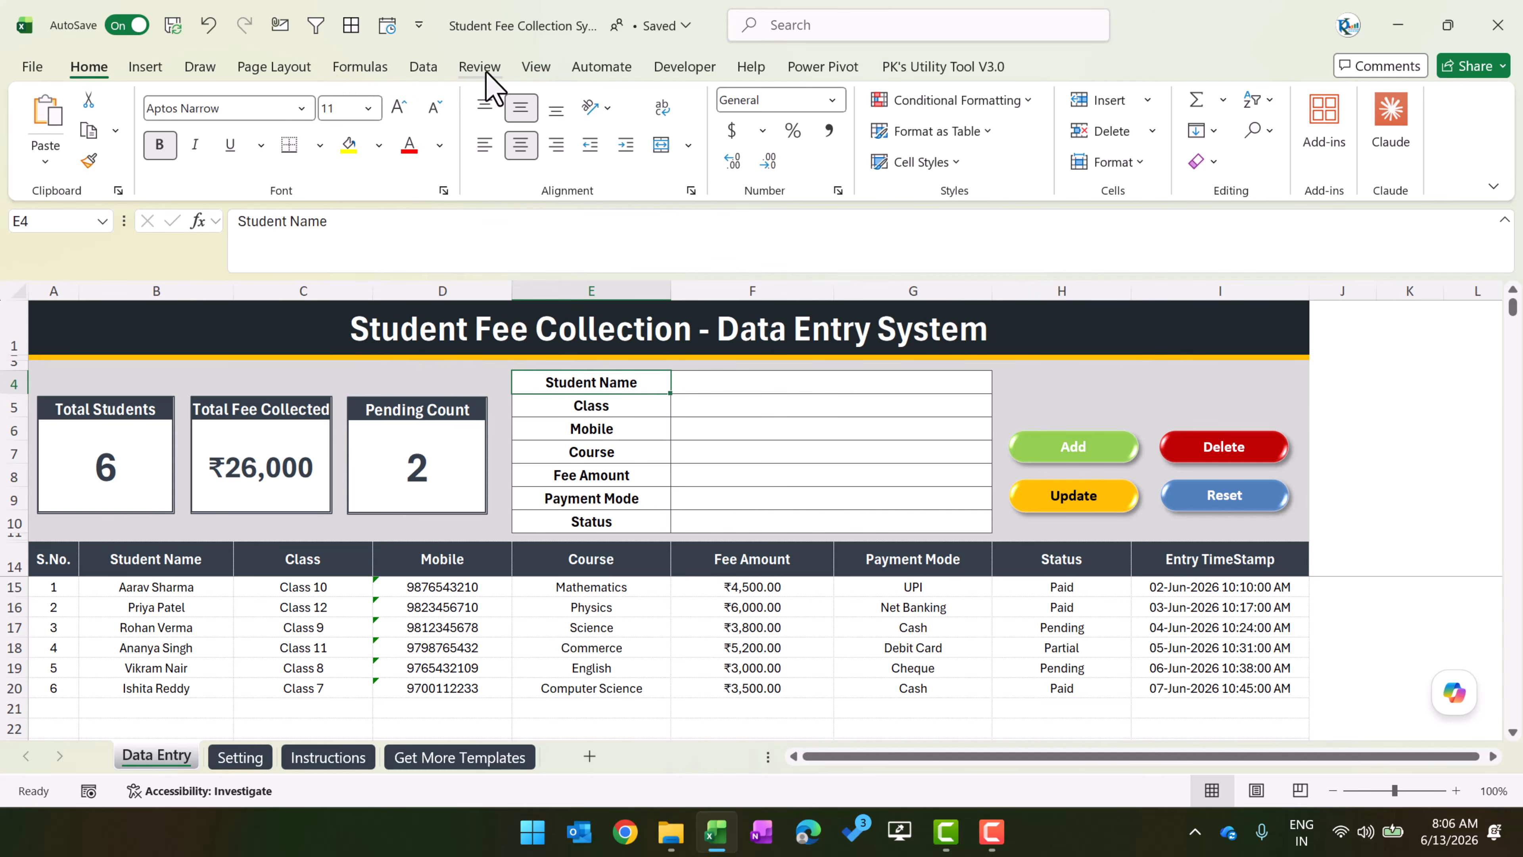
- Delete the defined name Test from the workbook's name list
left_click(363, 67)
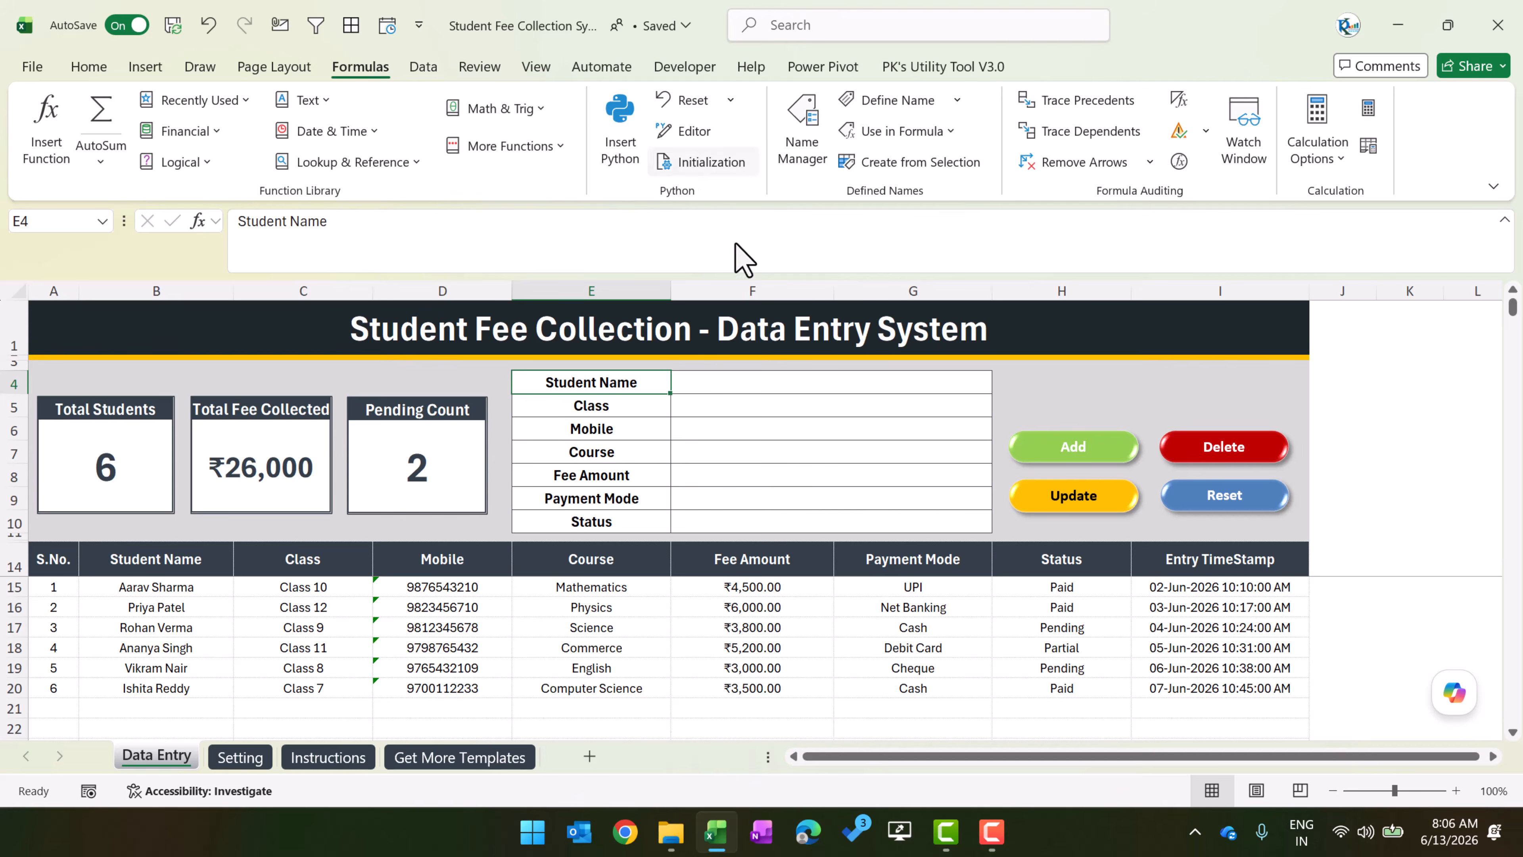
key("ctrl+F3")
left_click_drag(1004, 377, 310, 132)
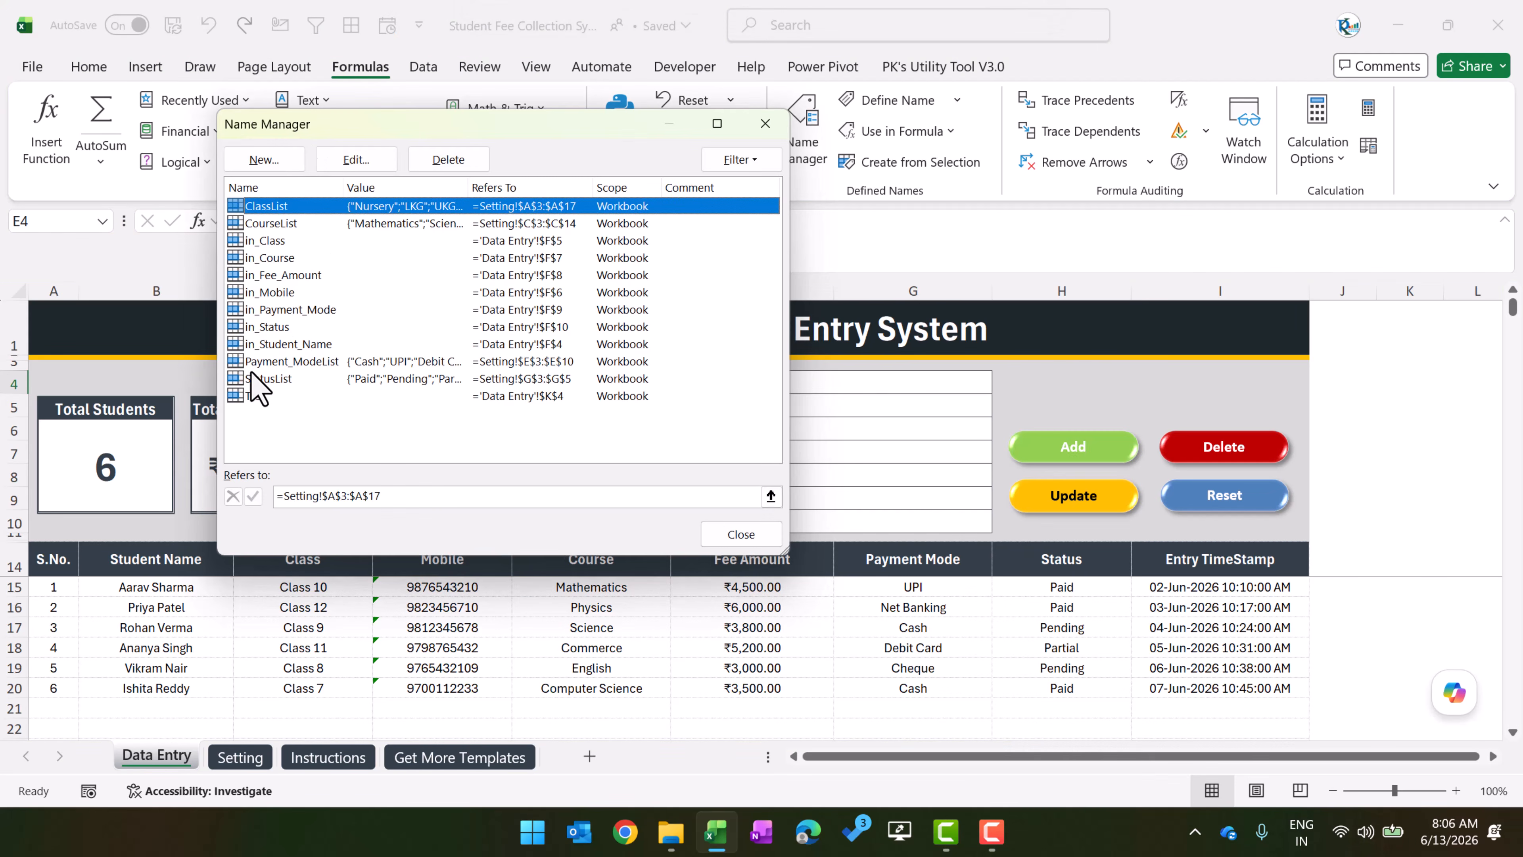
left_click(259, 395)
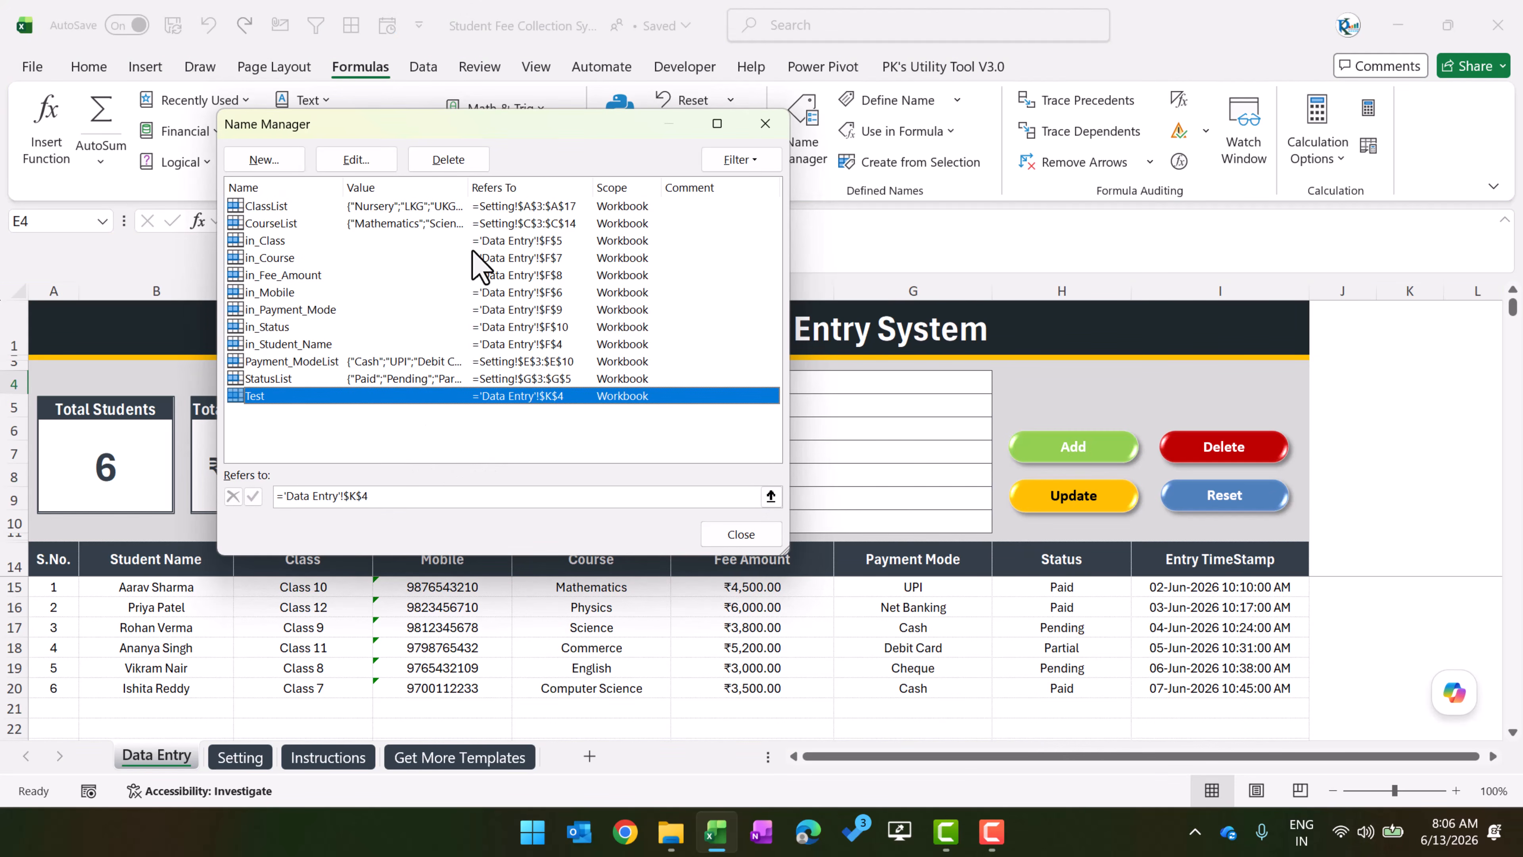
left_click(451, 159)
left_click(558, 387)
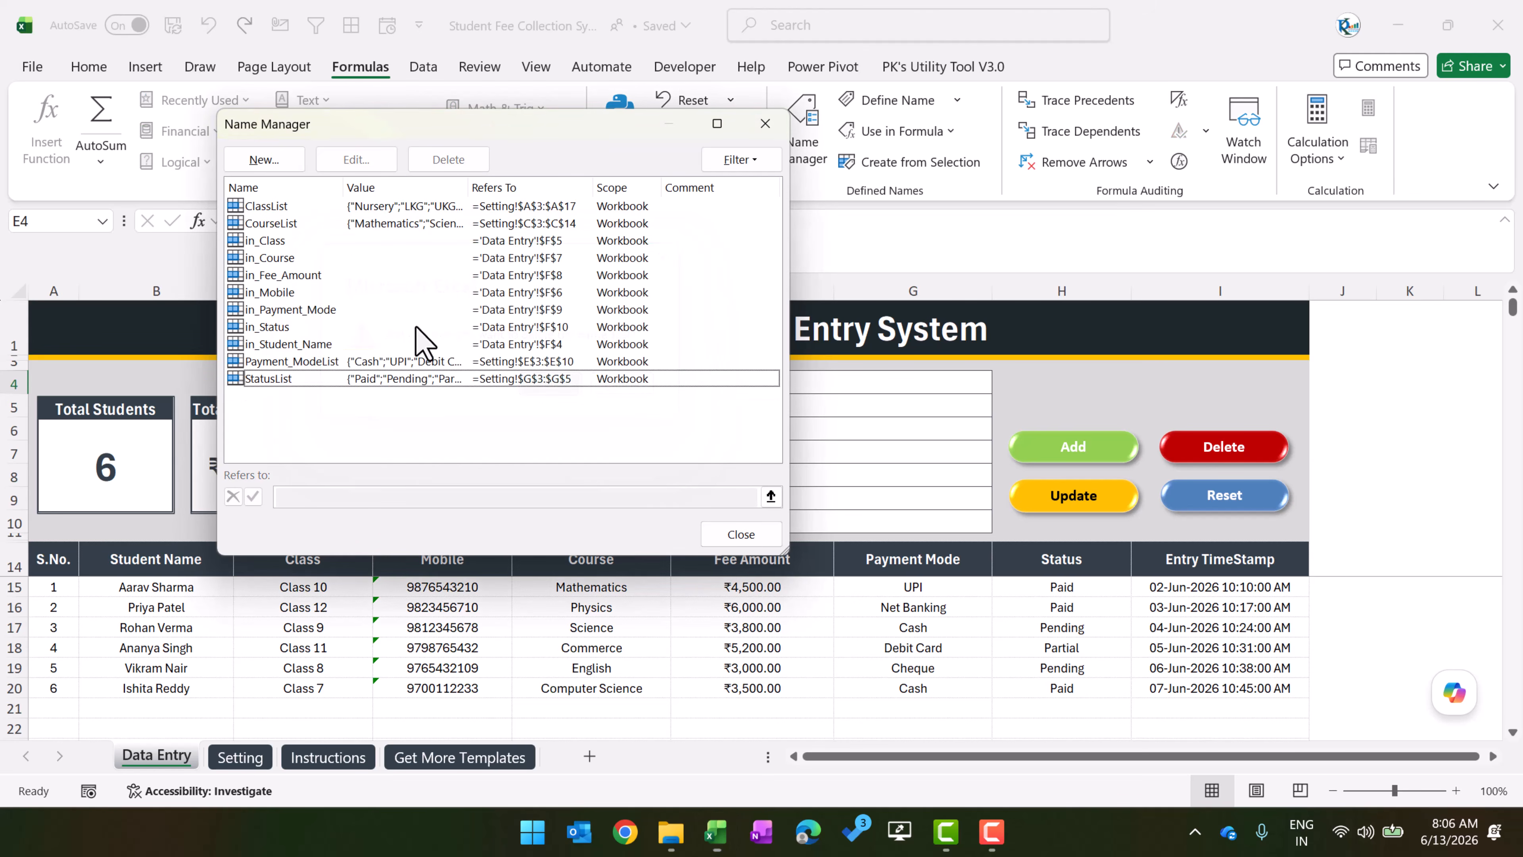
- Review the workbook's defined names and examine the Setting sheet range that ClassList refers to
left_click(288, 208)
left_click(288, 225)
left_click(286, 257)
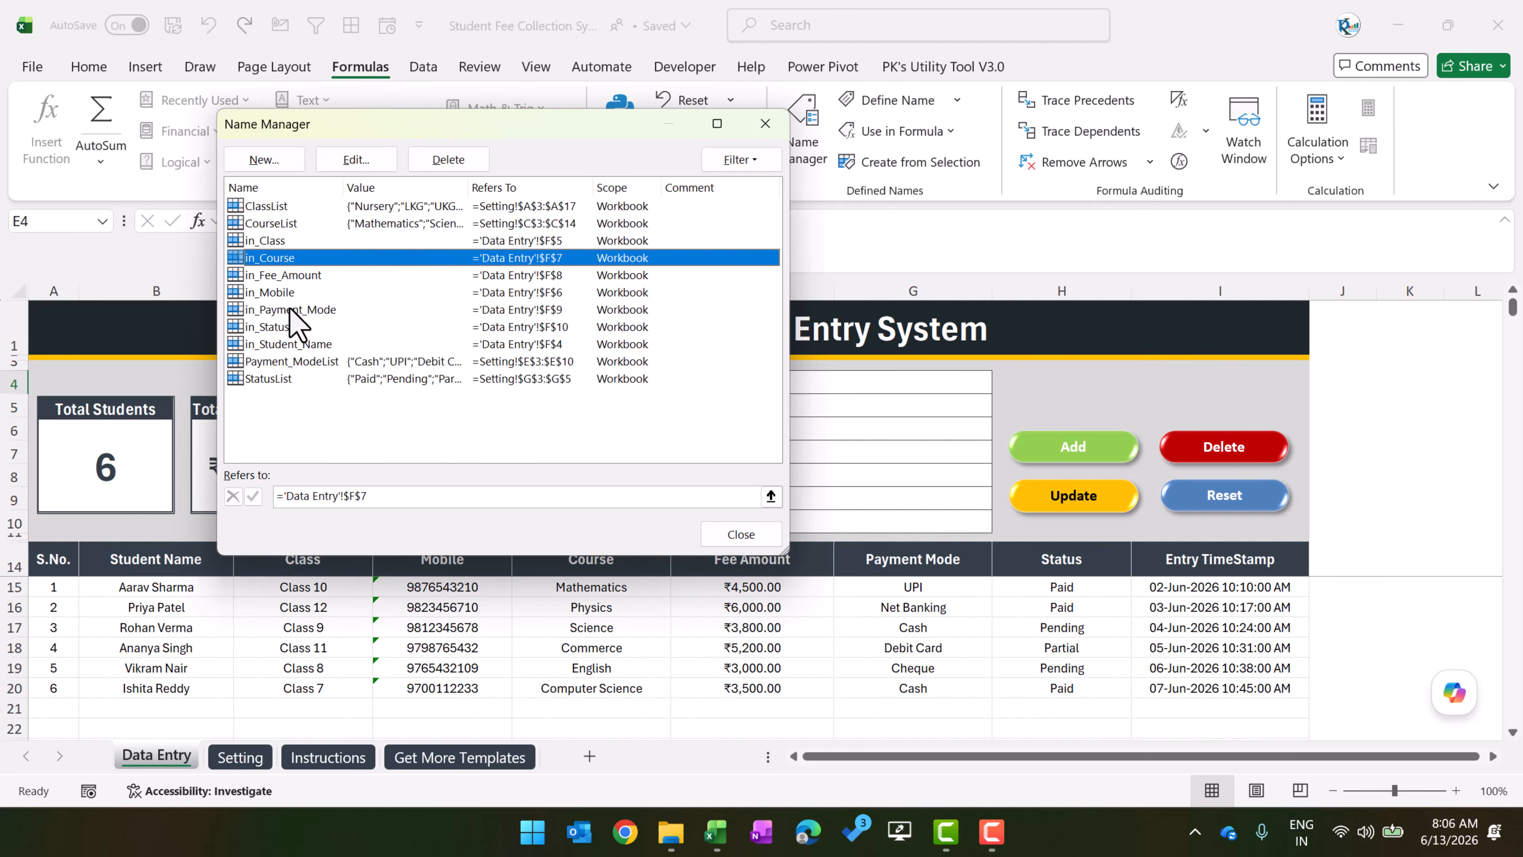
left_click(290, 210)
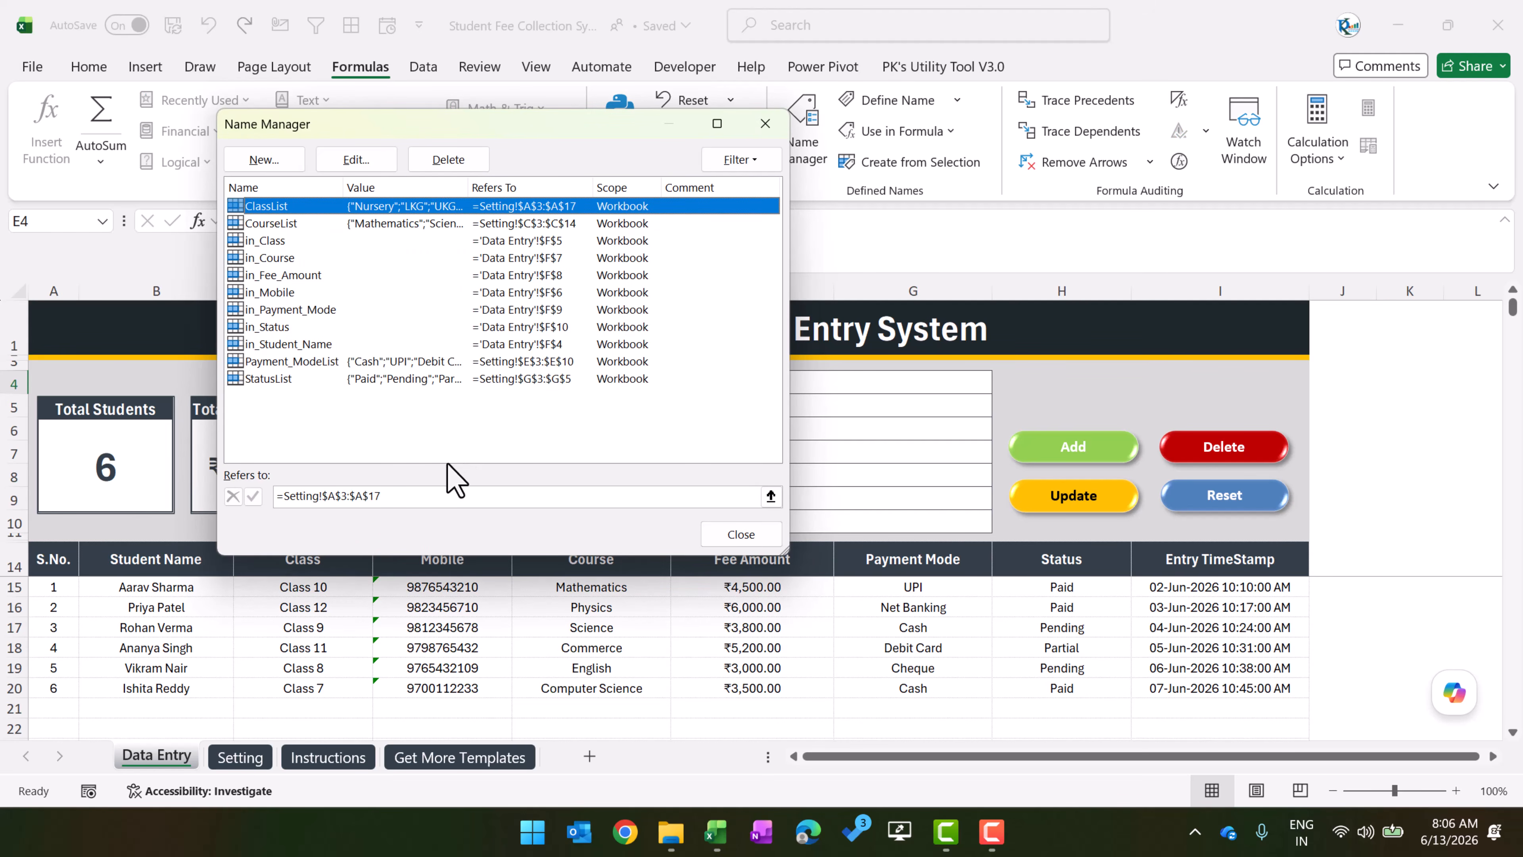
left_click(428, 496)
left_click_drag(577, 124, 931, 126)
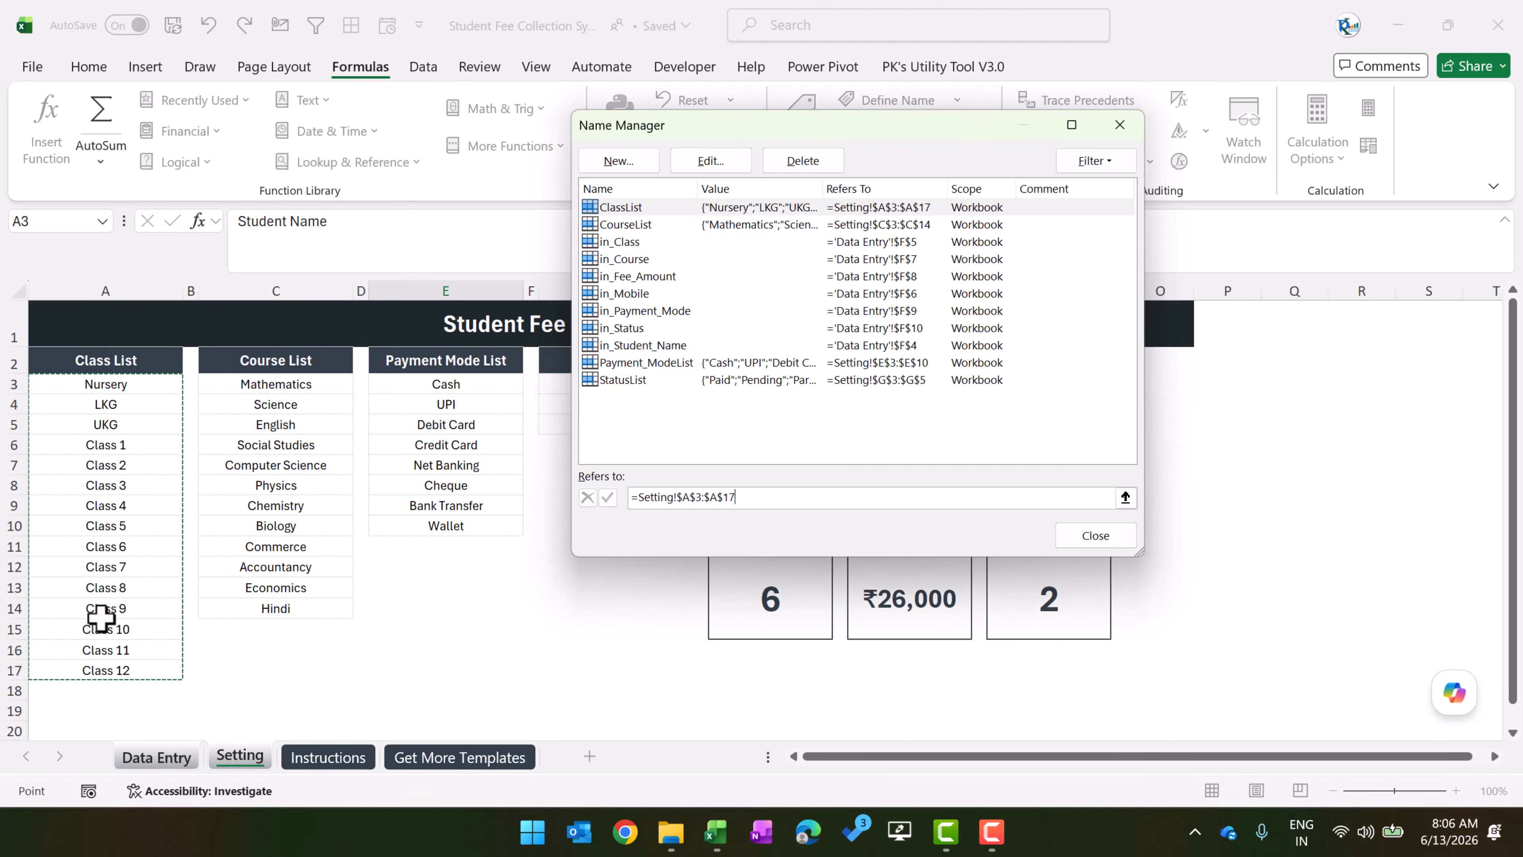
left_click_drag(725, 497, 893, 506)
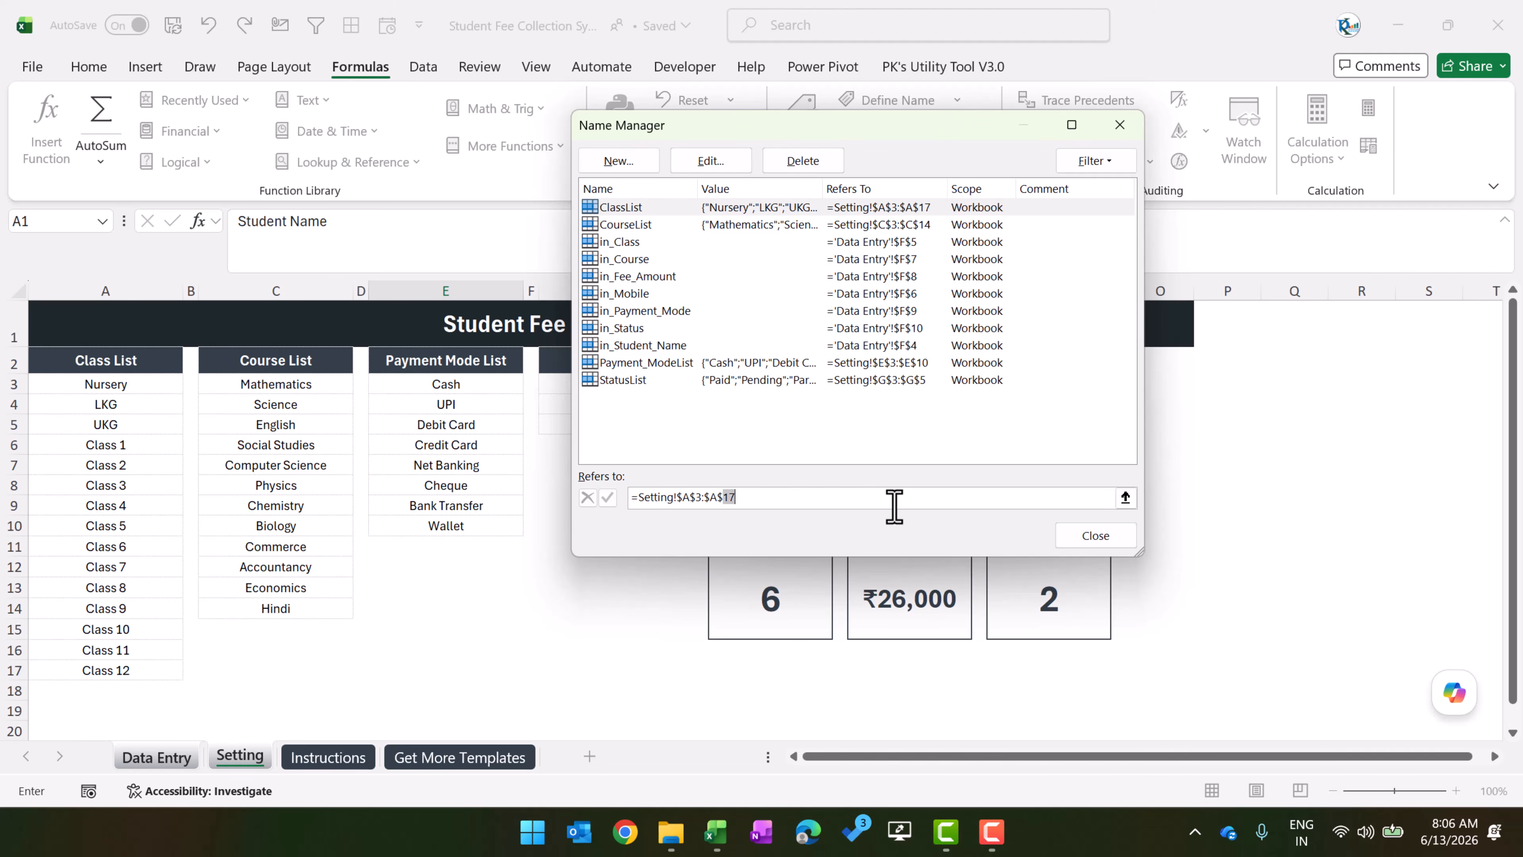
- Examine the Setting sheet ranges that the names CourseList and Payment_ModeList refer to
left_click(665, 225)
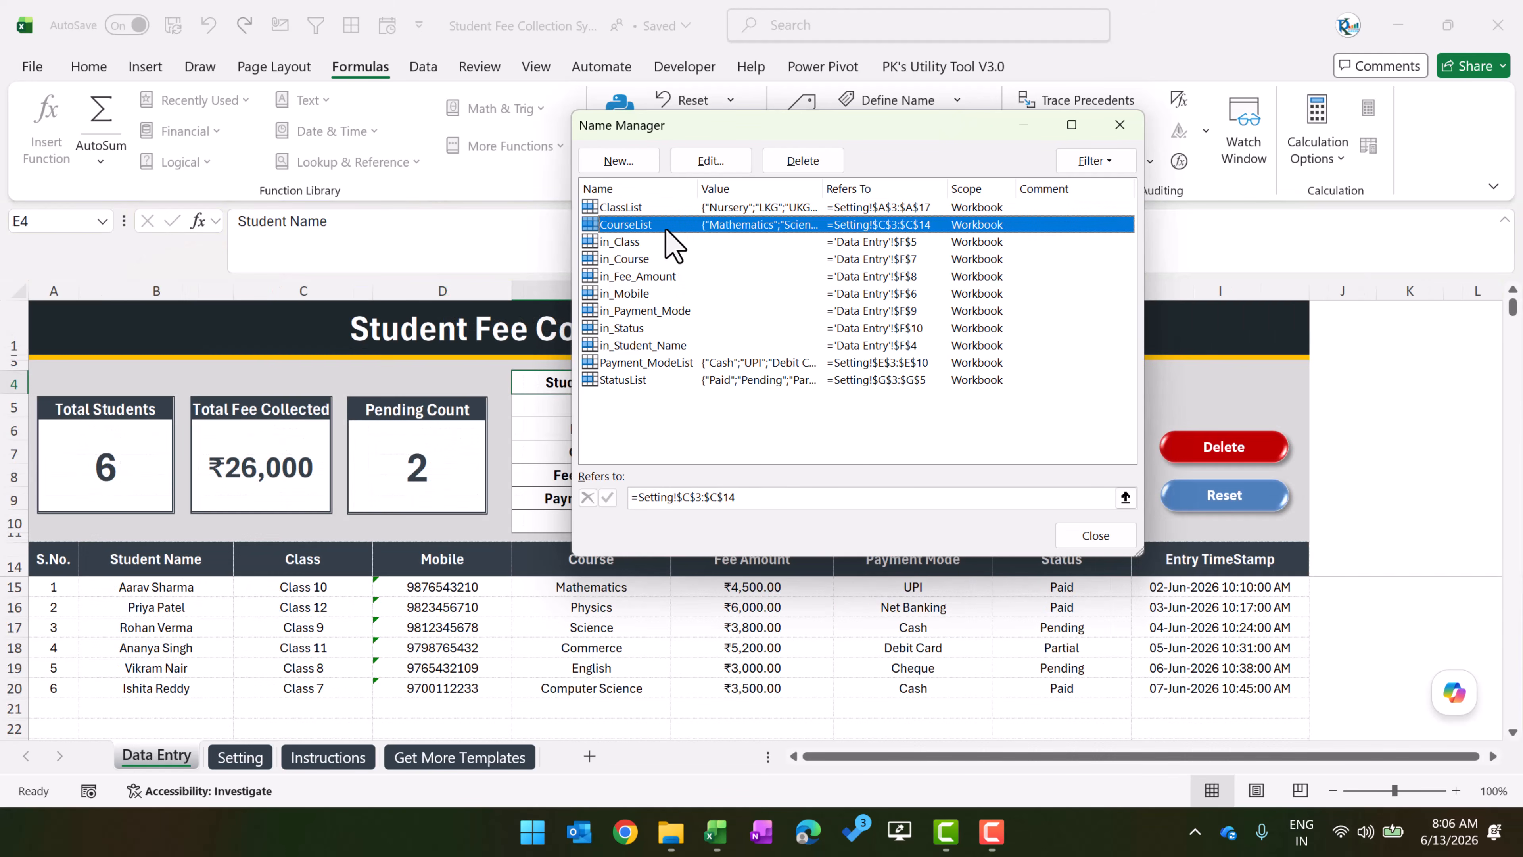
left_click(785, 499)
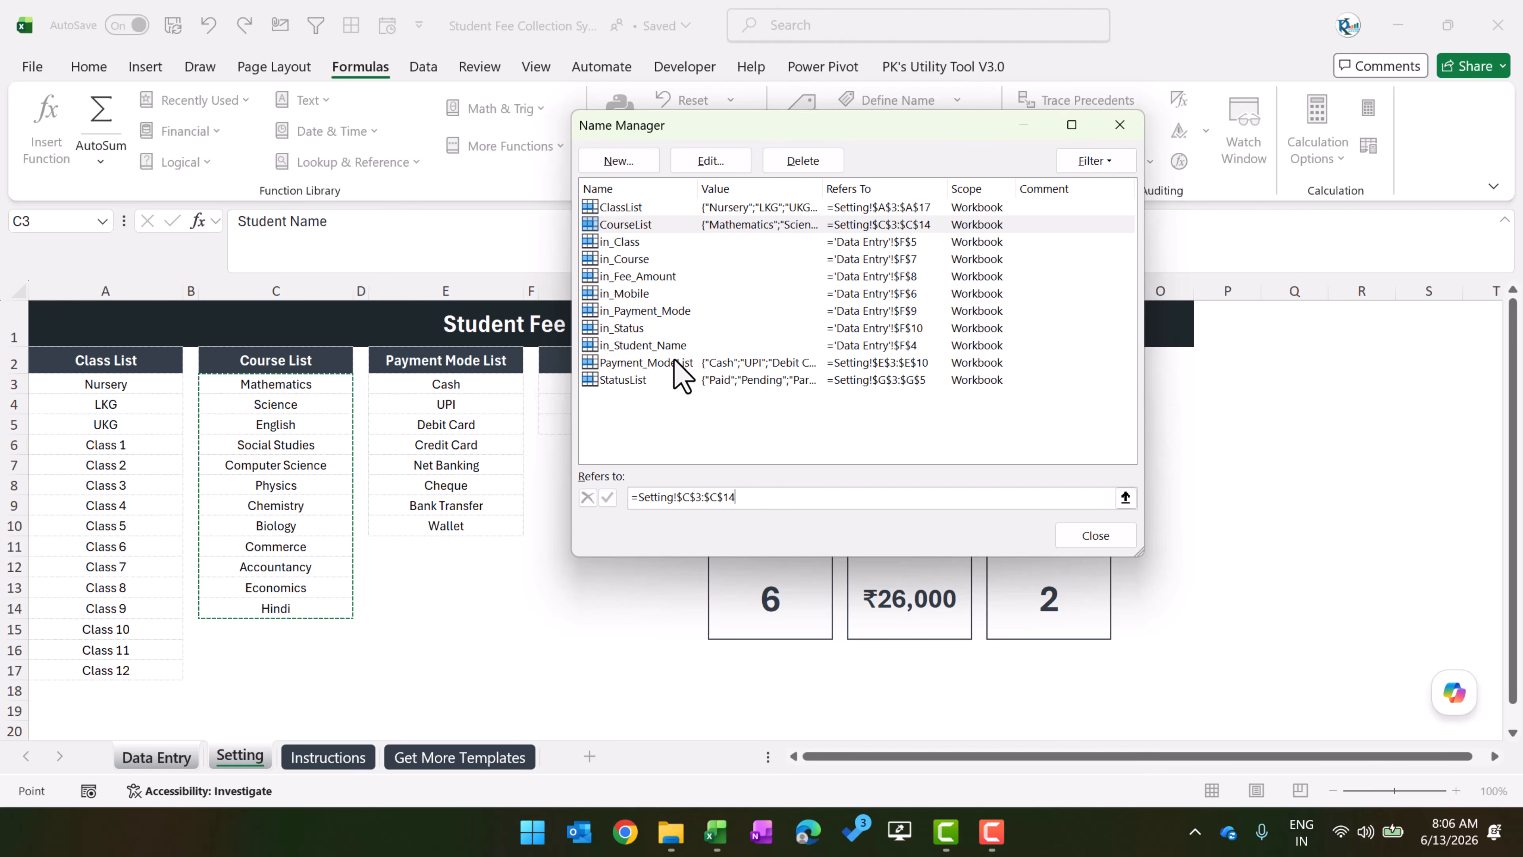
left_click(672, 363)
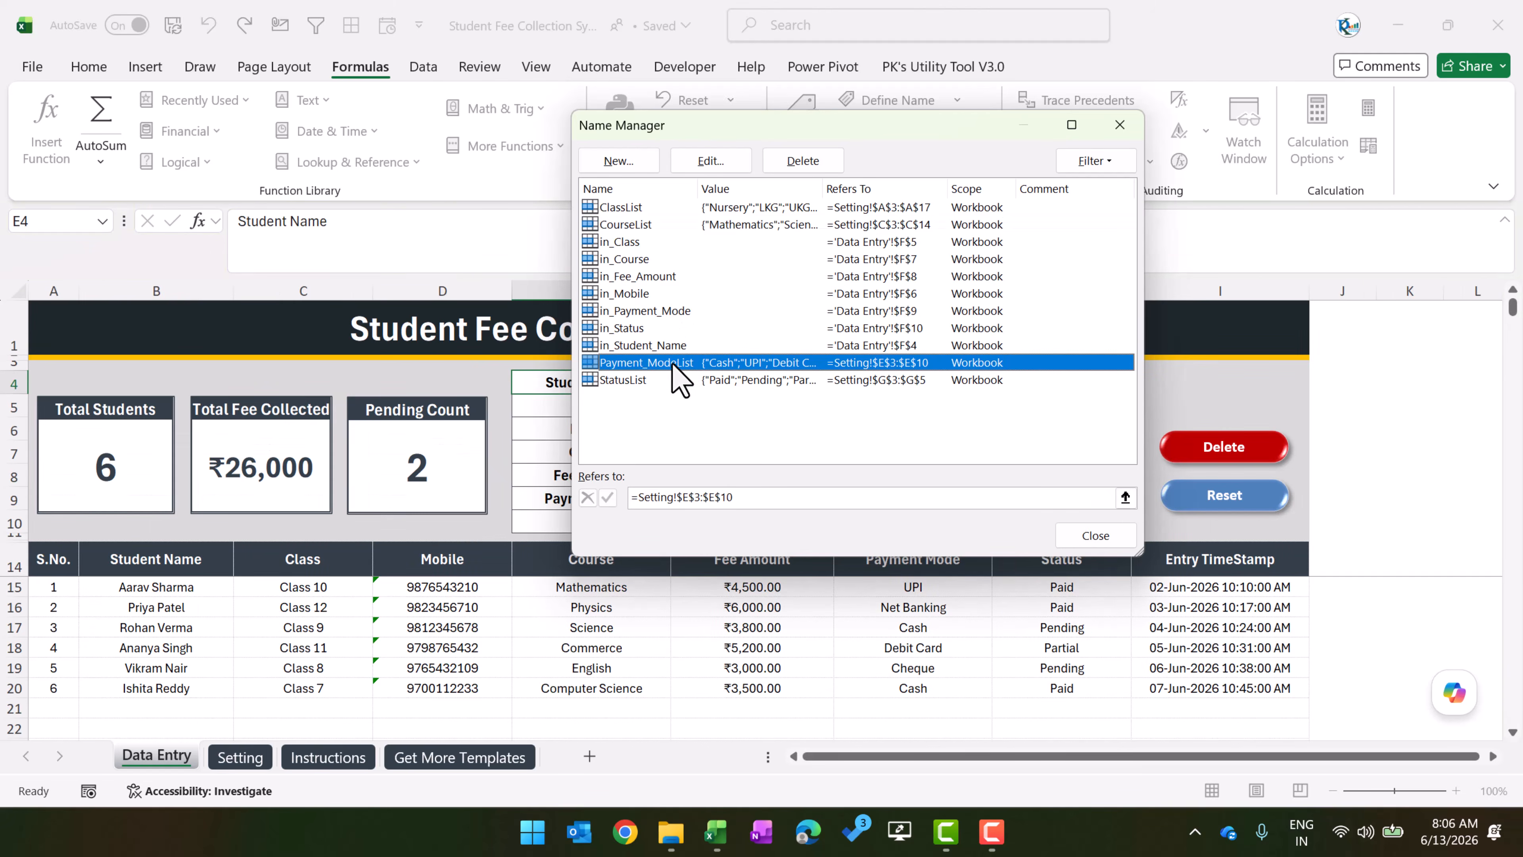
left_click(755, 497)
- Examine which Data Entry cell the name in_Class refers to, and close the Name Manager
left_click(627, 242)
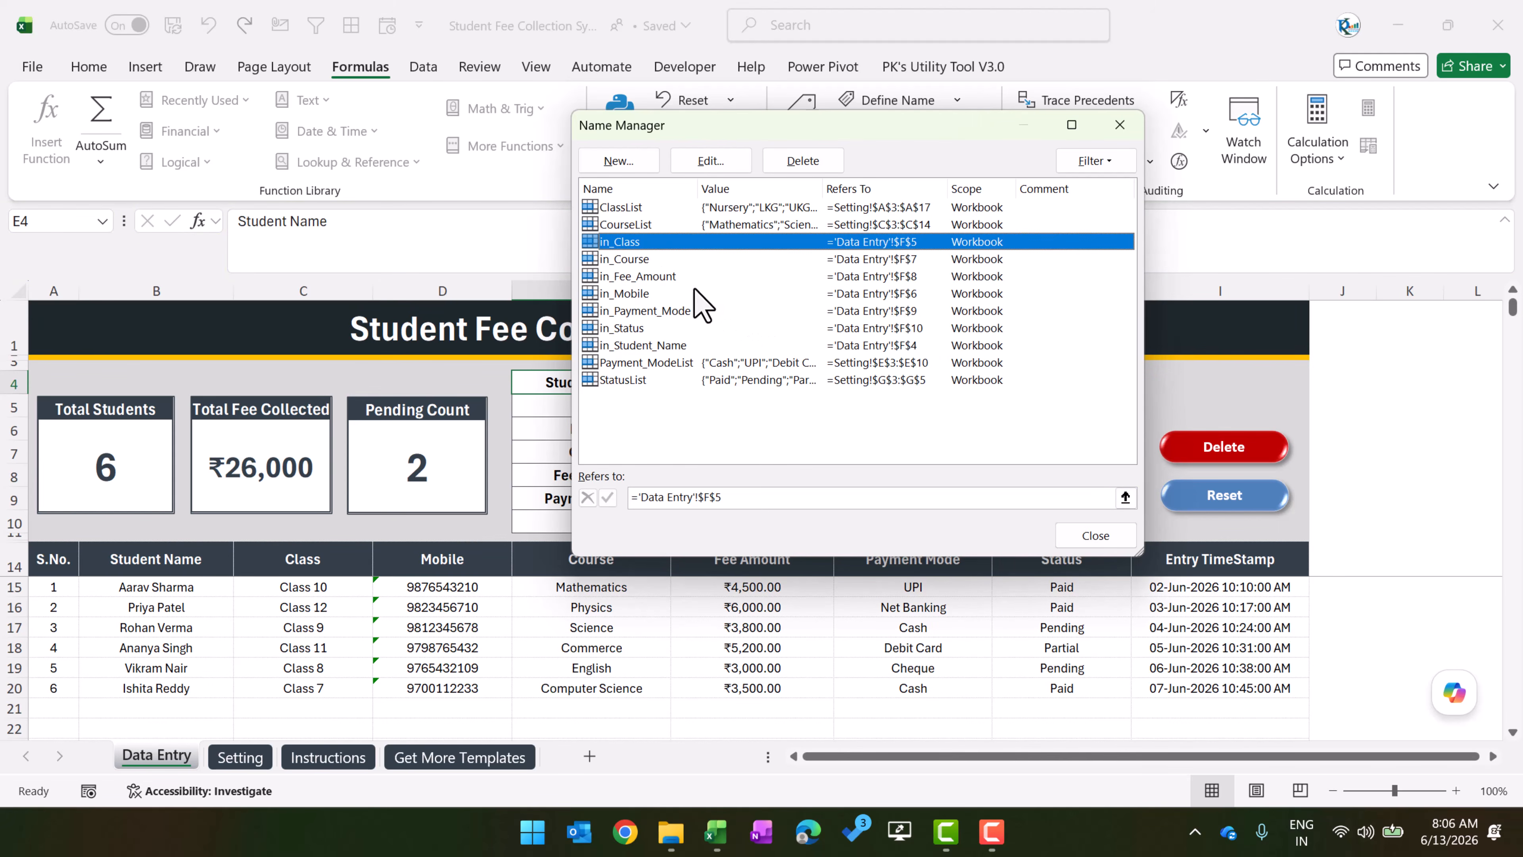
left_click(751, 498)
left_click_drag(763, 135, 1202, 155)
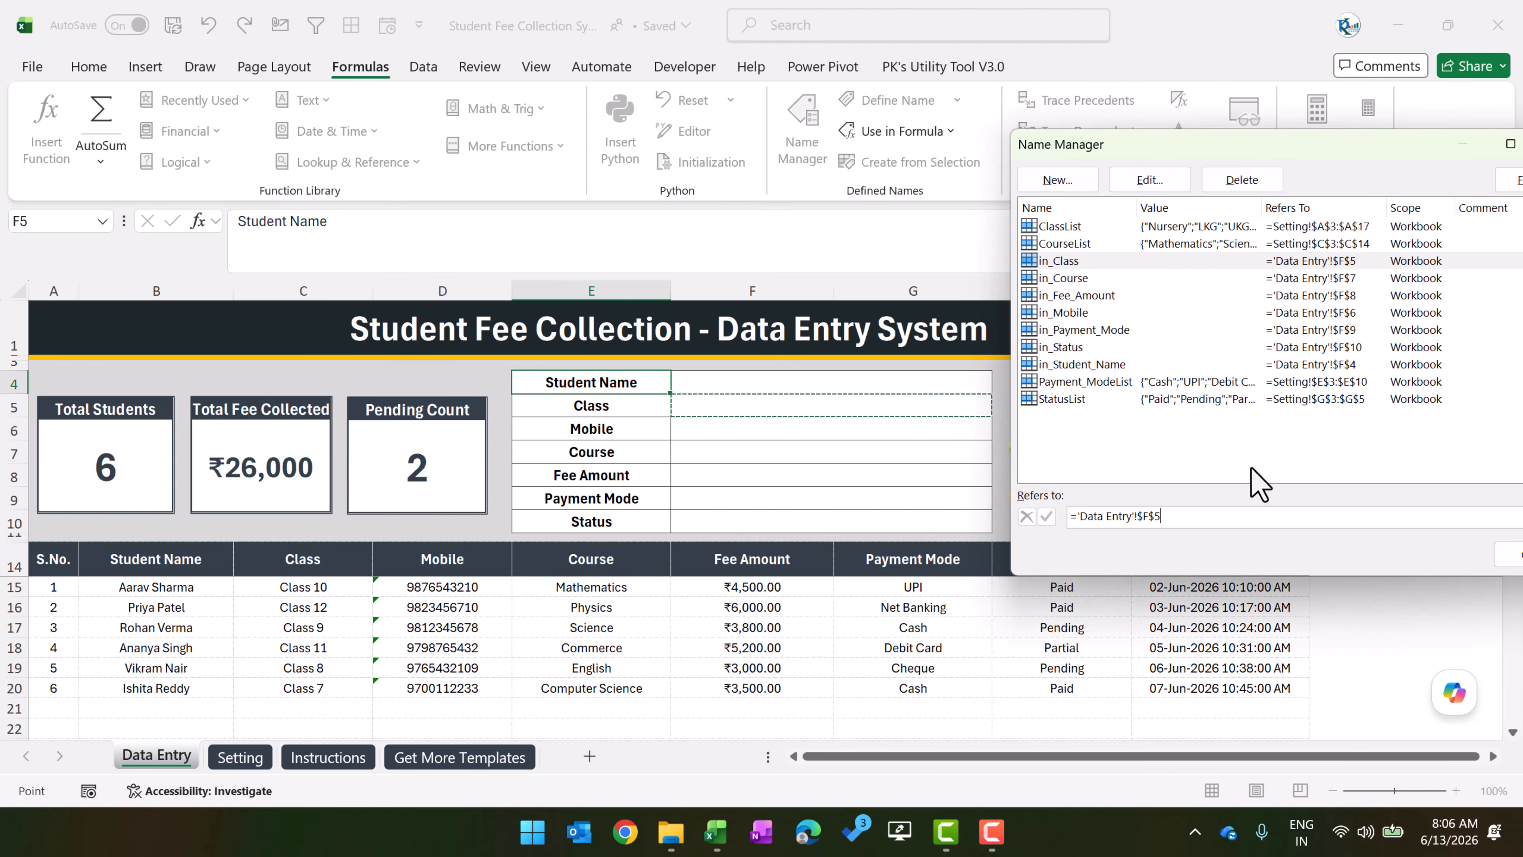
key("Escape")
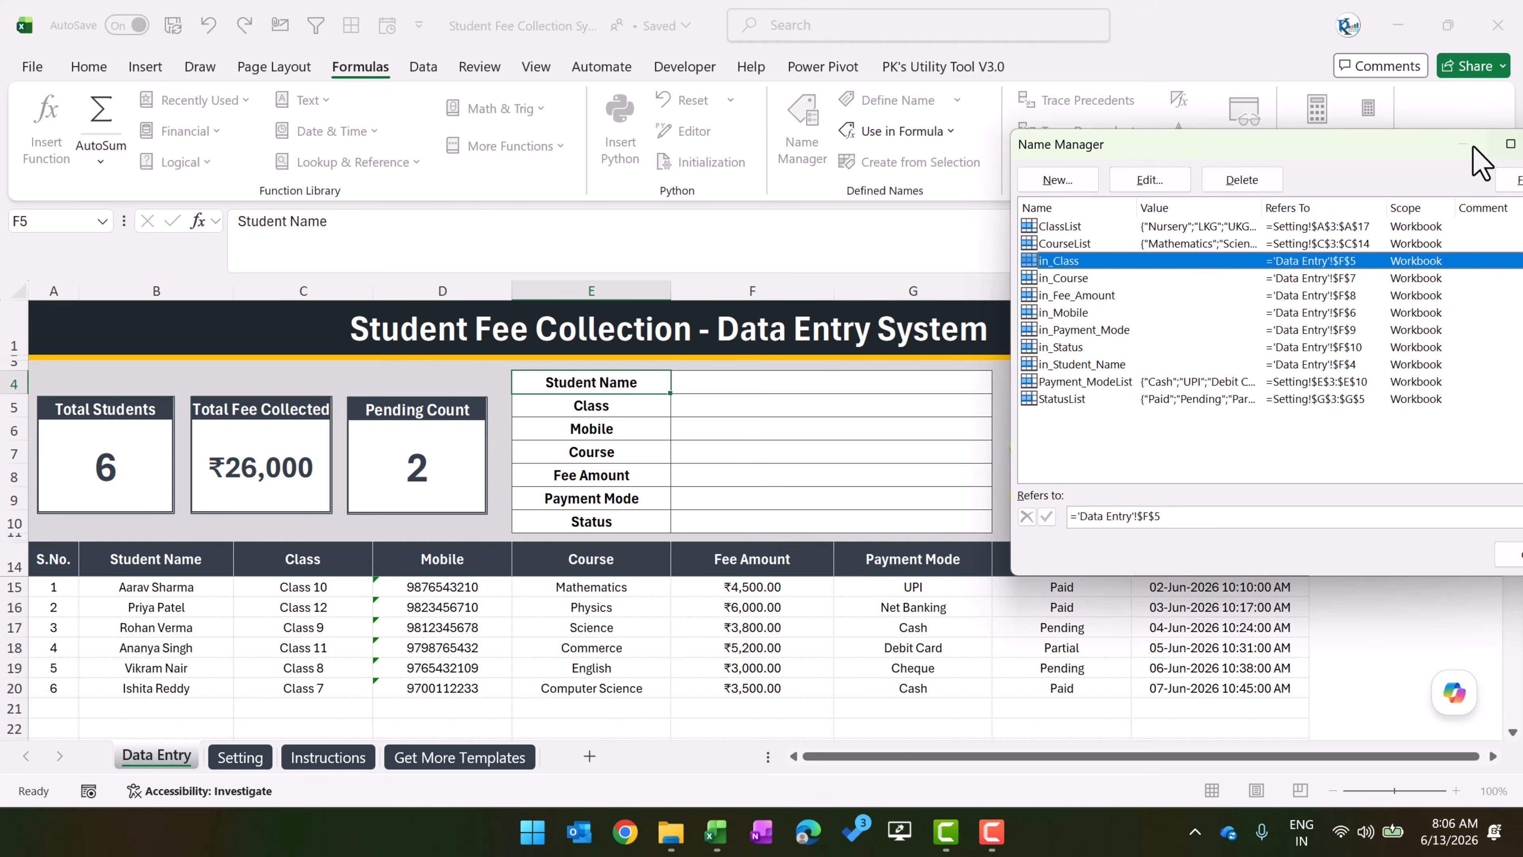
left_click_drag(1473, 147, 969, 147)
left_click(1102, 147)
- Check the names assigned to the form's input cells, from Student Name and Class down to Status
left_click(749, 391)
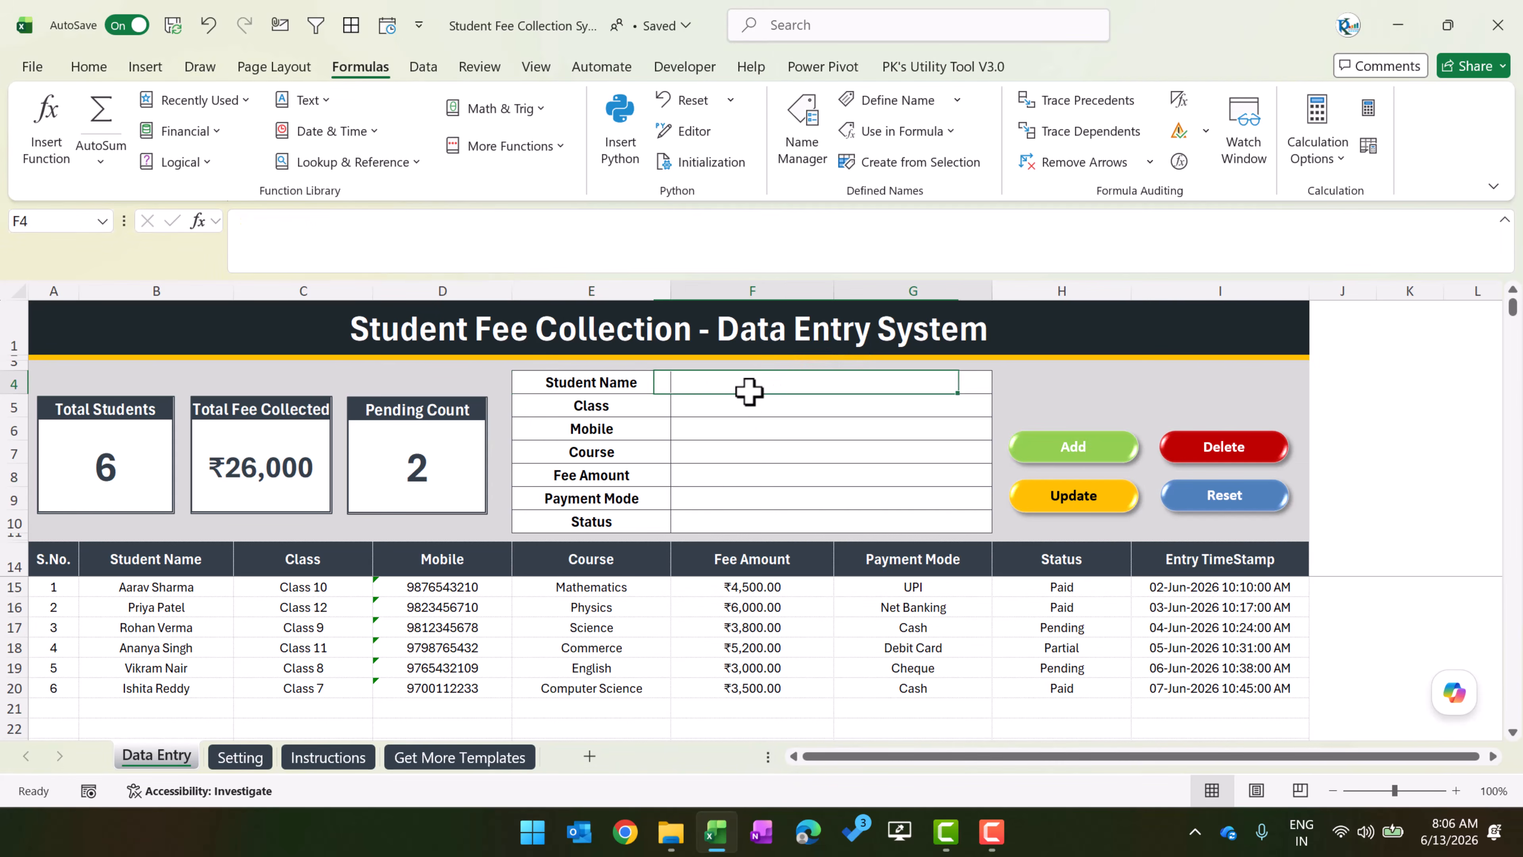
left_click(50, 217)
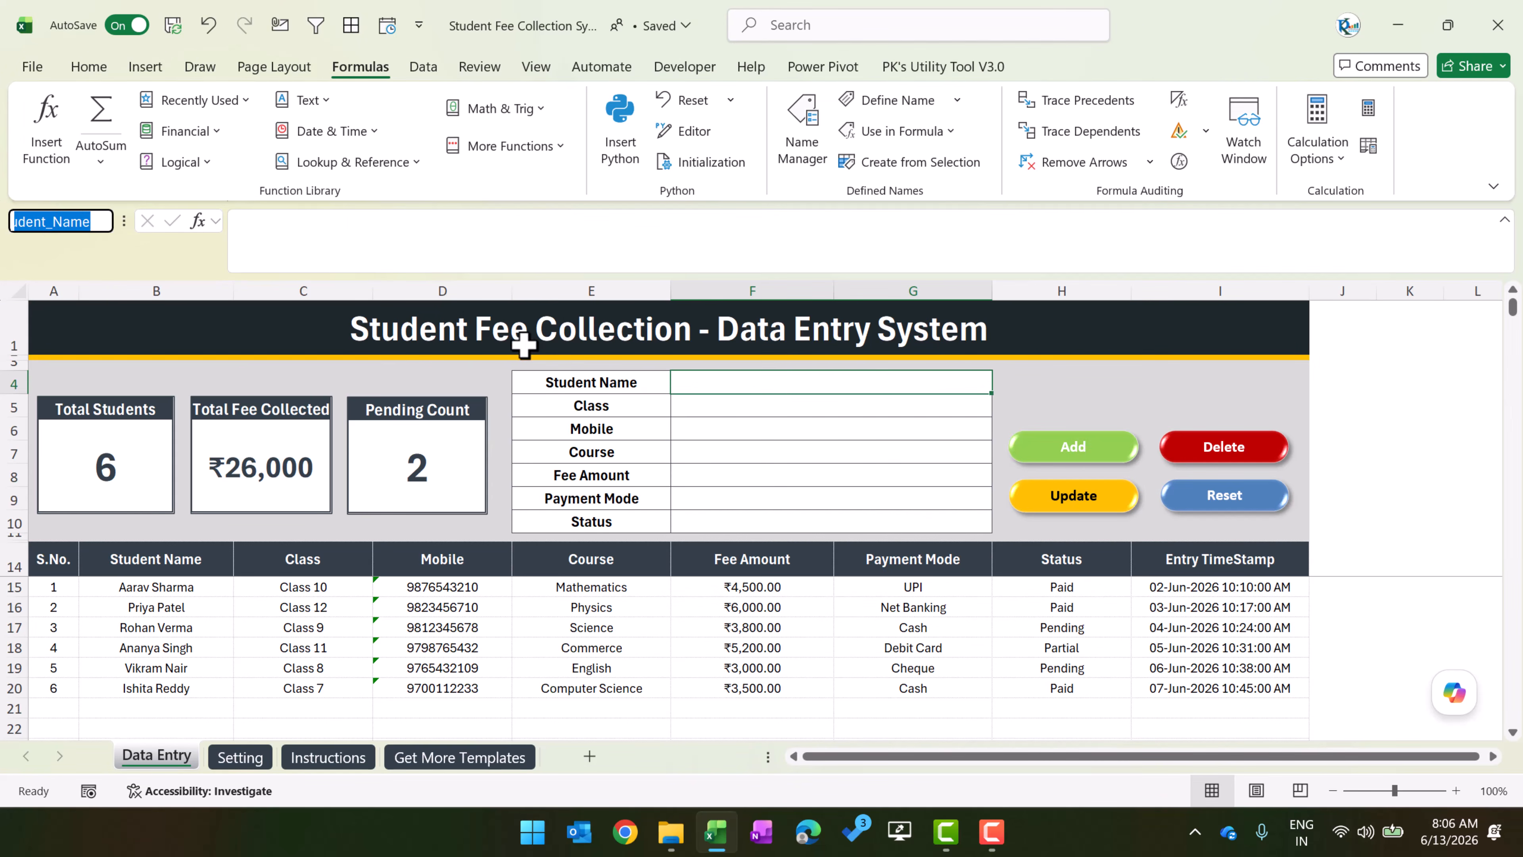
key("Escape")
left_click(773, 408)
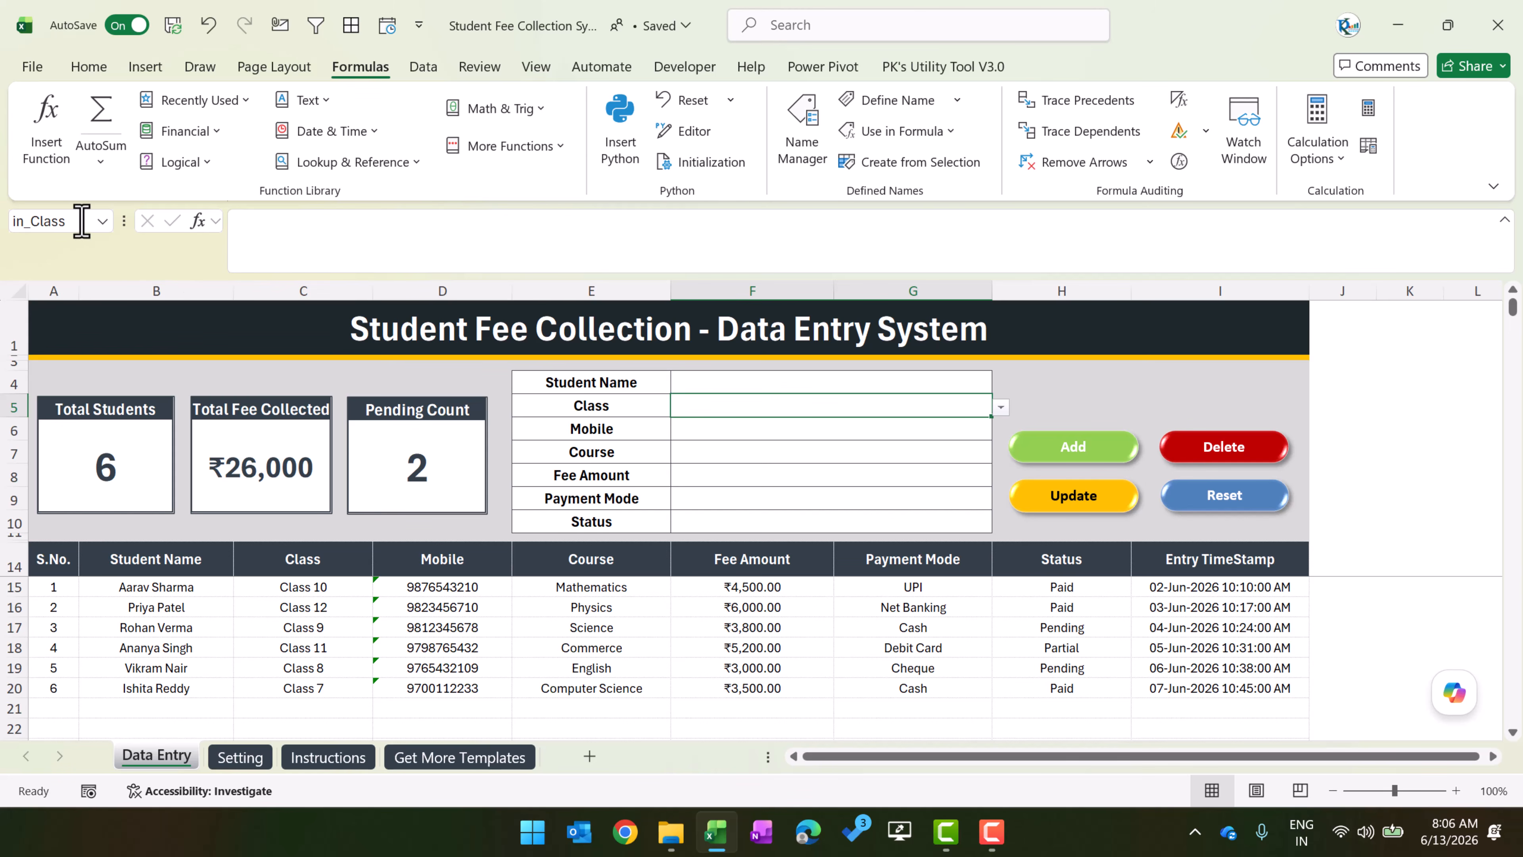
left_click(66, 219)
left_click(742, 428)
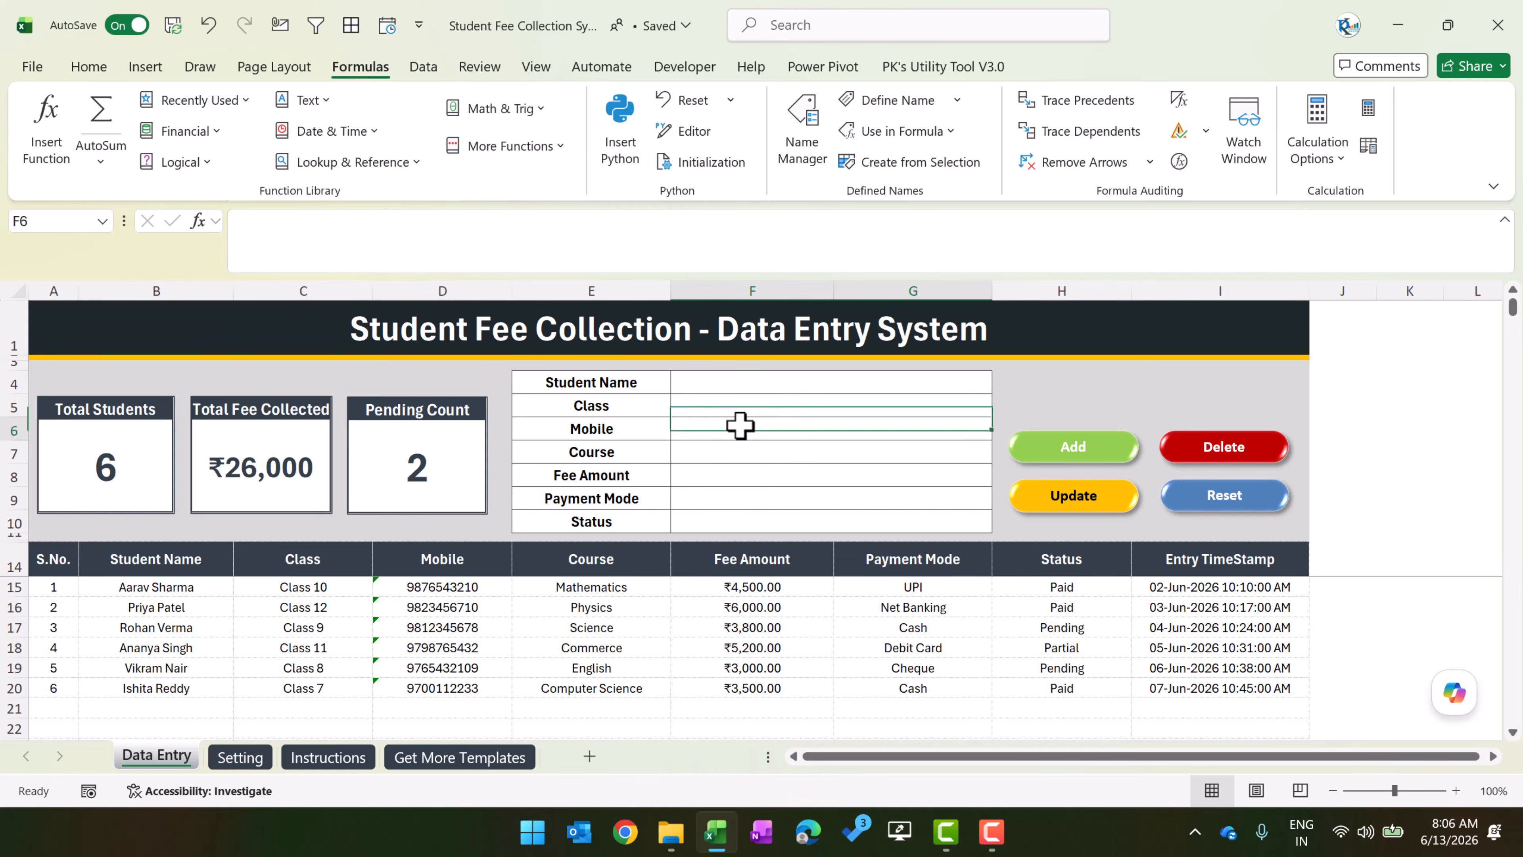
left_click(741, 482)
left_click(744, 521)
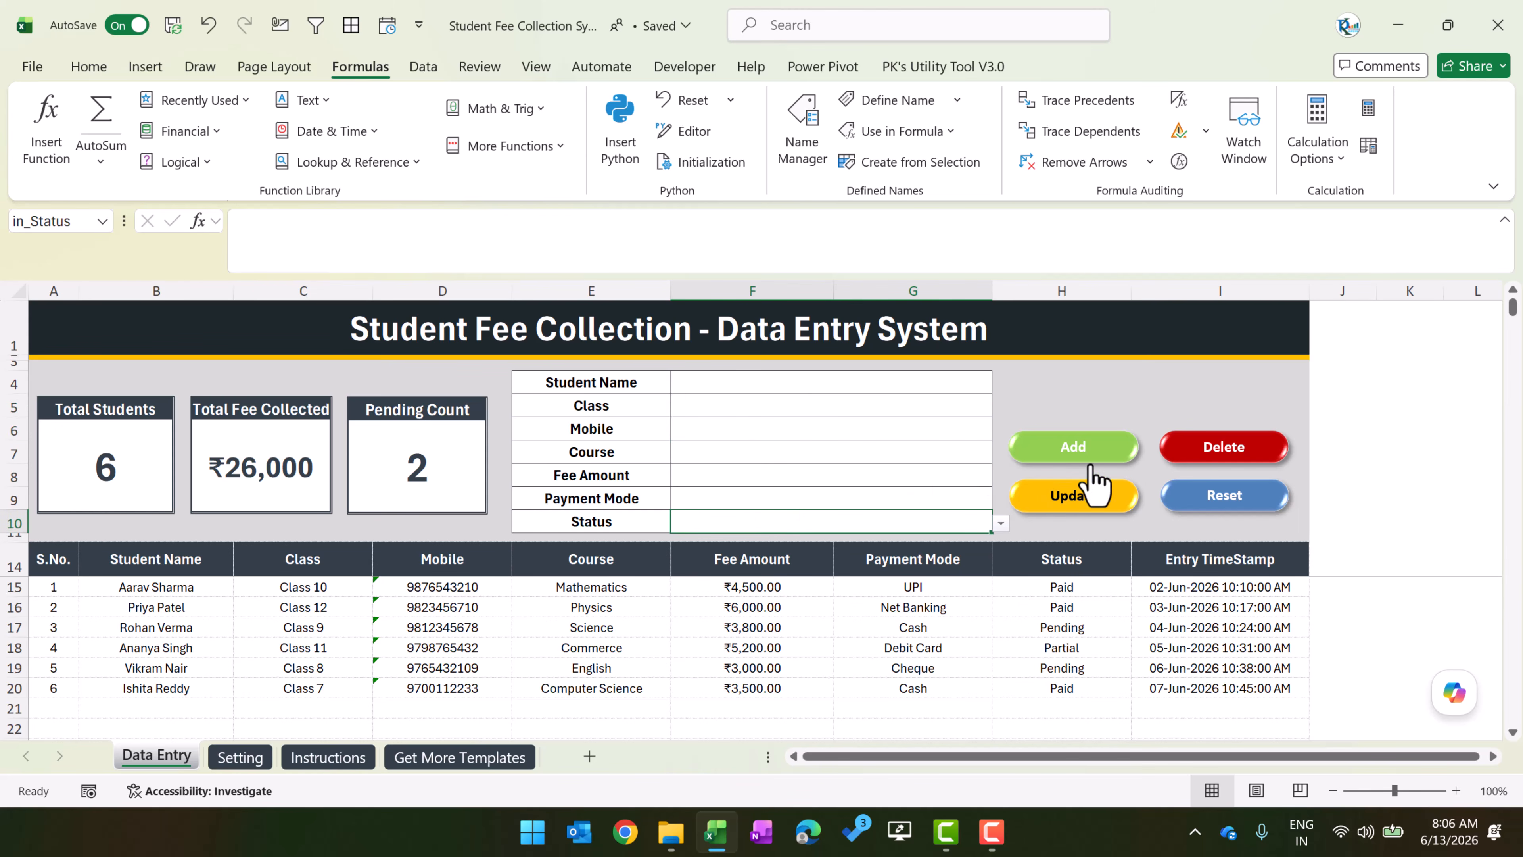
- Draw a rounded rectangle about 1.32" wide and 0.4" high in the blank area beside the form, with fully rounded ends
left_click(1119, 402)
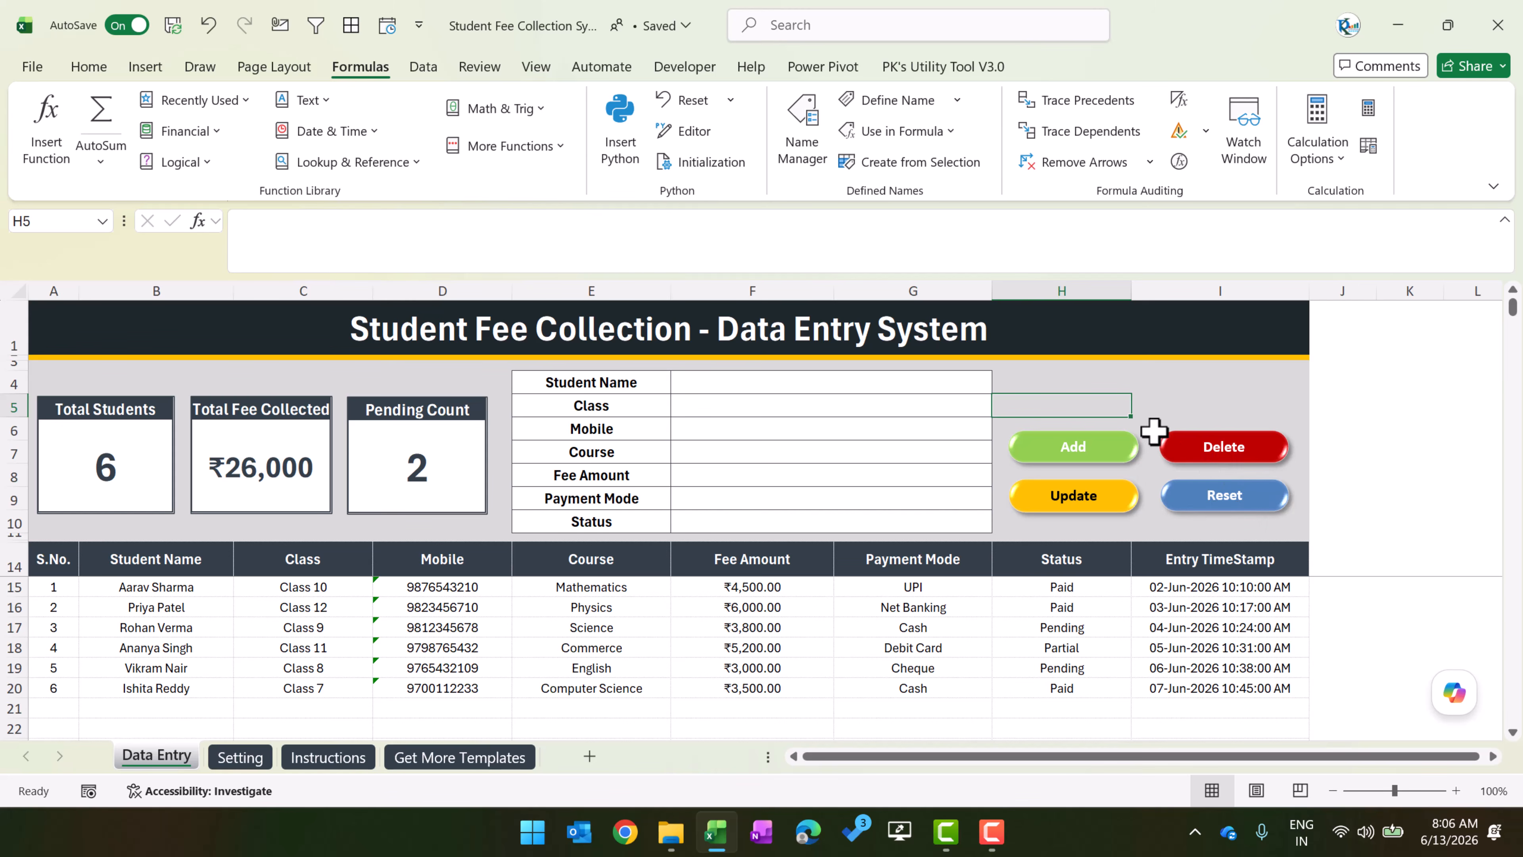
left_click(145, 67)
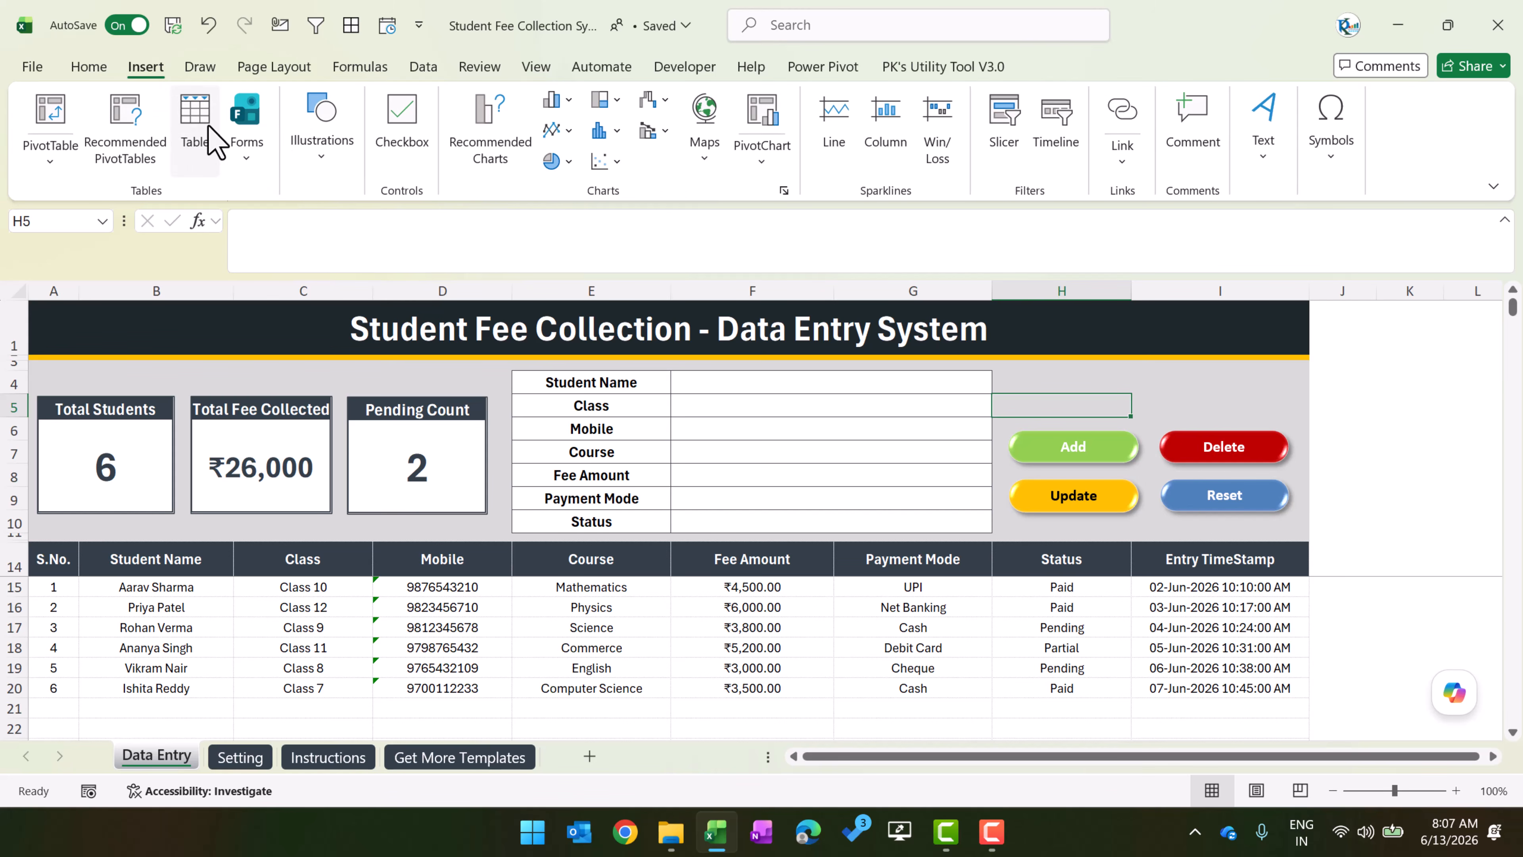
left_click(329, 157)
left_click(358, 255)
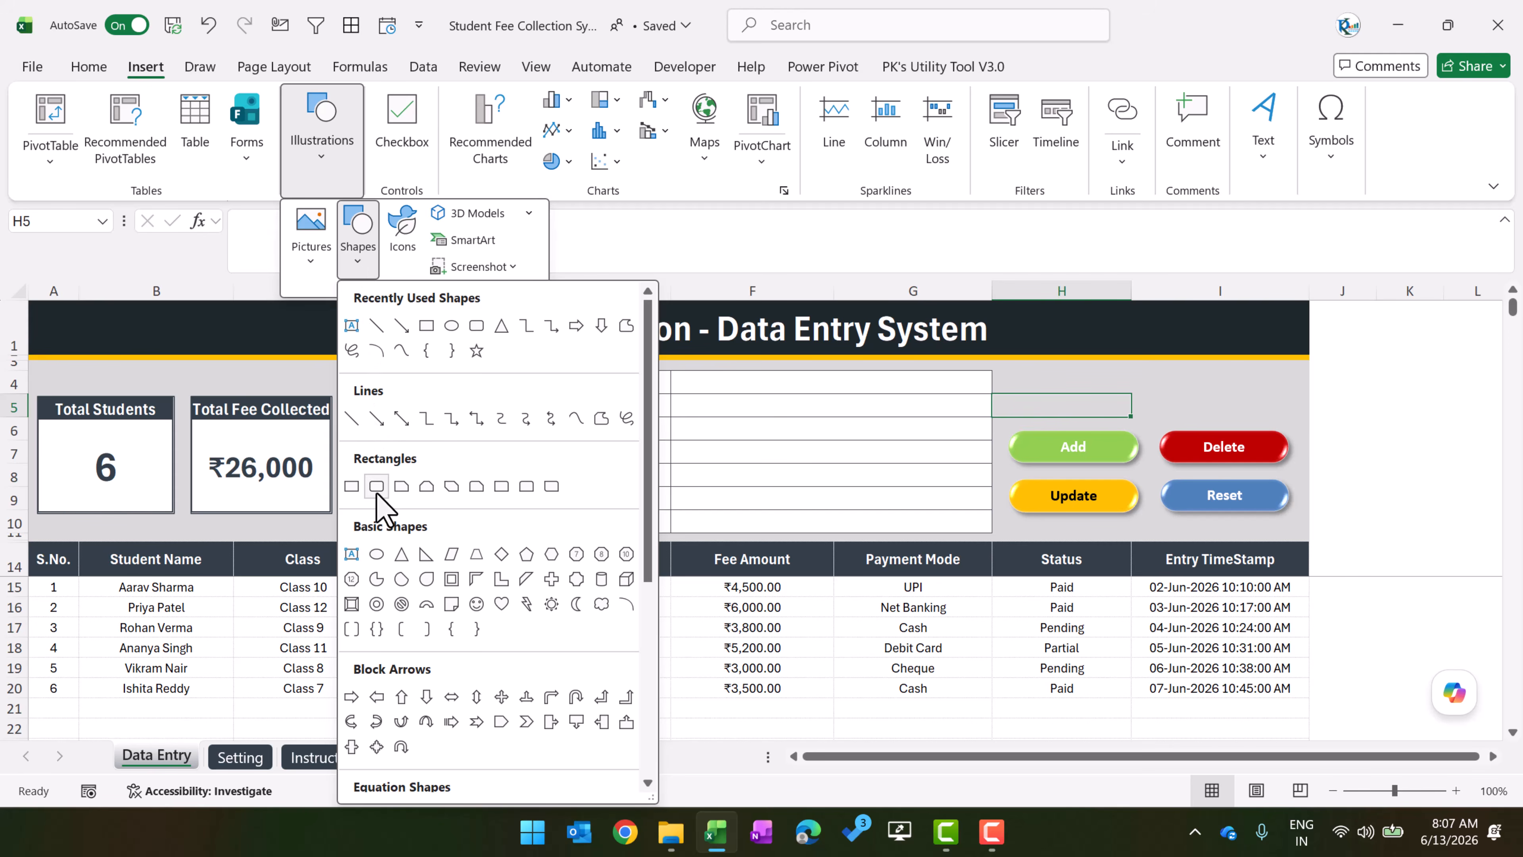
left_click(377, 486)
left_click_drag(1405, 421, 1490, 426)
scroll(1229, 465, "right", 3)
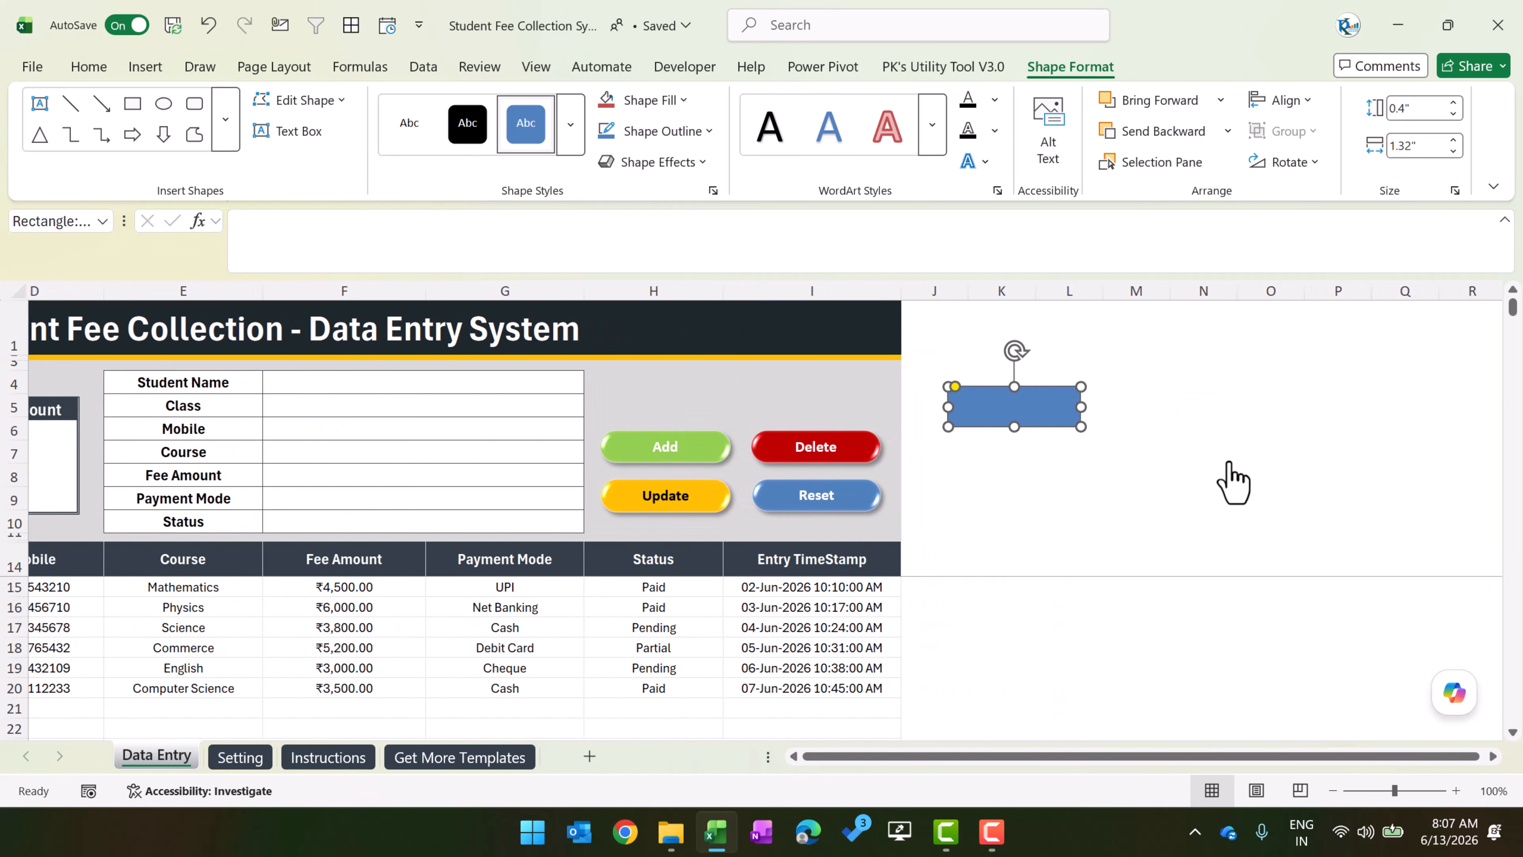
left_click_drag(956, 390, 1012, 409)
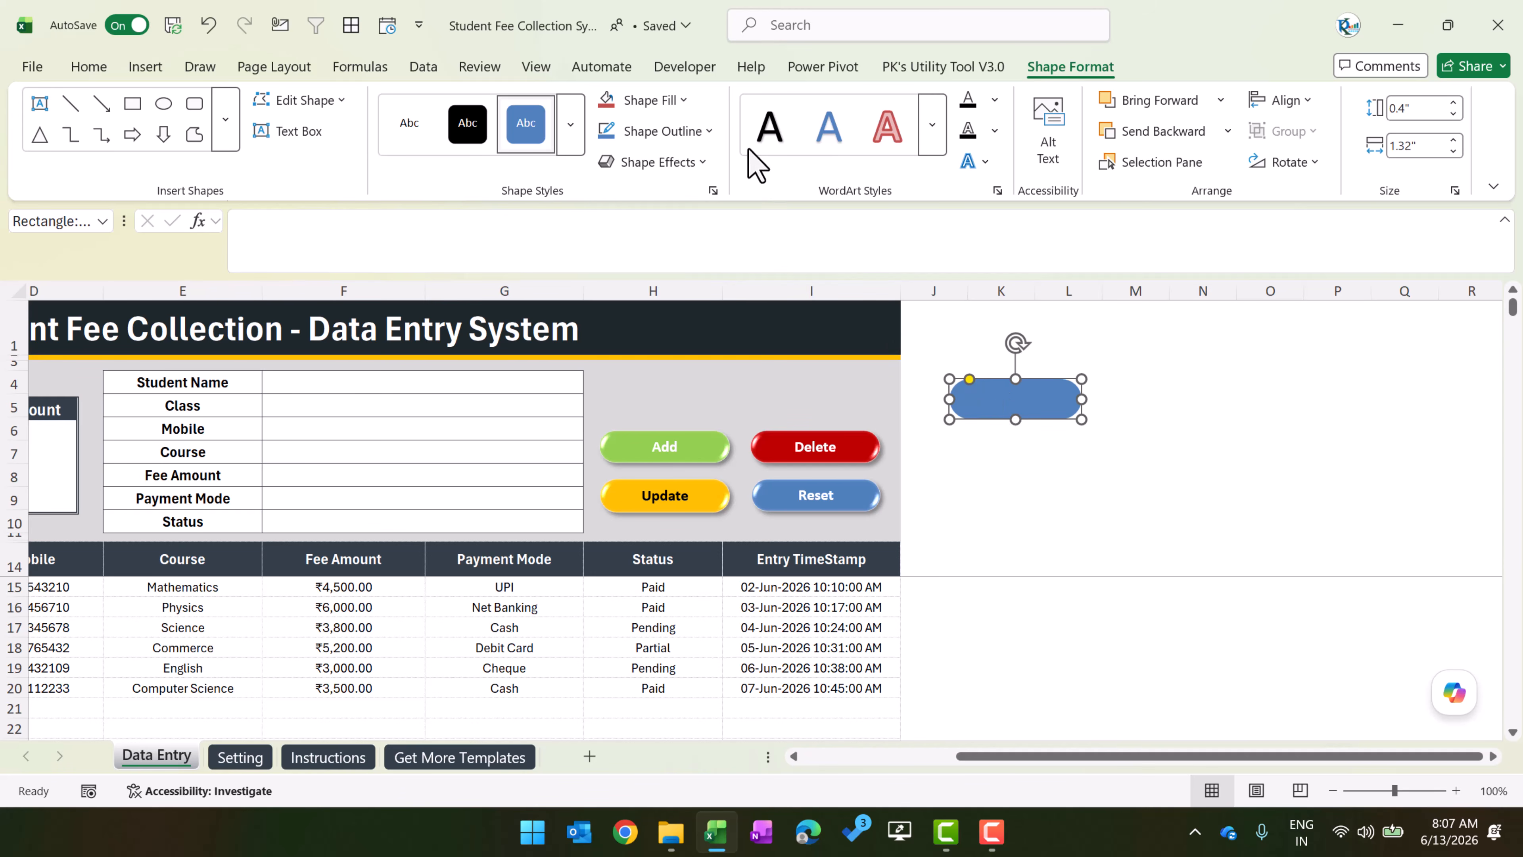
- Fill the rounded rectangle with the red theme colour and apply the first preset effect in the second row
left_click(647, 101)
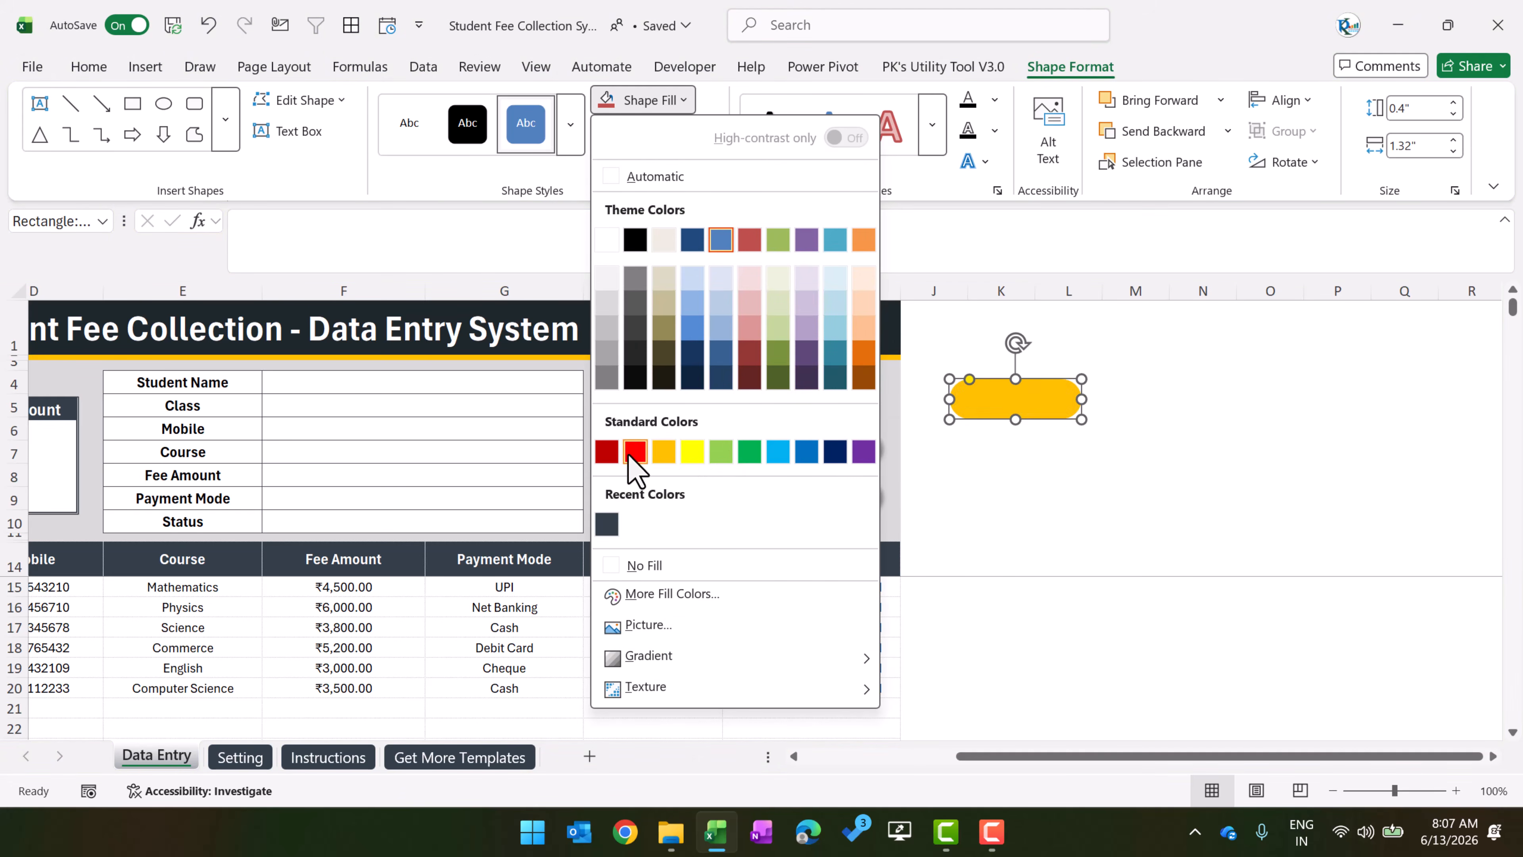
left_click(750, 239)
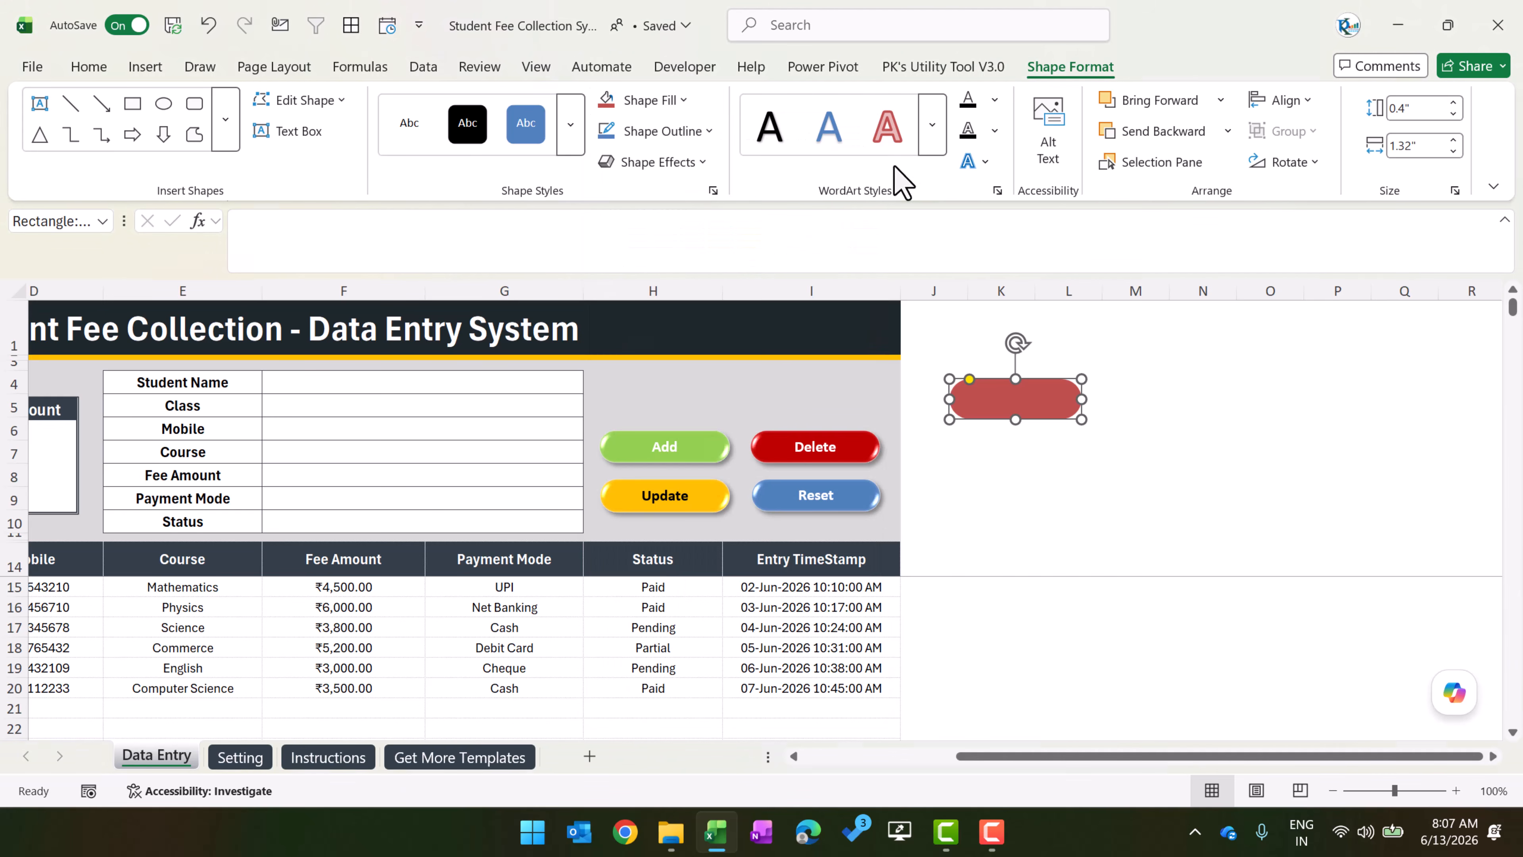
left_click(681, 168)
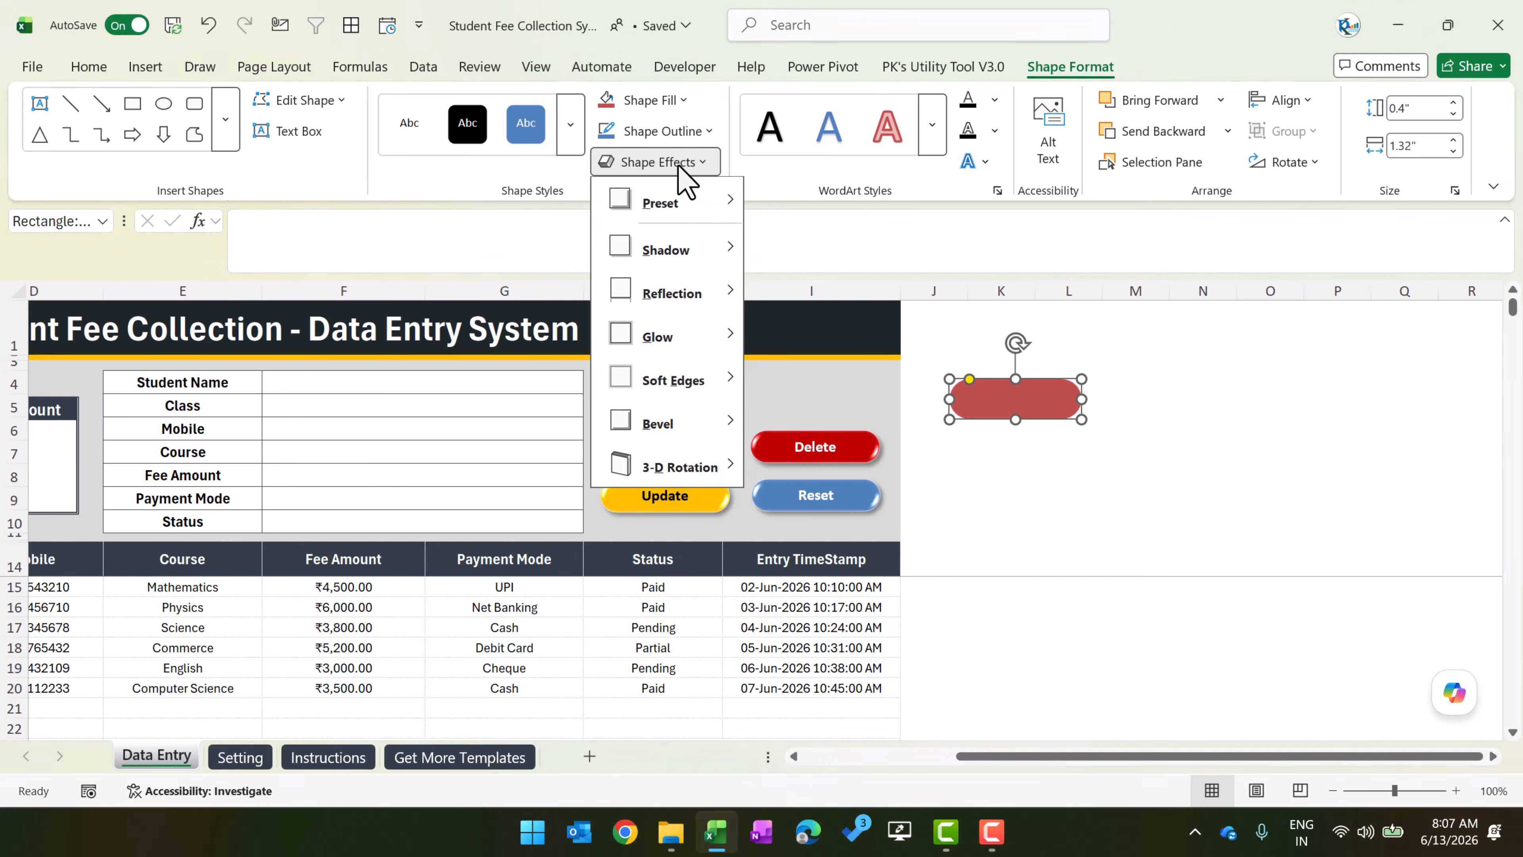
mouse_move(687, 210)
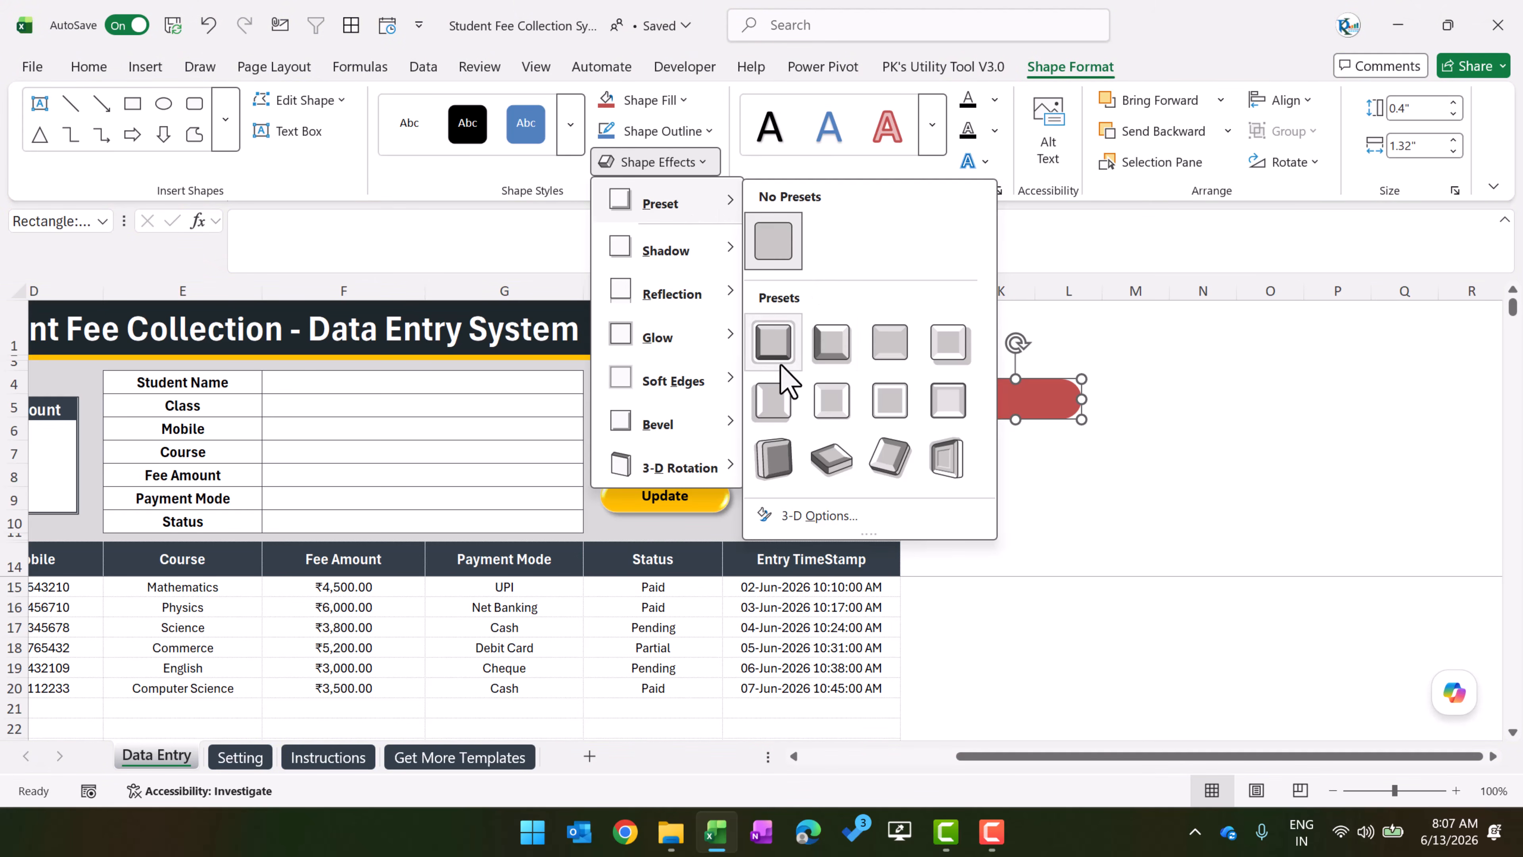
left_click(774, 399)
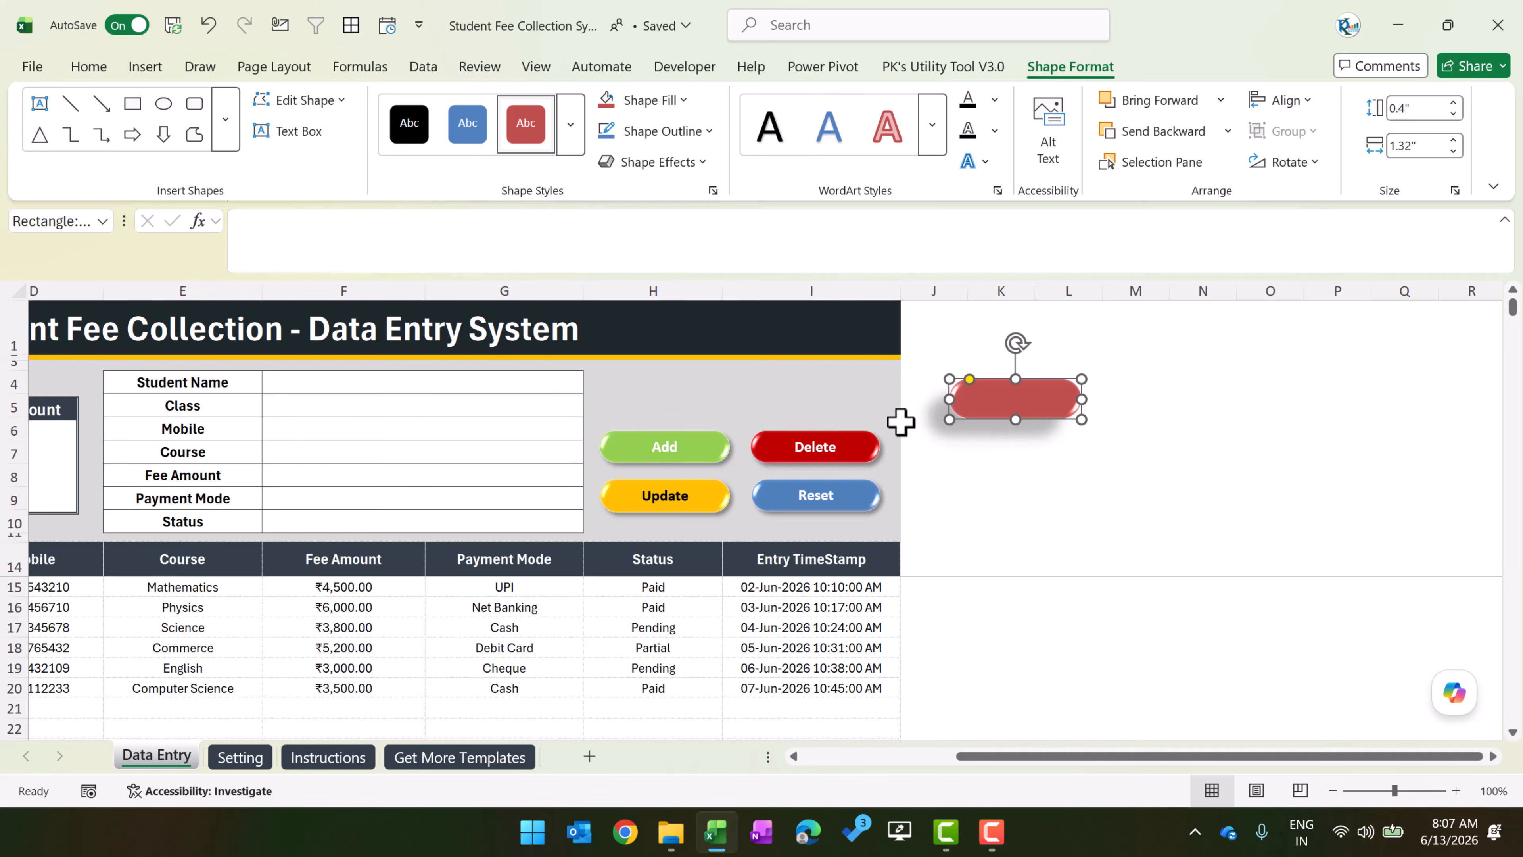
- Apply the first outer shadow style to the red rounded rectangle and deselect it
left_click(672, 163)
mouse_move(671, 251)
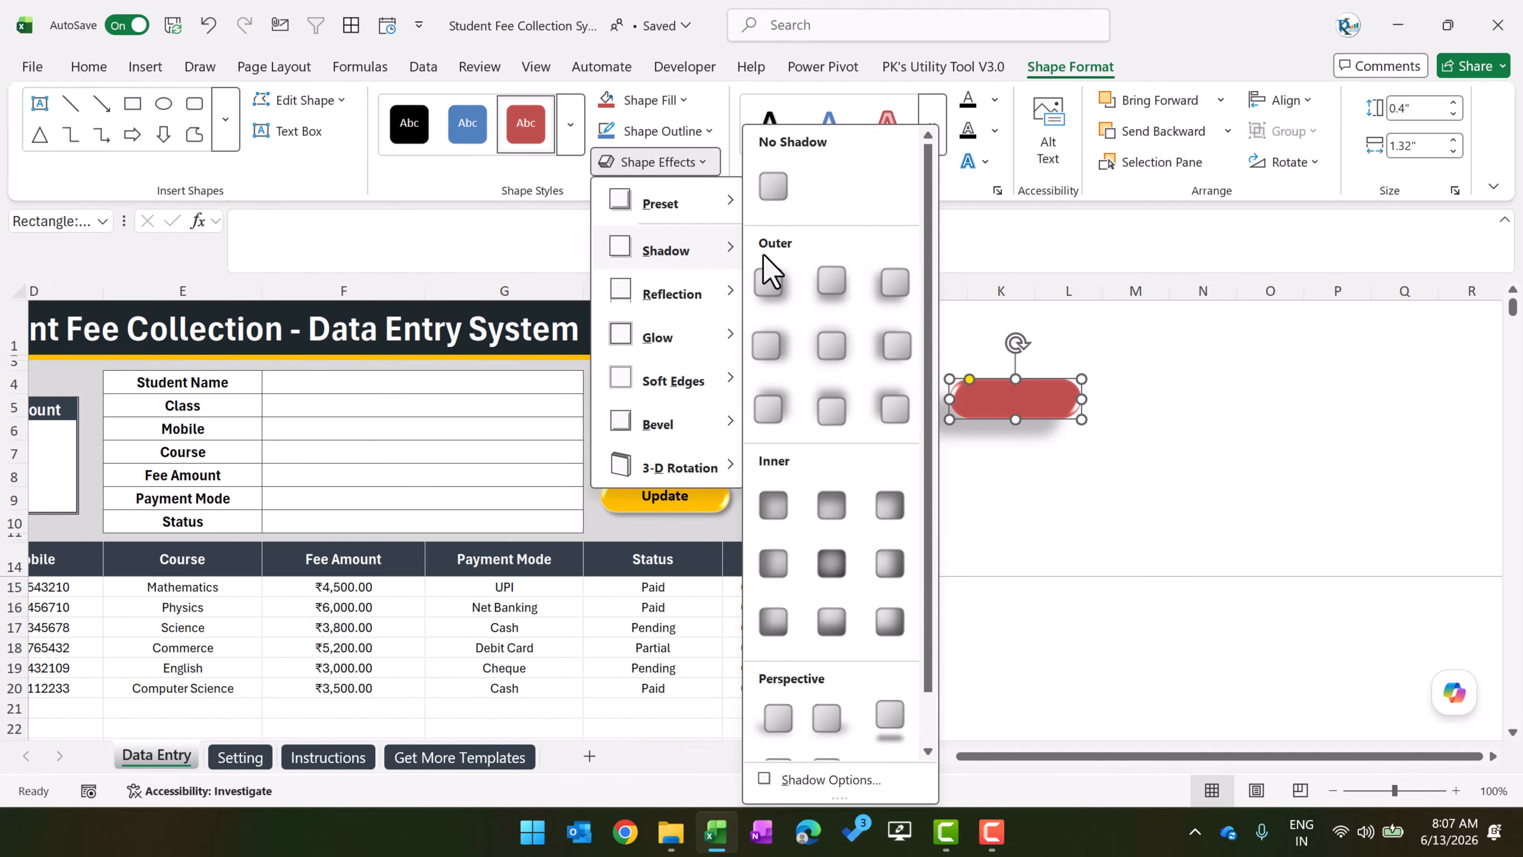
left_click(777, 291)
left_click(1187, 407)
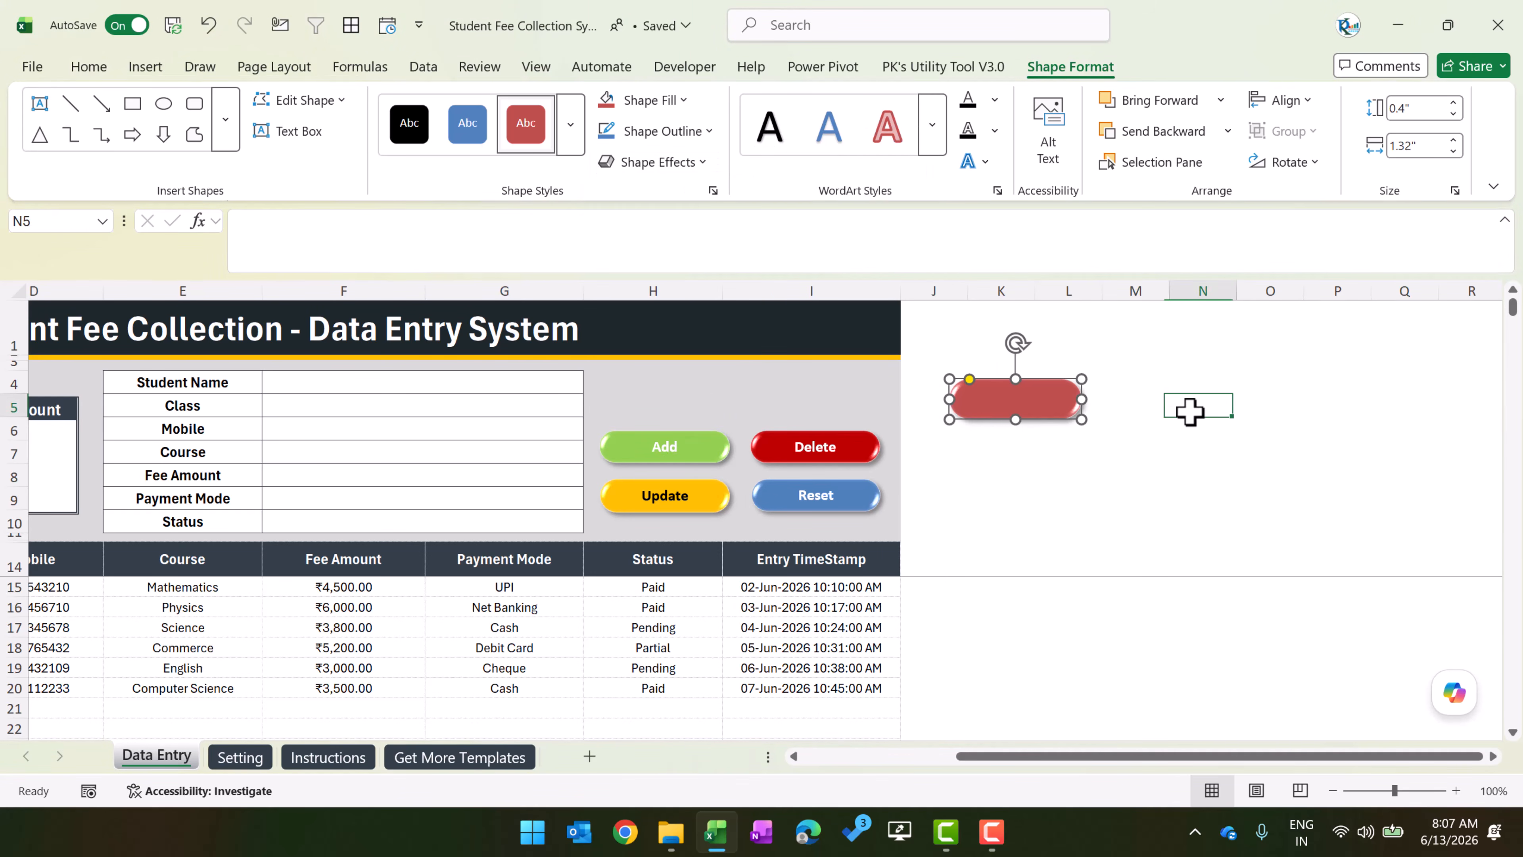
- Add the sample text adkasldk inside the red rounded rectangle
right_click(1045, 407)
left_click(1146, 396)
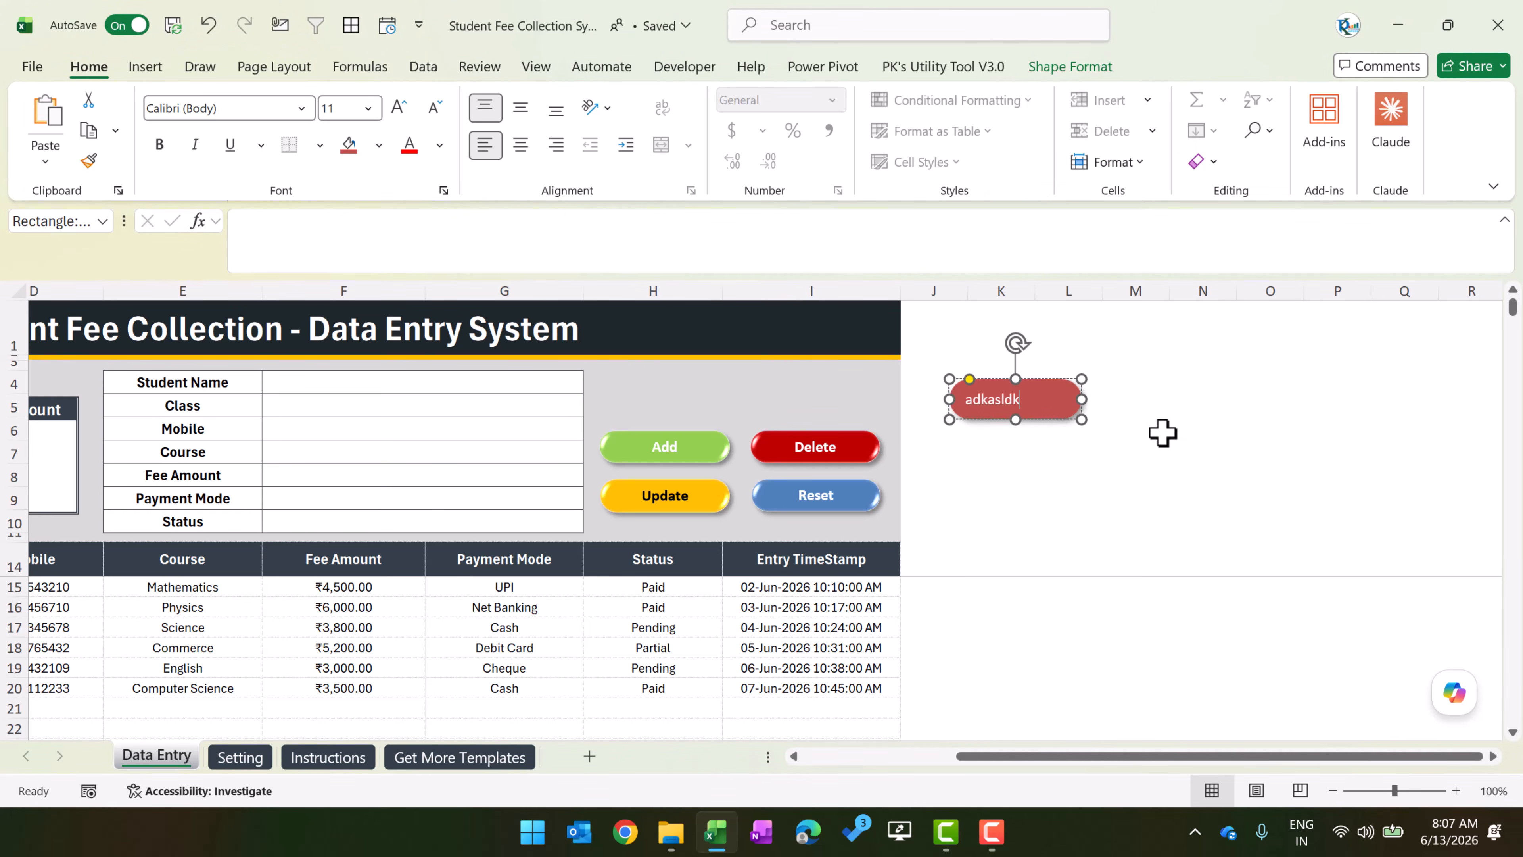
left_click(1163, 433)
- Delete the sample button shape from the blank area beside the form
left_click(1048, 417)
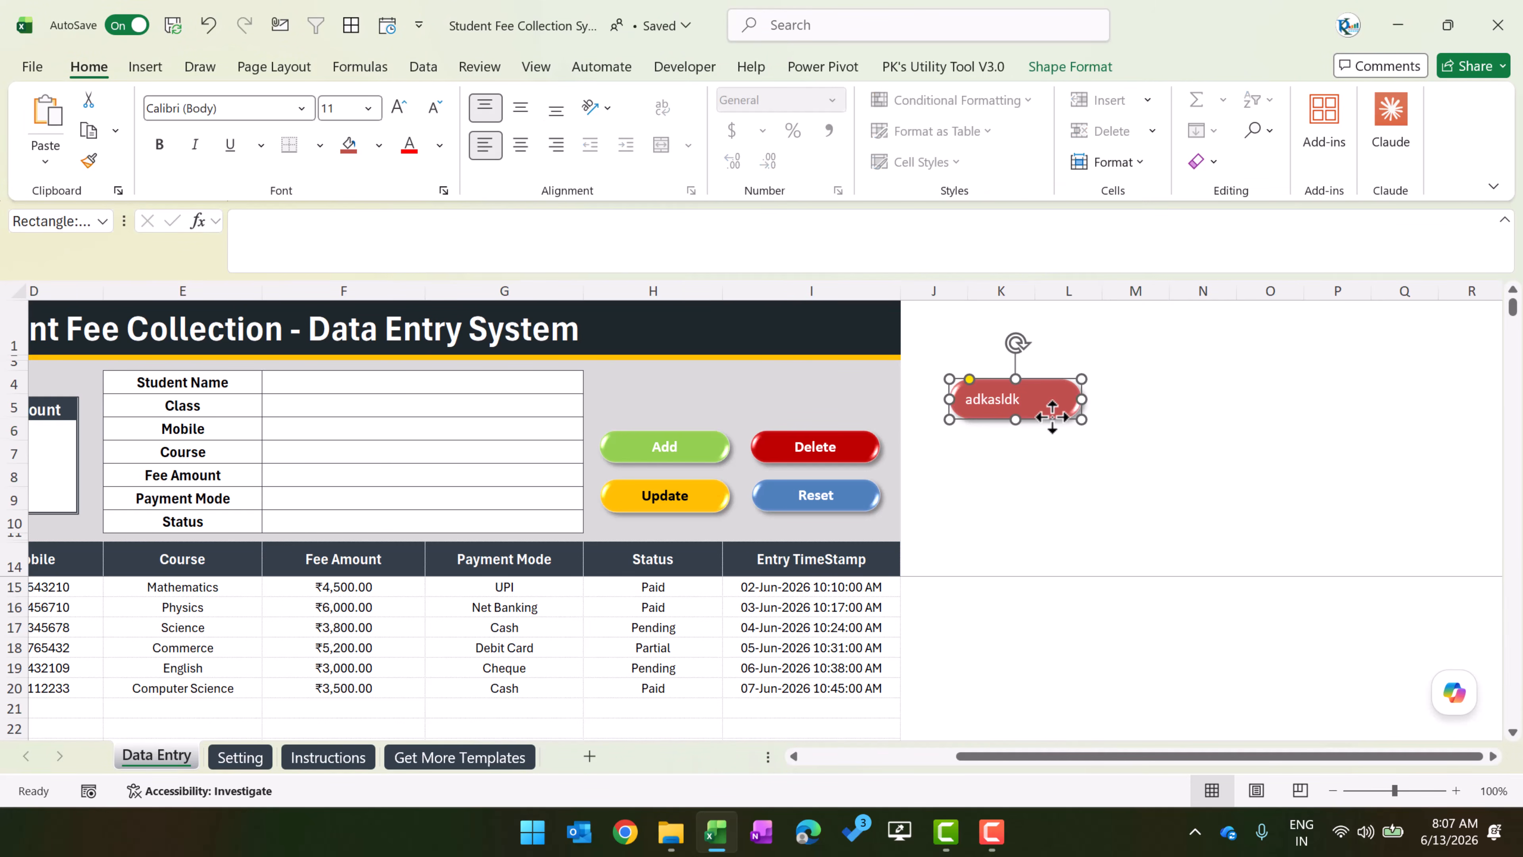
key("Delete")
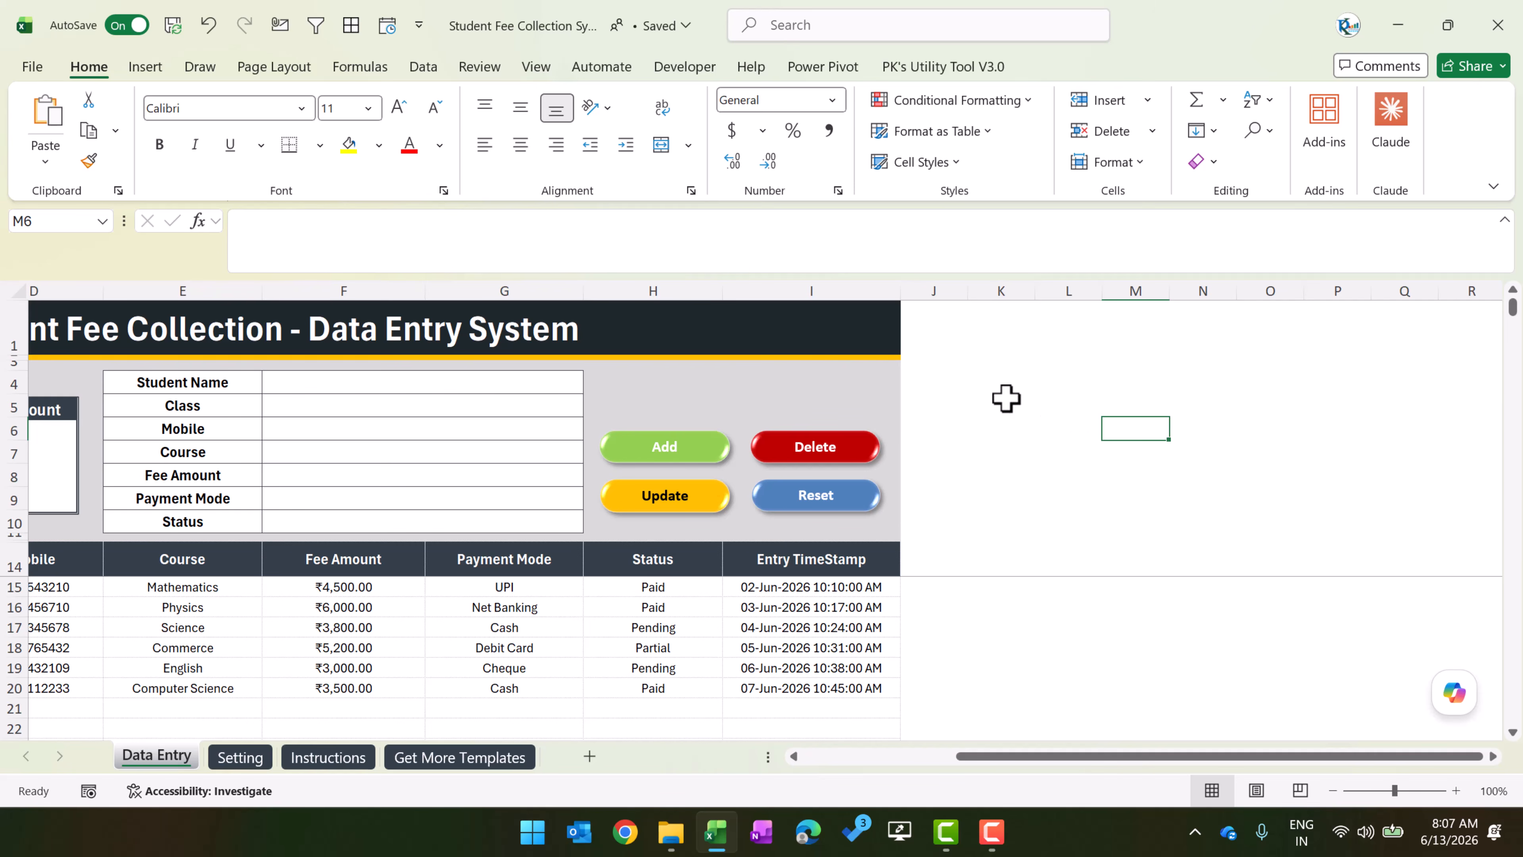
scroll(1249, 528, "left", 3)
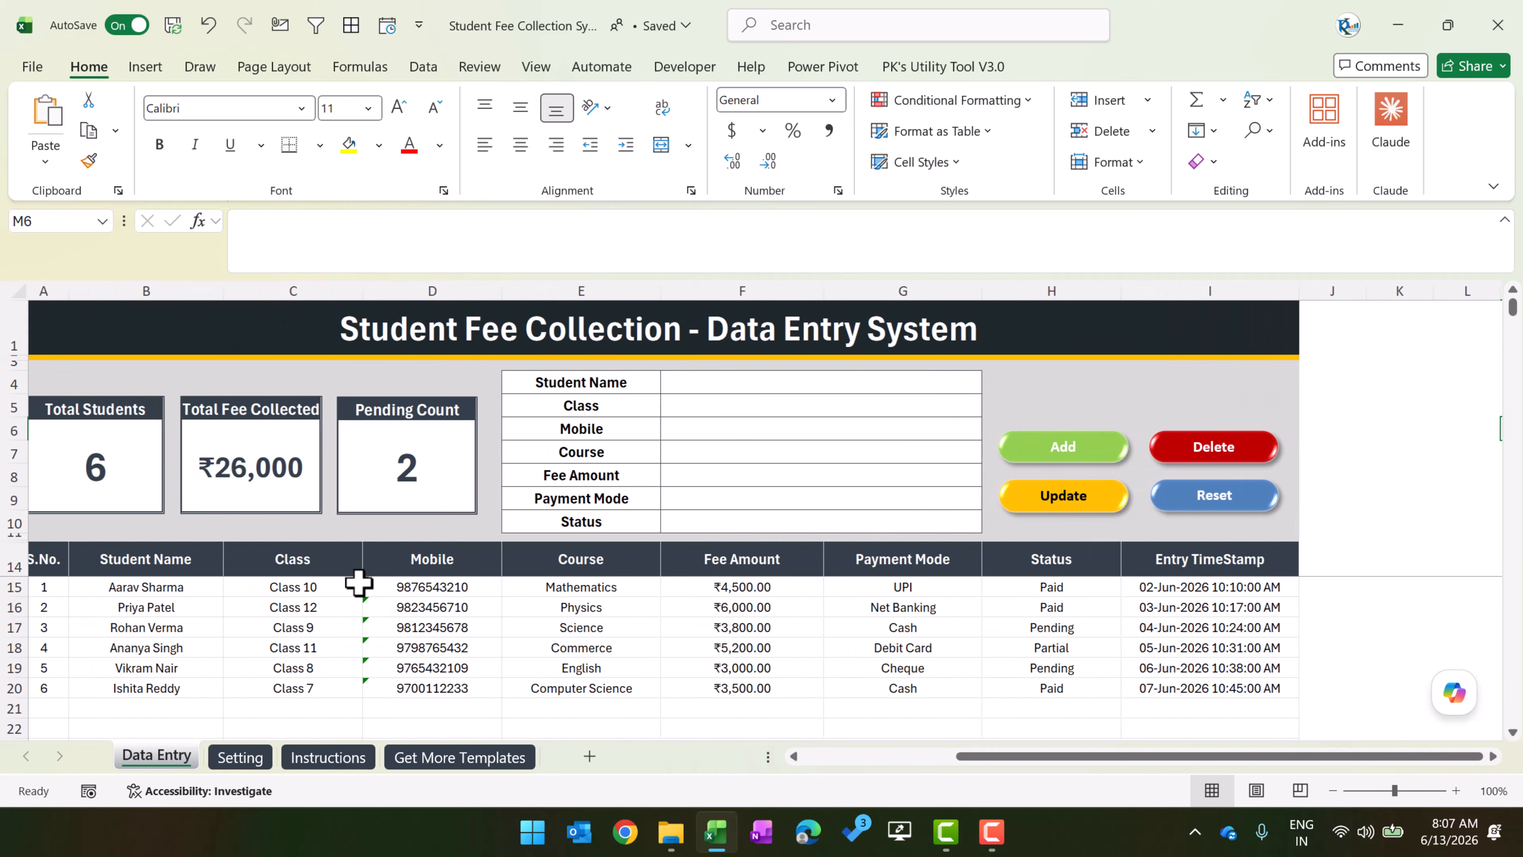
- Look over the student records table from the S.No. header through the Entry TimeStamp column
left_click_drag(44, 552, 1265, 654)
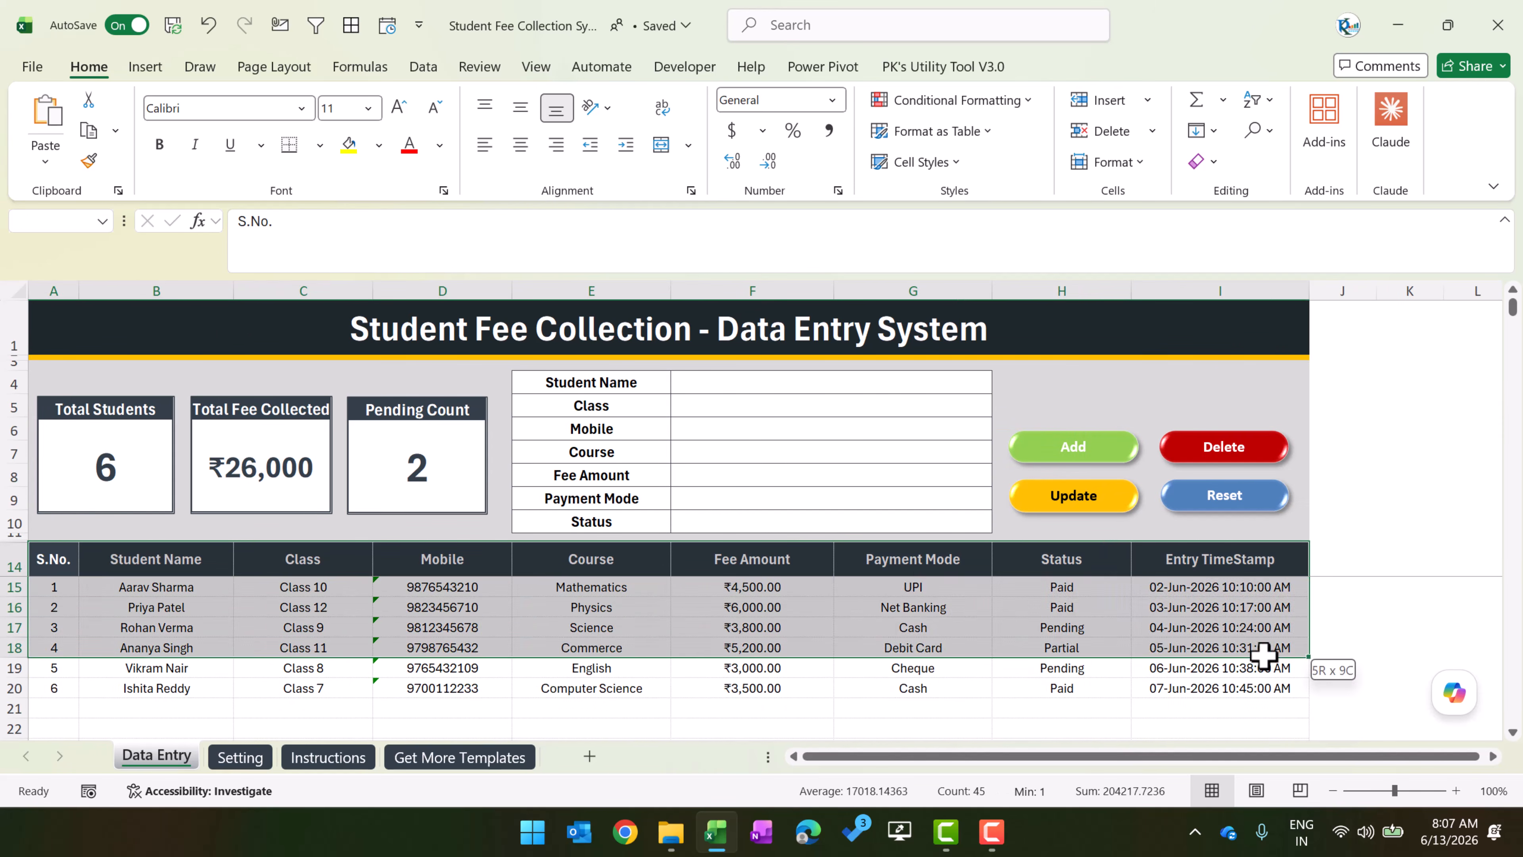
scroll(1132, 626, "down", 2)
scroll(300, 636, "up", 1)
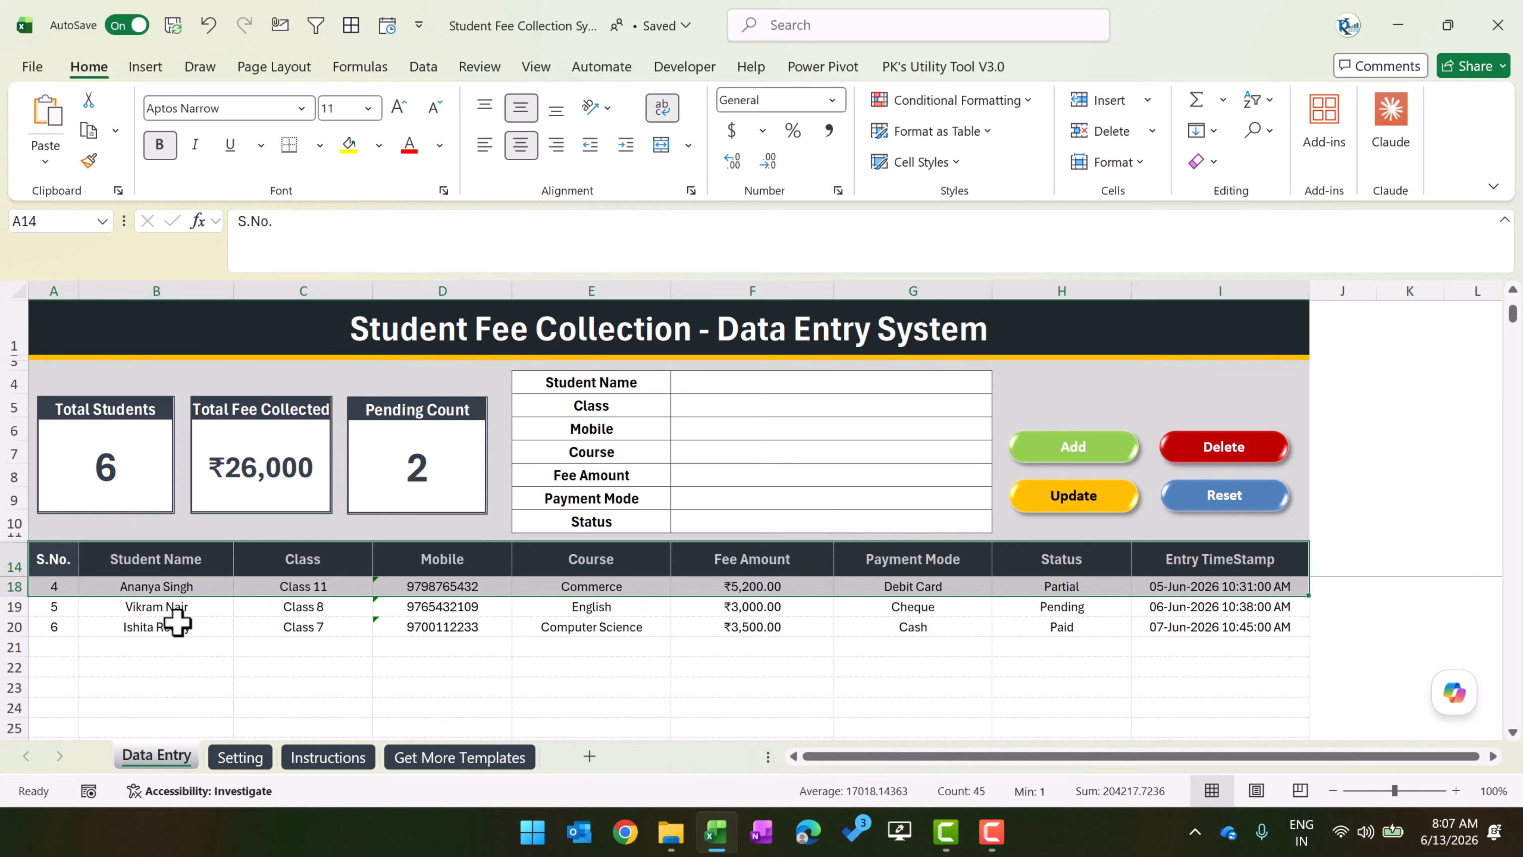
left_click(150, 619)
scroll(77, 611, "up", 3)
- Examine the S.No. formula in cell A15, highlight its ROW part, and leave the formula without changing it
left_click(58, 587)
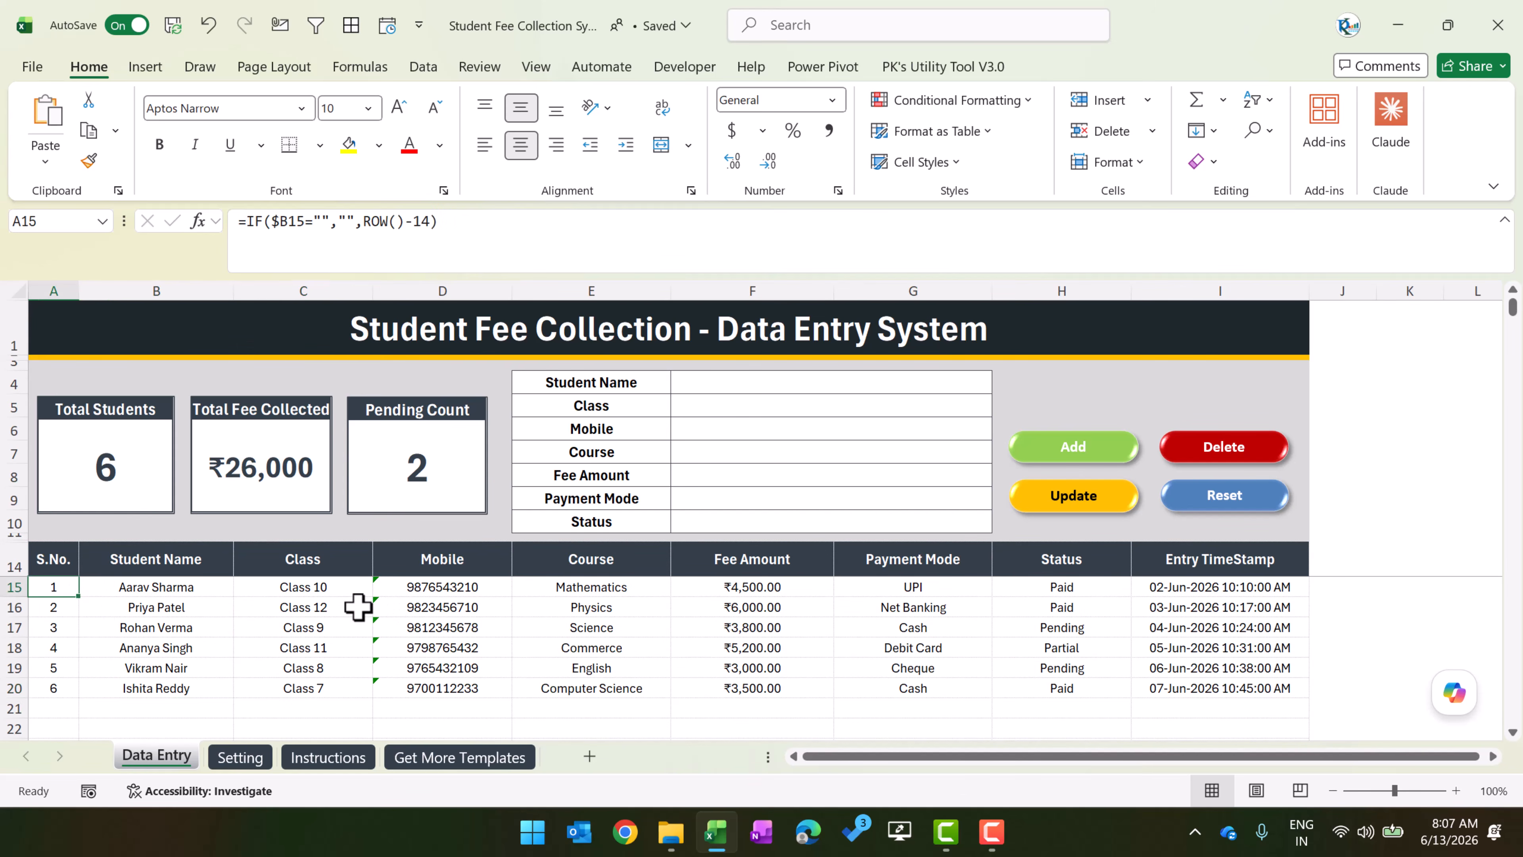
left_click(323, 223)
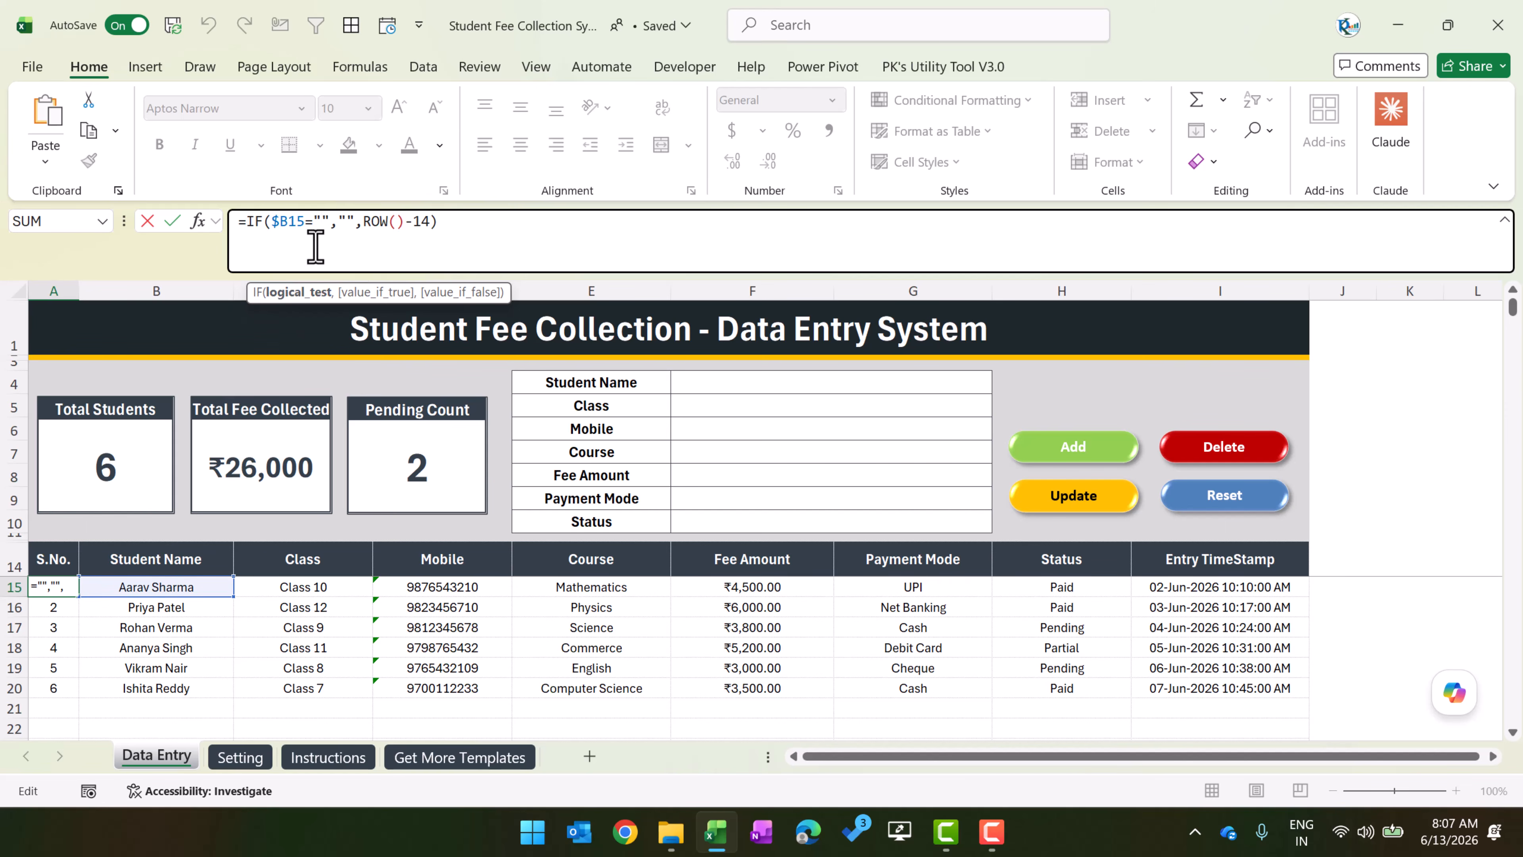
left_click(354, 221)
left_click_drag(362, 222, 459, 224)
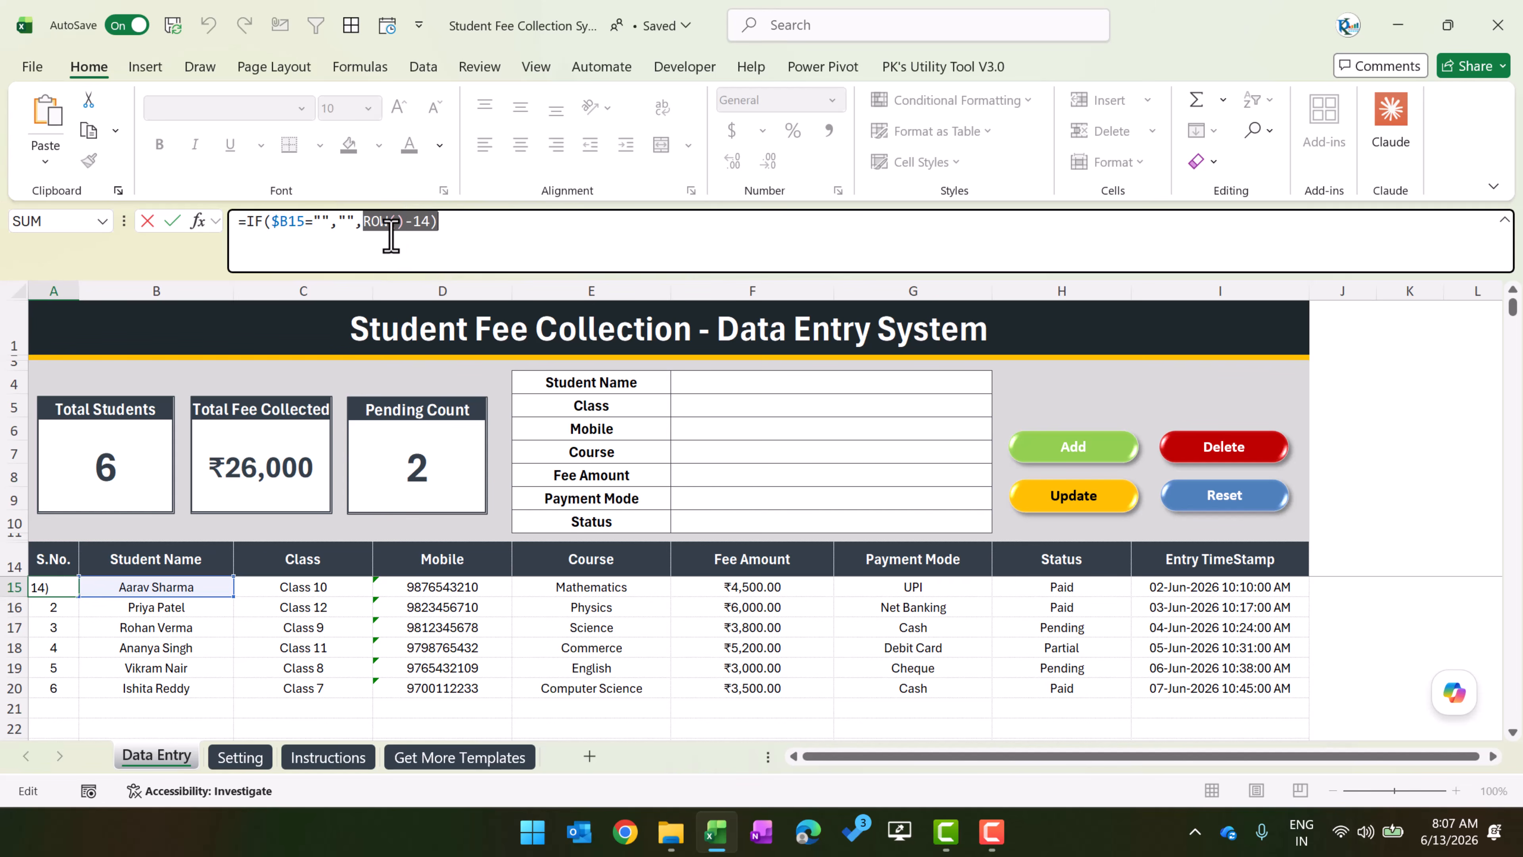
key("Escape")
- Try the formula =ROW() in cell J15 beside the first record and clear it
left_click(1359, 593)
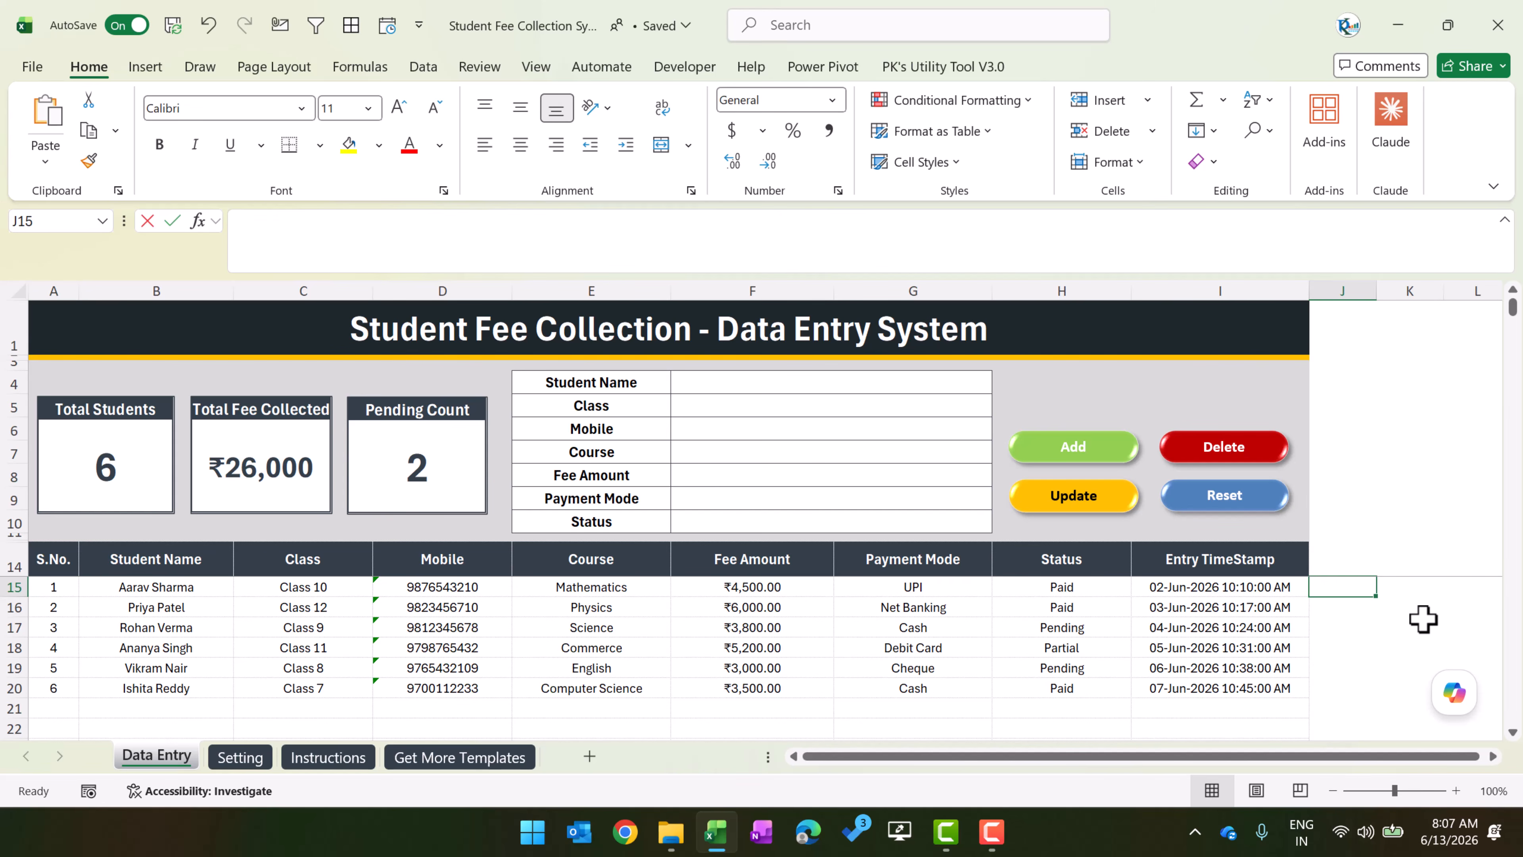
type("=row()")
key("Return")
key("Up")
key("Delete")
- Compare the number subtracted in the A15 serial formula with the header row and check the S.No. cells A15 to A20
left_click(42, 588)
left_click(43, 566)
left_click(13, 566)
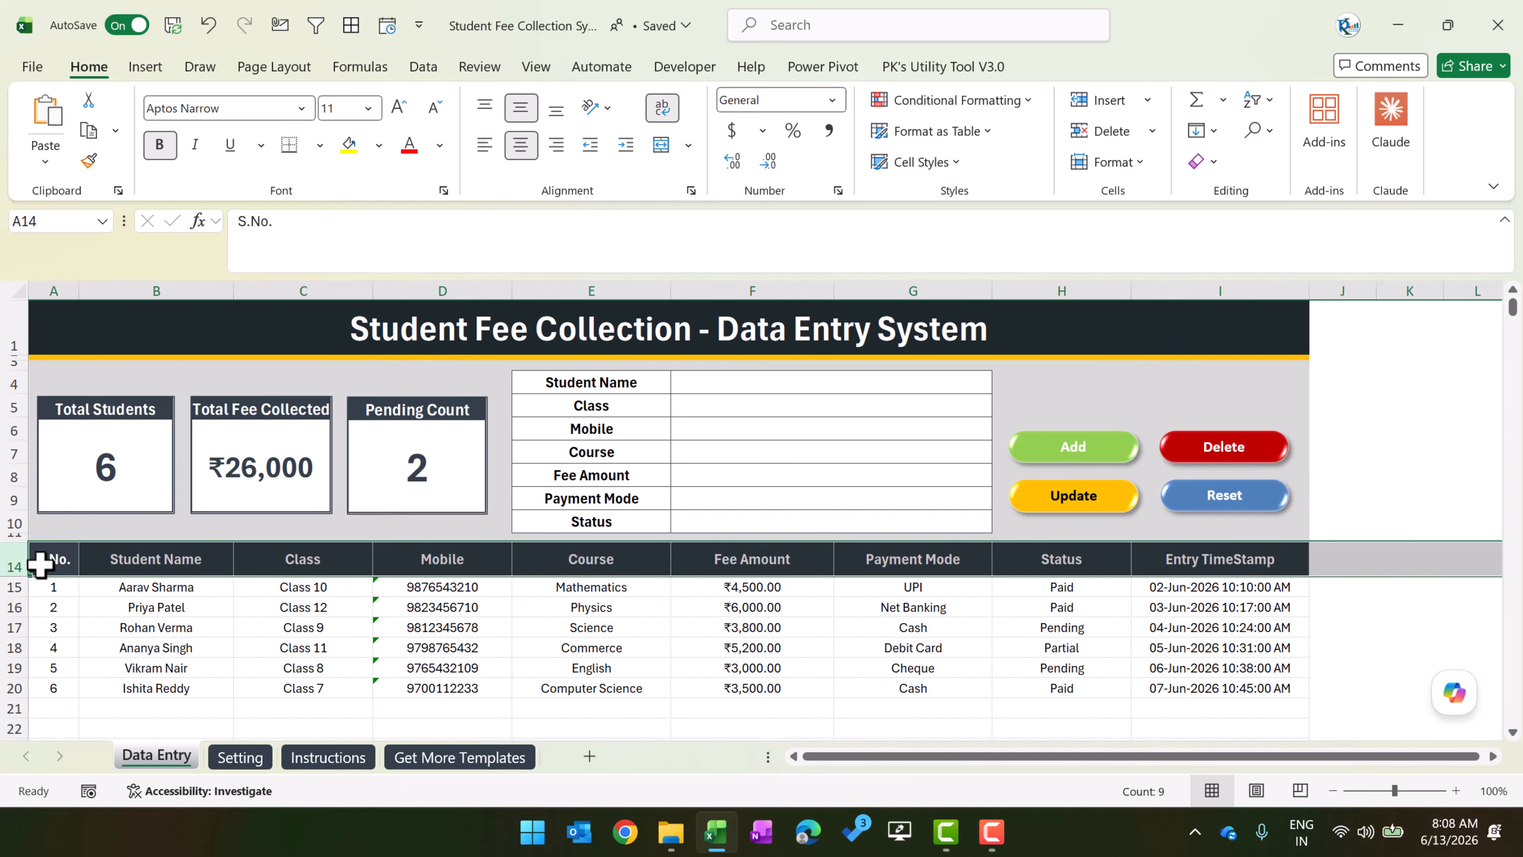
left_click(52, 593)
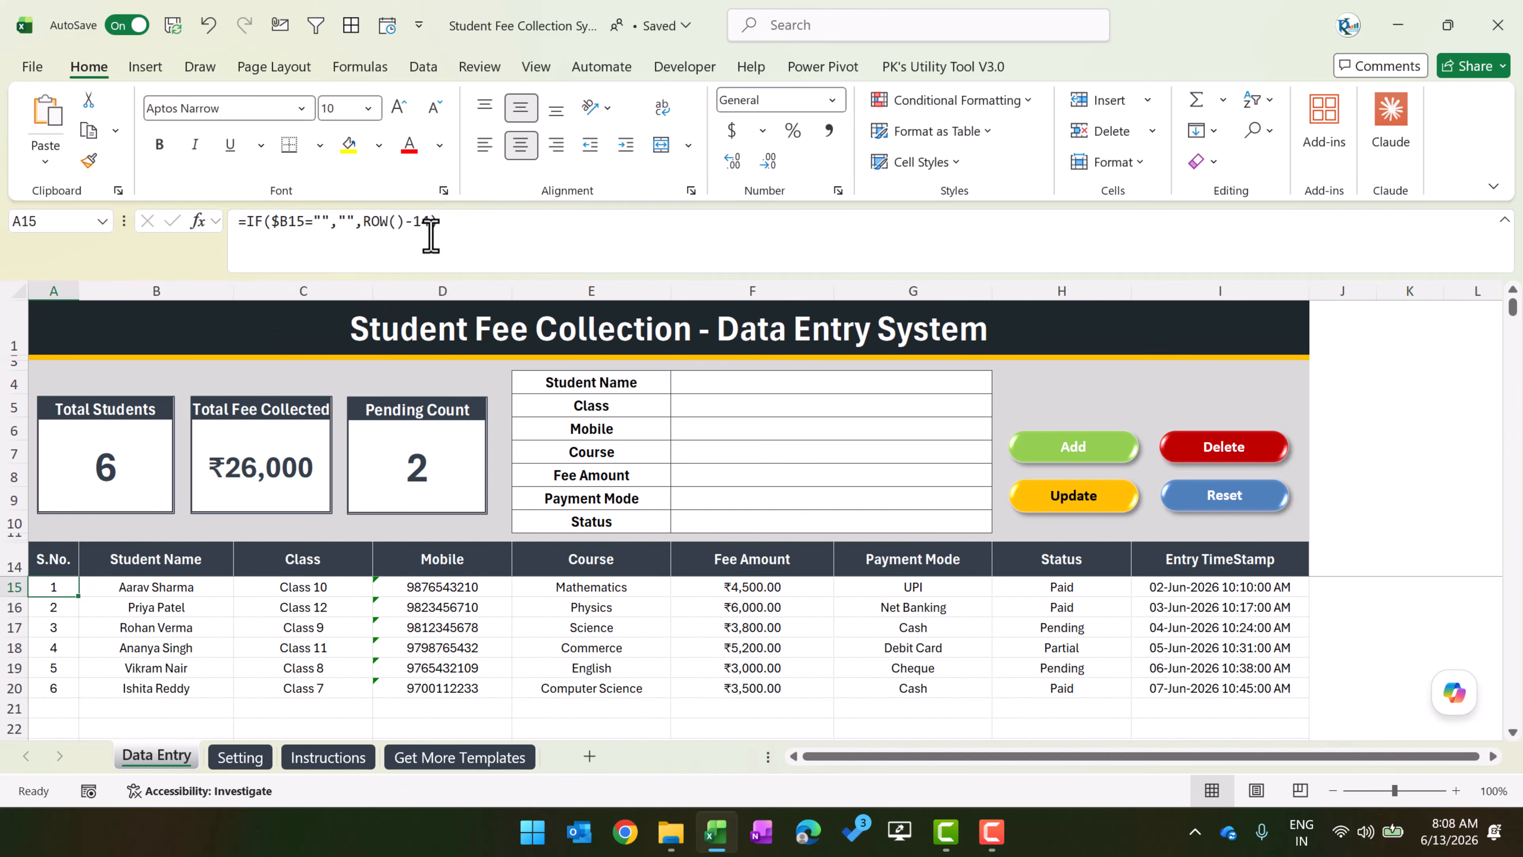
left_click(416, 221)
left_click_drag(48, 587, 36, 687)
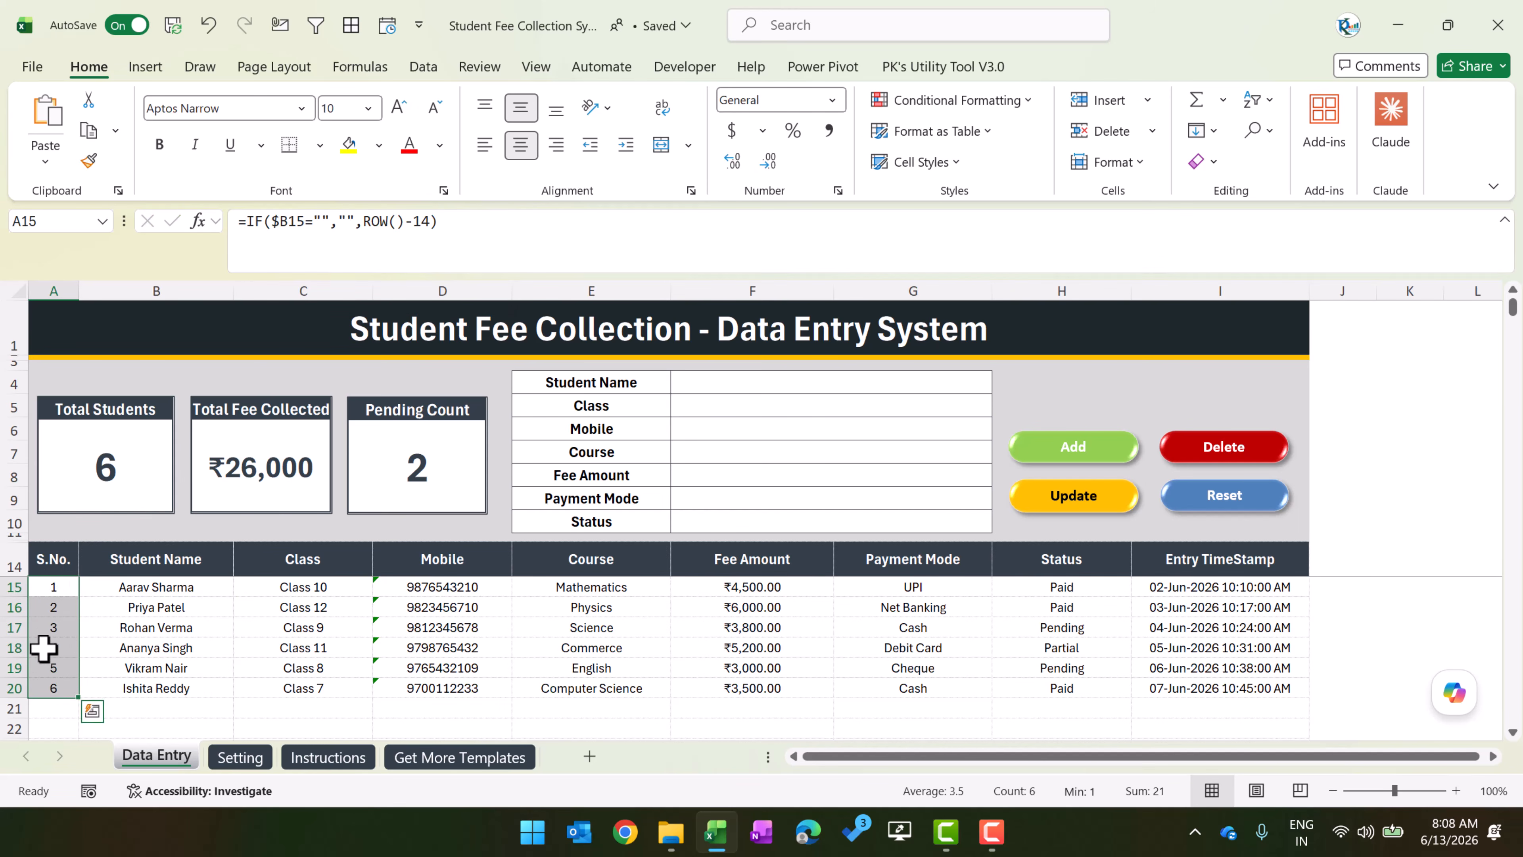
left_click(55, 588)
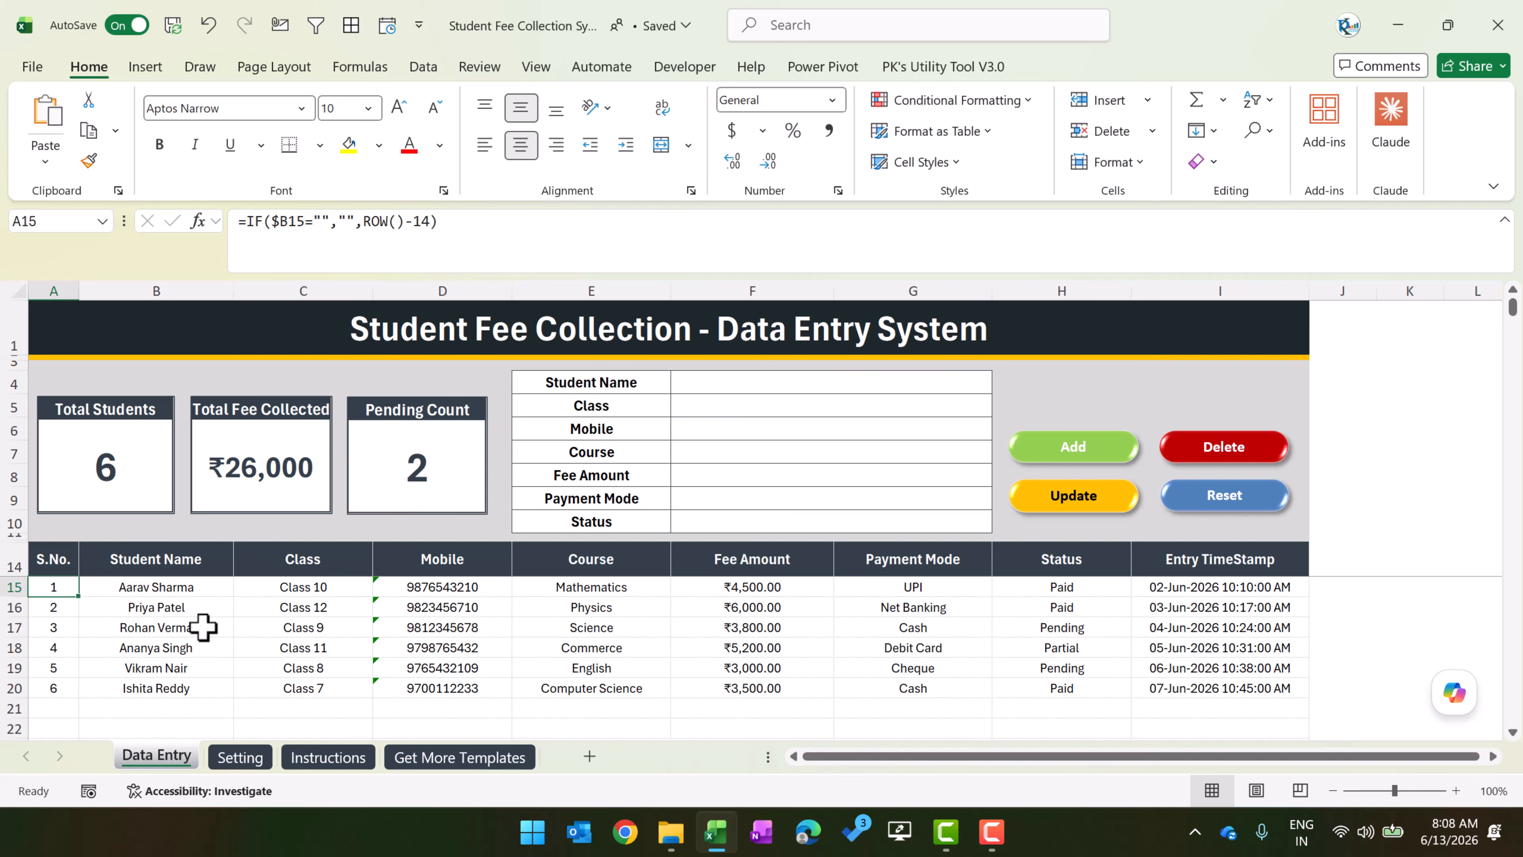
- Jump to the last prefilled cell of the S.No. column and inspect its formula and the rows below it
scroll(204, 629, "down", 1)
left_click(62, 649)
key("ctrl+Down")
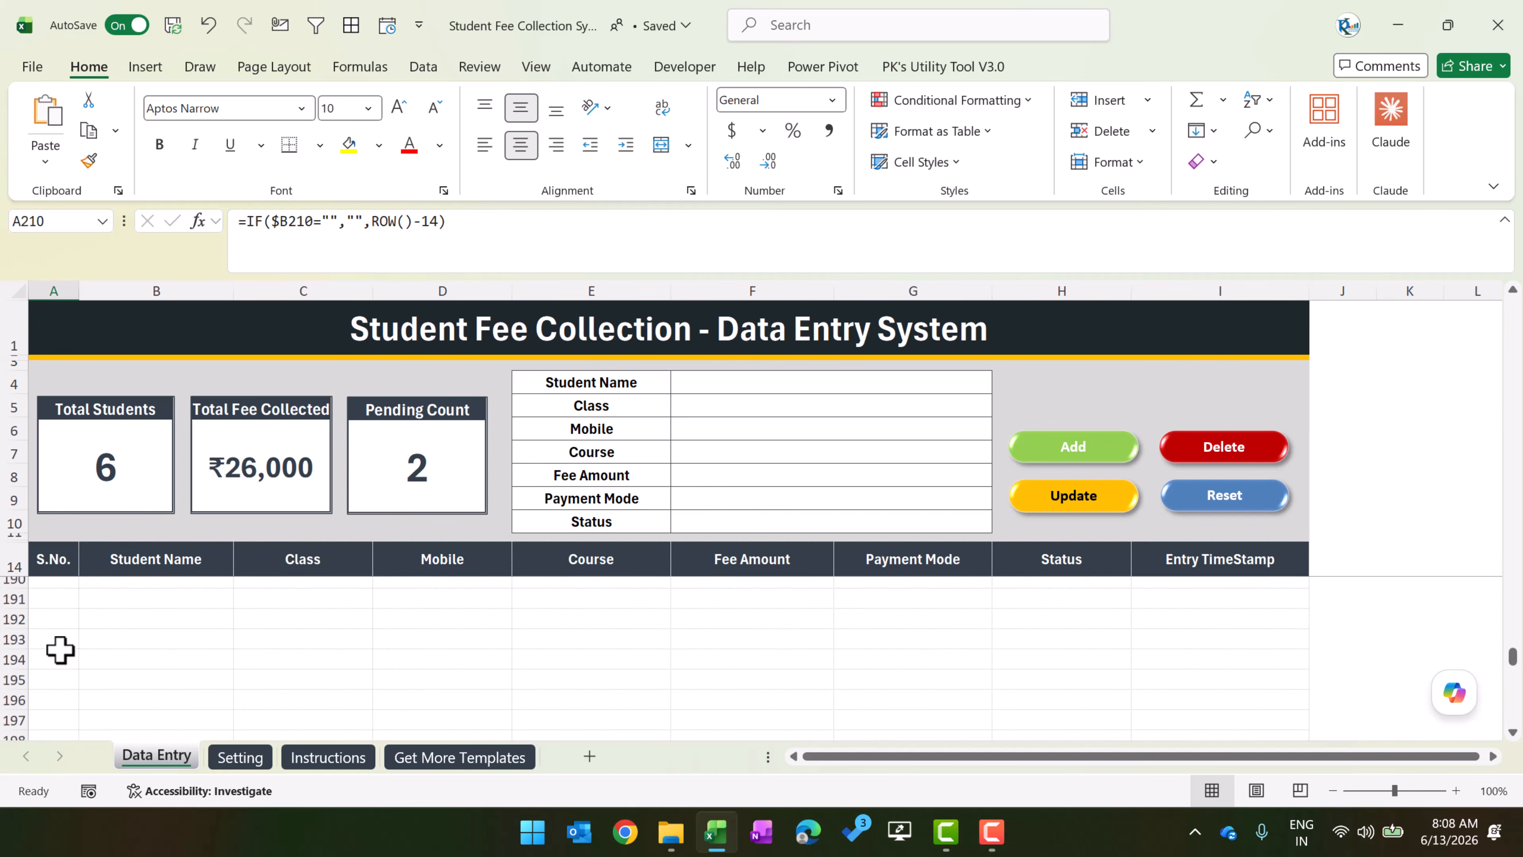
key("Down")
key("Up")
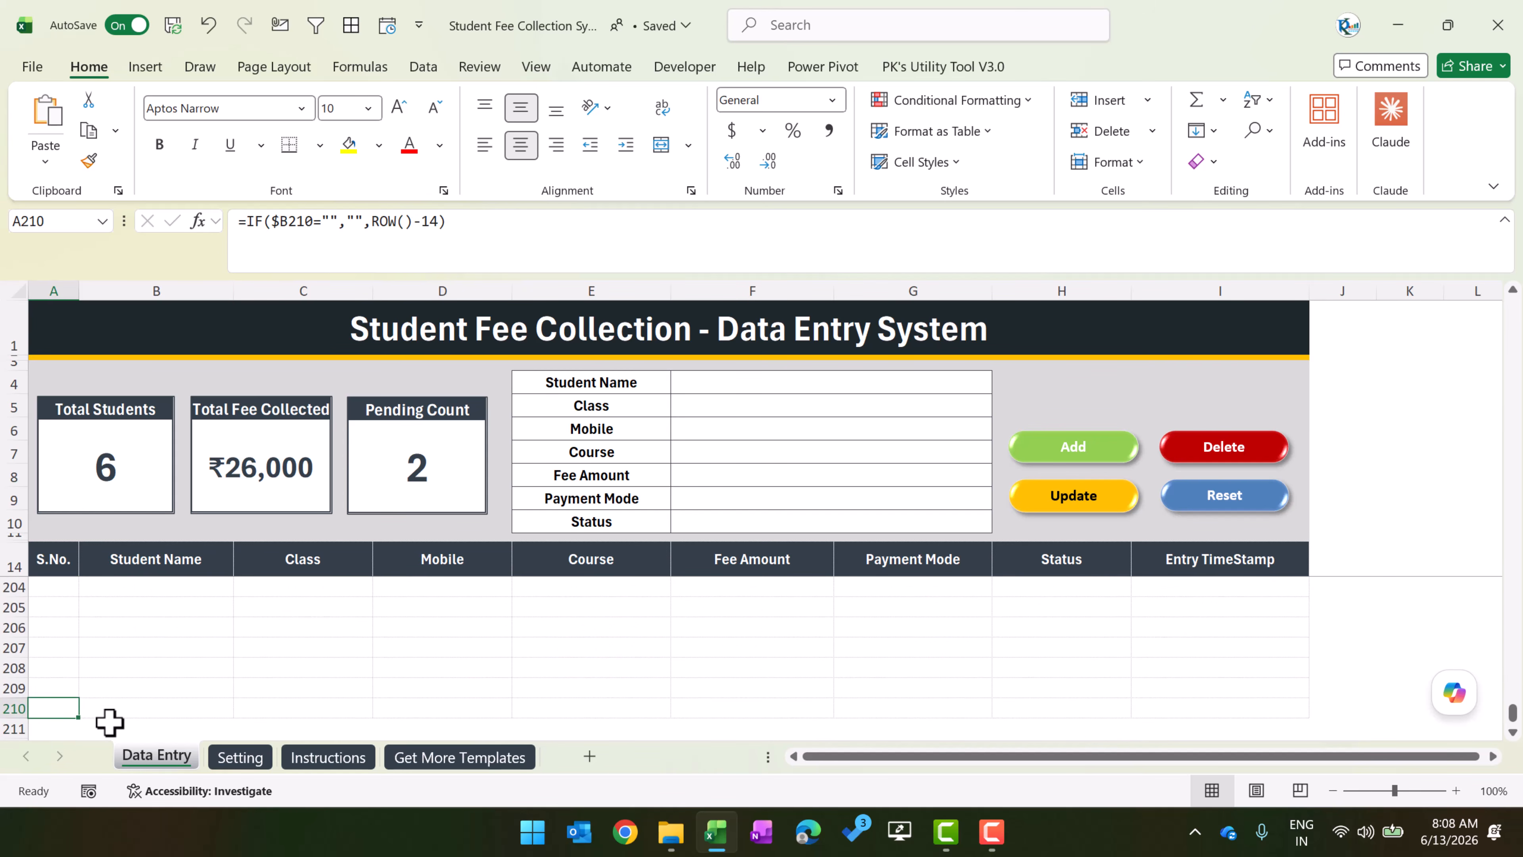
scroll(110, 722, "down", 2)
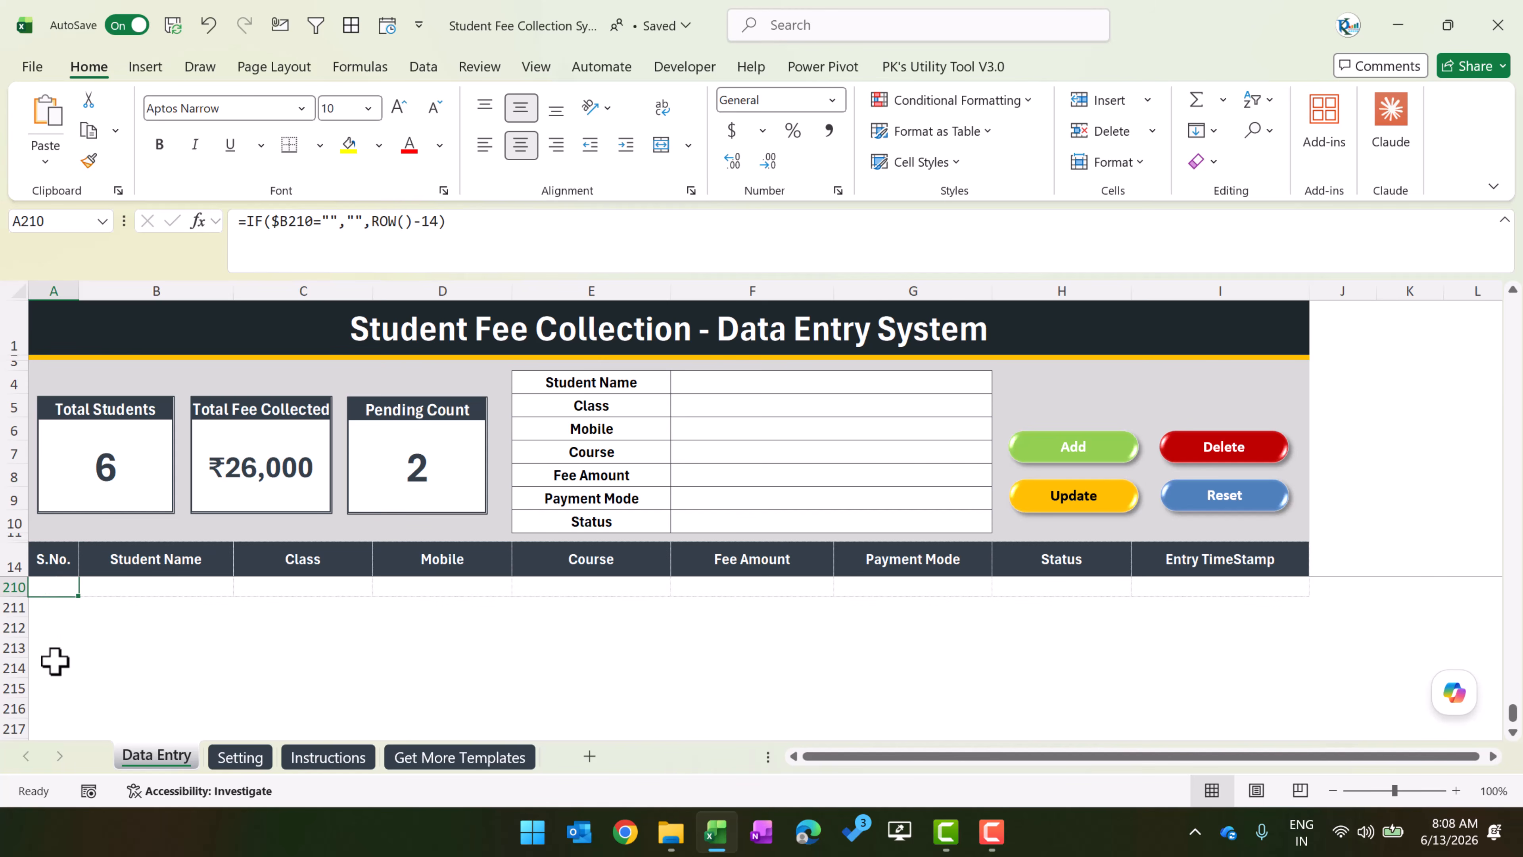
- Return to the first S.No. cell, A15, at the beginning of the records table
scroll(57, 705, "up", 20)
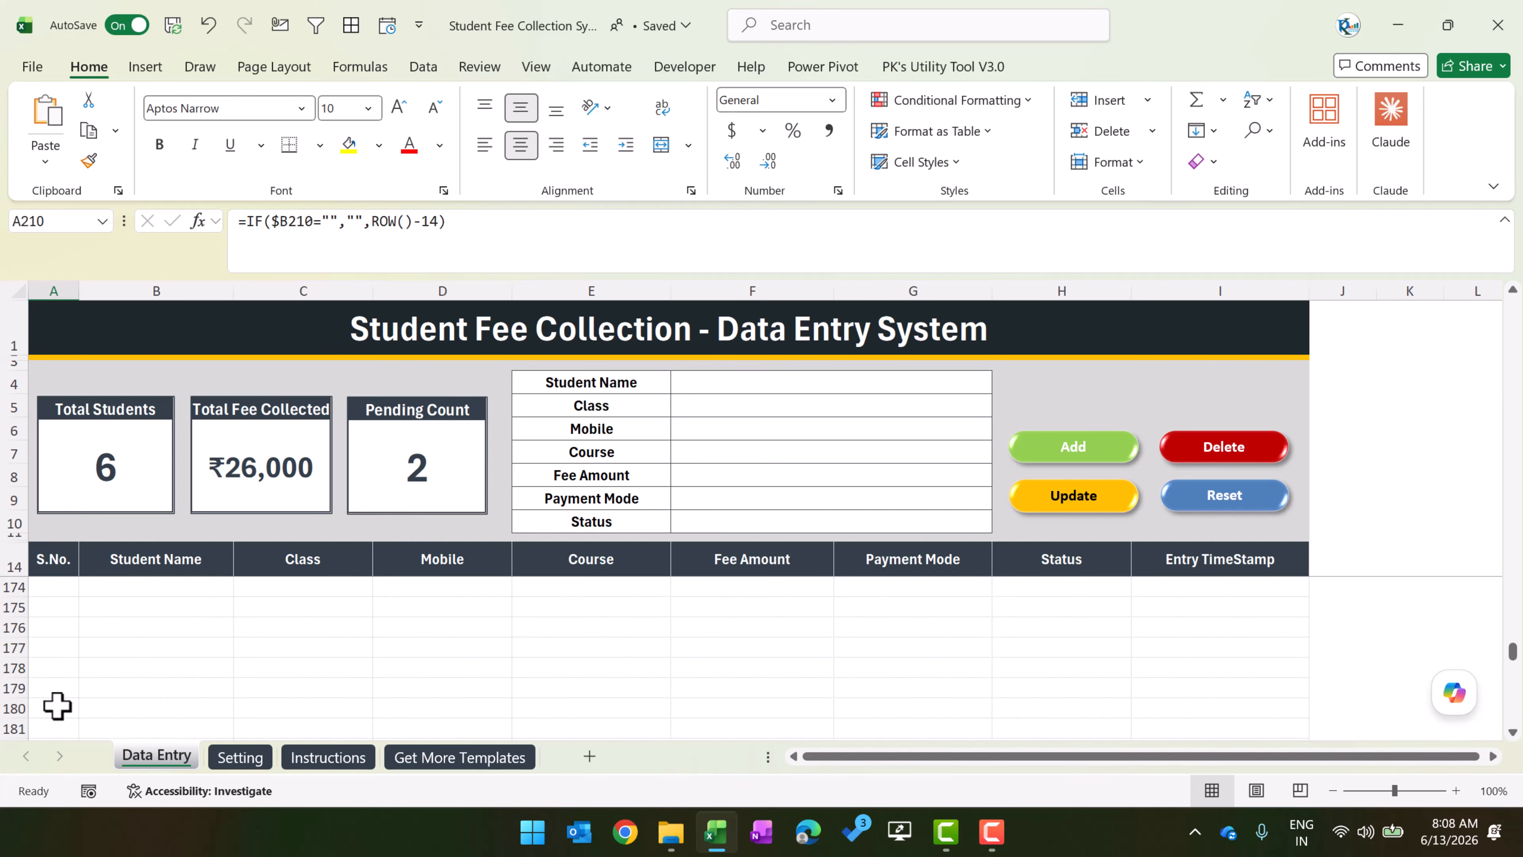
scroll(62, 601, "up", 1)
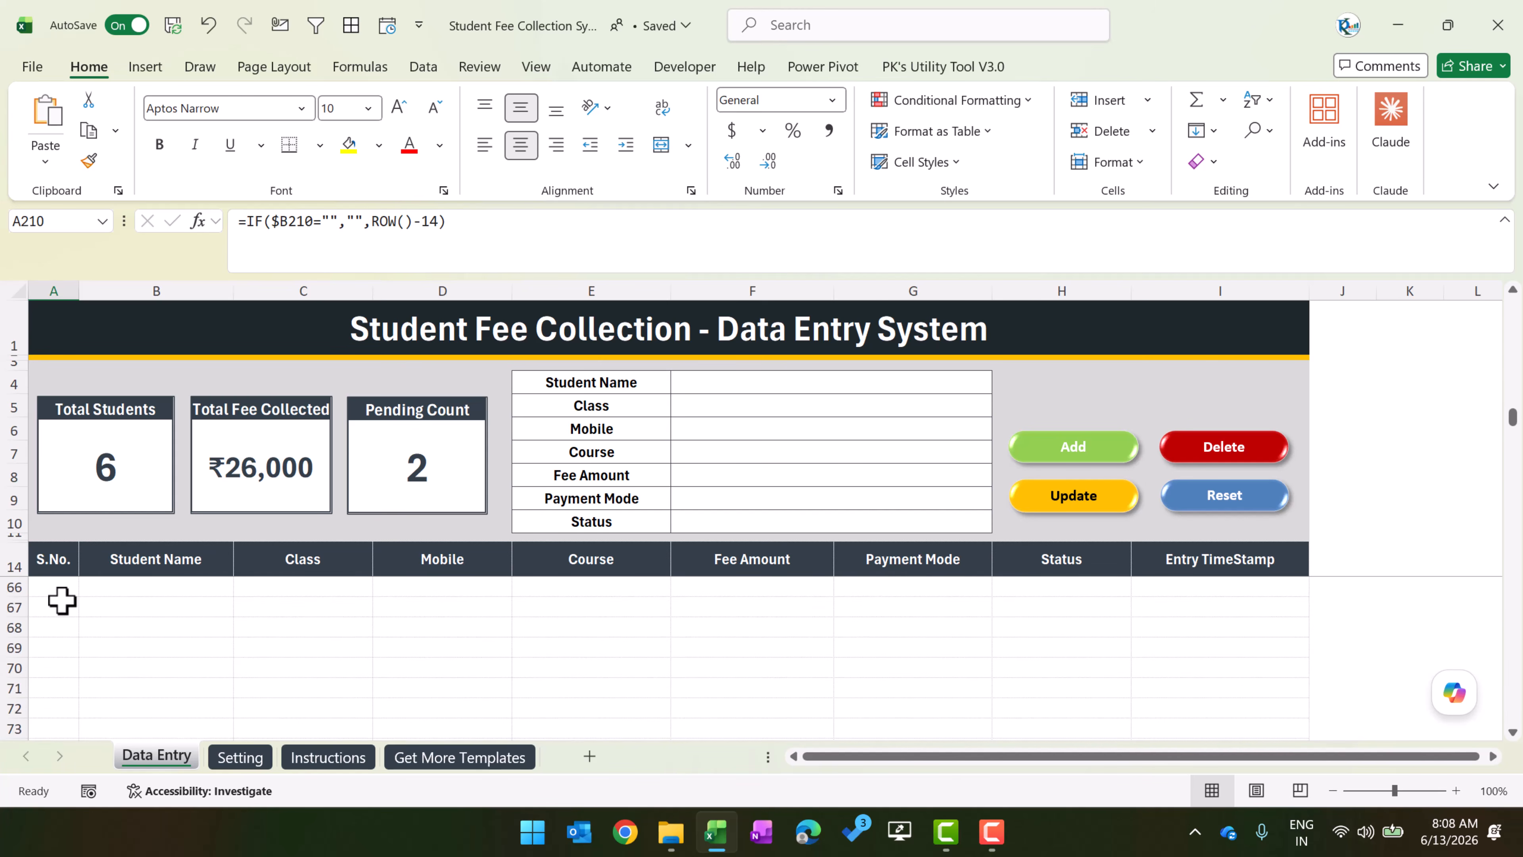
key("ctrl+BackSpace")
key("ctrl+Up")
key("Down")
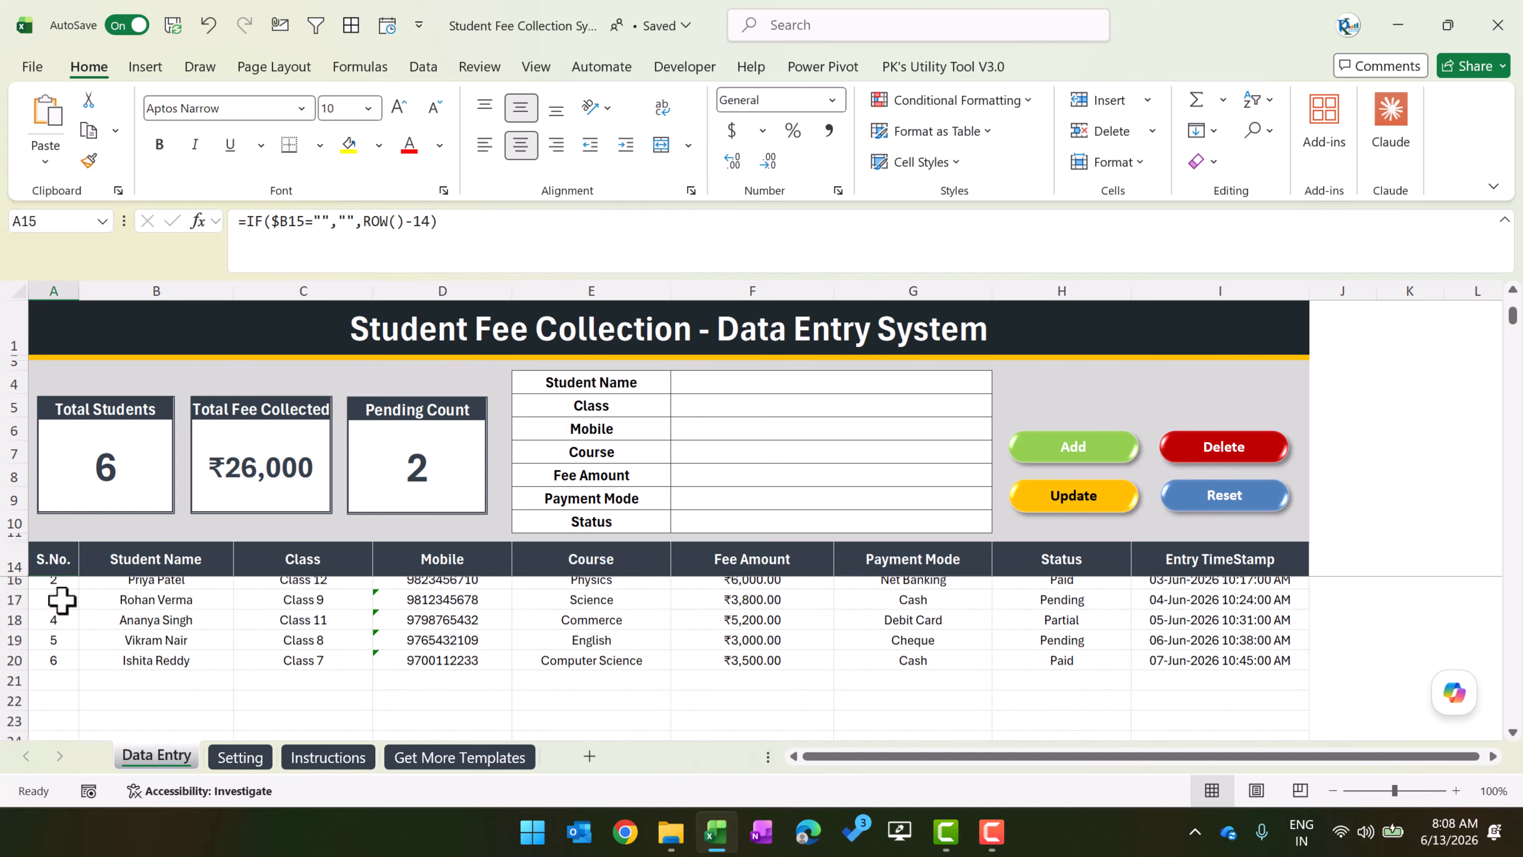
key("Up")
key("Down")
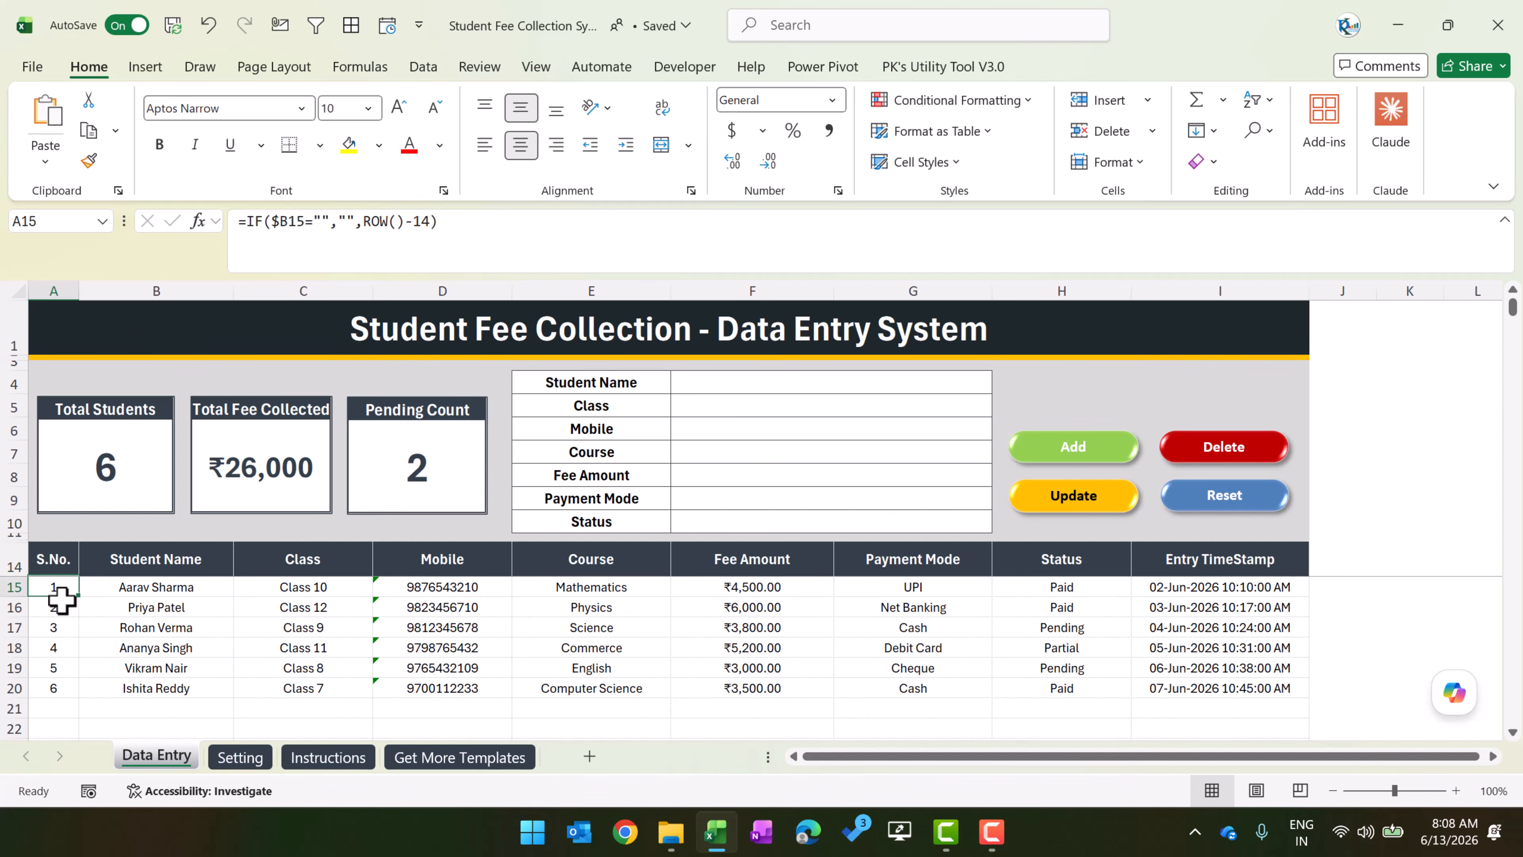
- Collapse the formula bar and open the Module1 code in the Visual Basic editor
left_click(1505, 221)
left_click(583, 543)
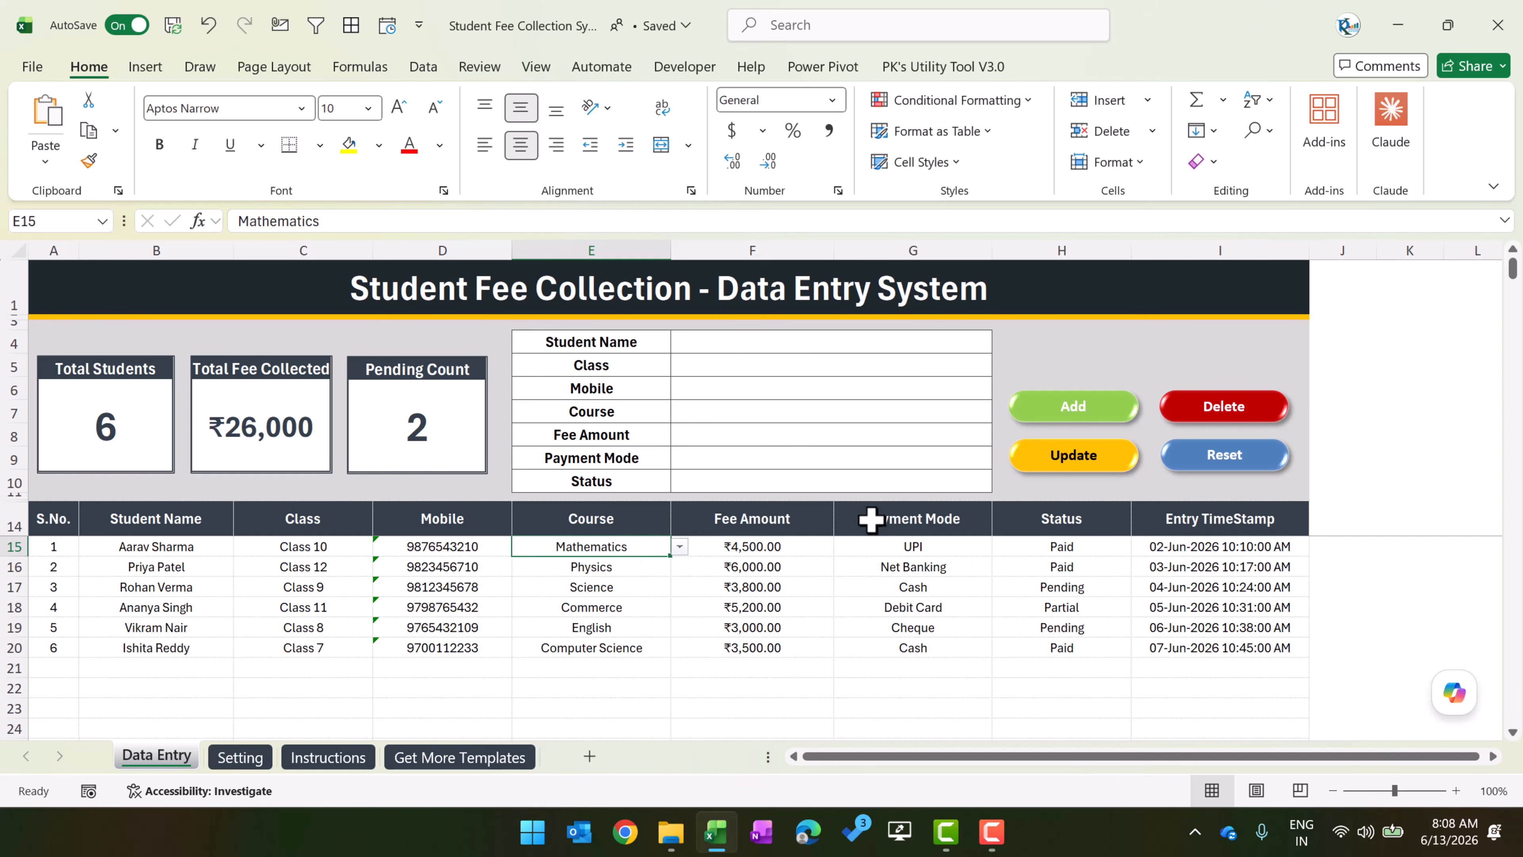
left_click(678, 74)
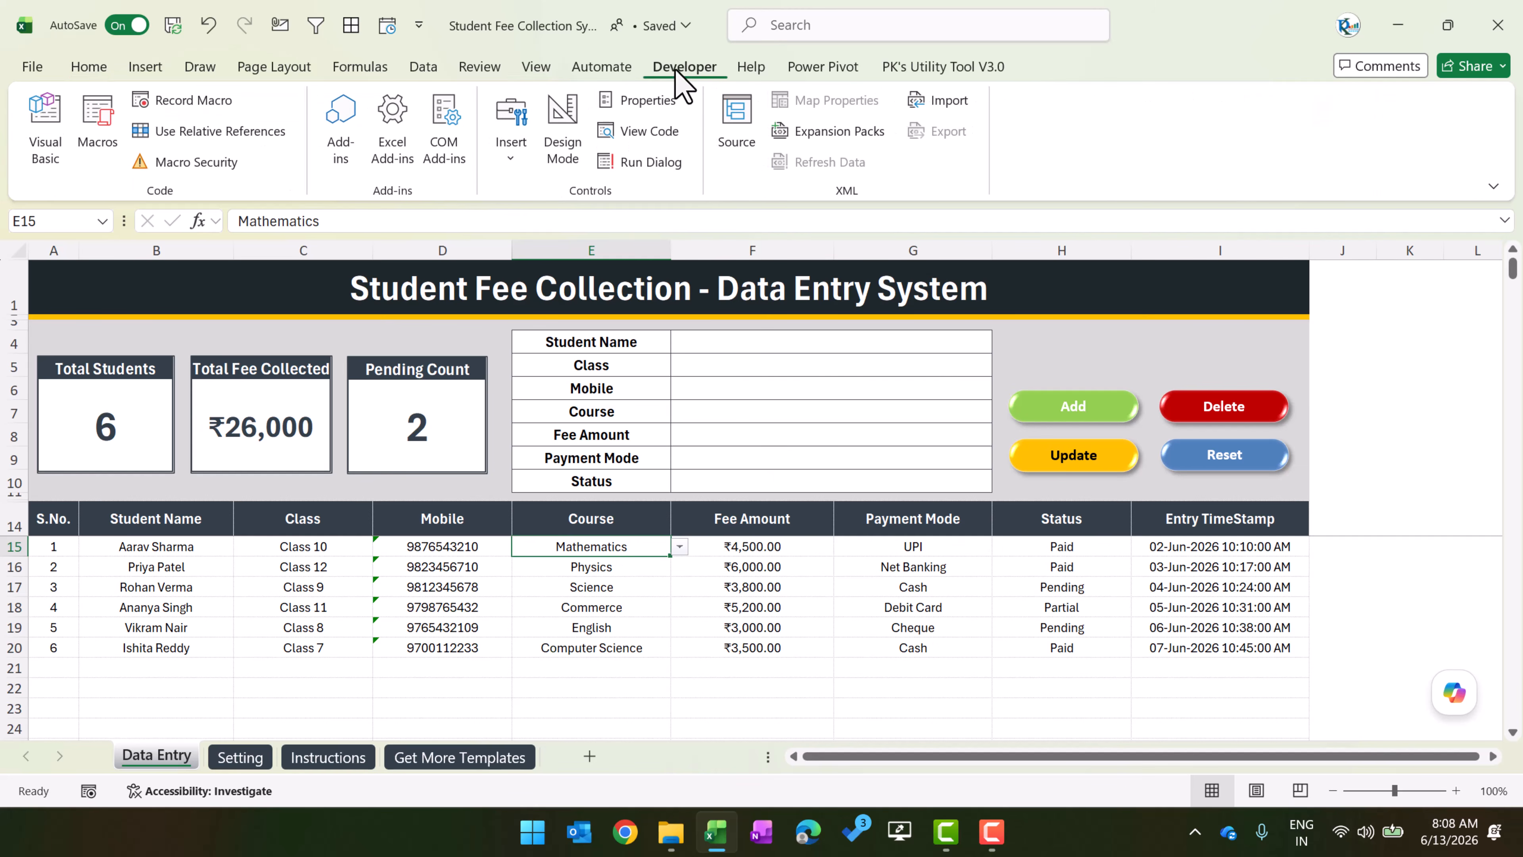
left_click(53, 147)
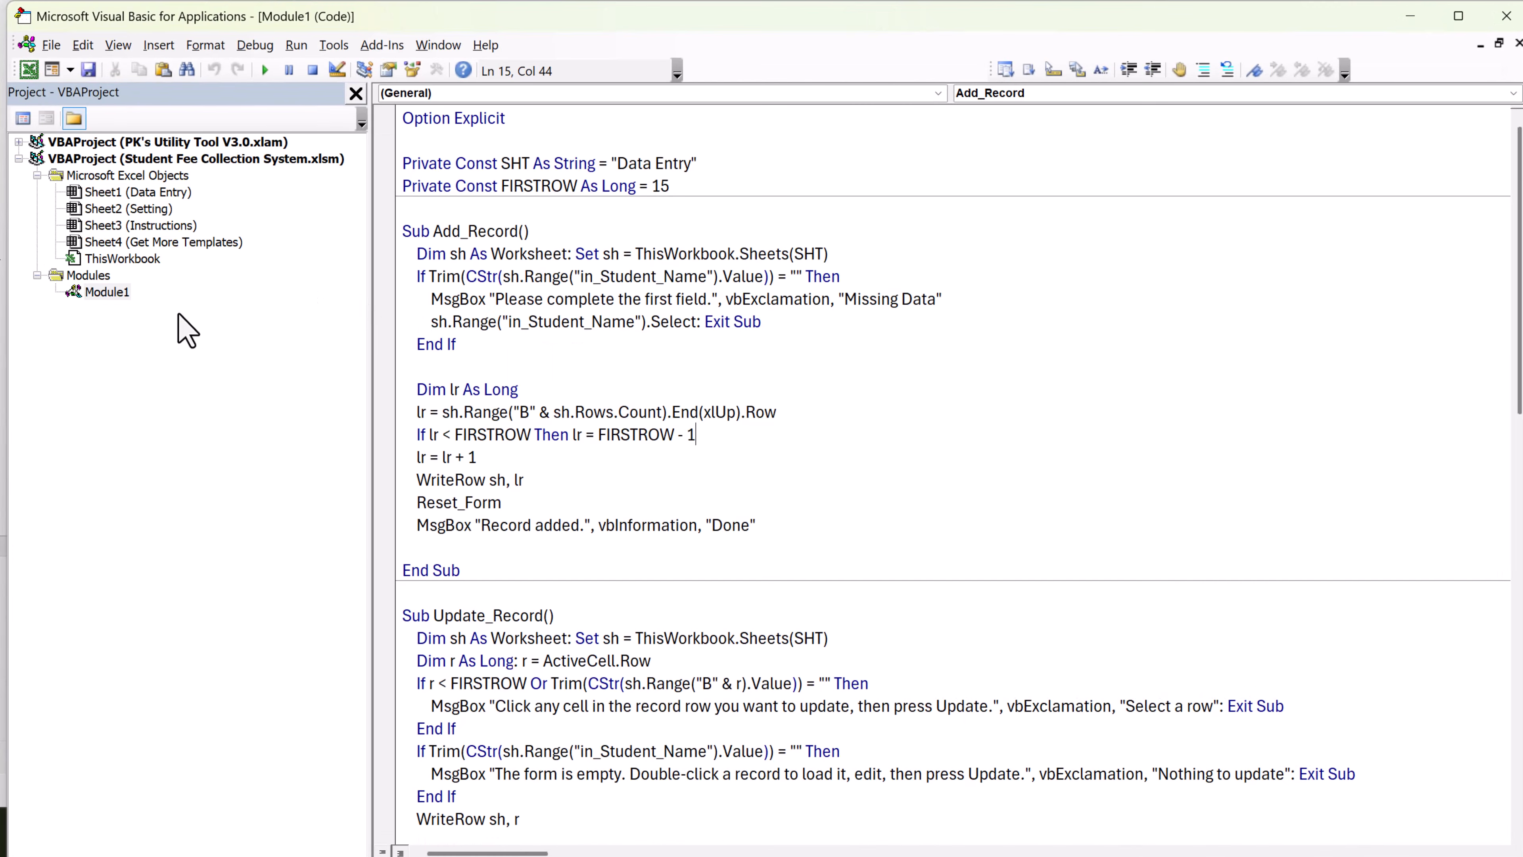
double_click(106, 293)
- Check the form's action buttons on the worksheet, and review the SHT constant and Add_Record procedure name in Module1
left_click(1409, 17)
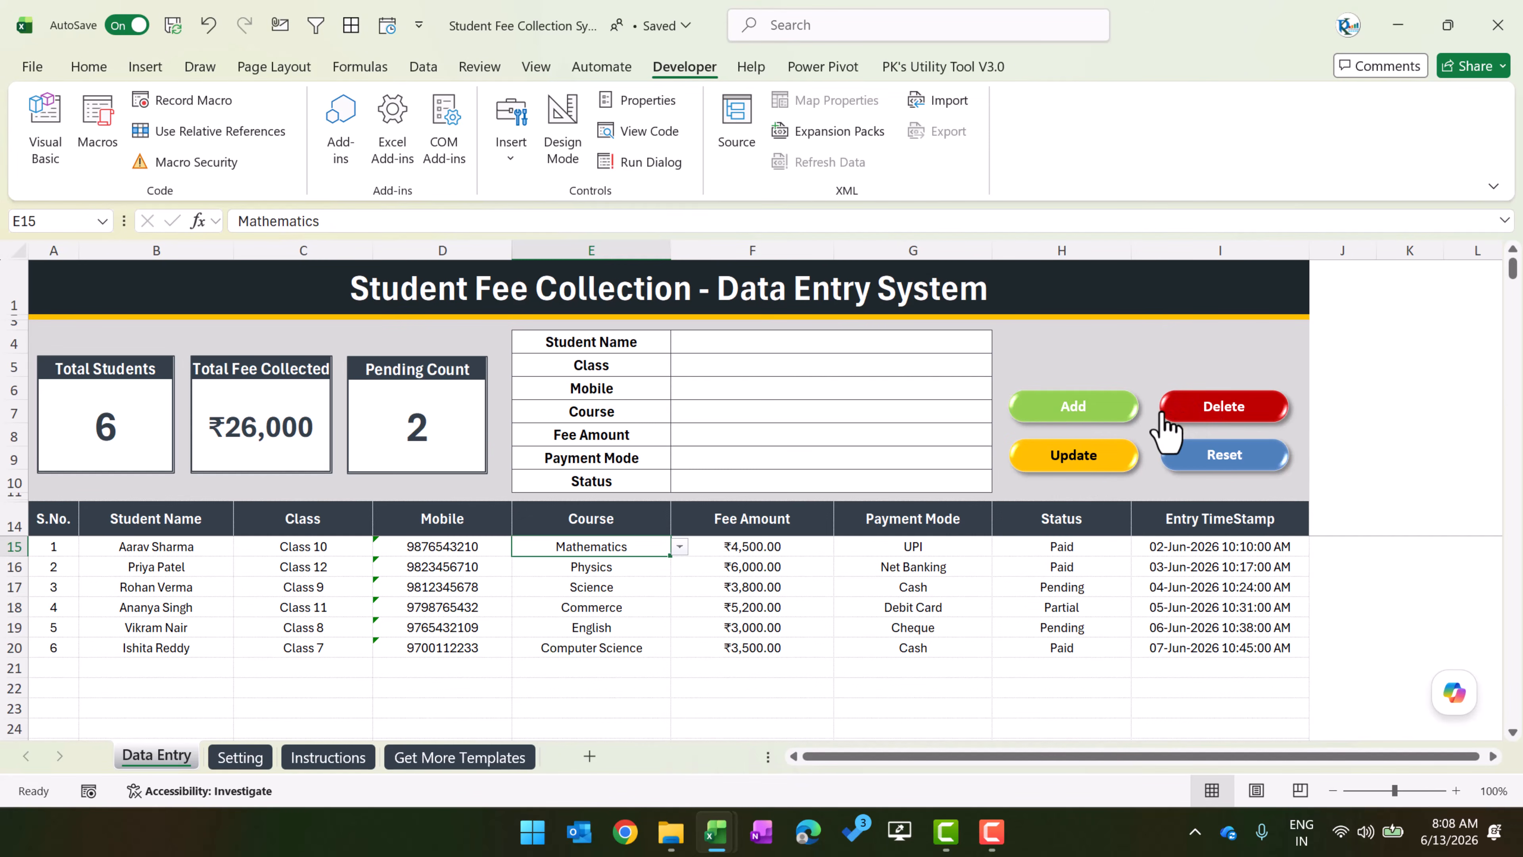
left_click(46, 129)
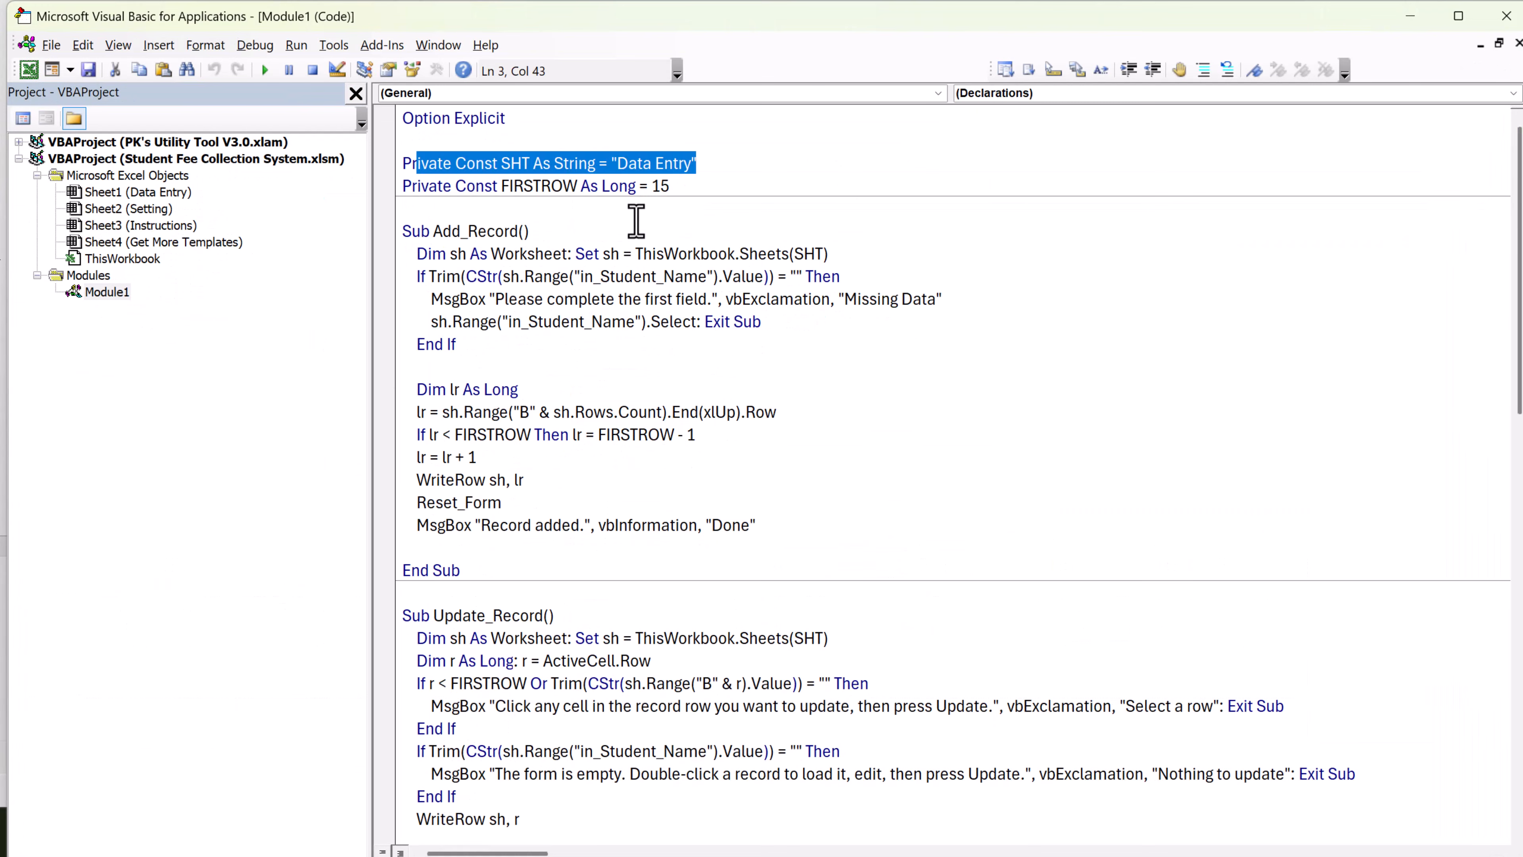
left_click(637, 222)
left_click_drag(433, 230, 551, 229)
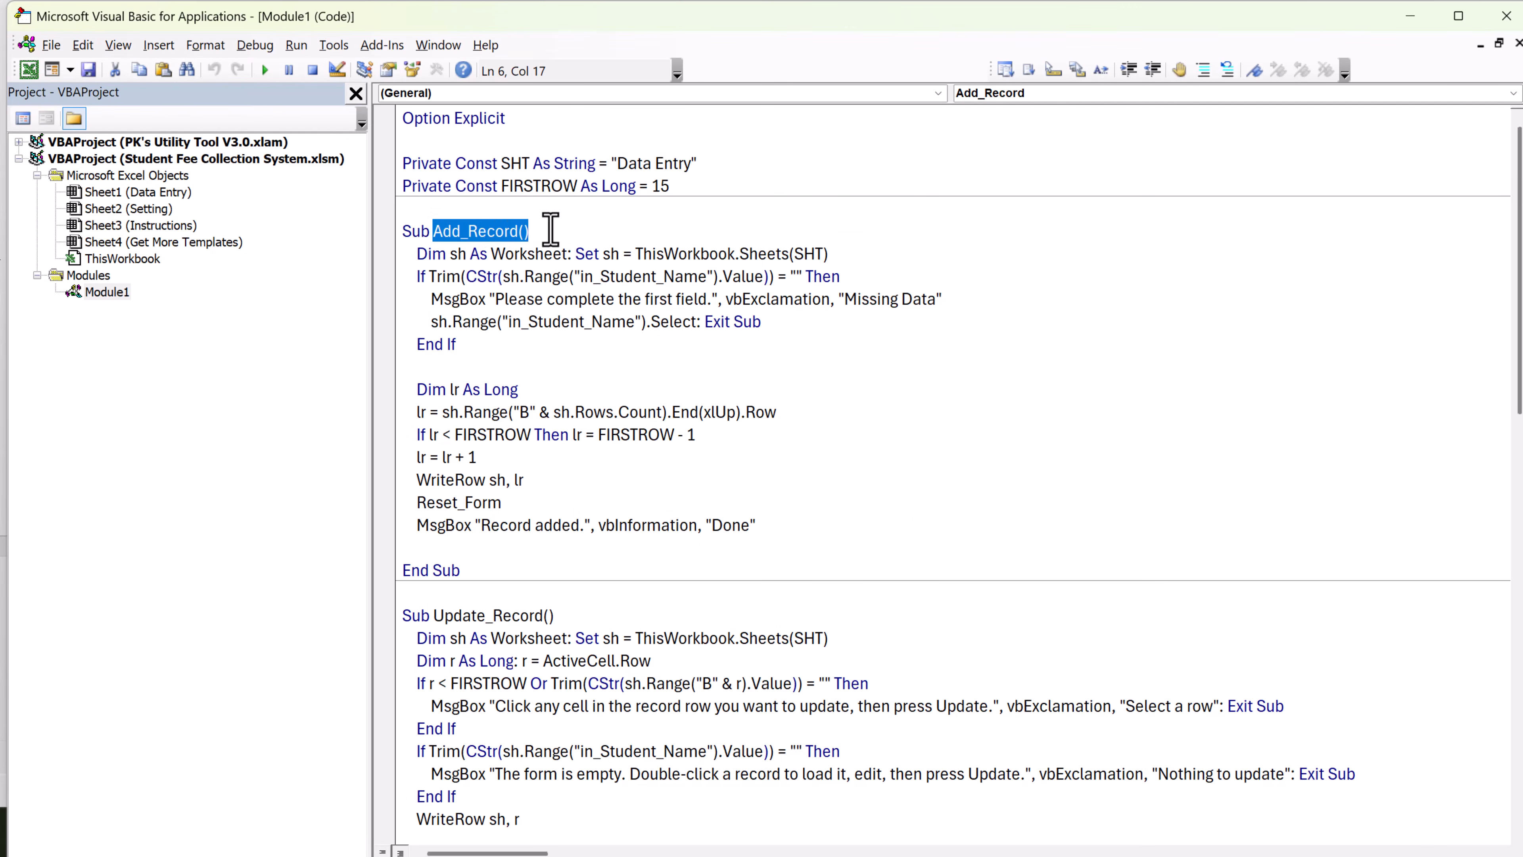
left_click_drag(456, 163, 686, 166)
left_click(719, 200)
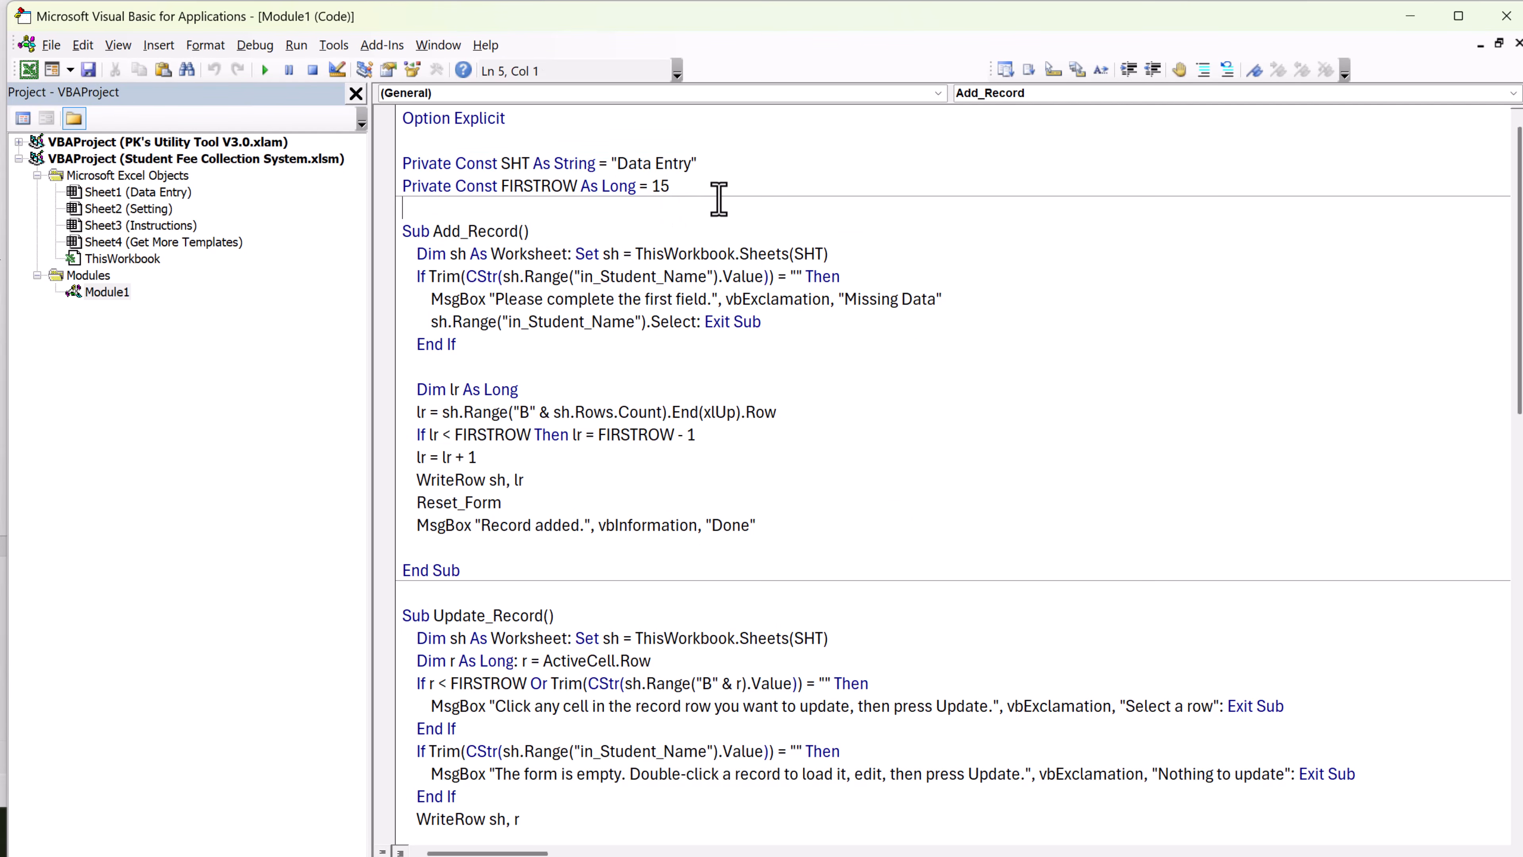
- Highlight the SHT and FIRSTROW constants in the code and select row 15 on the Data Entry sheet for comparison
double_click(518, 163)
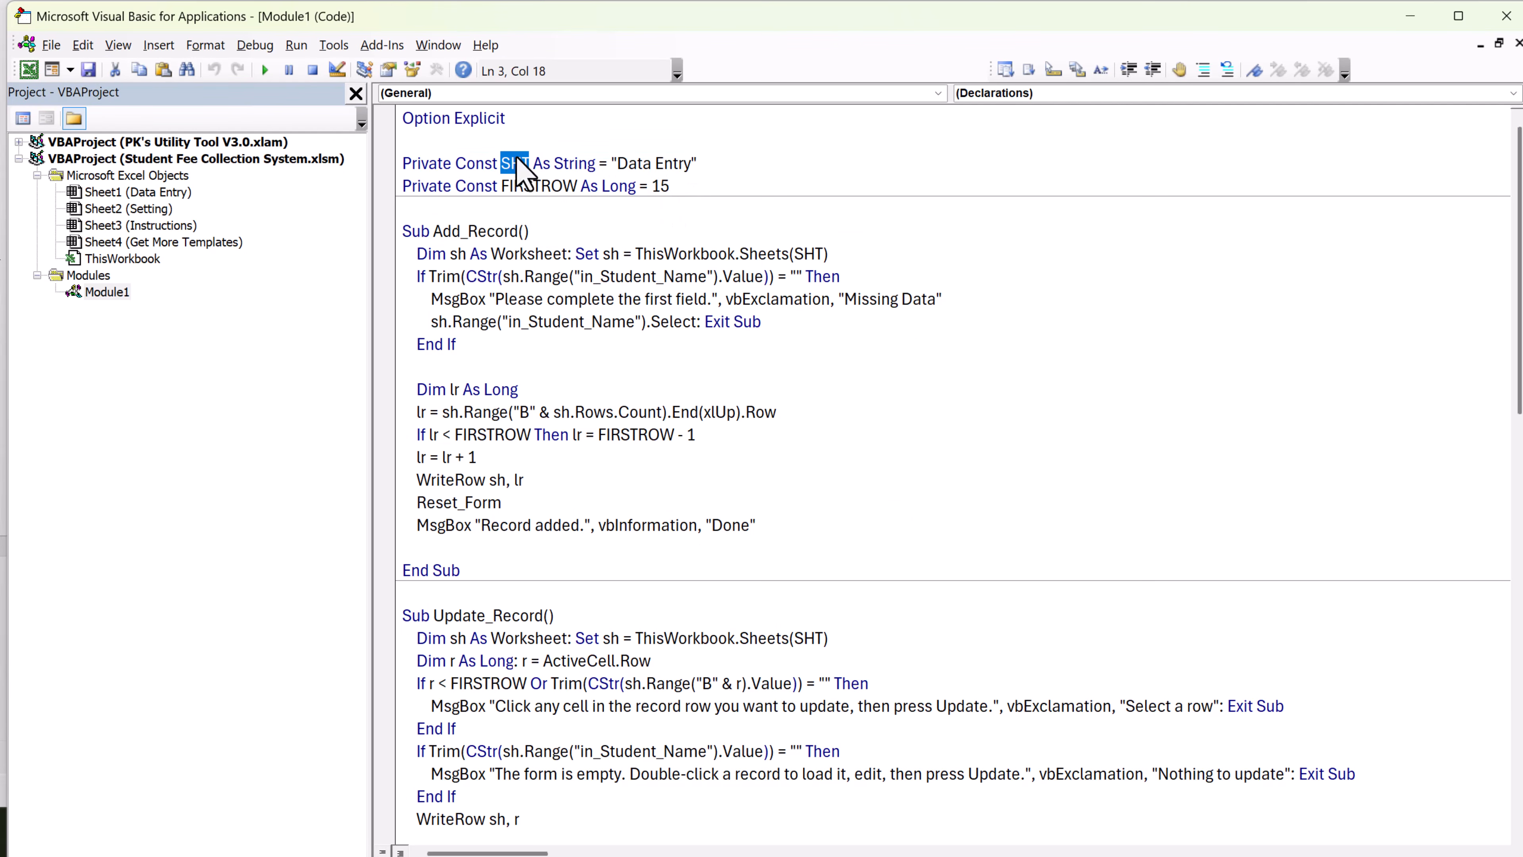
double_click(522, 186)
left_click_drag(732, 186, 519, 186)
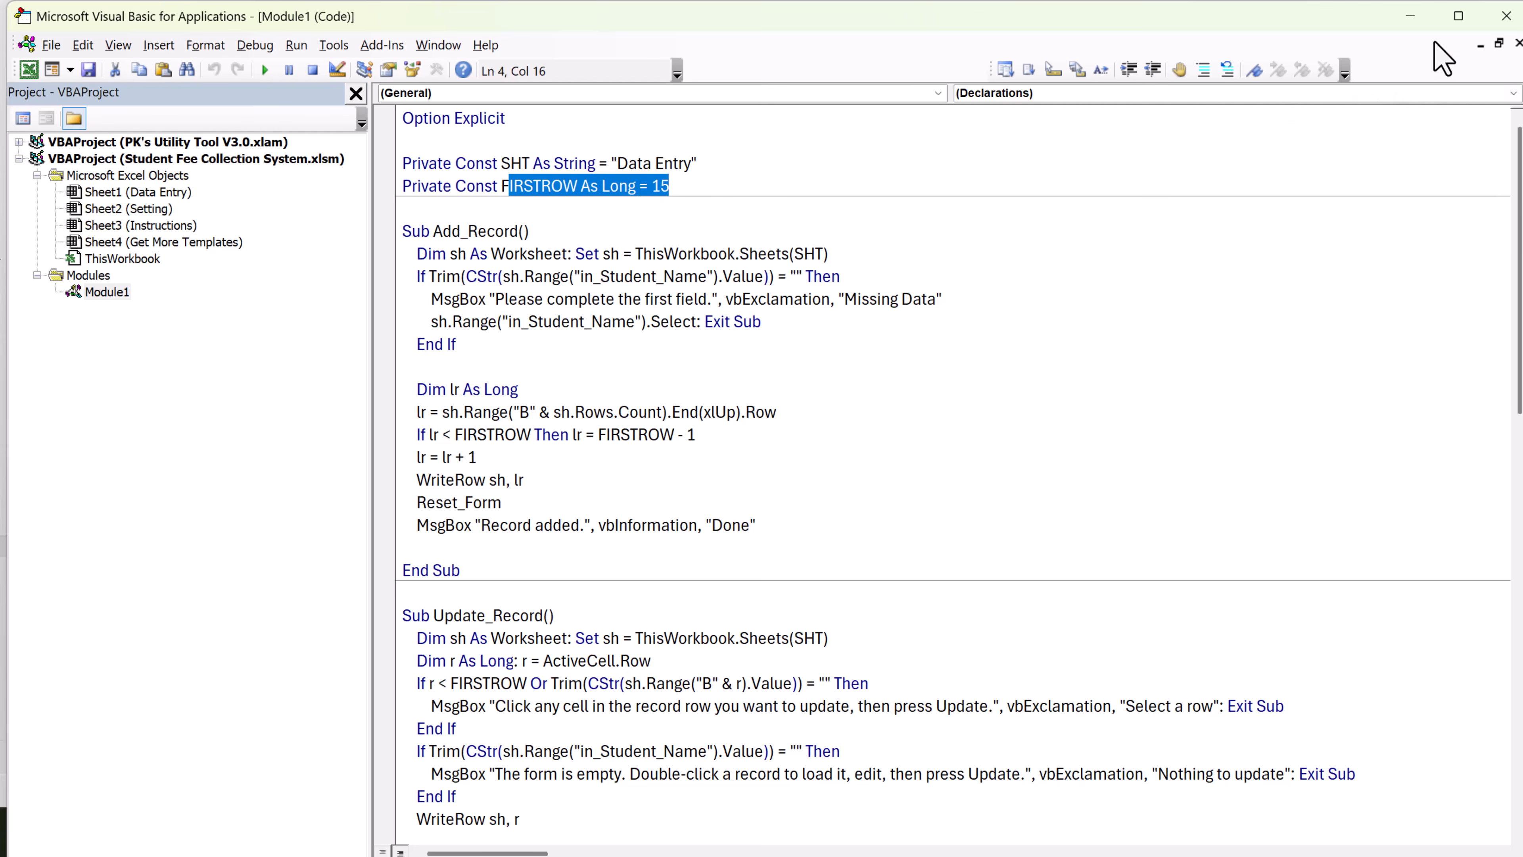
key("alt+F11")
left_click(9, 545)
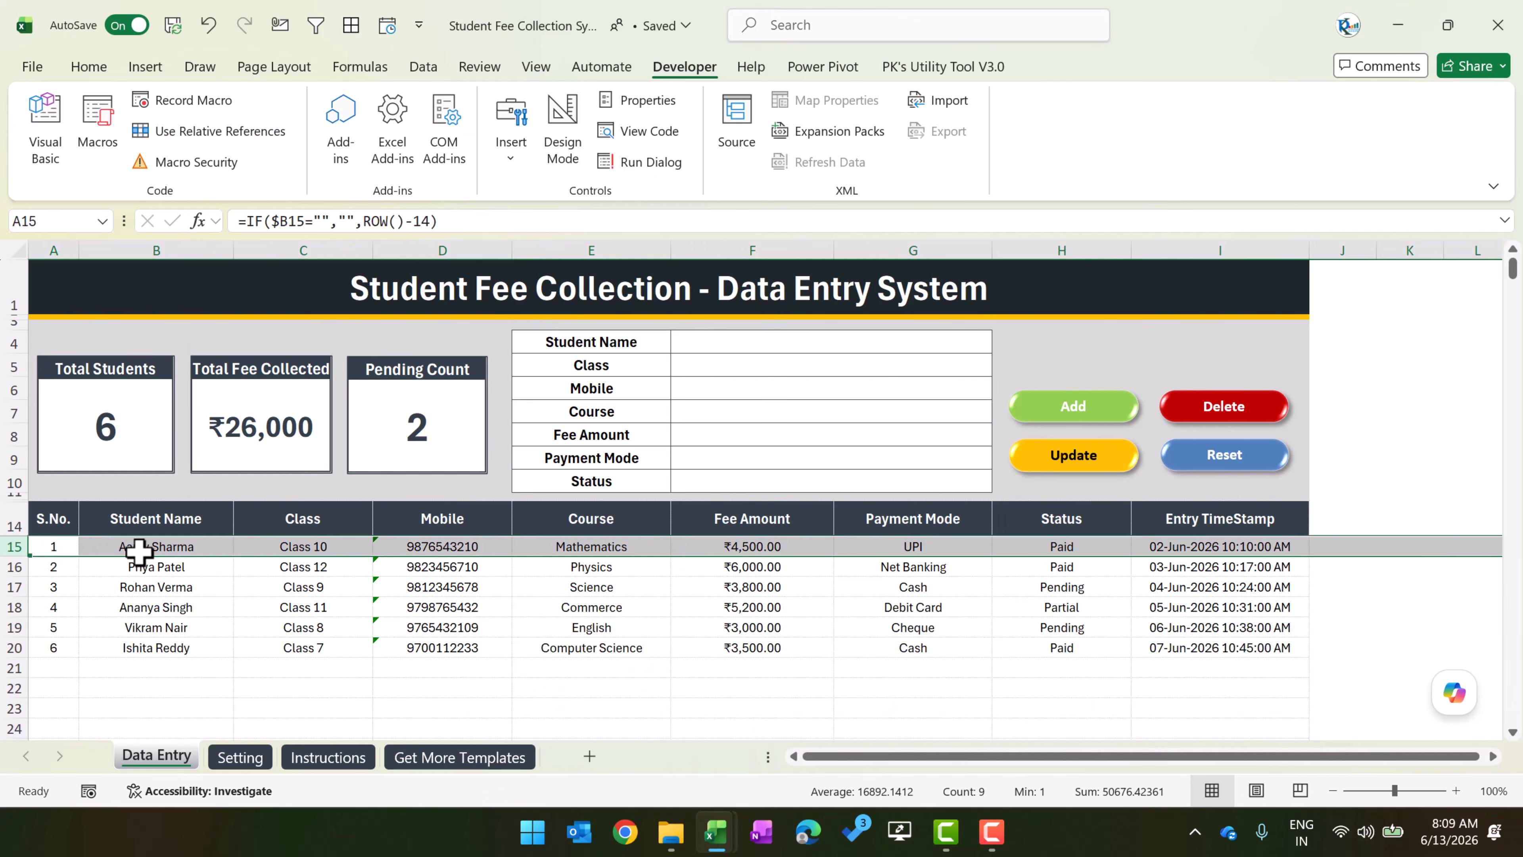
- Return to Module1 and highlight the values assigned to the SHT and FIRSTROW constants
left_click(30, 141)
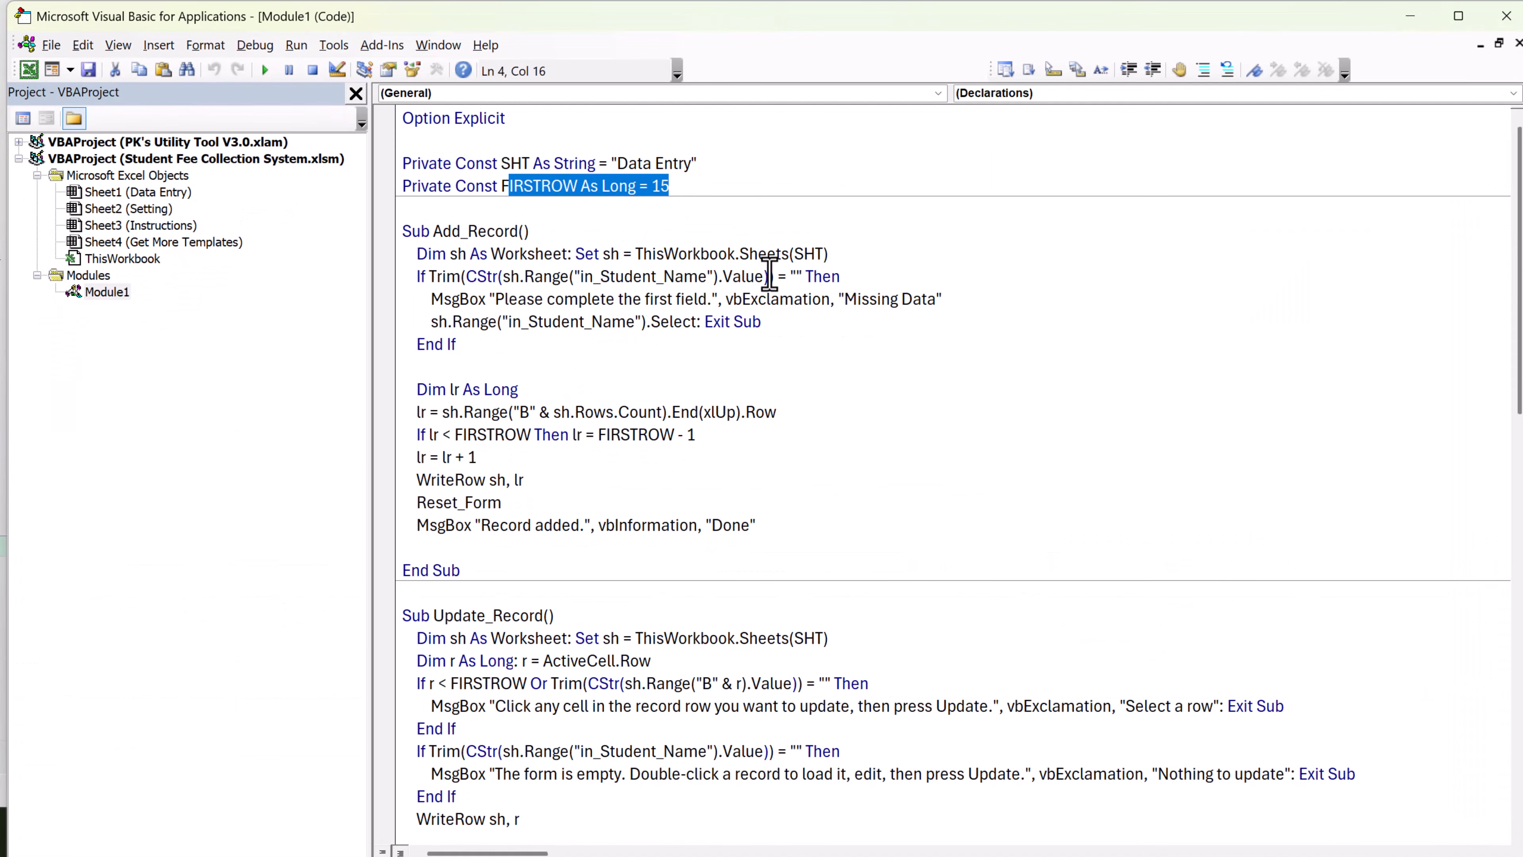
left_click(657, 204)
left_click_drag(626, 162, 694, 163)
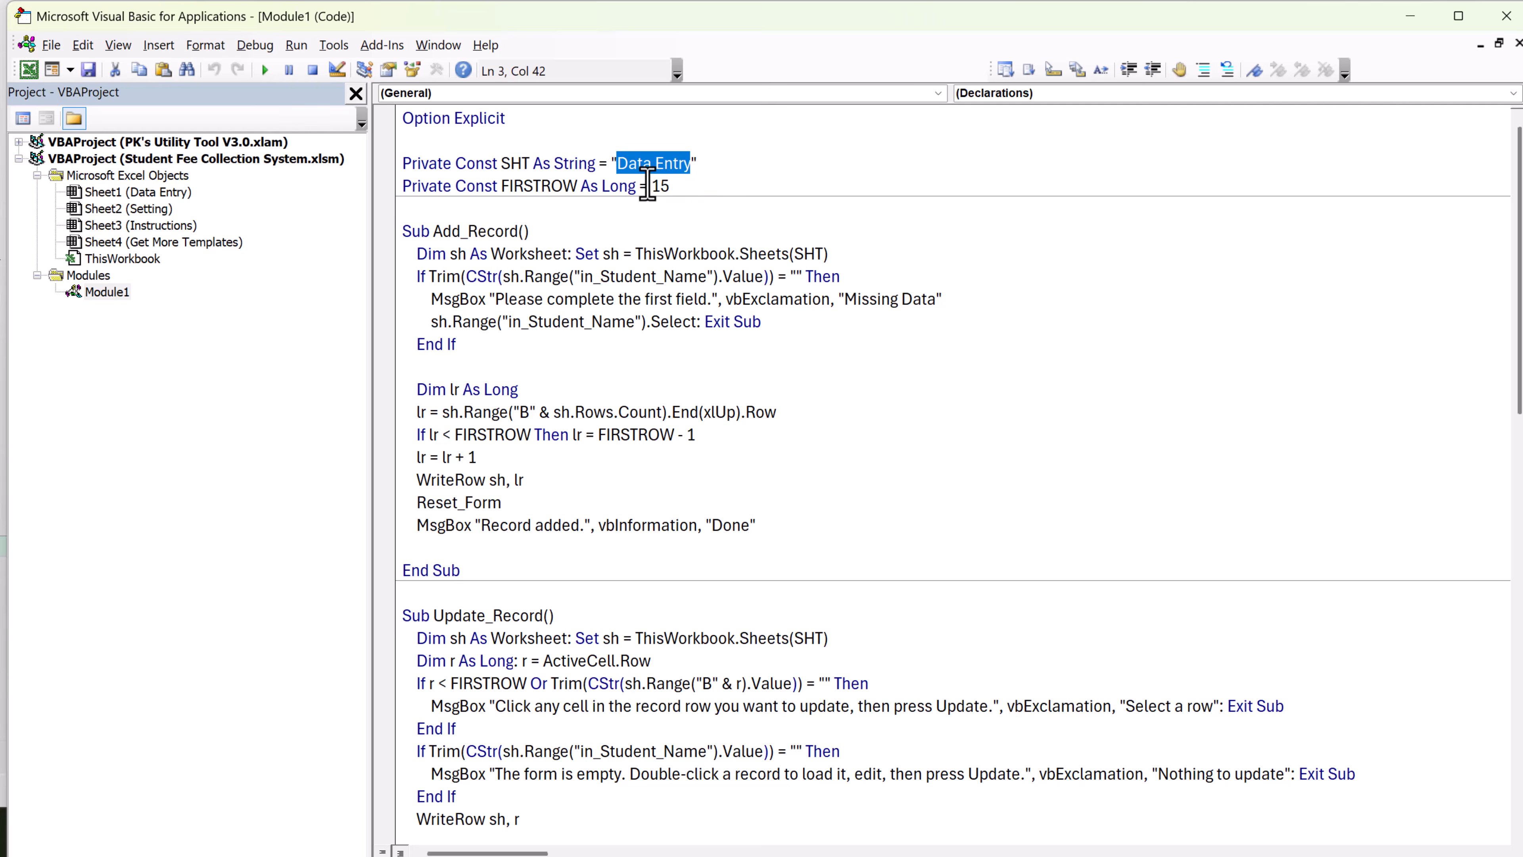
left_click(674, 187)
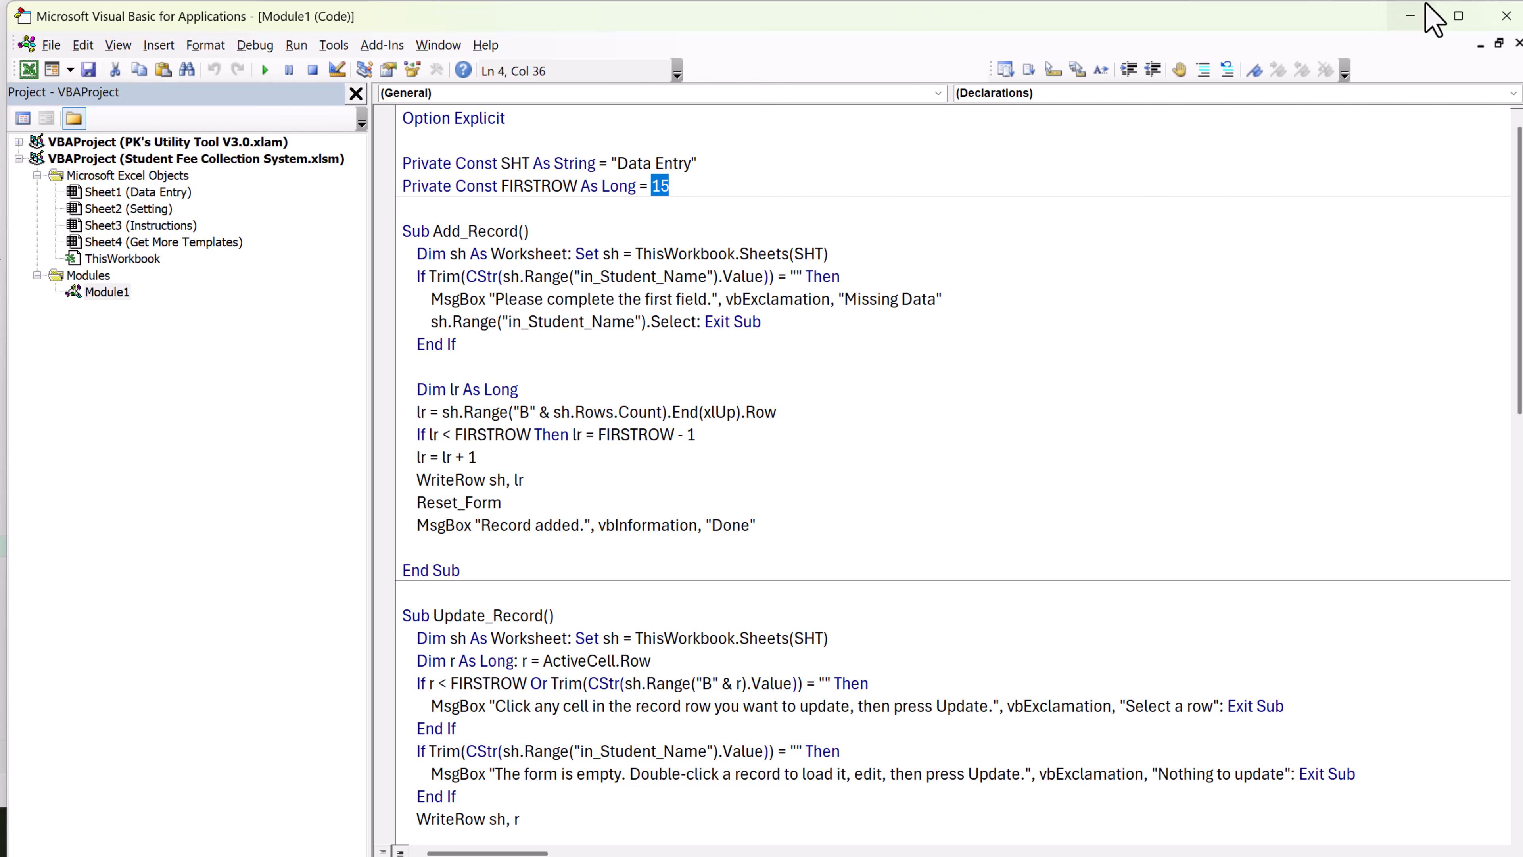
- Switch to the worksheet and highlight header row 14 and the entry form from Student Name to Status
left_click(1410, 16)
left_click(14, 517)
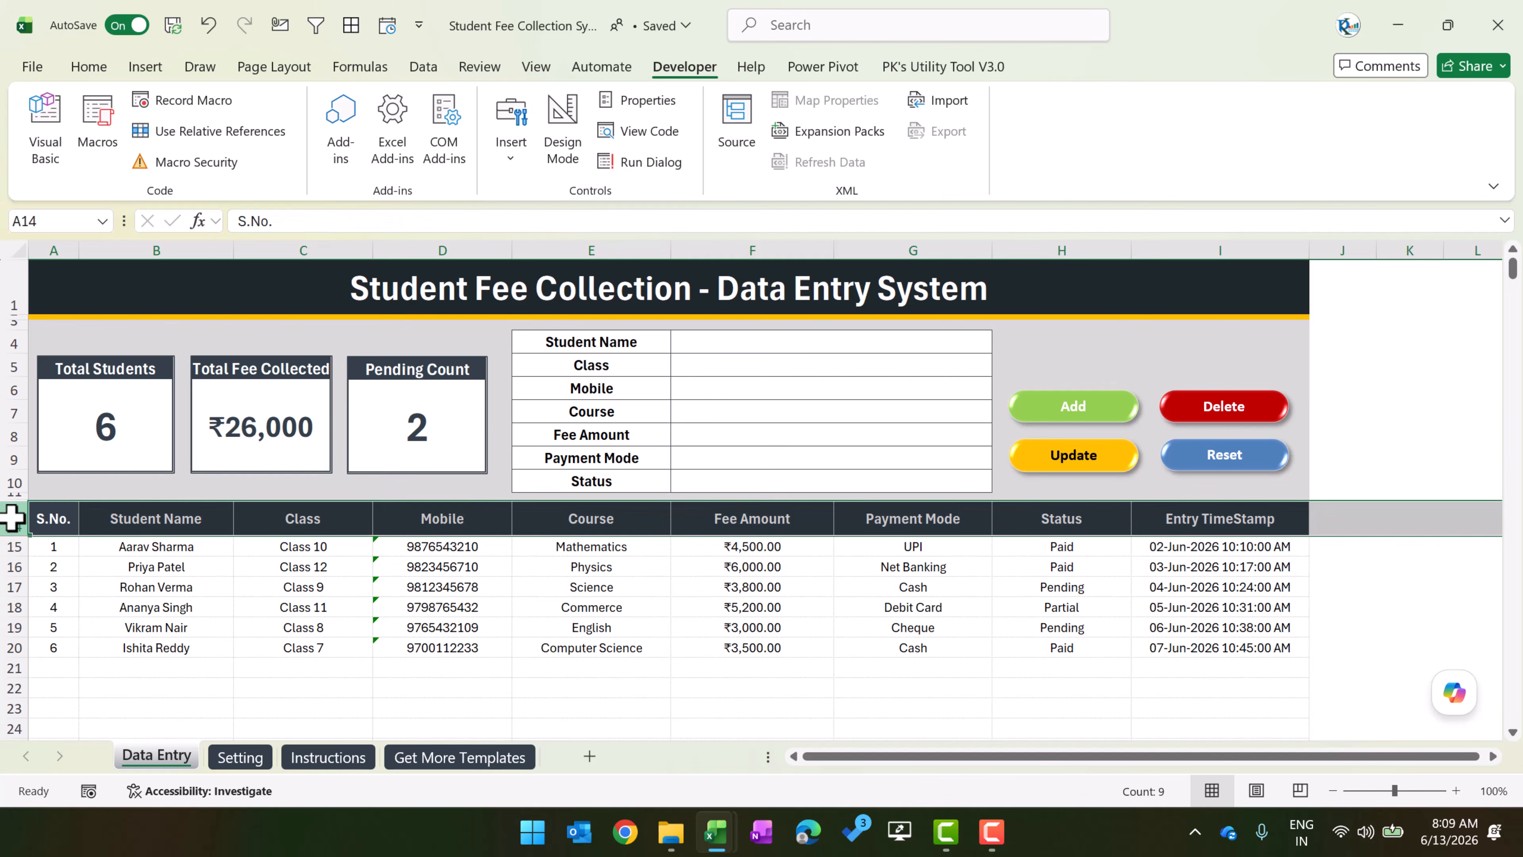
left_click_drag(612, 341, 854, 484)
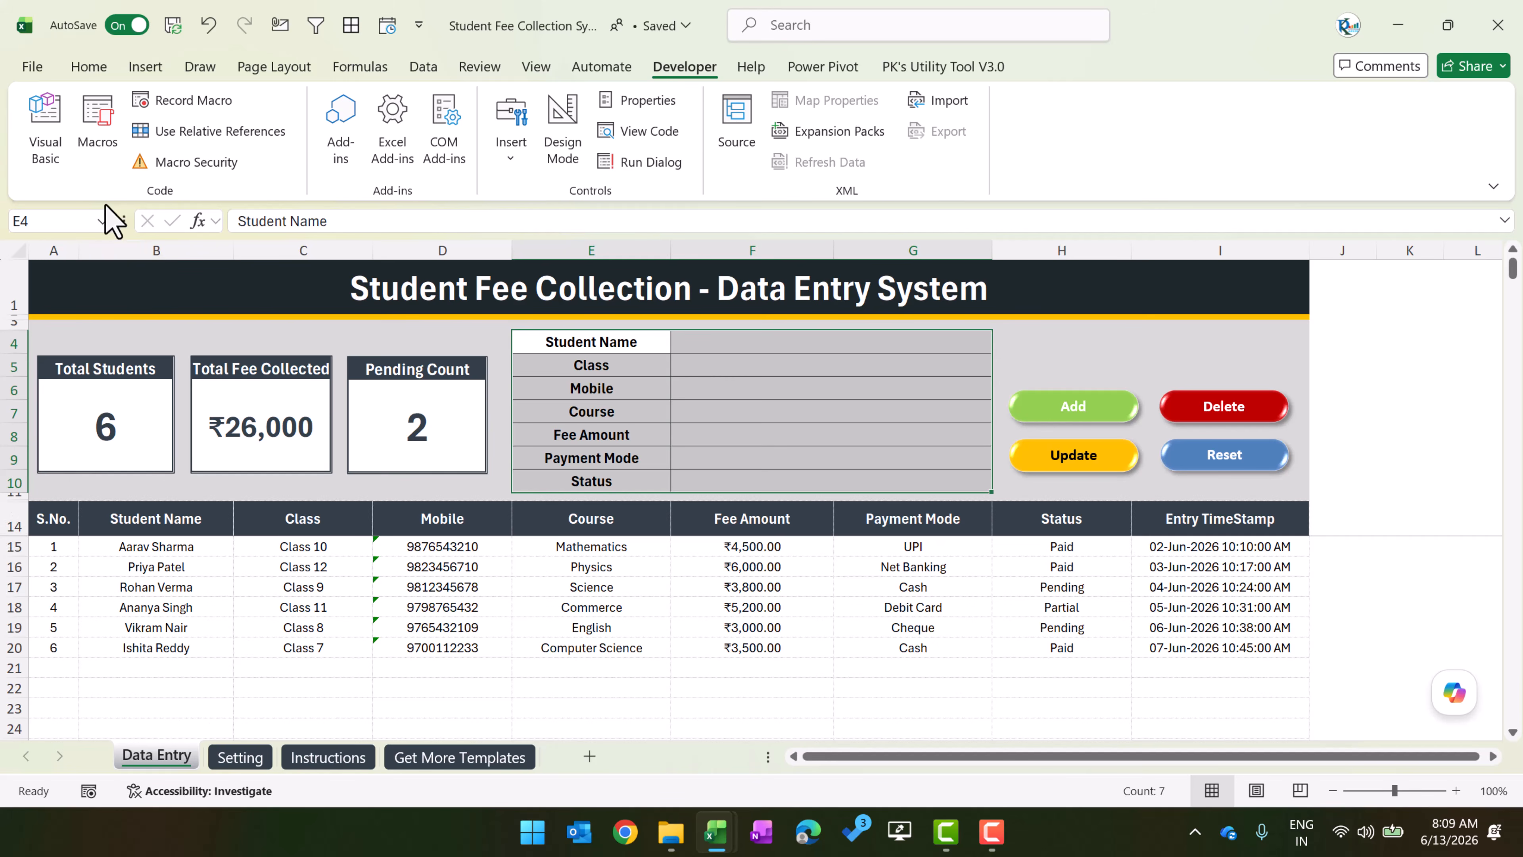
- Reopen the Visual Basic editor and highlight the whole Add_Record procedure and its name
left_click(42, 121)
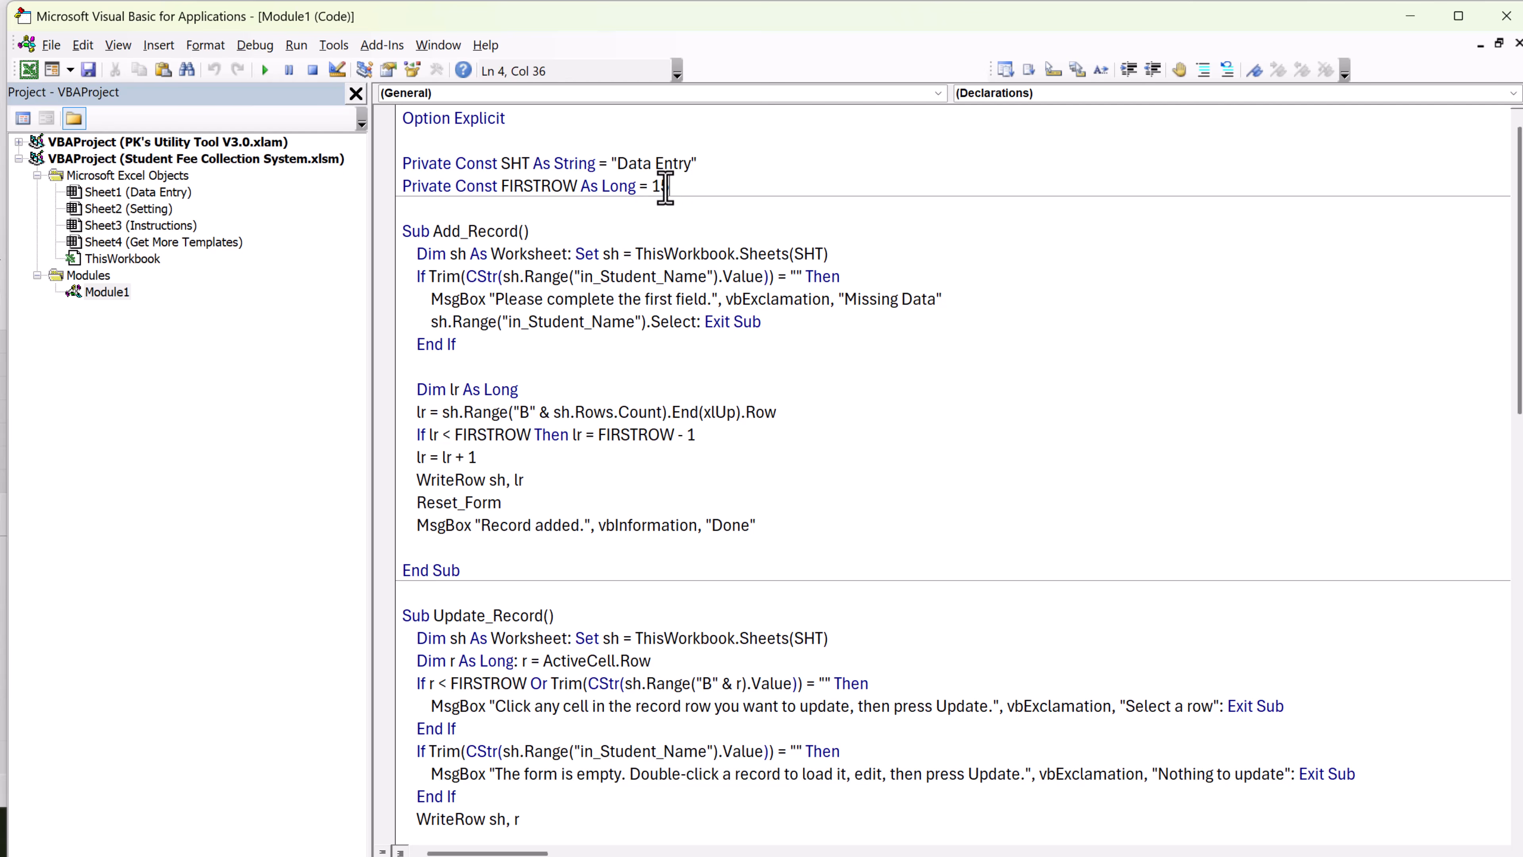
left_click_drag(422, 231, 507, 567)
left_click(592, 510)
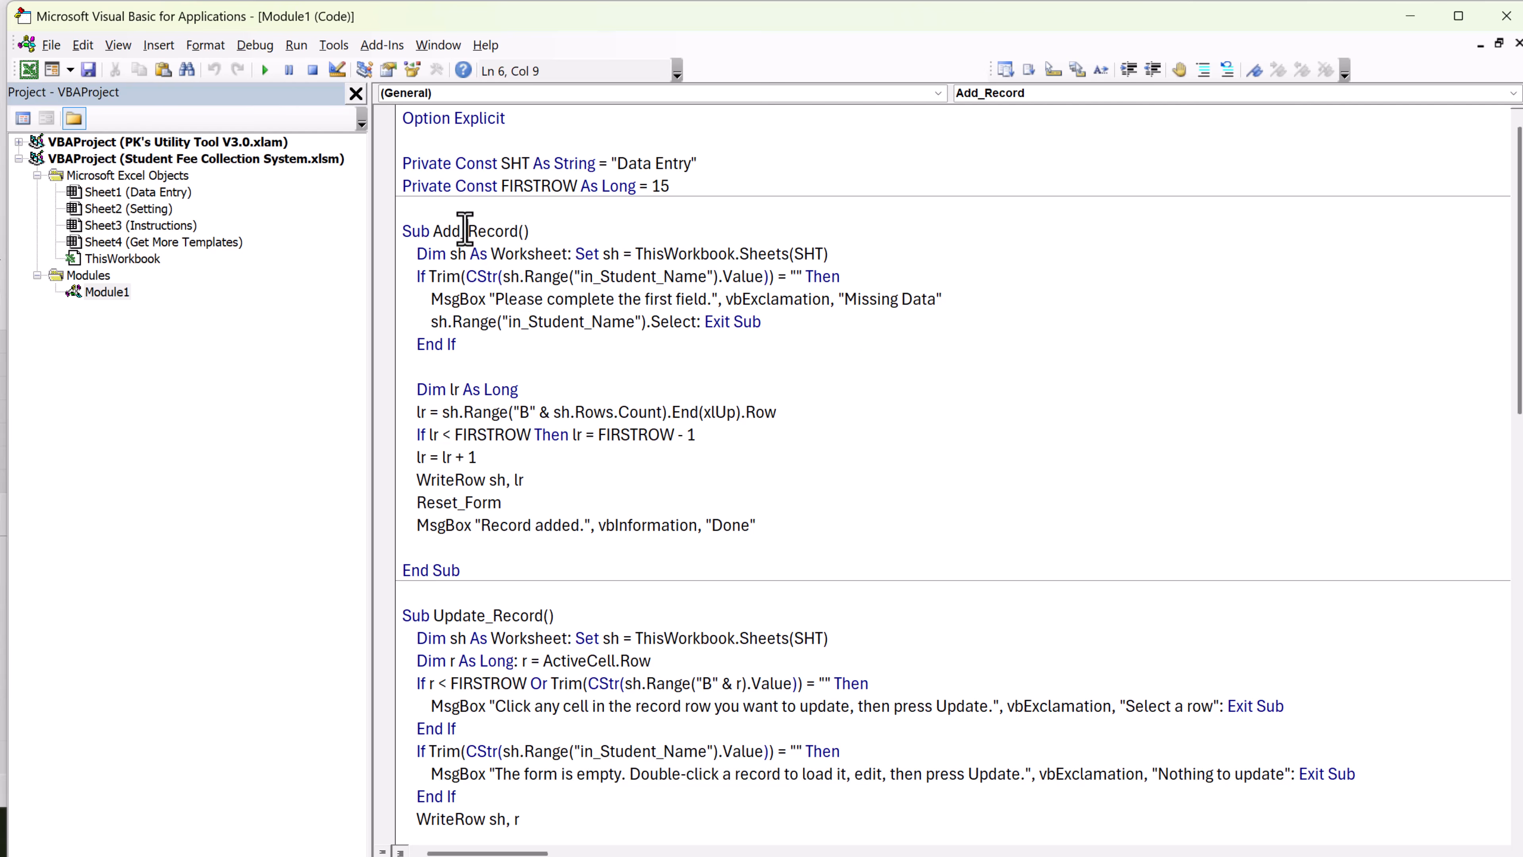
left_click_drag(467, 231, 528, 231)
left_click(735, 363)
- Highlight the worksheet declaration line in Add_Record and the SHT constant it references
left_click_drag(430, 254, 859, 254)
left_click(575, 282)
left_click(859, 254)
double_click(809, 253)
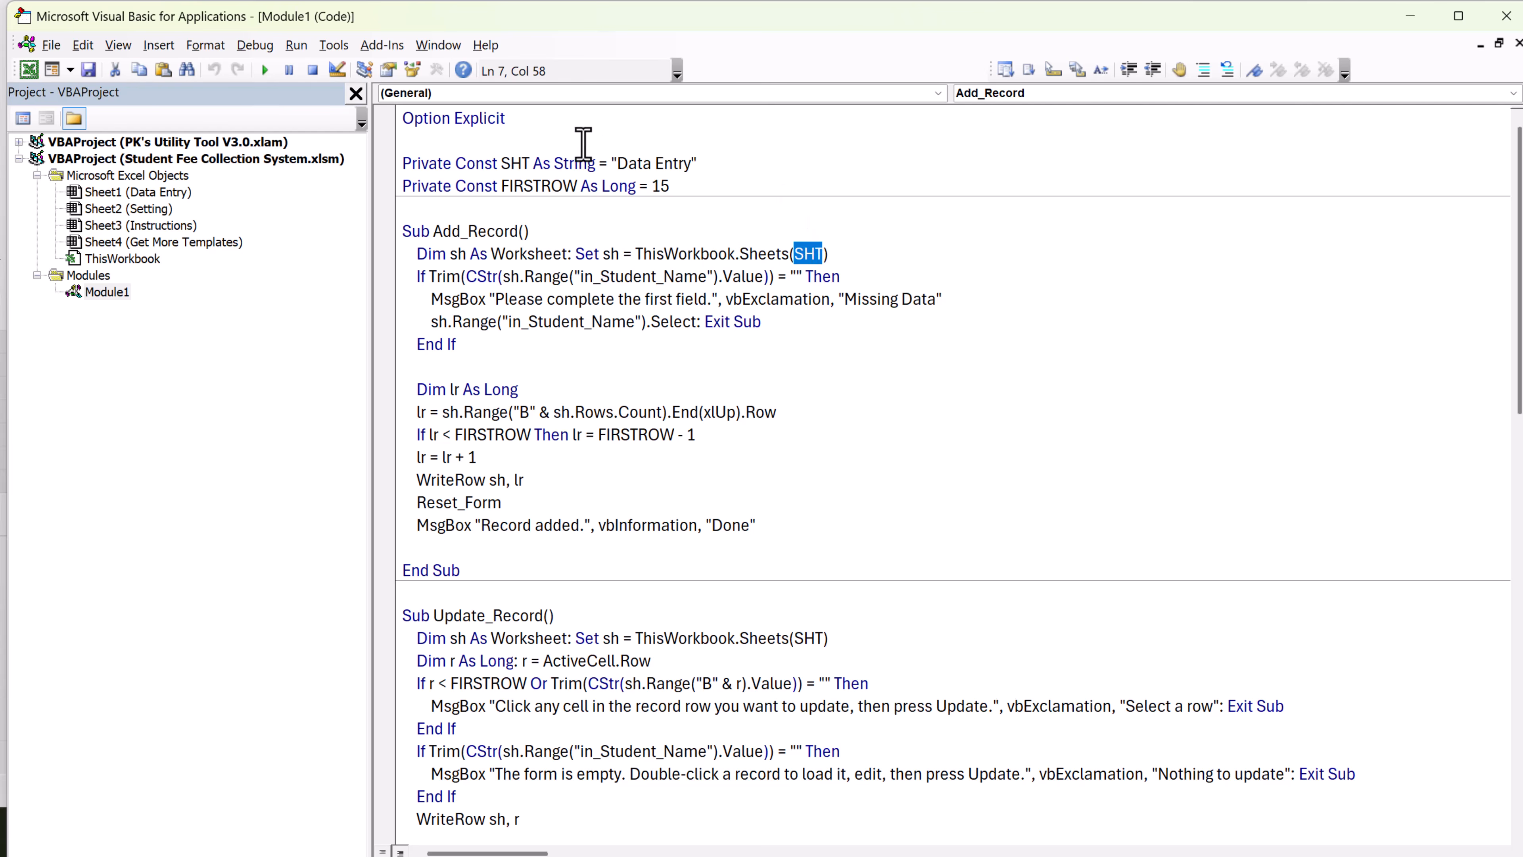
- Highlight the SHT constant with its "Data Entry" value and the worksheet declaration in Add_Record that uses it
double_click(516, 163)
left_click_drag(618, 163, 685, 163)
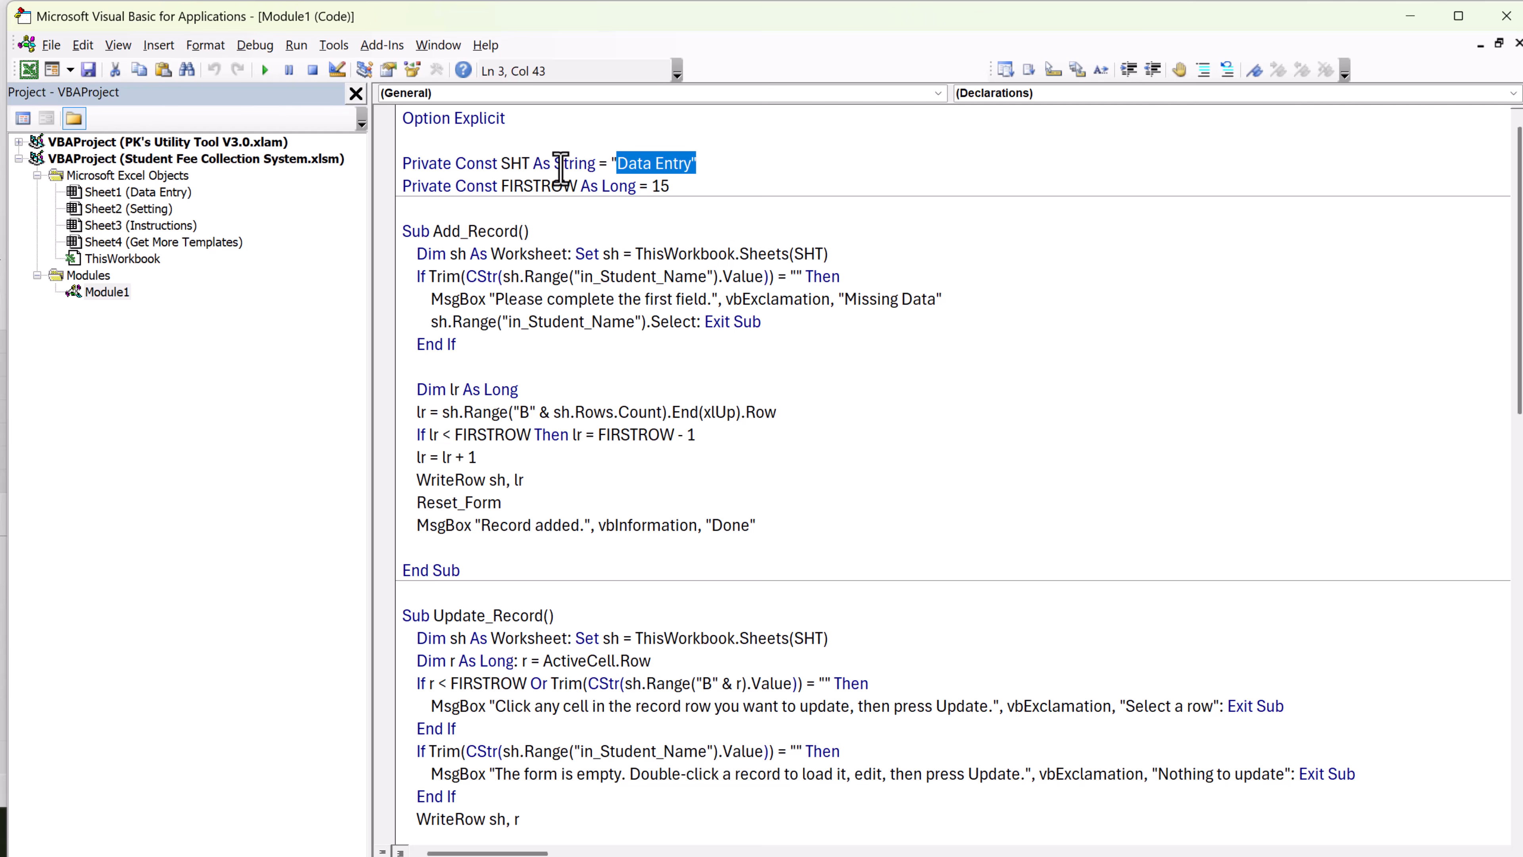
left_click(643, 164)
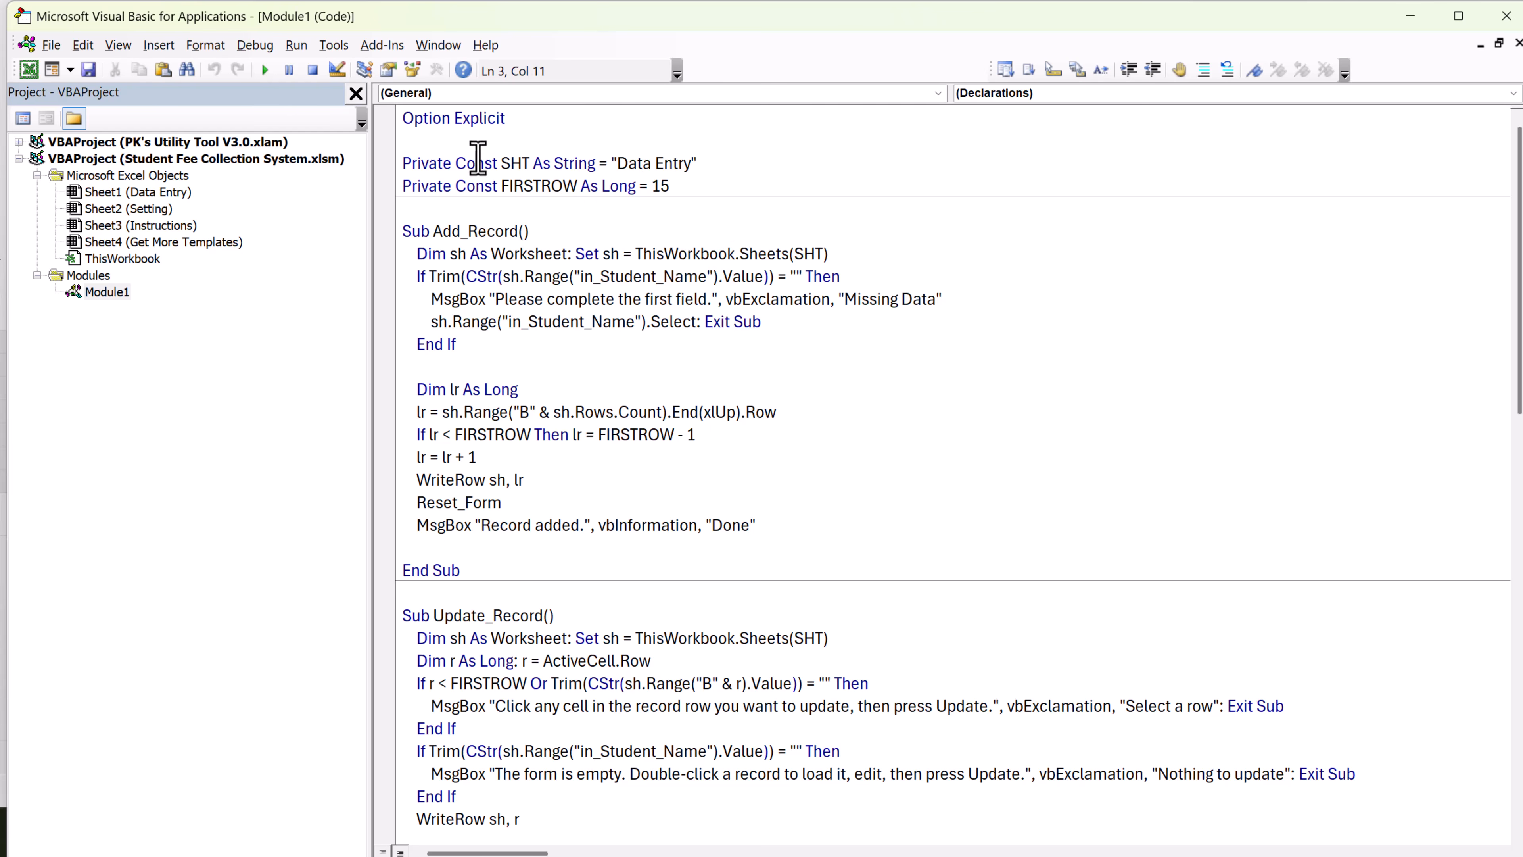
left_click_drag(474, 160, 724, 159)
left_click(734, 162)
left_click_drag(617, 160, 692, 161)
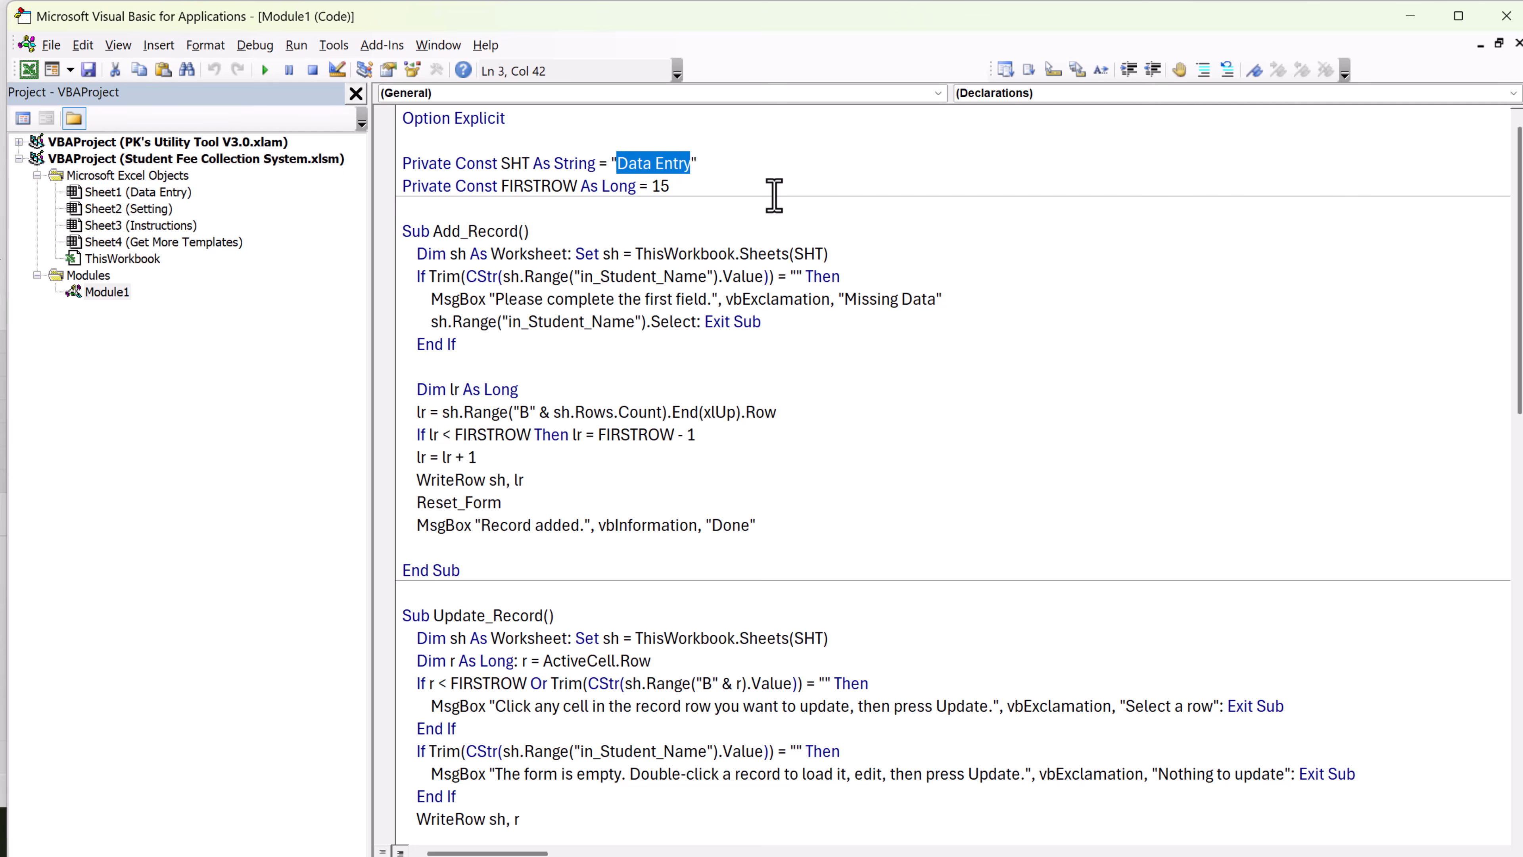
left_click_drag(451, 255, 829, 255)
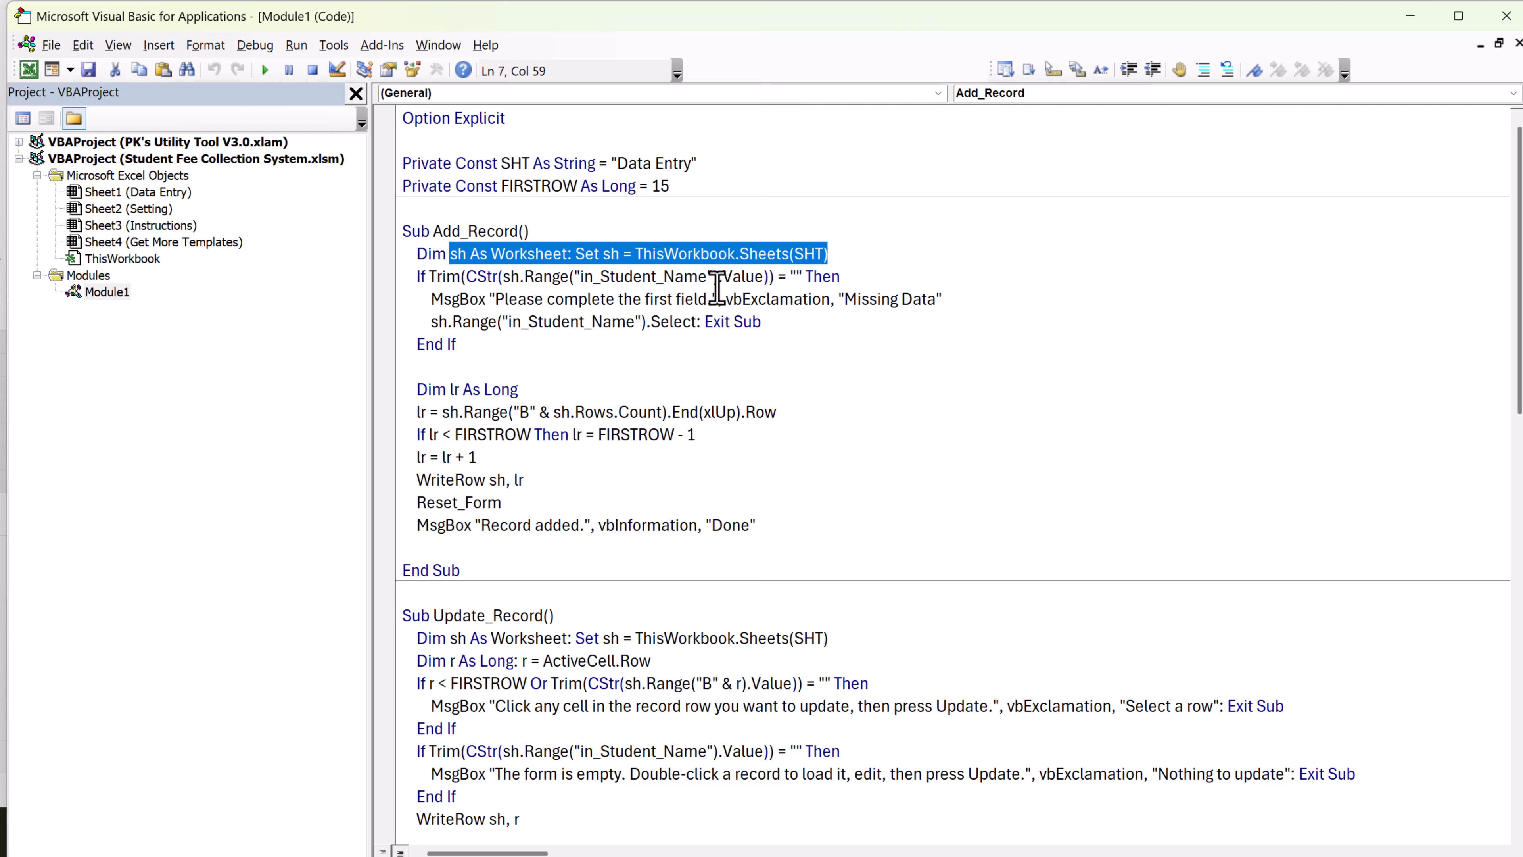
- Highlight the blank-field check in Add_Record and the in_Student_Name range name inside it
left_click(447, 274)
left_click_drag(429, 276, 707, 278)
left_click(623, 299)
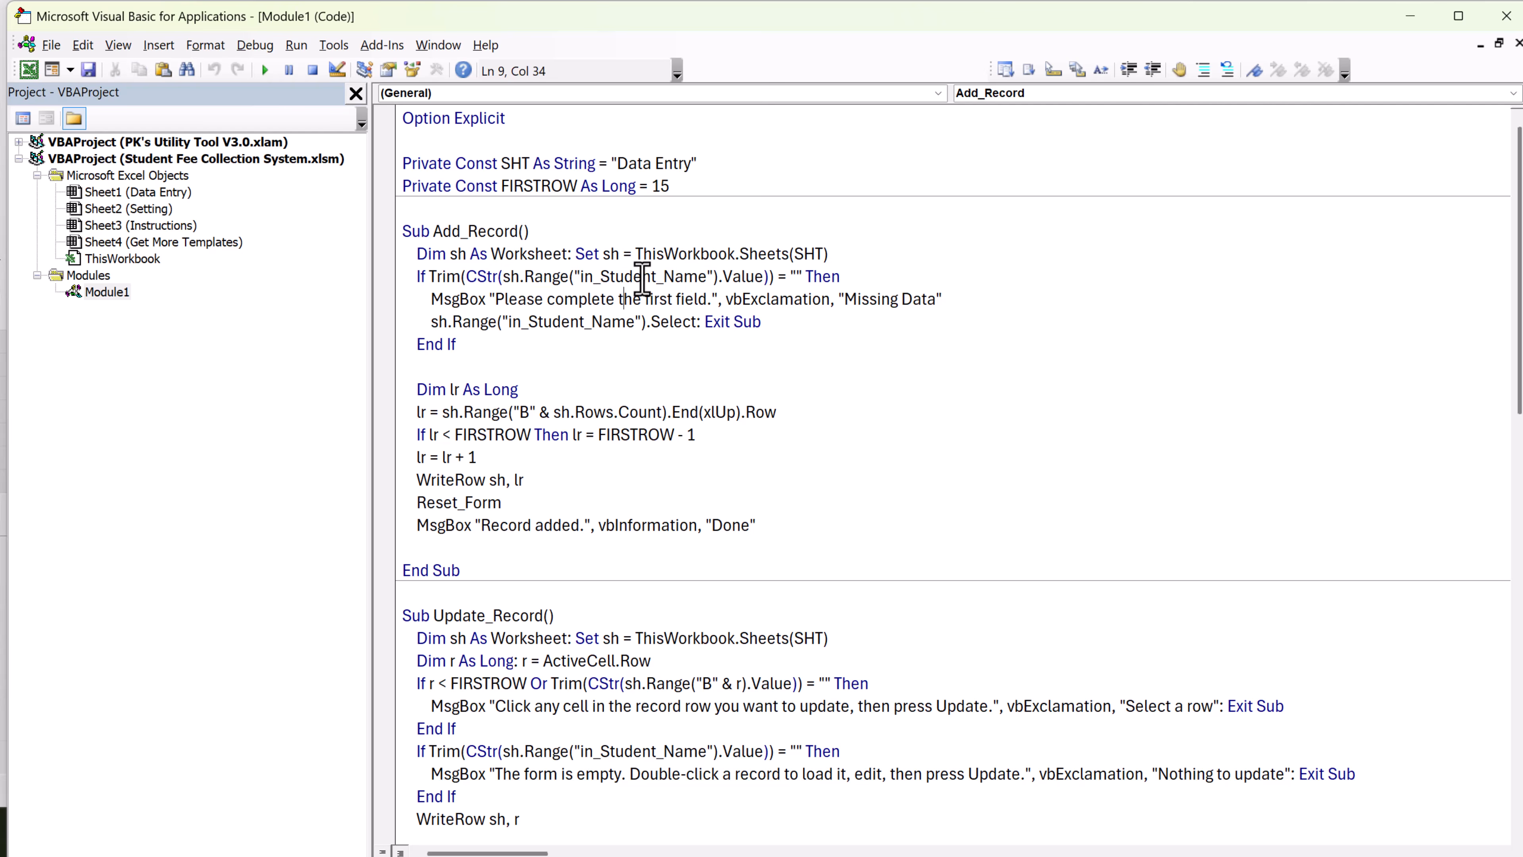
double_click(642, 276)
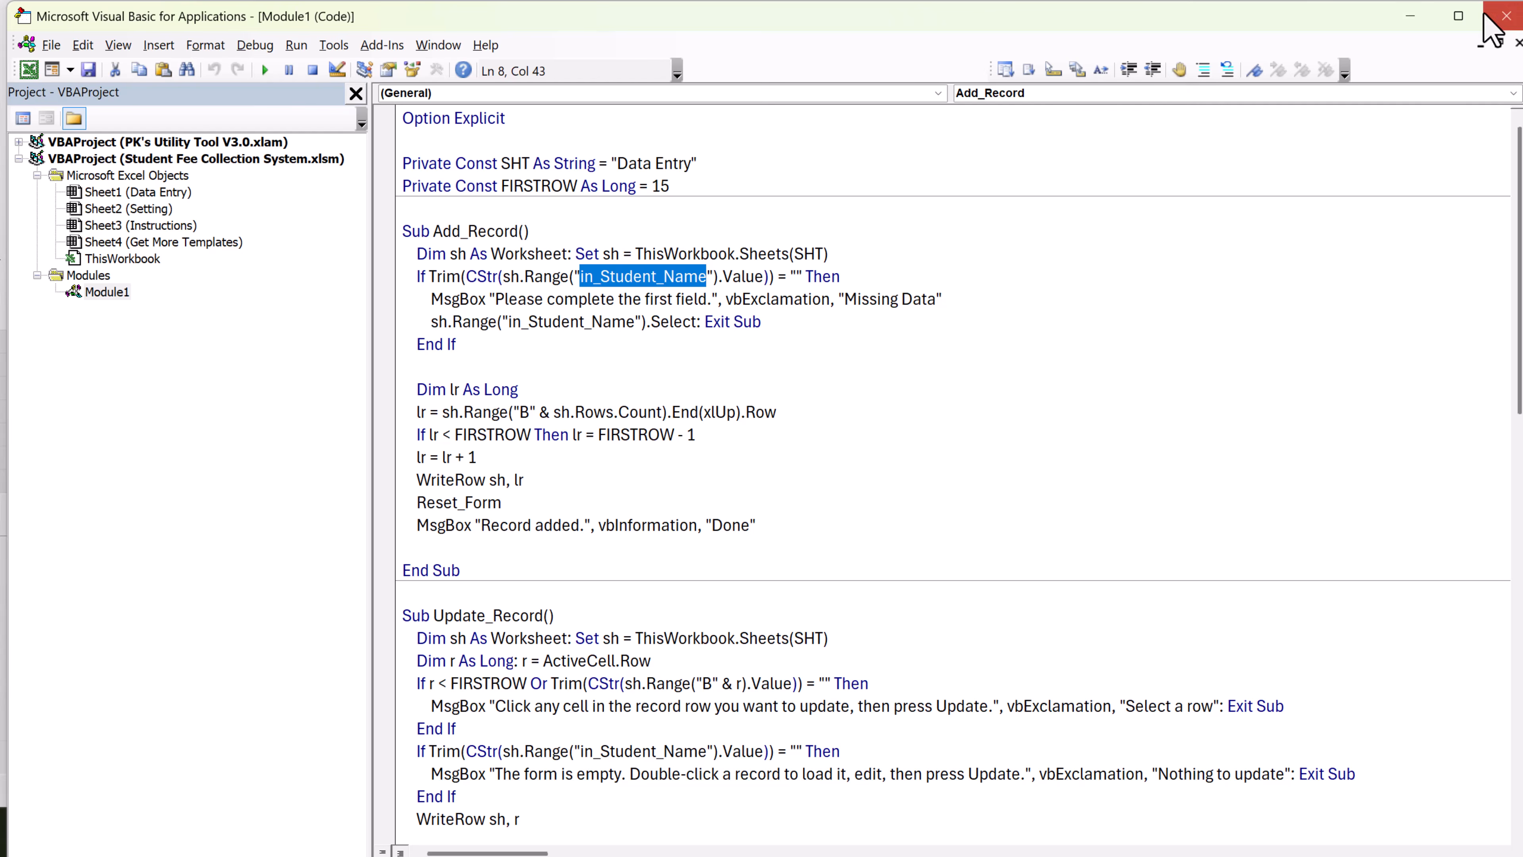
- Switch to the Data Entry worksheet, select the Student Name input cell and inspect its defined name
left_click(1418, 16)
left_click(729, 351)
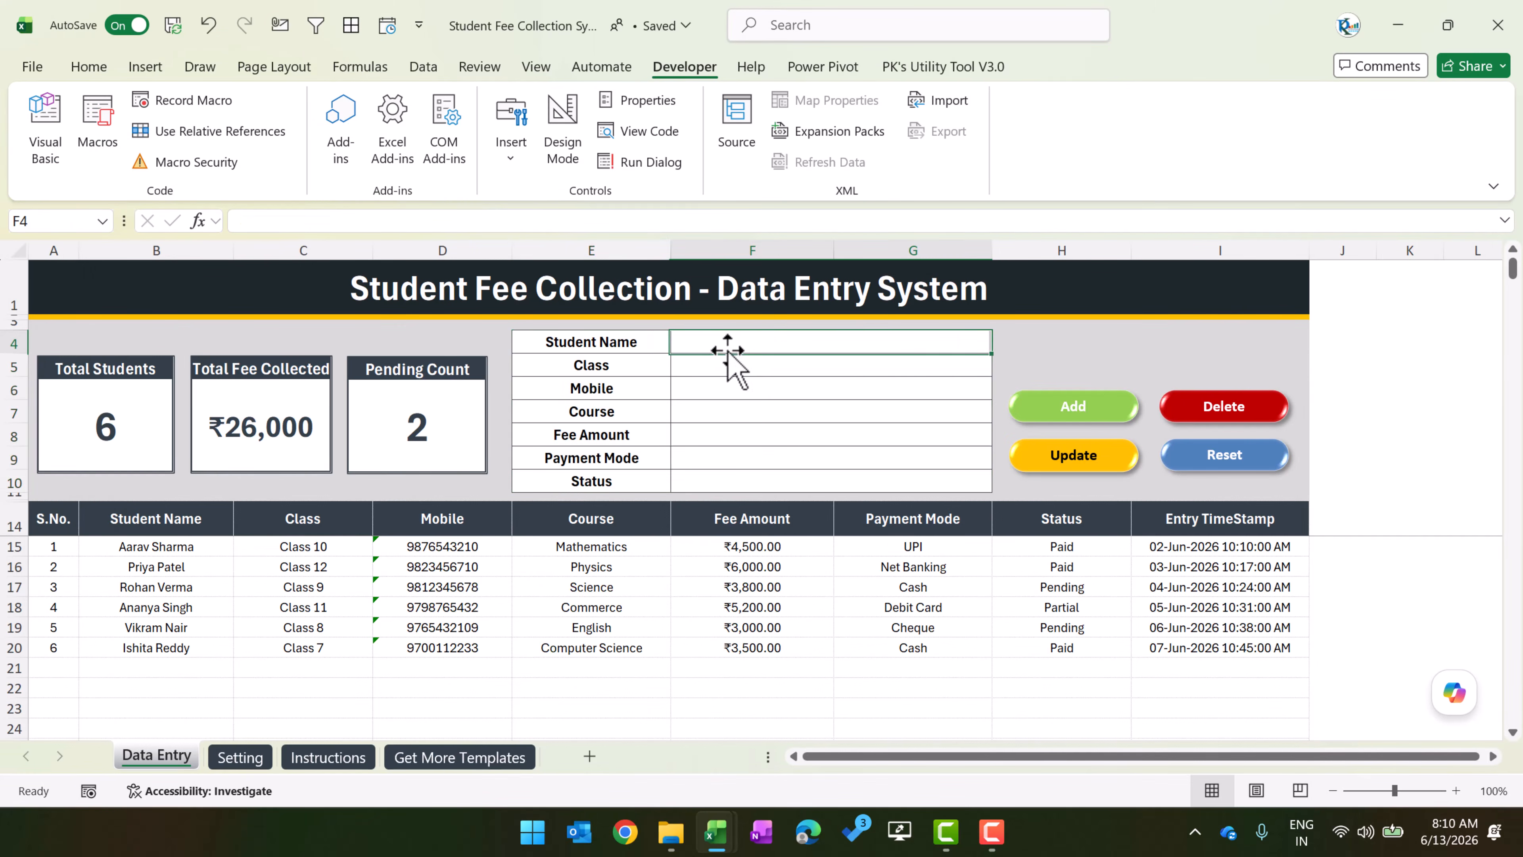
left_click(54, 229)
key("Escape")
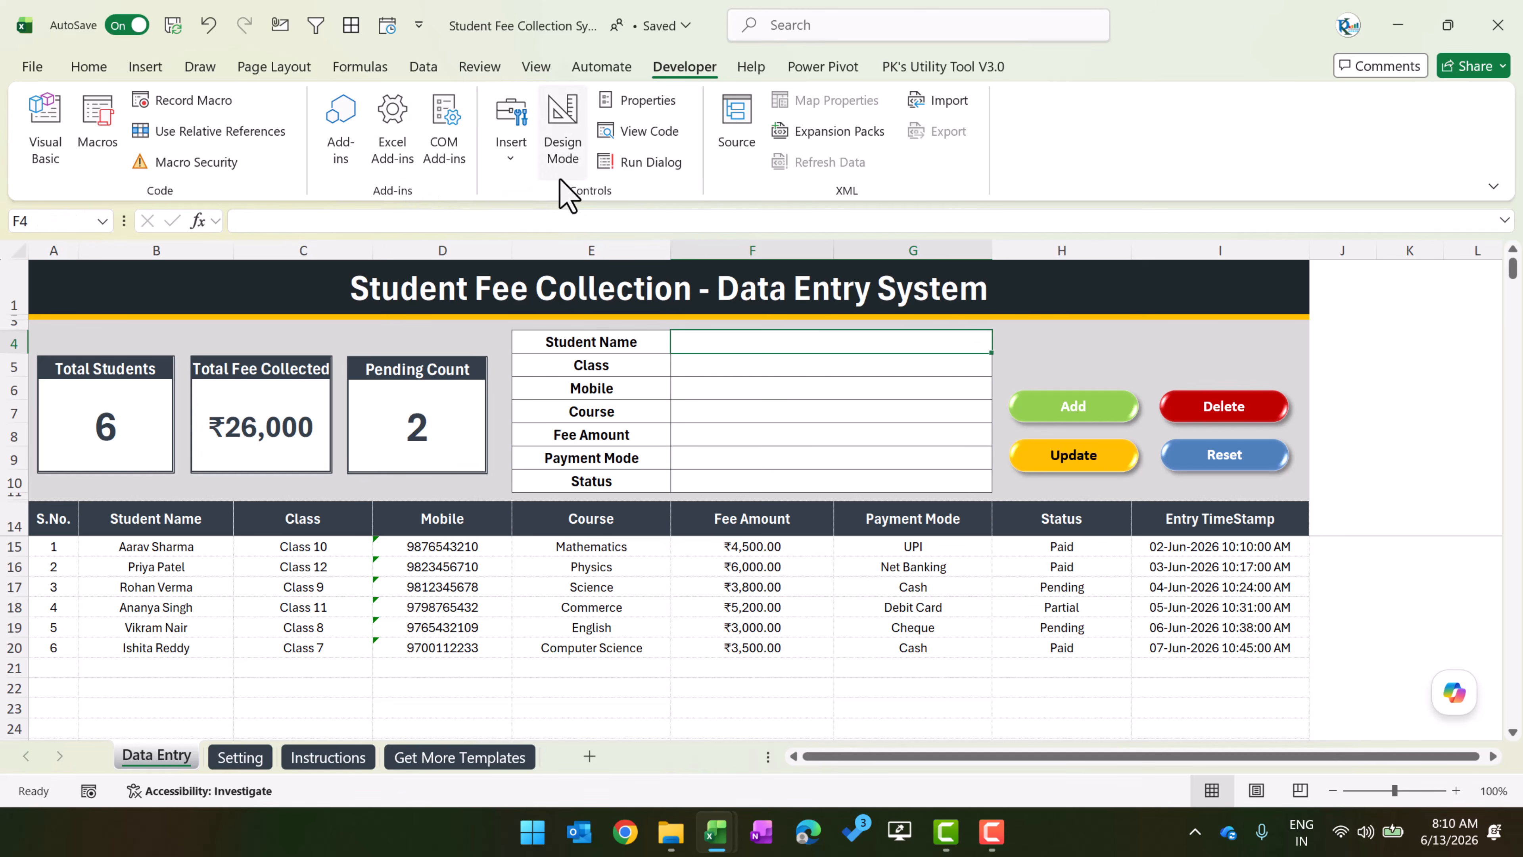
- Review the in_Student_Name entry and its cell reference in the Name Manager, and close the dialog
left_click(377, 67)
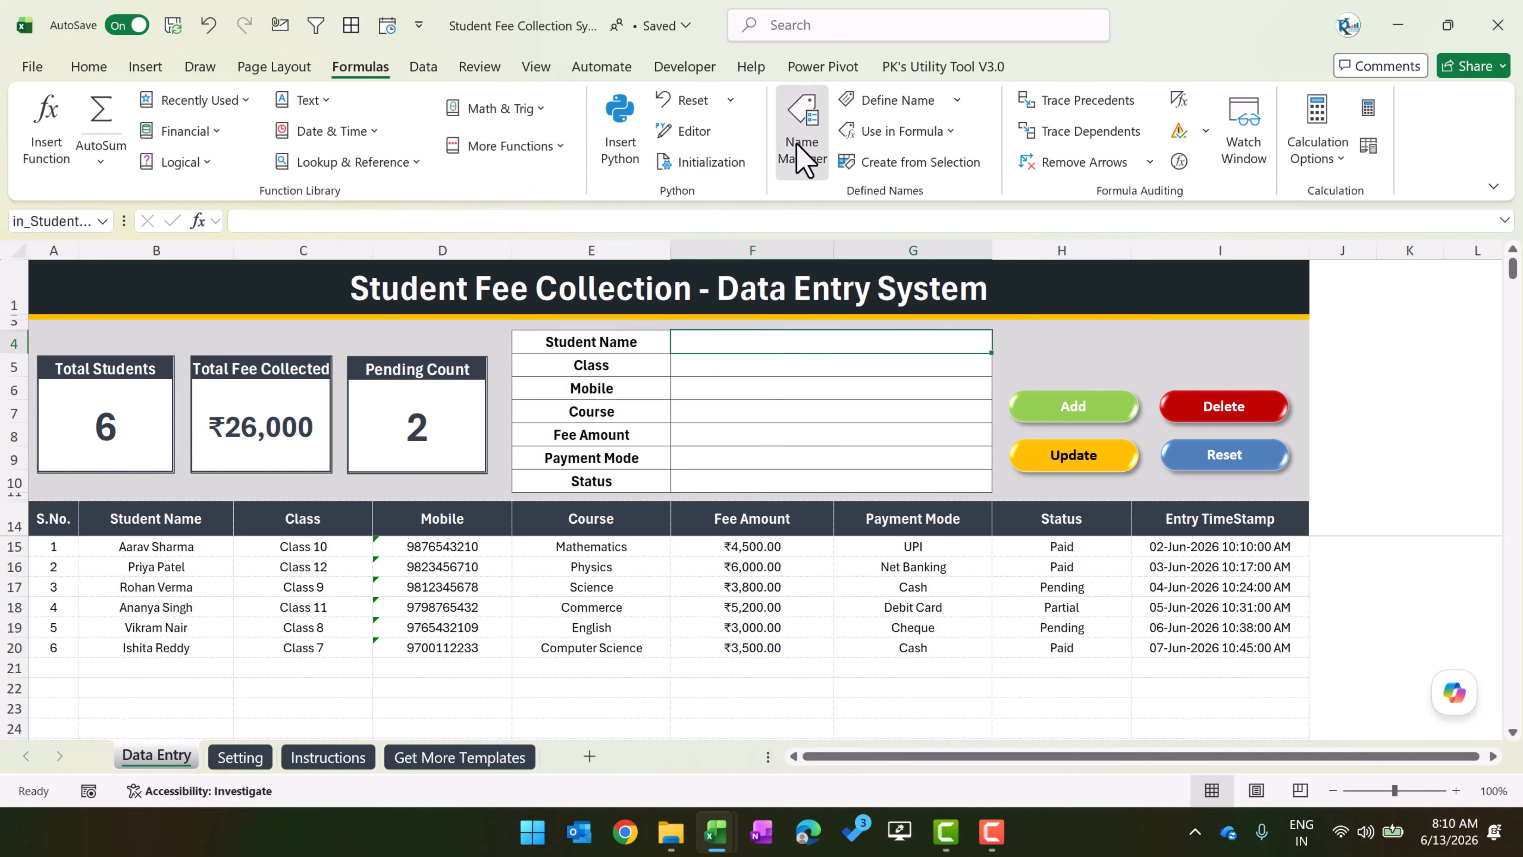
left_click(802, 120)
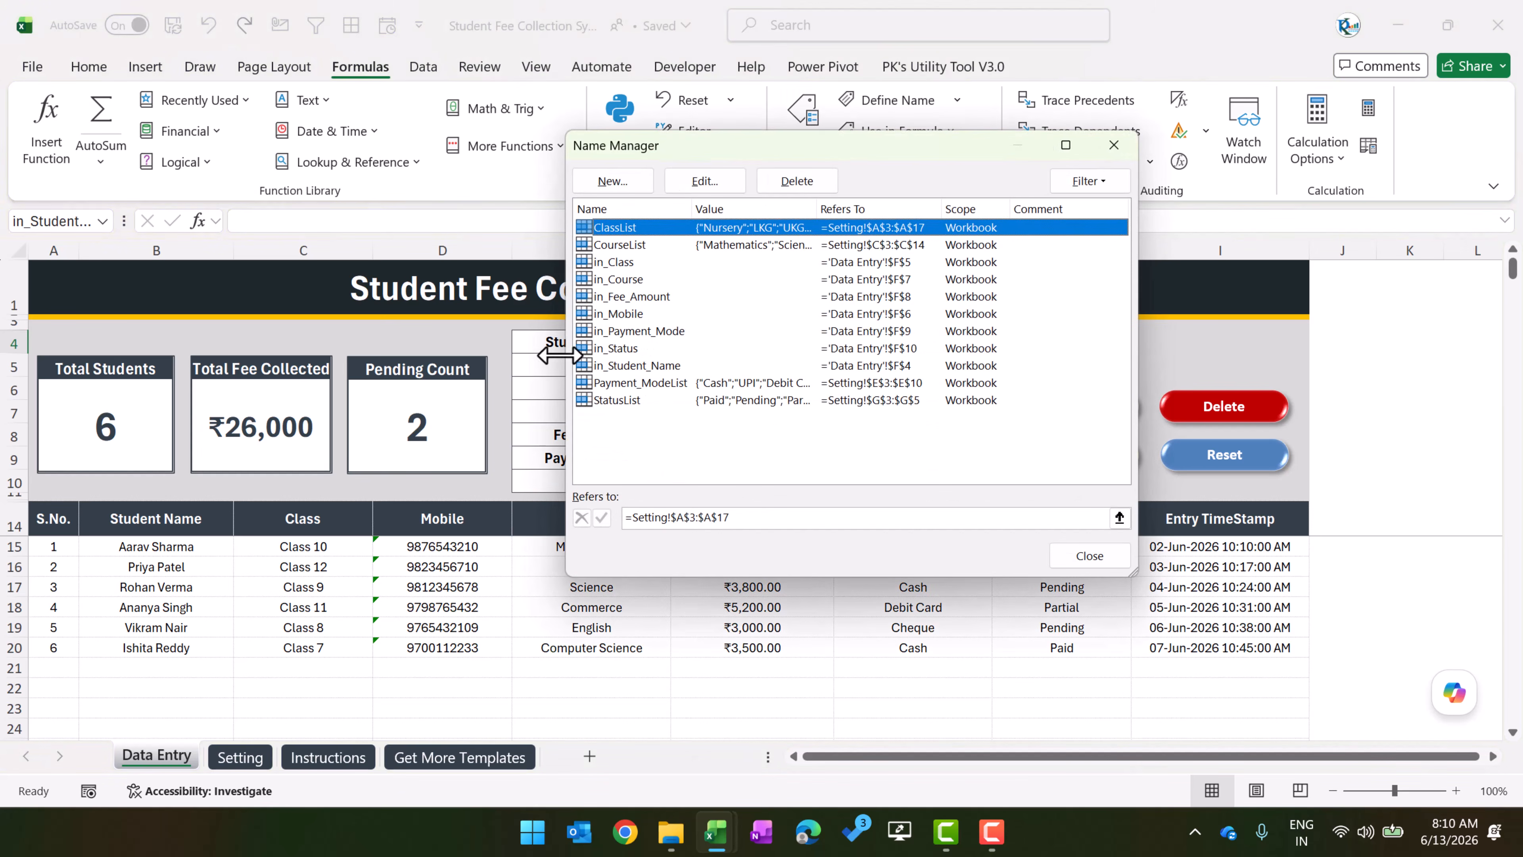
left_click(651, 384)
left_click(651, 365)
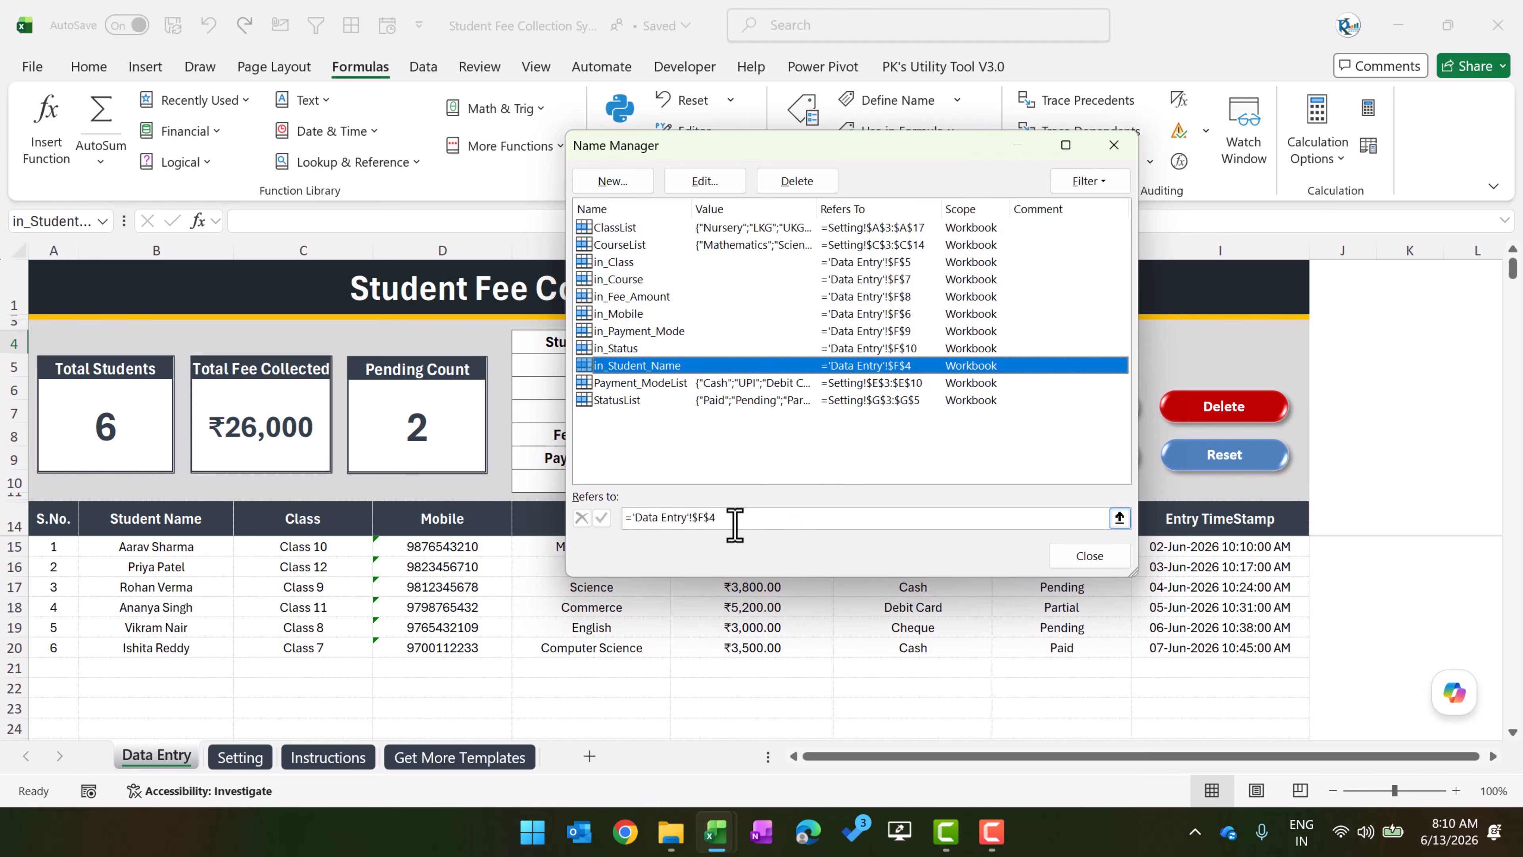
left_click_drag(696, 517, 750, 518)
left_click(1008, 364)
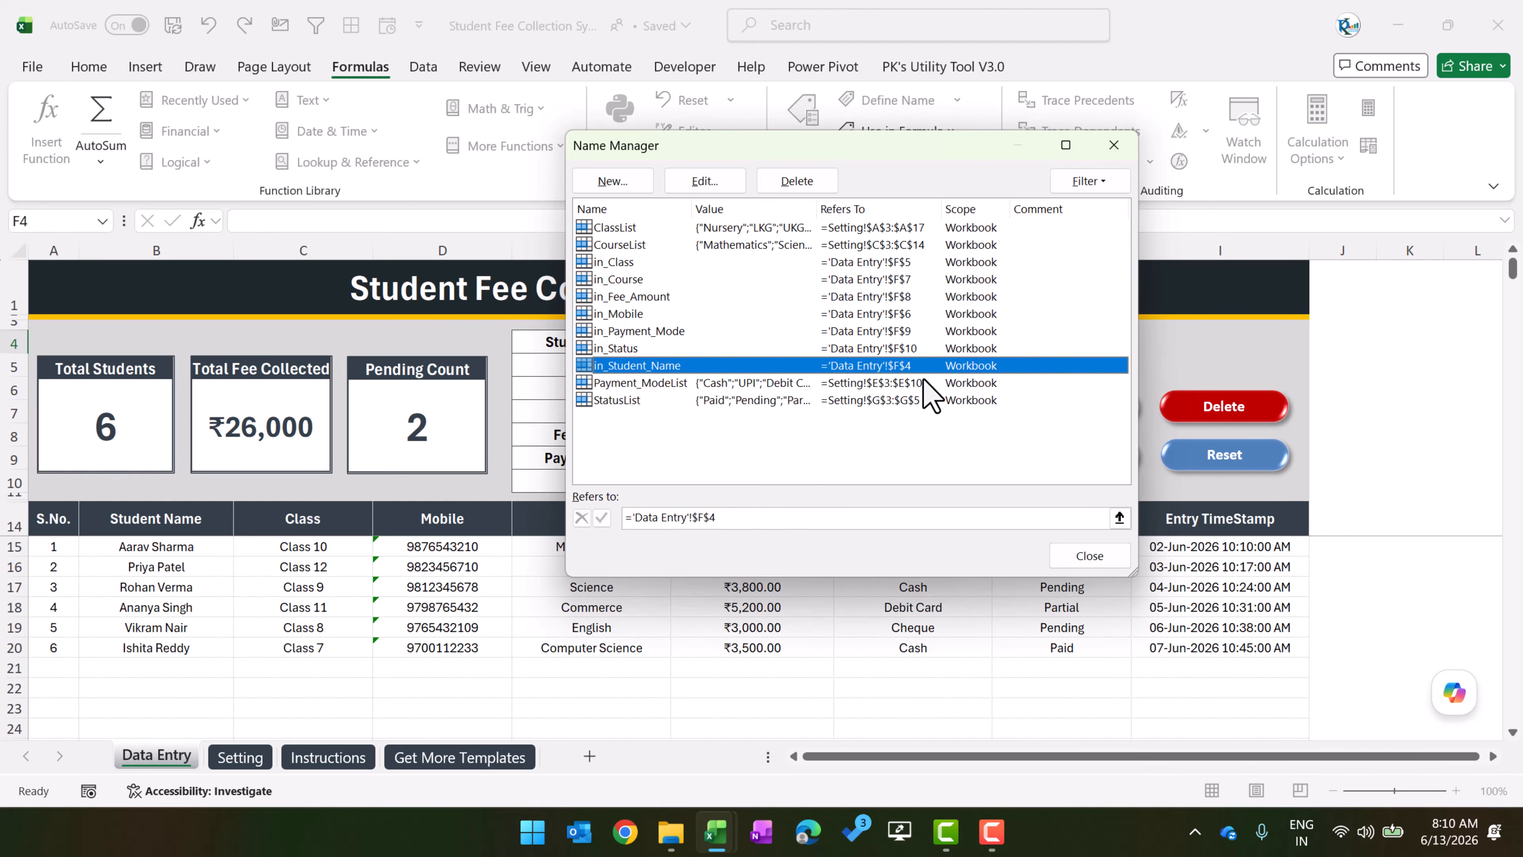
key("Escape")
- Insert a new row above row 4, the Student Name row of the entry form
left_click(797, 341)
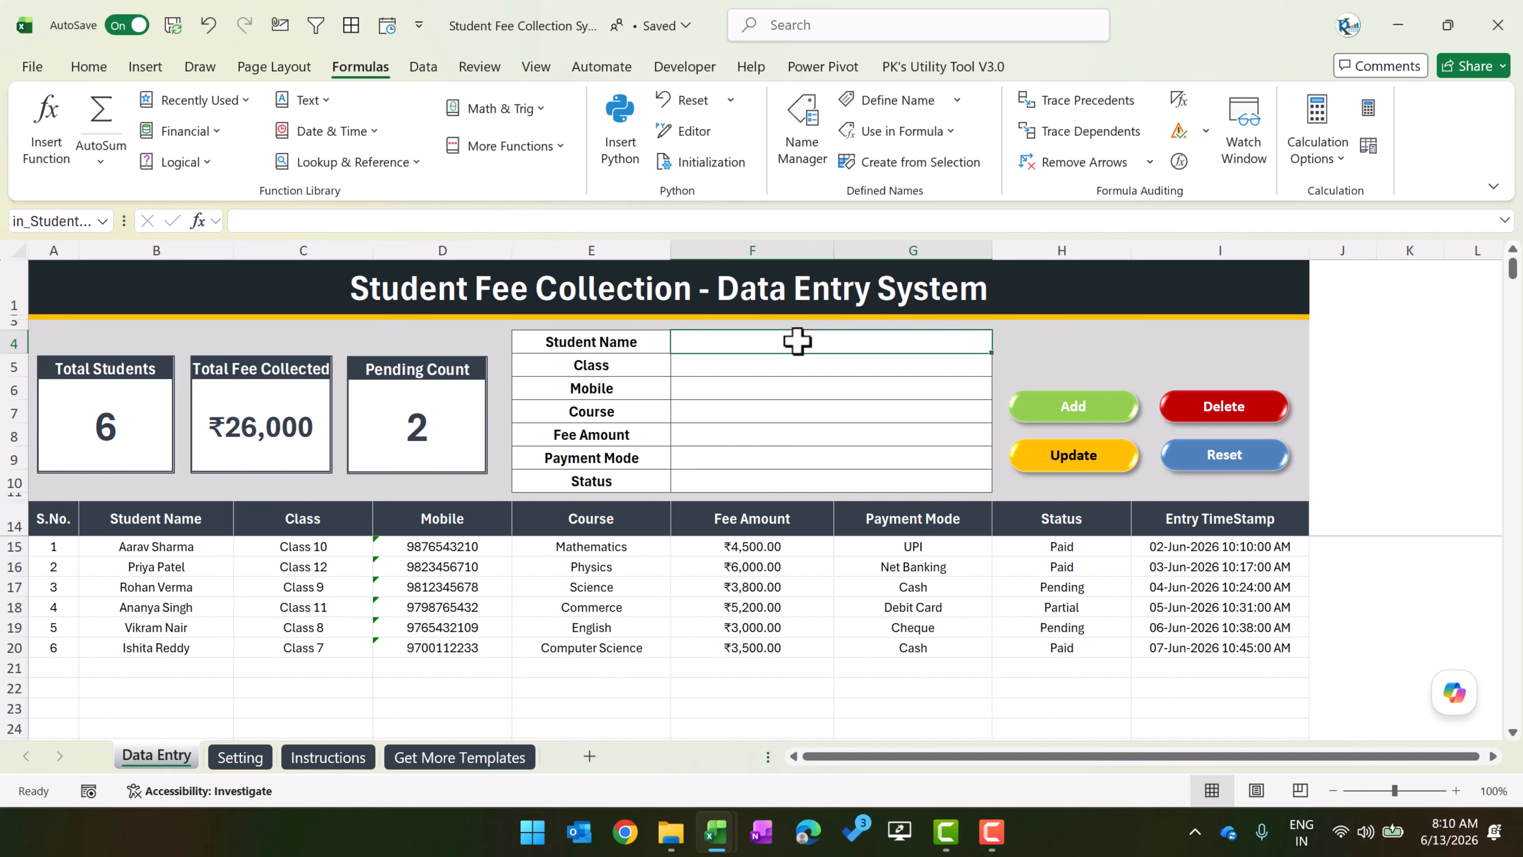
left_click(7, 343)
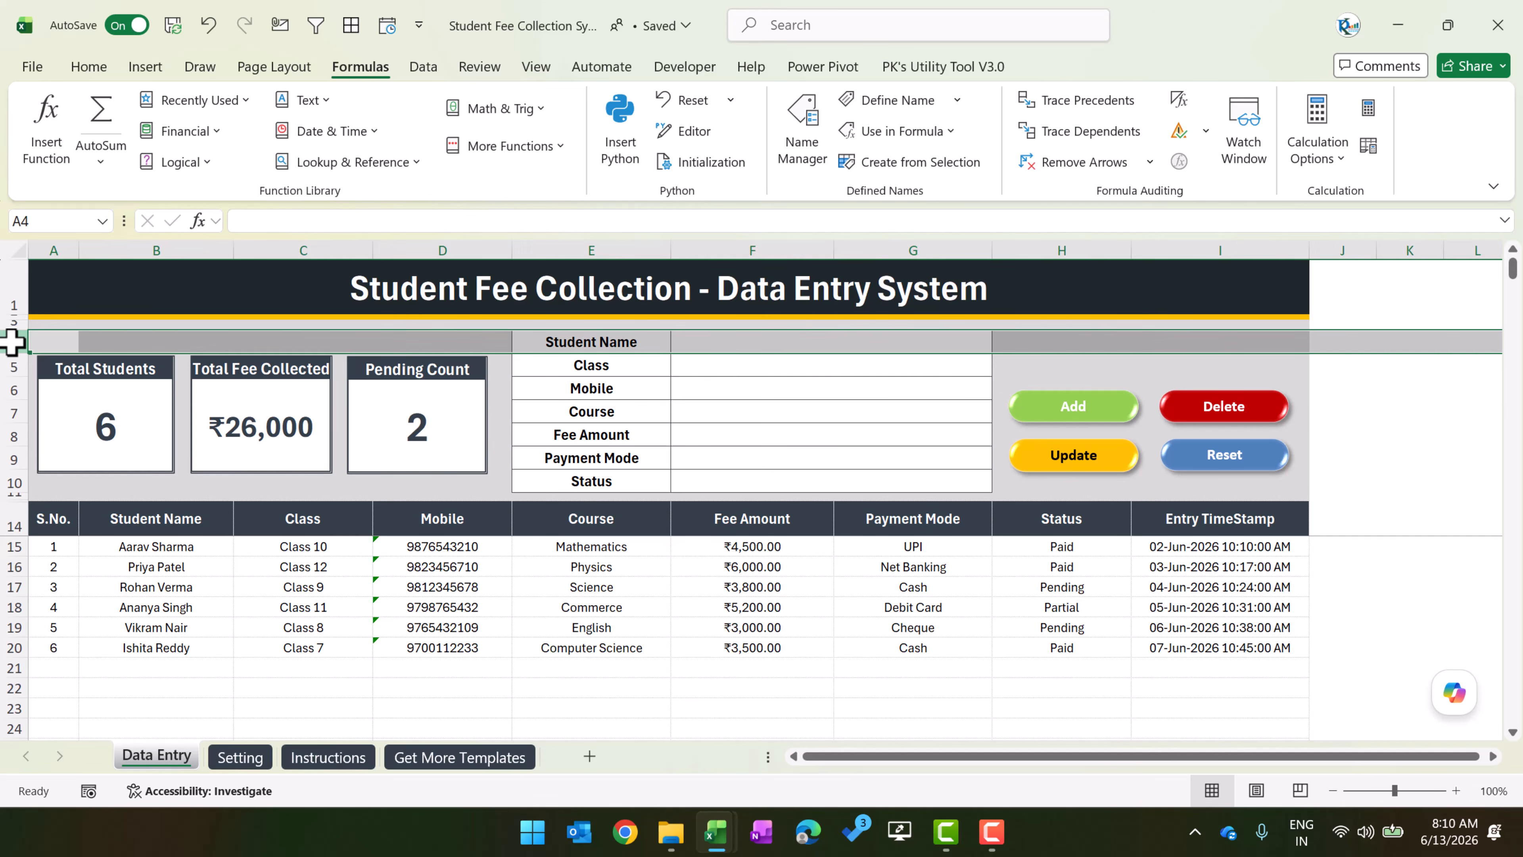
right_click(12, 343)
left_click(87, 561)
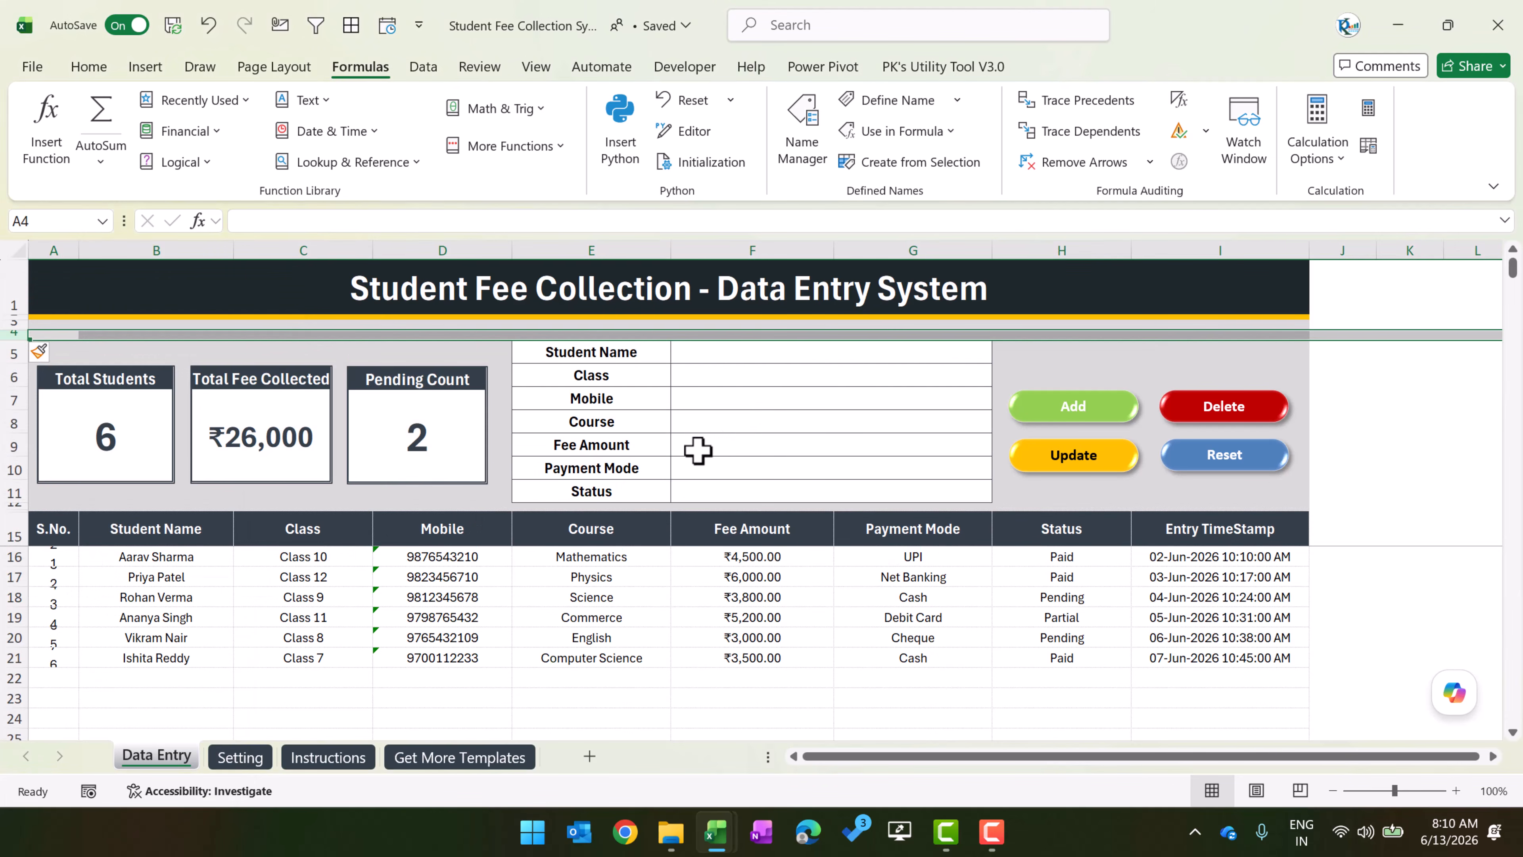
- Check the defined name on the shifted Student Name input cell and undo the row insertion
left_click(843, 396)
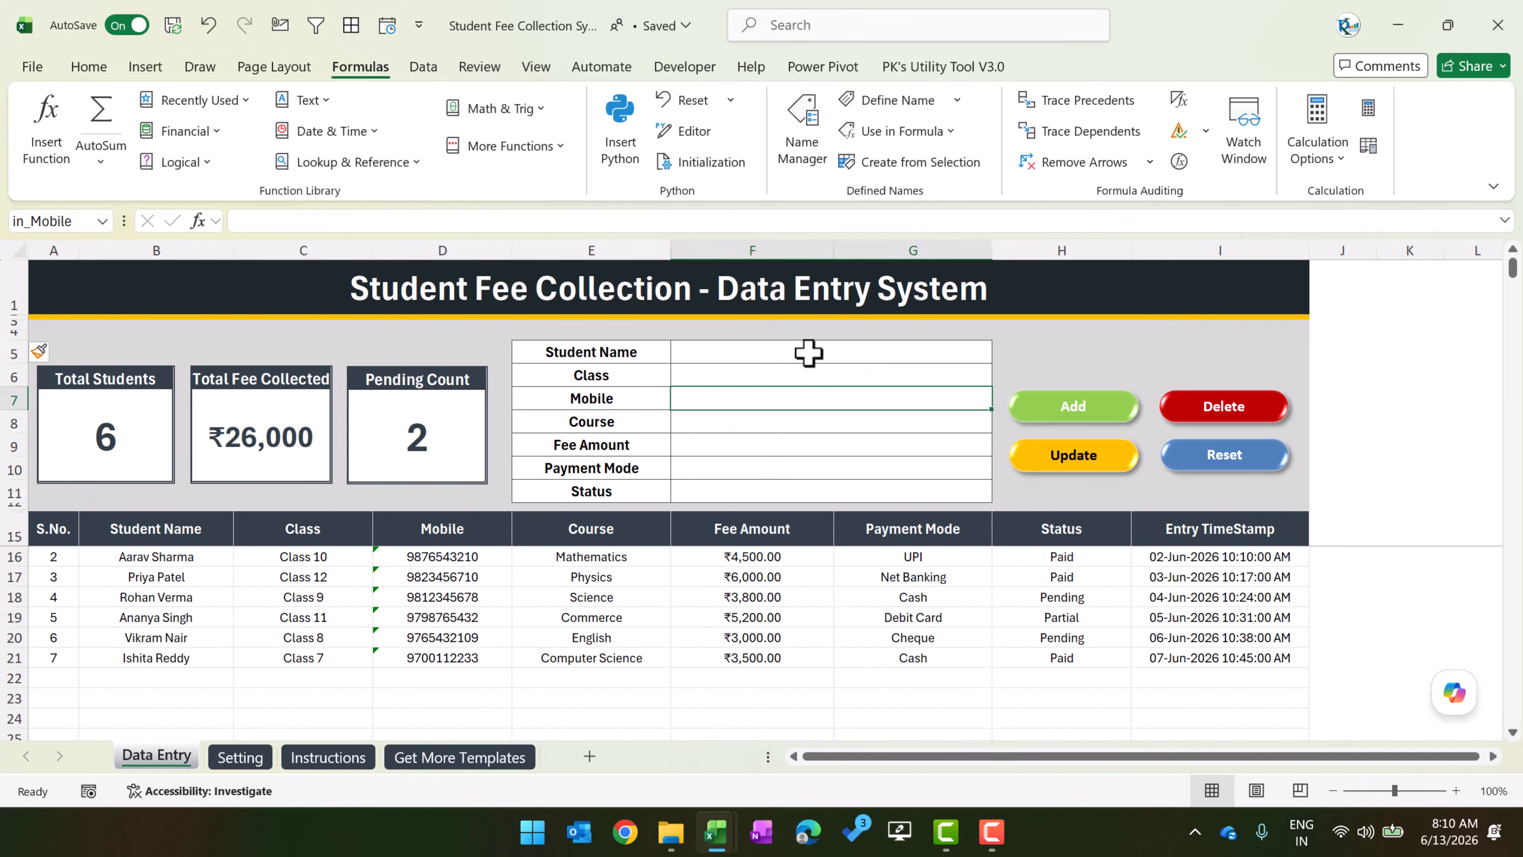
left_click(719, 353)
left_click(61, 221)
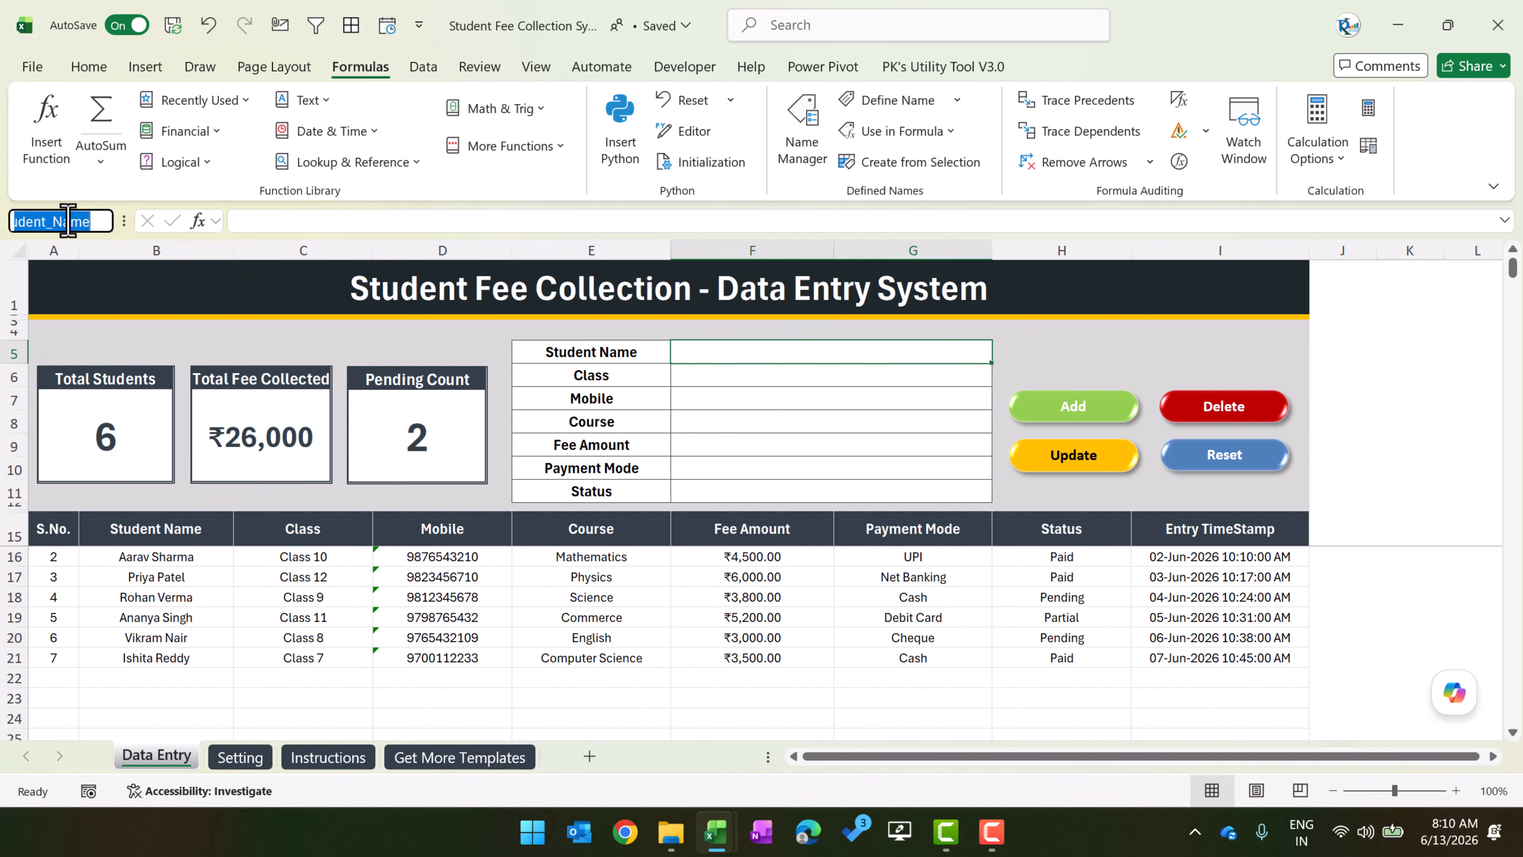
key("Escape")
key("ctrl+z")
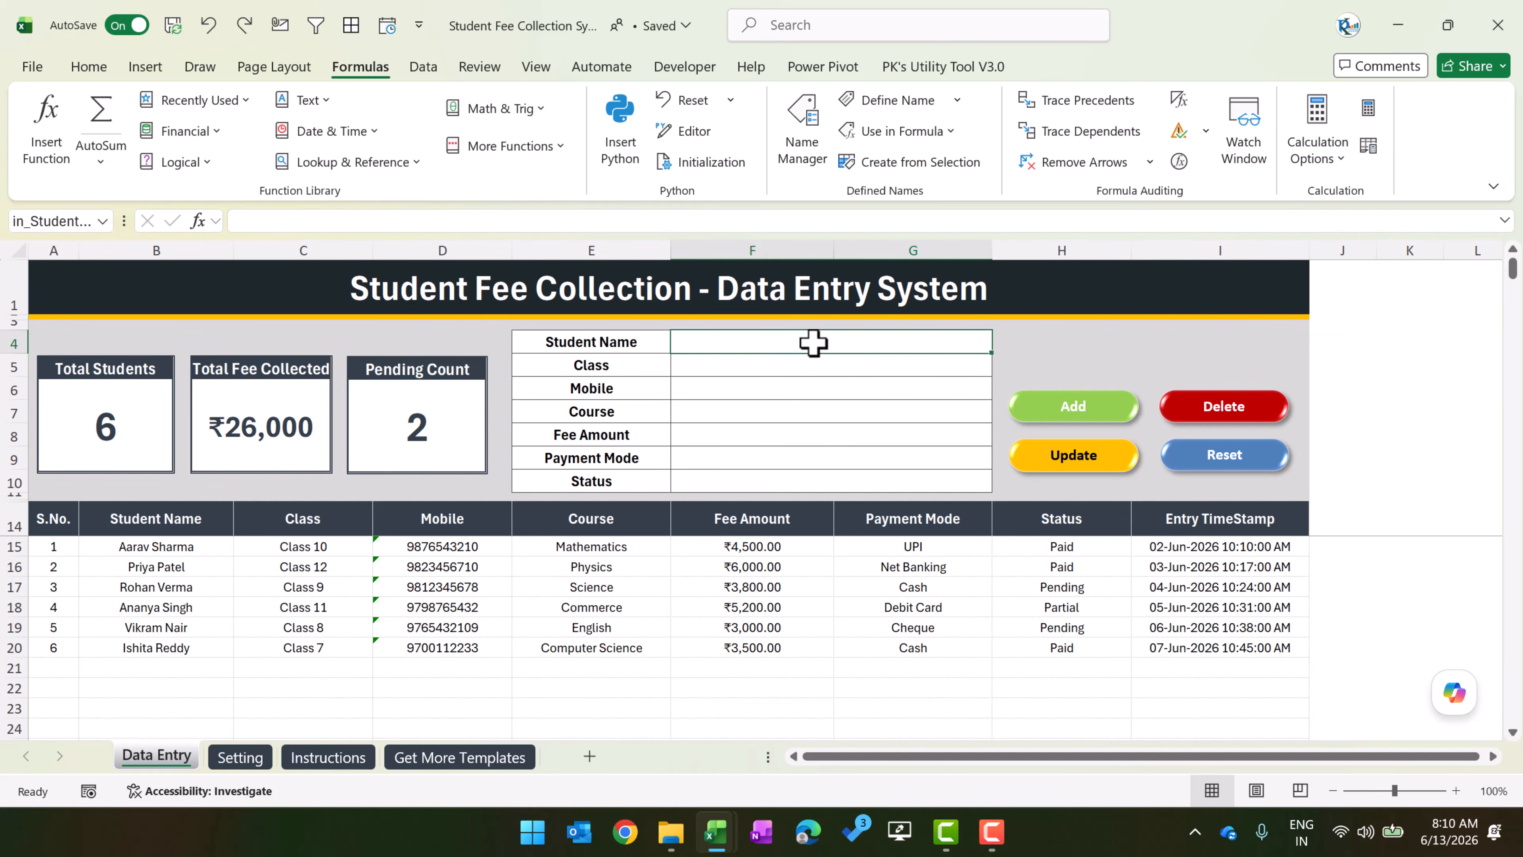
- Replace in_Student_Name with F4 in Add_Record's blank-field check in the Visual Basic editor, and undo the edit
left_click(684, 66)
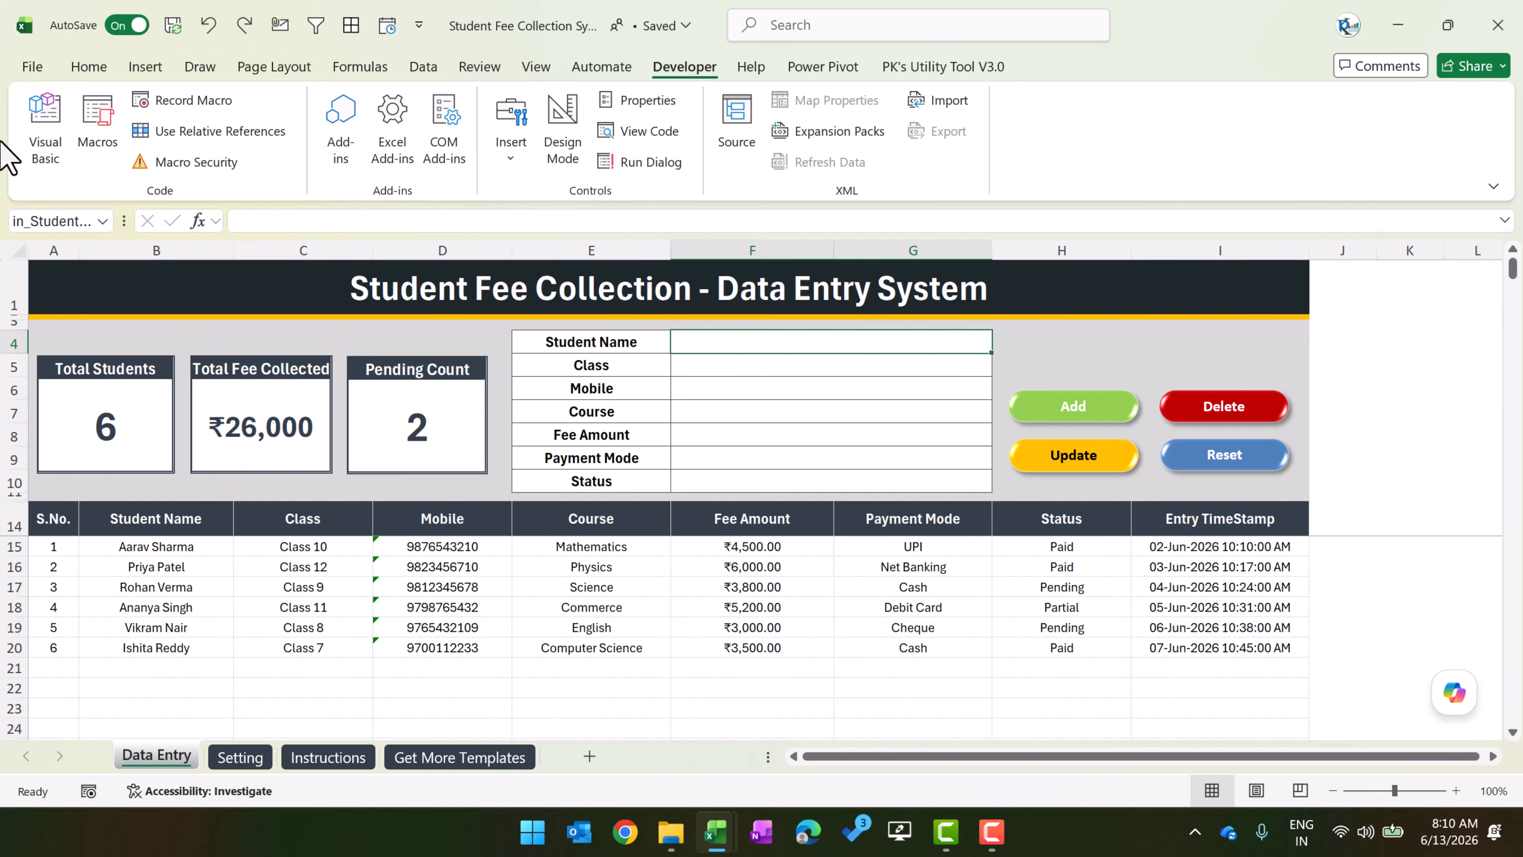
left_click(33, 126)
left_click_drag(586, 302, 689, 302)
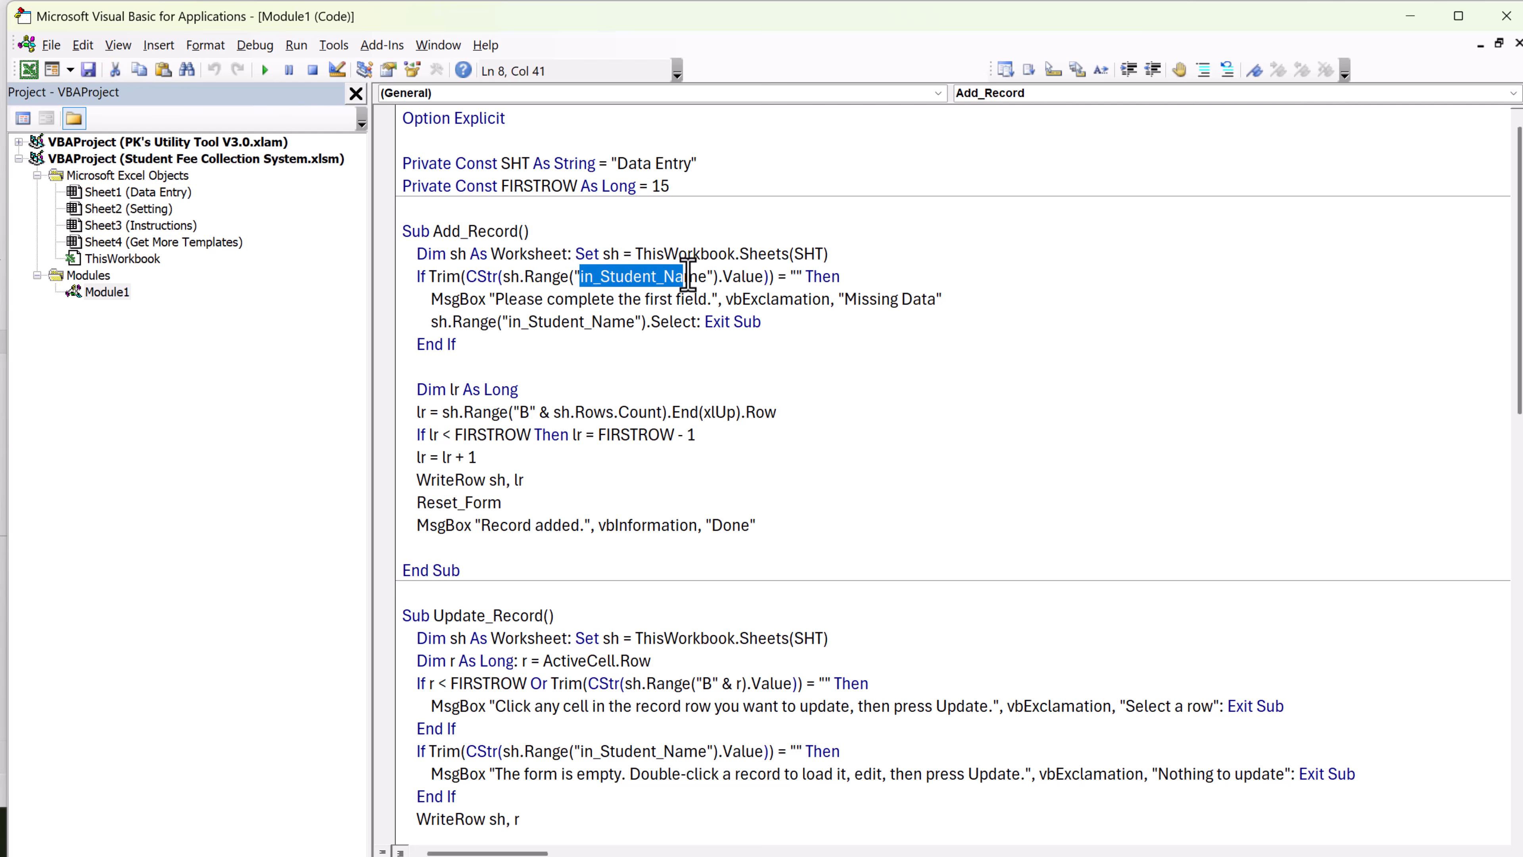
type("F")
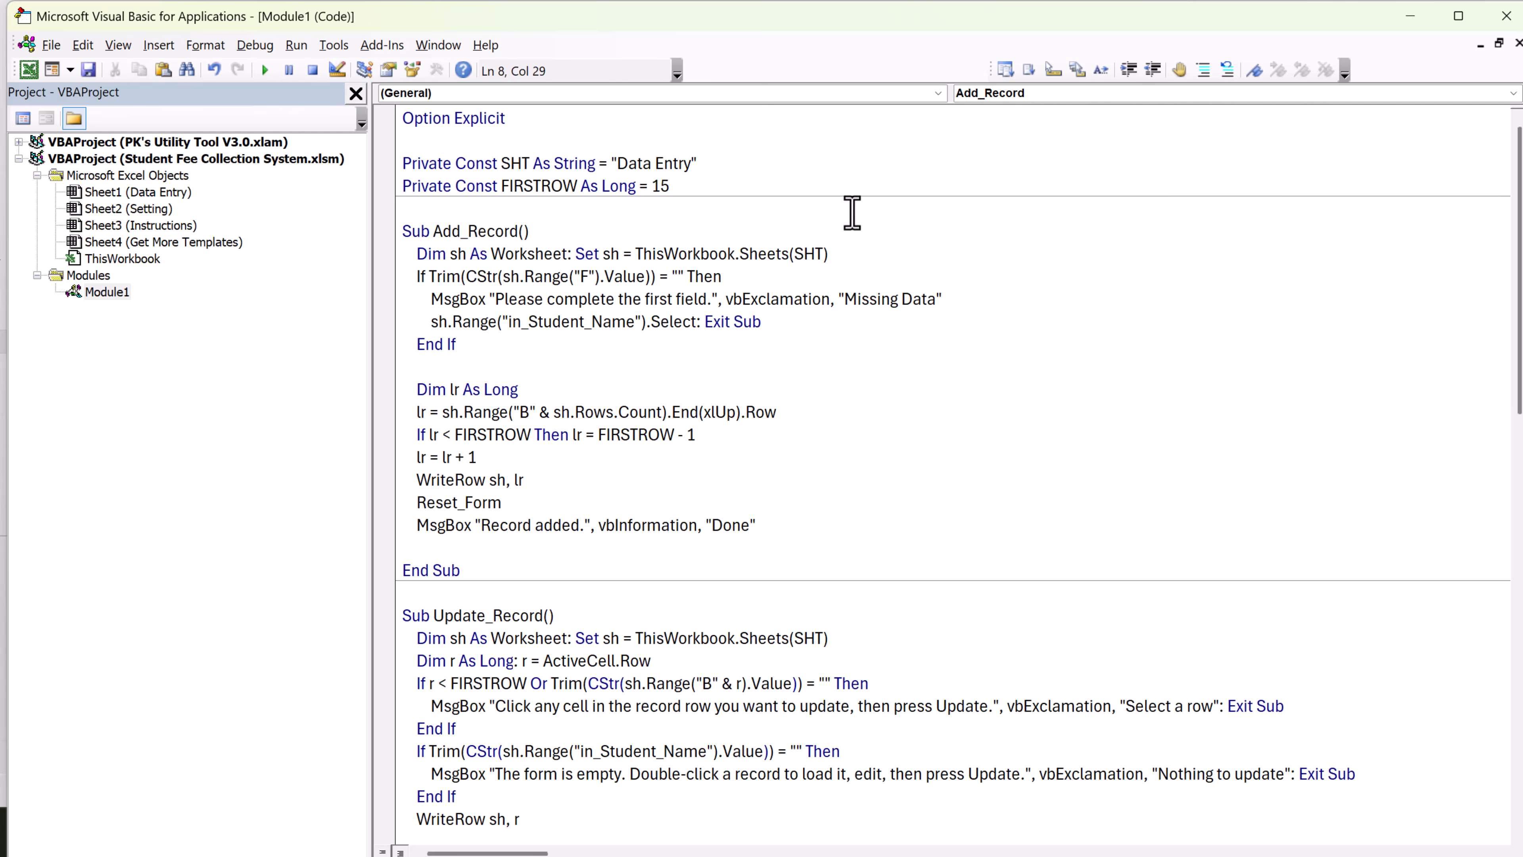
type("4")
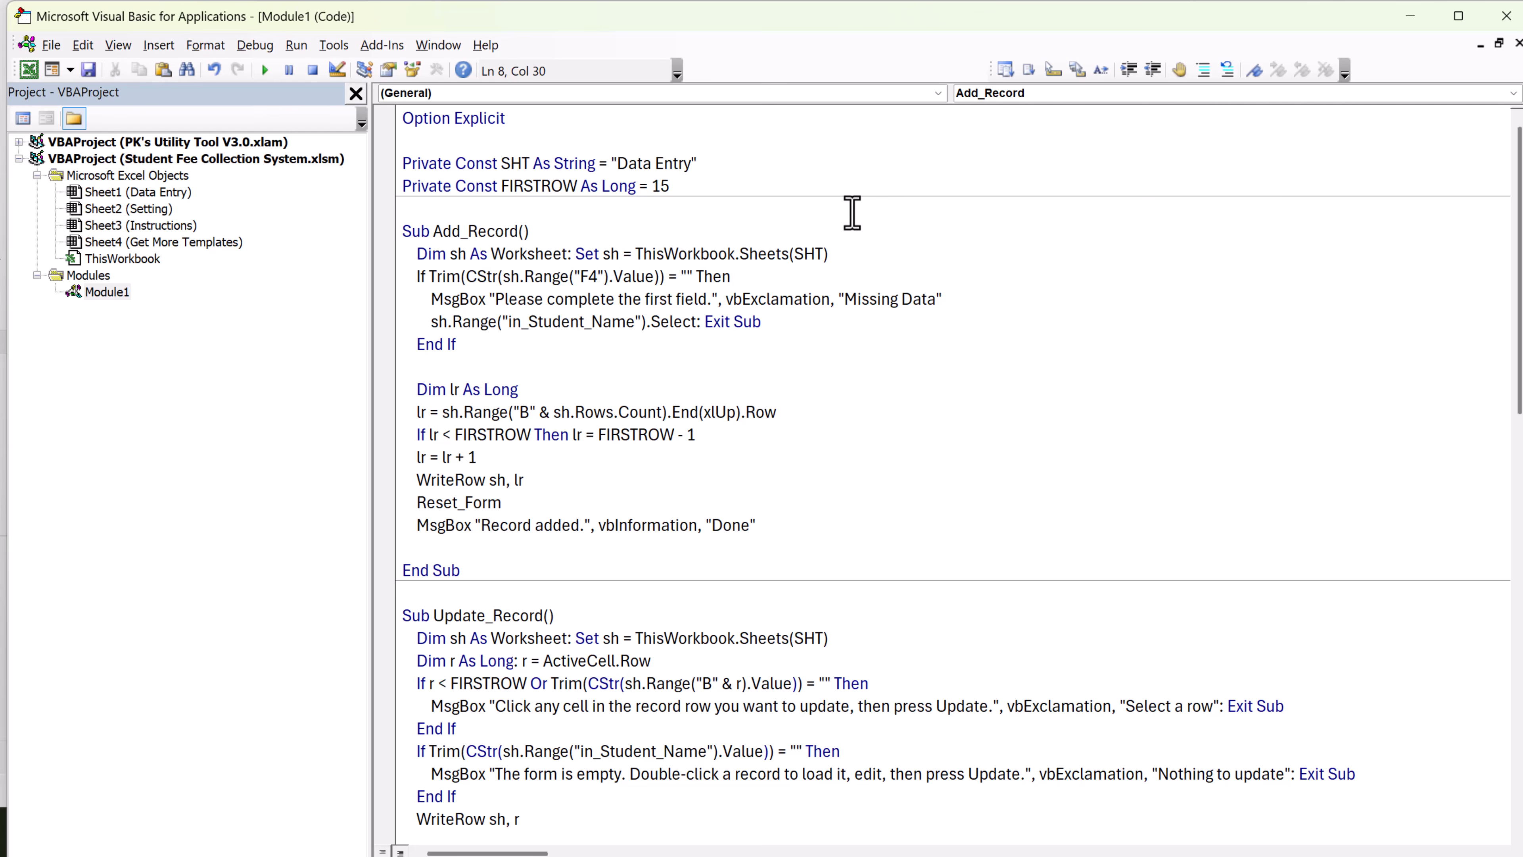
key("ctrl+z")
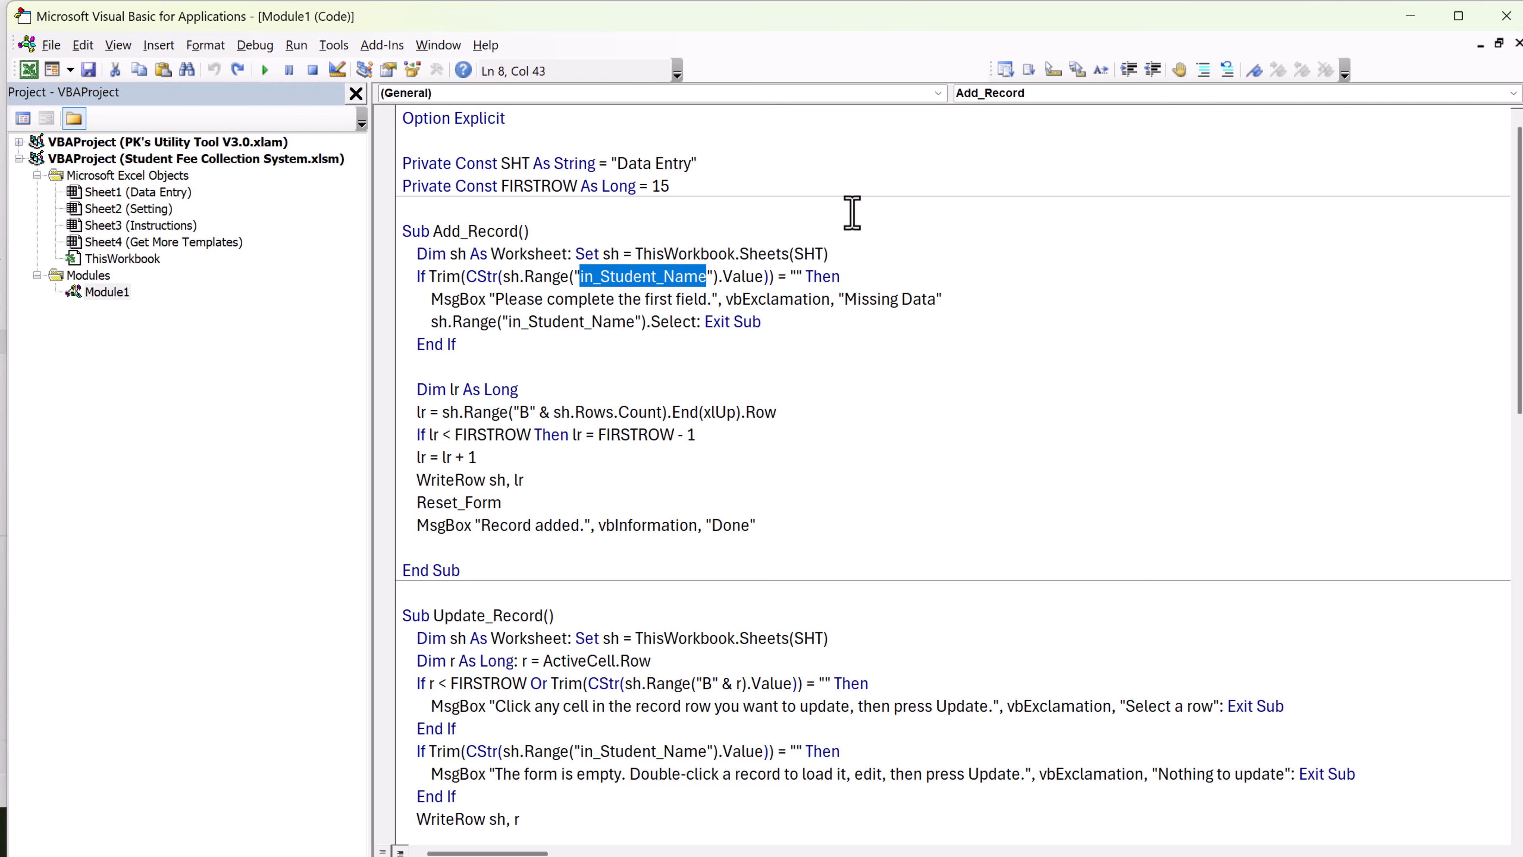
- Highlight in_Student_Name and the trimmed cell value expression in Add_Record's blank-field check
left_click(815, 316)
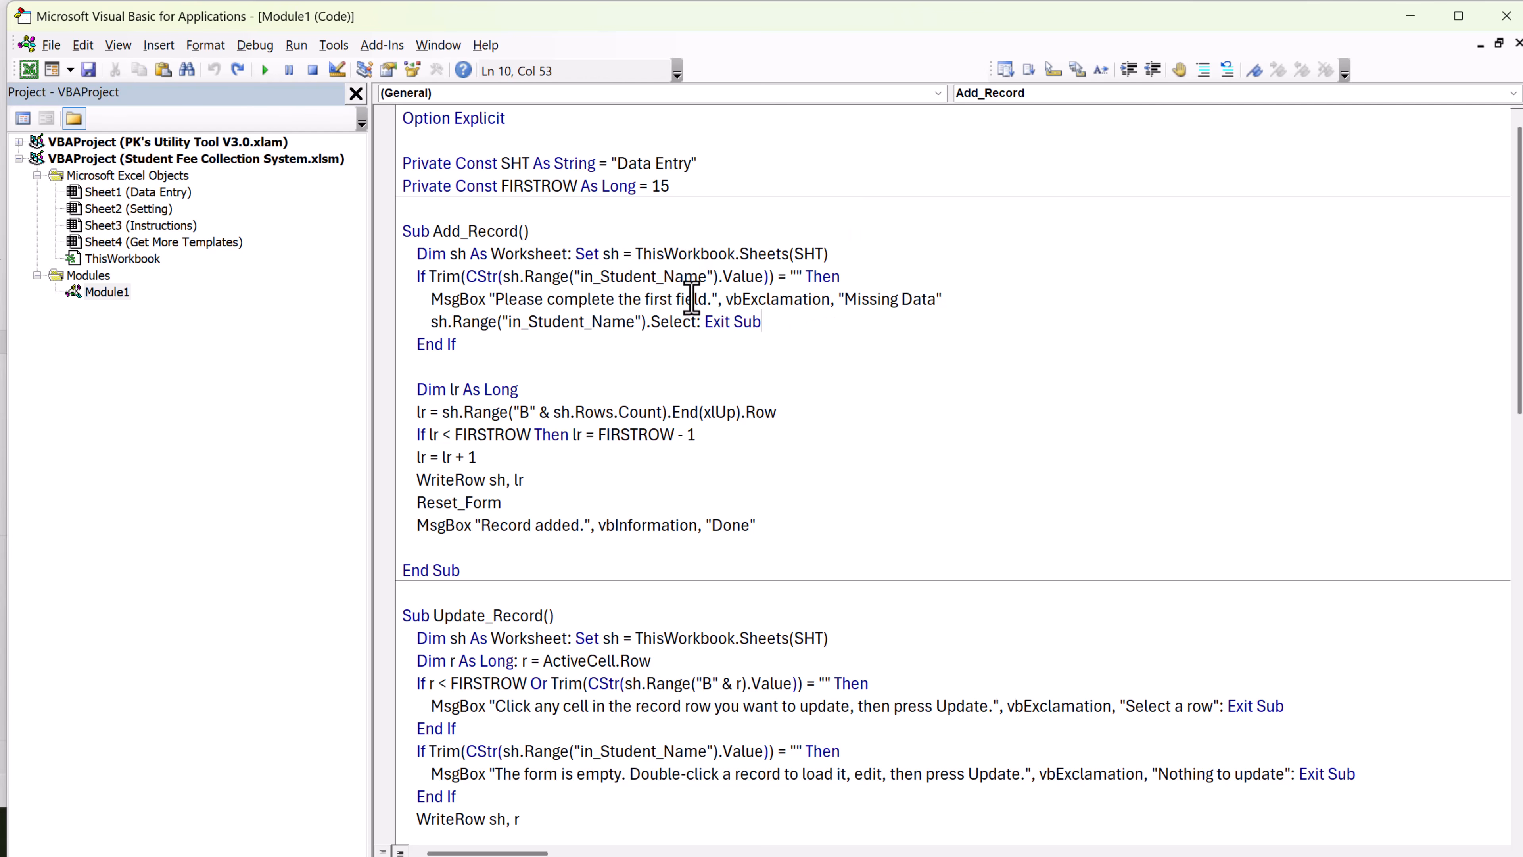
left_click_drag(579, 277, 703, 276)
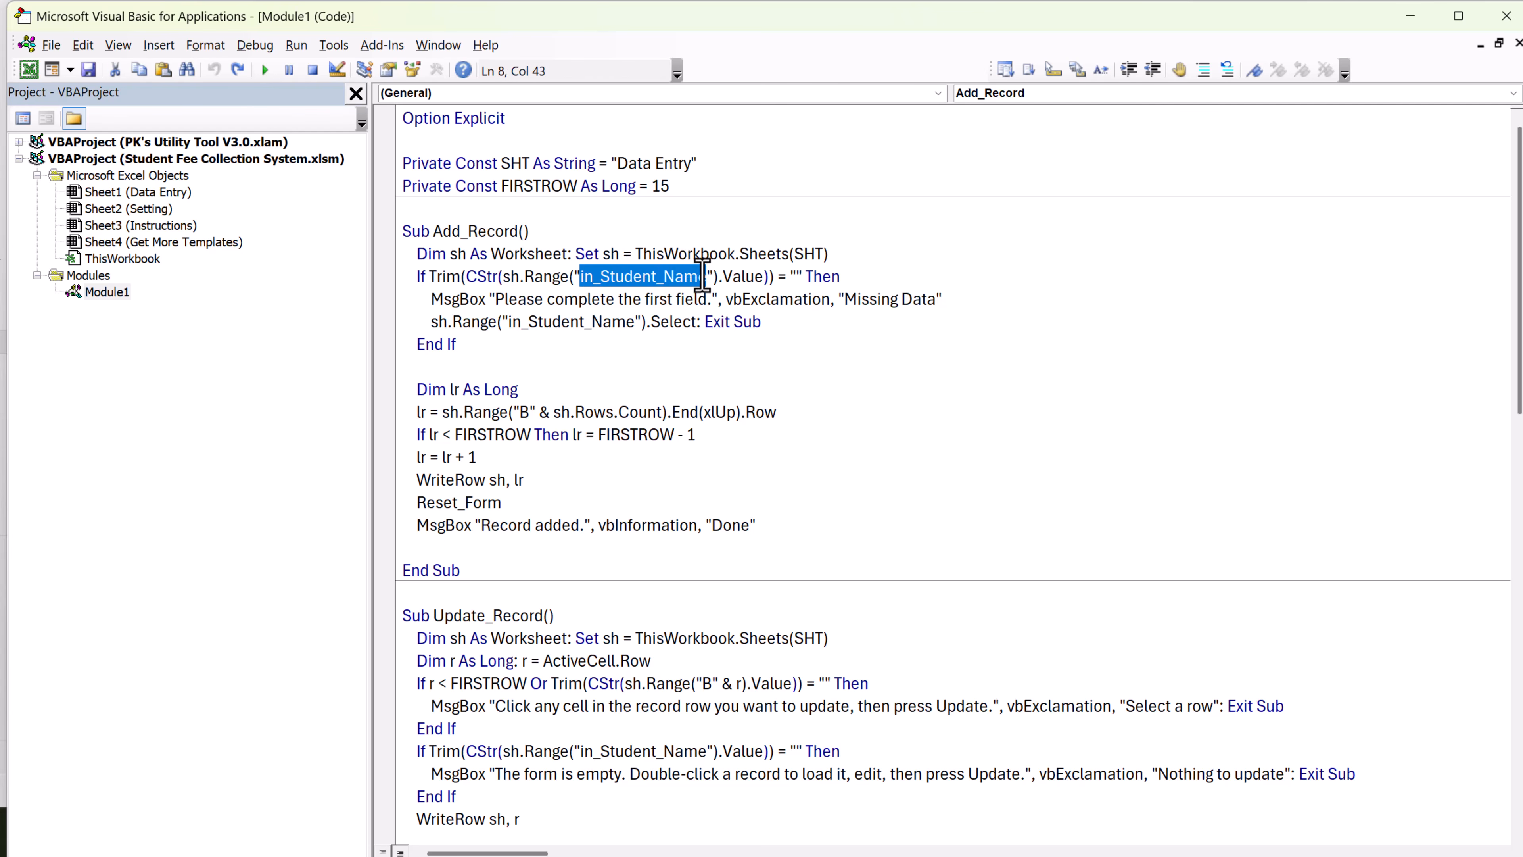
left_click(751, 334)
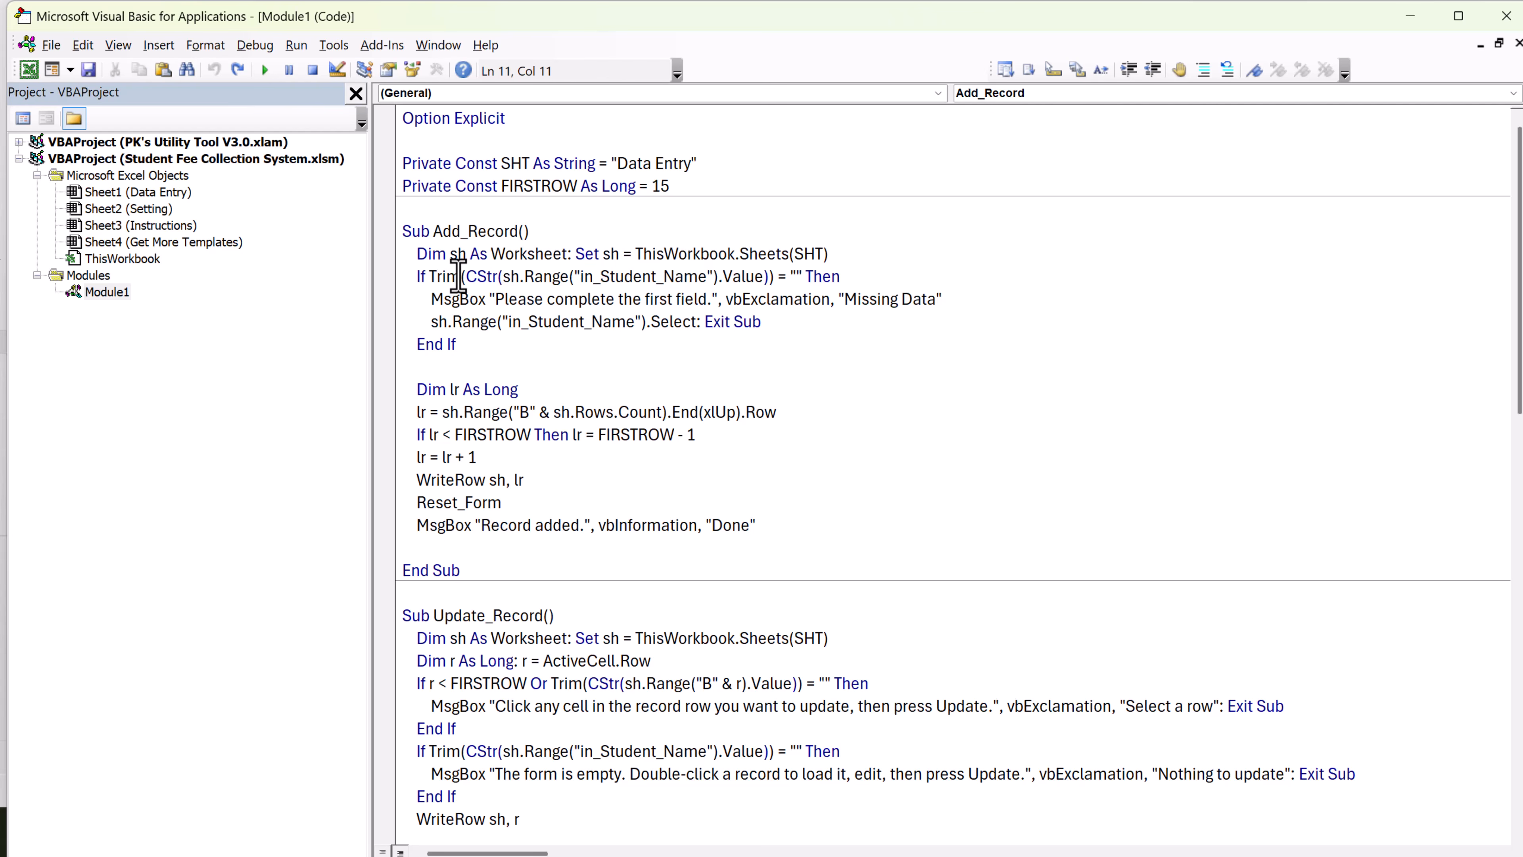
left_click_drag(465, 278, 771, 277)
left_click(770, 322)
left_click_drag(574, 275, 775, 285)
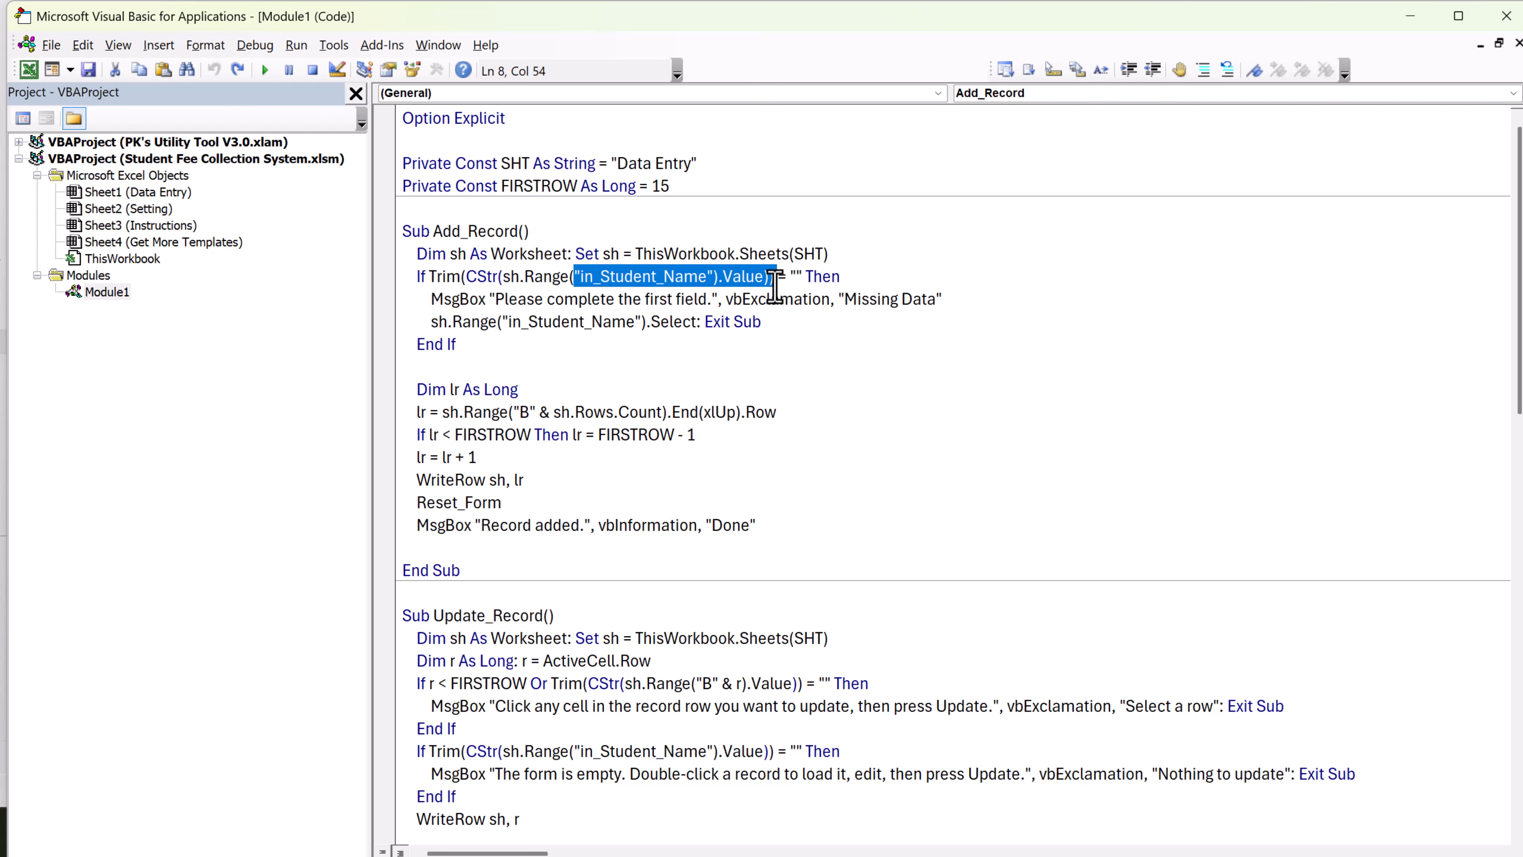
- Glance at the worksheet, return to the code and highlight Add_Record's missing-data If block and its Exit Sub statement
key("alt+Tab")
key("alt+Tab")
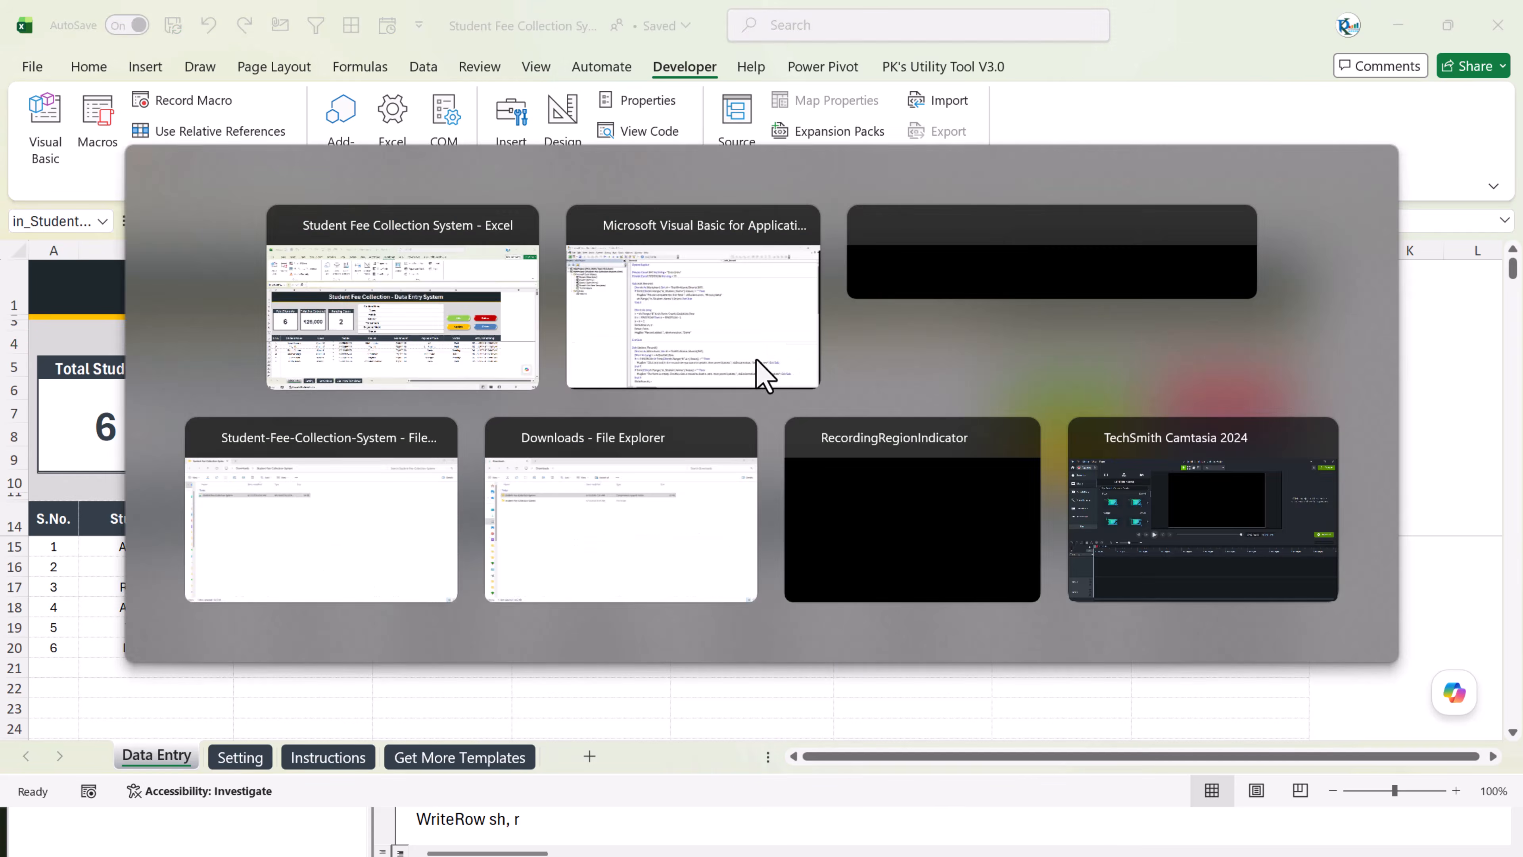
left_click(684, 353)
left_click_drag(502, 343, 384, 278)
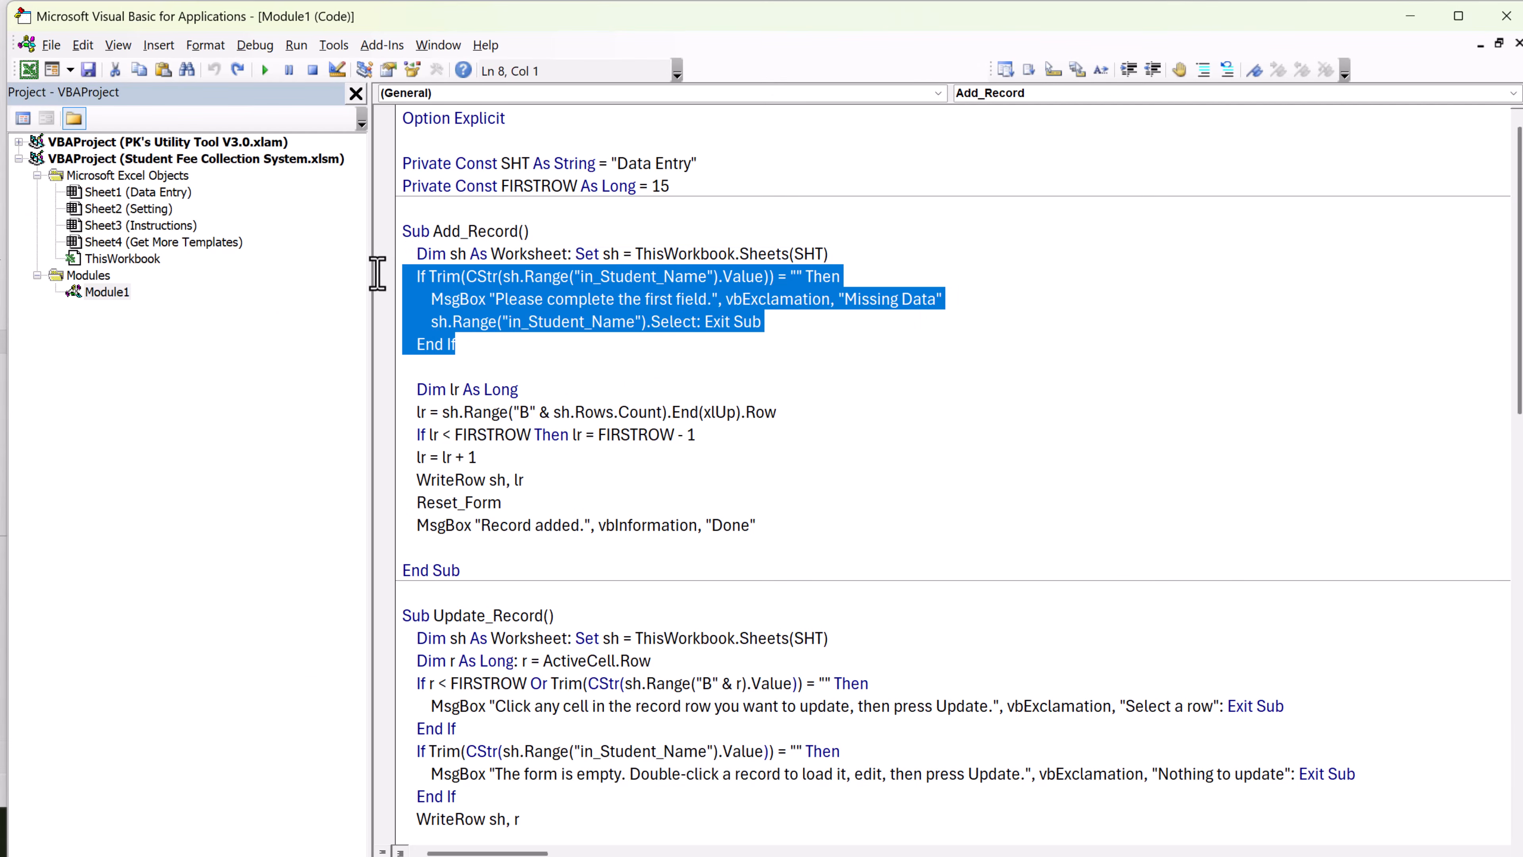
left_click(772, 345)
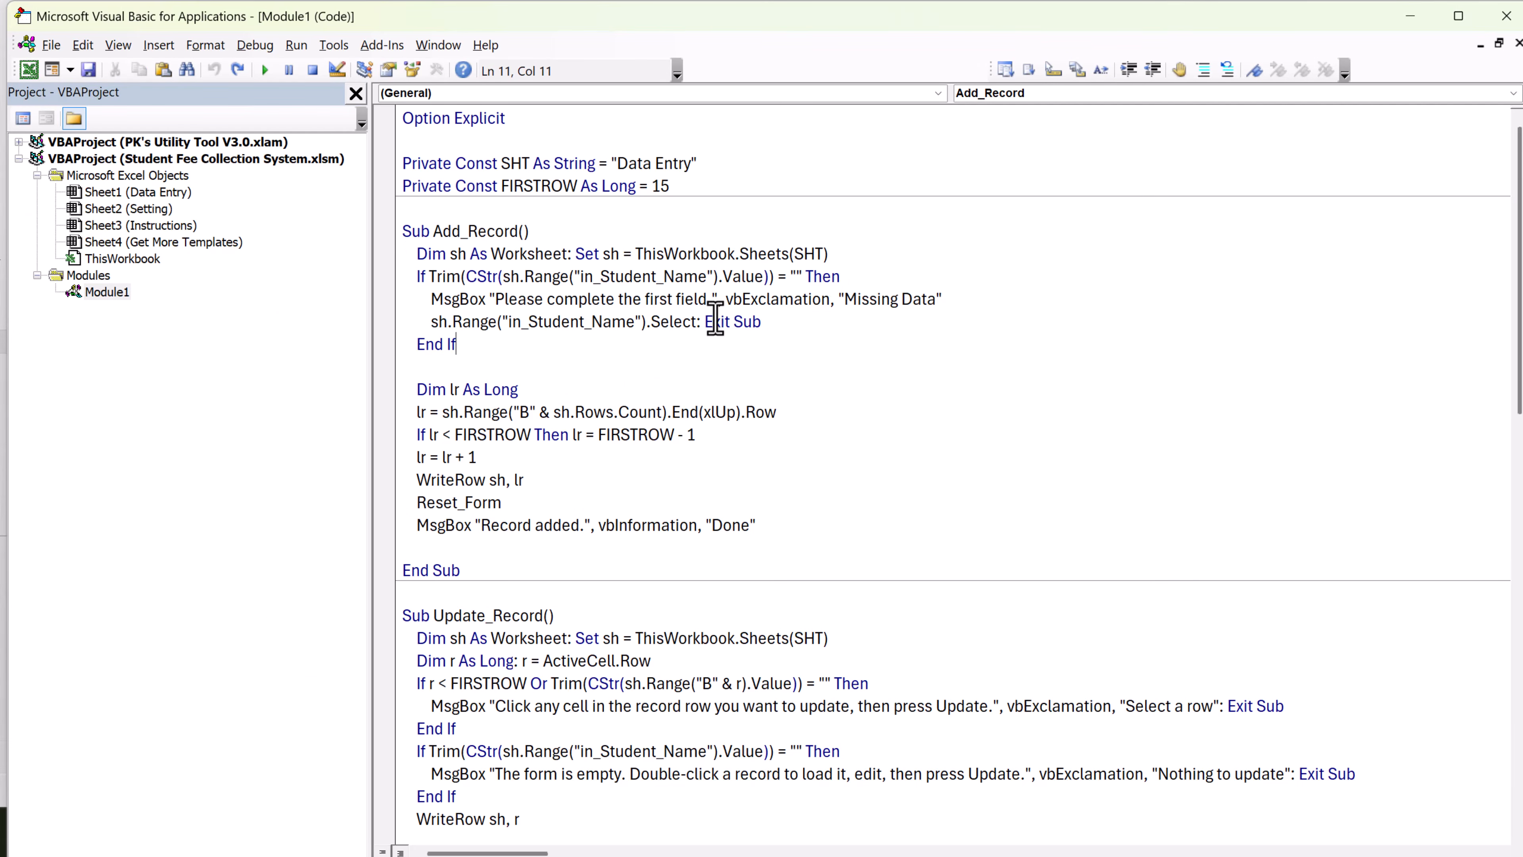
left_click_drag(708, 322, 763, 324)
- Highlight the lr declaration and last-row calculation in Add_Record, and select the first empty Student Name cell, B21, on the worksheet
scroll(780, 347, "down", 2)
left_click(466, 255)
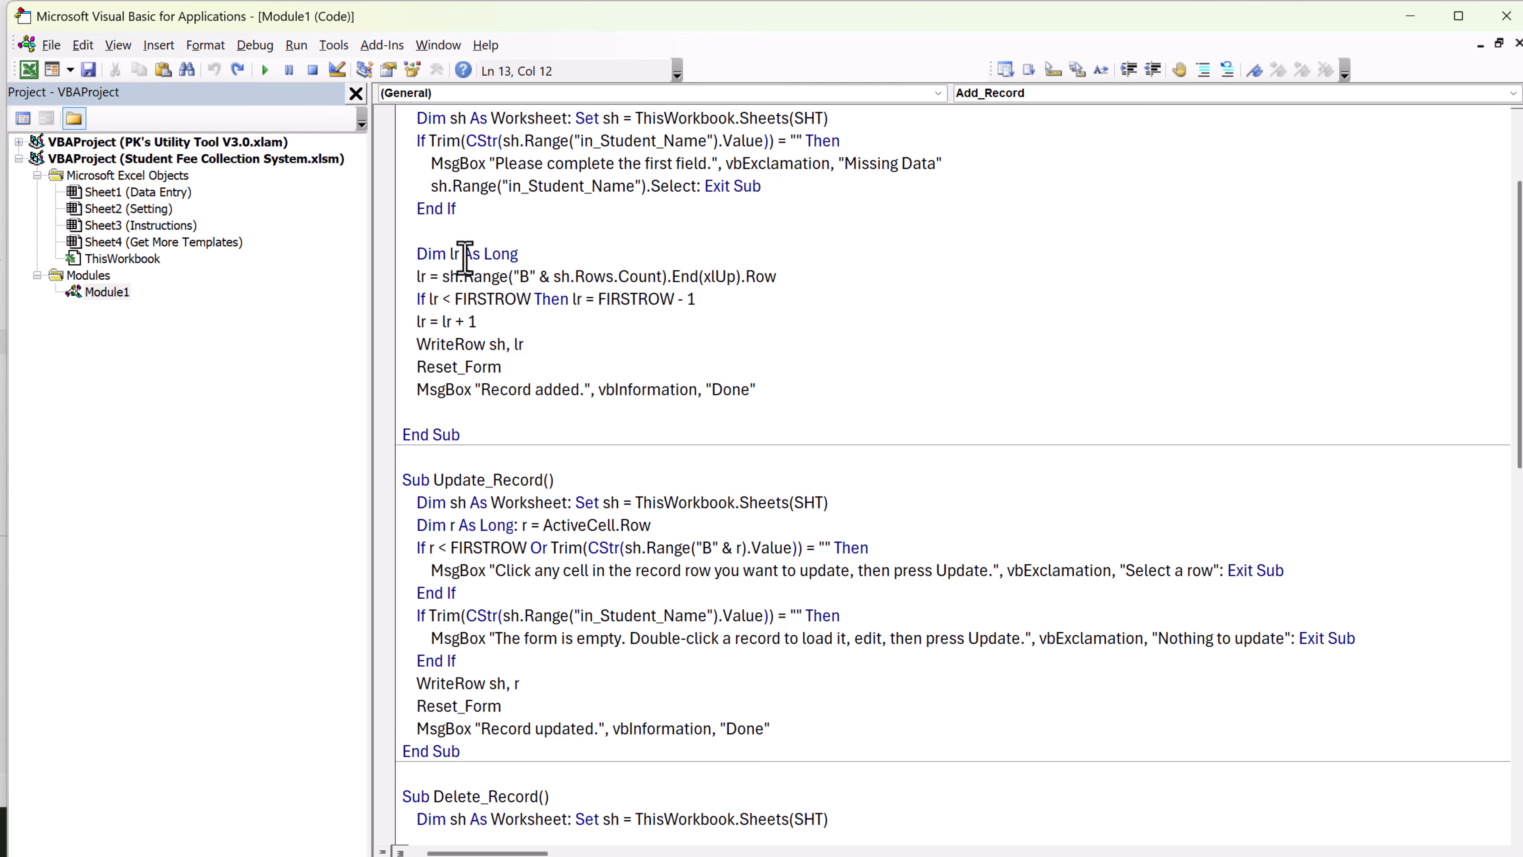
left_click_drag(466, 258, 795, 285)
left_click(746, 270)
left_click(793, 285)
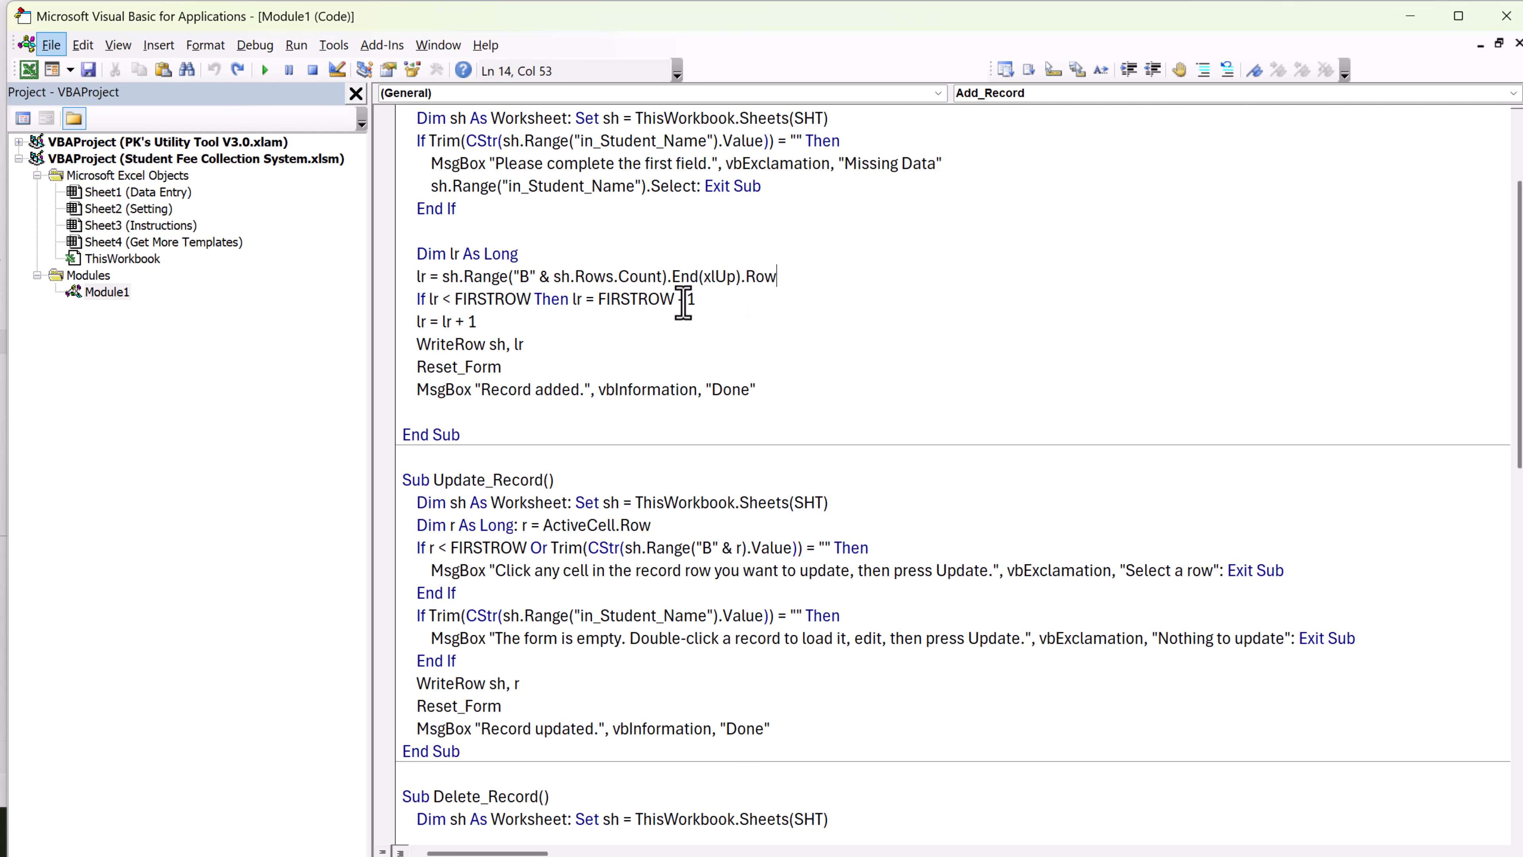
key("alt+F11")
left_click(151, 675)
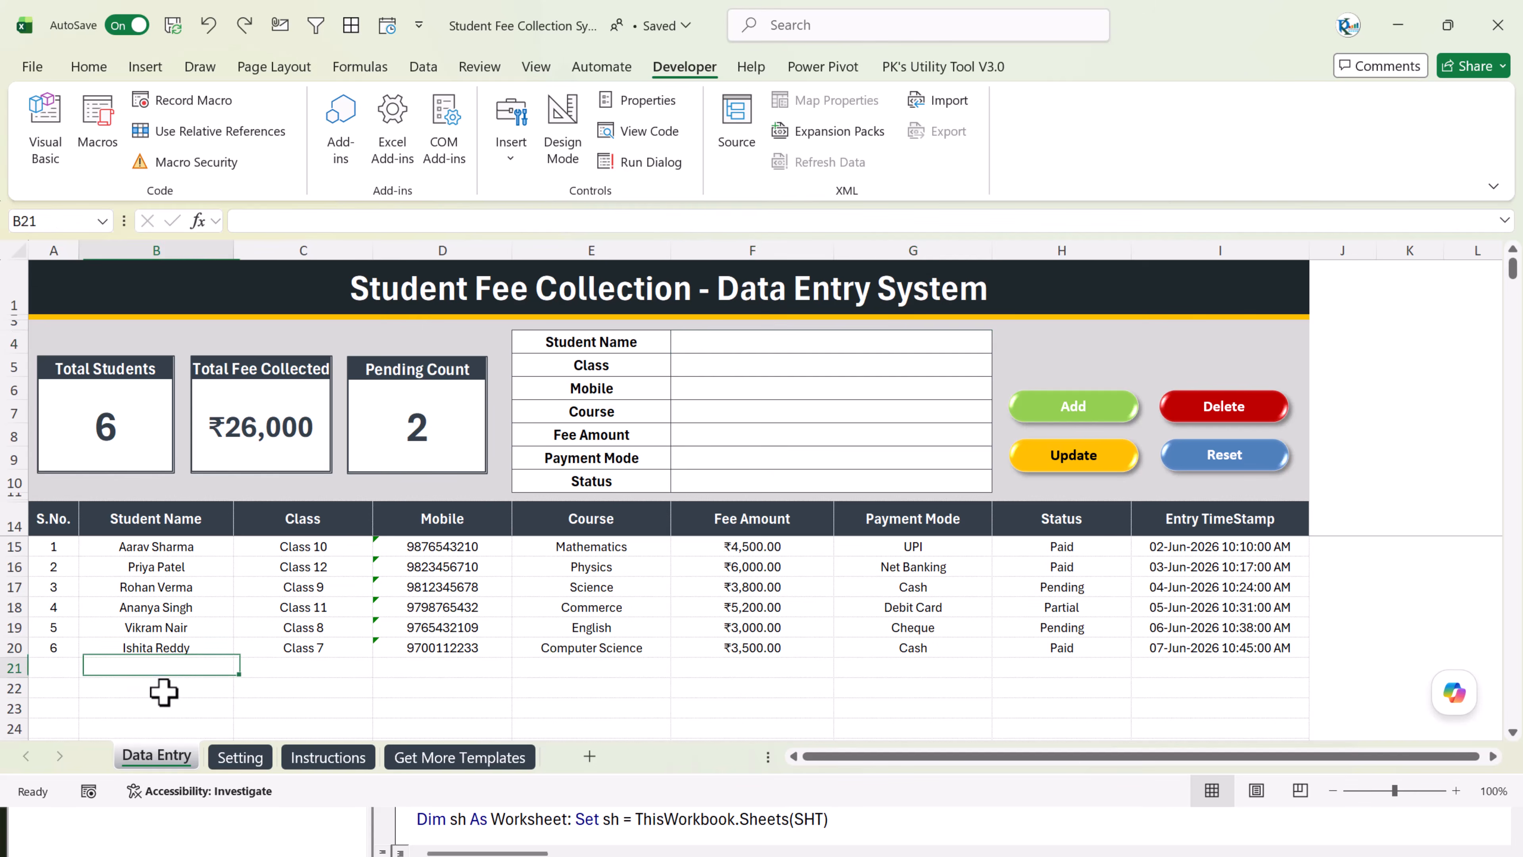
- Return to the code and highlight the Rows.Count End(xlUp) expression and FIRSTROW in the comparison below it
key("alt+F11")
left_click(660, 322)
left_click_drag(564, 277, 792, 282)
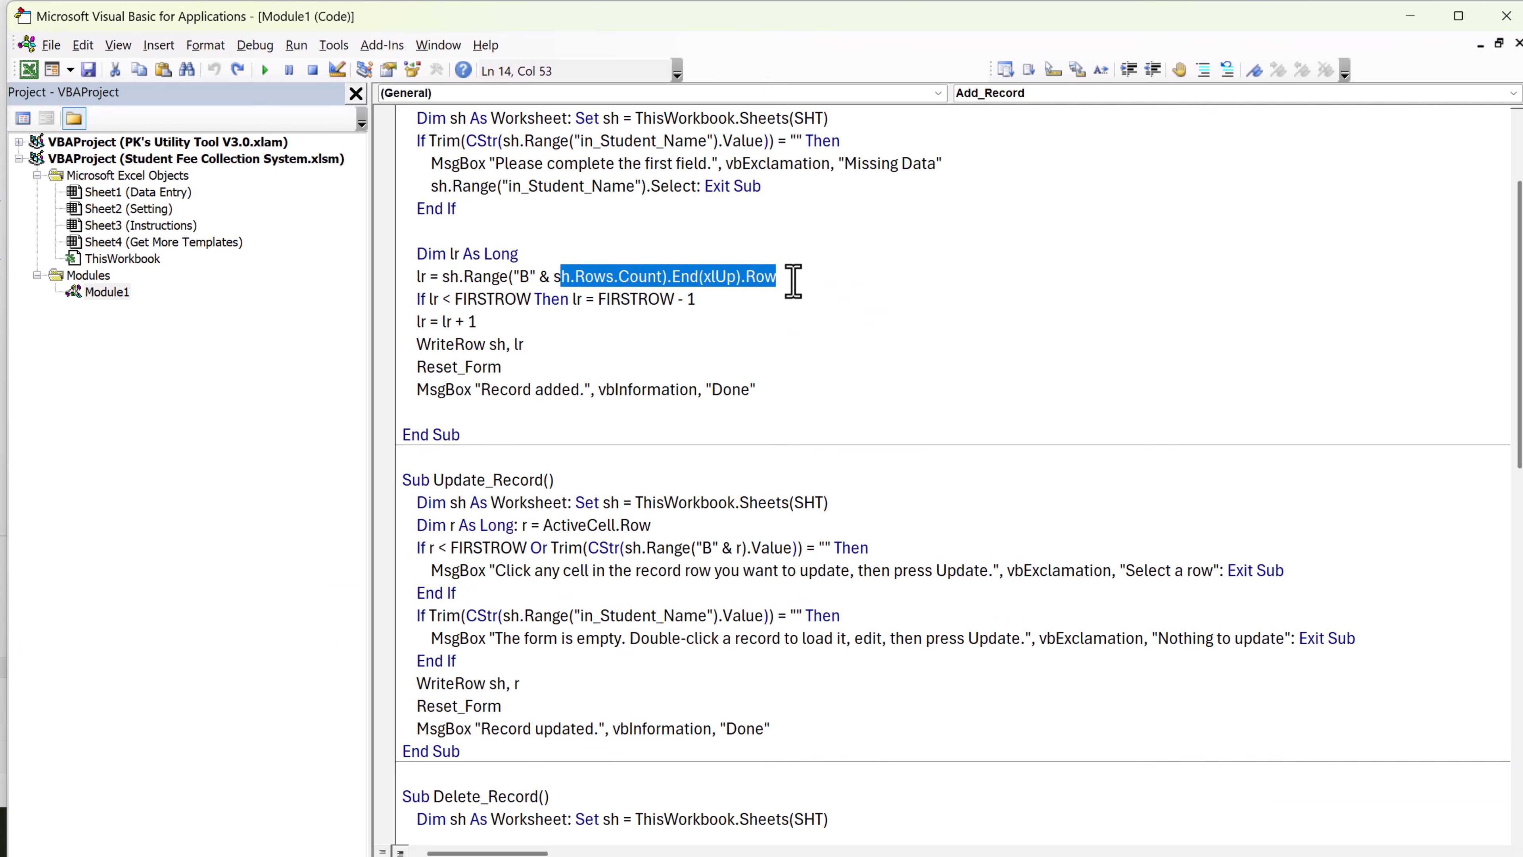
left_click(424, 297)
double_click(464, 298)
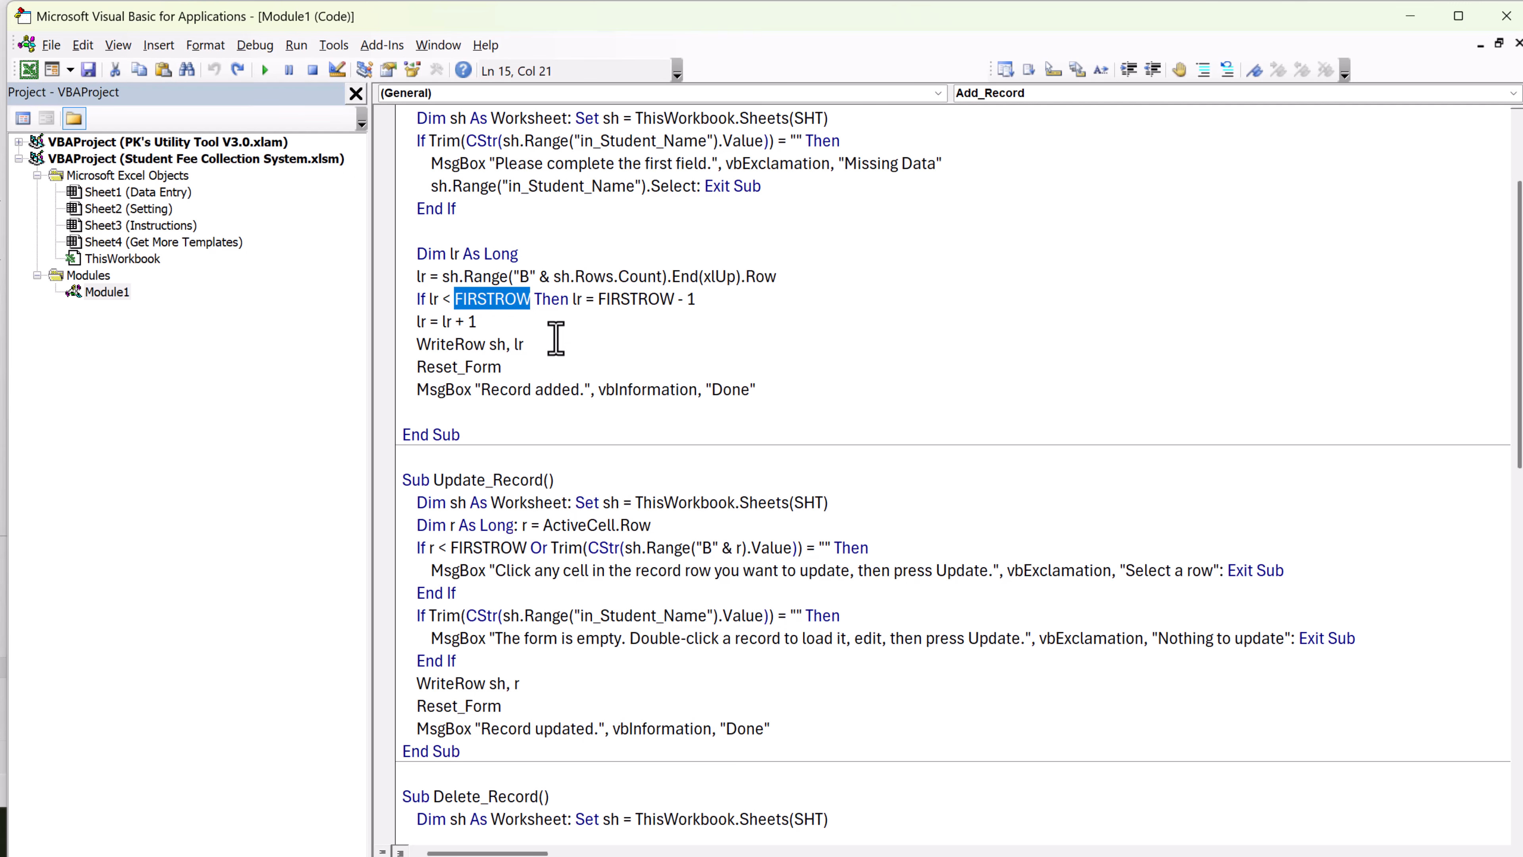
- Highlight FIRSTROW in Add_Record's lr comparison and the FIRSTROW - 1 expression assigned to lr
left_click(506, 322)
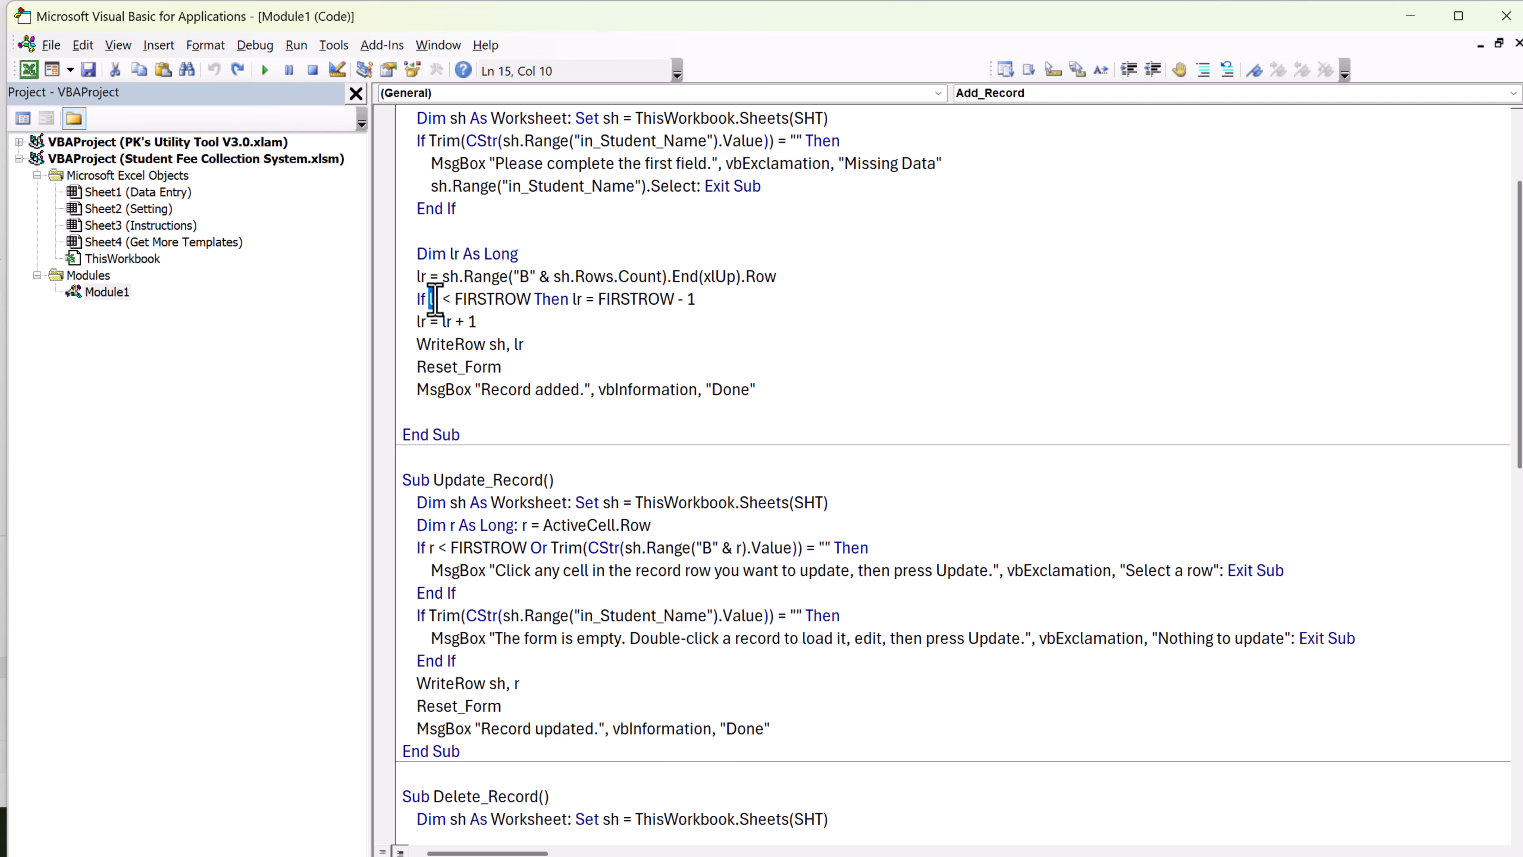
double_click(472, 298)
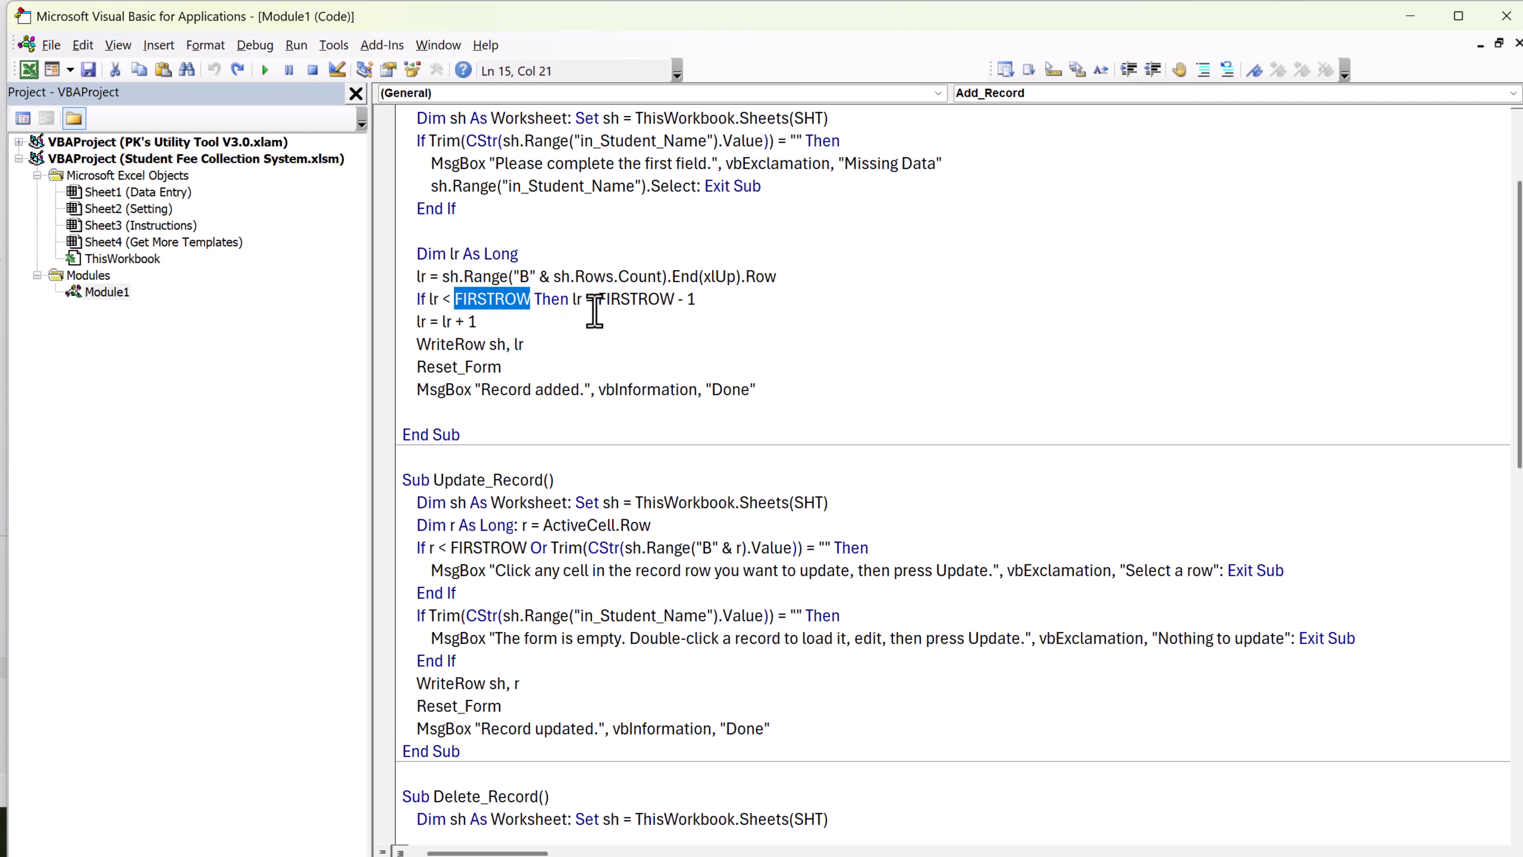
double_click(634, 300)
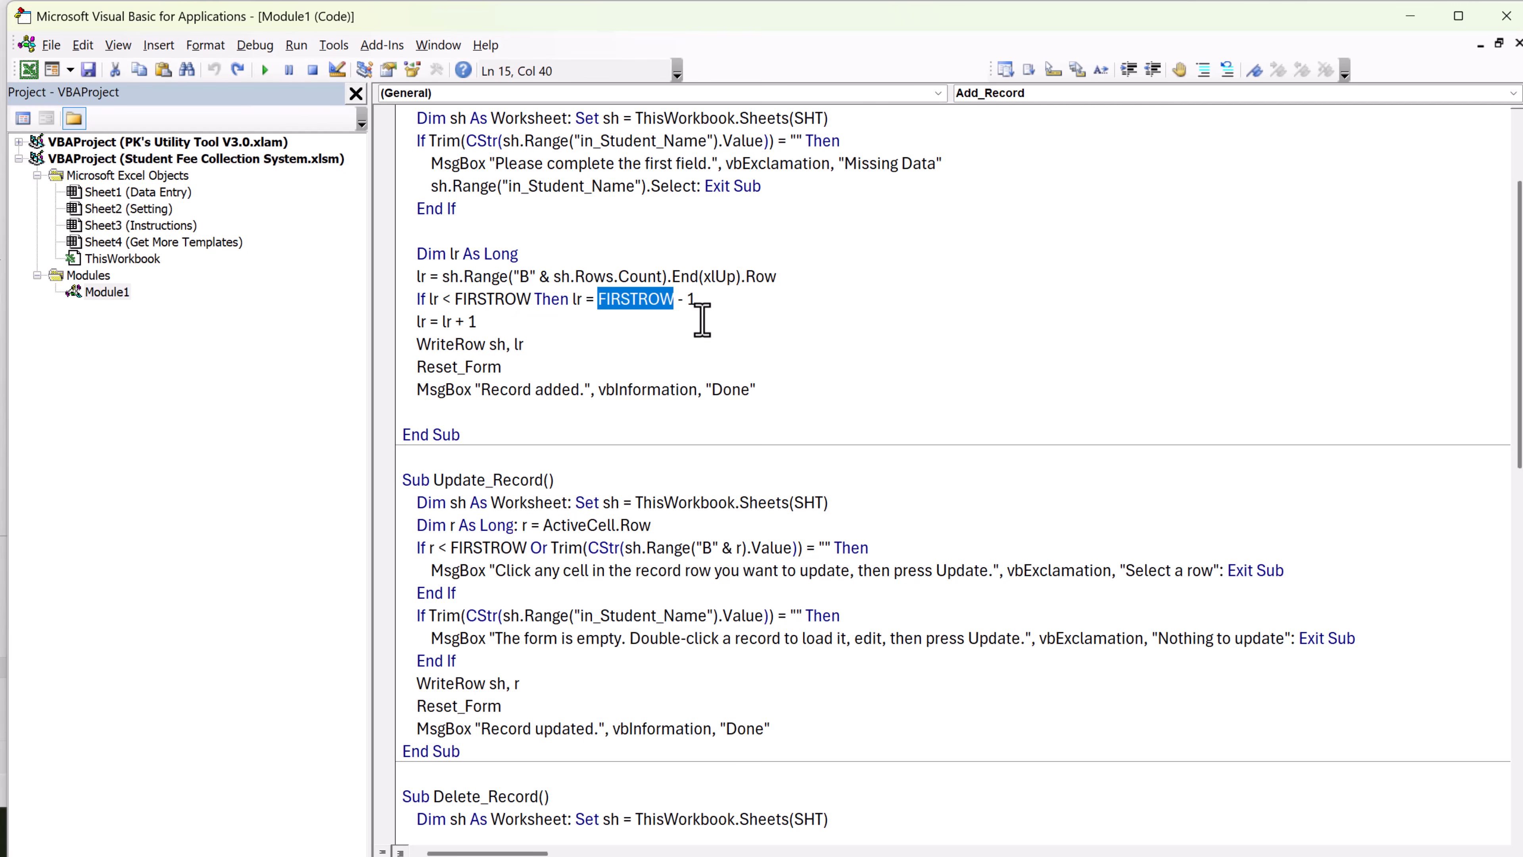
key("Down")
double_click(668, 303)
left_click(694, 302)
left_click_drag(706, 302, 614, 300)
left_click(714, 311)
- Highlight the lr calculation lines in Add_Record, ending with the lr = lr + 1 increment
left_click_drag(413, 324, 771, 280)
left_click(536, 321)
left_click(612, 341)
left_click(797, 280)
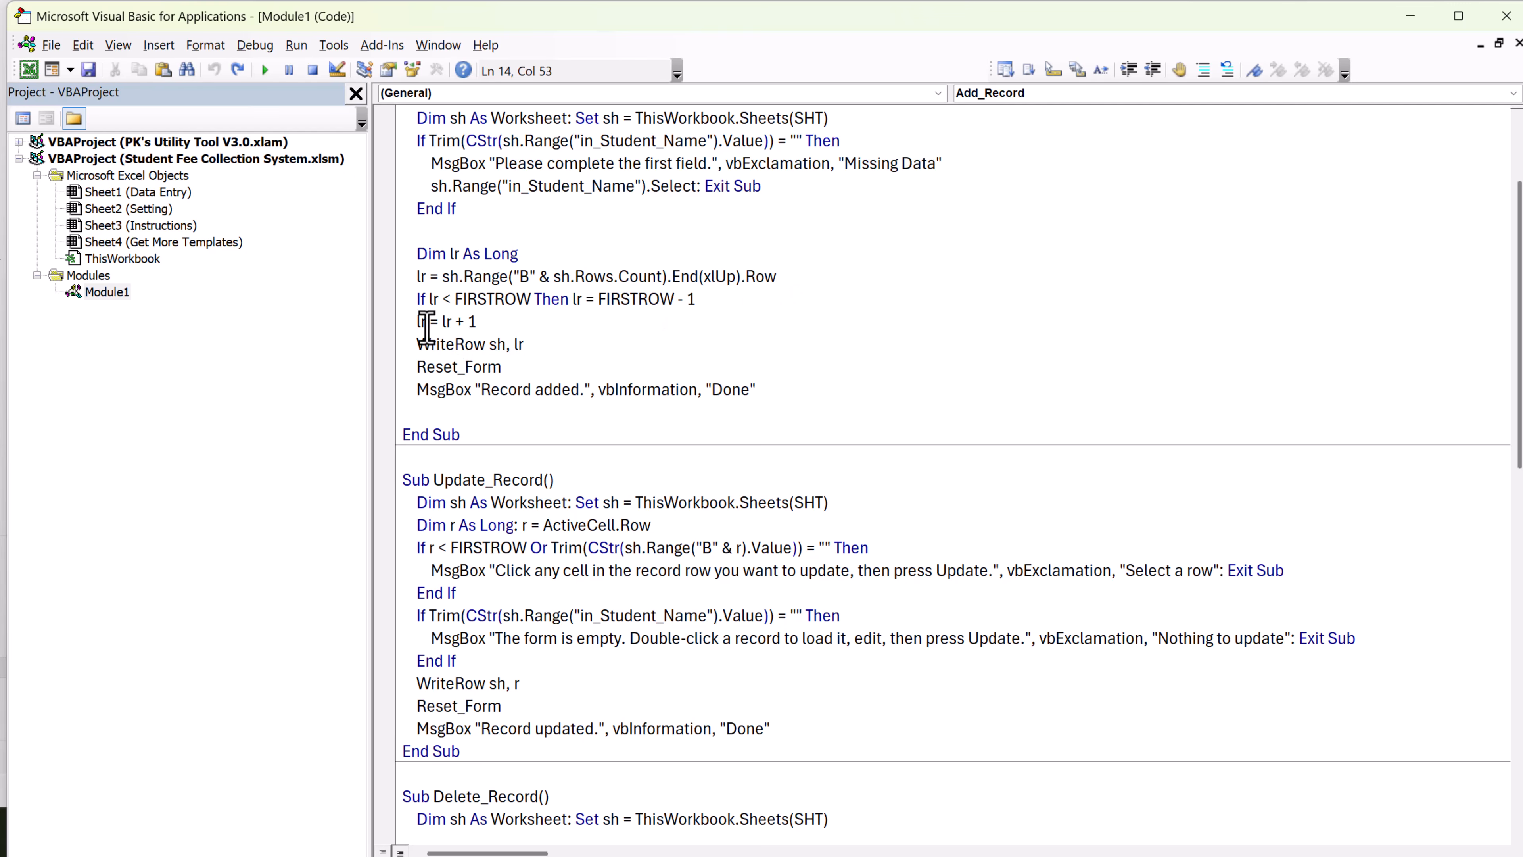
left_click_drag(426, 327, 477, 322)
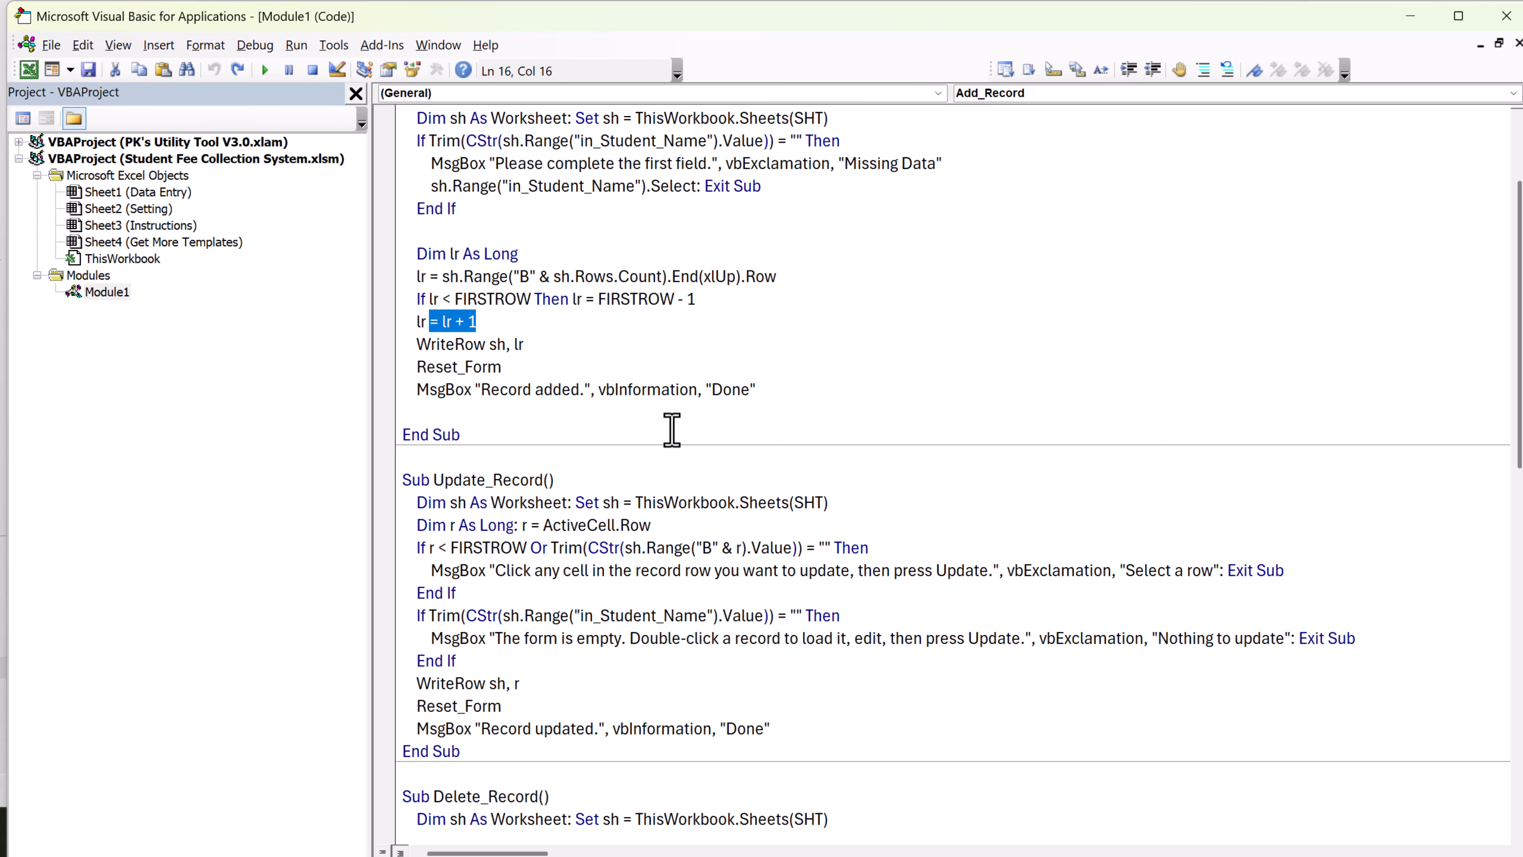
- Highlight the WriteRow sh, lr call in Add_Record and display WriteRow's parameter information
left_click_drag(404, 344, 577, 354)
left_click(577, 363)
double_click(477, 345)
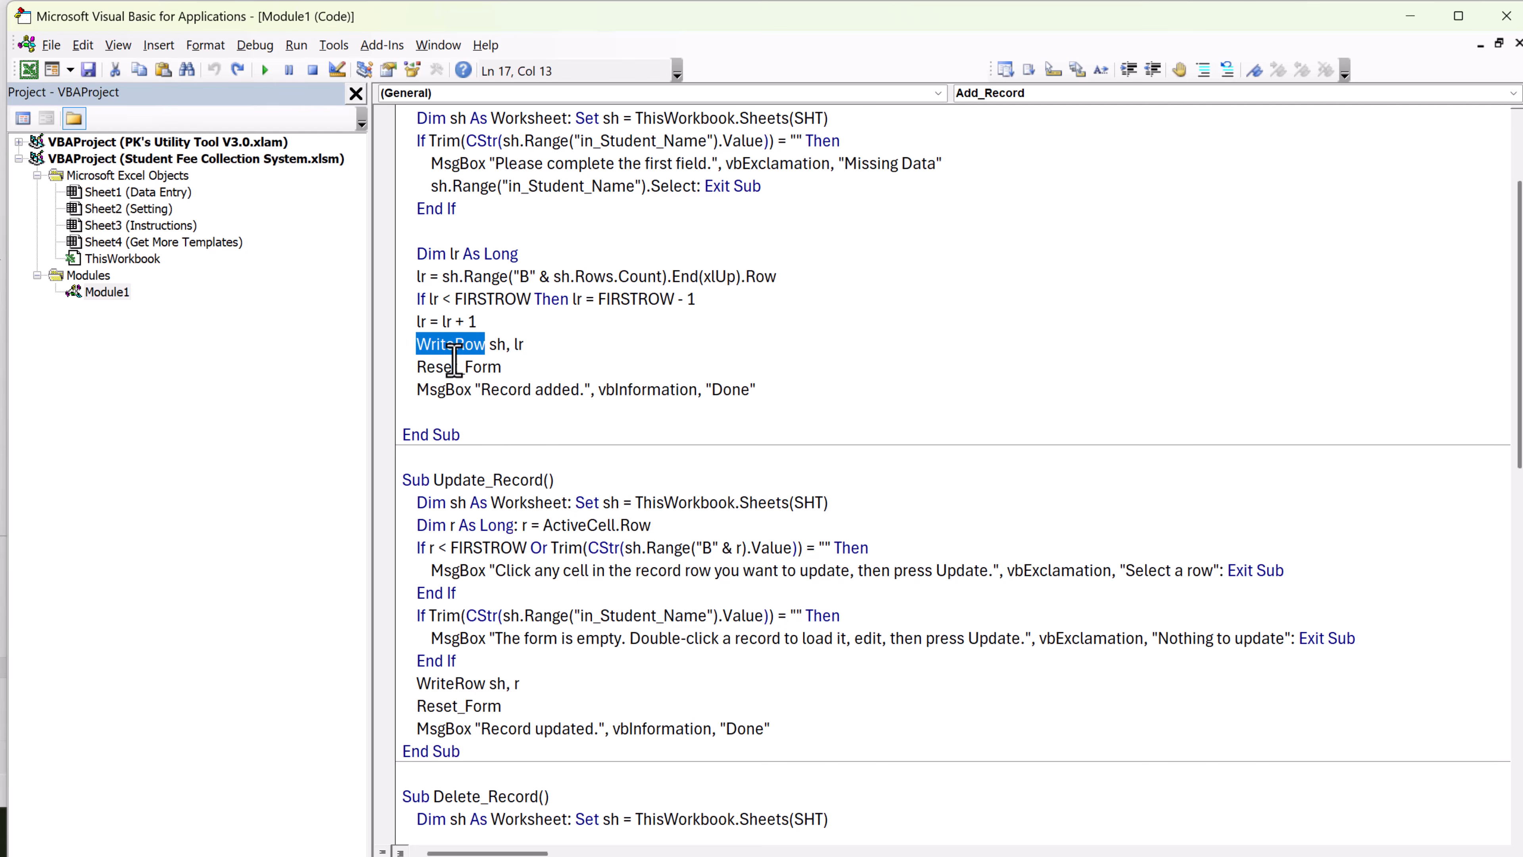
left_click(528, 351)
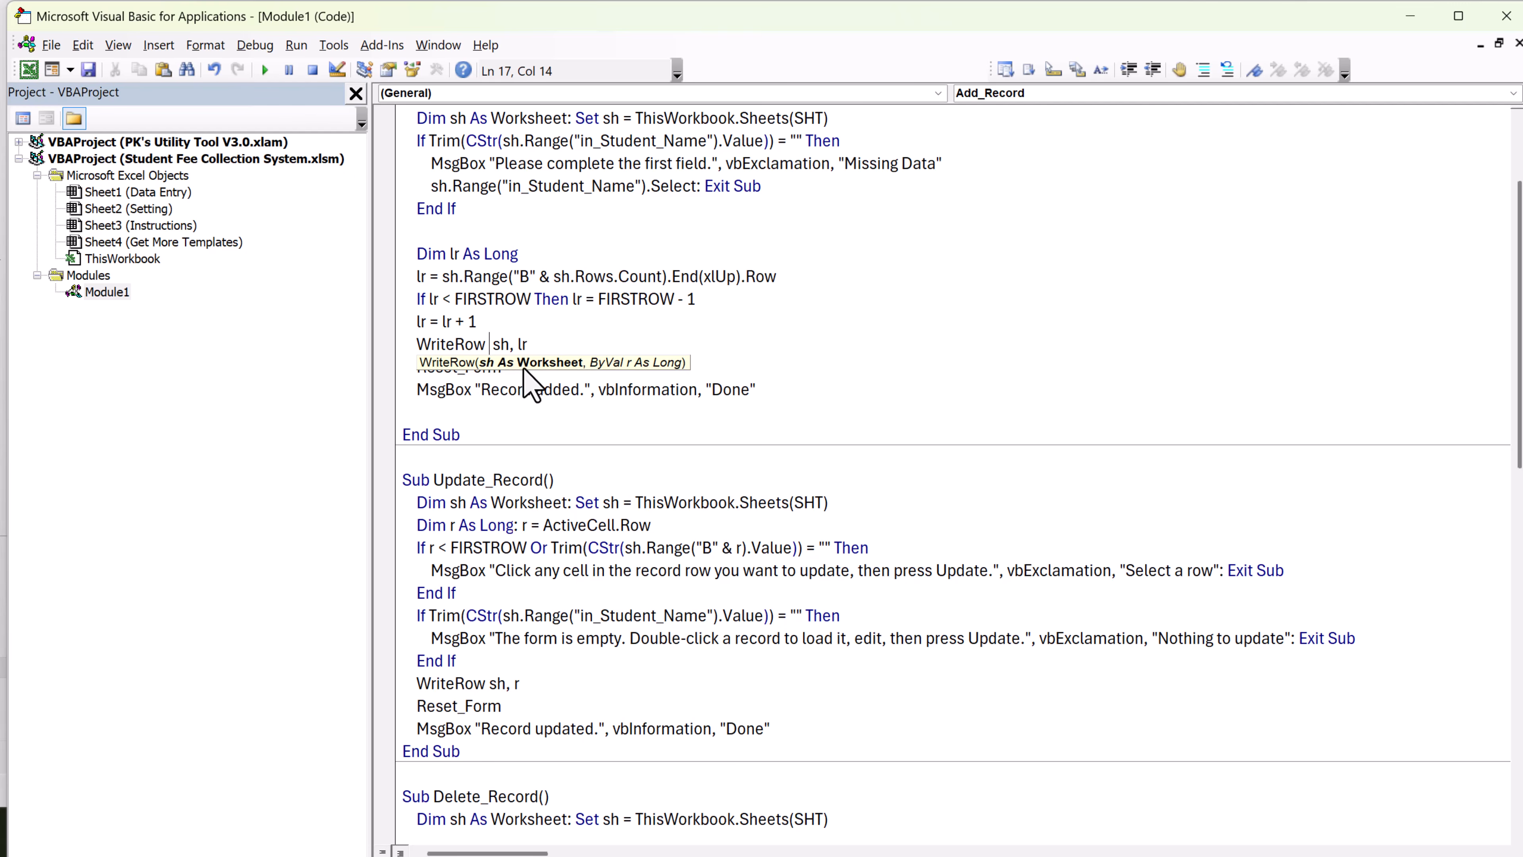
key("Delete")
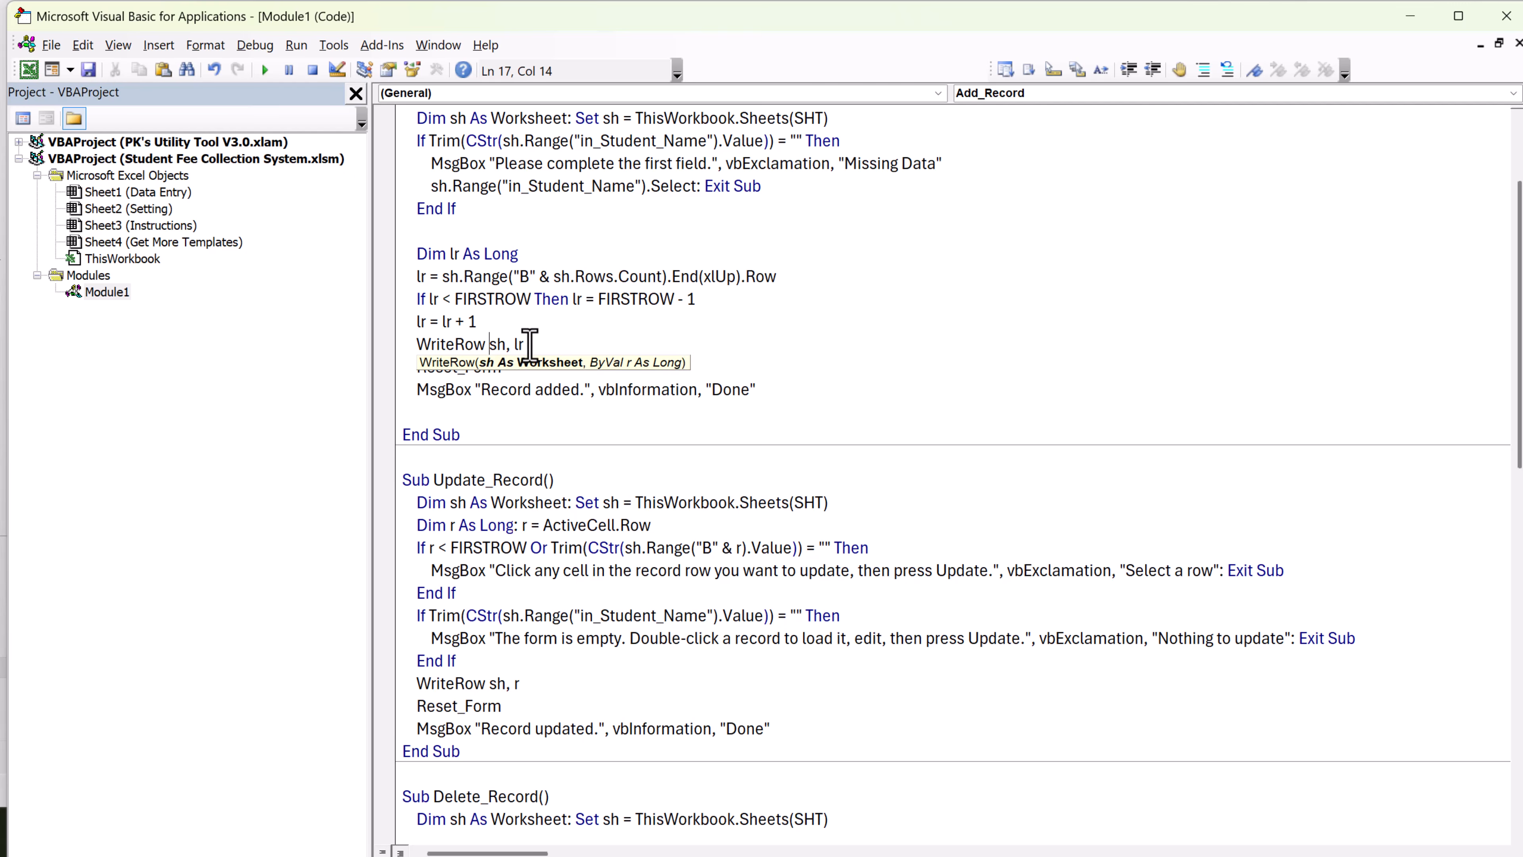
left_click(639, 410)
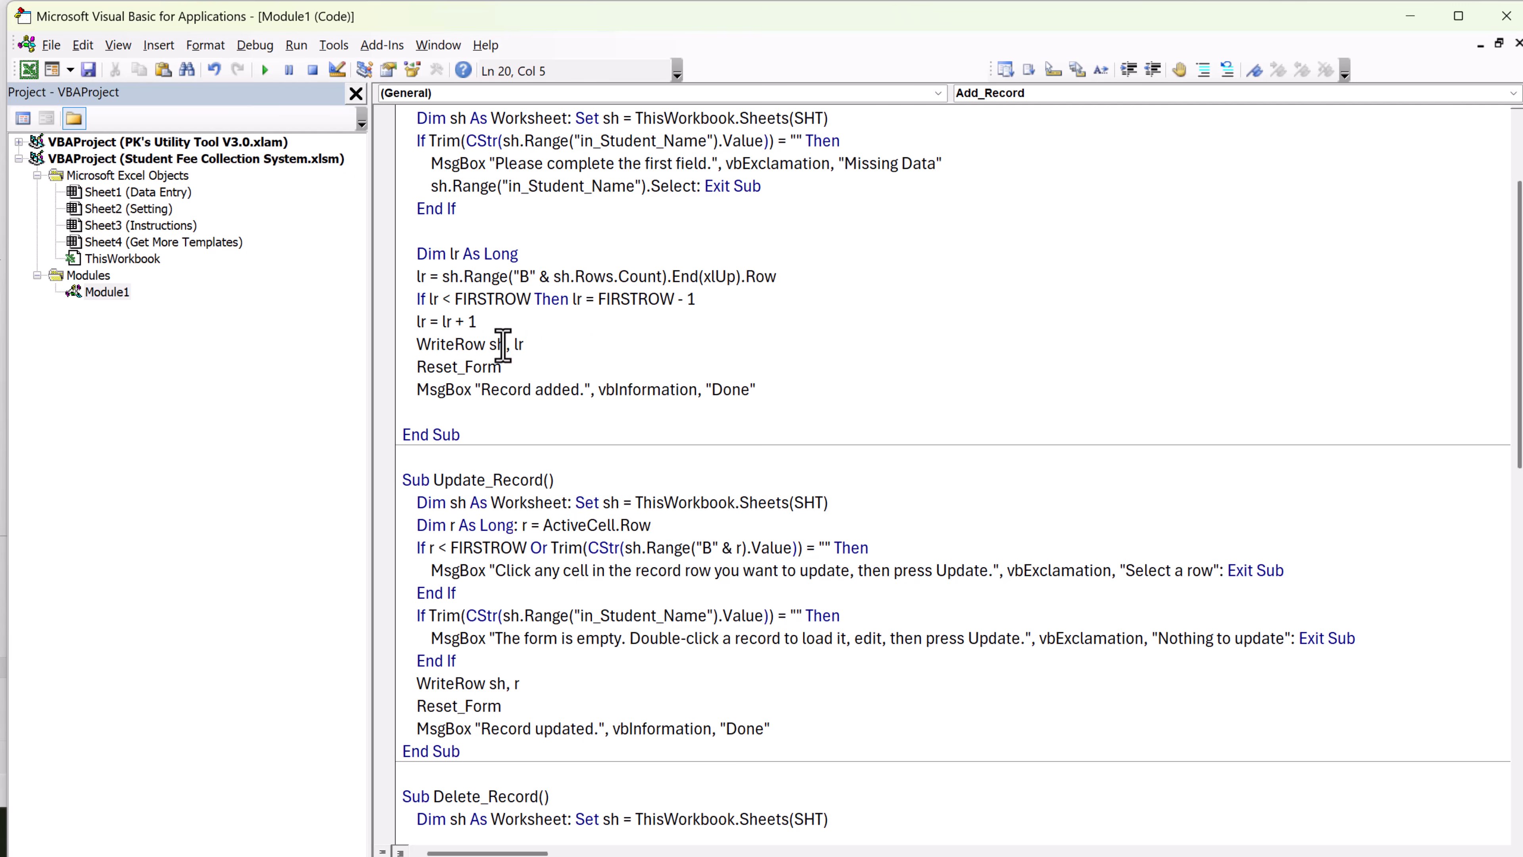
- Go to the definition of WriteRow from its call in Add_Record
left_click(472, 345)
scroll(537, 387, "down", 1)
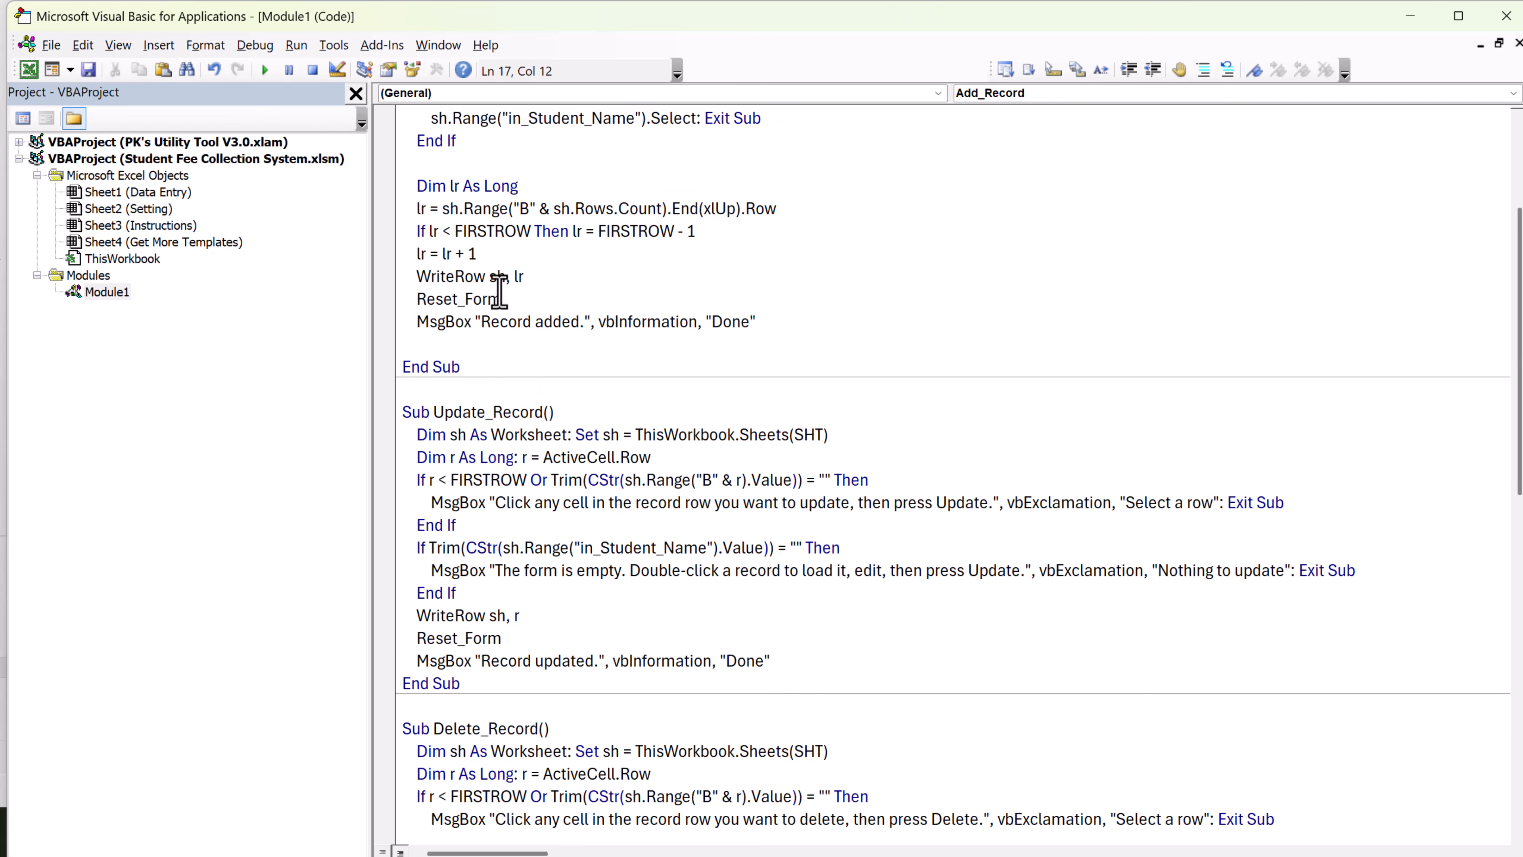
double_click(427, 276)
left_click(538, 279)
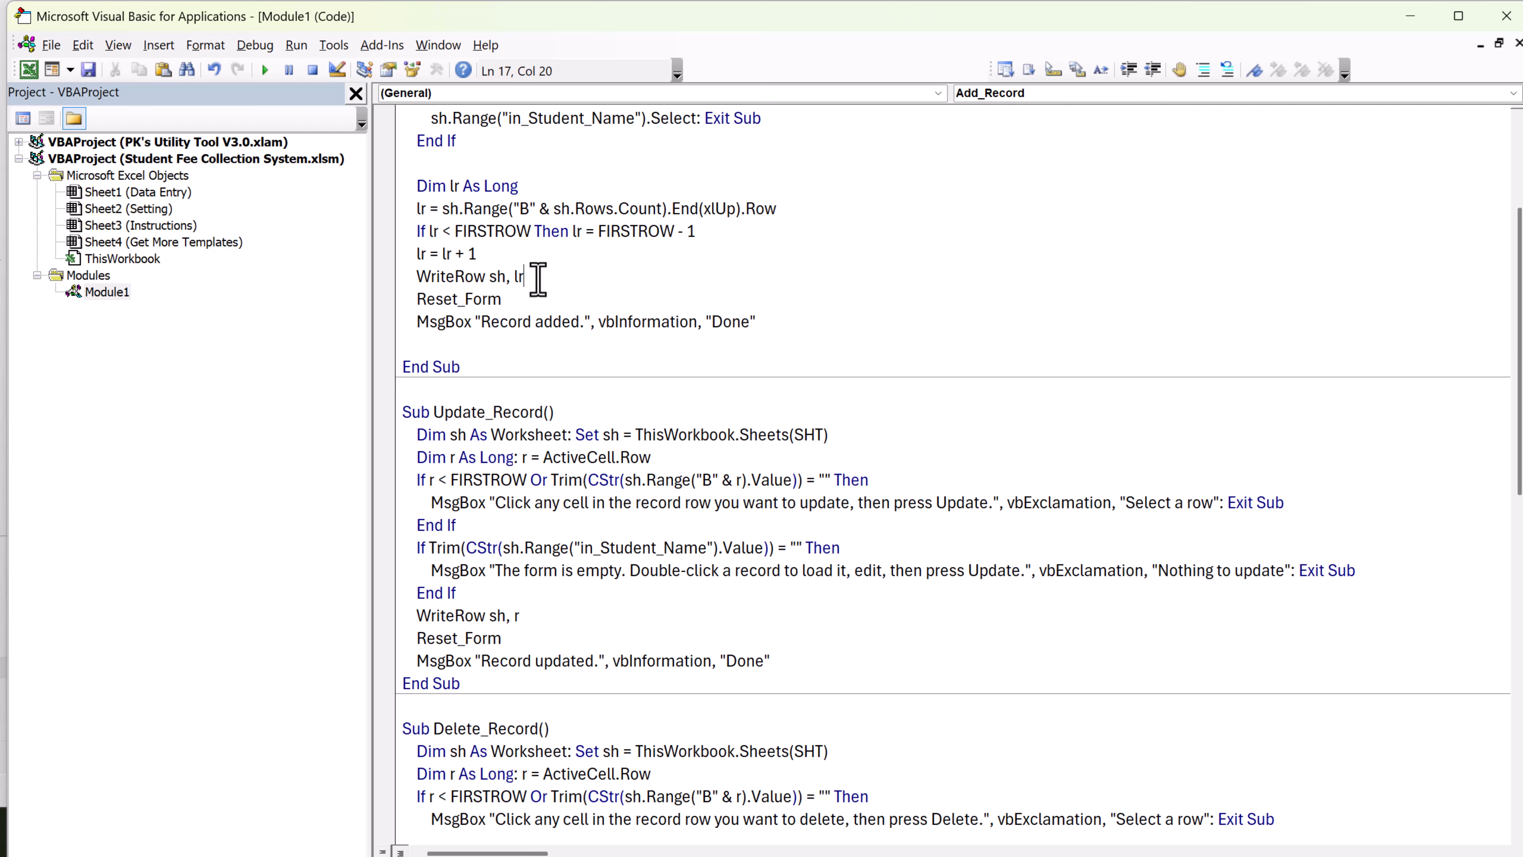
right_click(456, 277)
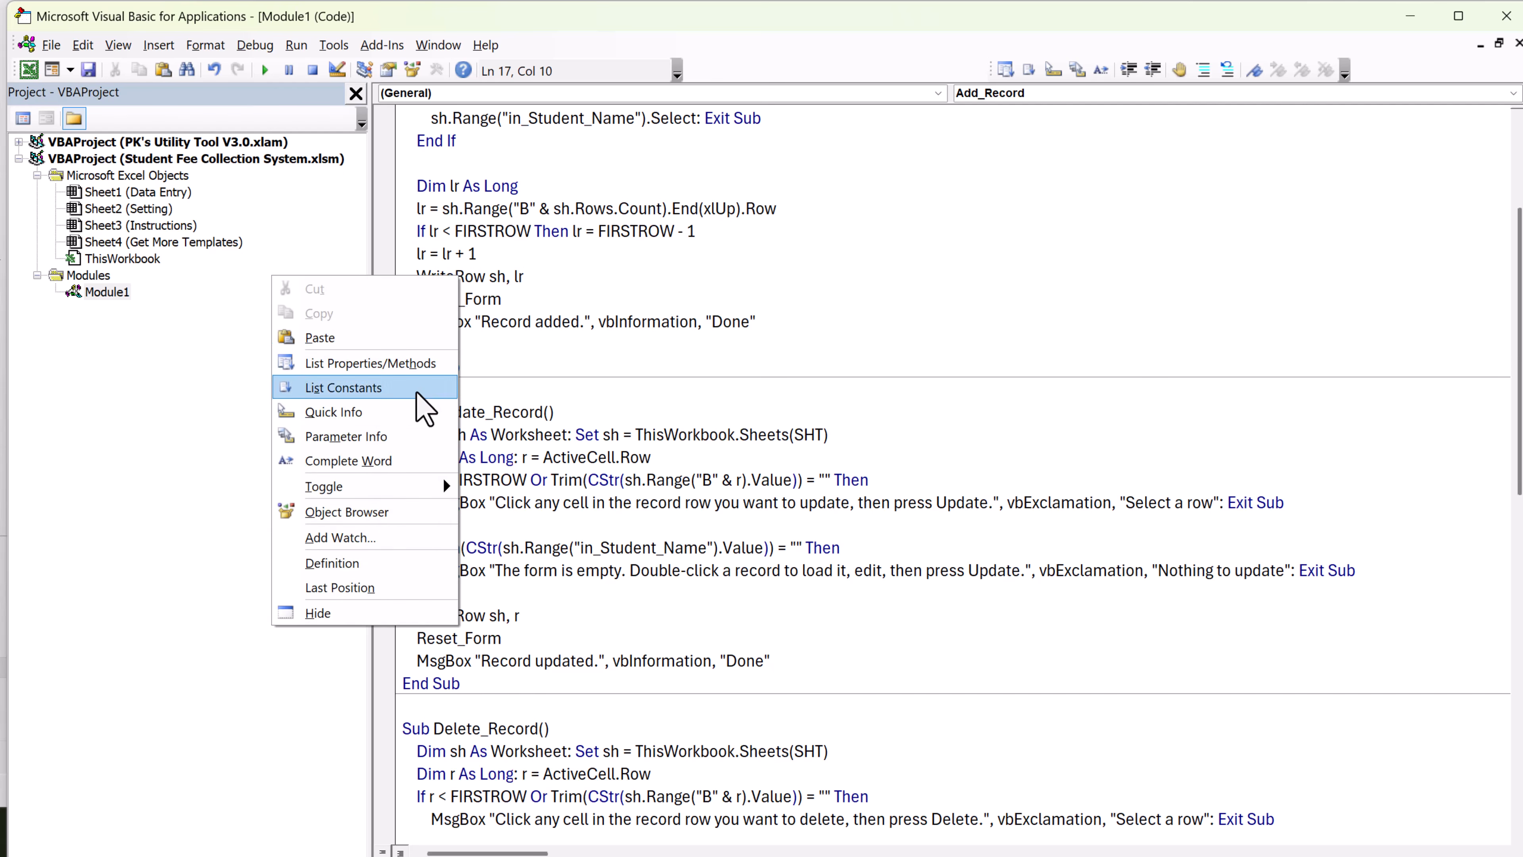
left_click(366, 564)
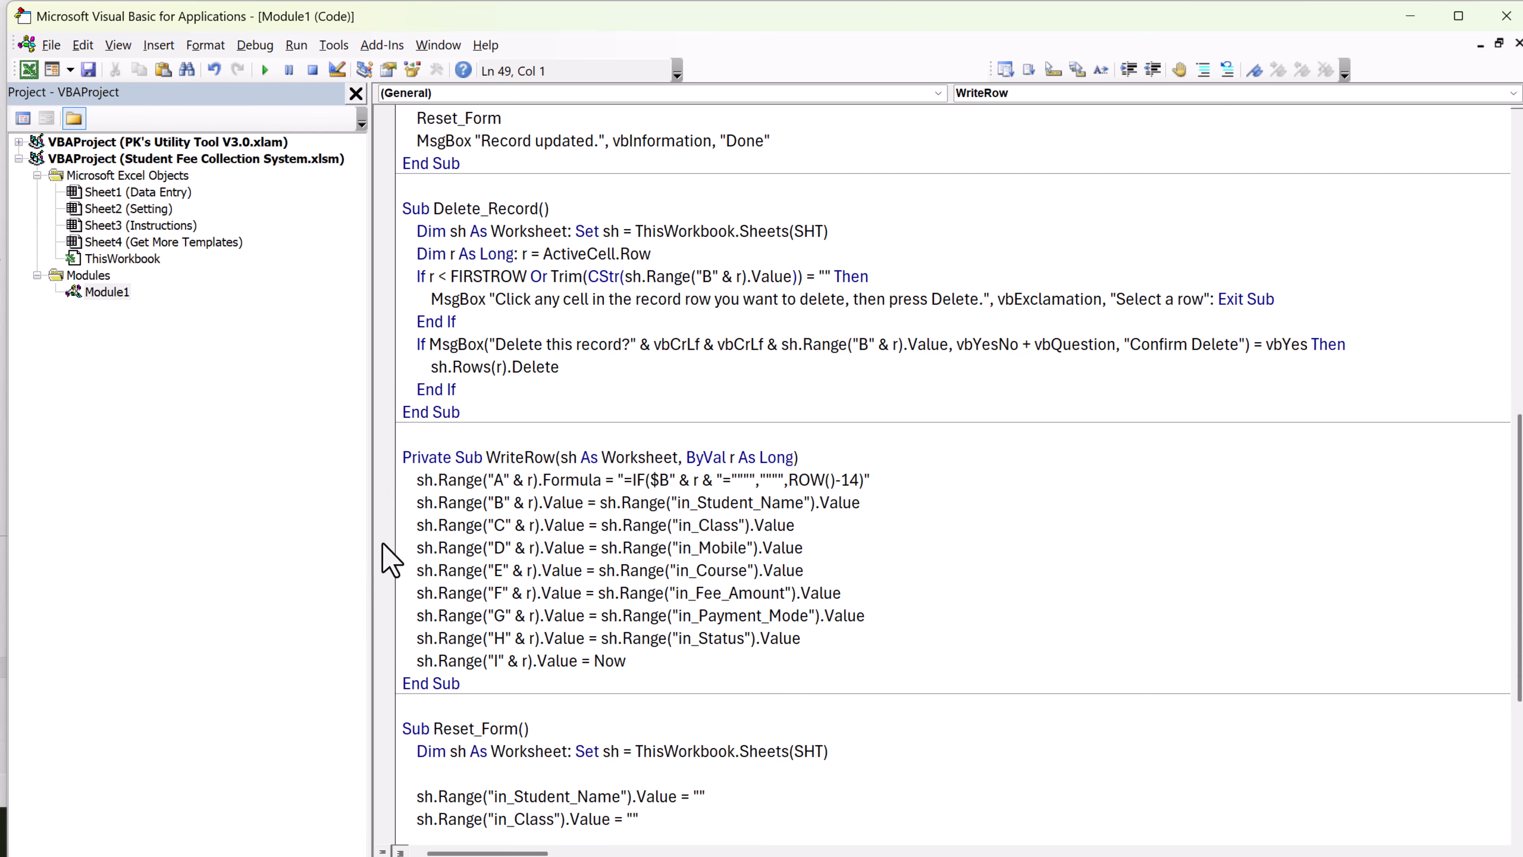
- Highlight the whole WriteRow procedure, its body lines, and the assignments for columns B to I
left_click_drag(460, 684, 407, 460)
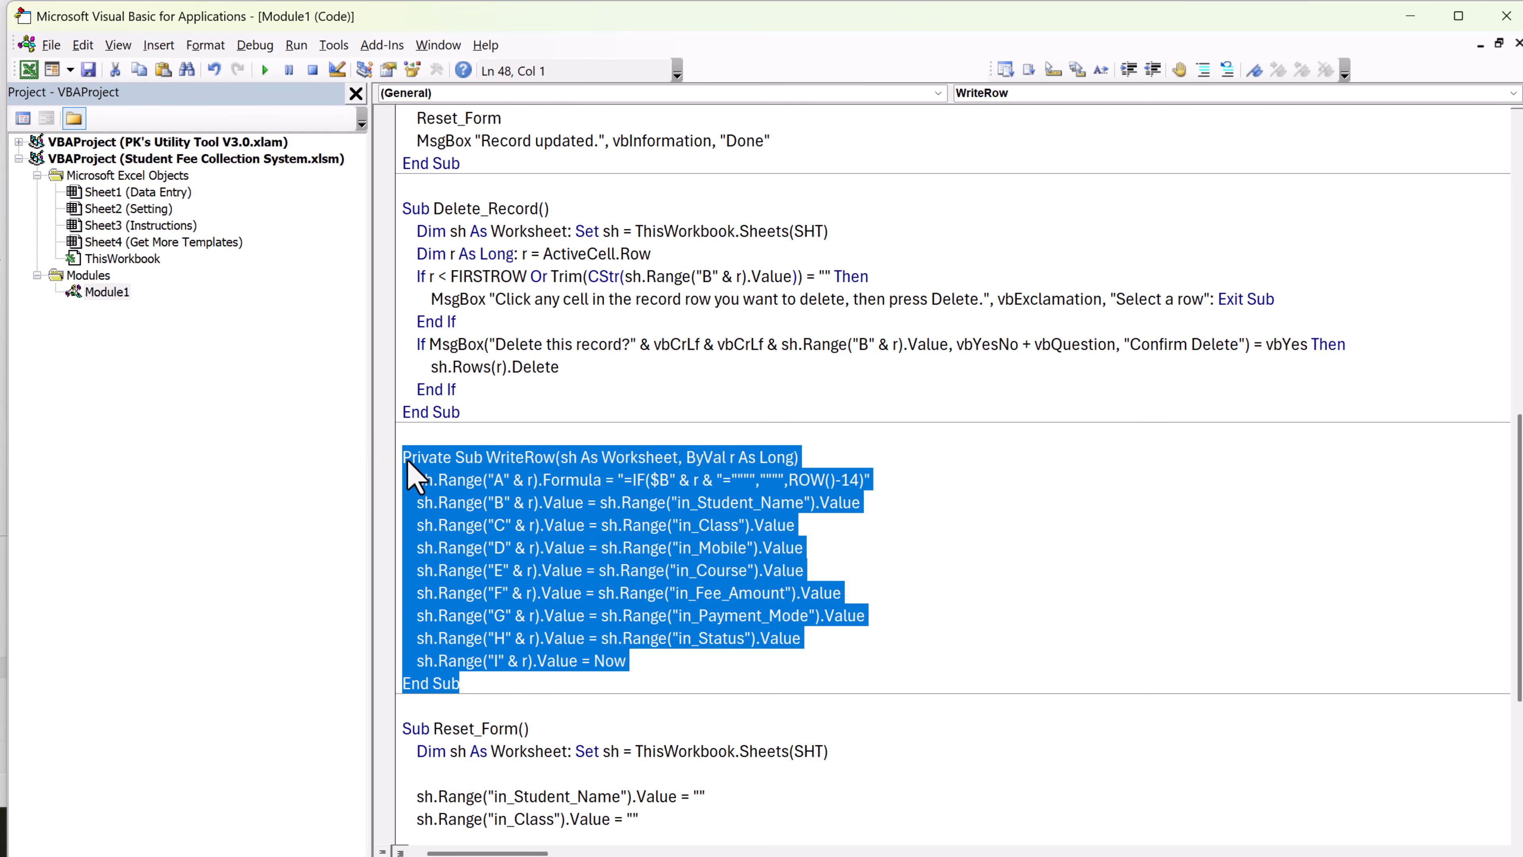
scroll(728, 558, "down", 1)
left_click(687, 610)
left_click_drag(671, 597, 438, 413)
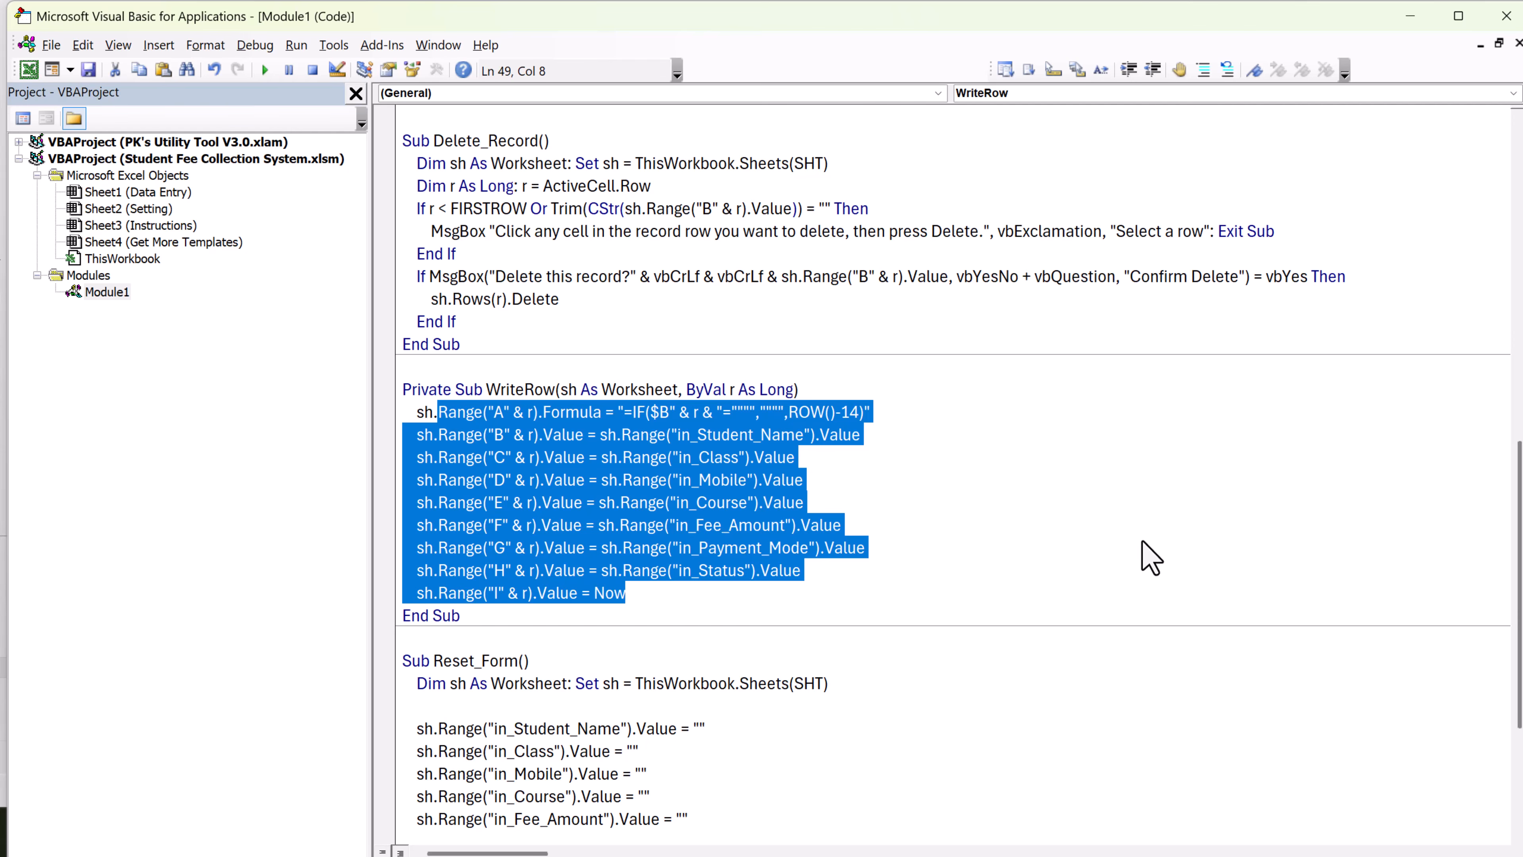
left_click(941, 515)
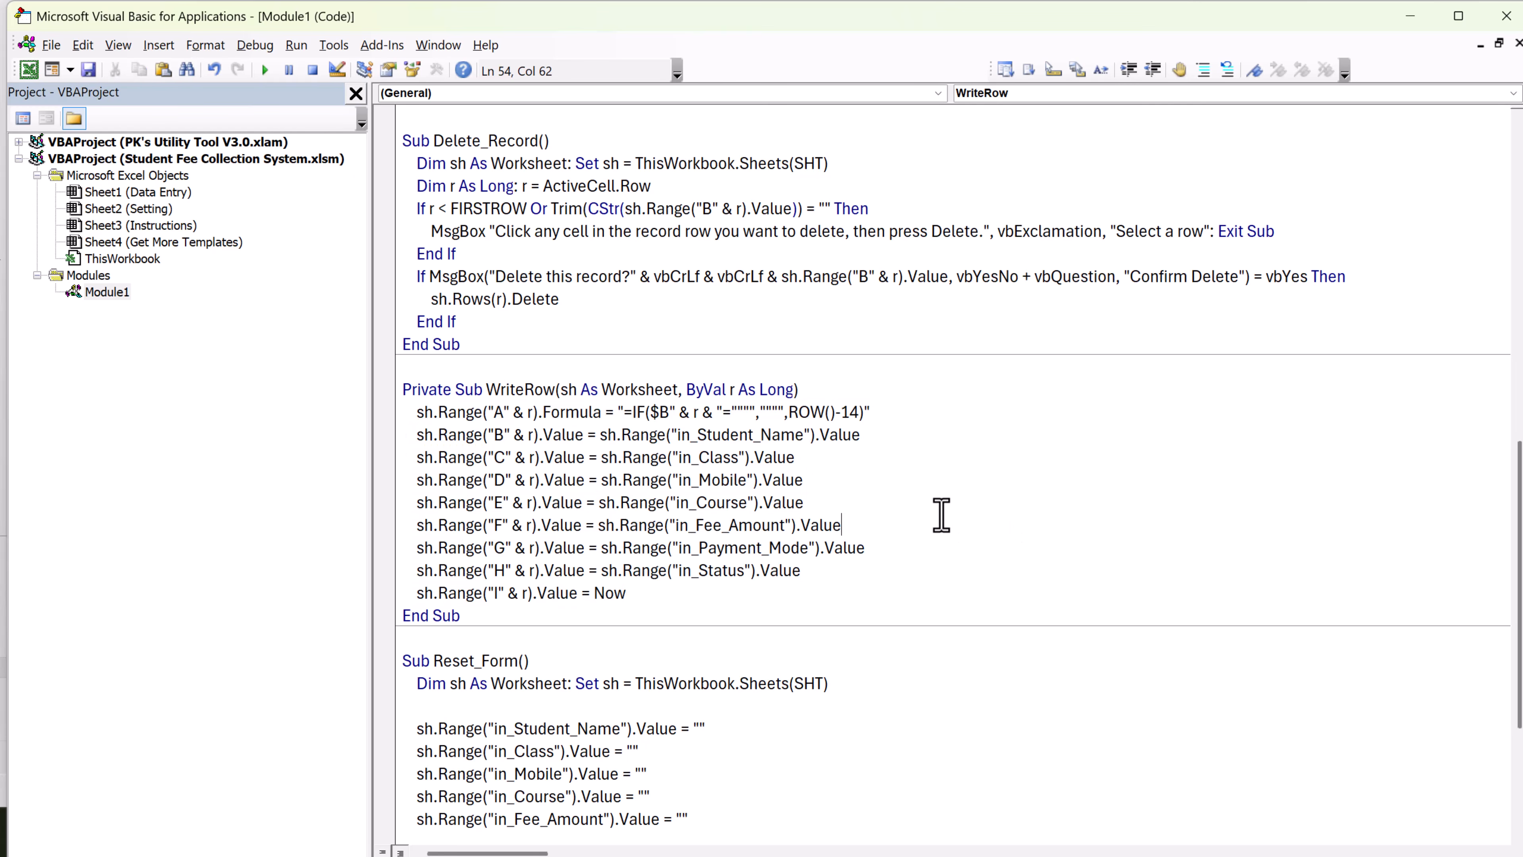
left_click_drag(415, 411, 390, 429)
left_click(944, 486)
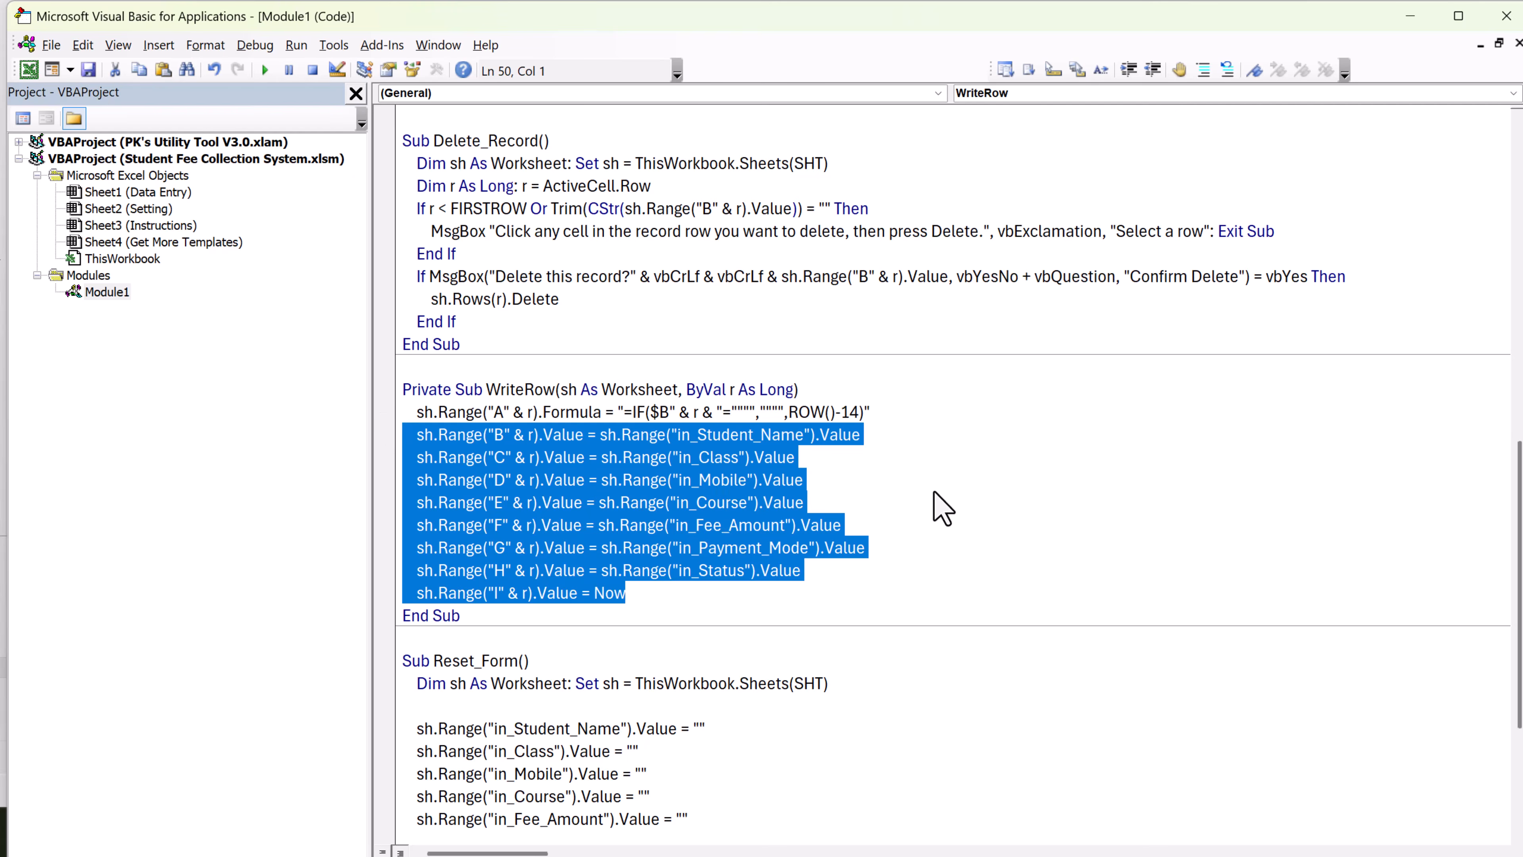
left_click(995, 507)
- Highlight WriteRow's name, its parameters, and the formula string it writes to column A
double_click(504, 395)
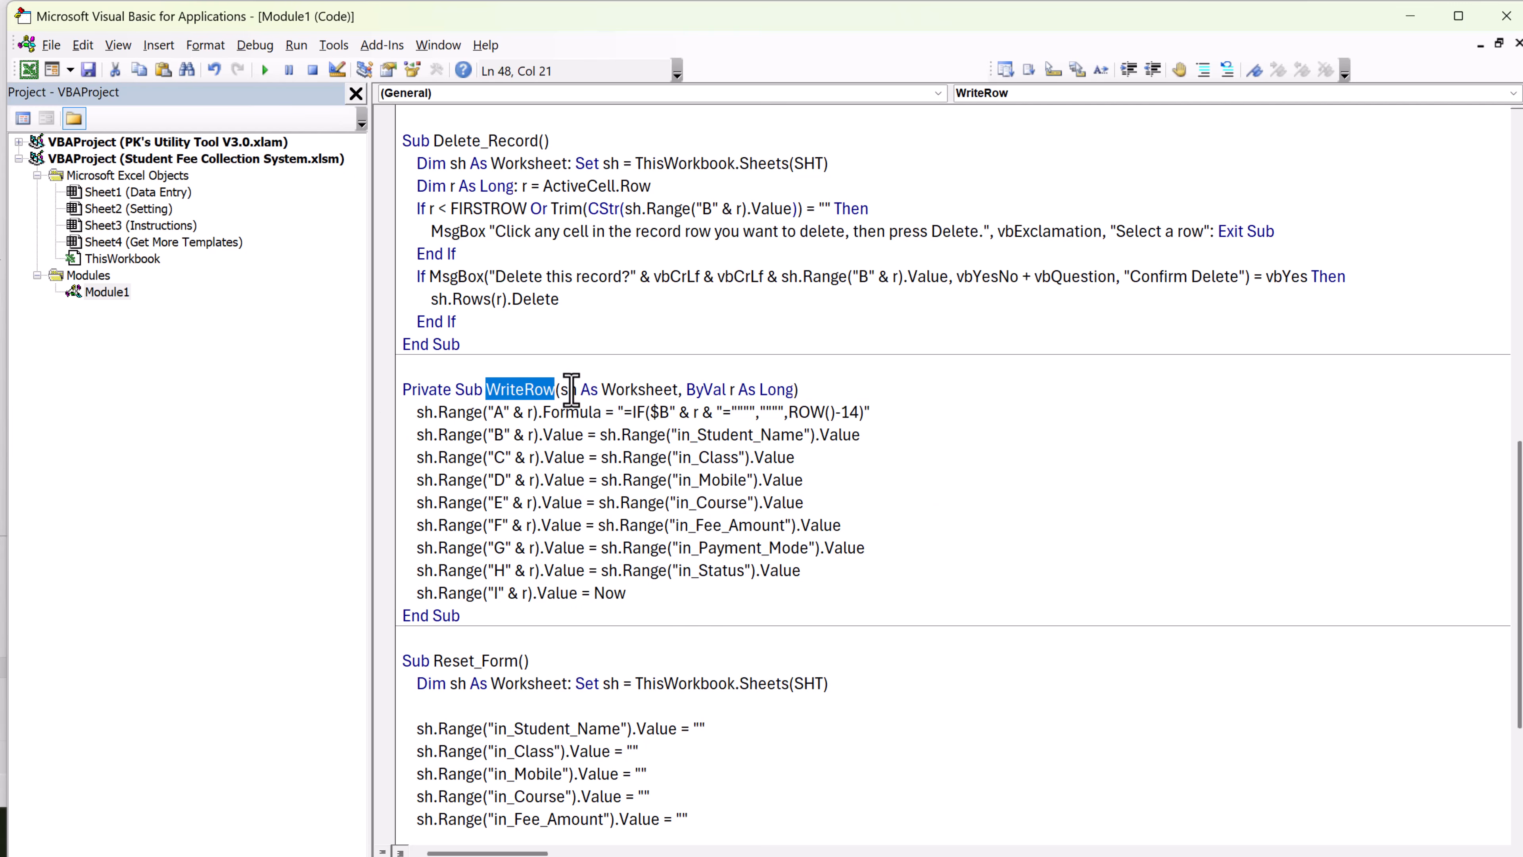
left_click_drag(562, 390, 794, 391)
left_click(795, 390)
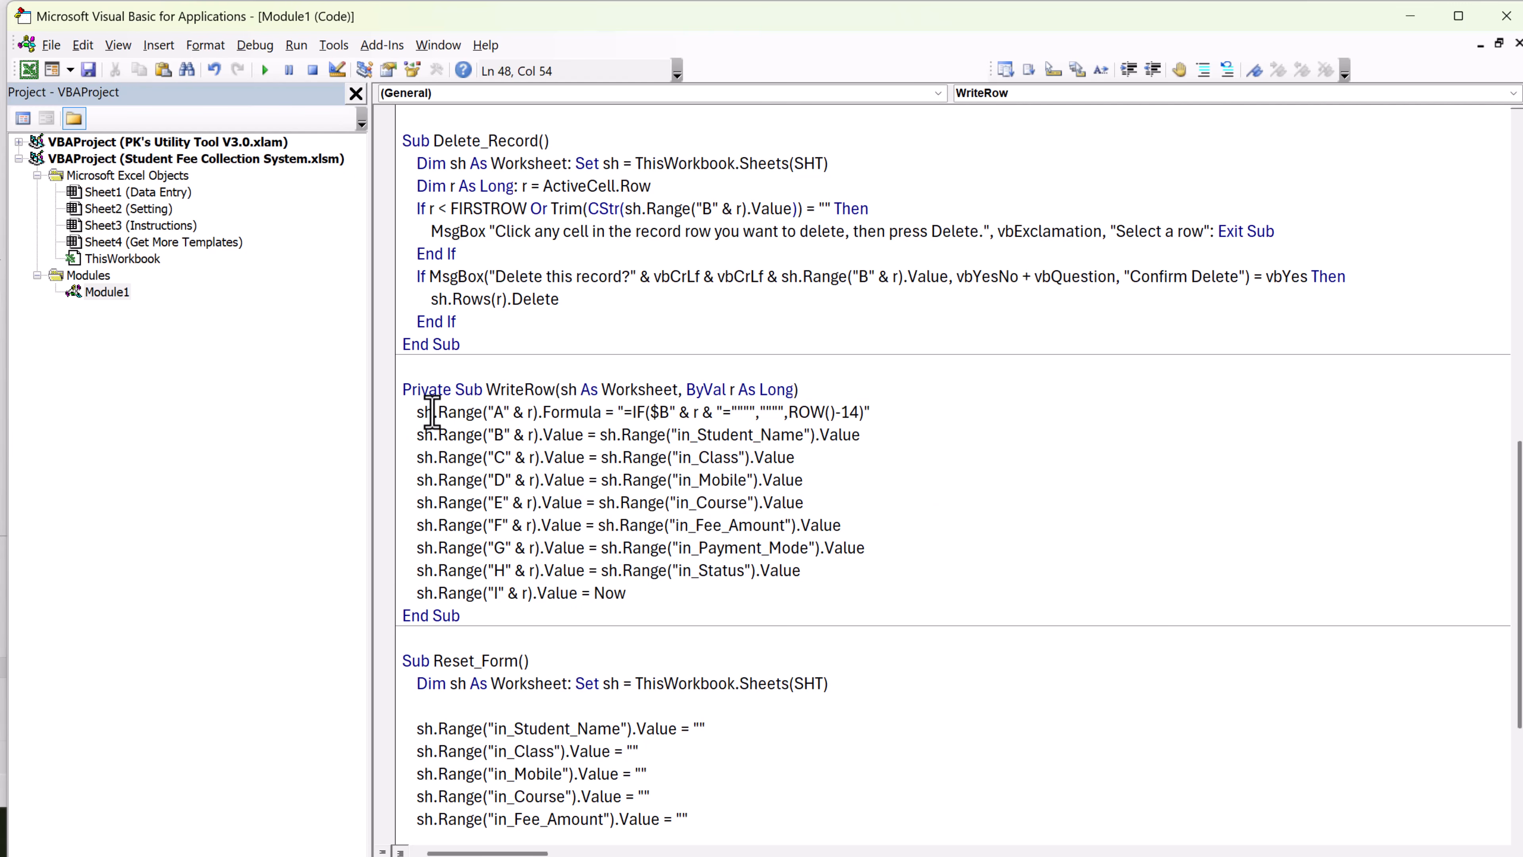
left_click_drag(417, 412, 520, 413)
left_click(551, 415)
left_click_drag(625, 412, 884, 427)
- Switch to the worksheet, examine the S.No. formula in cell A17 and select the first empty S.No. cell, A21
key("alt+Tab")
left_click(55, 589)
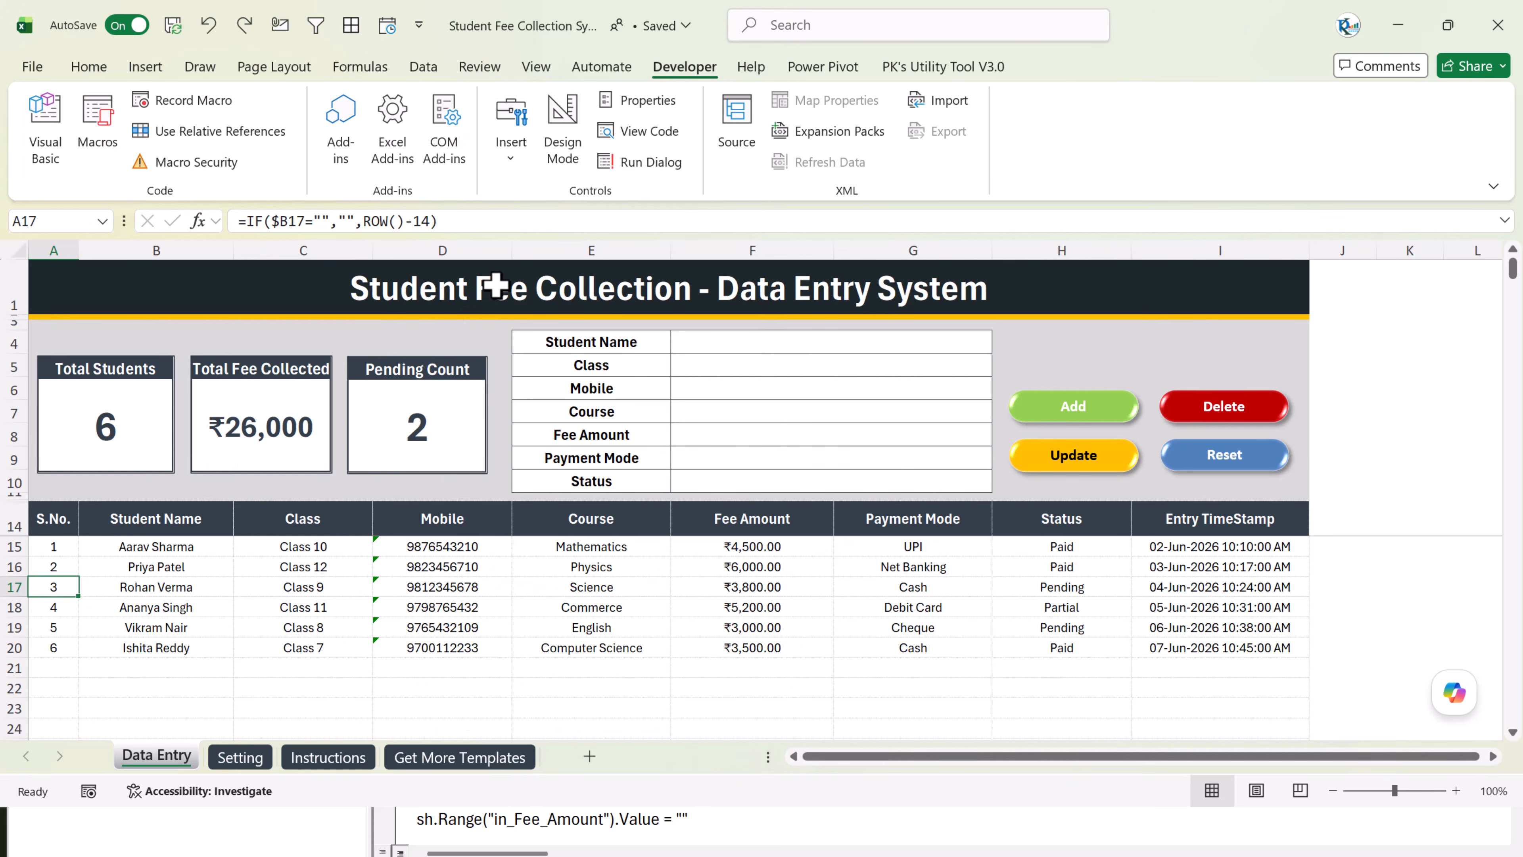
scroll(198, 656, "down", 2)
scroll(96, 603, "up", 2)
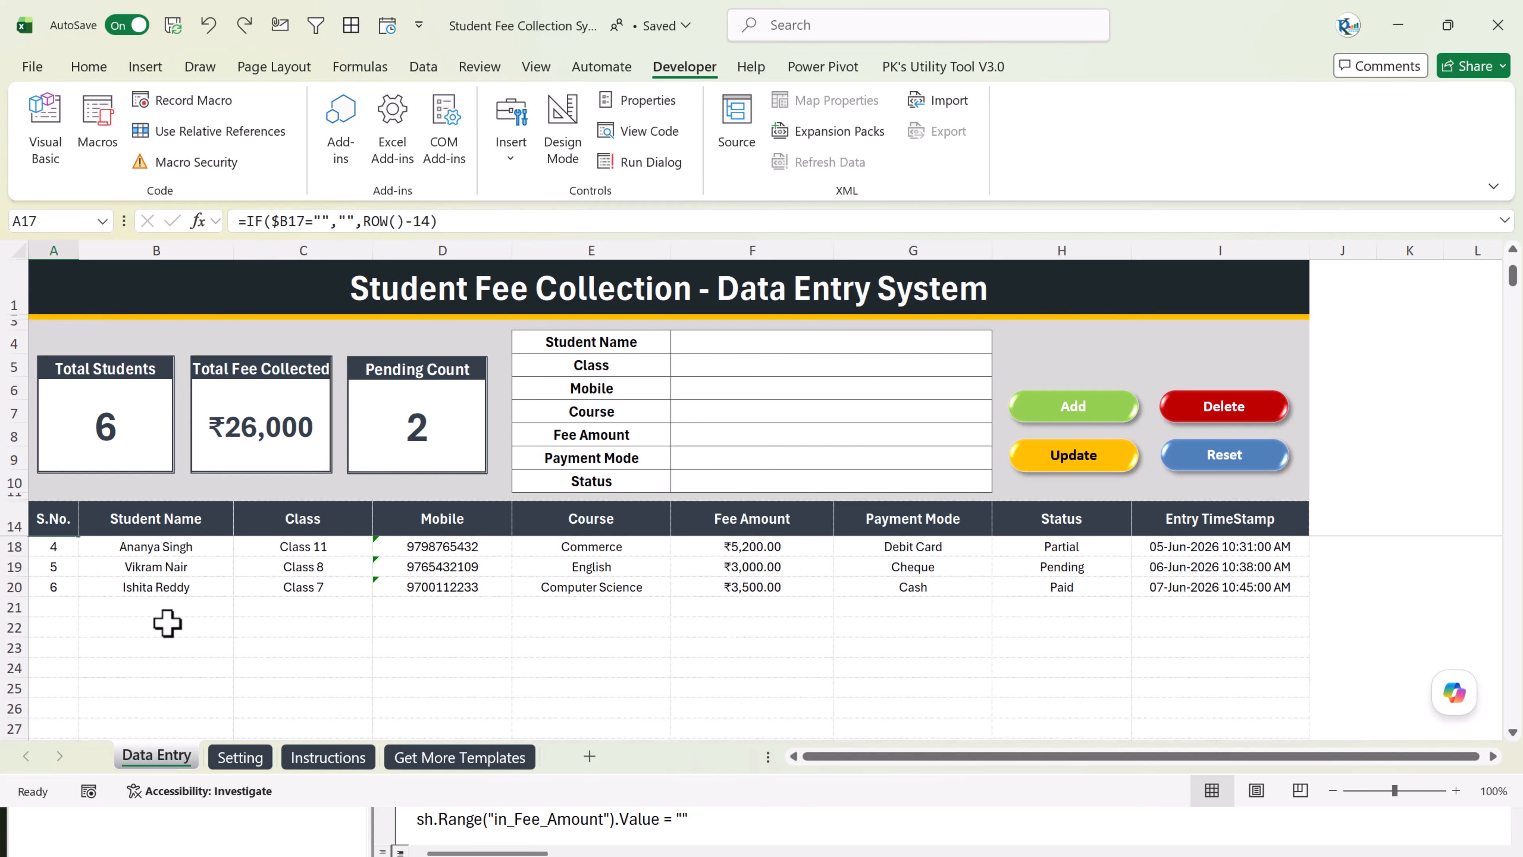
left_click(65, 603)
- Return to the code and highlight WriteRow's column B assignment and the in_Student_Name range name
key("alt+Tab")
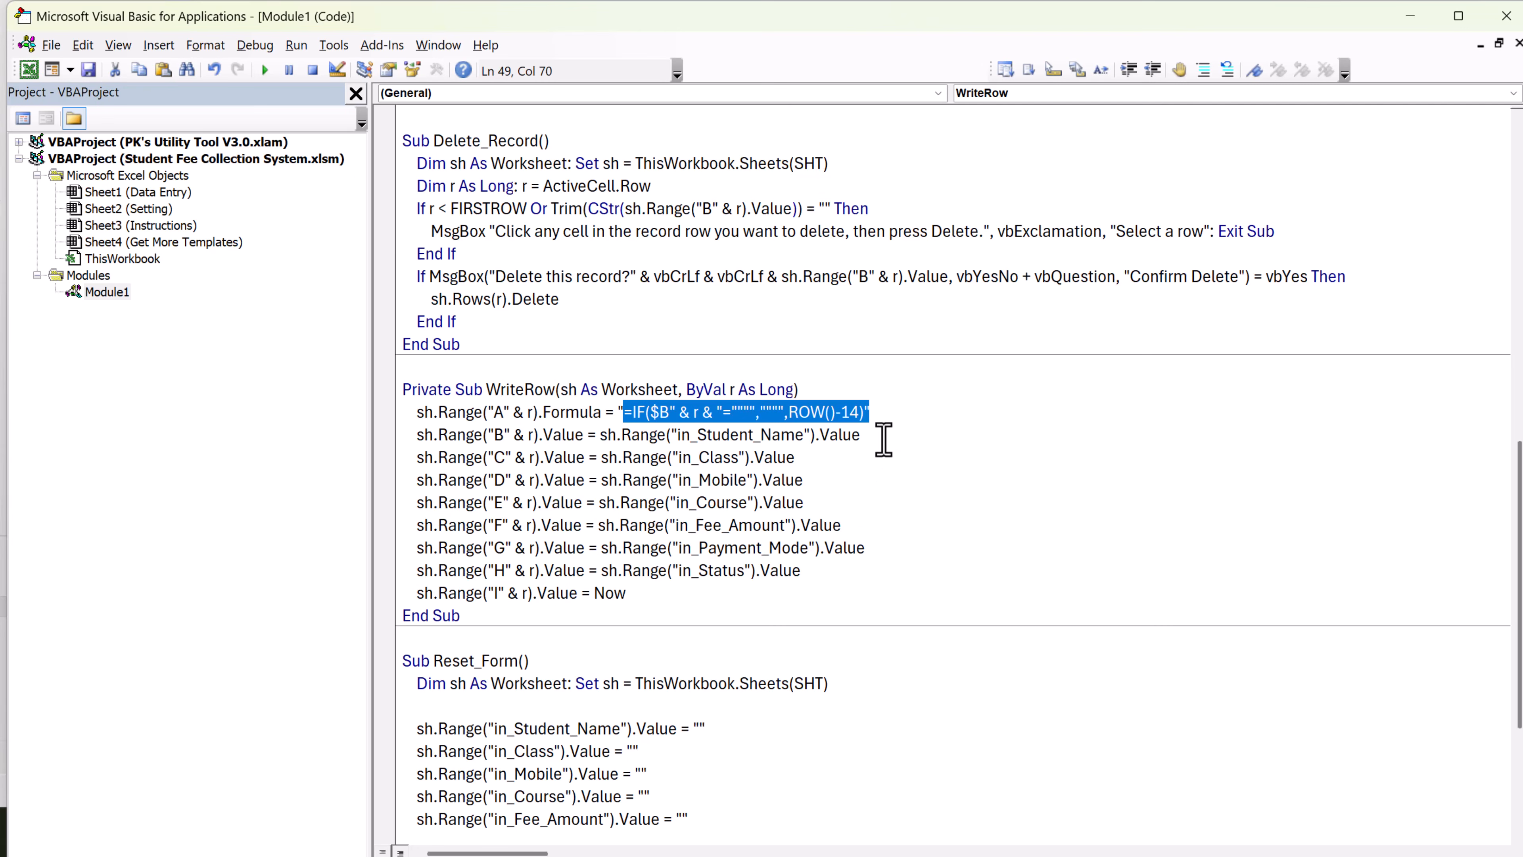
left_click_drag(454, 438, 714, 440)
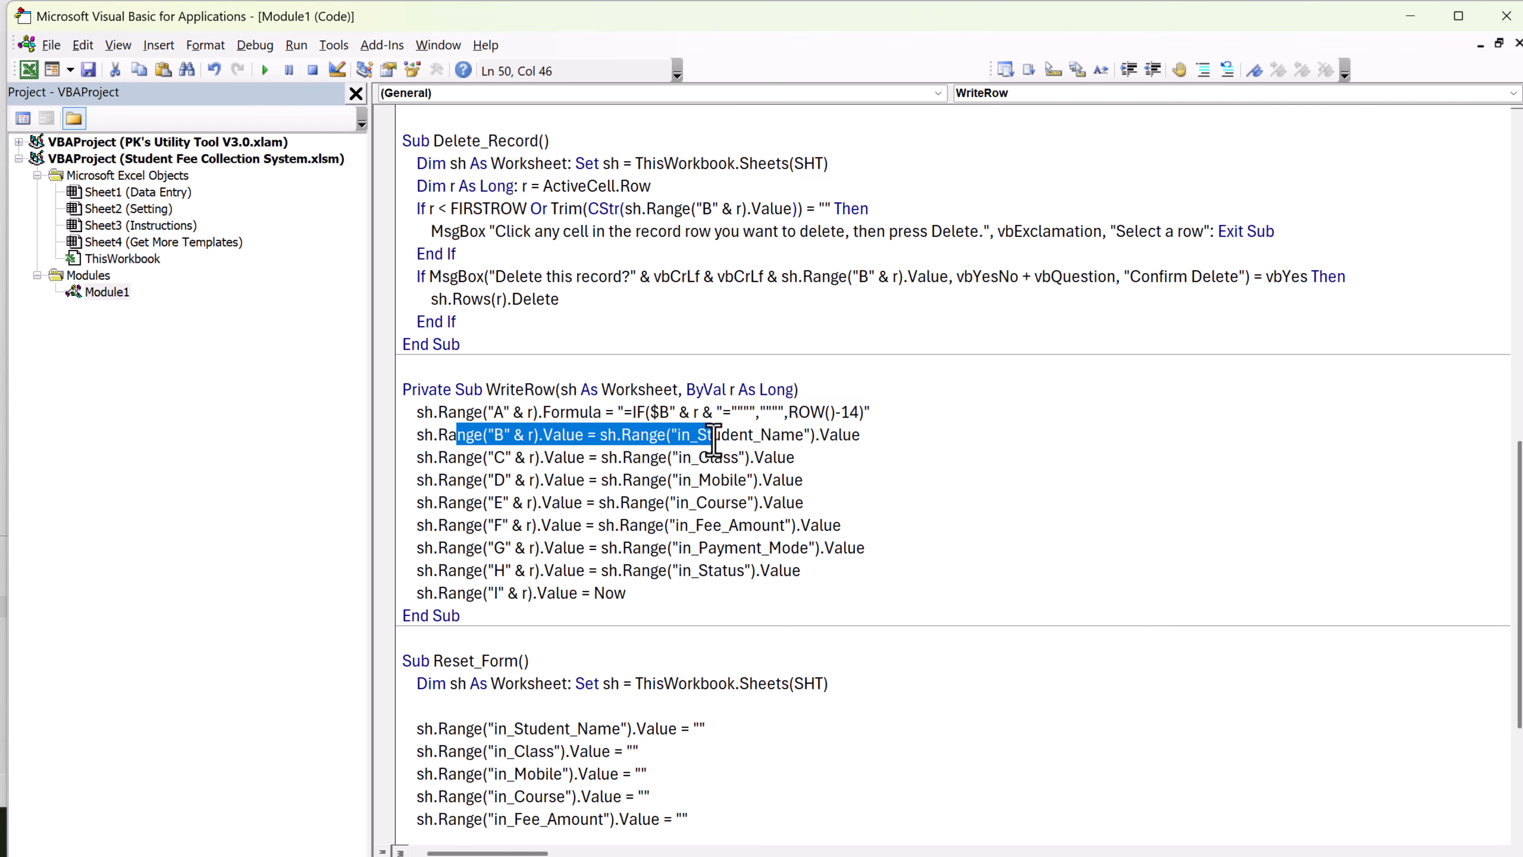
left_click(836, 462)
left_click_drag(722, 434, 816, 434)
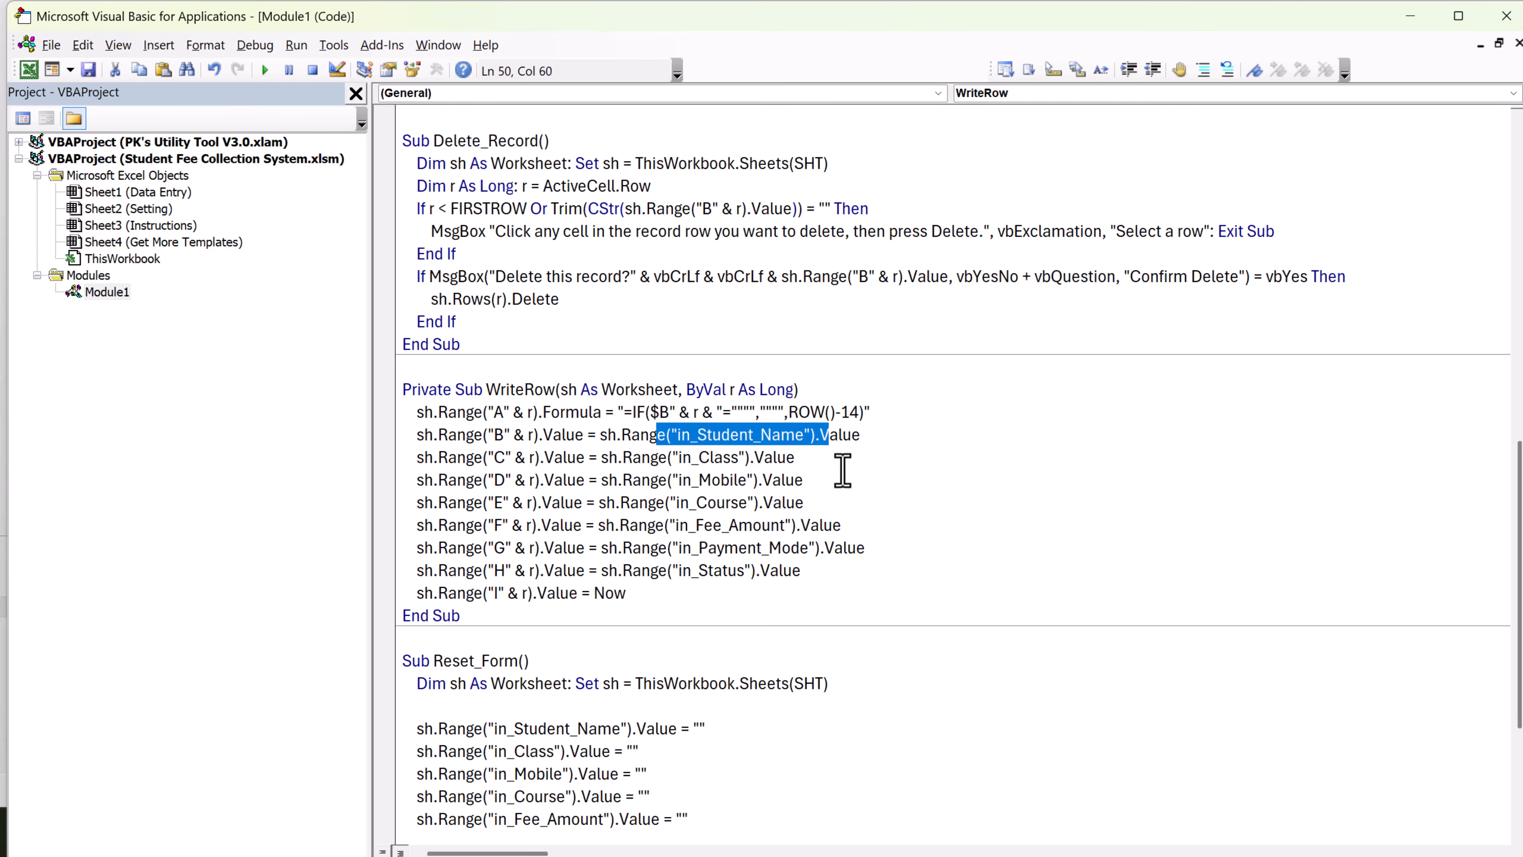
left_click(839, 474)
double_click(744, 435)
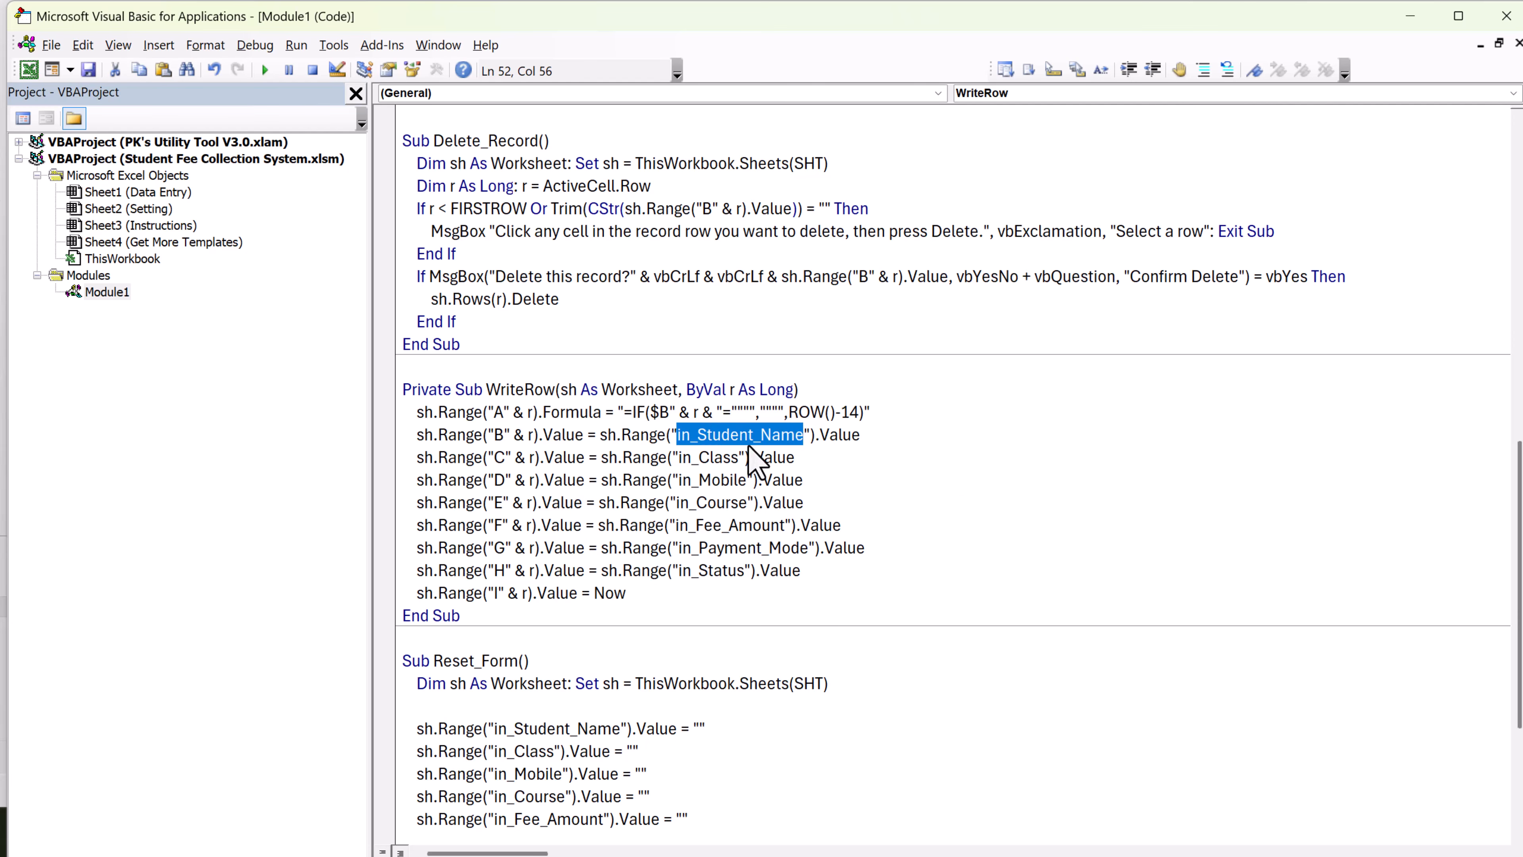
- On the worksheet, select the Student Name input field, followed by empty record cells across row 21, from B21 to G21
key("alt+F11")
left_click(788, 347)
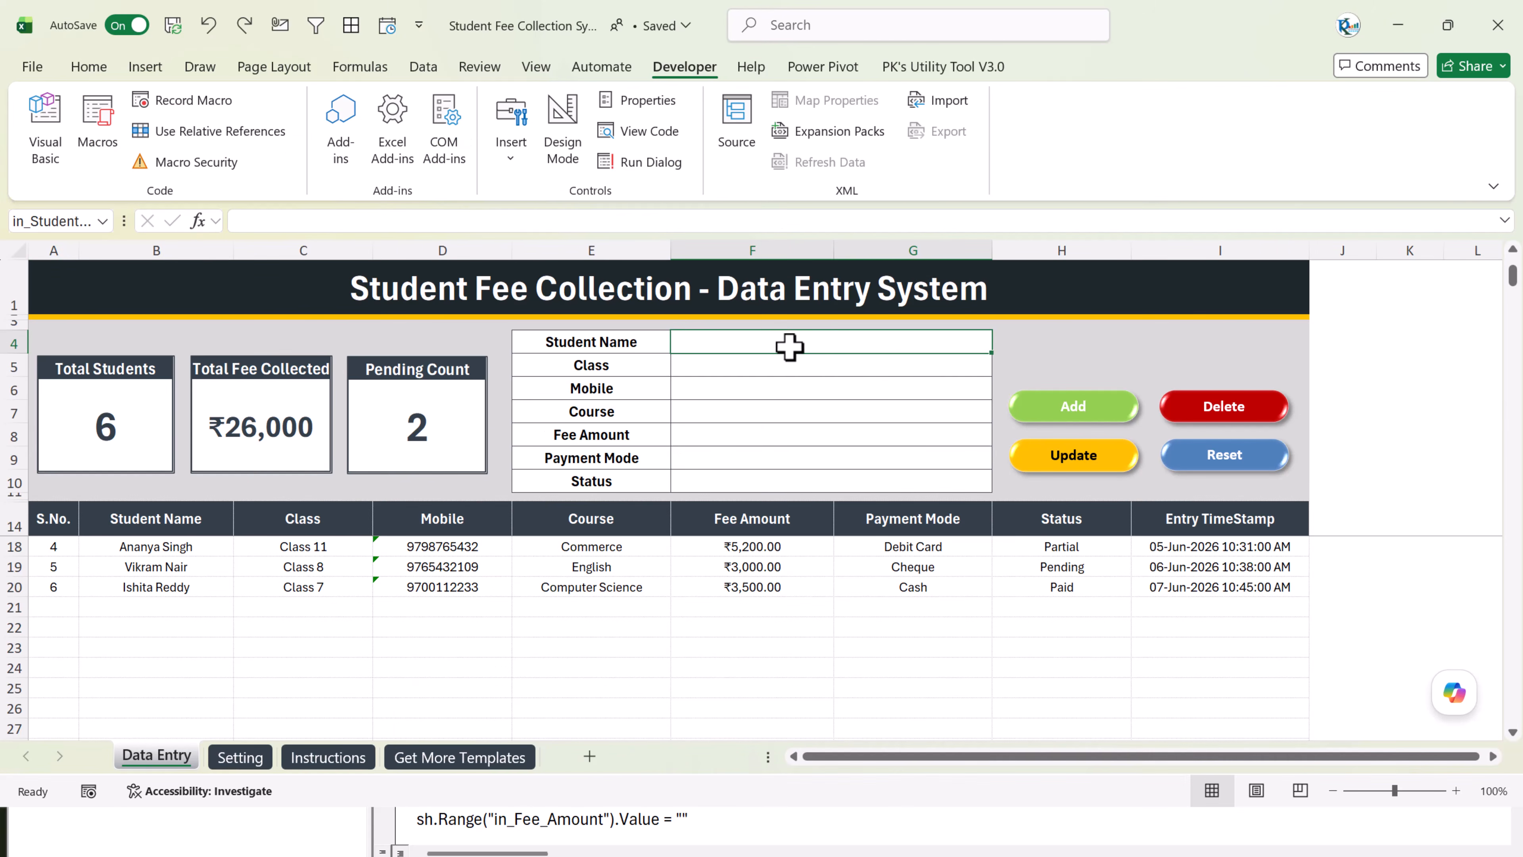
left_click(154, 606)
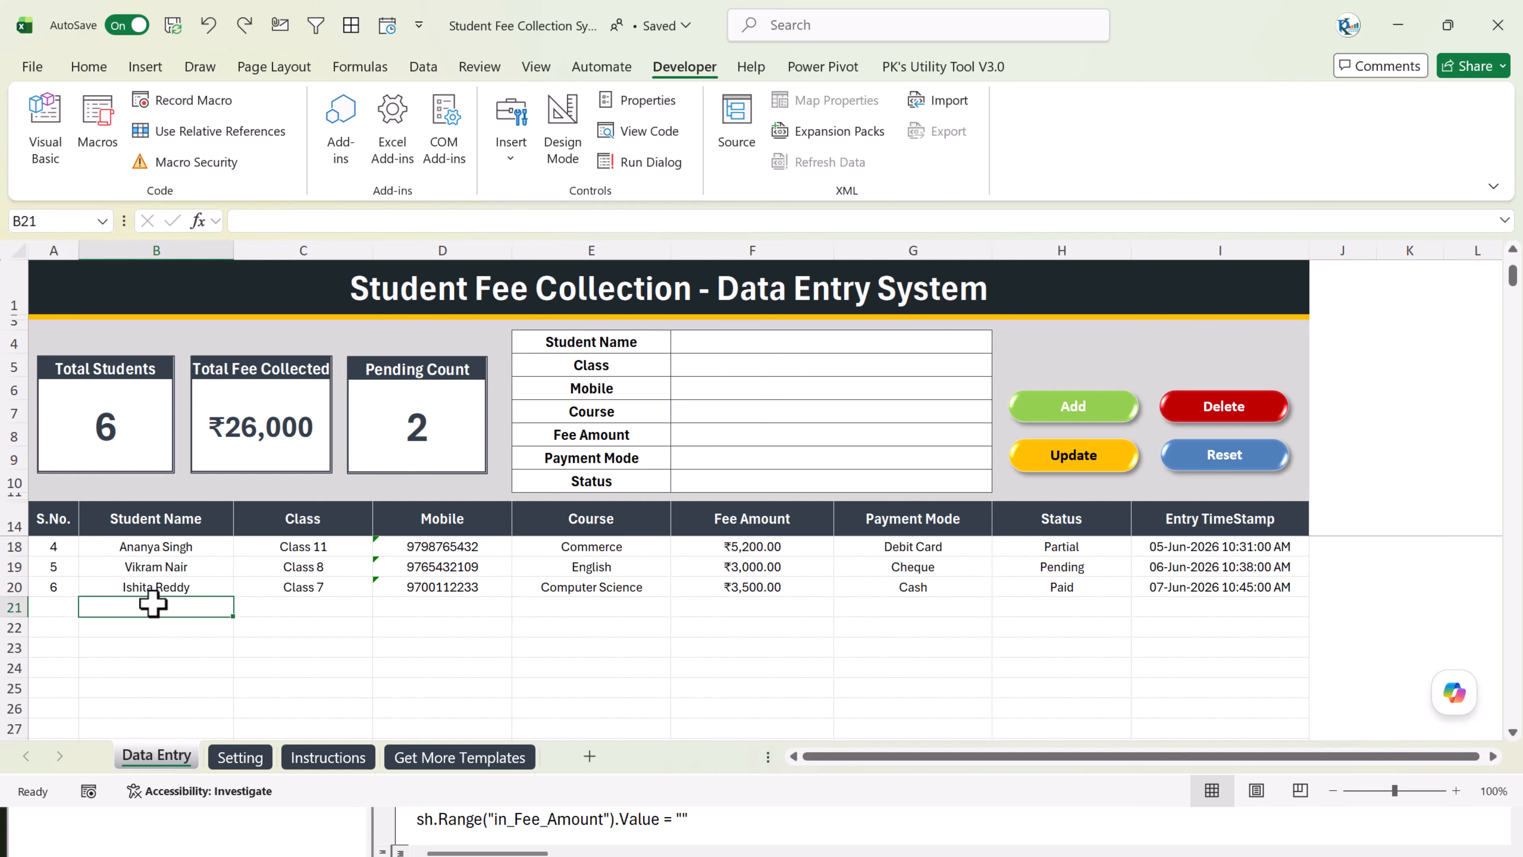
left_click(292, 606)
left_click(451, 606)
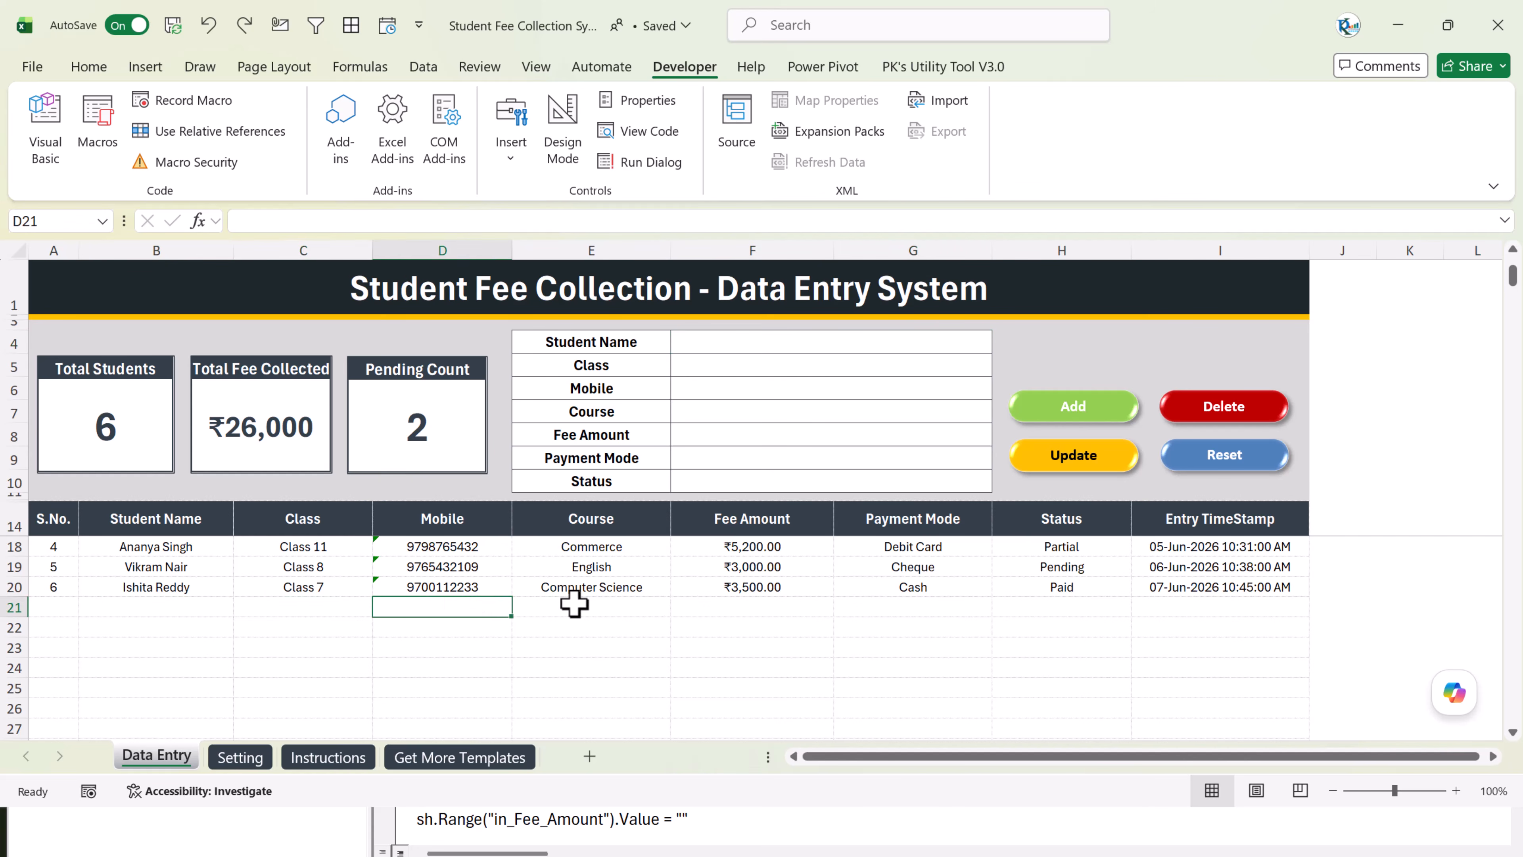
left_click(576, 604)
left_click(926, 606)
- Return to the code and highlight WriteRow's body and its column I timestamp assignment
key("alt+F11")
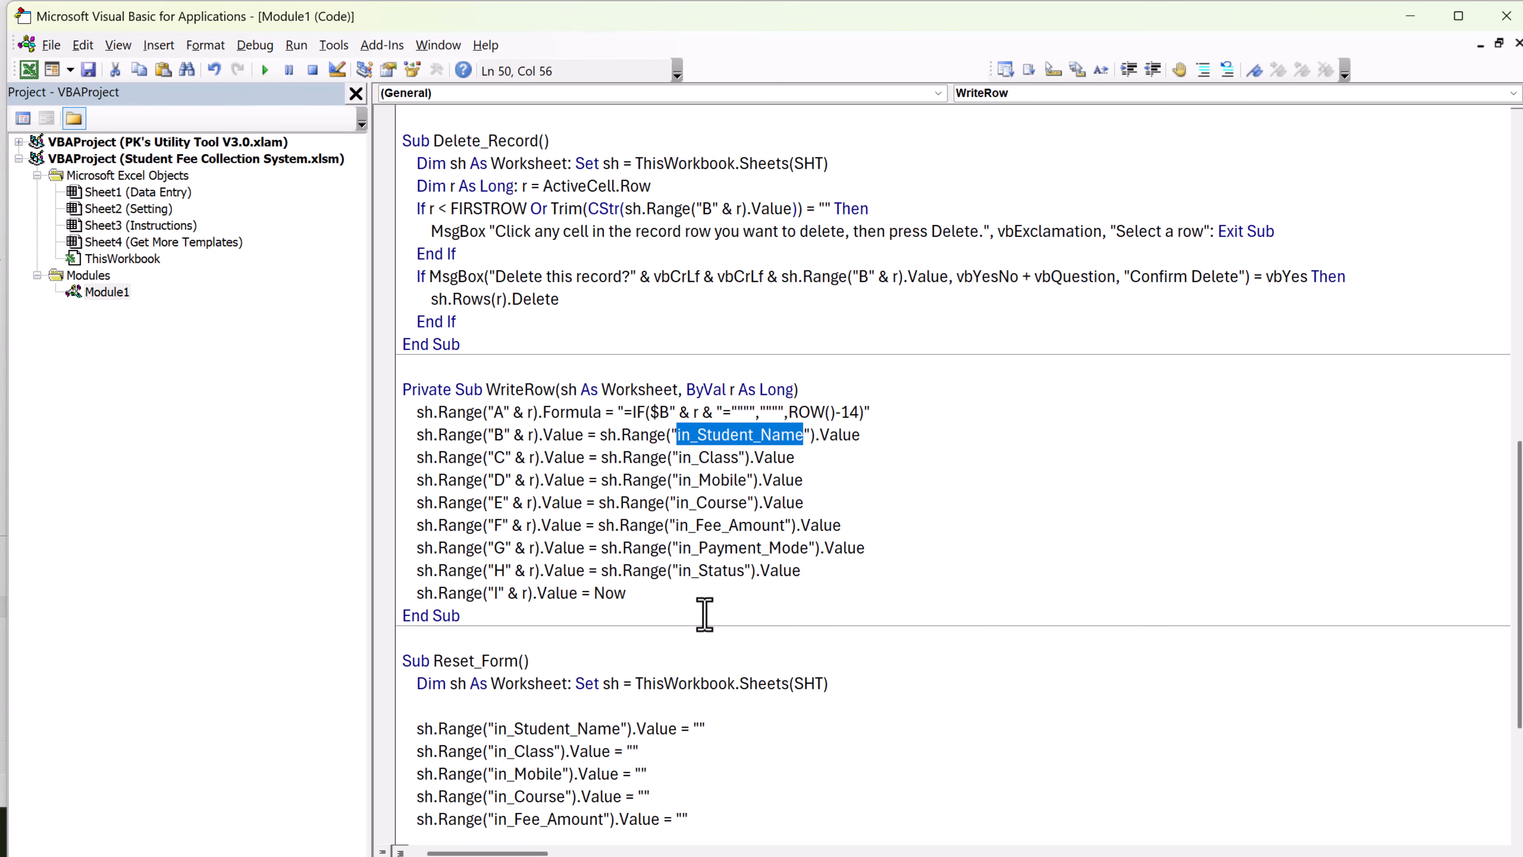
left_click_drag(705, 613, 362, 412)
left_click(630, 612)
left_click_drag(483, 592, 633, 594)
- Select the Entry TimeStamp cells I18:I20 on the worksheet, and highlight Now in WriteRow's column I line
key("alt+F11")
left_click_drag(1220, 546, 1225, 594)
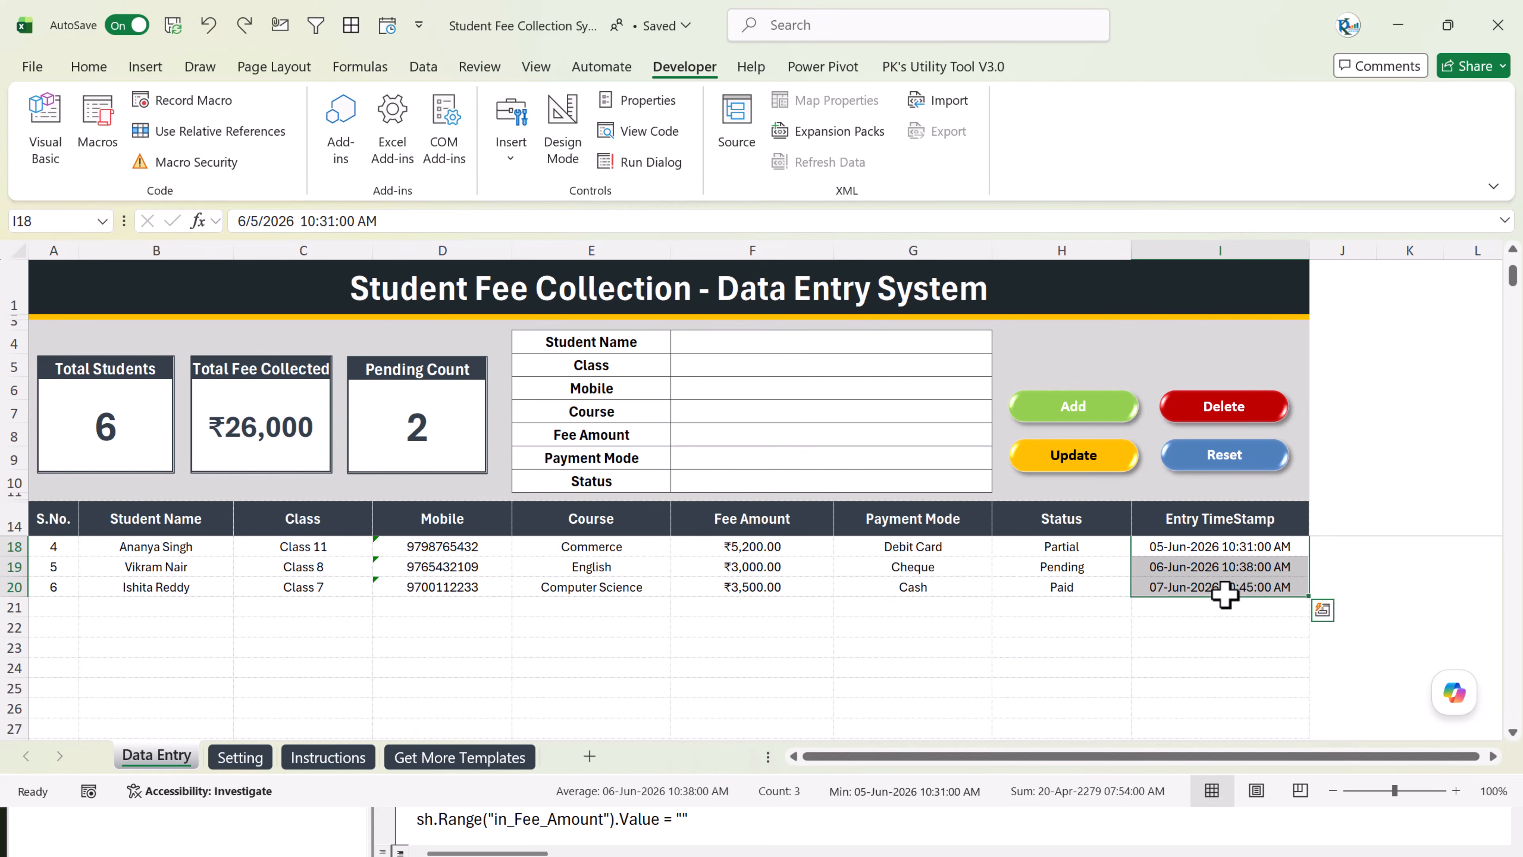
left_click(1225, 591)
key("alt+F11")
left_click(630, 593)
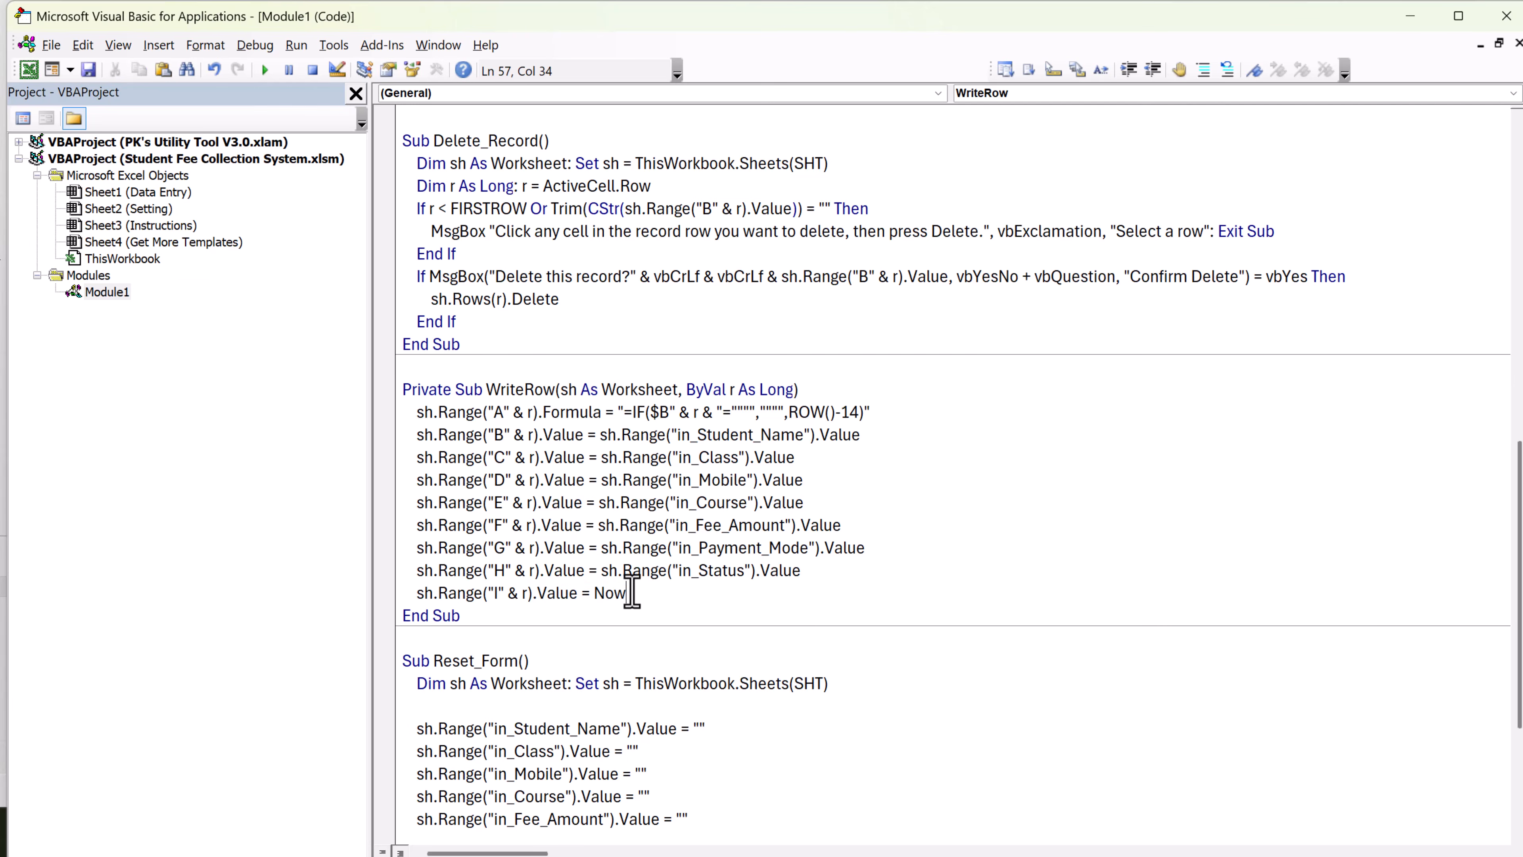
double_click(605, 593)
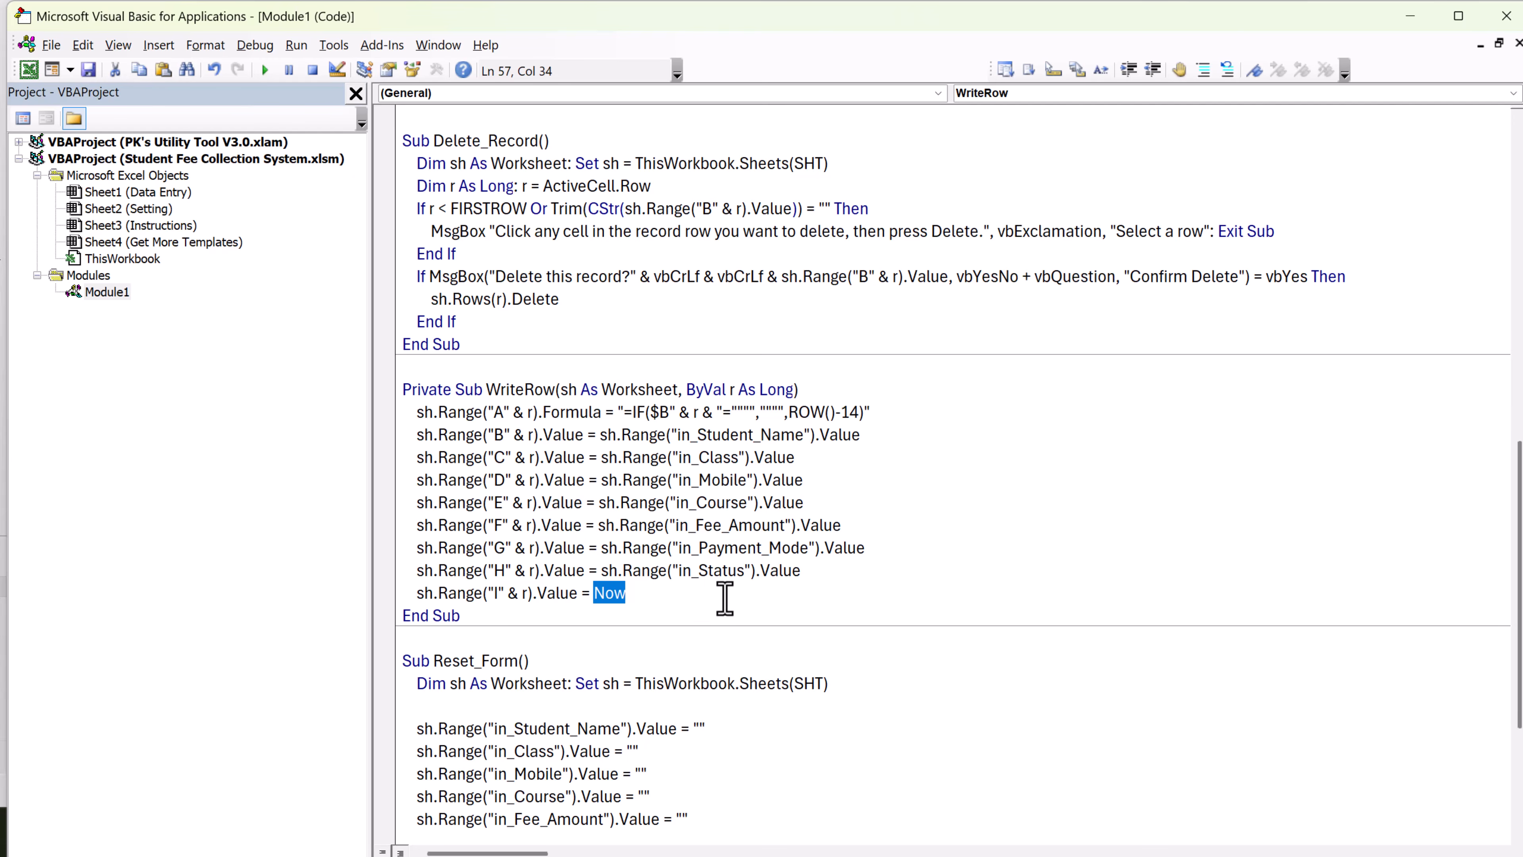
- Go back to Add_Record and highlight the WriteRow sh, lr call and the Reset_Form call below it
scroll(724, 598, "up", 13)
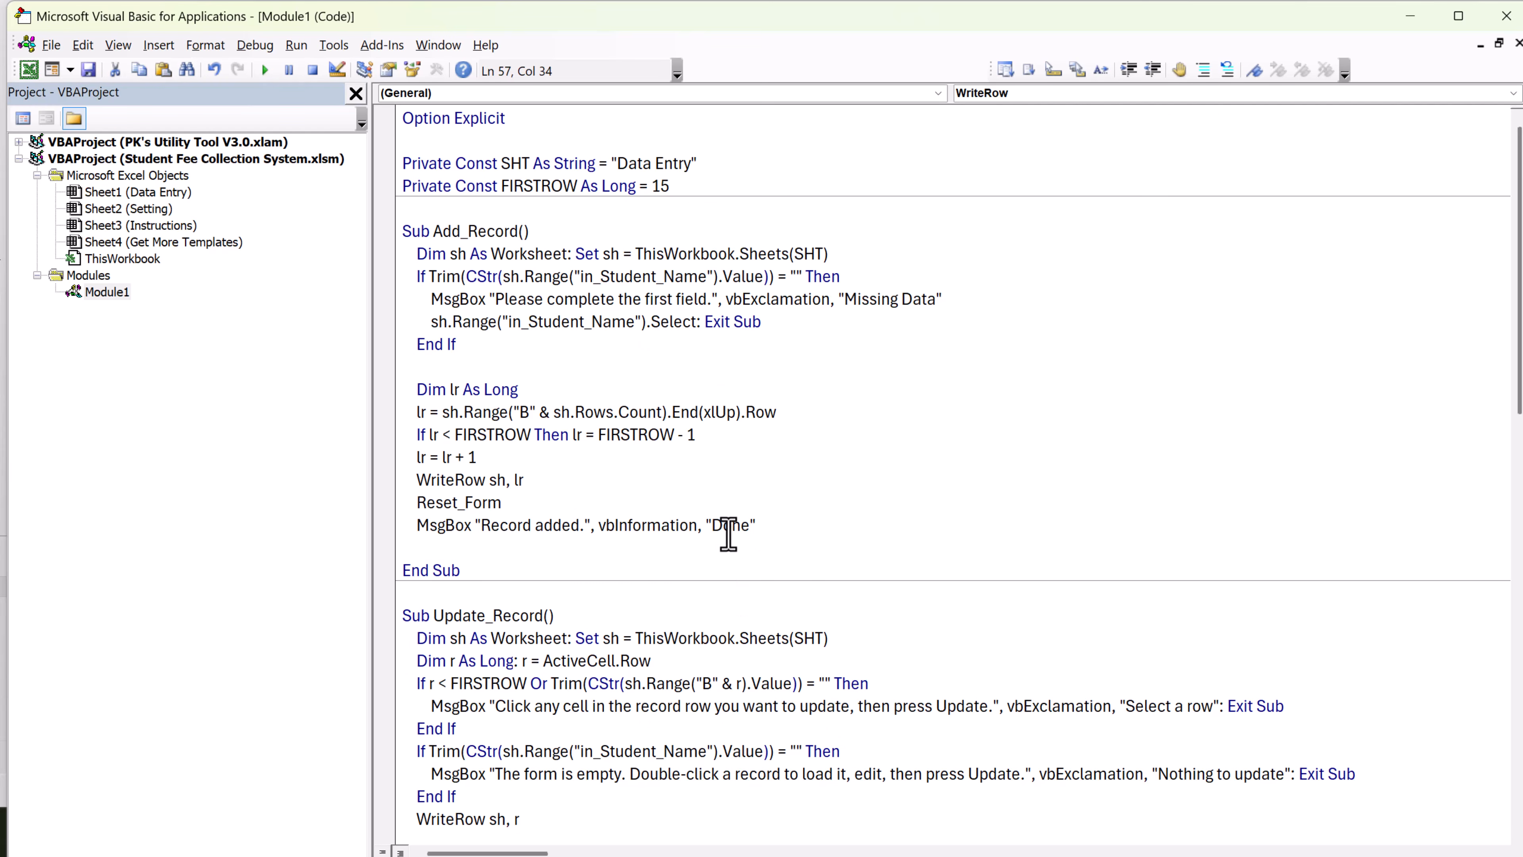
left_click_drag(415, 480, 585, 487)
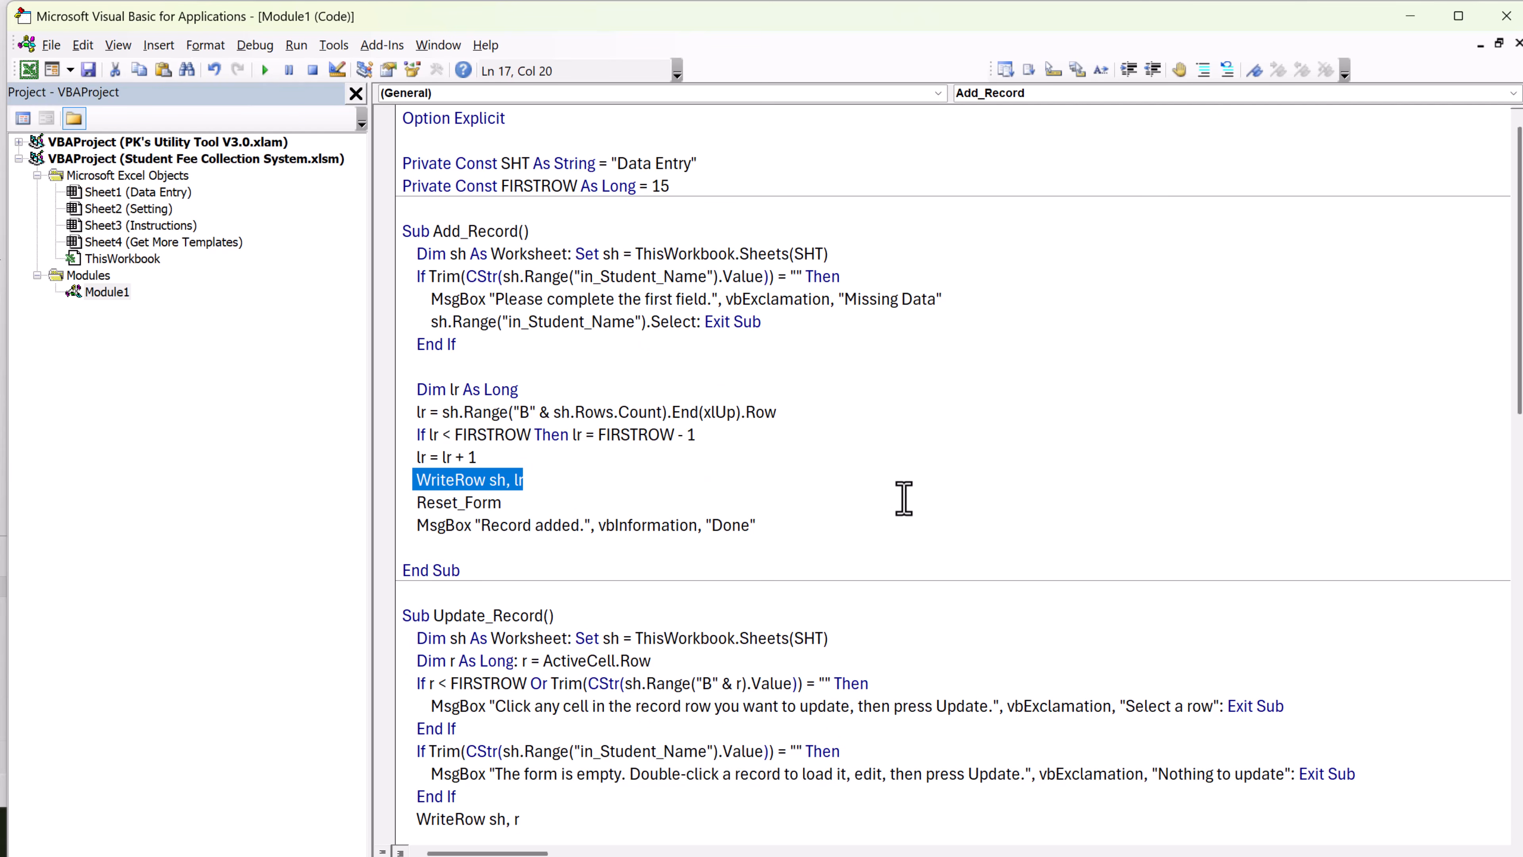
left_click_drag(418, 503, 502, 503)
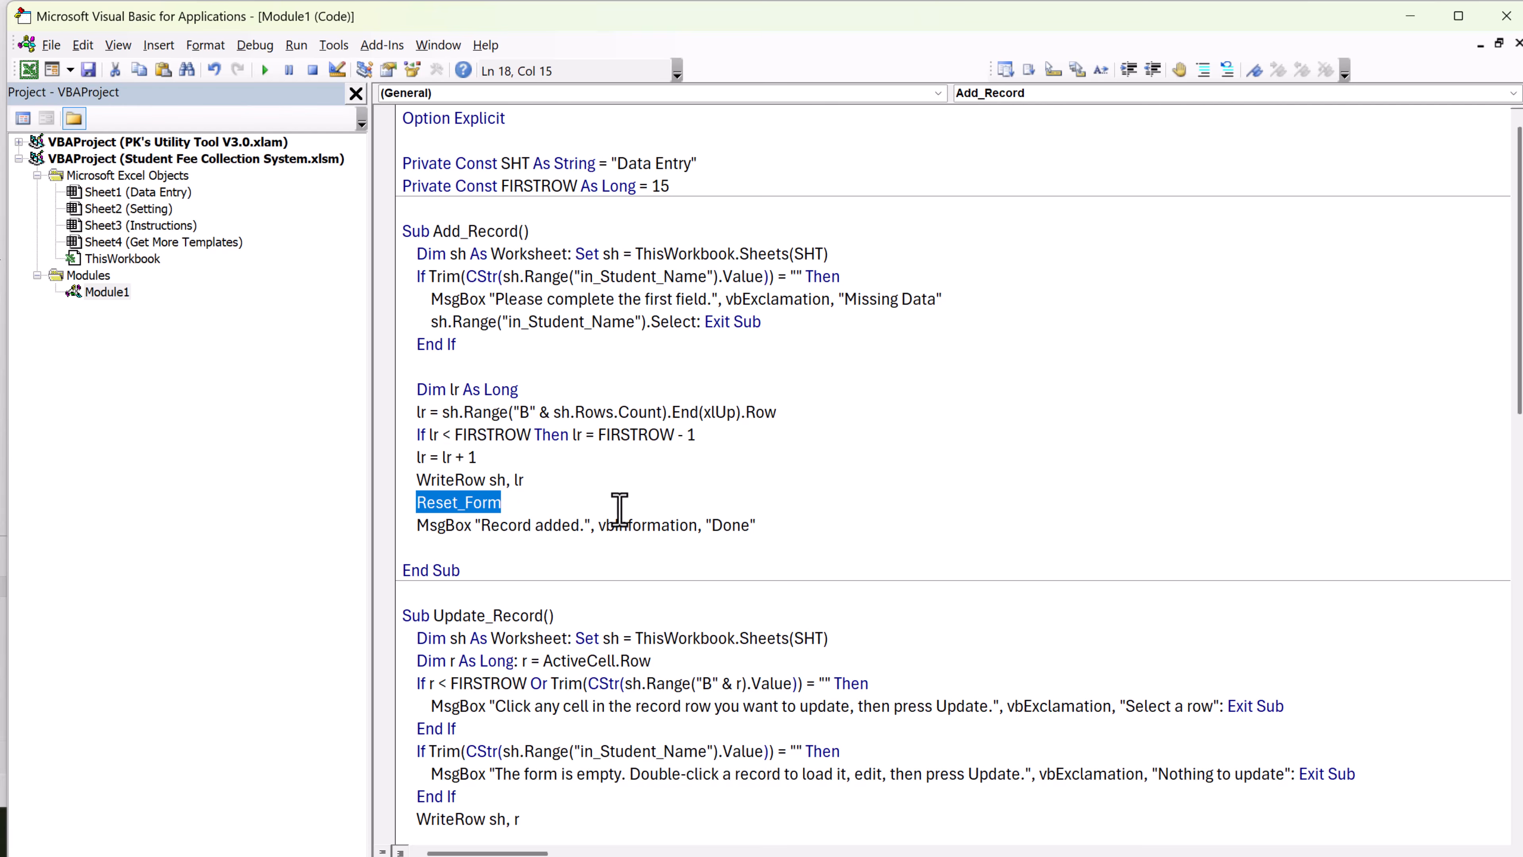
- Select the form's input fields from Student Name to Status on the worksheet and return to the code at the Reset_Form call
key("alt+Tab")
left_click_drag(825, 343, 813, 481)
key("alt+Tab")
left_click(604, 511)
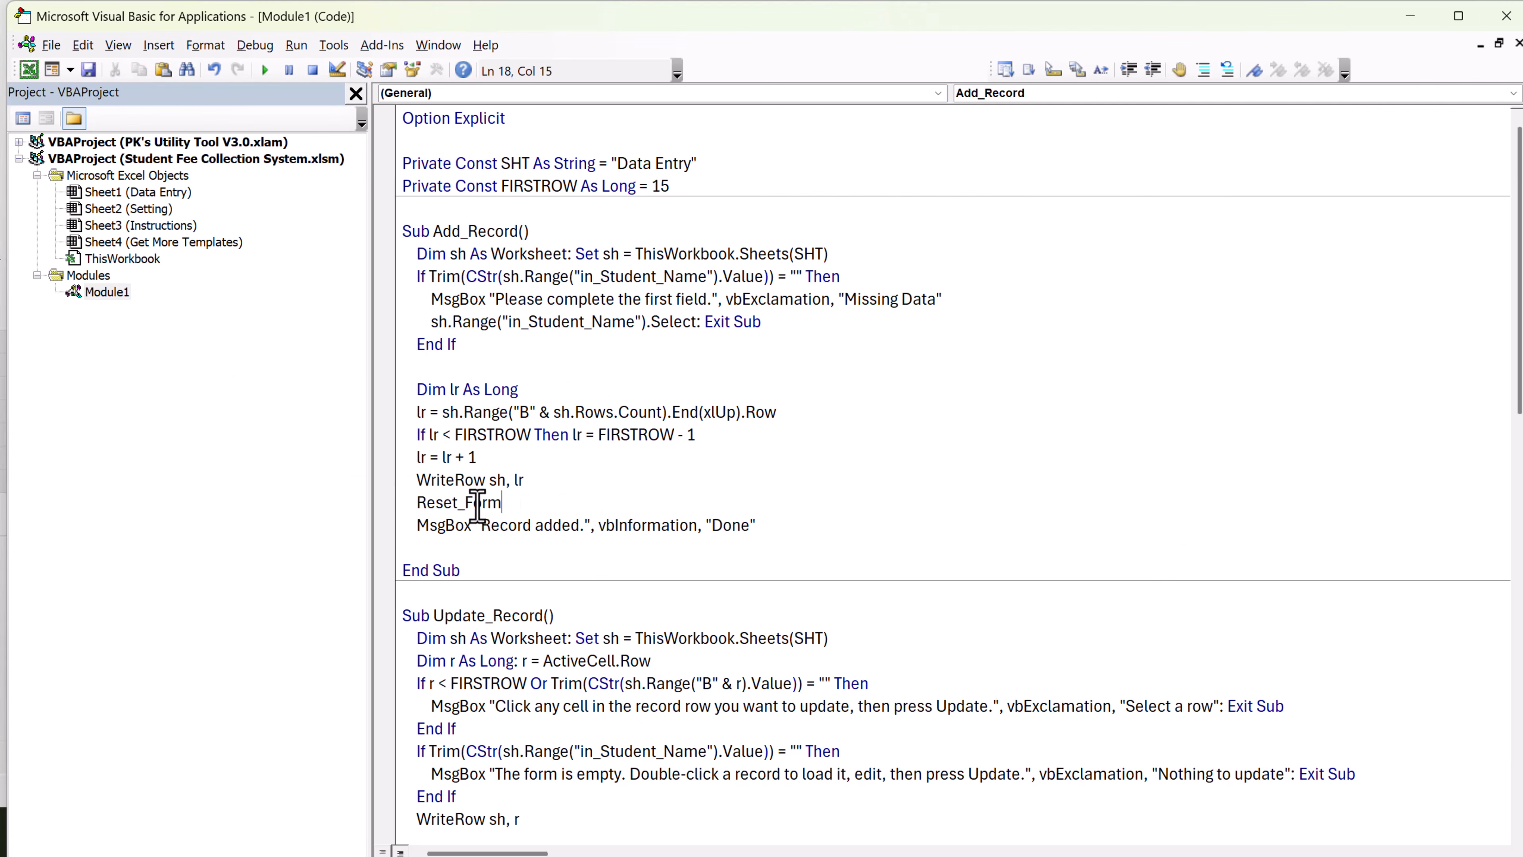
- Jump from the Reset_Form call to its procedure and highlight the sh = ThisWorkbook.Sheets(SHT) assignment
right_click(478, 507)
left_click(522, 509)
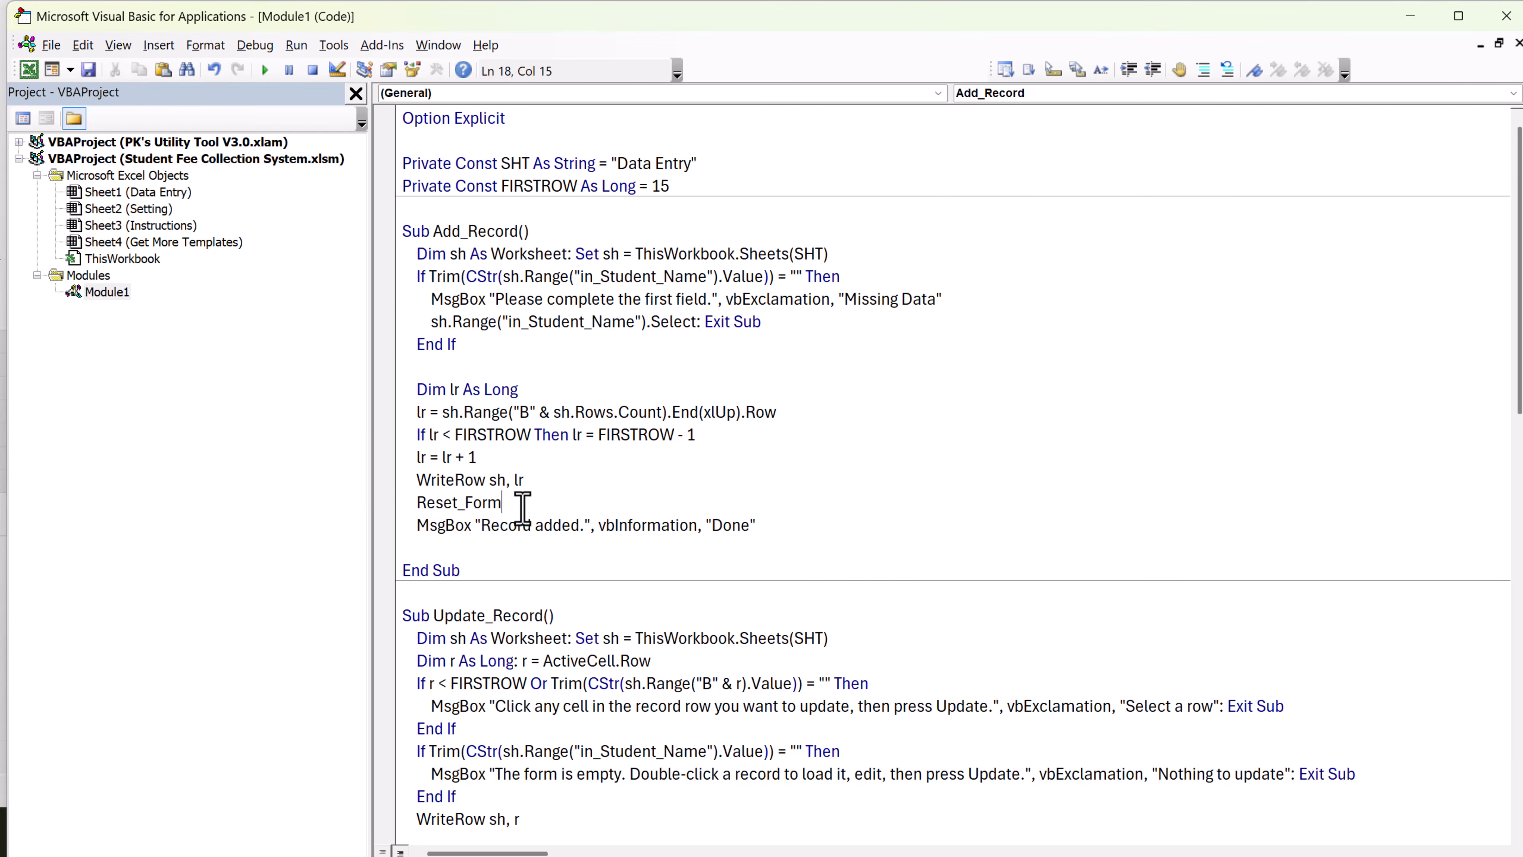
right_click(478, 506)
left_click(412, 450)
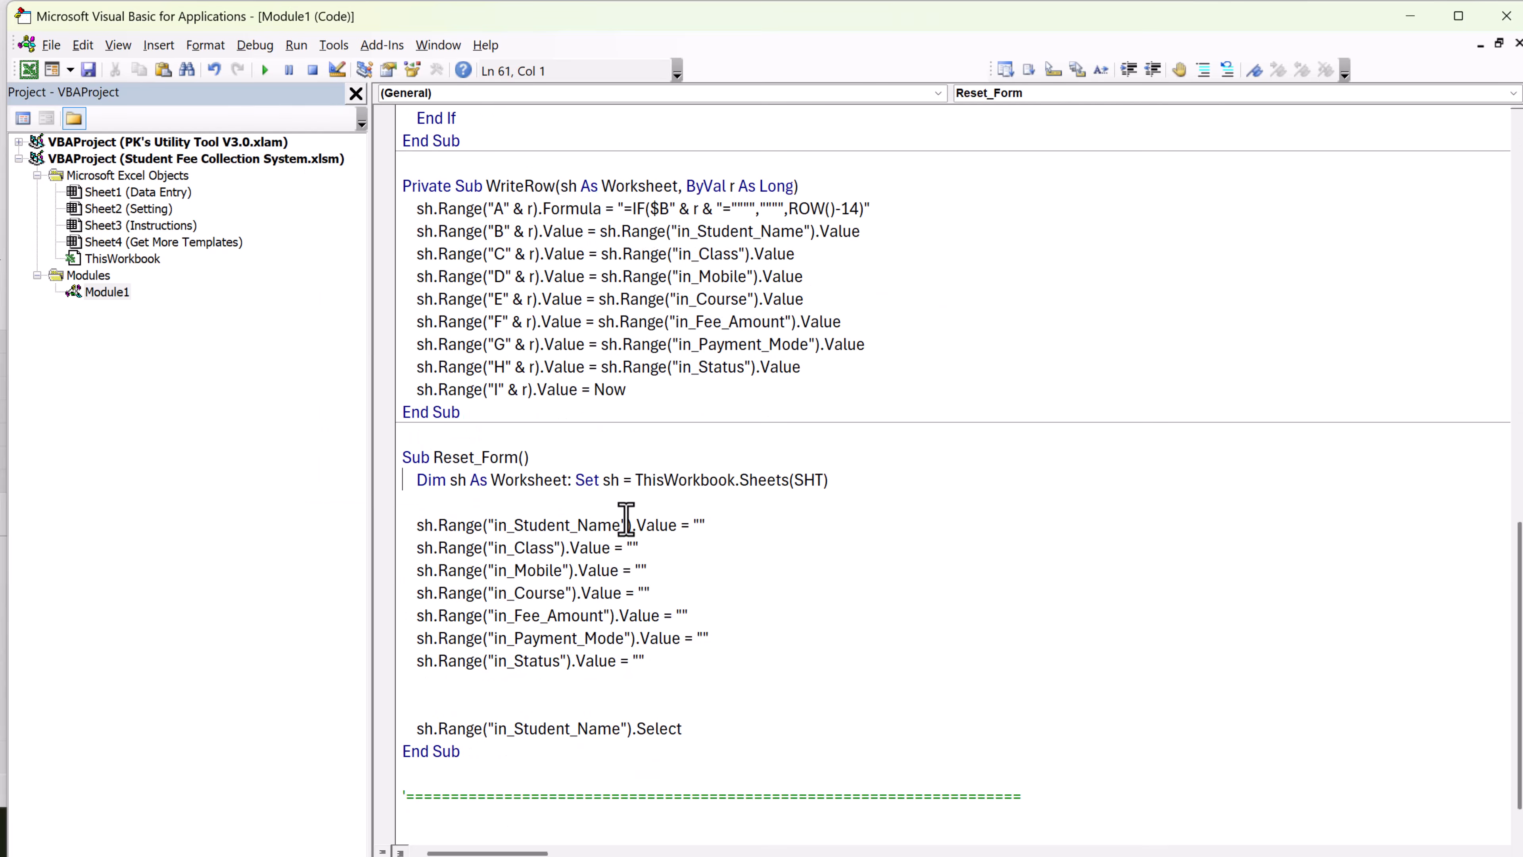
scroll(599, 486, "down", 2)
left_click_drag(467, 414, 834, 437)
left_click(813, 475)
left_click_drag(620, 437, 875, 436)
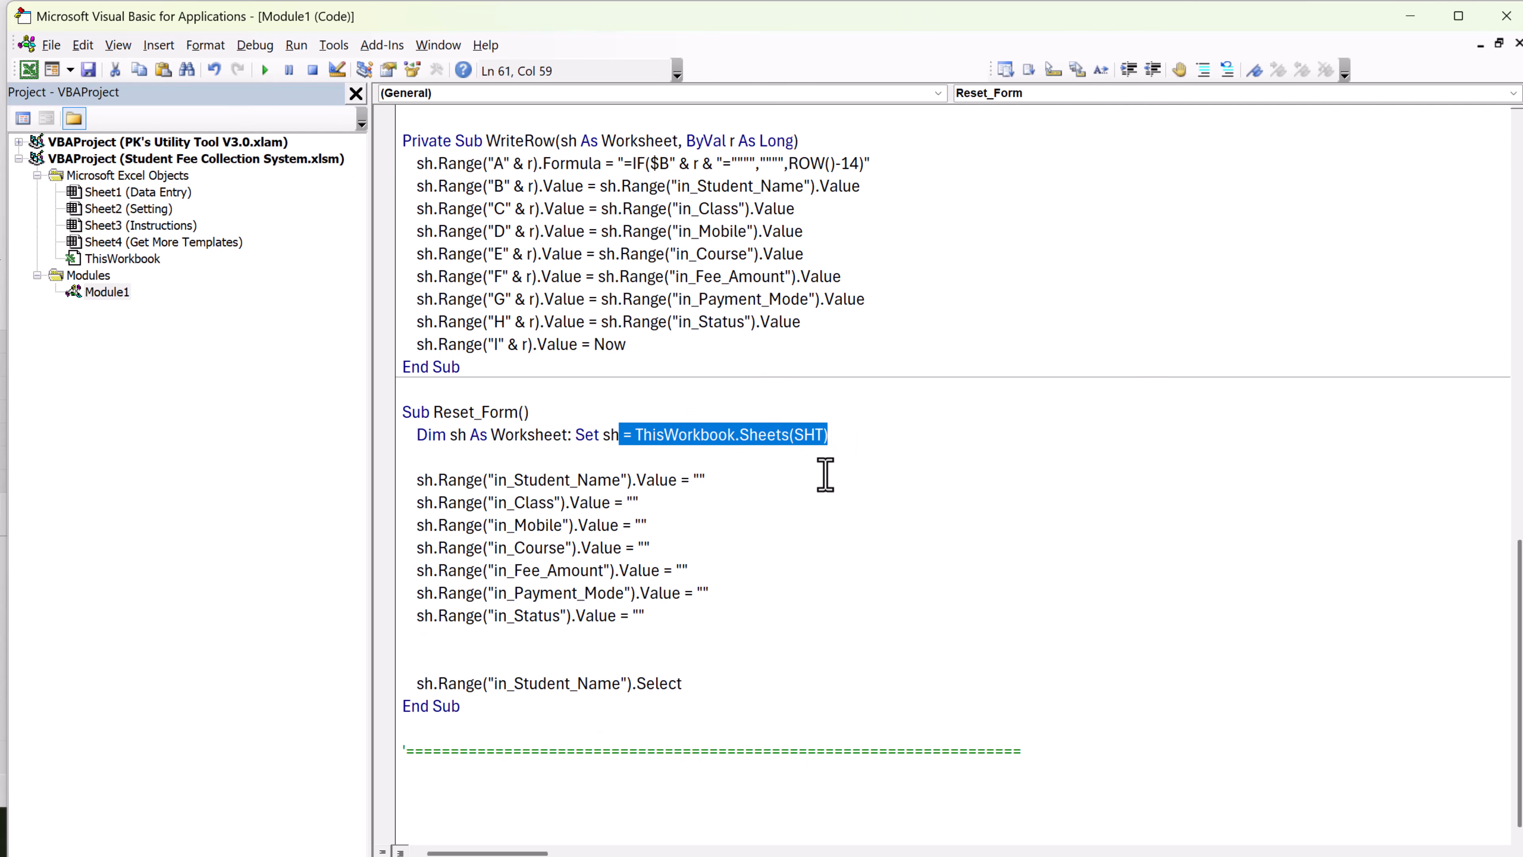
left_click(773, 478)
- Highlight Reset_Form's lines that blank the seven named ranges, and select the matching input fields on the worksheet
left_click_drag(455, 480, 706, 612)
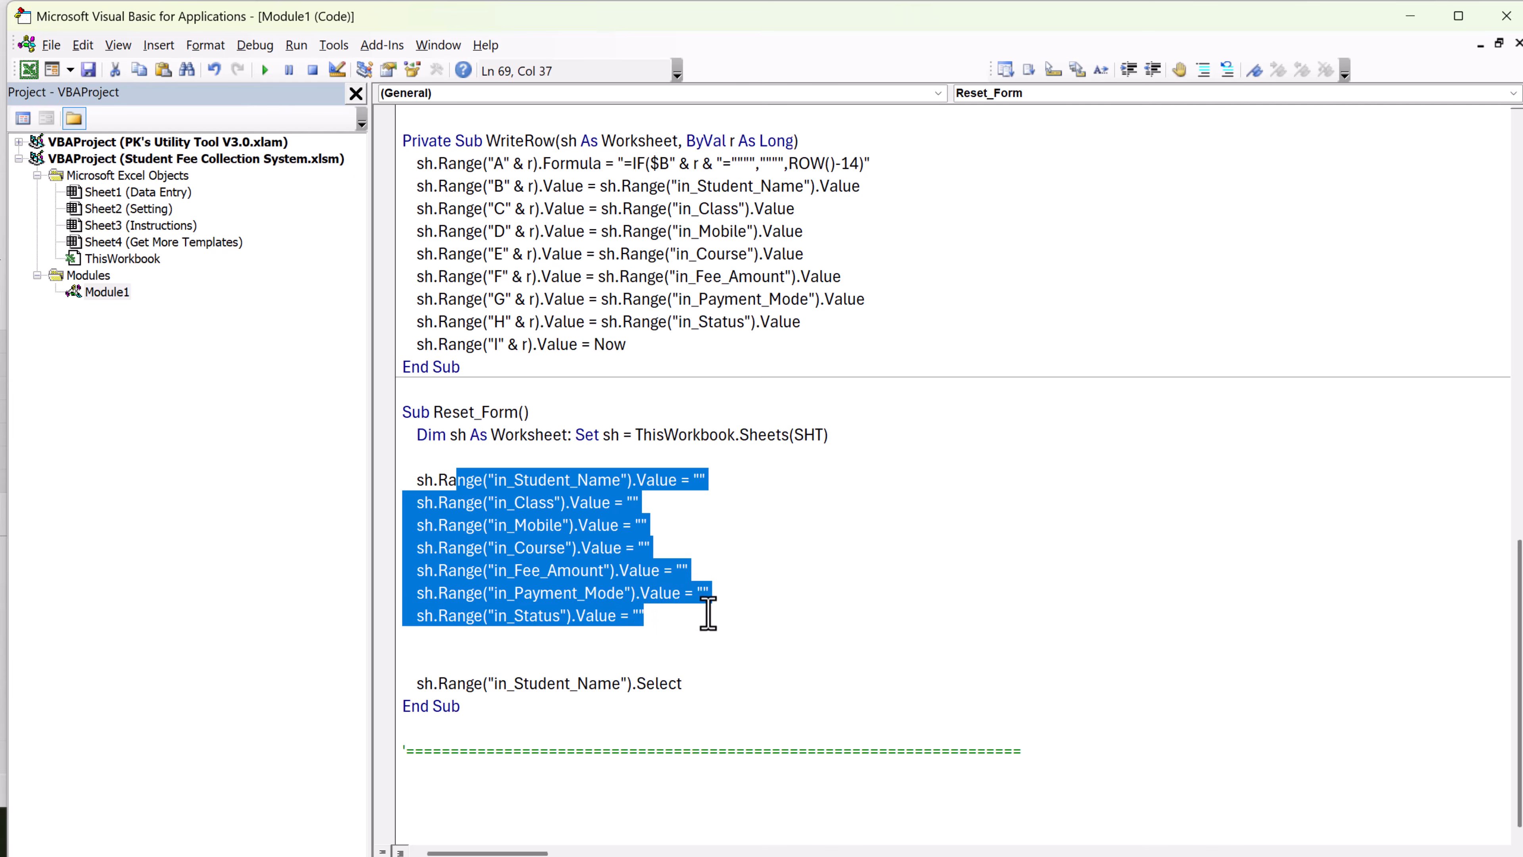
left_click(708, 607)
key("alt+Tab")
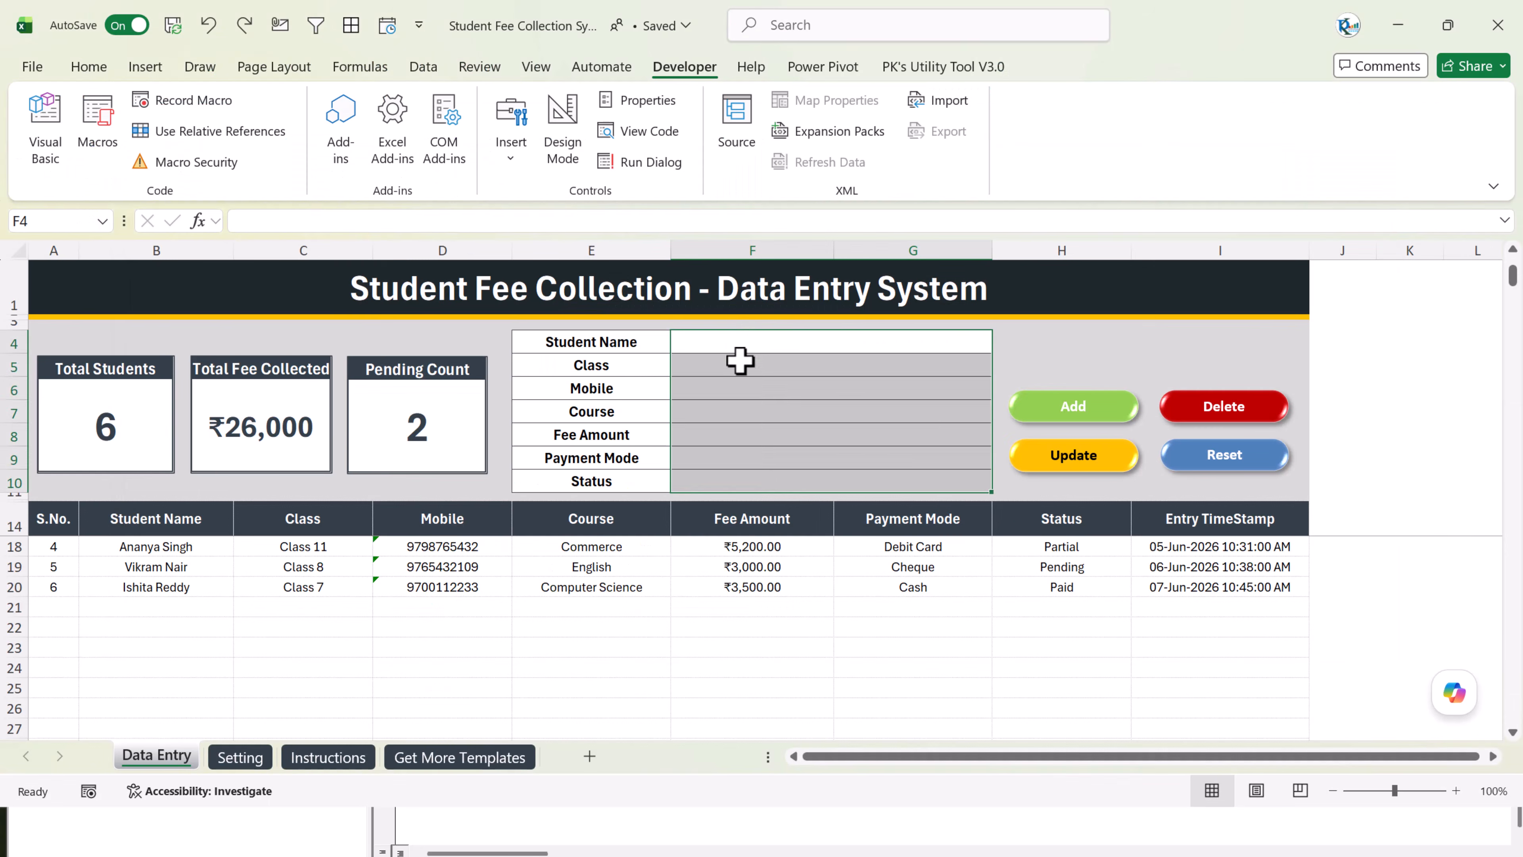
left_click_drag(754, 345, 753, 488)
key("alt+Tab")
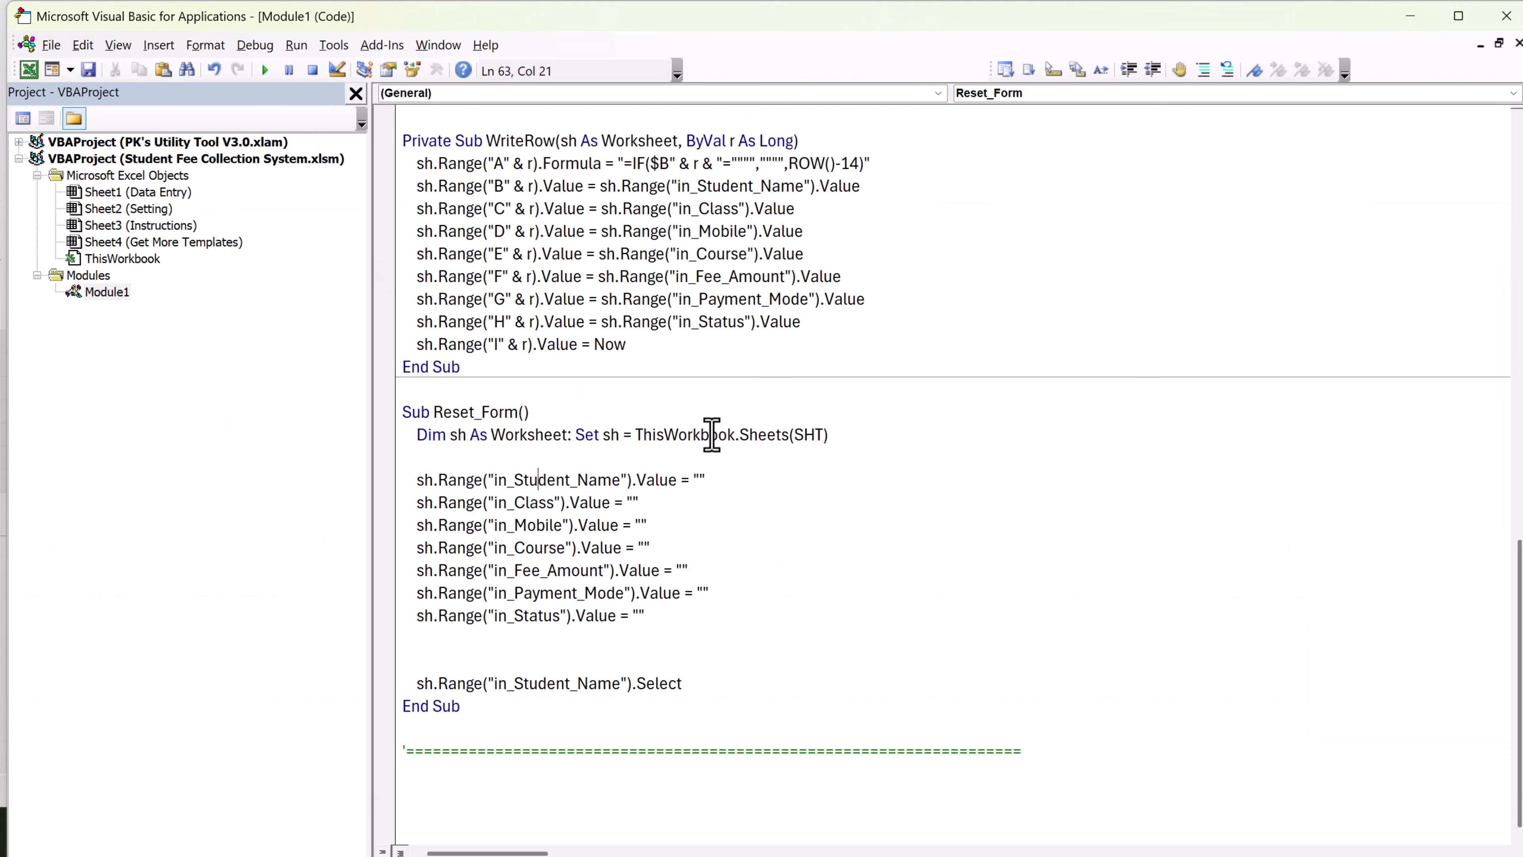
- Highlight the in_Mobile name in Reset_Form, and select the Class and Course input fields on the worksheet
double_click(548, 529)
key("alt+Tab")
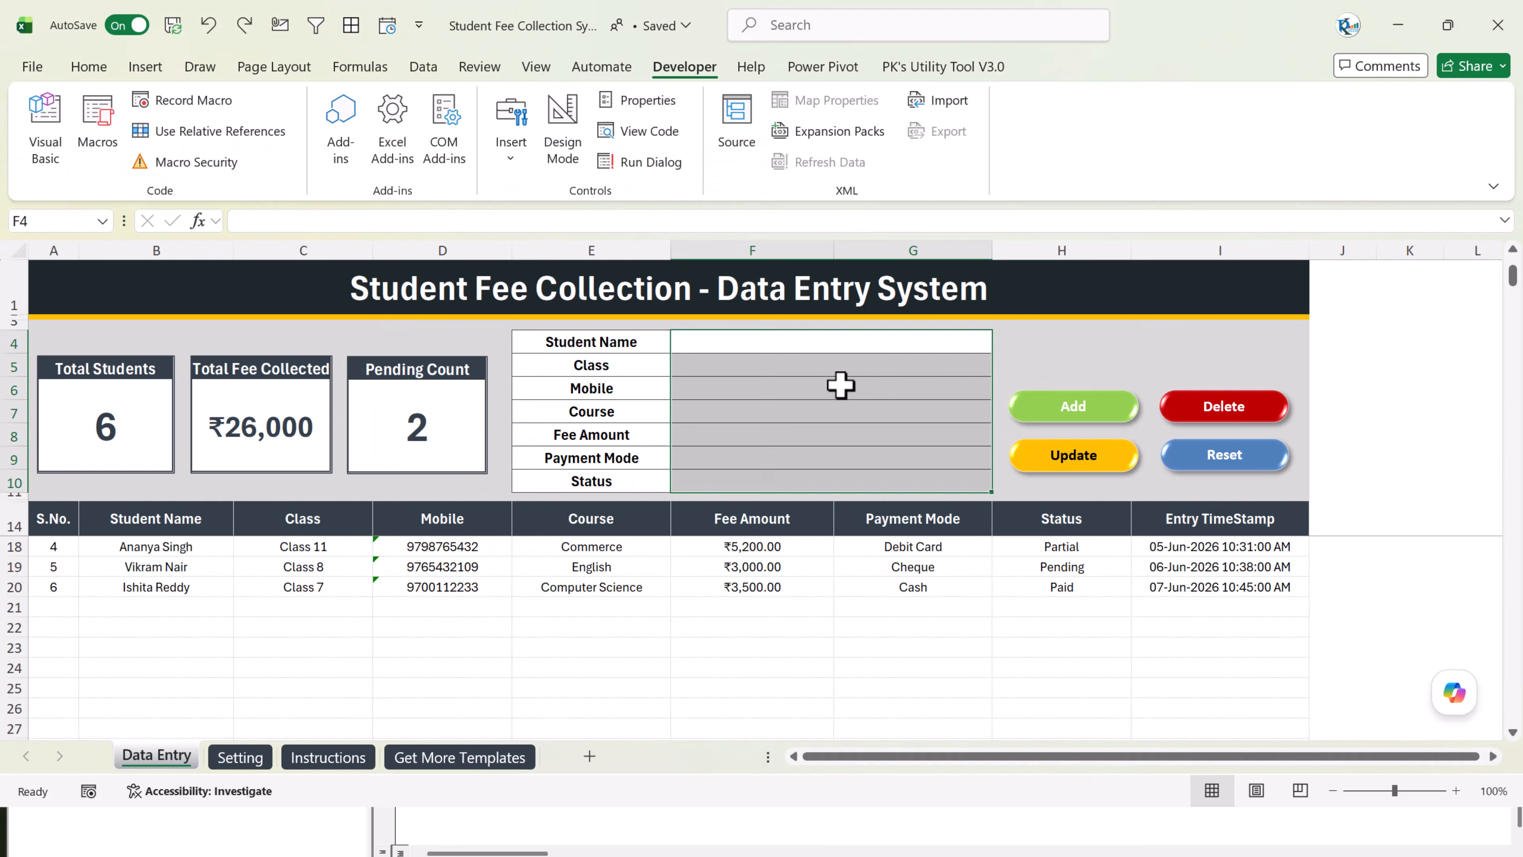
left_click(835, 368)
left_click(805, 413)
- Back in Reset_Form, highlight the field-clearing lines and the closing in_Student_Name Select line
key("alt+Tab")
left_click_drag(672, 617, 400, 480)
left_click_drag(721, 690, 417, 690)
left_click(424, 687)
- Select the Student Name input field on the worksheet, highlight the whole Reset_Form procedure in the code, and return to the worksheet
key("alt+Tab")
left_click(901, 347)
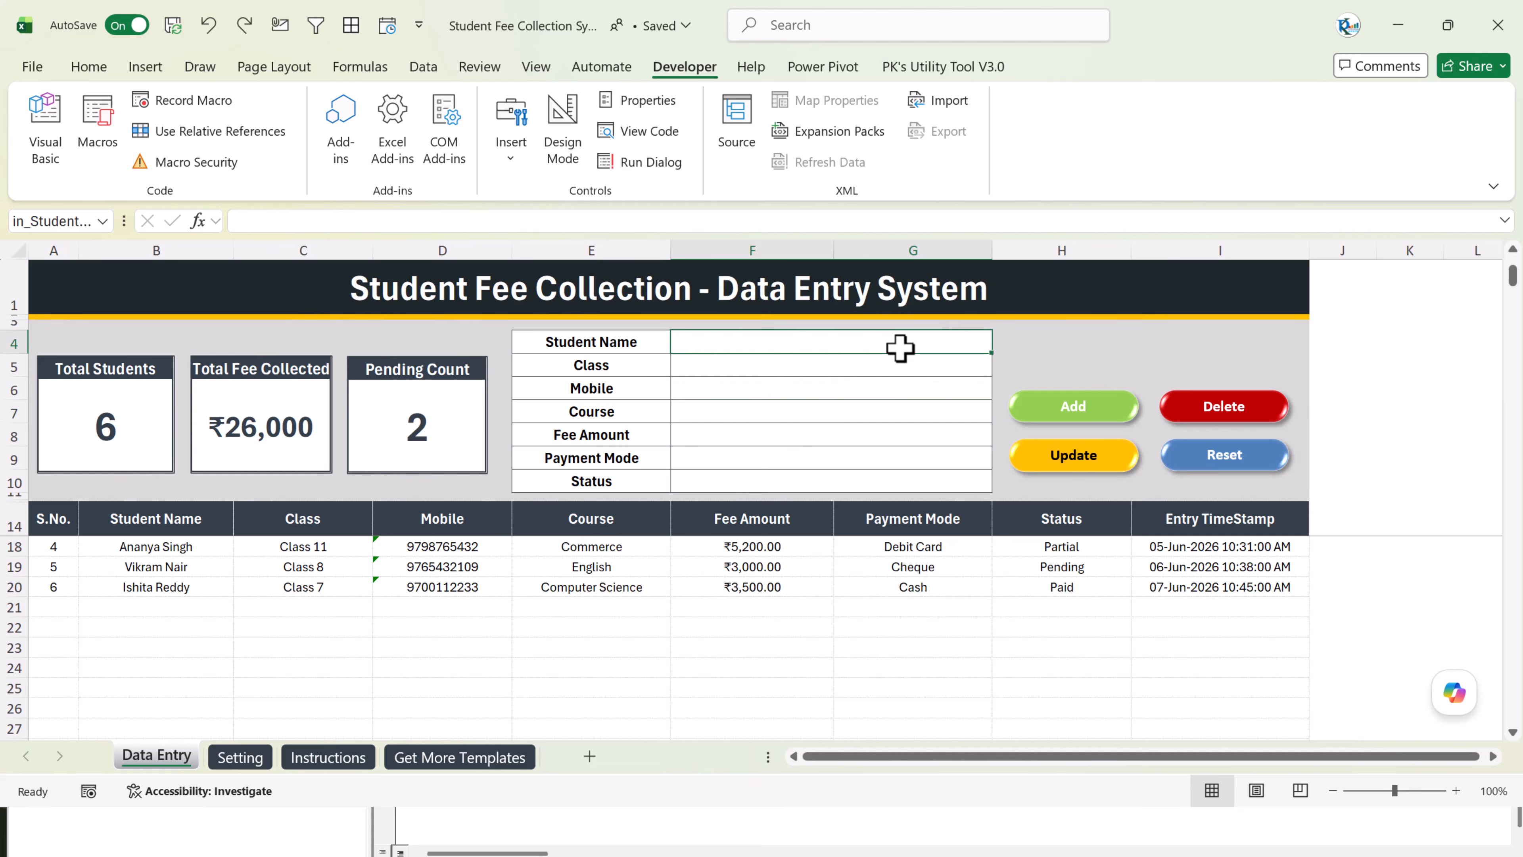
key("alt+Tab")
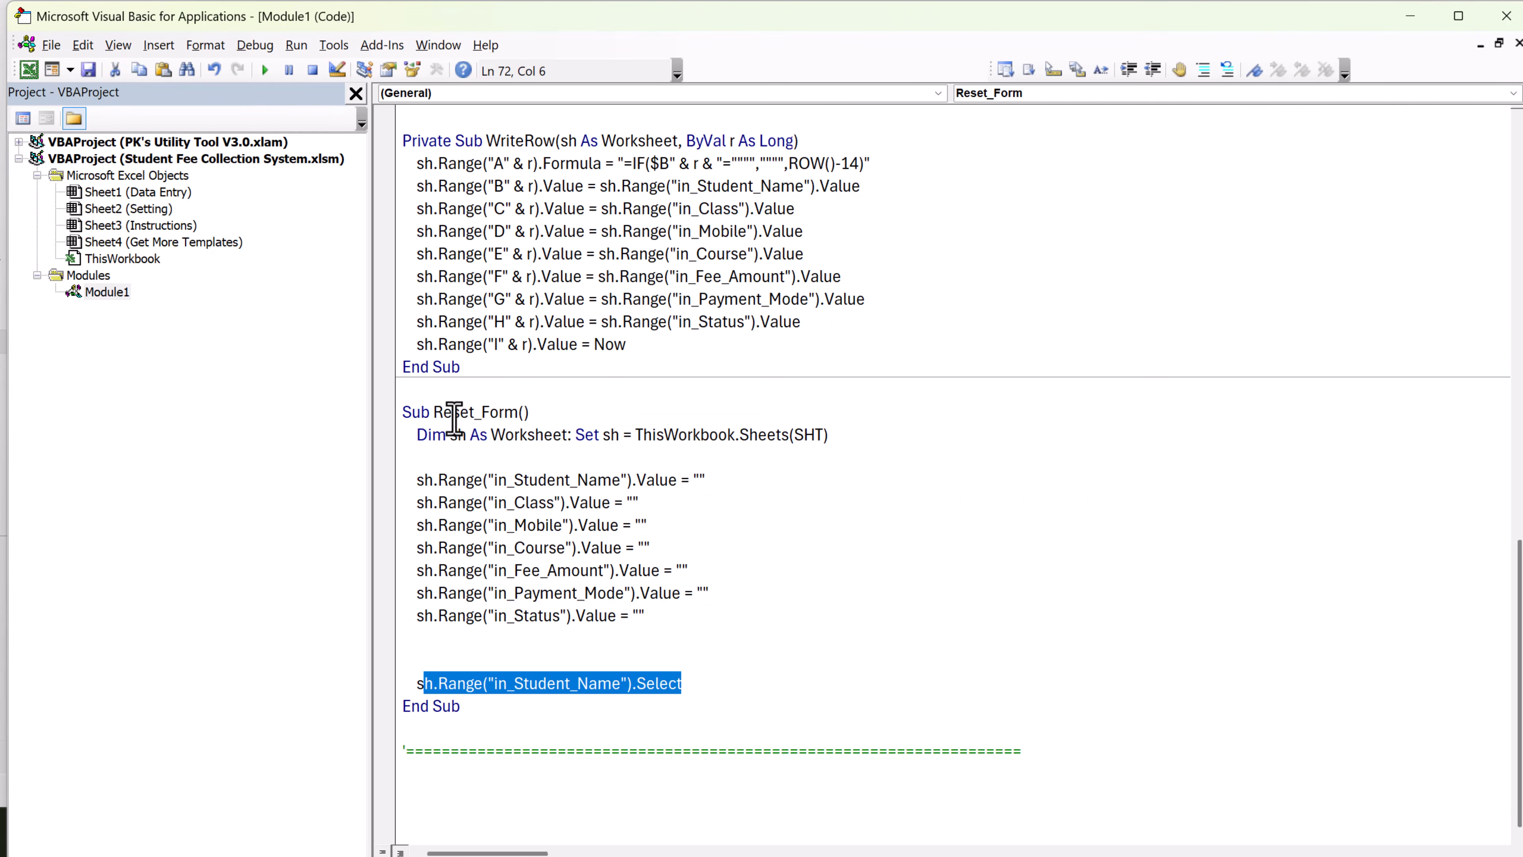
left_click_drag(454, 418, 467, 708)
key("alt+Tab")
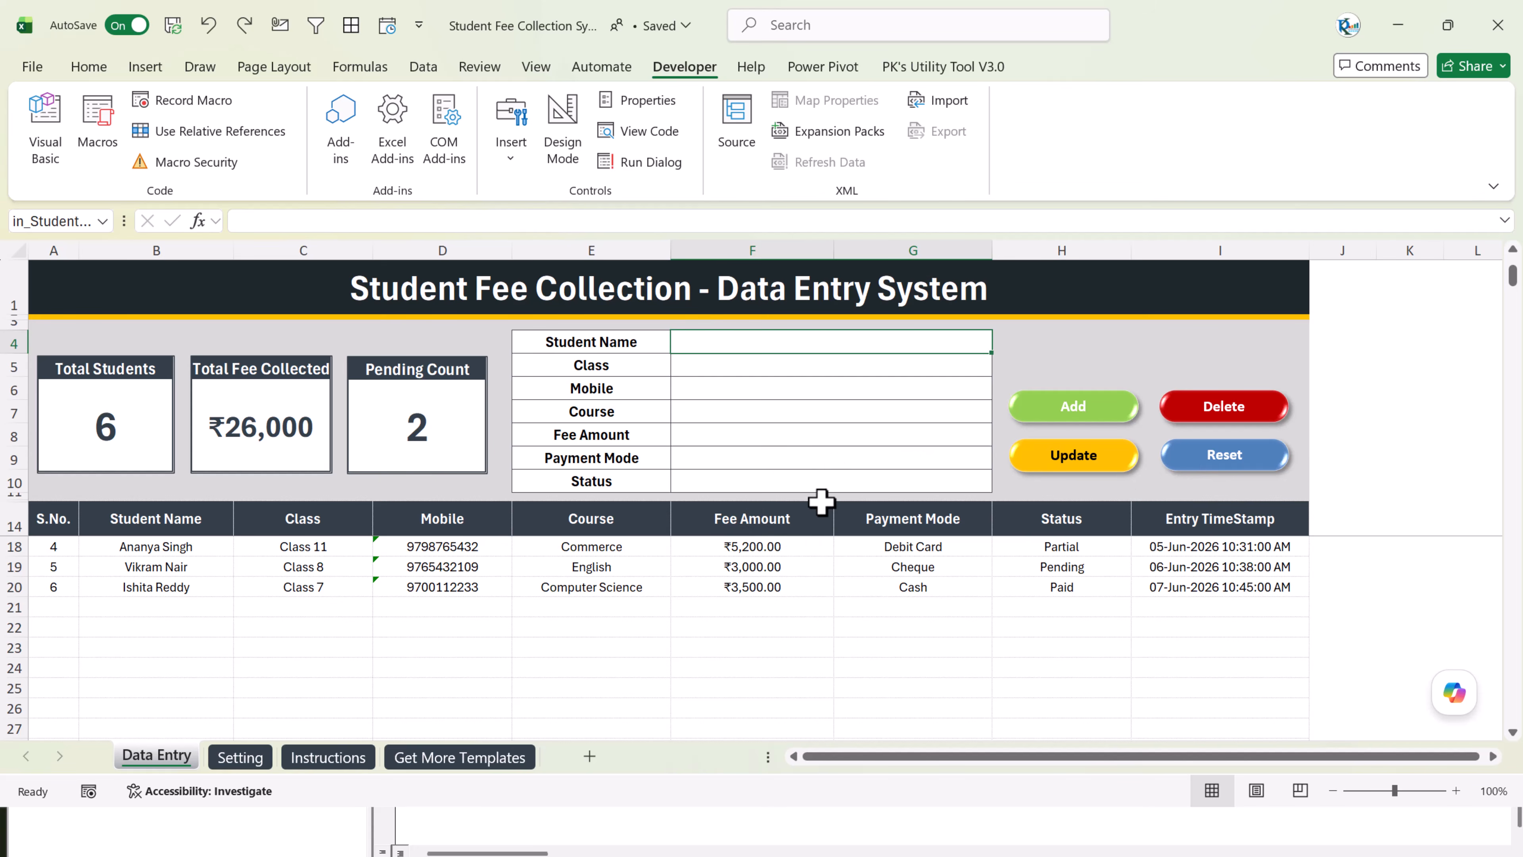
key("alt")
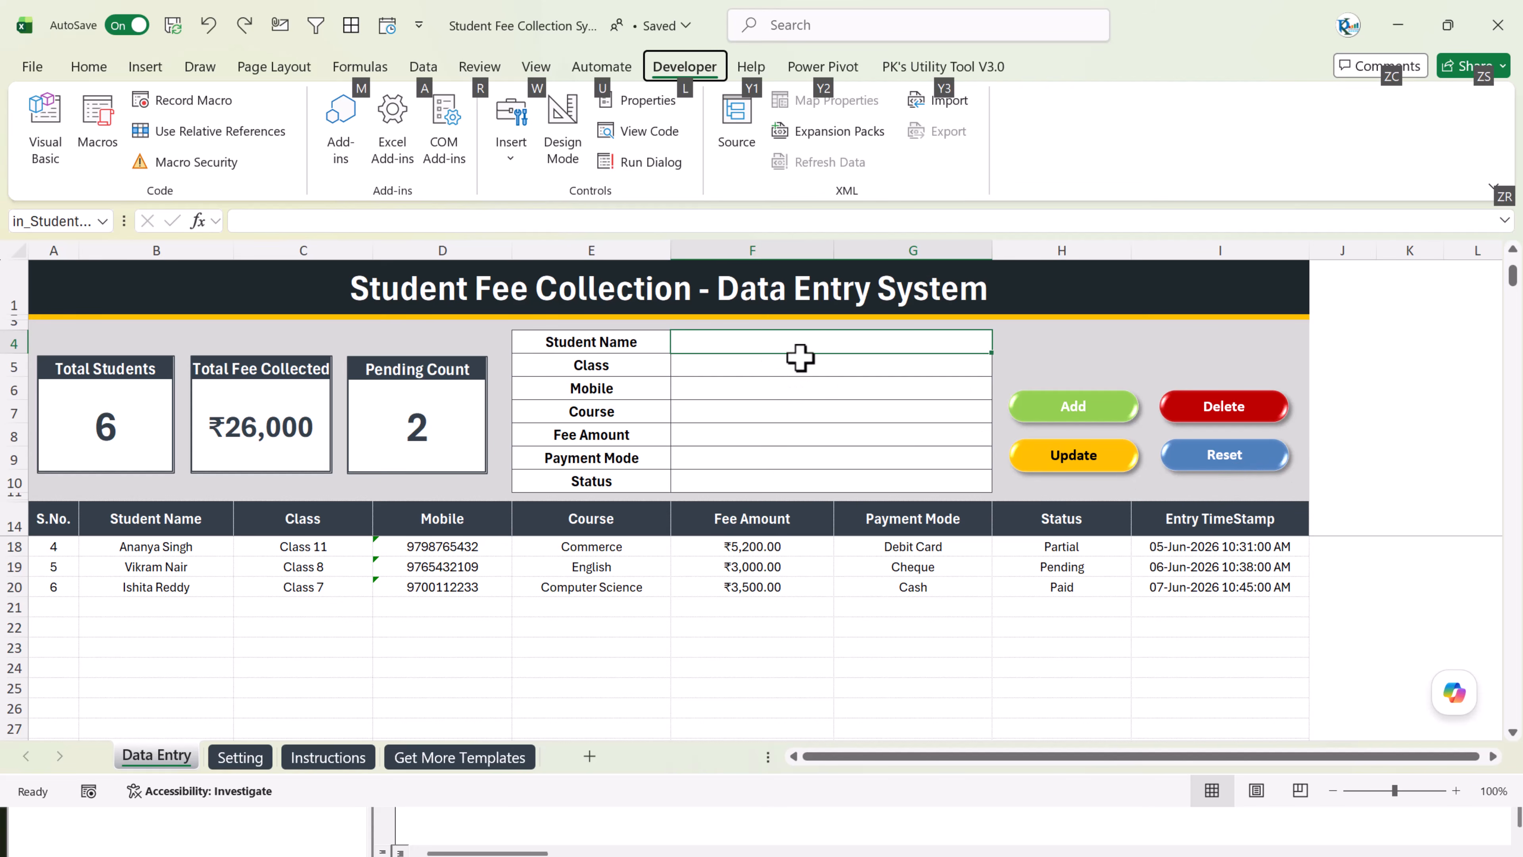
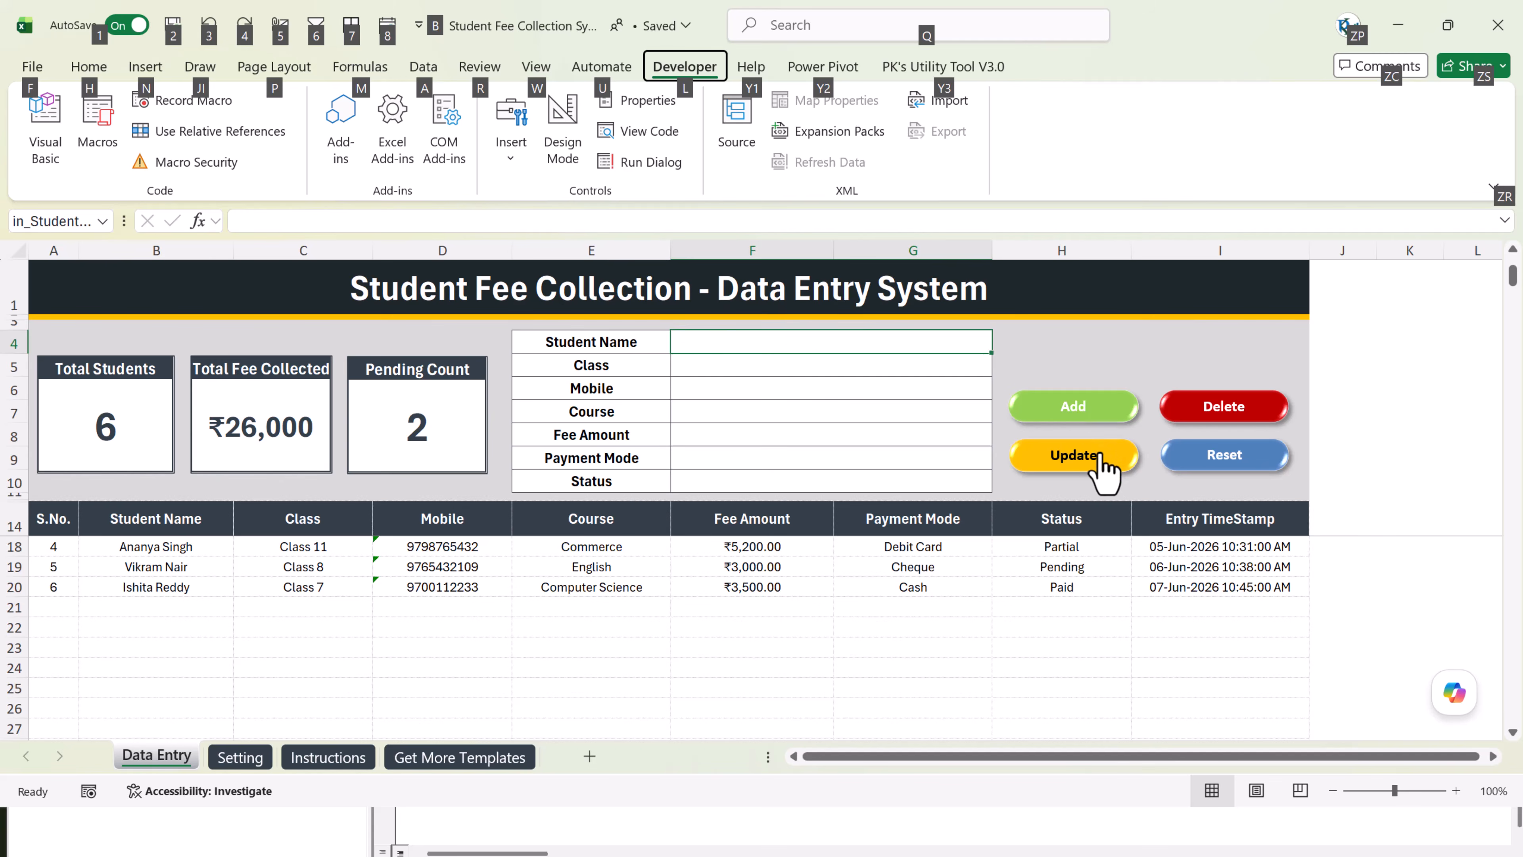
- Return to the code, find the Update_Record procedure below Add_Record, and highlight its header and full body
key("alt+Tab")
left_click(744, 485)
scroll(765, 496, "up", 4)
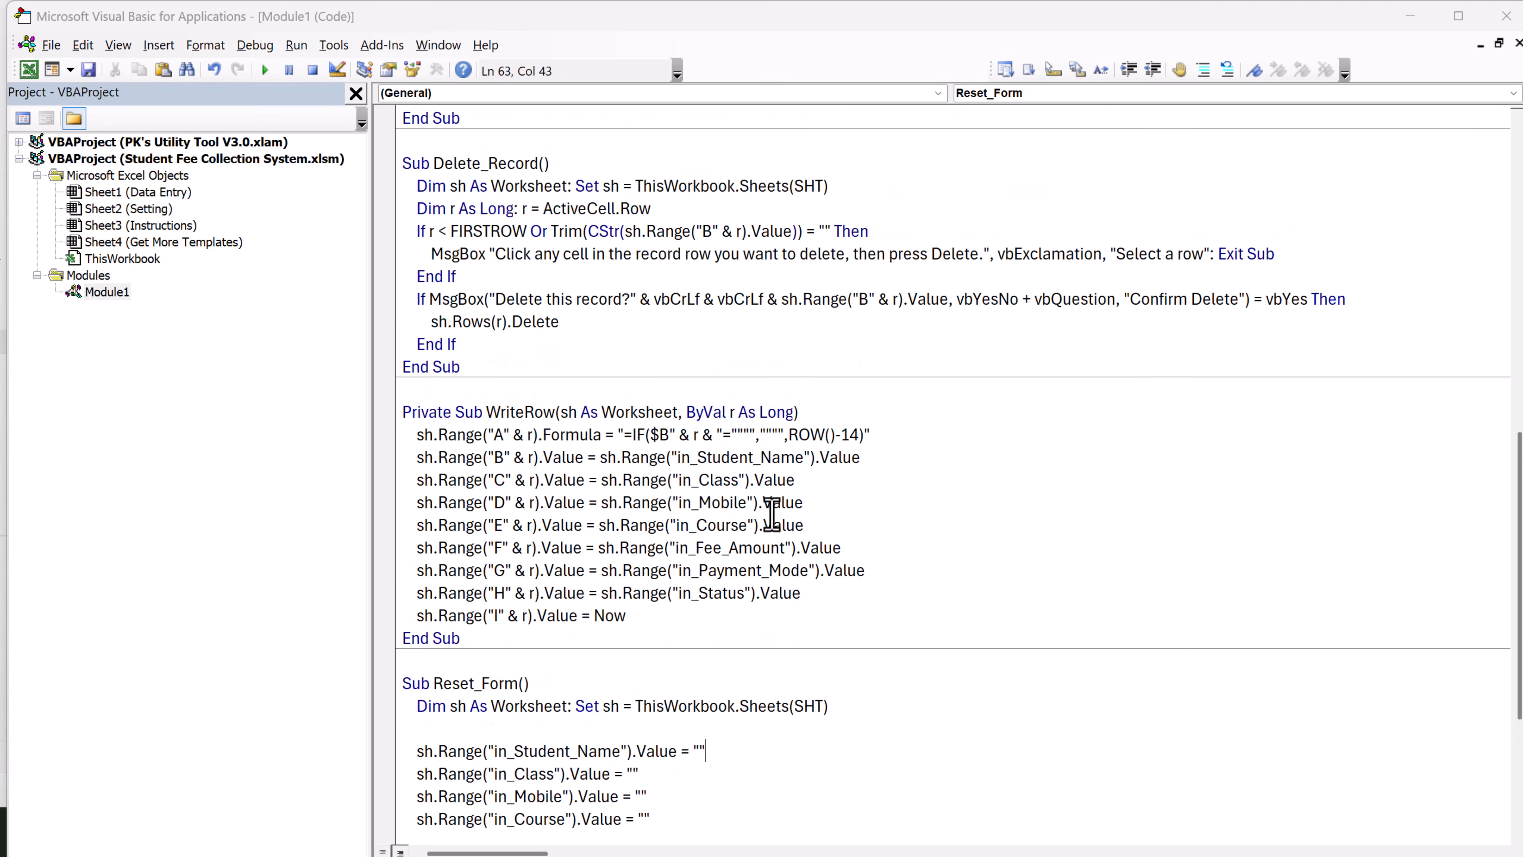
scroll(646, 459, "up", 12)
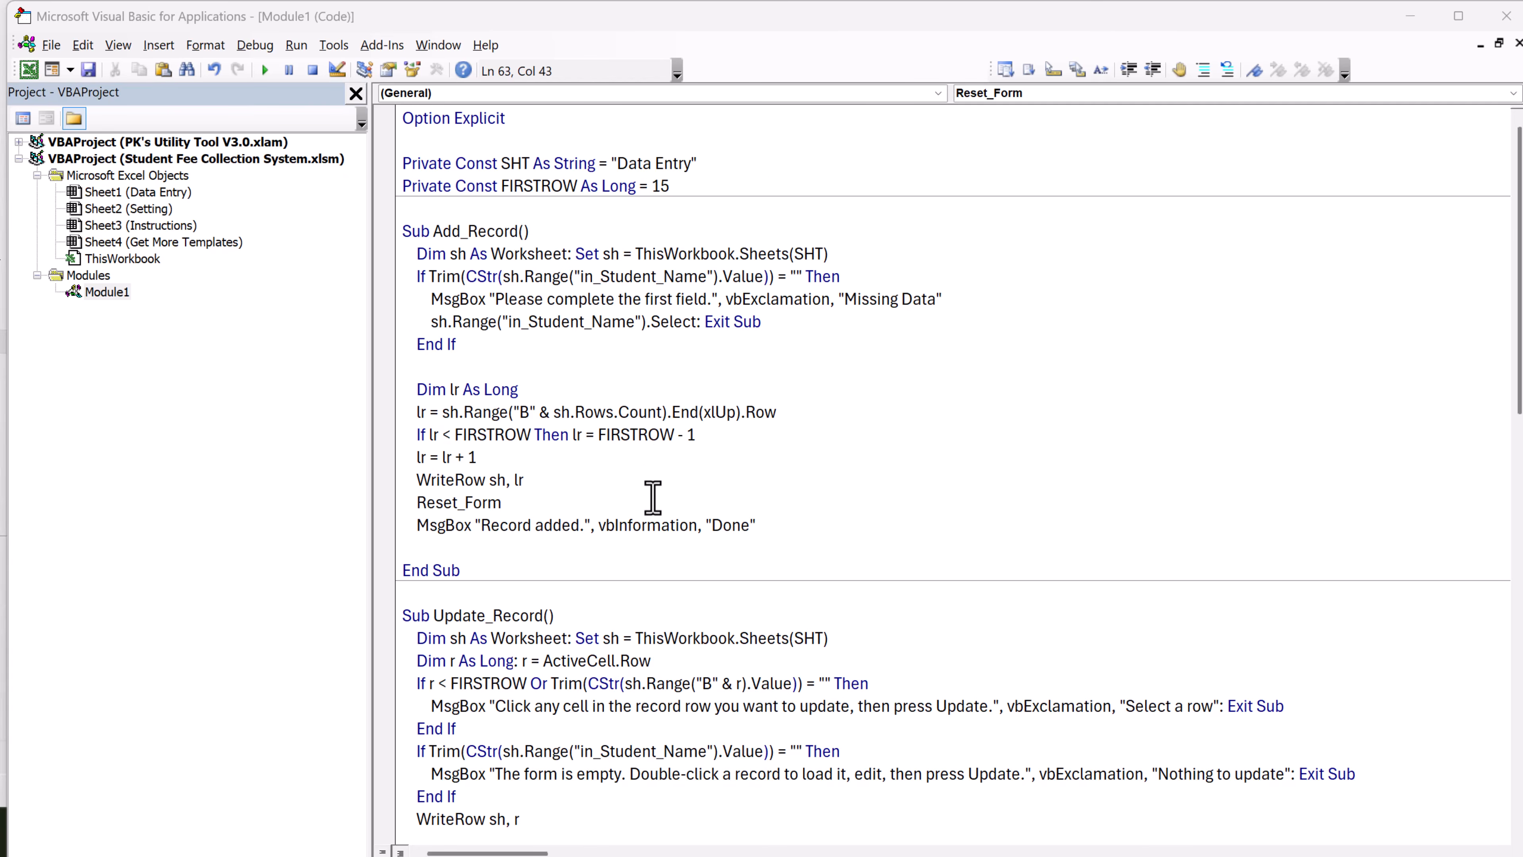
left_click(653, 496)
scroll(652, 498, "down", 5)
left_click_drag(485, 277, 744, 295)
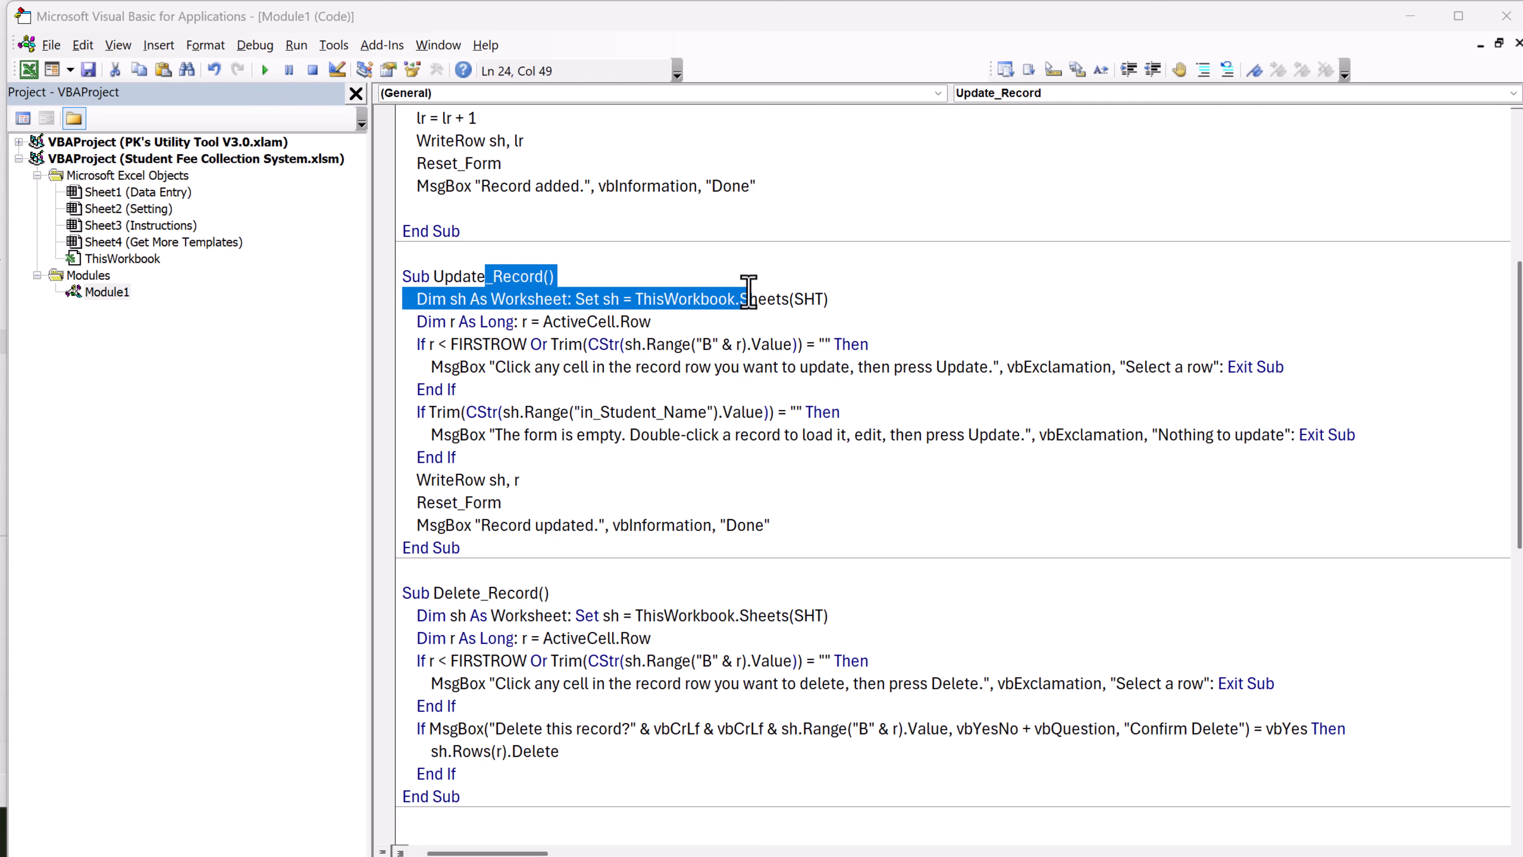
left_click(721, 454)
left_click_drag(806, 526, 316, 307)
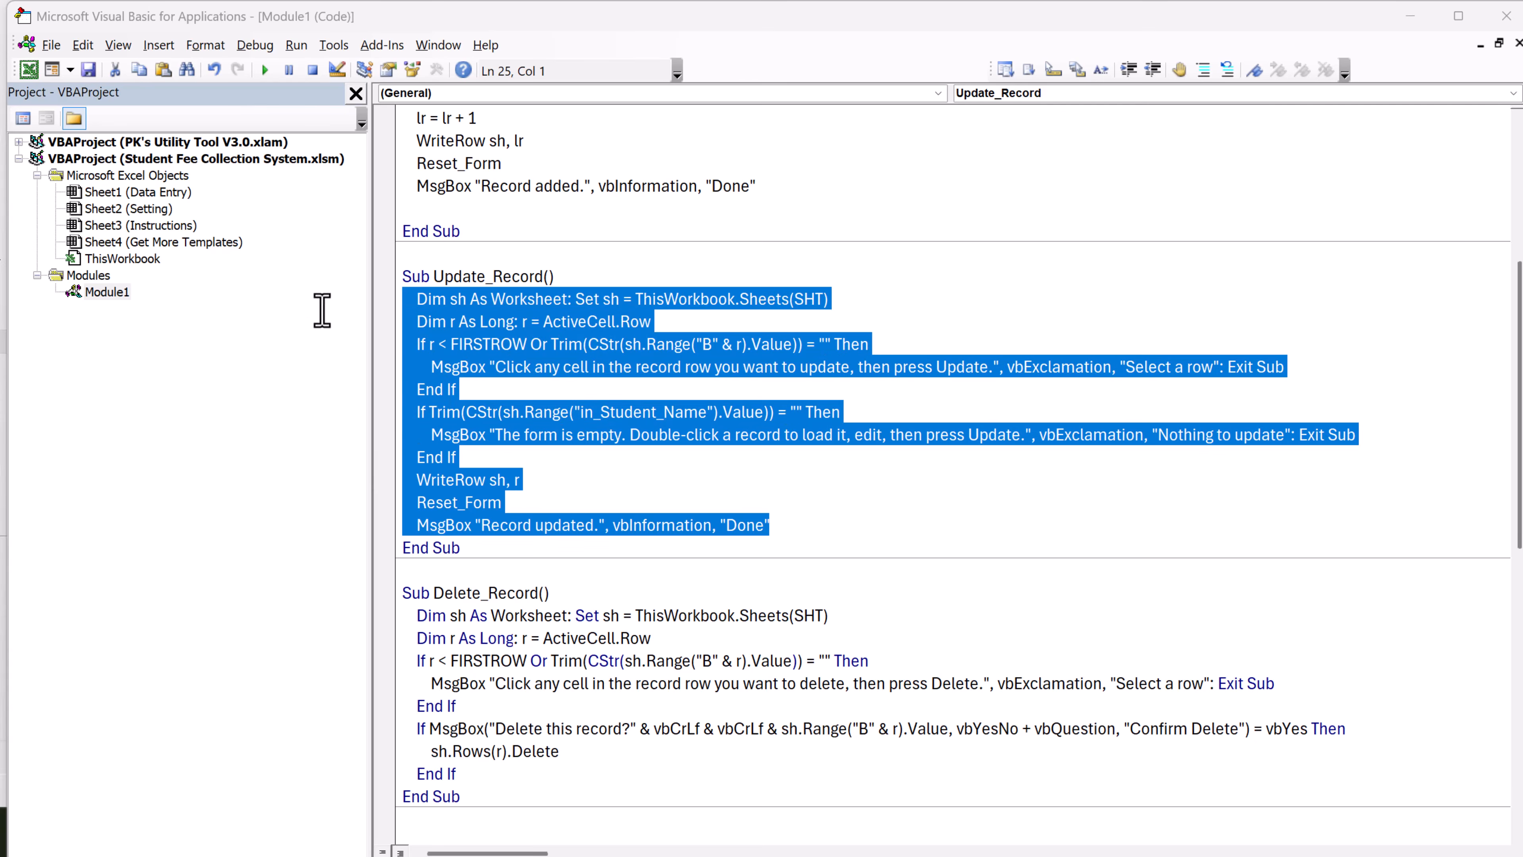
- Highlight Update_Record's worksheet declaration and its r = ActiveCell.Row declaration
left_click(721, 497)
left_click_drag(457, 298, 834, 298)
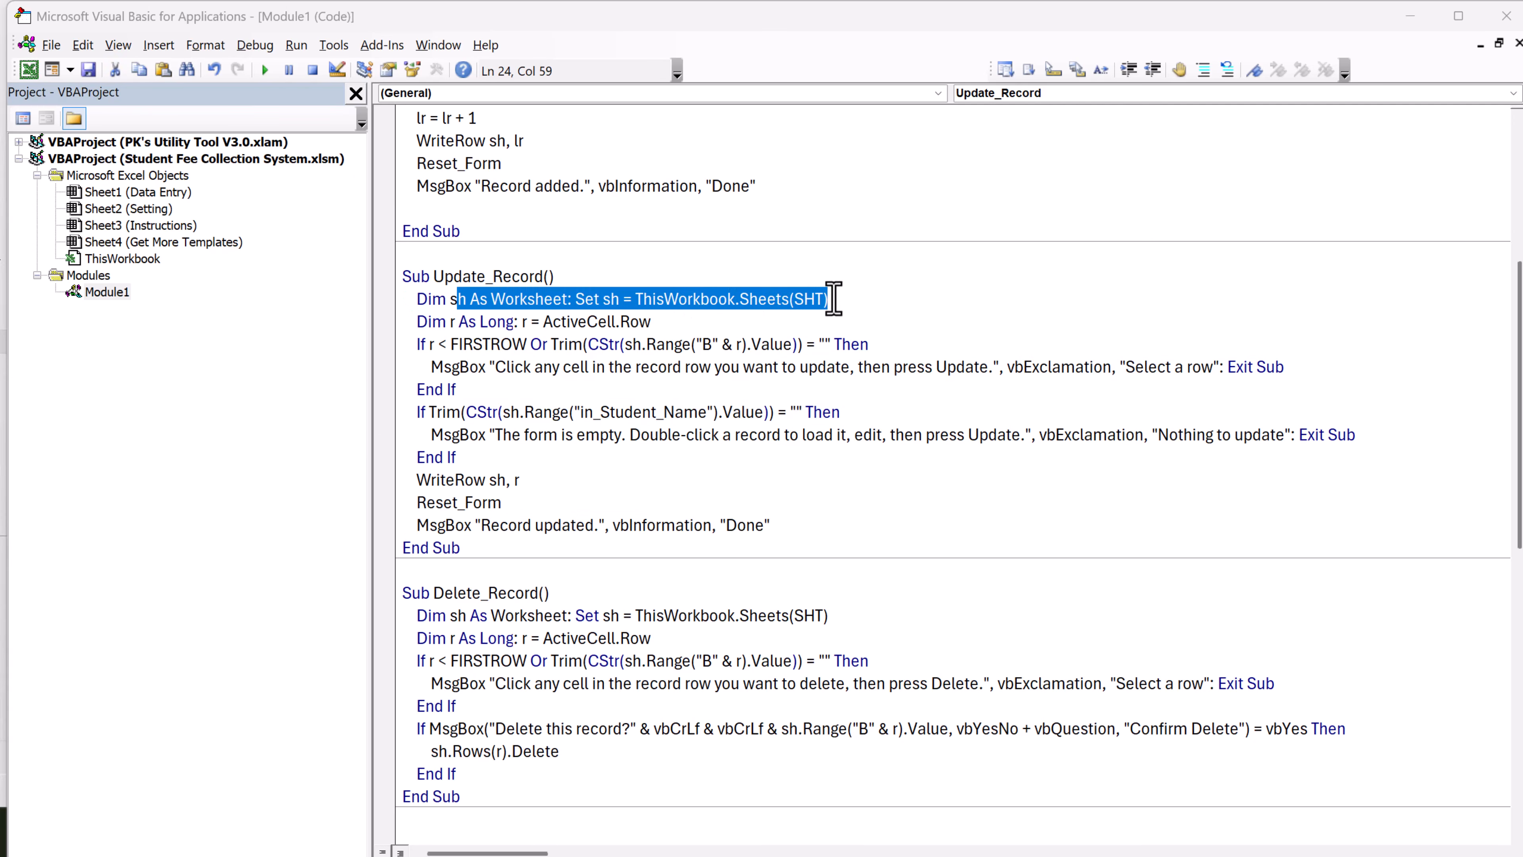
left_click_drag(449, 323, 654, 324)
scroll(786, 405, "up", 2)
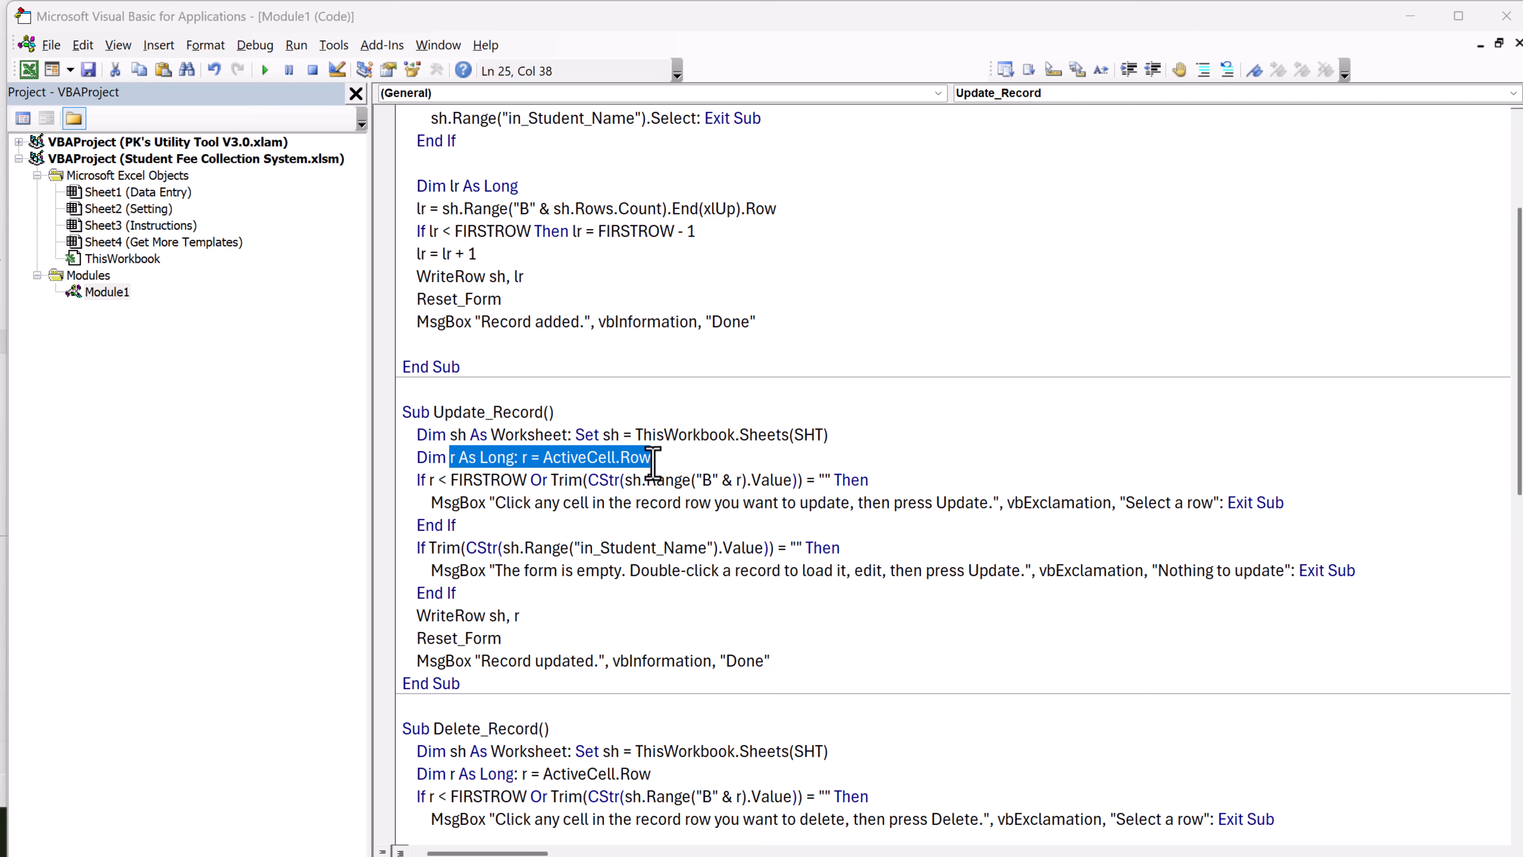
left_click(683, 461)
left_click_drag(452, 457, 655, 461)
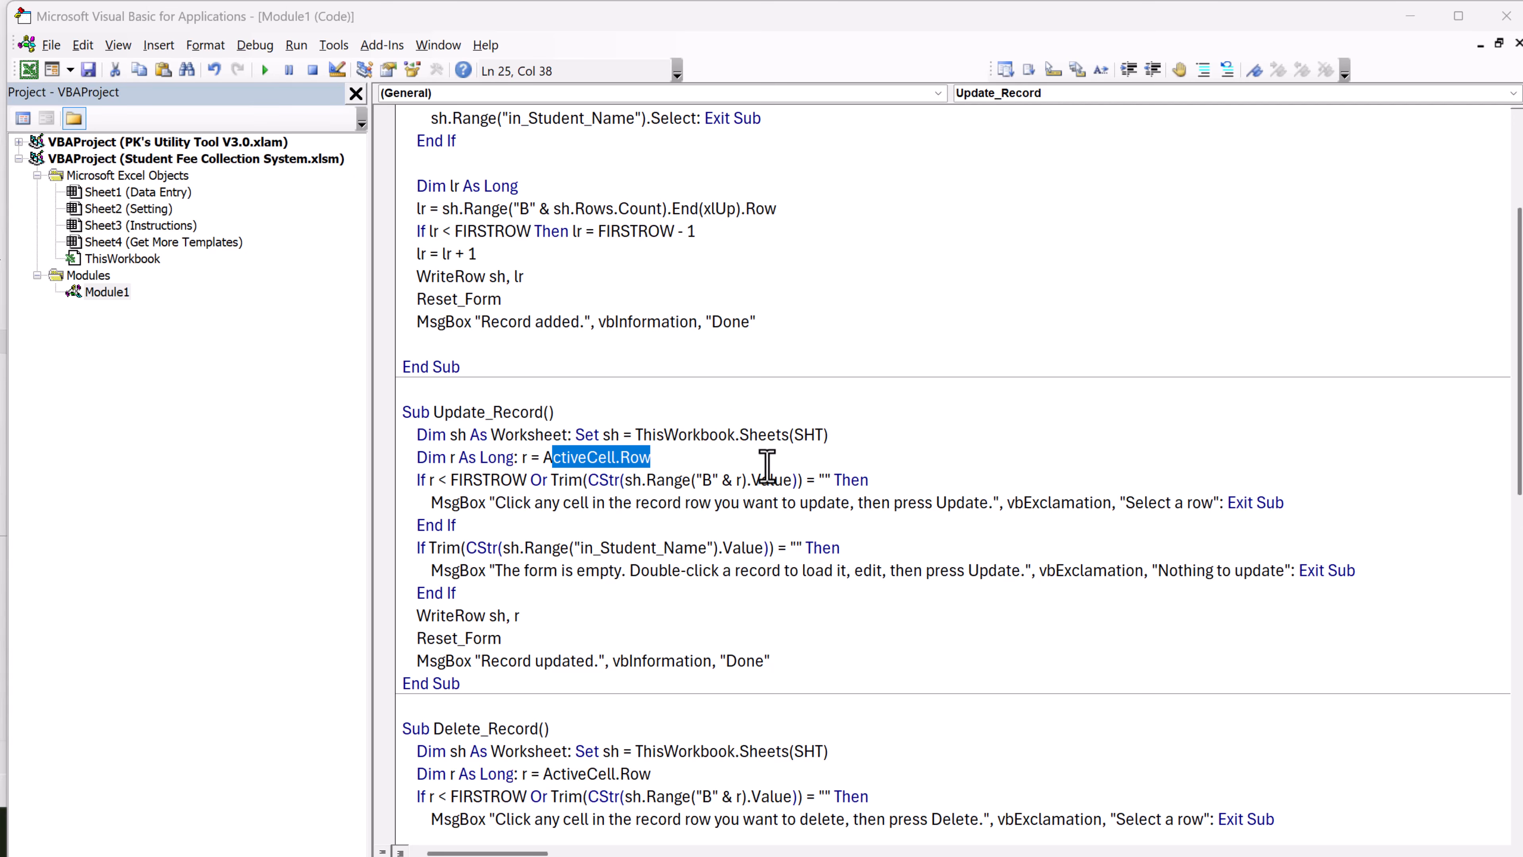
- Highlight Update_Record's first validation block that checks the selected row, and its FIRSTROW constant
left_click_drag(482, 523, 380, 484)
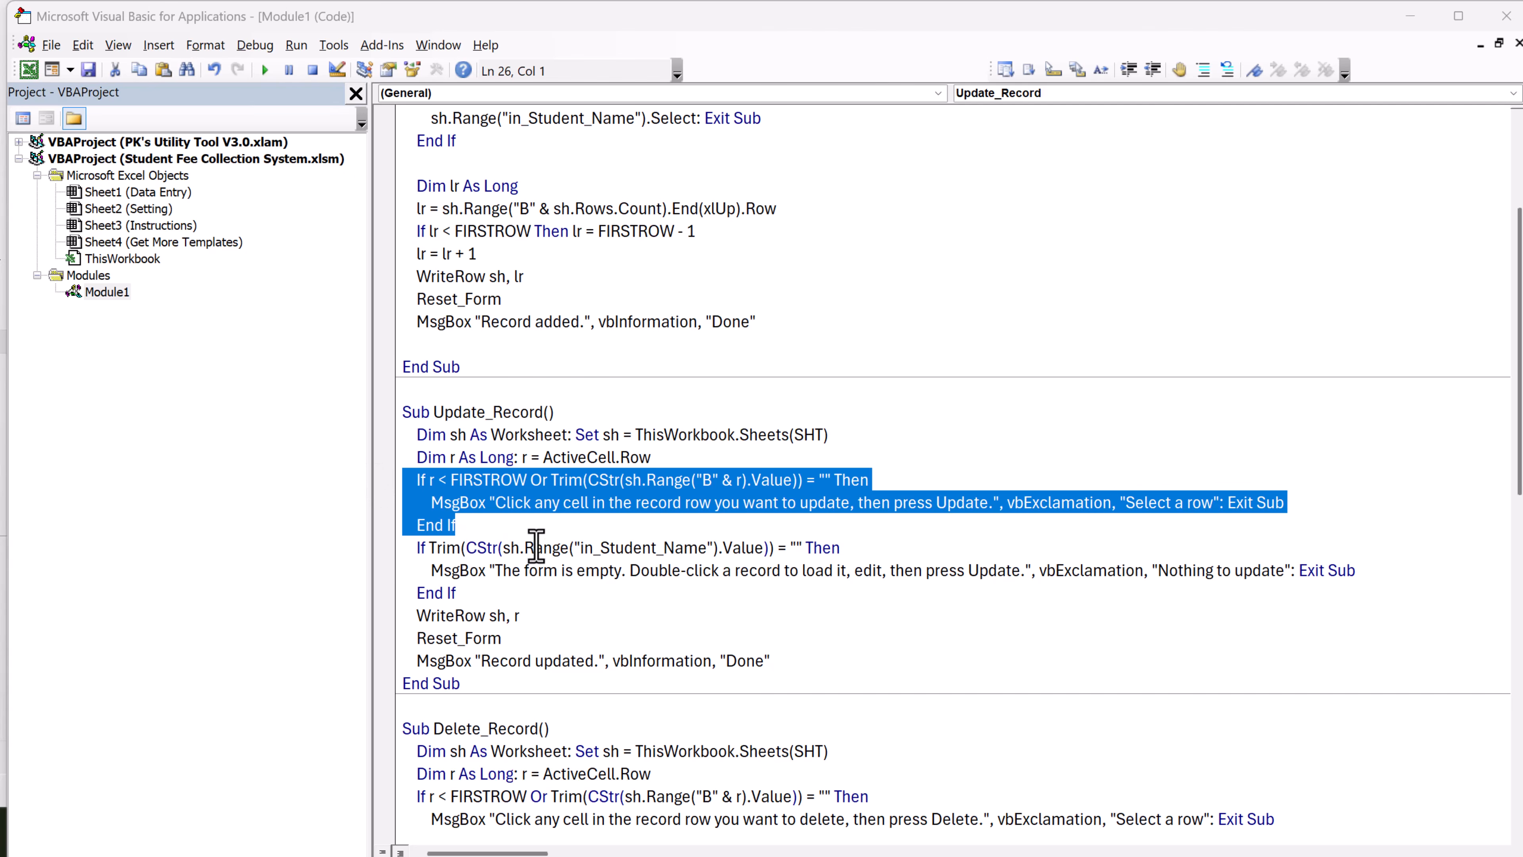
left_click(561, 547)
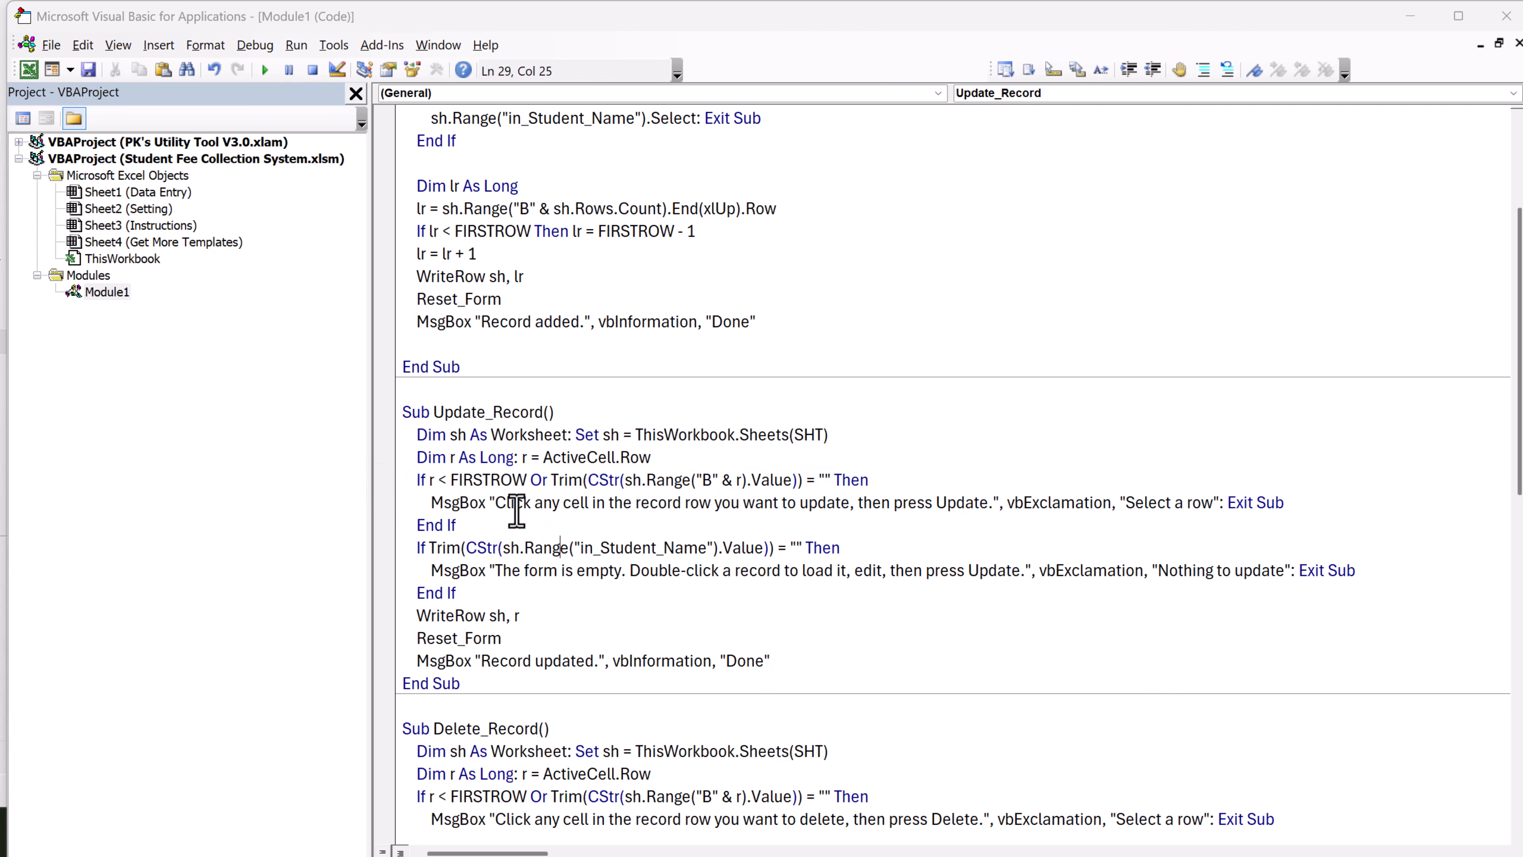
double_click(489, 480)
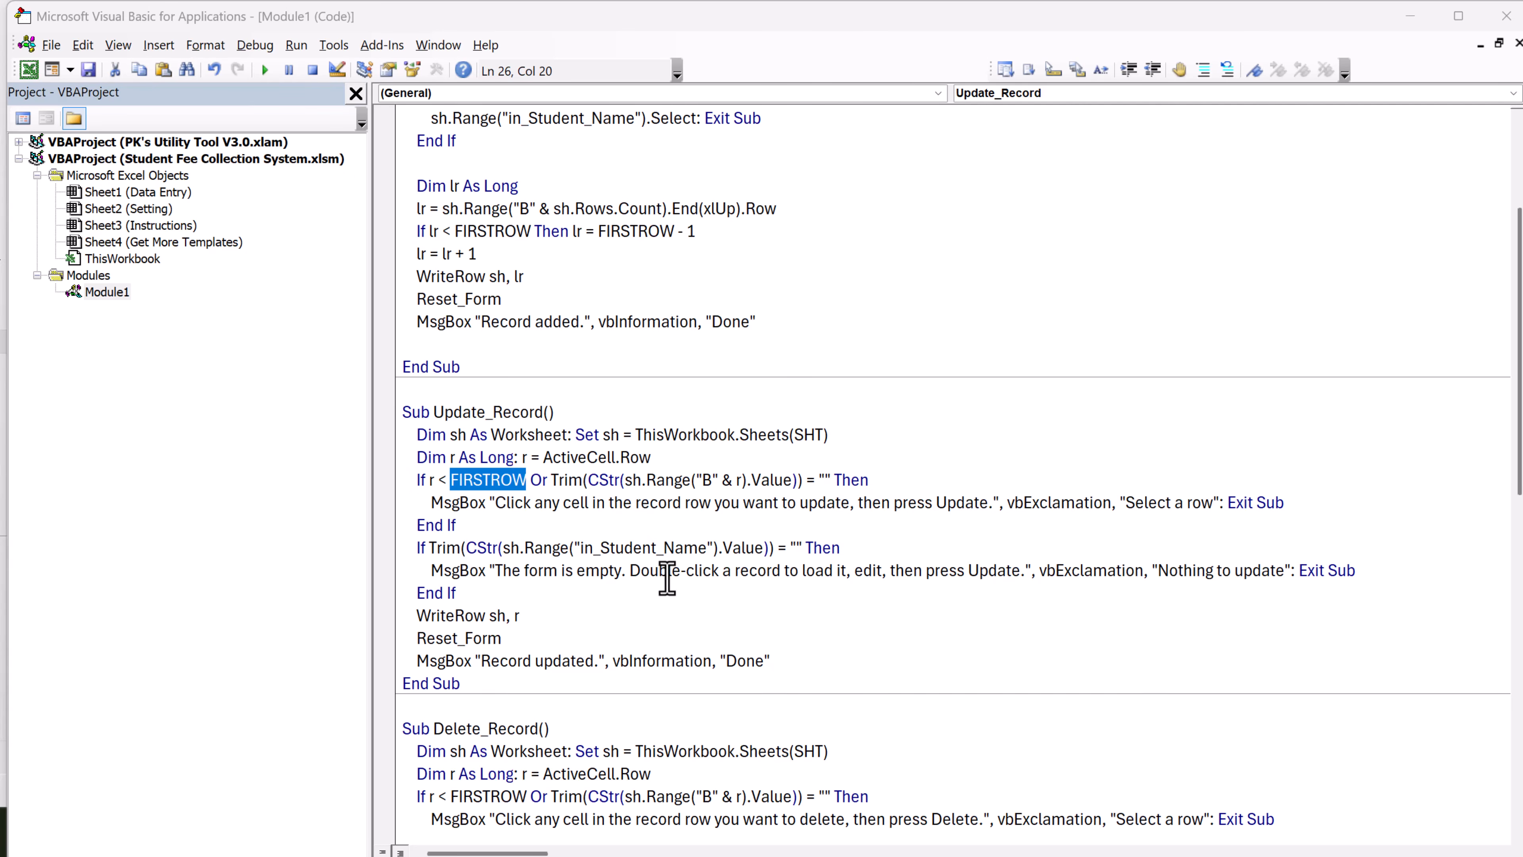
key("alt+Tab")
key("alt+Tab")
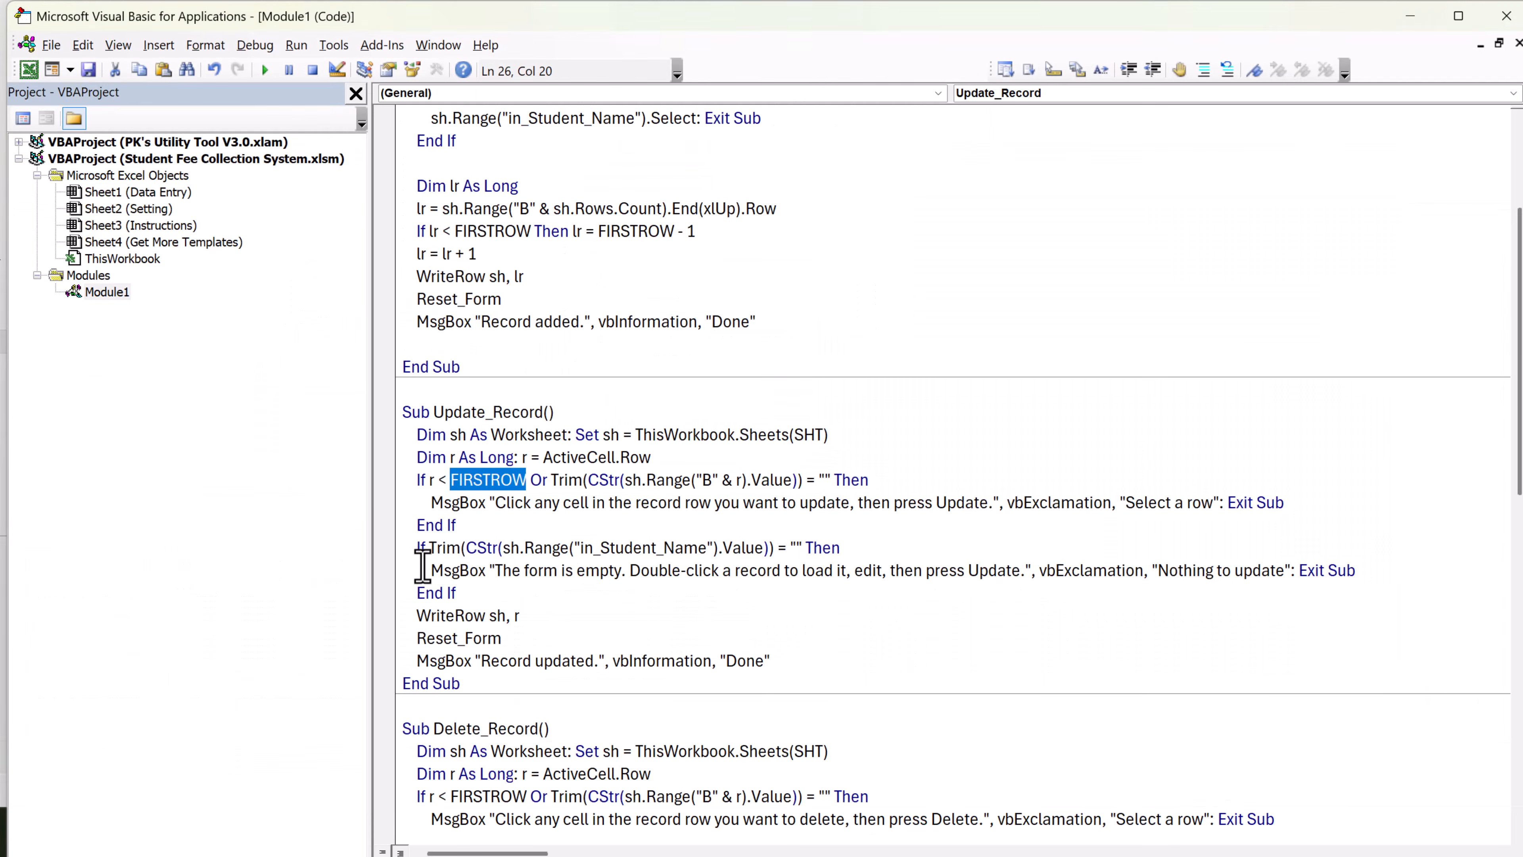
- On the worksheet, select the Payment Mode input field, run Update, and dismiss the message
key("alt+Tab")
left_click(439, 517)
left_click(491, 486)
left_click(592, 486)
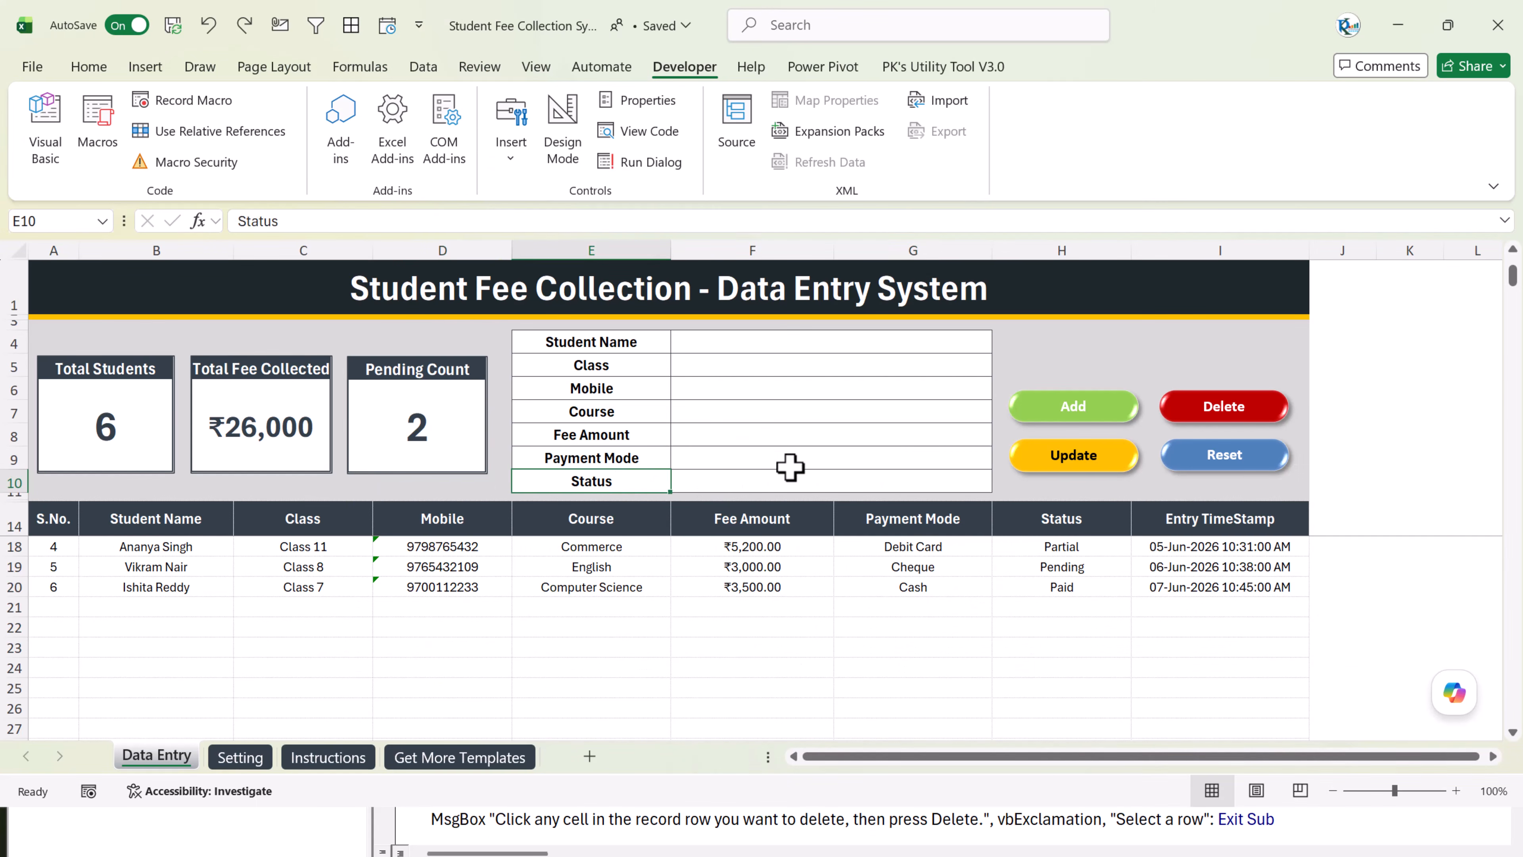
left_click(790, 467)
left_click(1086, 458)
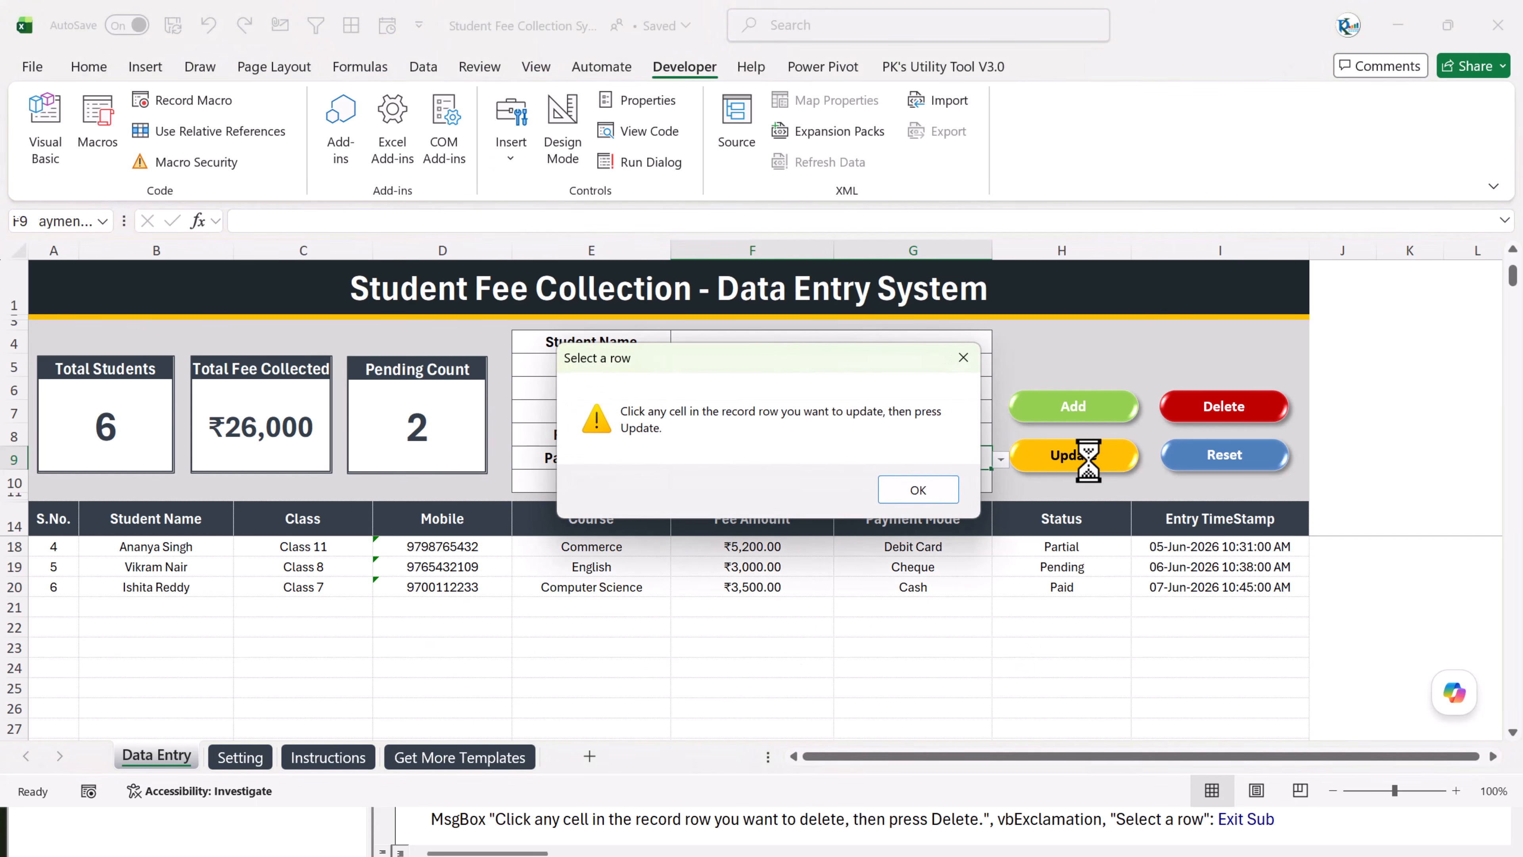
left_click(919, 490)
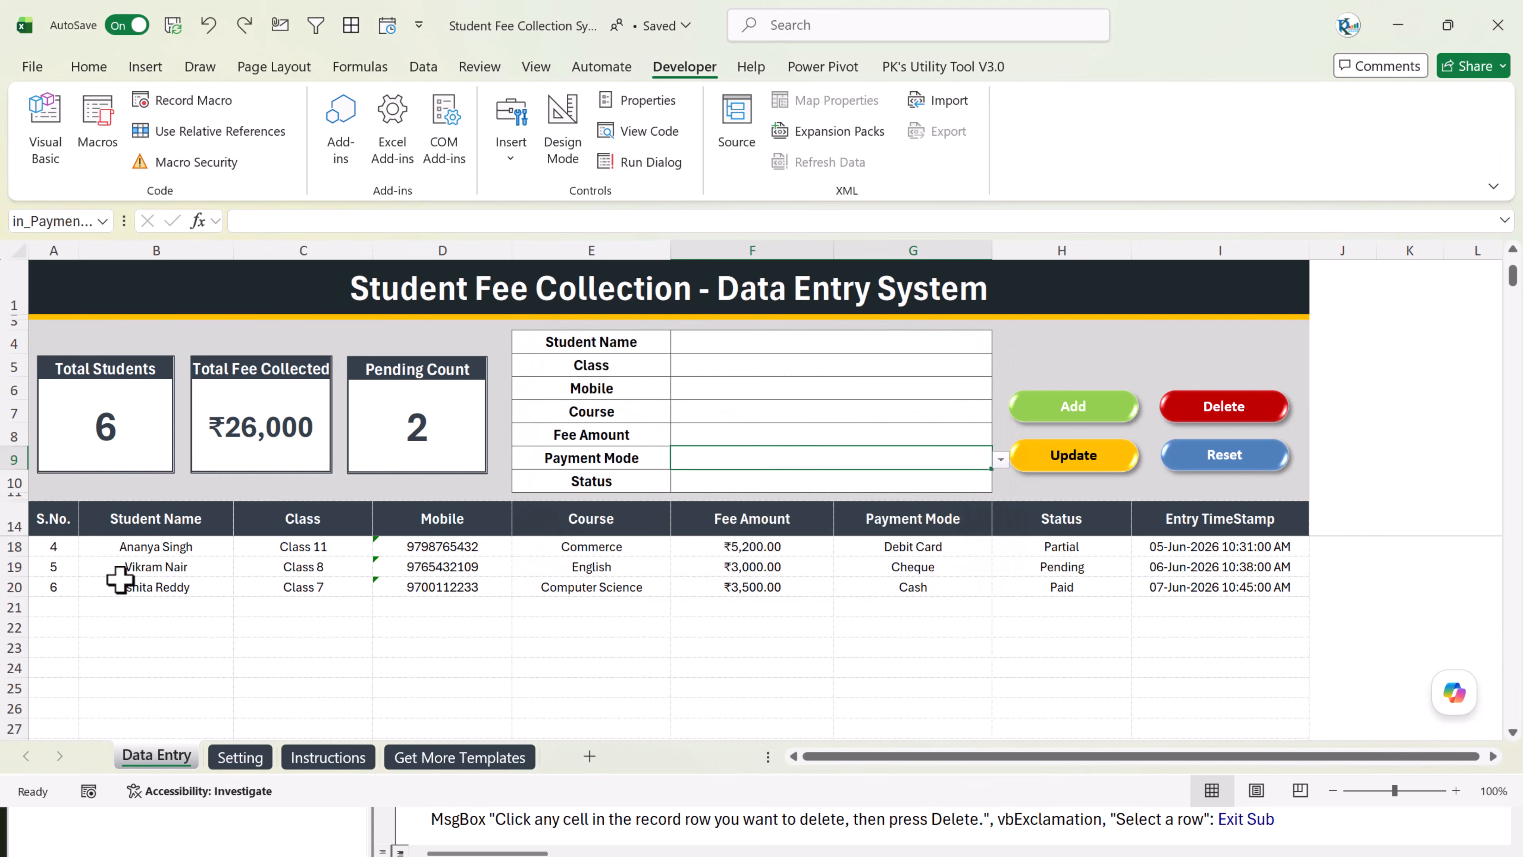
- Select the S.No. cells A18 to A20 one by one, followed by the student name cell B20
left_click(116, 583)
left_click(34, 542)
left_click(35, 570)
left_click(42, 586)
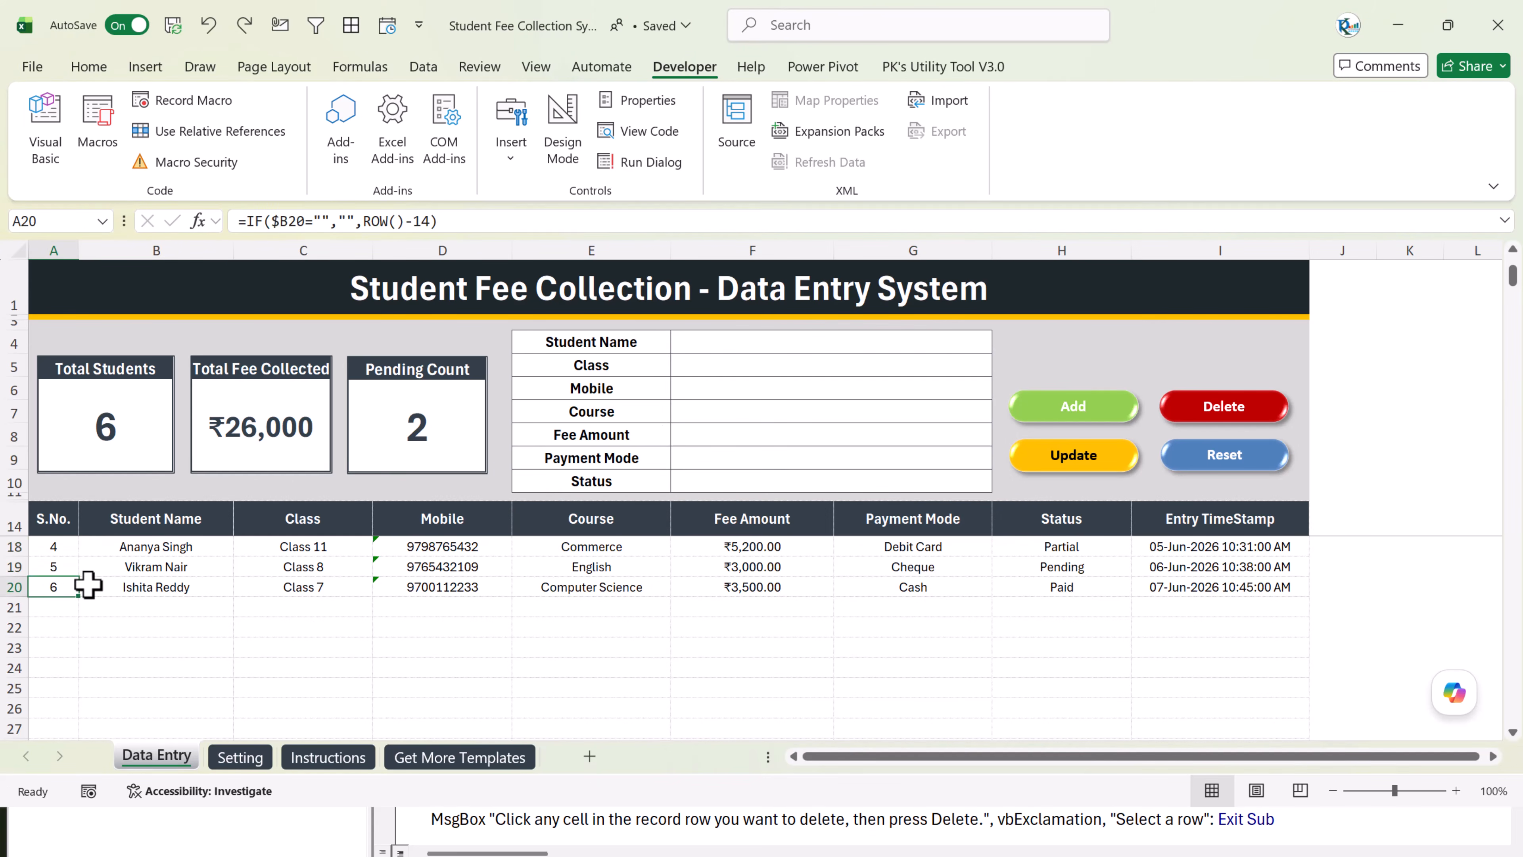
left_click(160, 586)
- Go back to Update_Record in the code and highlight its declarations together with the validation blocks
key("alt+F11")
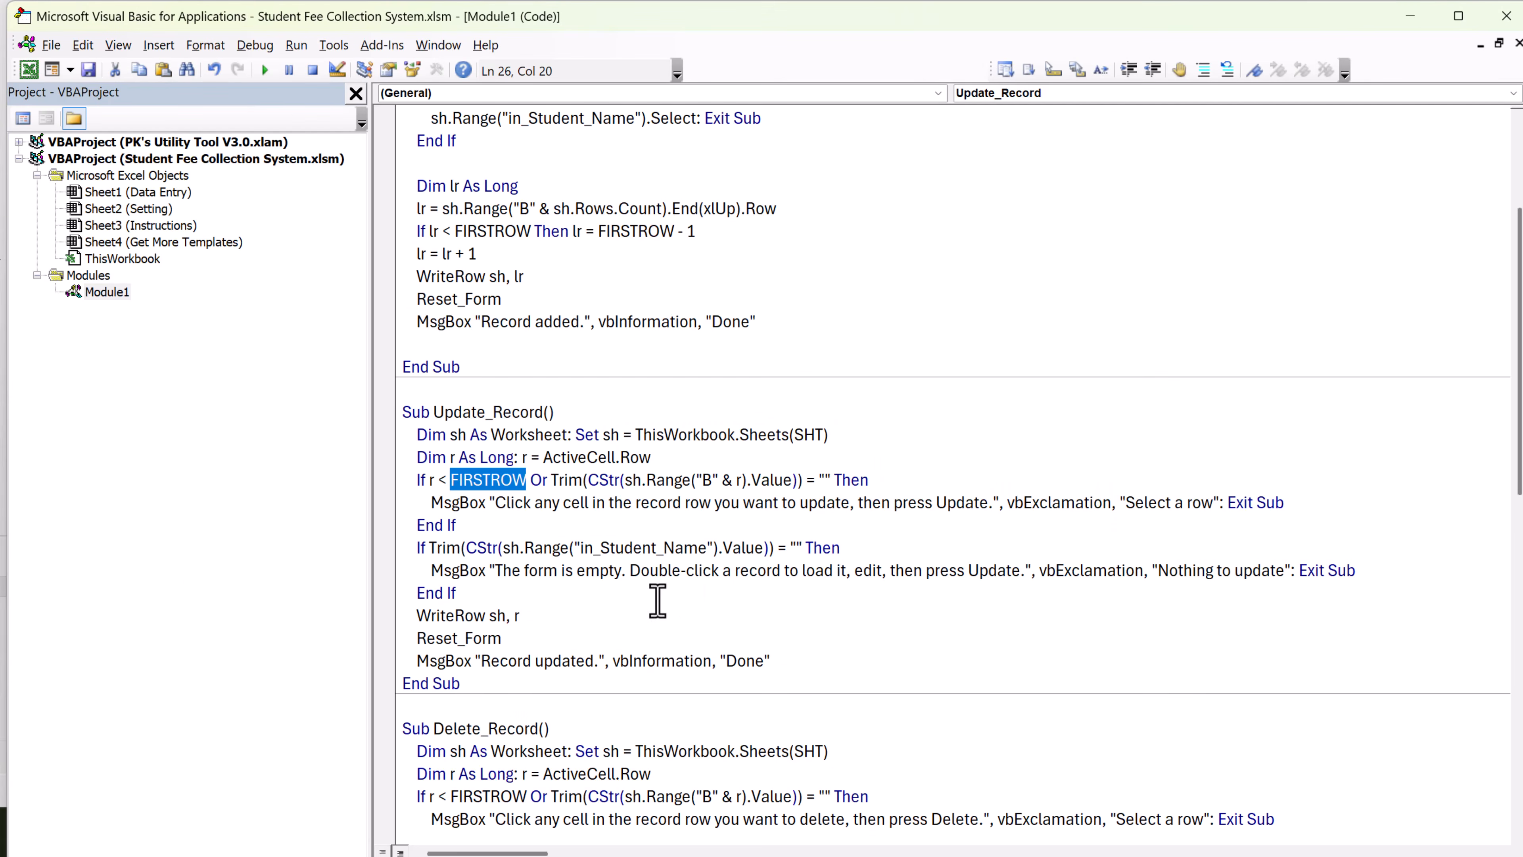
left_click_drag(499, 531, 399, 415)
left_click(517, 581)
left_click_drag(476, 585, 404, 435)
left_click(585, 570)
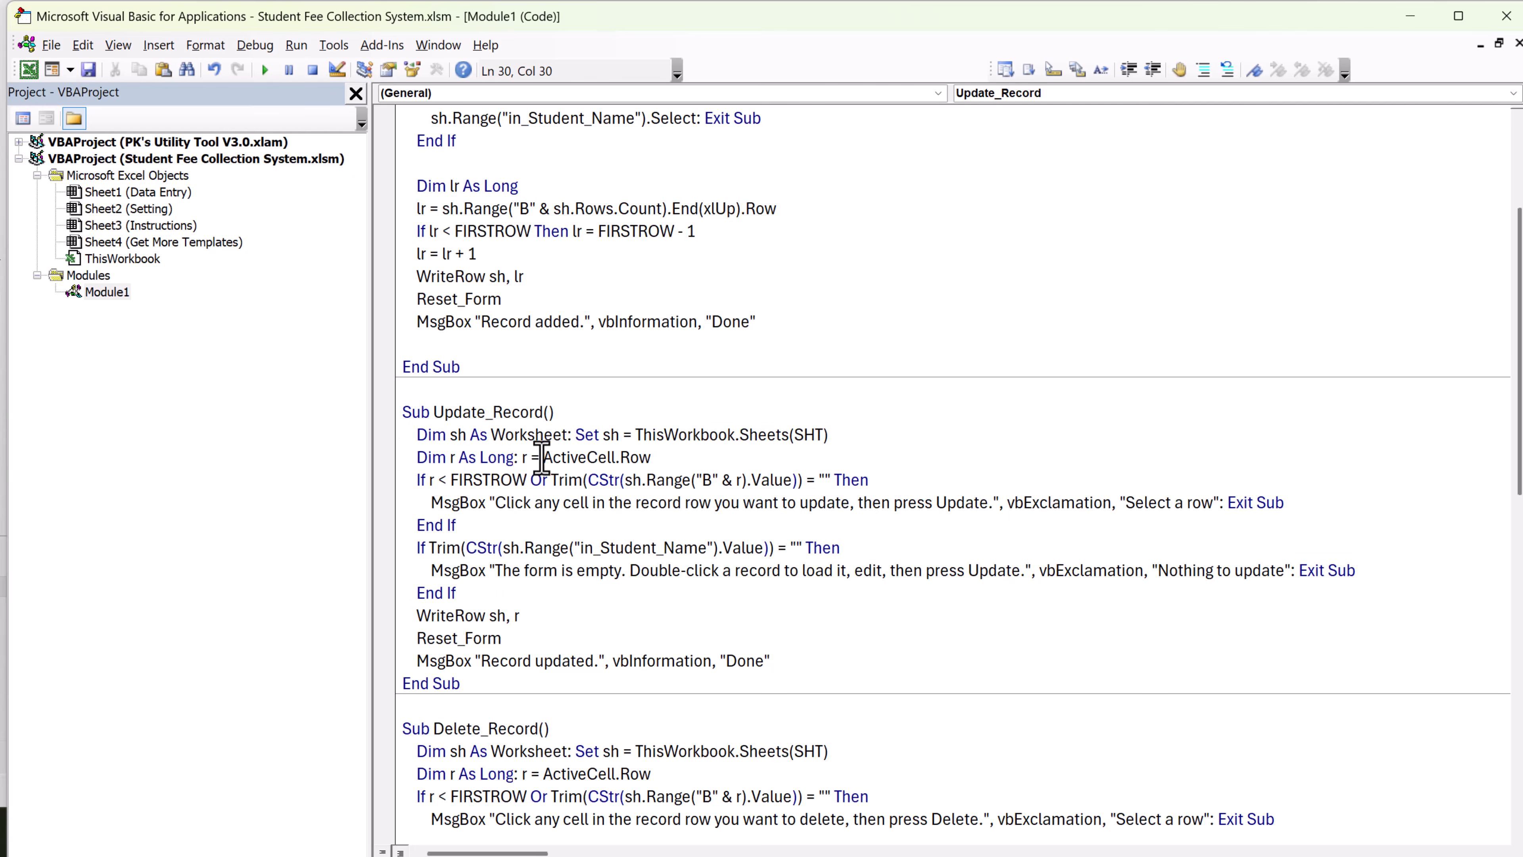
- Highlight ActiveCell.Row and the WriteRow sh, r call in Update_Record, checking the Update button on the worksheet in between
left_click_drag(541, 457, 646, 457)
left_click_drag(522, 614, 463, 616)
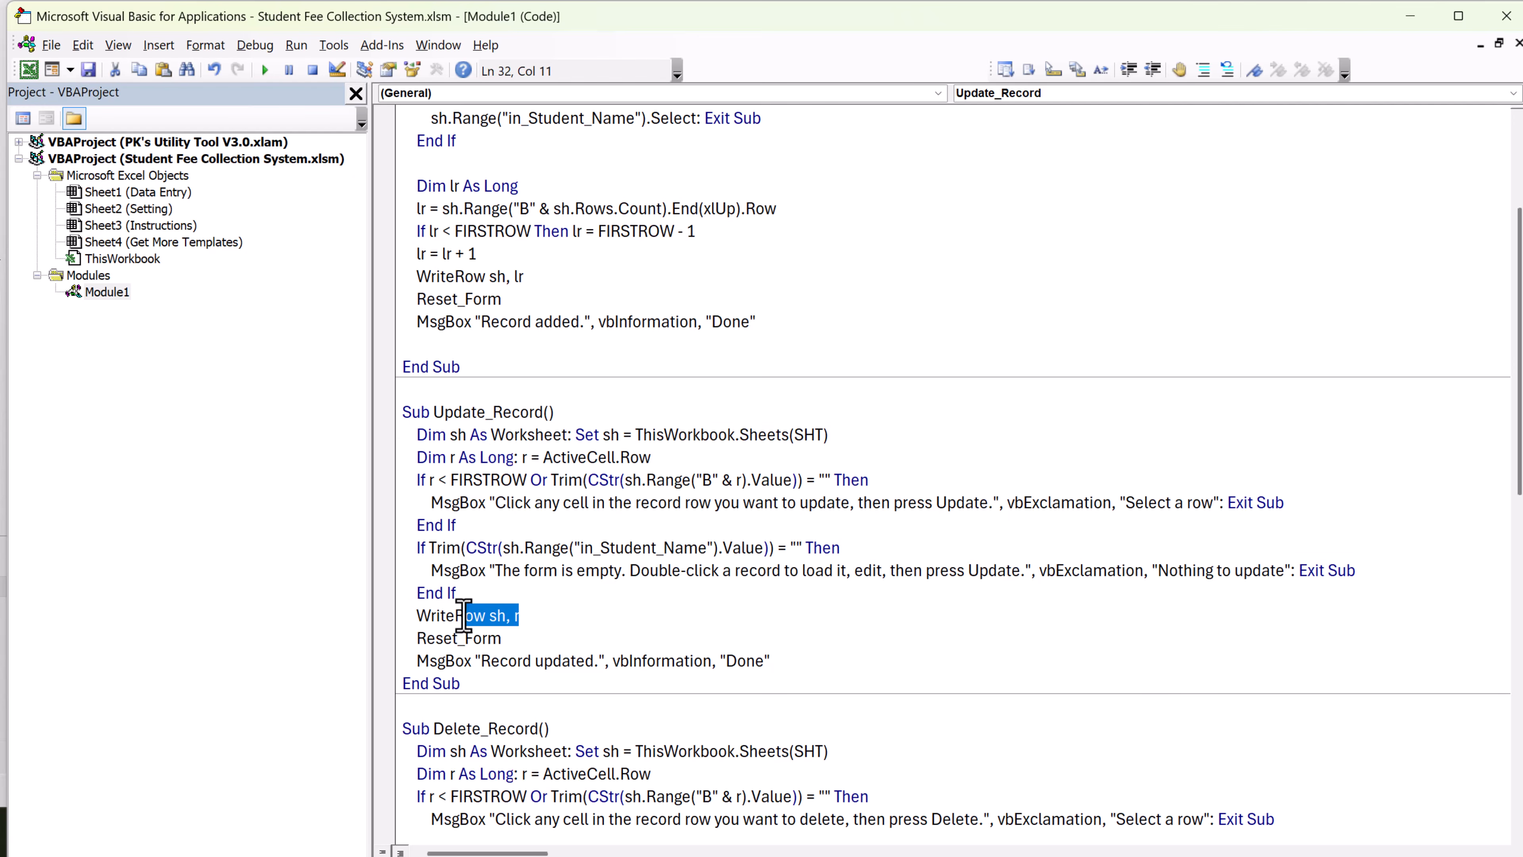
key("alt+Tab")
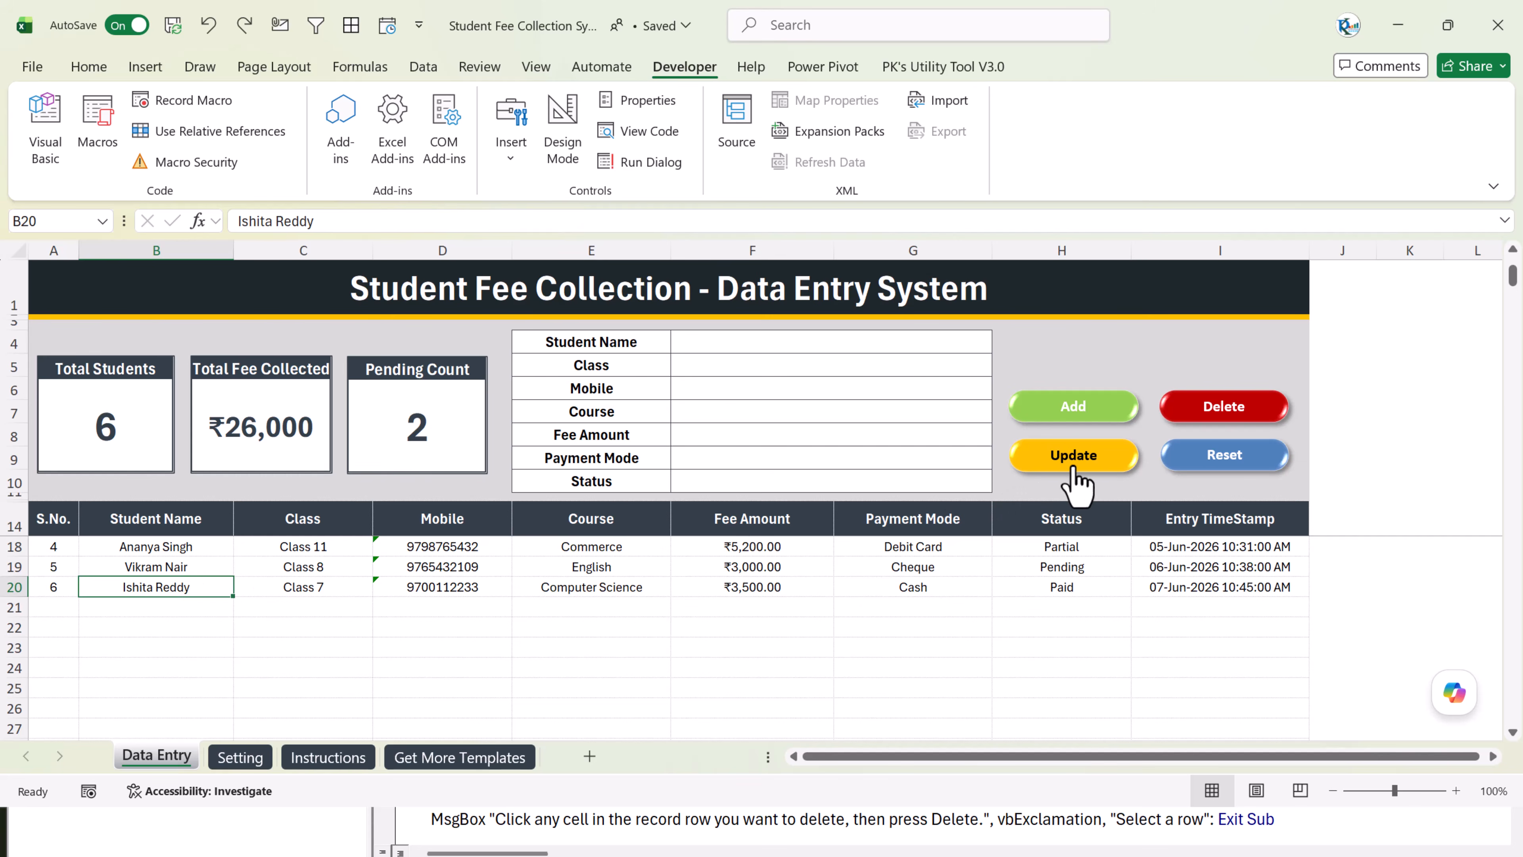
key("alt+Tab")
mouse_move(542, 621)
left_mouse_down()
mouse_move(445, 621)
mouse_move(534, 616)
left_mouse_up()
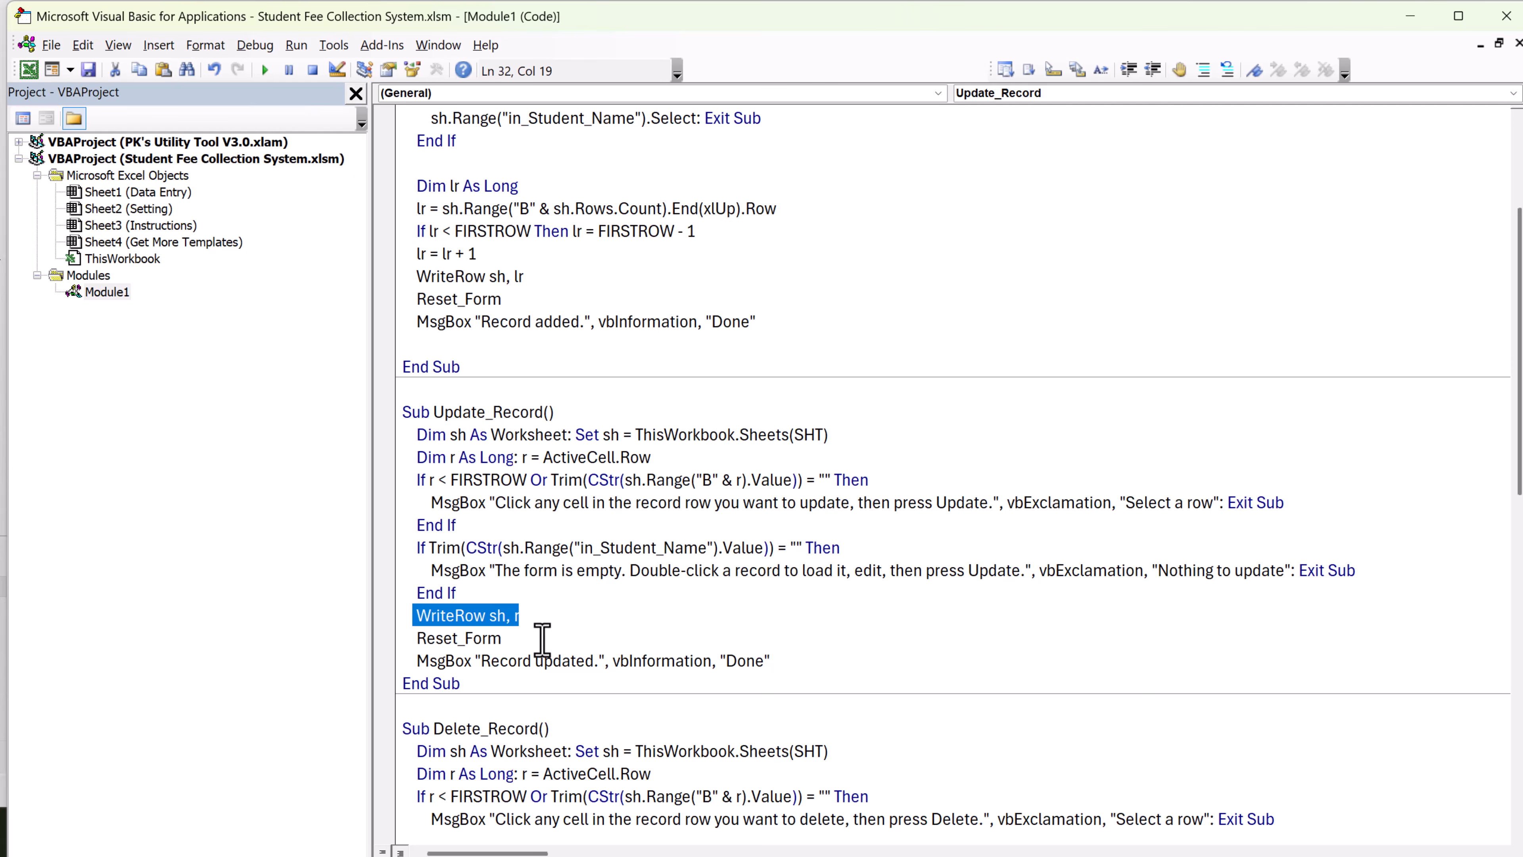
- Highlight Update_Record's Reset_Form call and its "Record updated." MsgBox line, and bring Delete_Record into view
left_click_drag(426, 640, 548, 641)
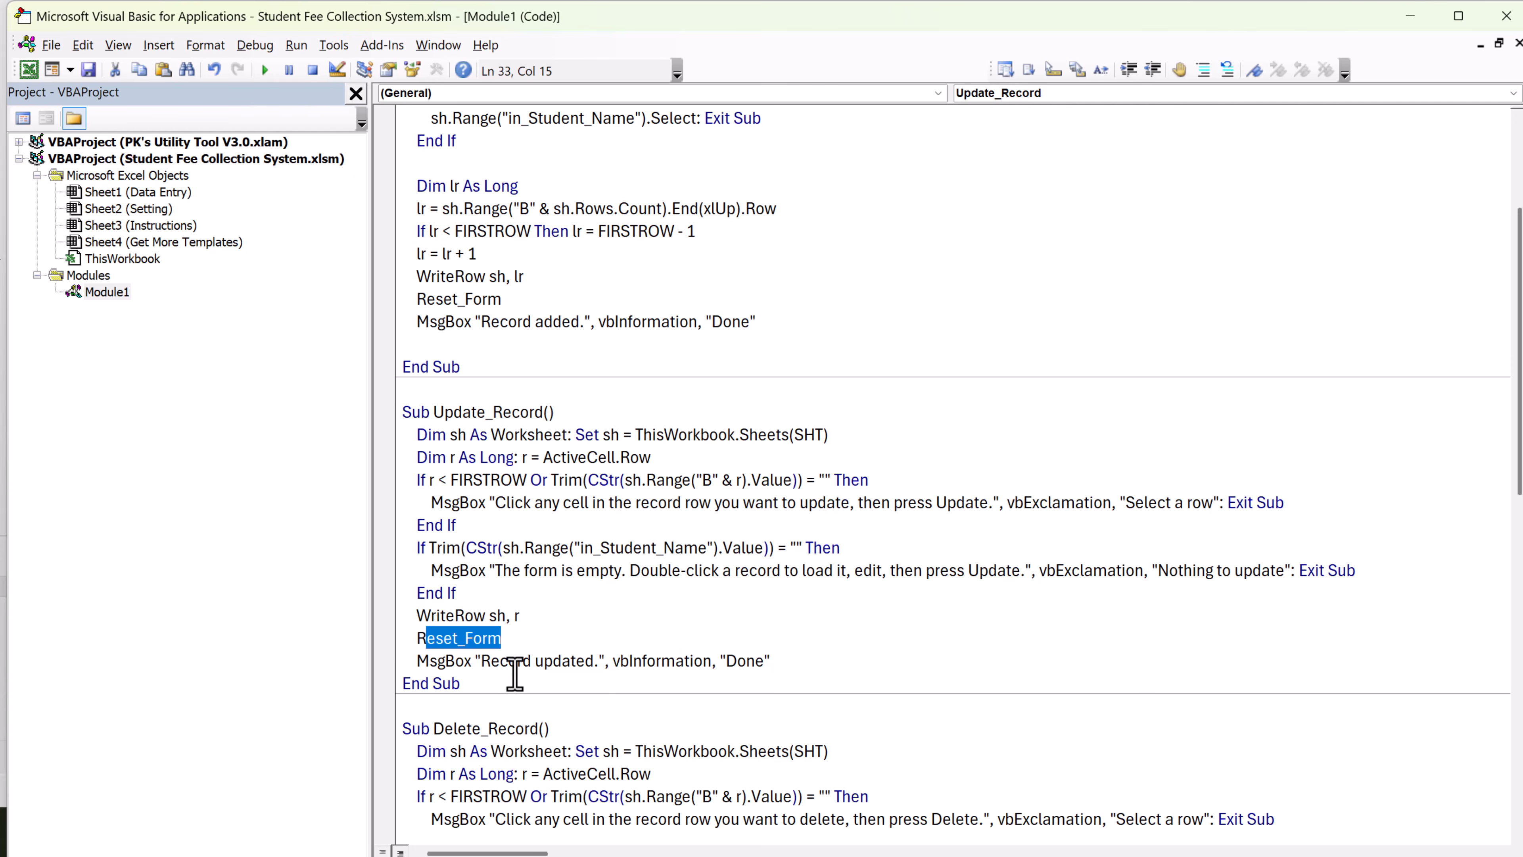
left_click_drag(436, 660, 866, 660)
scroll(866, 660, "down", 3)
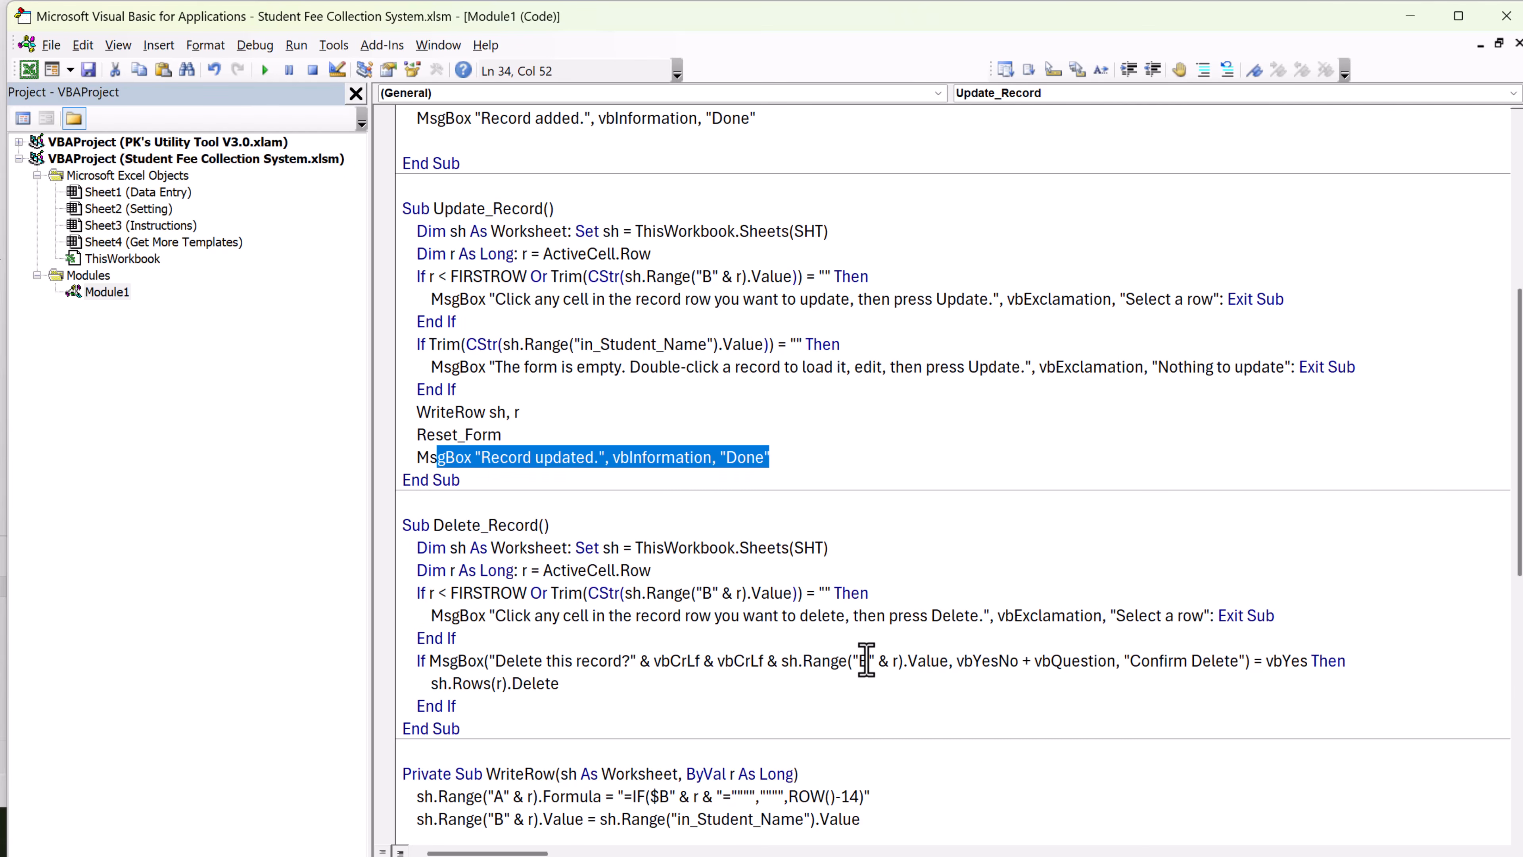
- Highlight Delete_Record from its Sub line to its End Sub, followed by ActiveCell.Row and the row validation block
left_click(792, 421)
scroll(803, 425, "down", 3)
left_click_drag(479, 531, 408, 320)
left_click(640, 390)
left_click(655, 377)
mouse_move(518, 367)
left_mouse_down()
mouse_move(591, 367)
mouse_move(545, 367)
left_mouse_up()
left_click(624, 366)
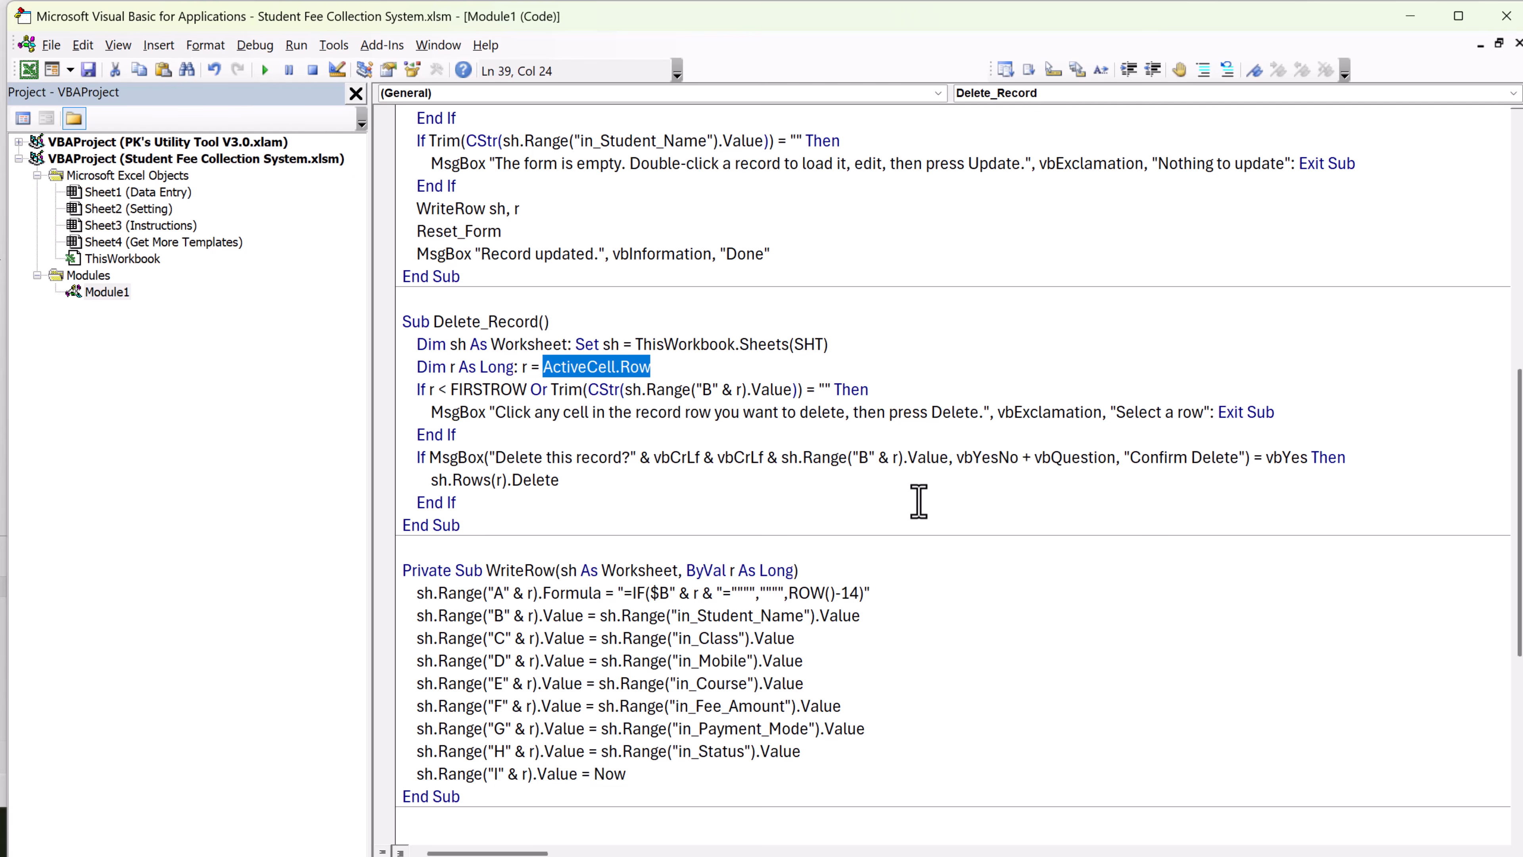
left_click_drag(490, 390, 457, 434)
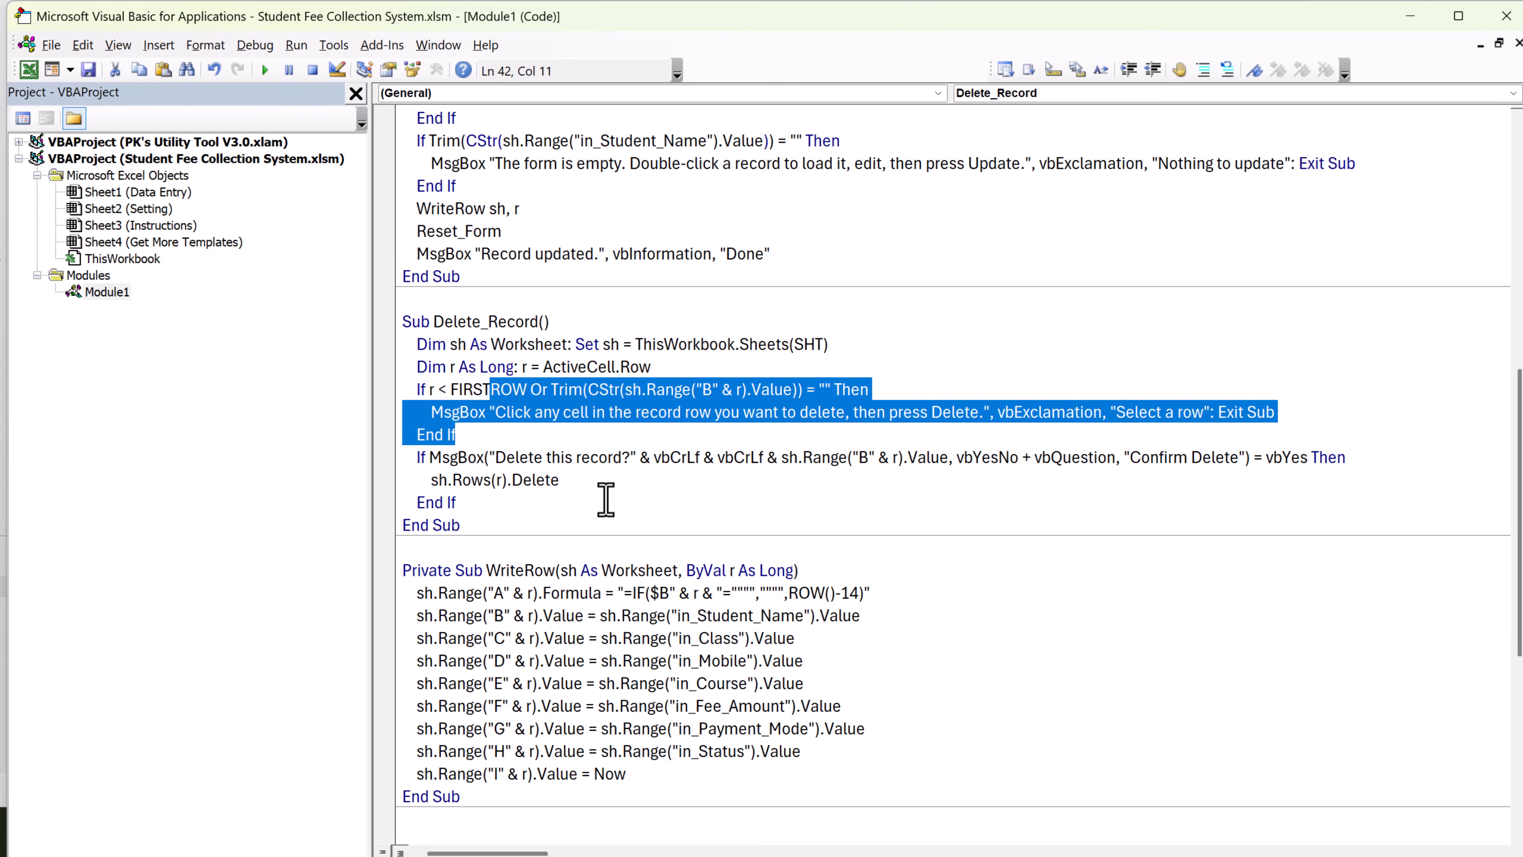
- Highlight Delete_Record's "Delete this record?" MsgBox condition and its sh.Rows(r).Delete line, tracing r back to ActiveCell.Row
left_click(547, 483)
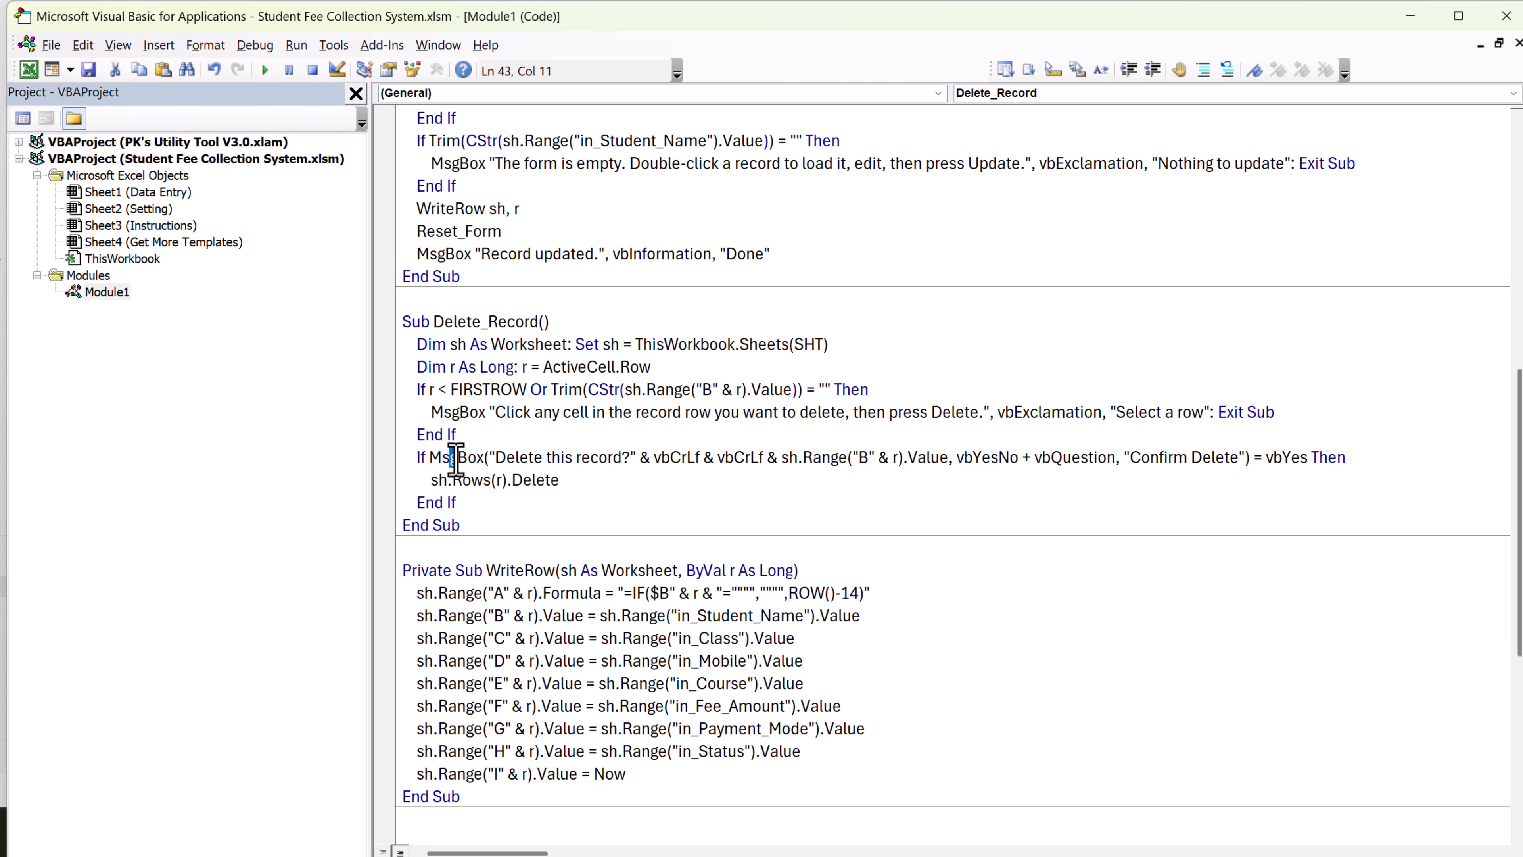
left_click_drag(449, 459, 1114, 462)
left_click(564, 483)
left_click_drag(444, 483, 614, 483)
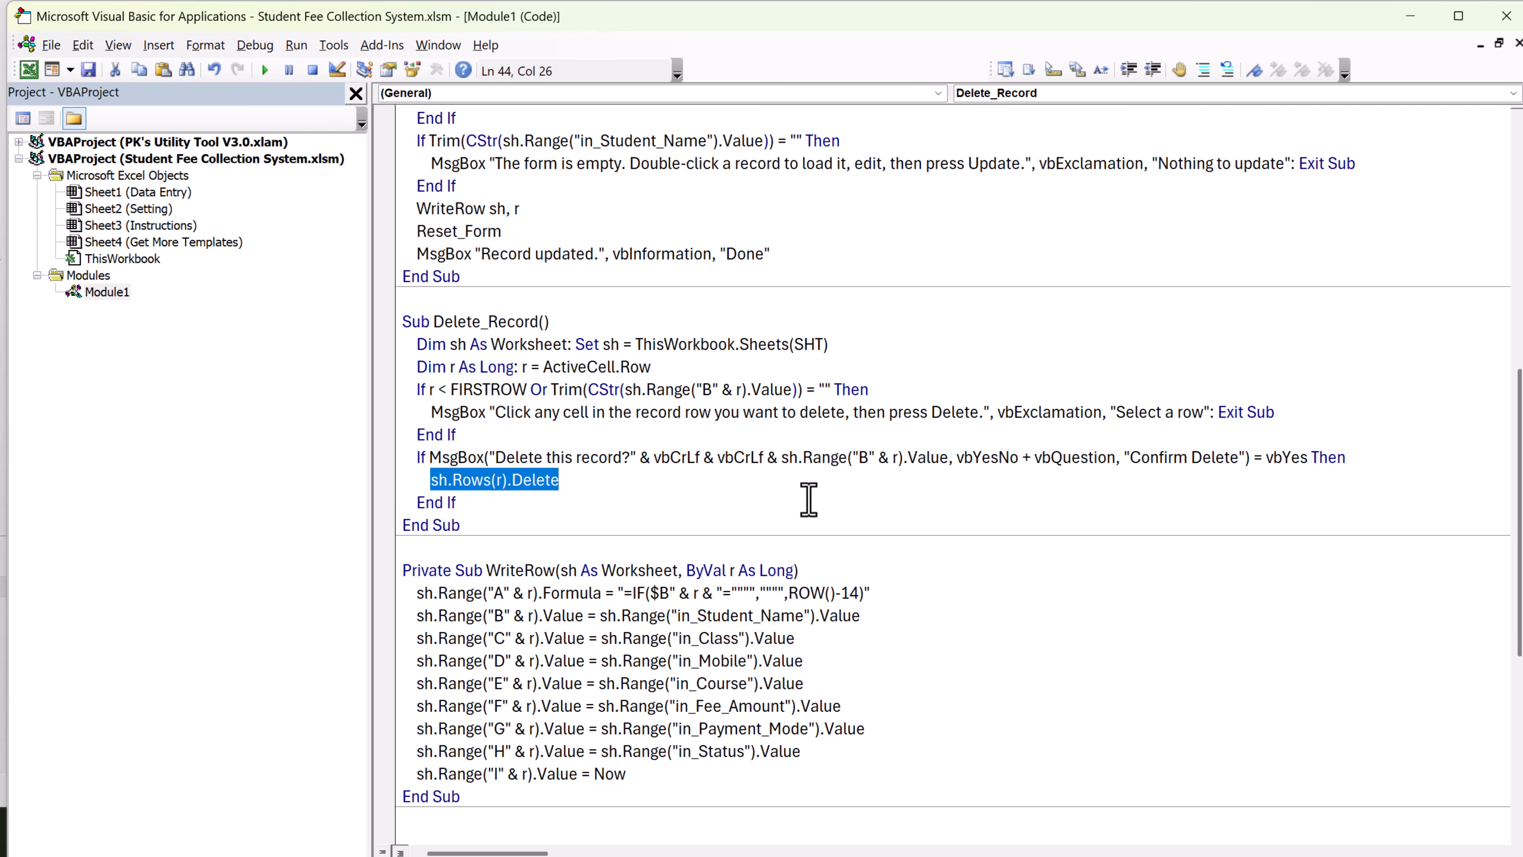
left_click(654, 499)
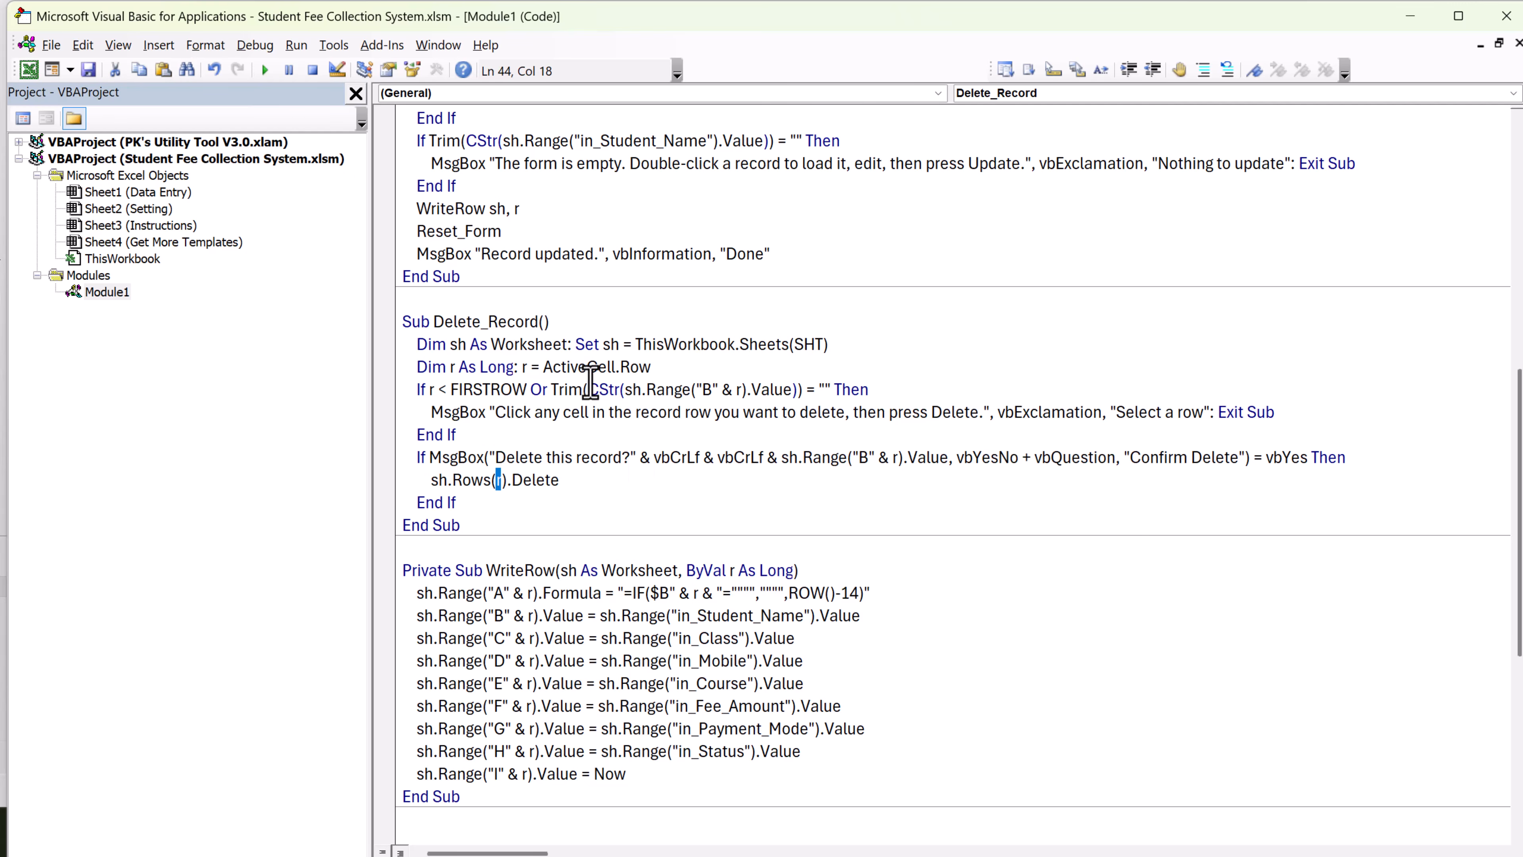
left_click_drag(543, 367, 675, 367)
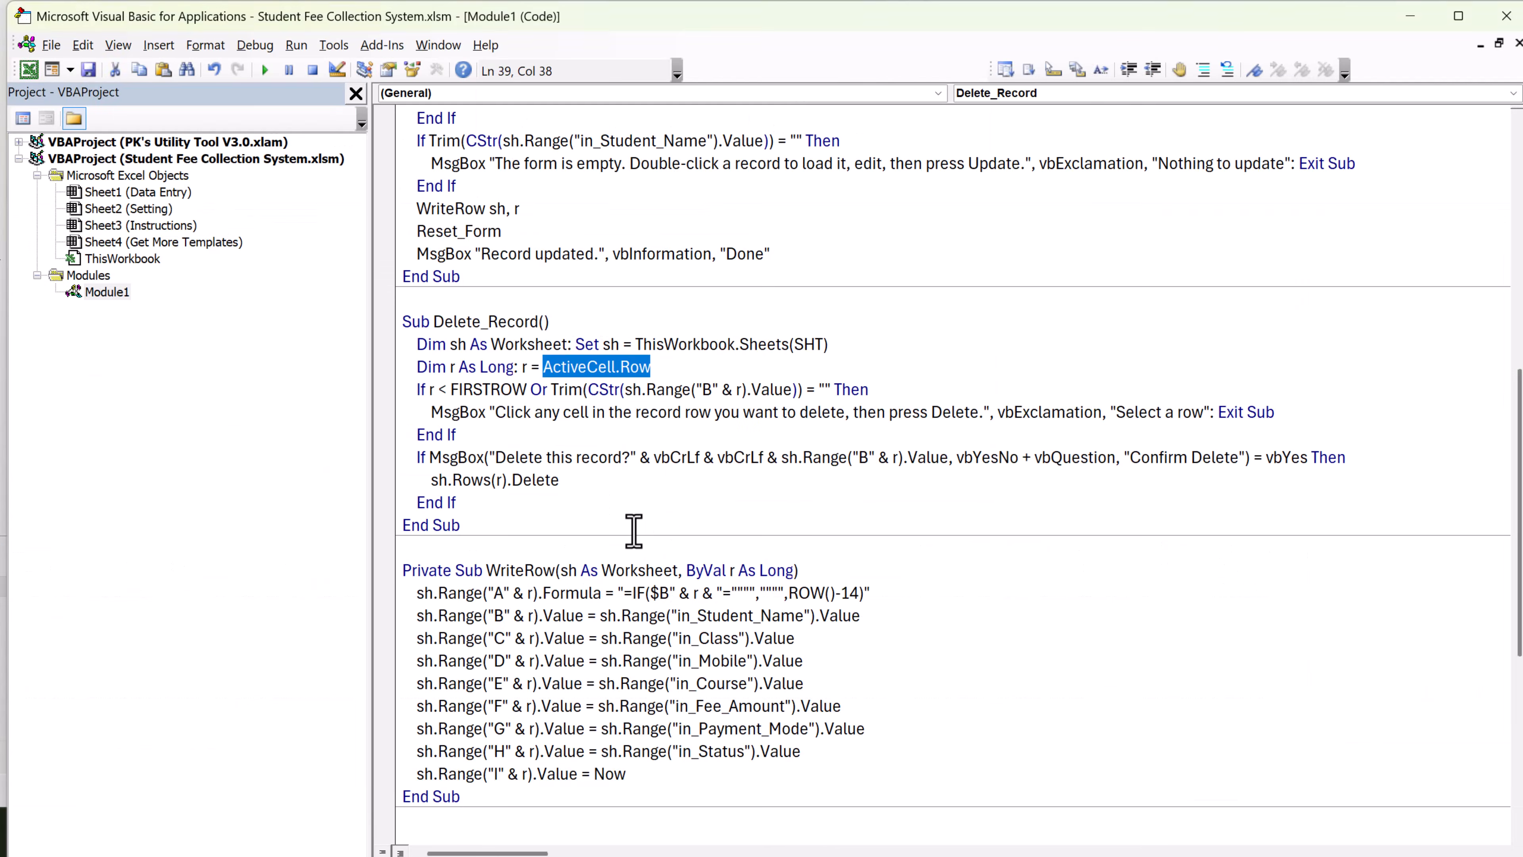
- Bring WriteRow and Reset_Form into view in the code, and load the row 20 record into the worksheet's entry form
scroll(634, 531, "down", 5)
left_click(617, 330)
scroll(634, 391, "down", 1)
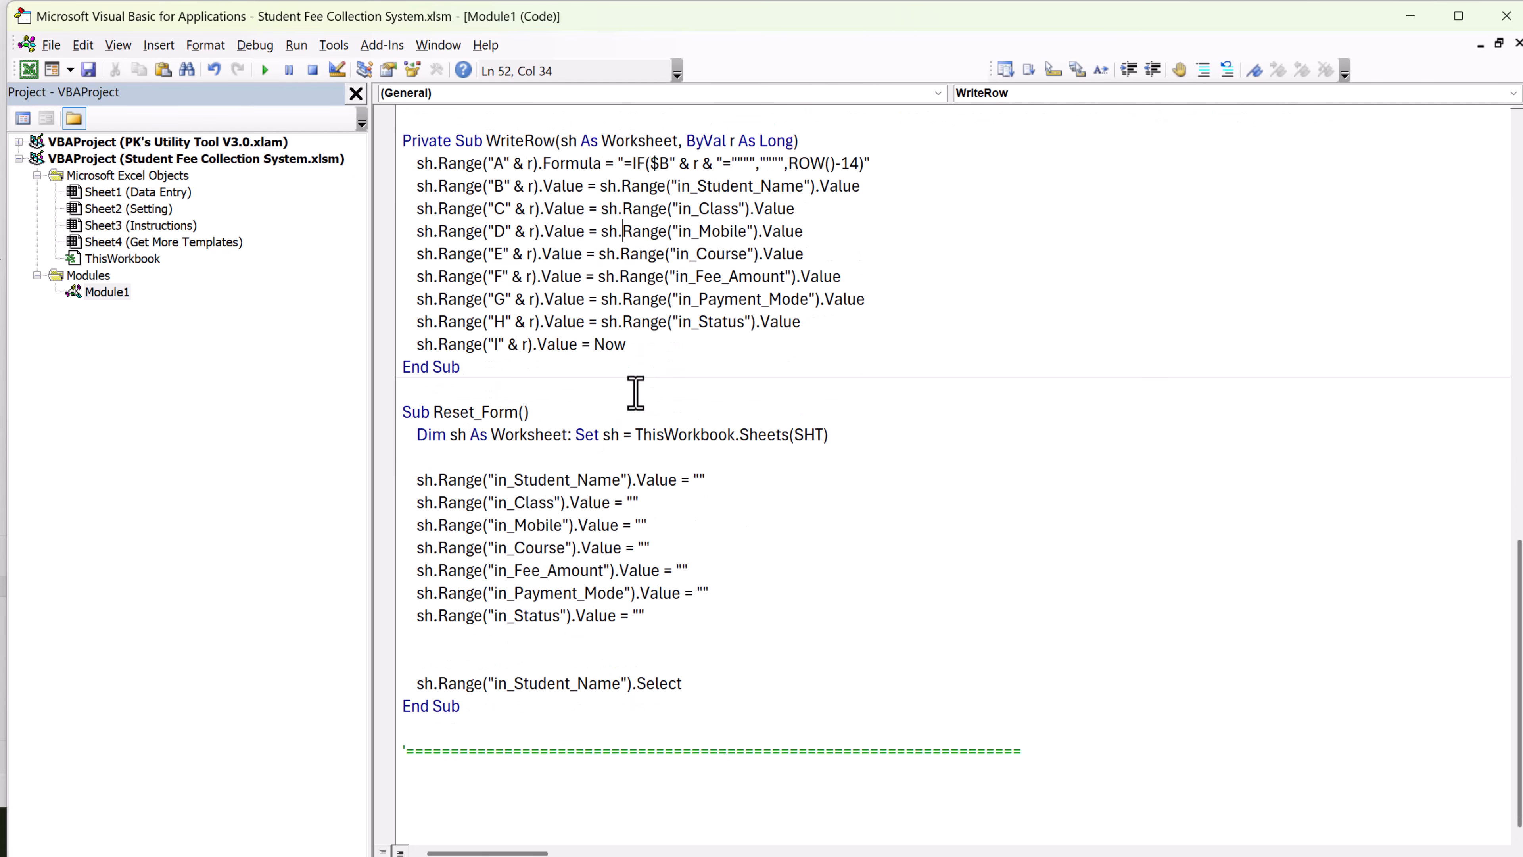
left_click(579, 525)
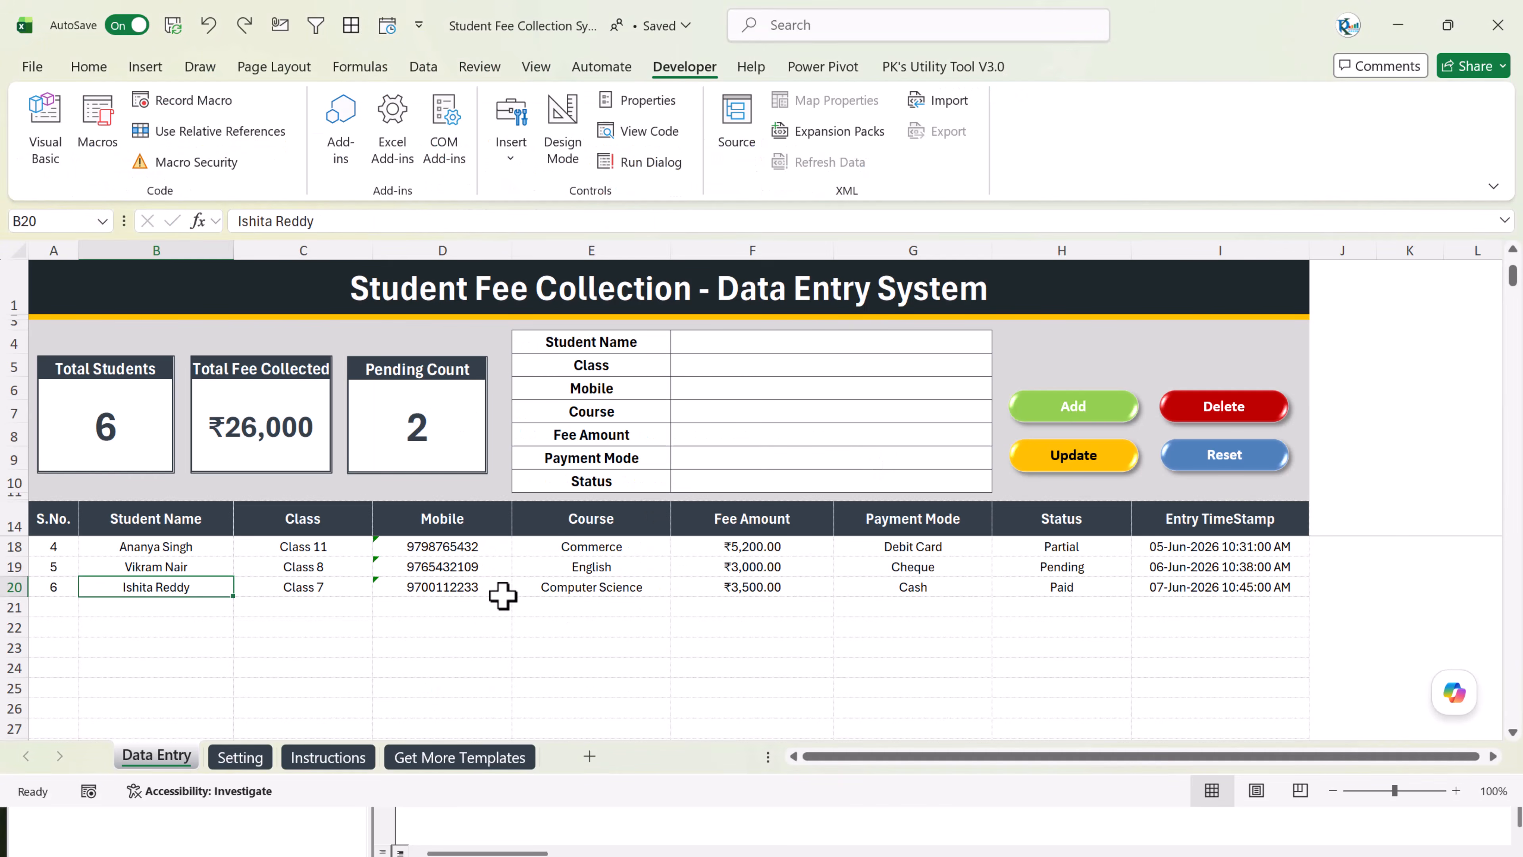
left_click(536, 585)
left_click(141, 587)
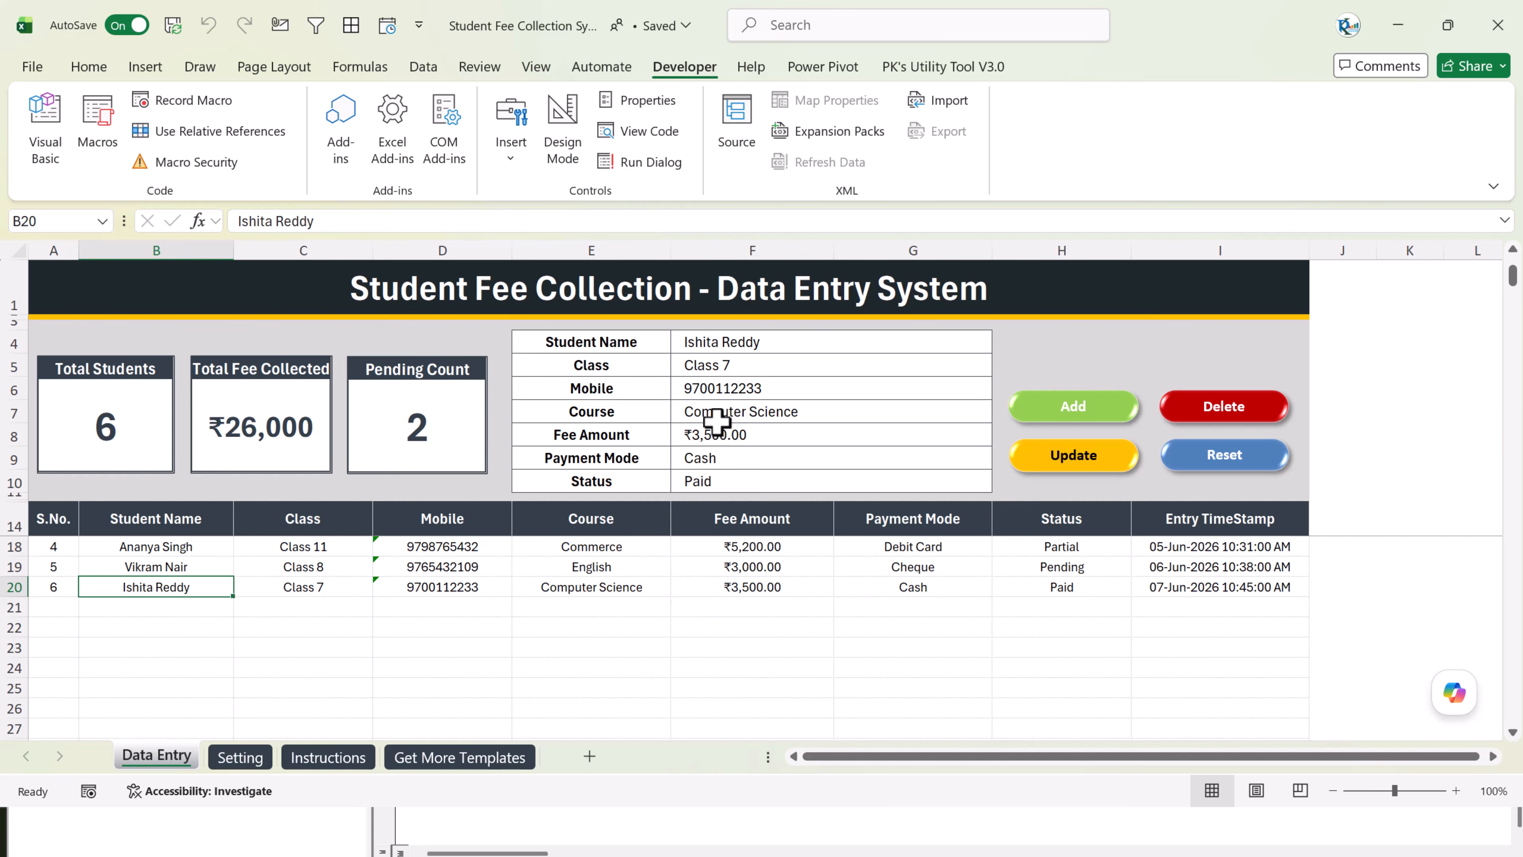
- Open the code module of Sheet1 (Data Entry) and highlight the Worksheet_BeforeDoubleClick procedure name
key("alt+F11")
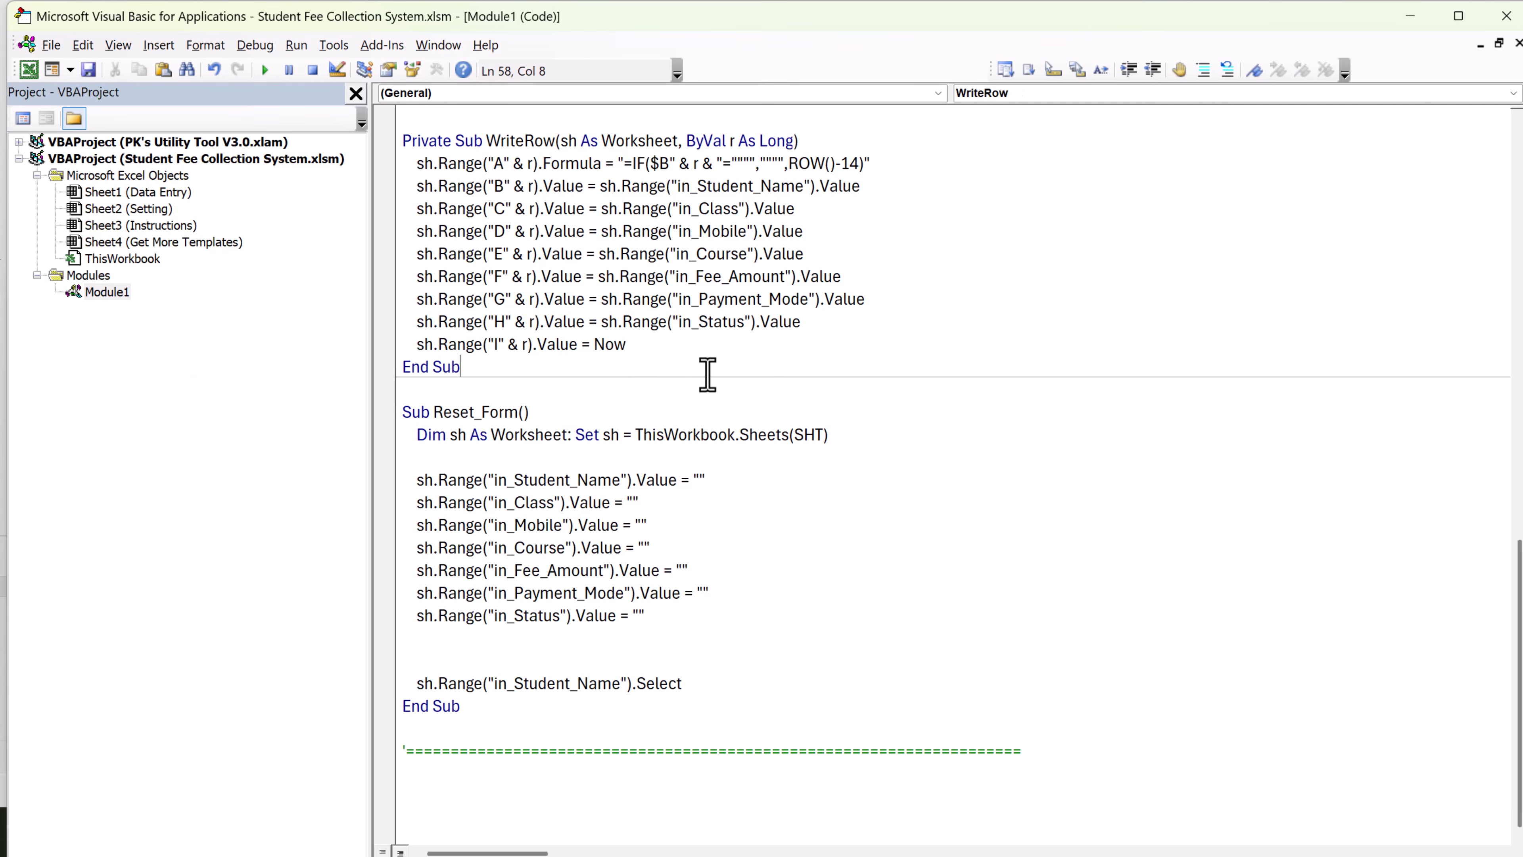
double_click(146, 193)
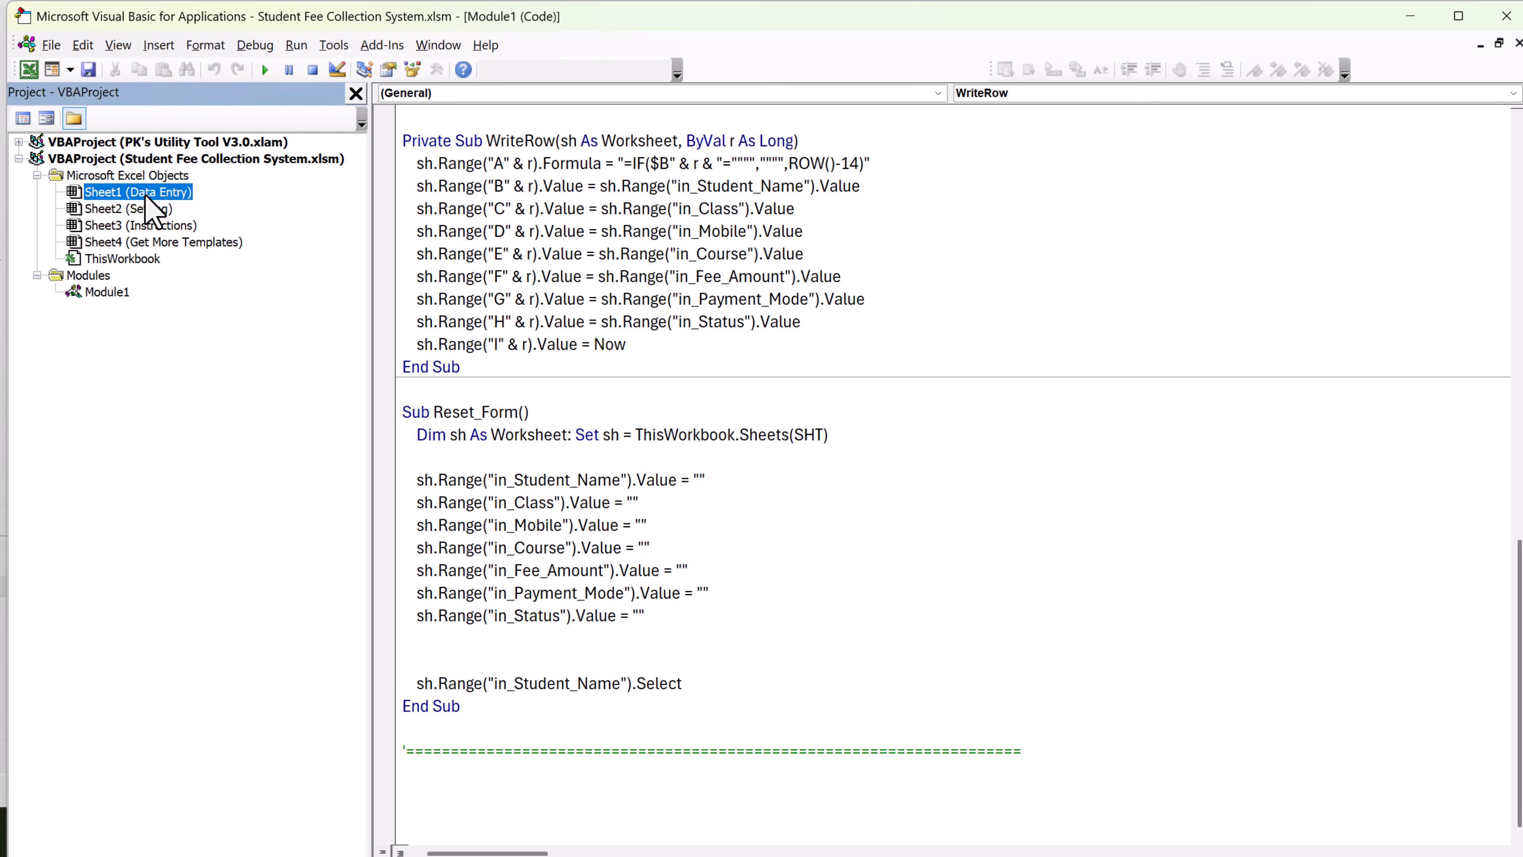
left_click(707, 225)
left_click_drag(521, 163, 813, 163)
left_click(709, 216)
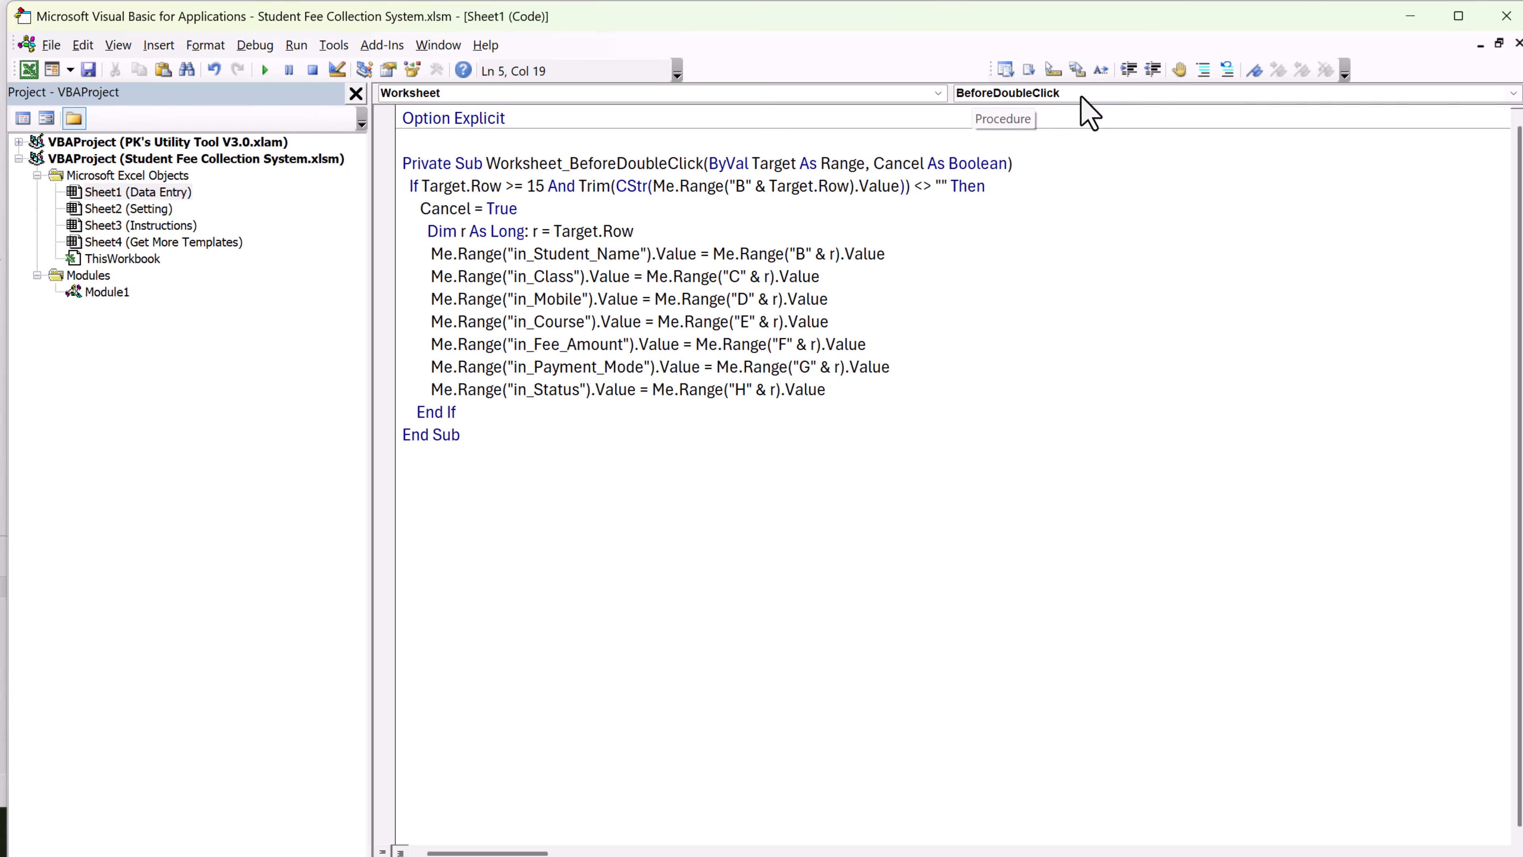
- Clear the Sheet1 code, choose the Worksheet object and insert an empty BeforeDoubleClick event procedure
left_click_drag(460, 434, 345, 111)
key("Delete")
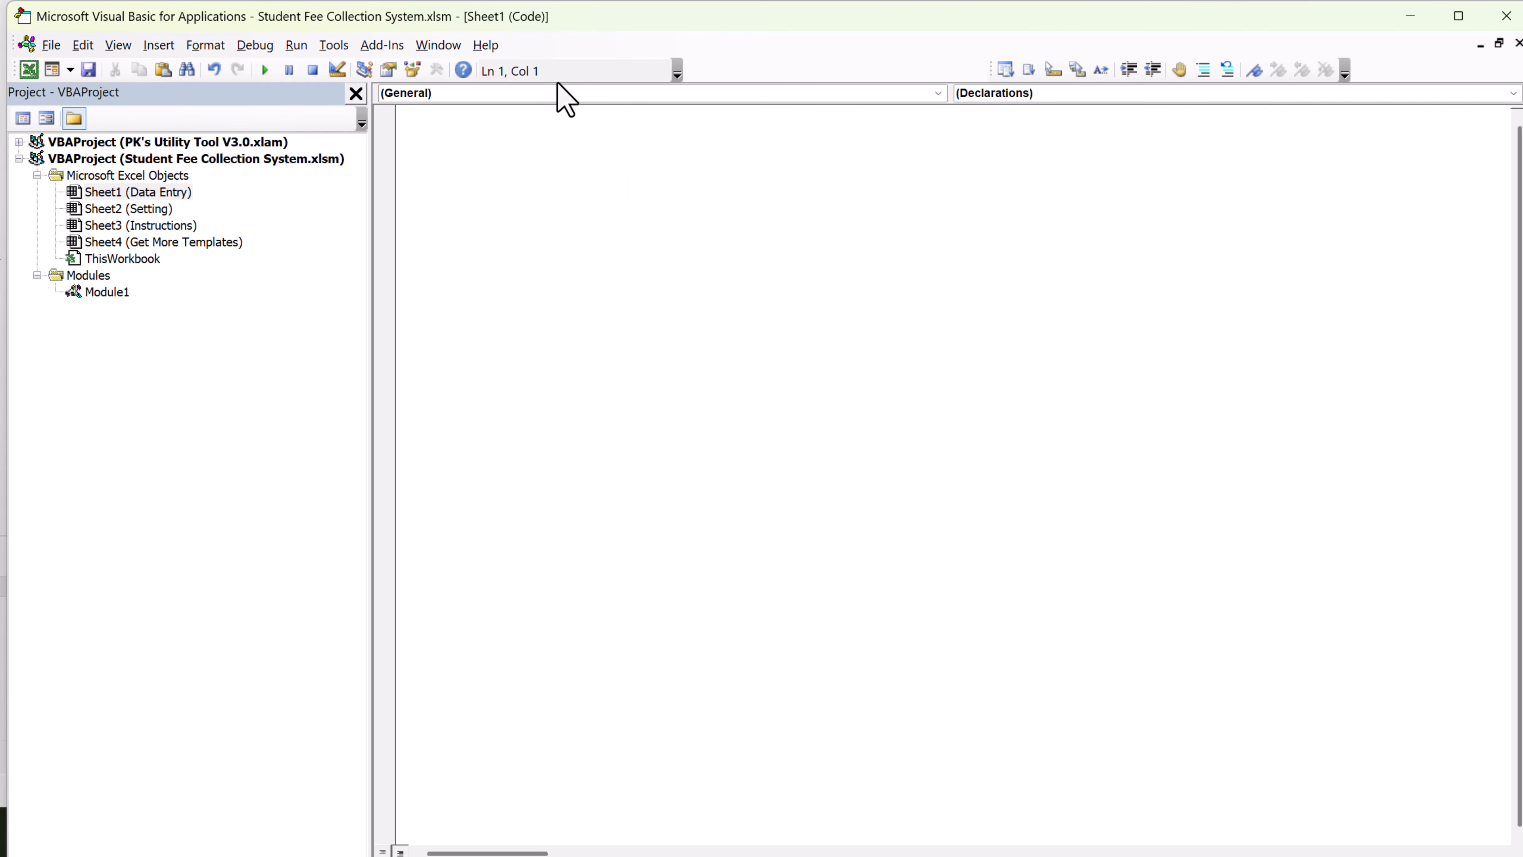
left_click(552, 95)
left_click(506, 118)
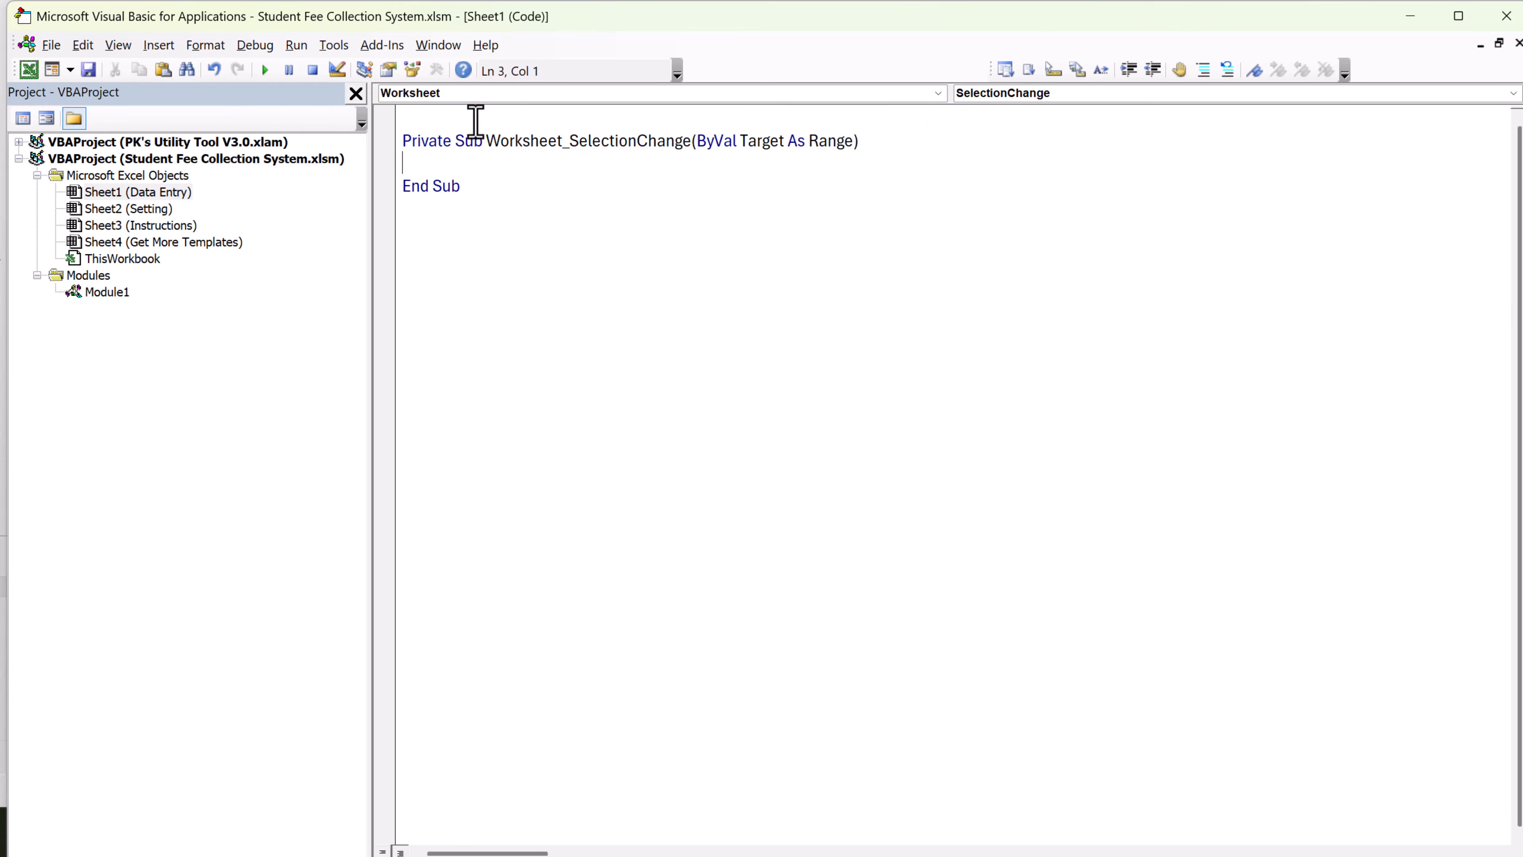
left_click(1013, 96)
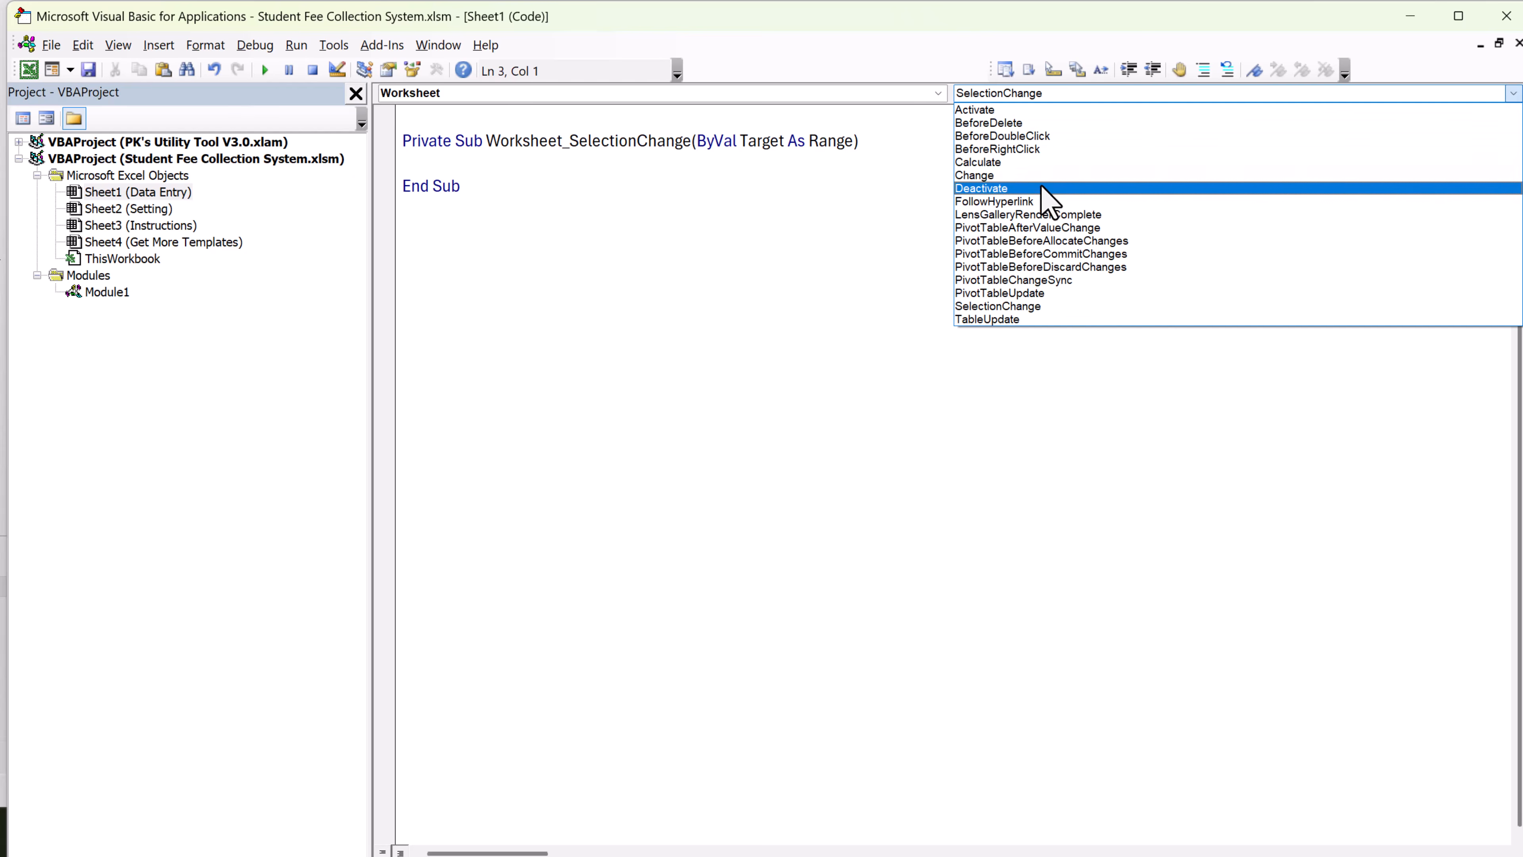
left_click(1044, 136)
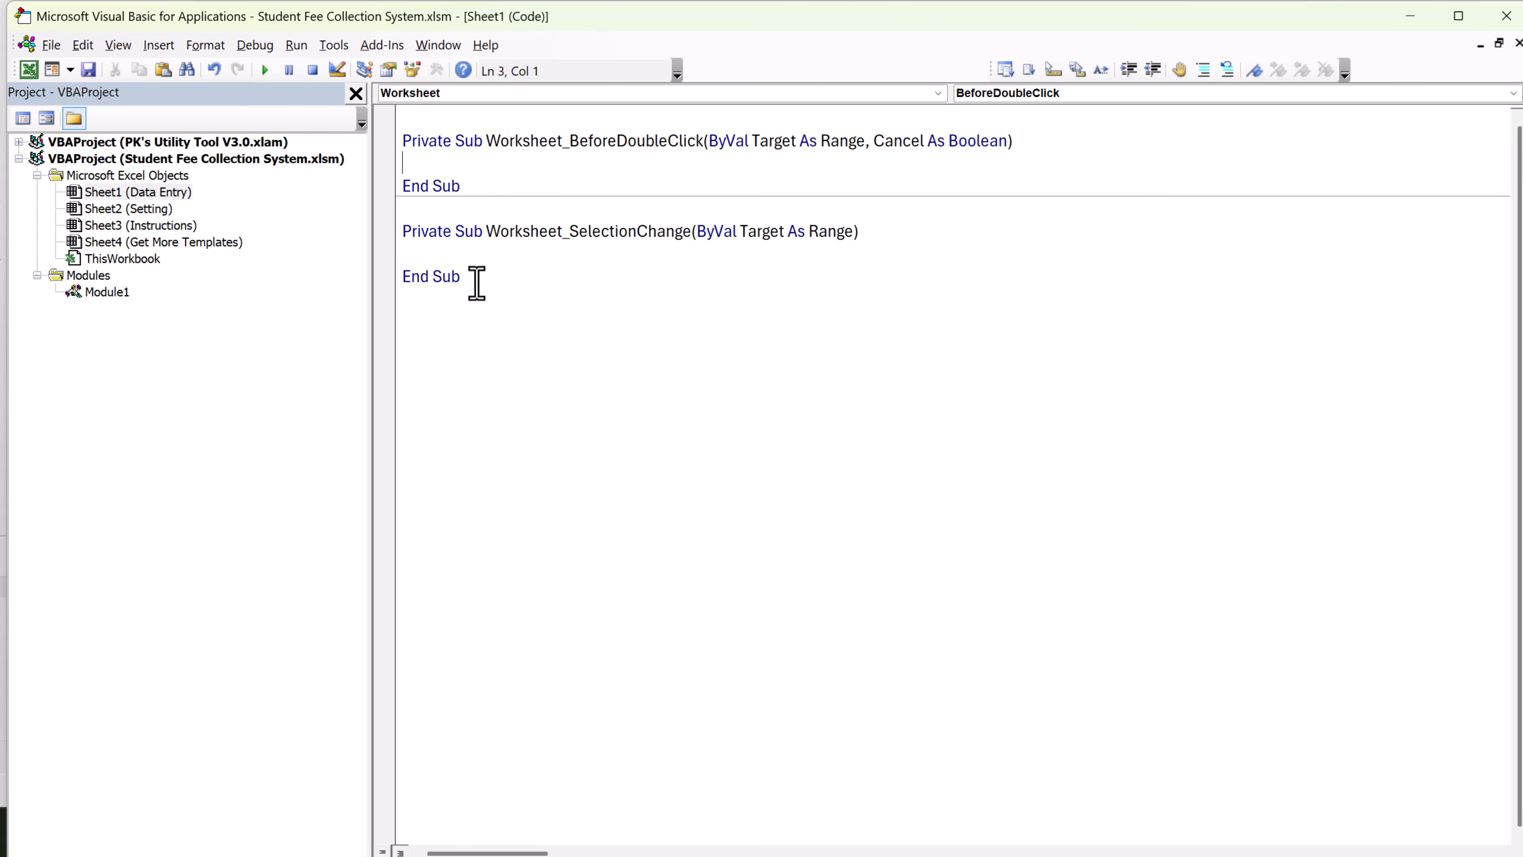
- Replace the entire Sheet1 code with the copied Worksheet_BeforeDoubleClick procedure and highlight Target.Row in its If condition
key("ctrl+a")
key("ctrl+v")
left_click_drag(383, 423, 502, 192)
left_click(545, 207)
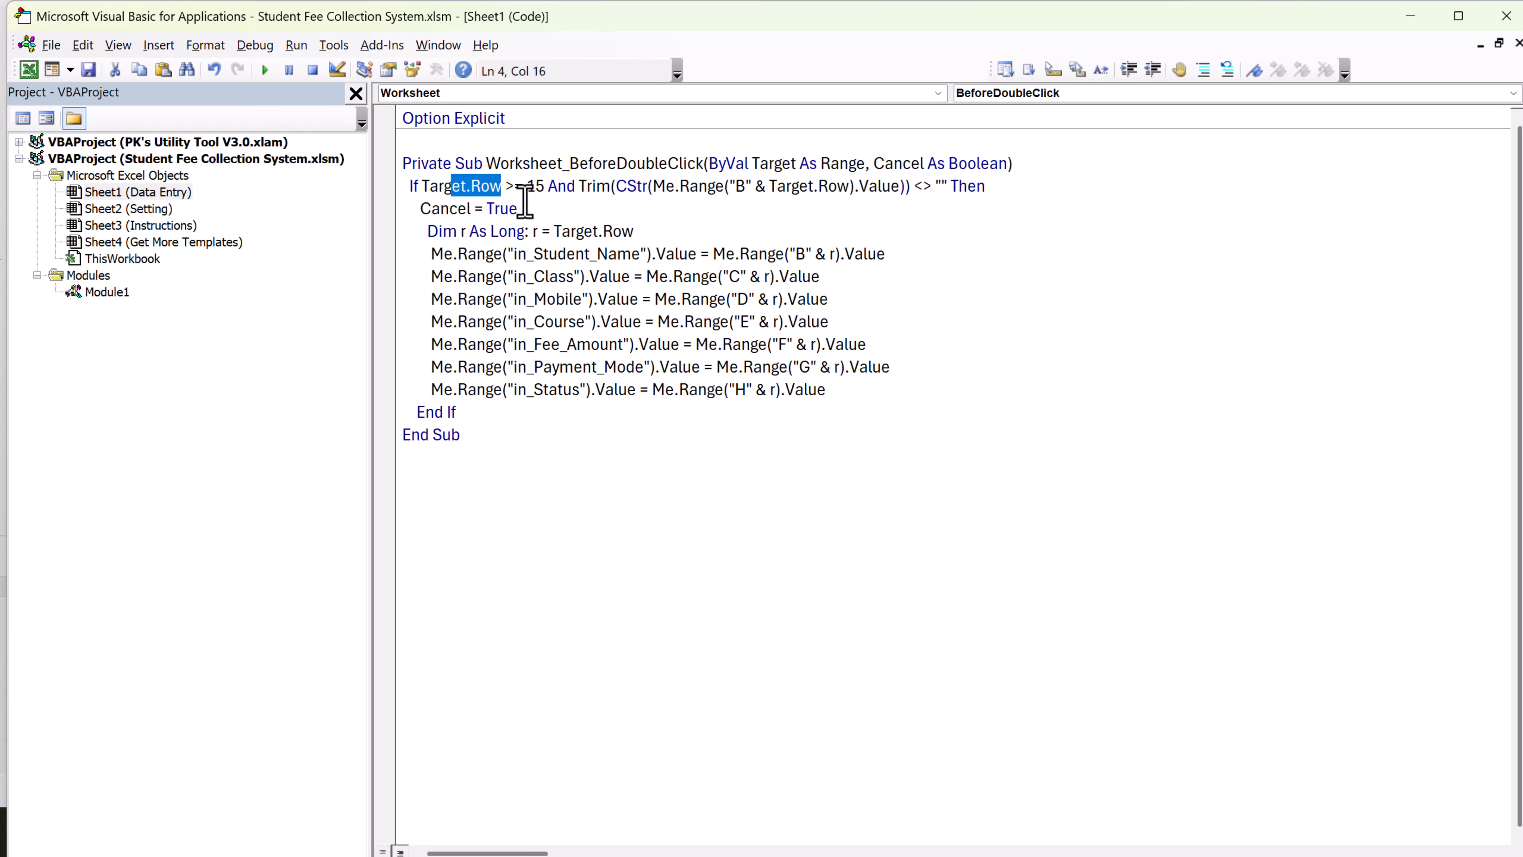
- Look through the record rows on the Data Entry sheet and return to the Sheet1 code
key("alt+Tab")
key("alt+Tab")
key("alt+Tab")
scroll(414, 551, "down", 3)
scroll(358, 582, "up", 2)
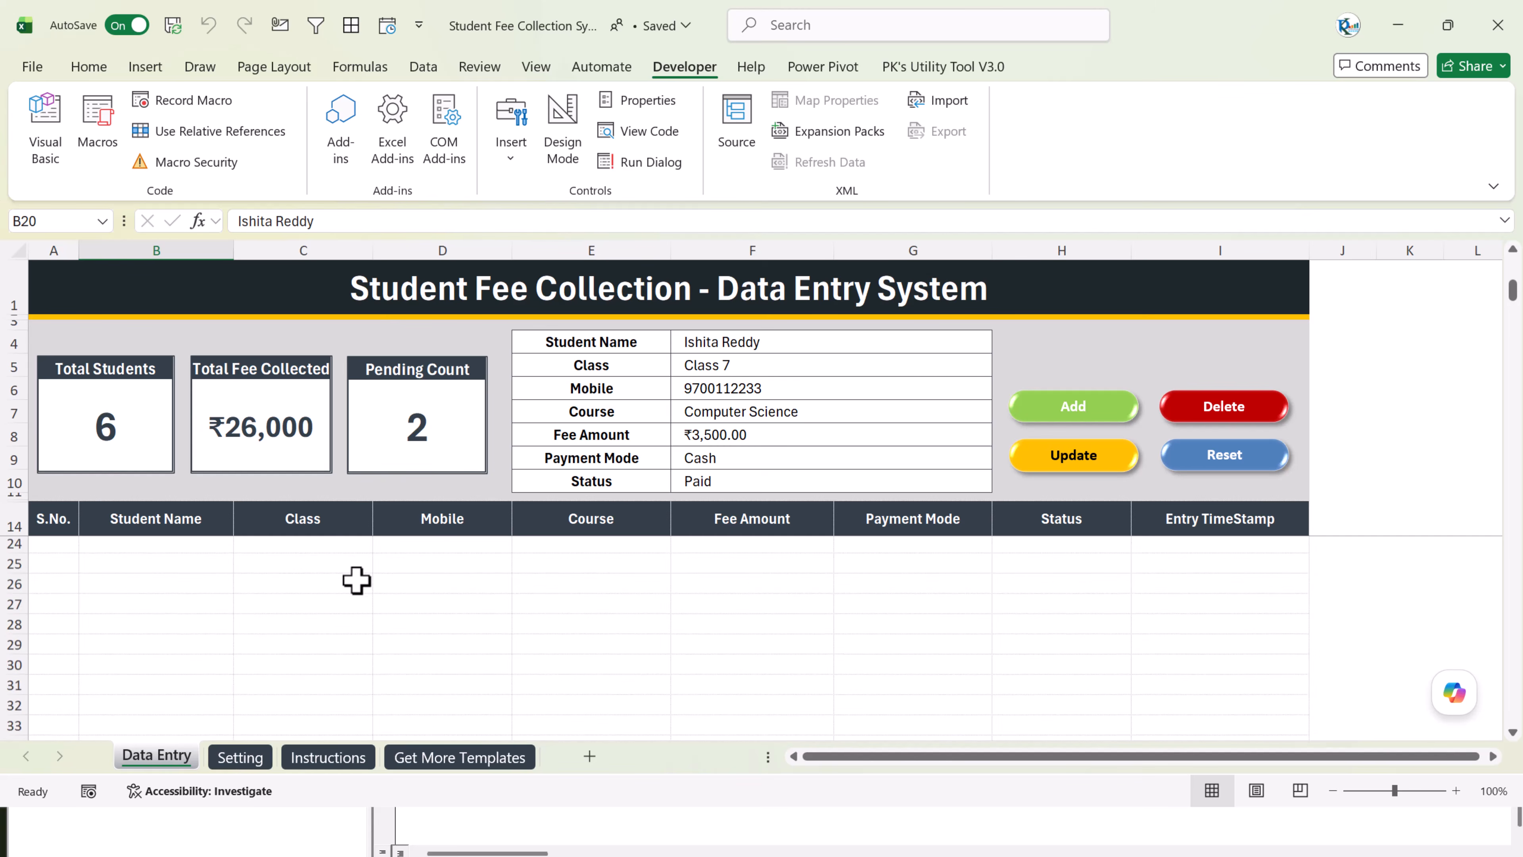
key("alt+Tab")
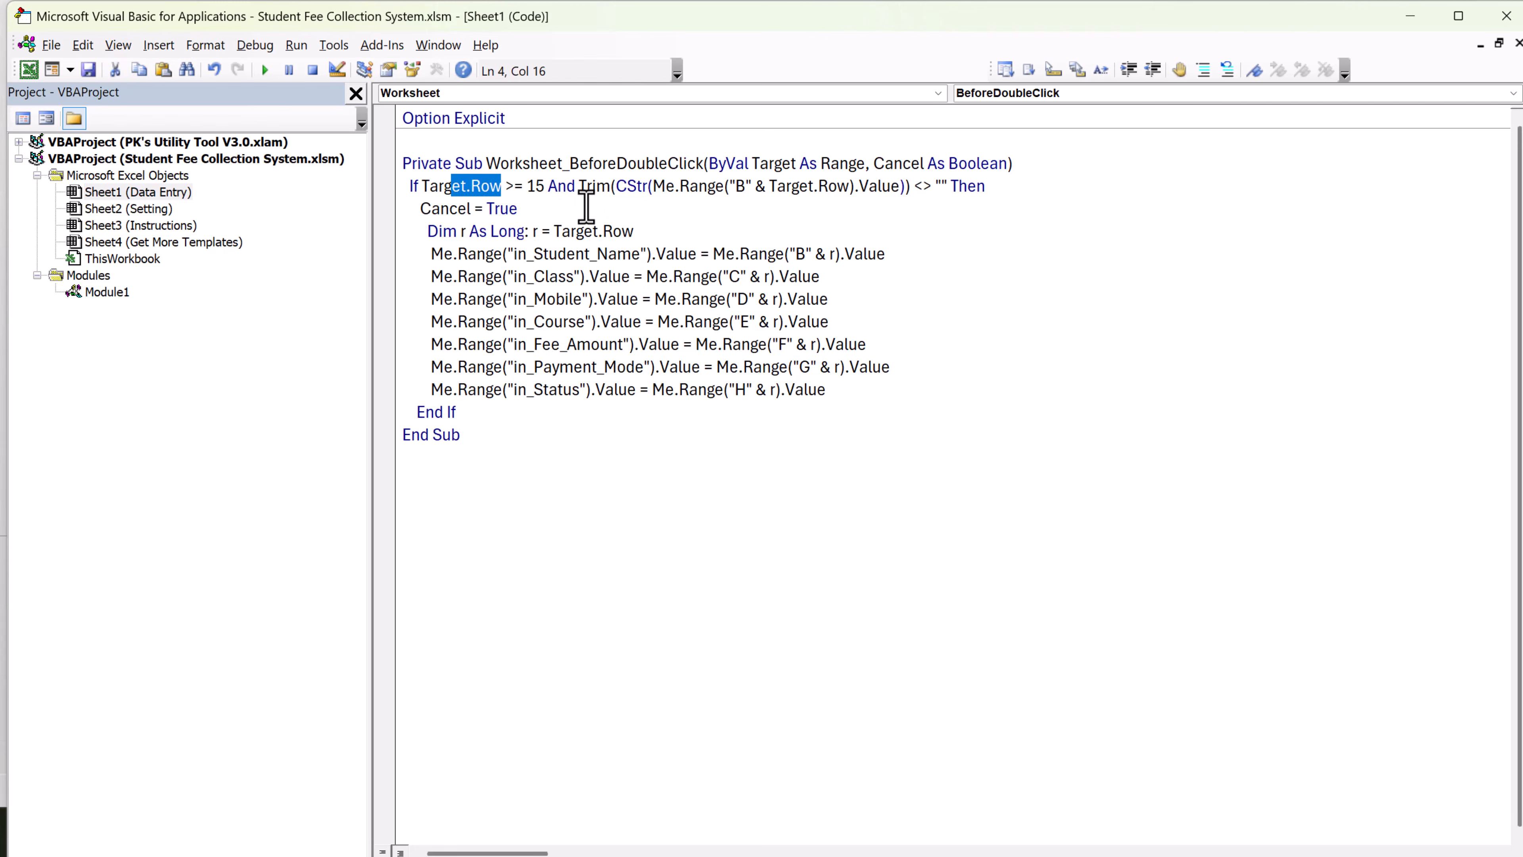
- Highlight Row, Target, >= and 15 in the If condition and compare them with the record rows on the worksheet
left_click(503, 190)
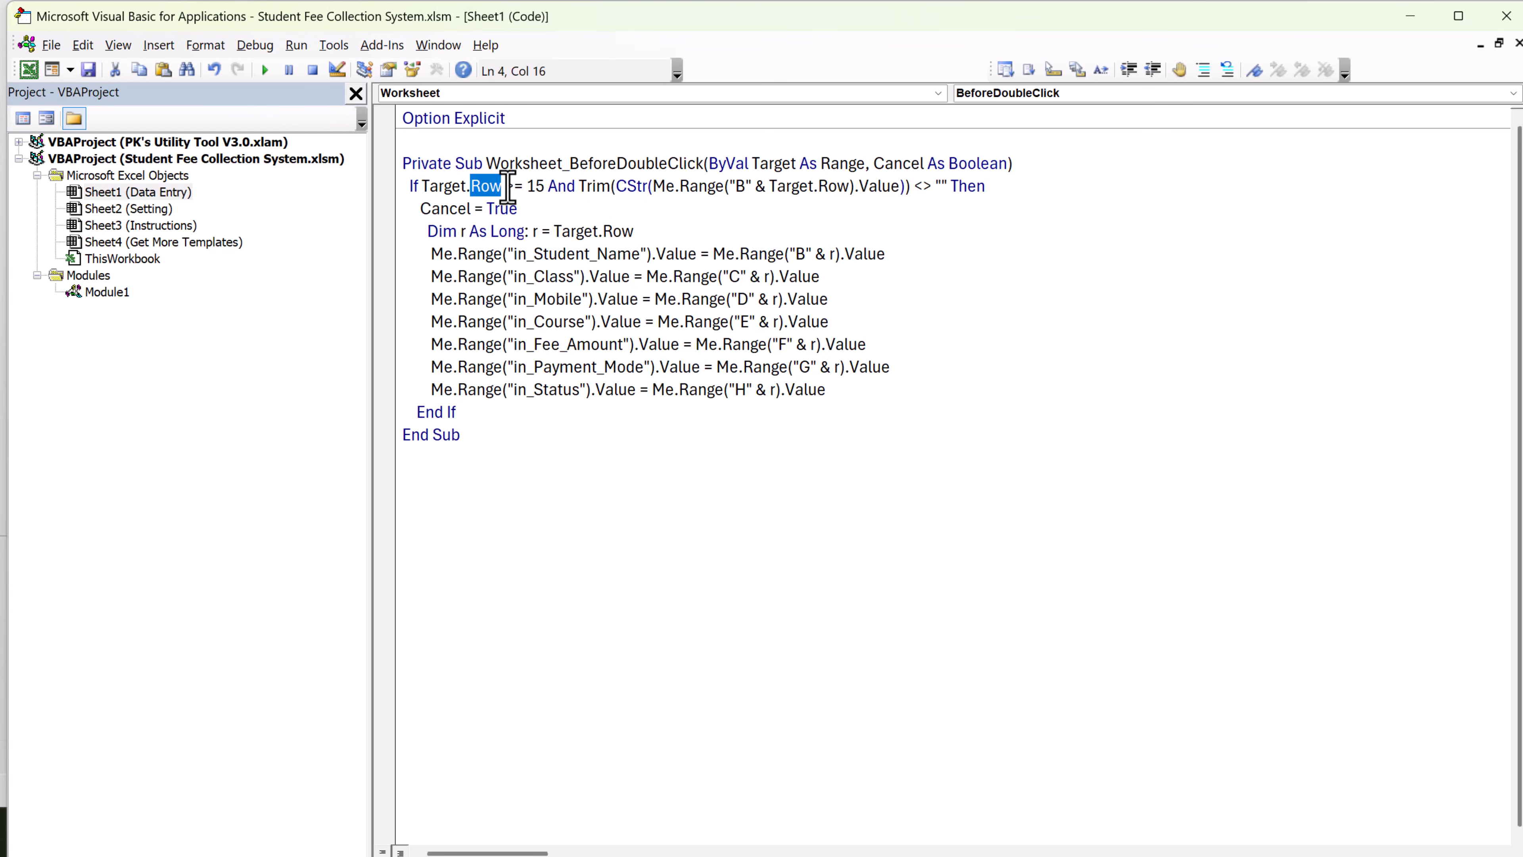
double_click(459, 186)
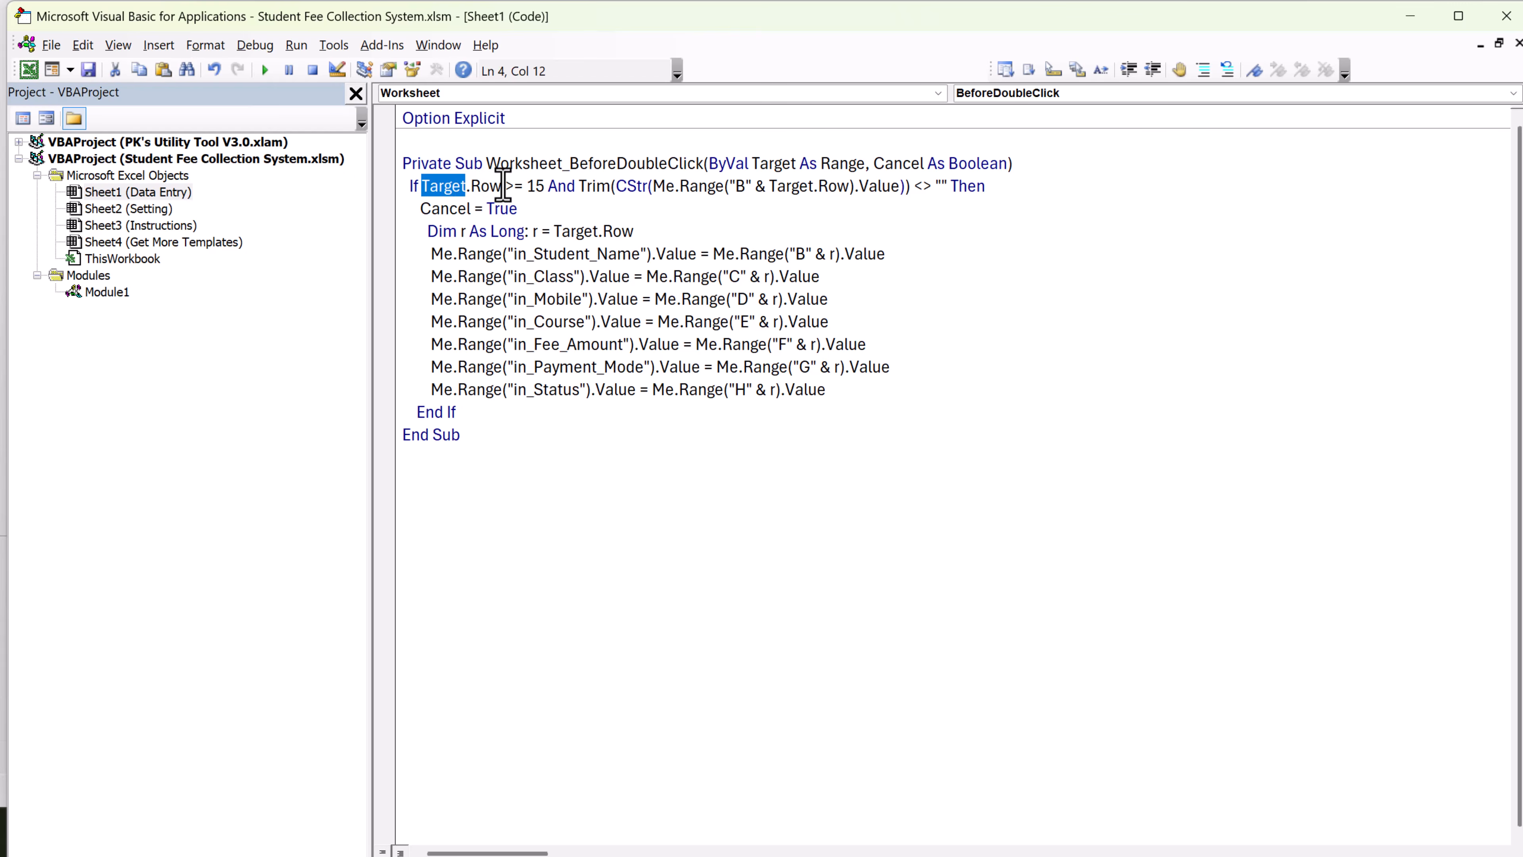
left_click_drag(505, 190, 525, 192)
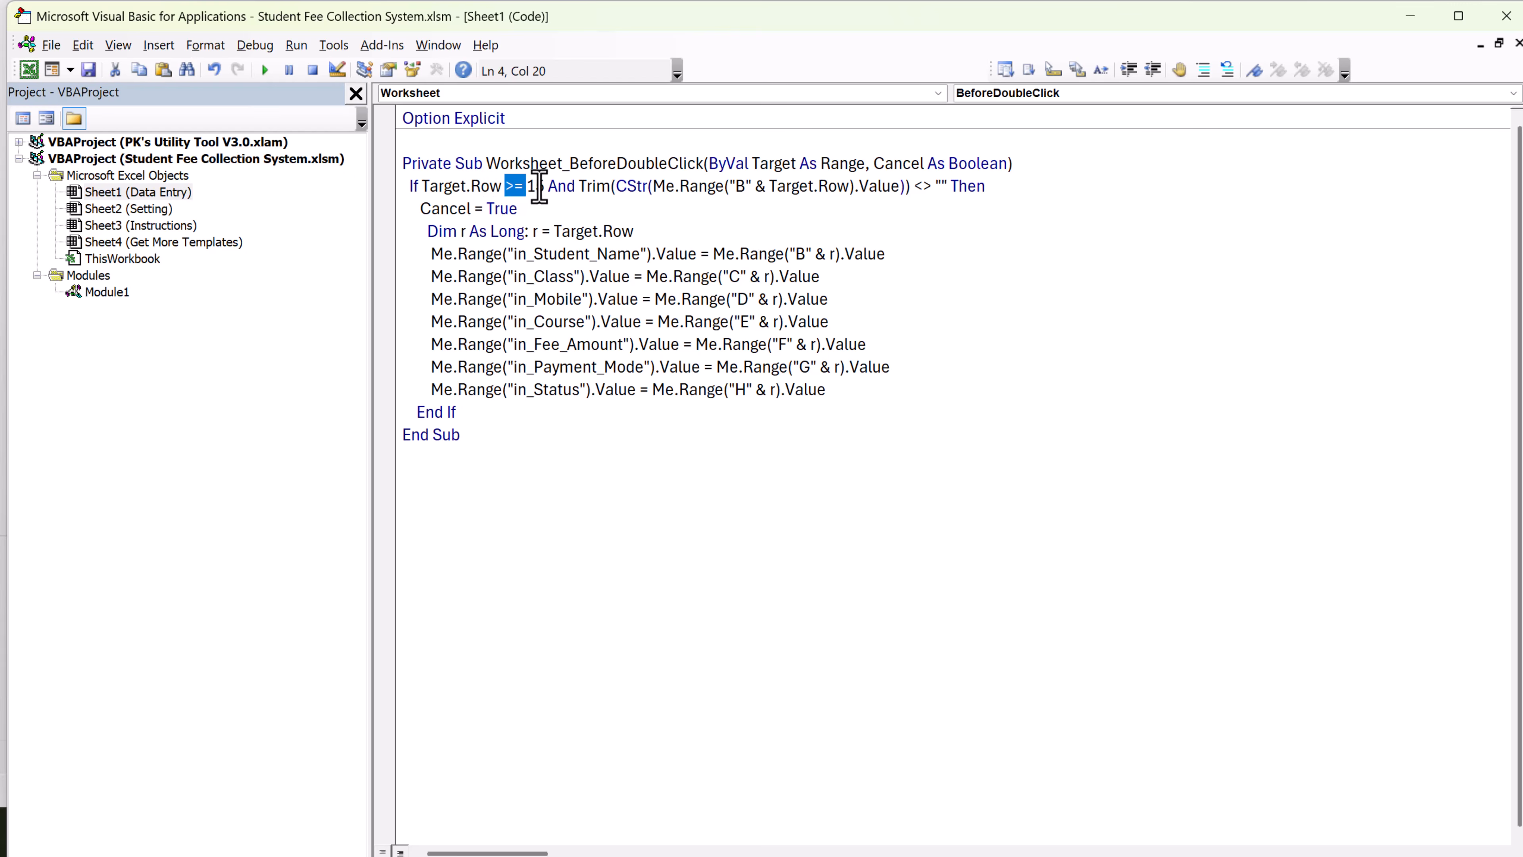
double_click(539, 187)
key("alt+Tab")
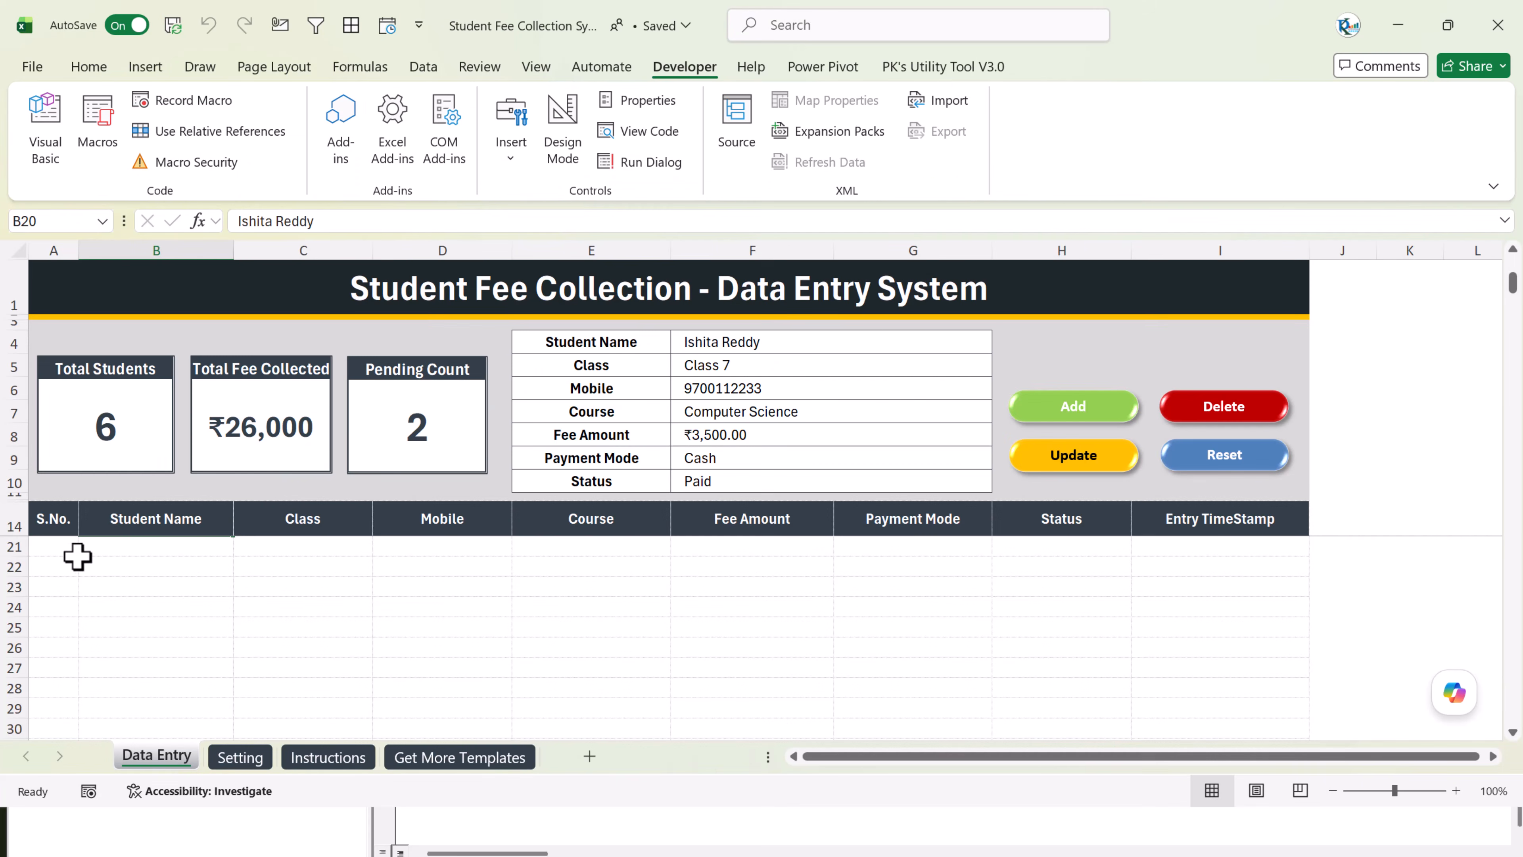
left_click(60, 545)
key("alt+Tab")
- Highlight the Me.Range("B" & Target.Row) check in the BeforeDoubleClick If condition
left_click(660, 187)
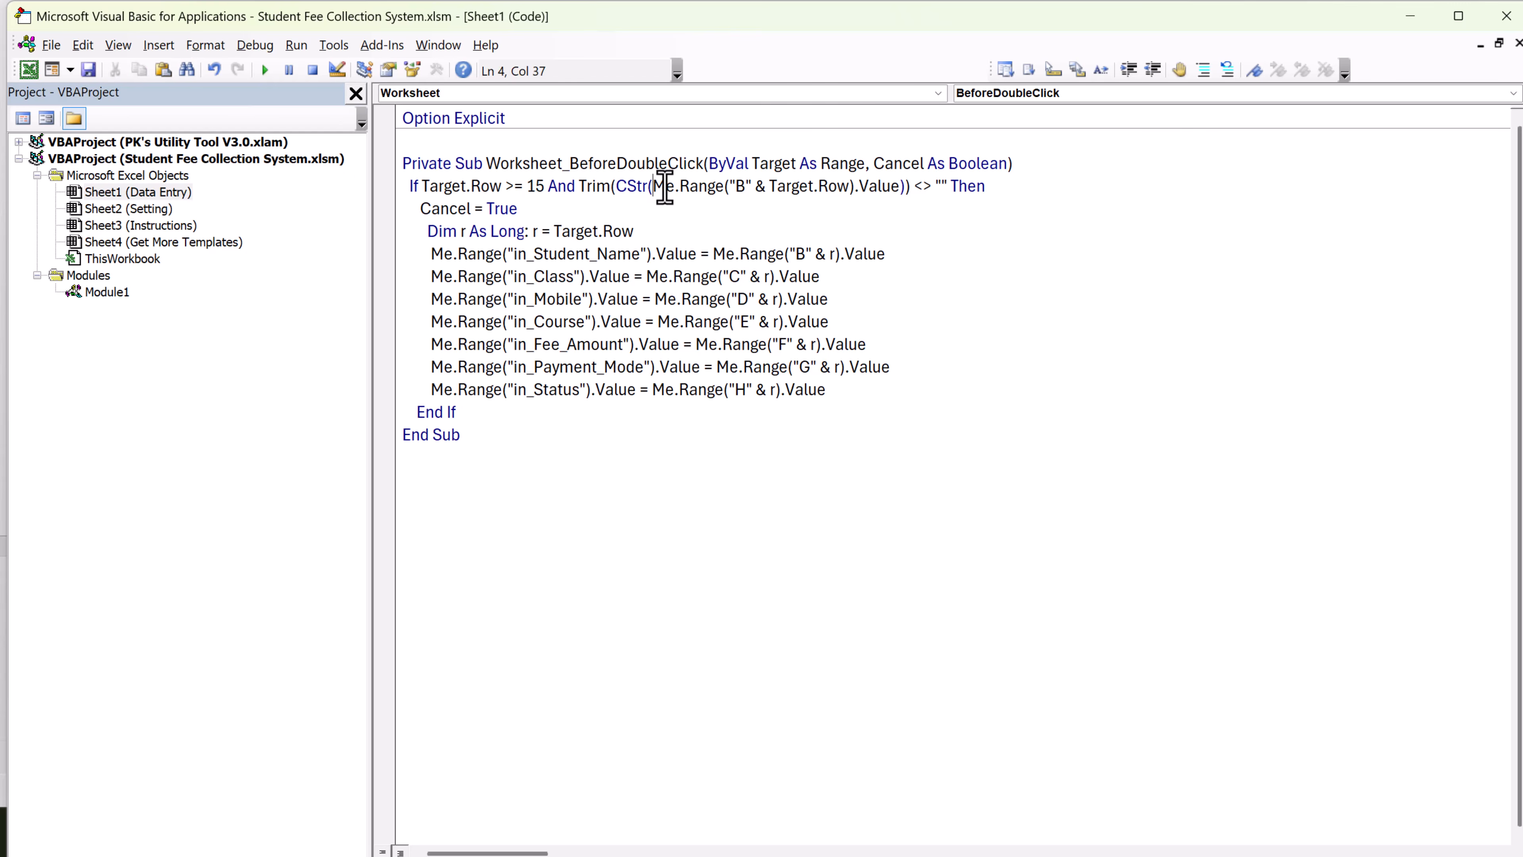
left_click_drag(665, 186, 842, 188)
left_click(844, 221)
- Test the record loading on blank cell B22 and the row 20 student name, and load the row 19 record into the form
key("alt+Tab")
double_click(157, 675)
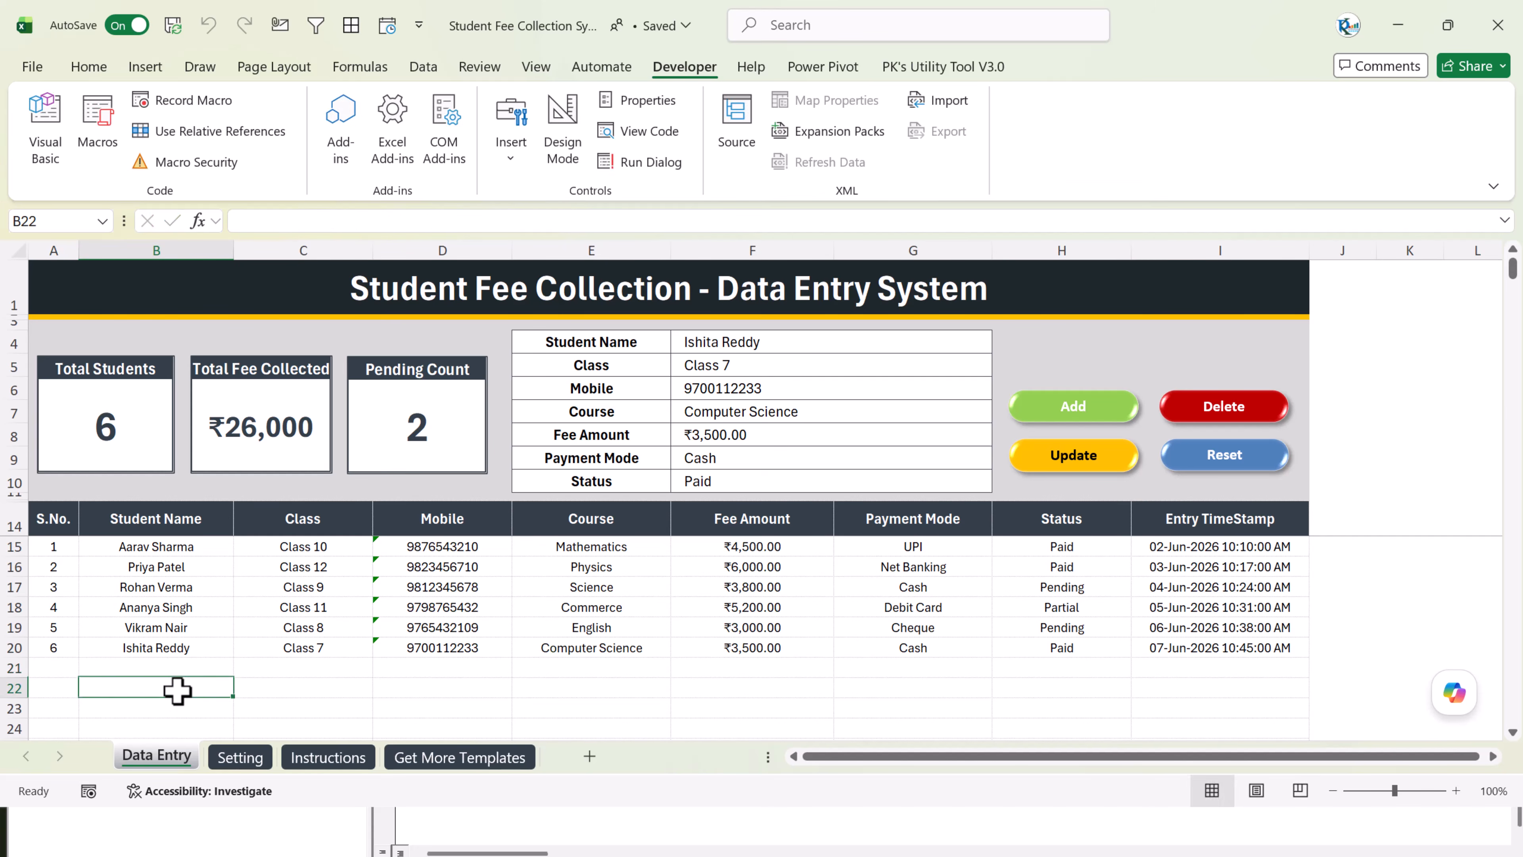
left_click(169, 645)
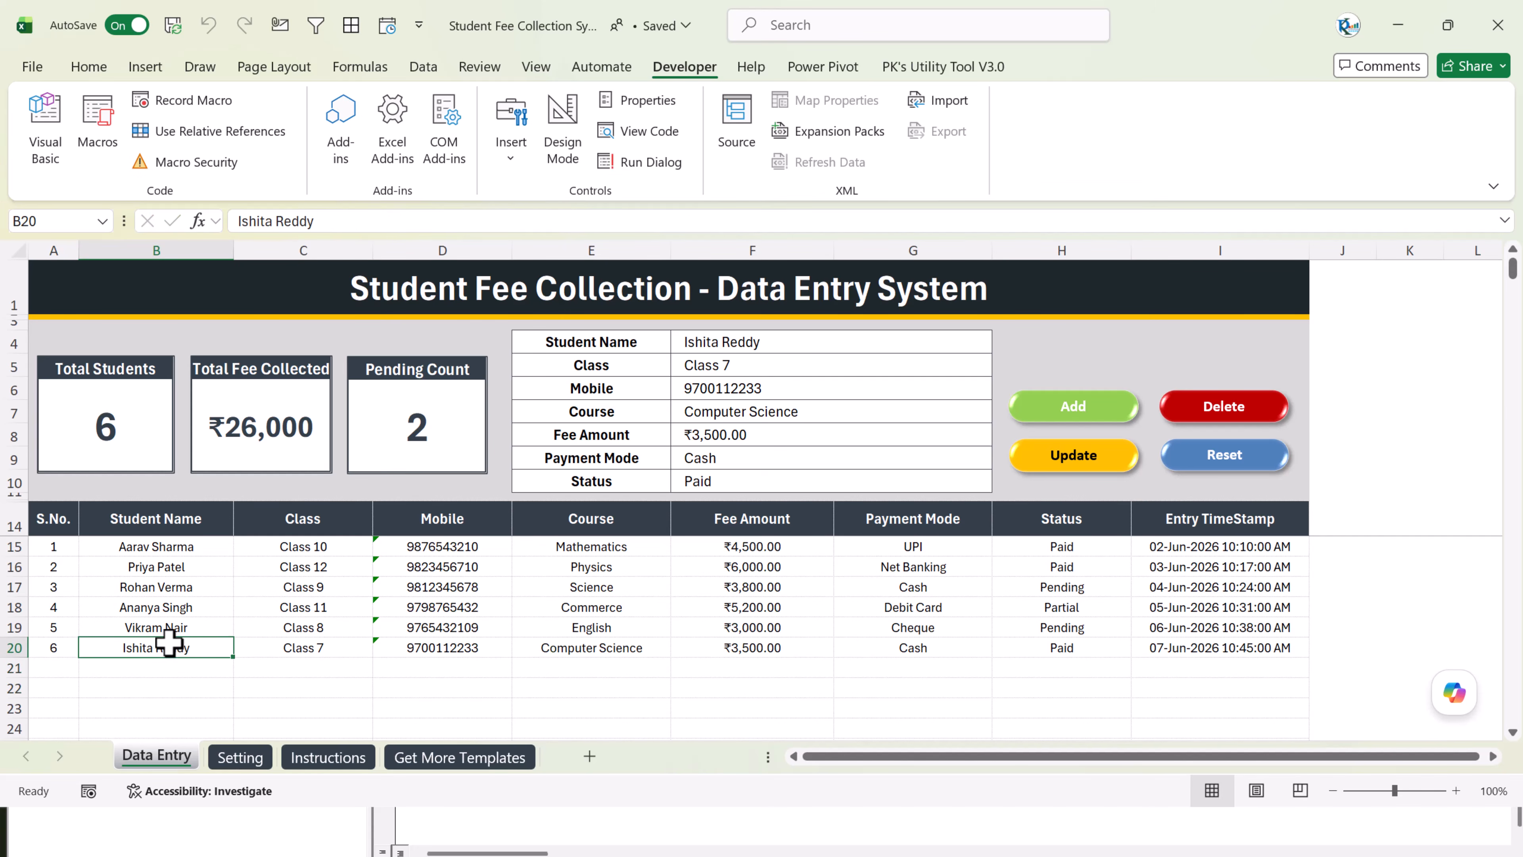
left_click(169, 627)
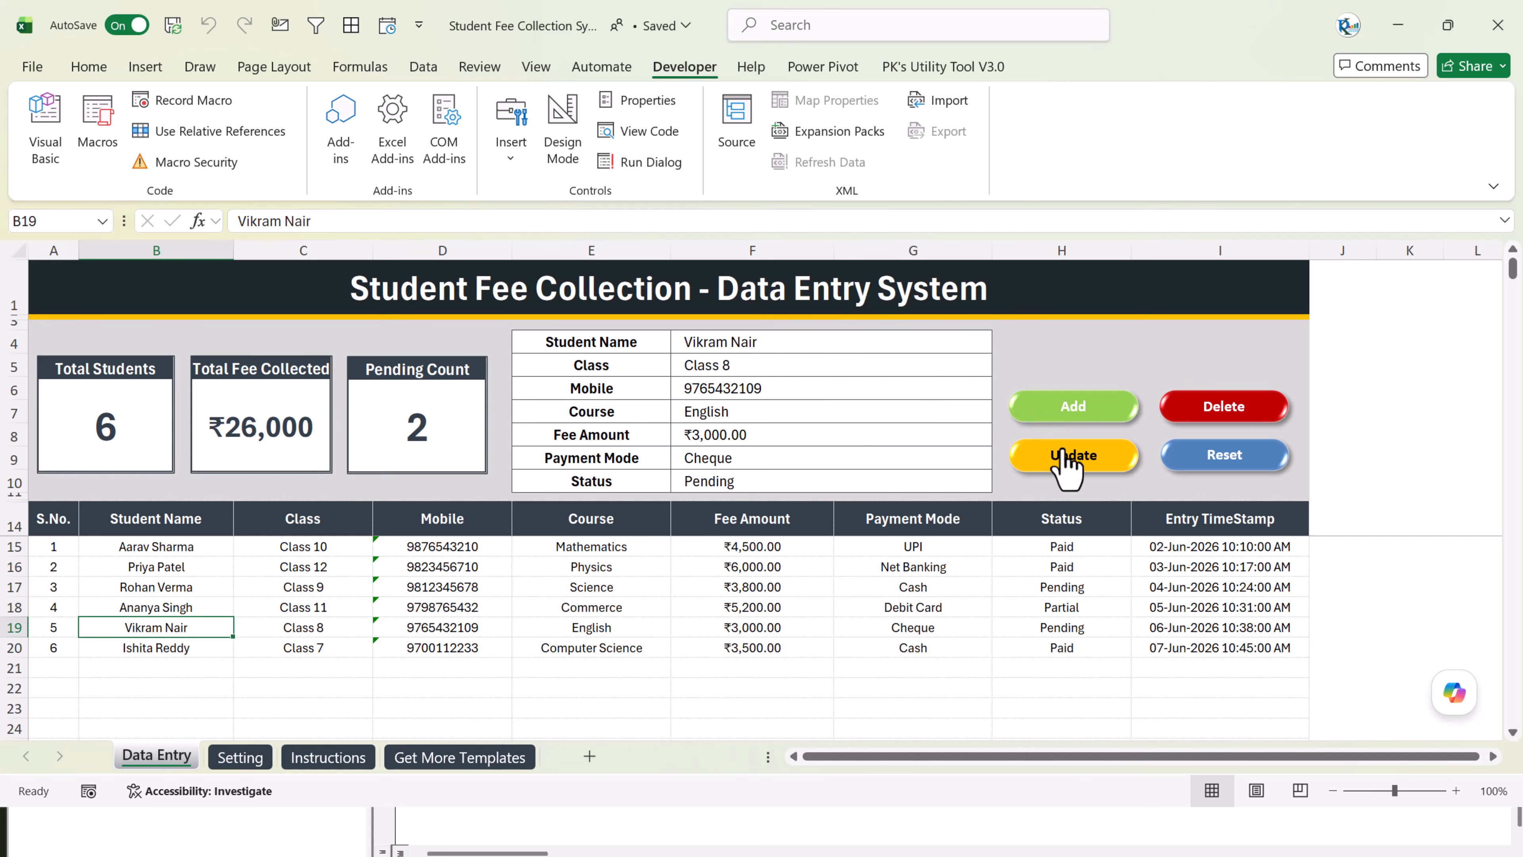
- Return to the Sheet1 code and highlight the Cancel = True line, including Cancel and True individually
key("alt+Tab")
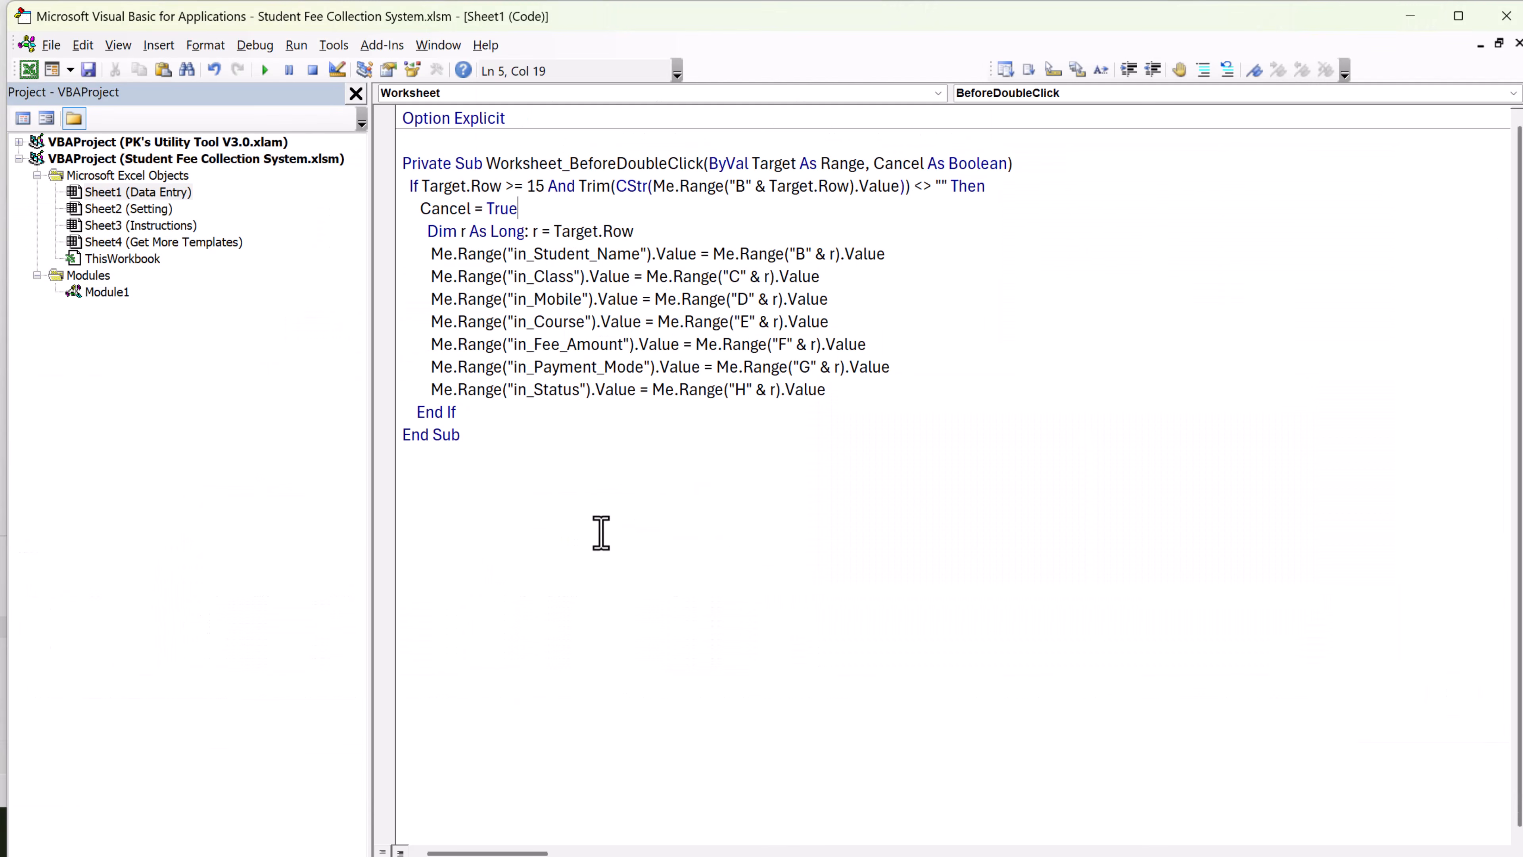
left_click_drag(438, 214, 598, 213)
left_click(609, 216)
double_click(446, 208)
double_click(501, 208)
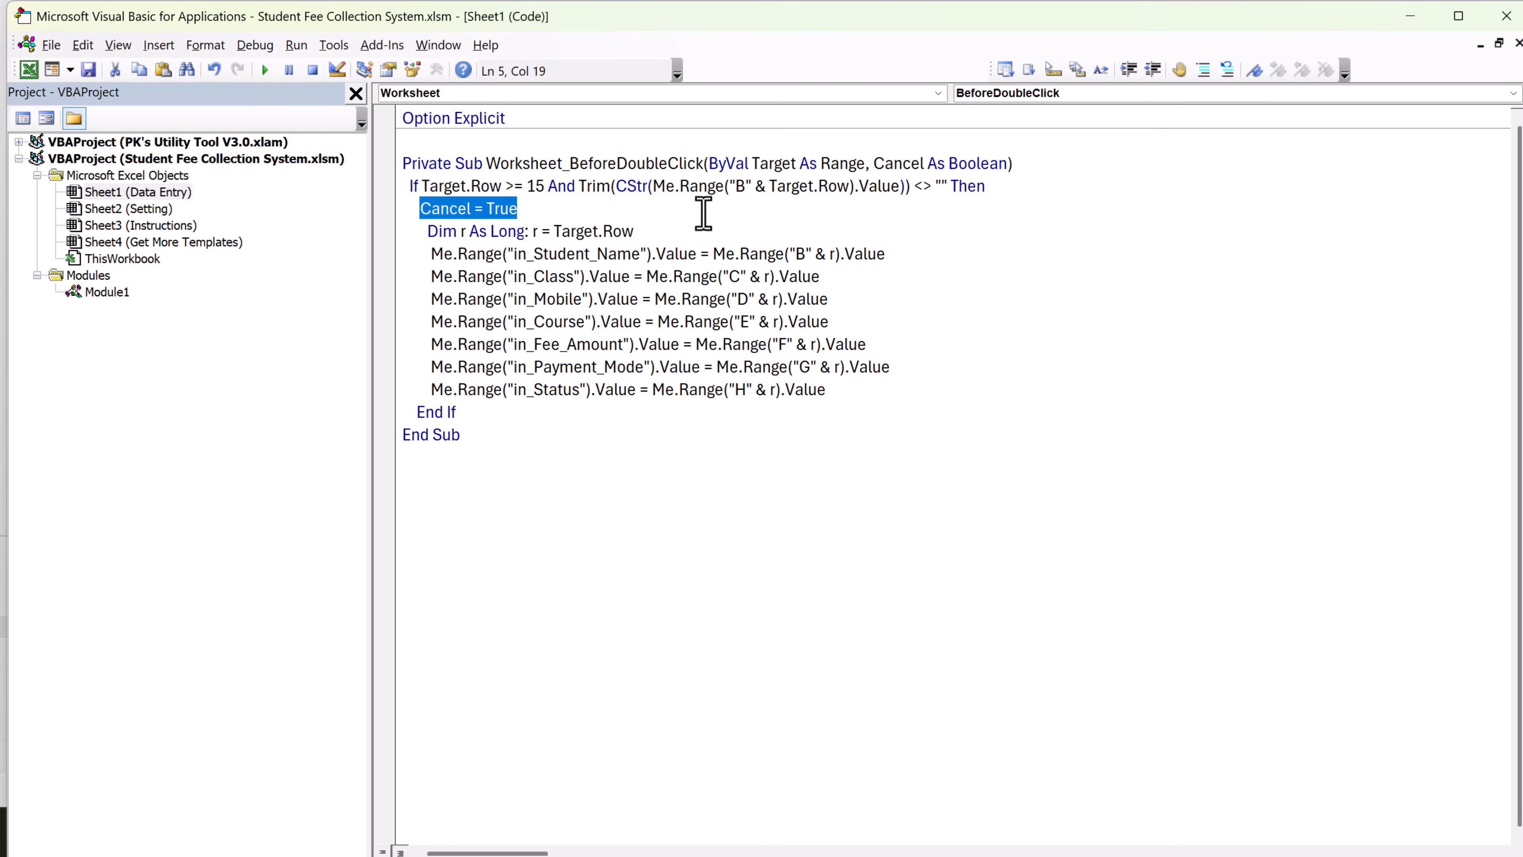
left_click(581, 214)
left_click_drag(415, 207, 547, 213)
left_click_drag(431, 208, 517, 209)
- Highlight the r = Target.Row line and the block of form field assignments, checking the filled form on the worksheet
left_click_drag(428, 231, 632, 231)
left_click(639, 254)
left_click_drag(480, 232, 641, 232)
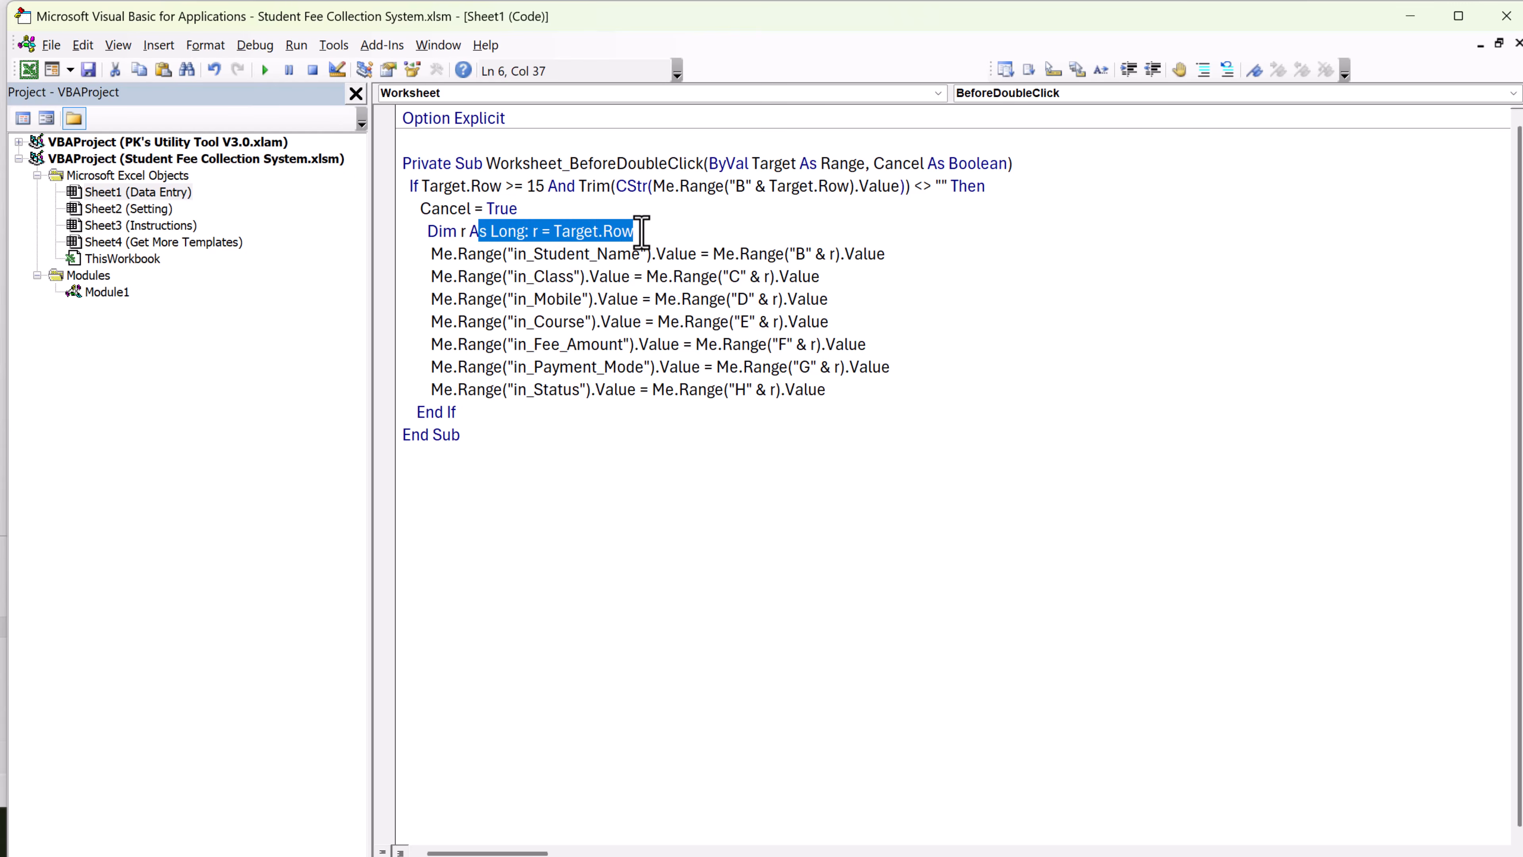
left_click_drag(506, 254, 456, 412)
key("alt+F11")
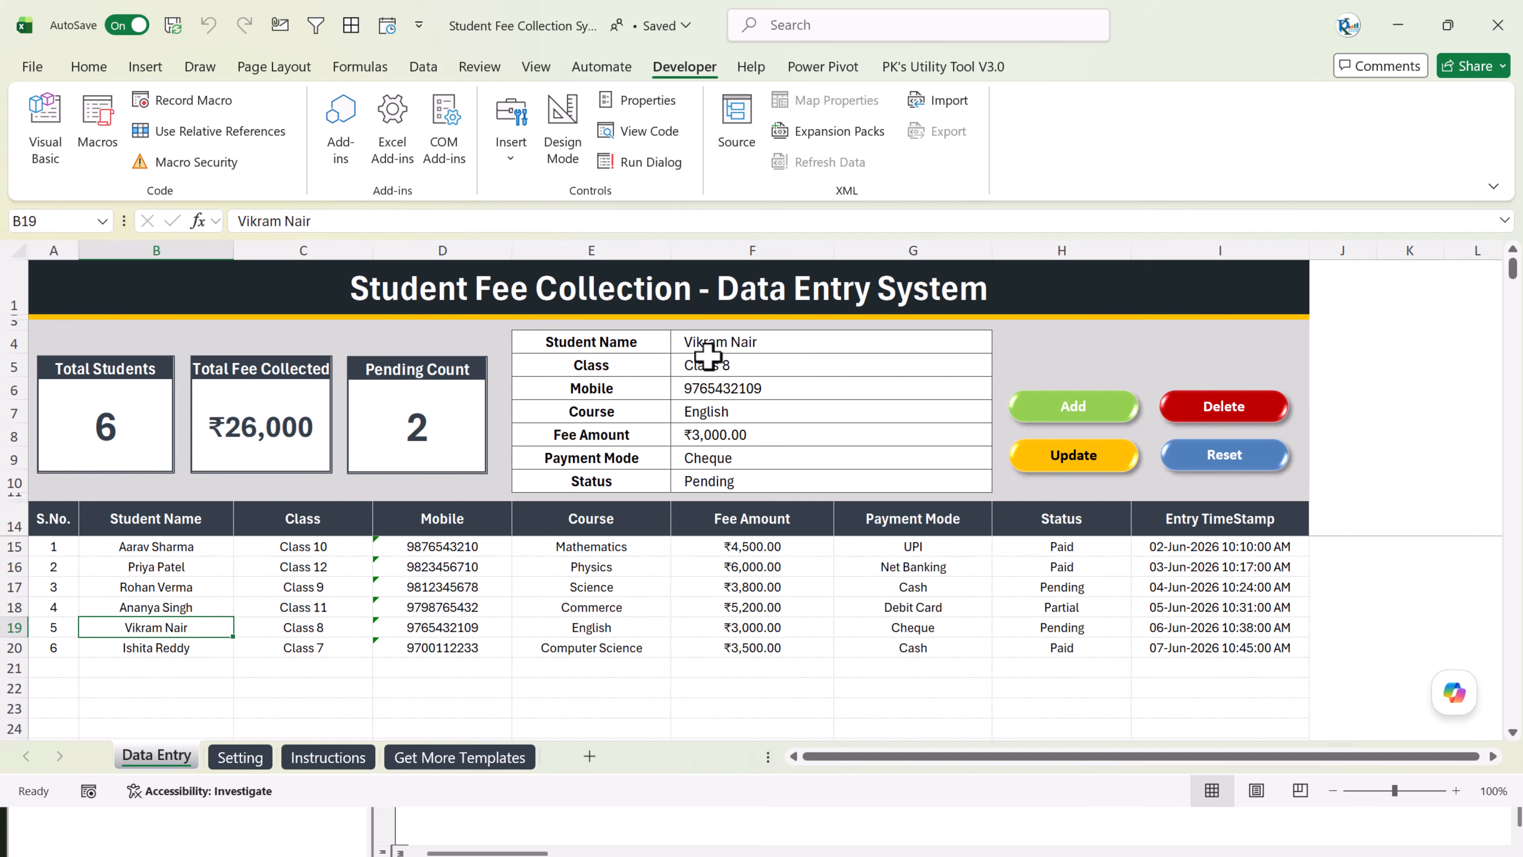
key("alt+F11")
- Highlight in_Student_Name and its source Me.Range("B" & r).Value in the assignment, together with Target.Row above it
left_click(547, 297)
double_click(549, 255)
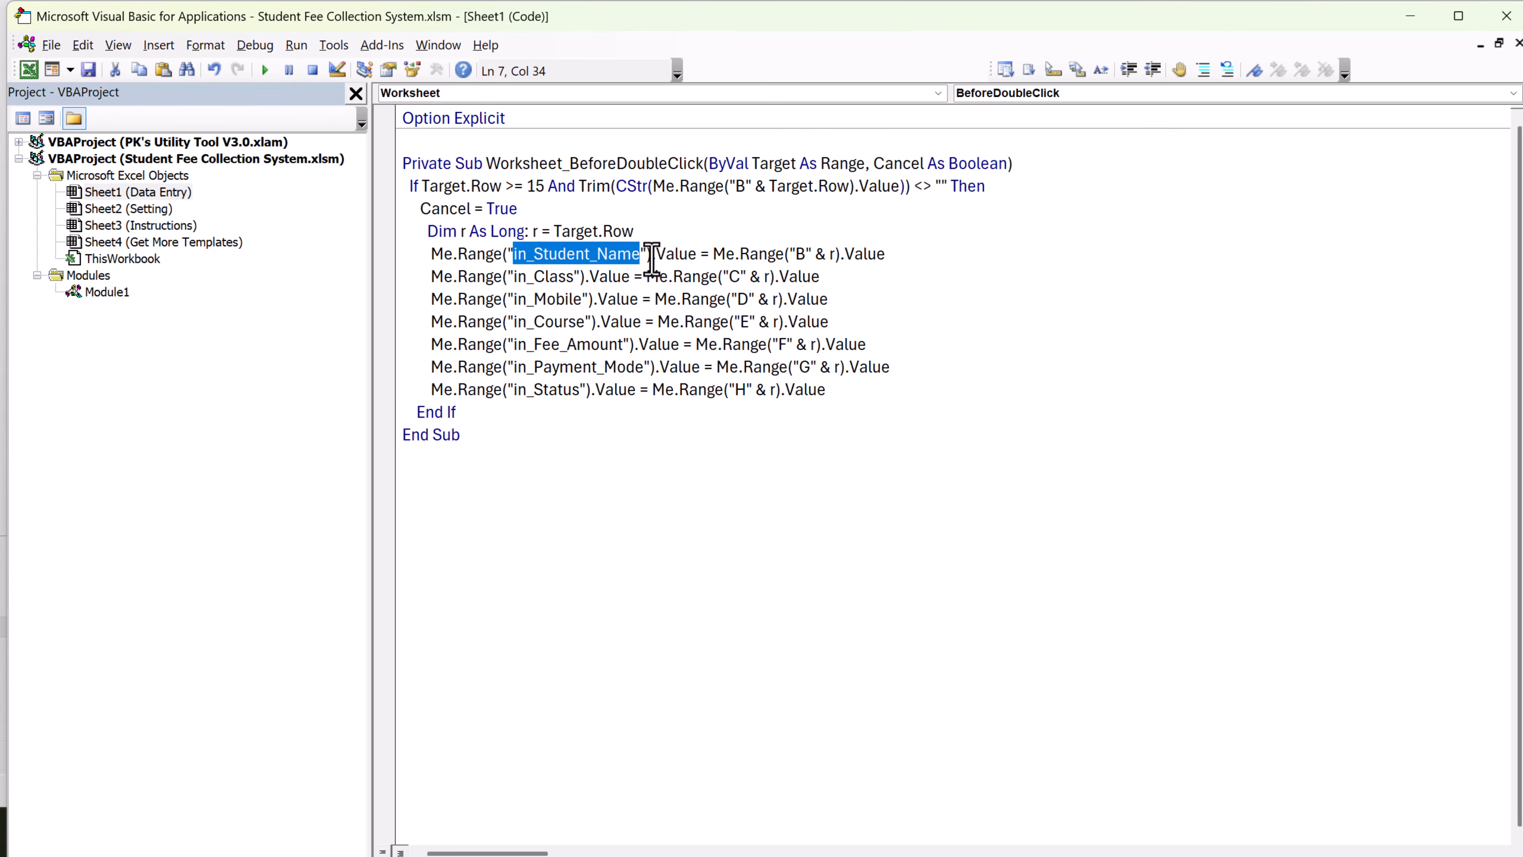
left_click_drag(734, 254, 885, 254)
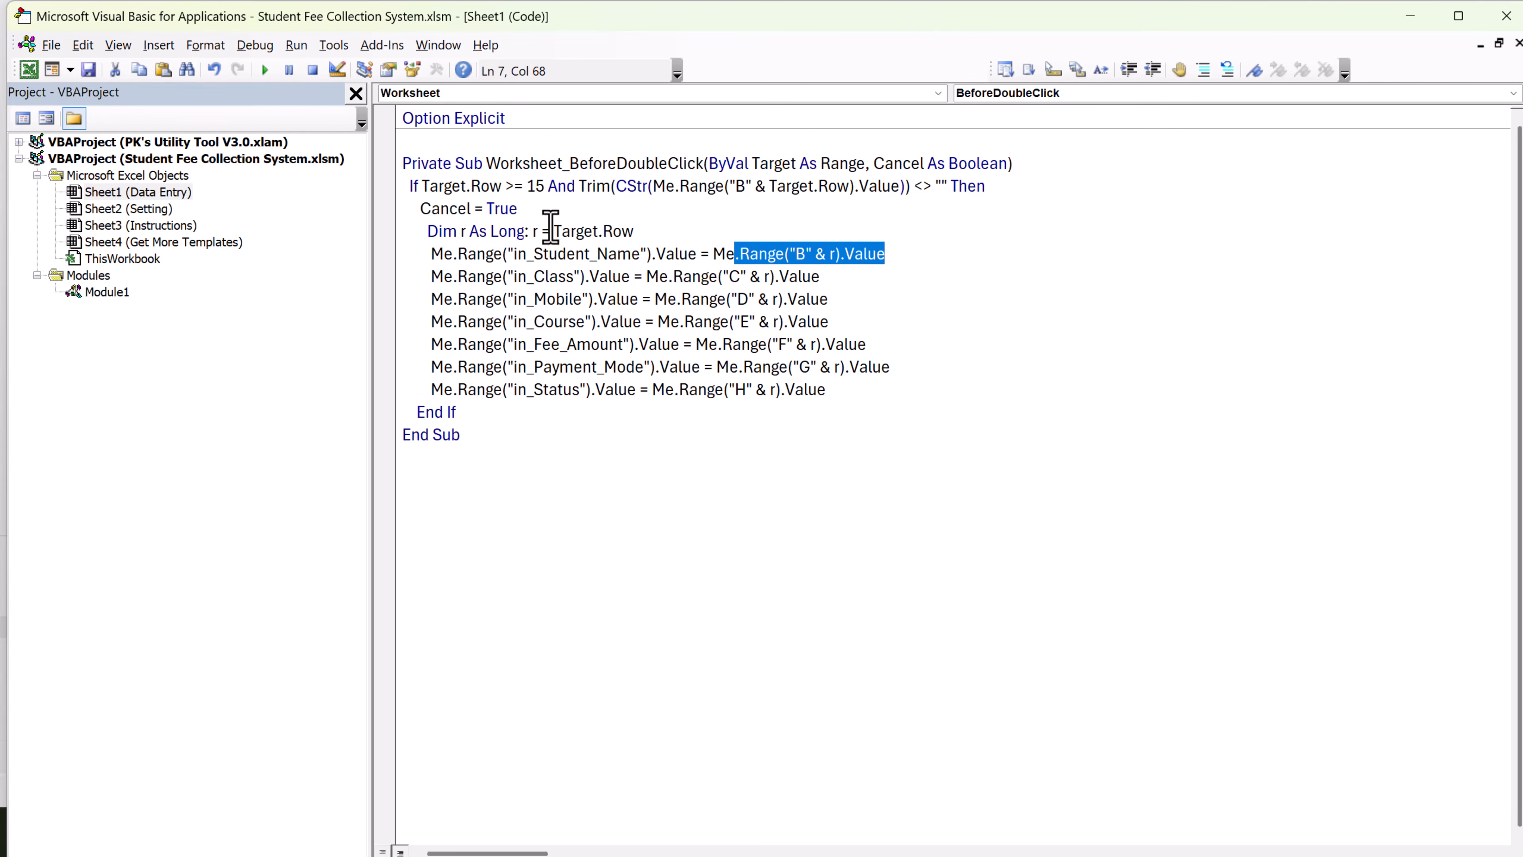
left_click_drag(566, 228, 719, 231)
left_click_drag(893, 257, 724, 250)
left_click(826, 279)
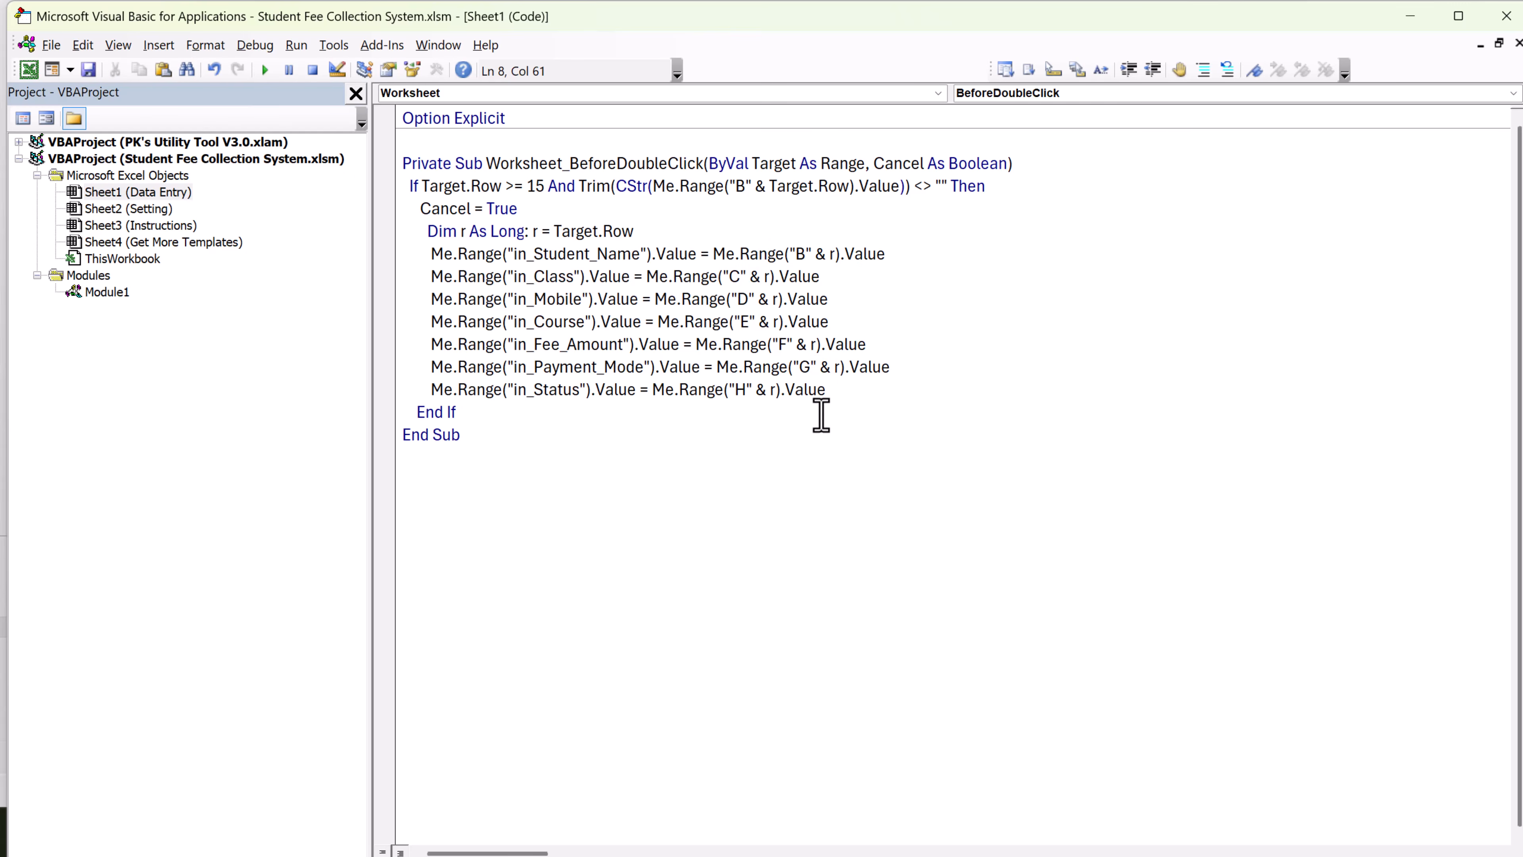
- Load the records in rows 19, 18 and 16 into the entry form one after another from their student name cells
key("alt+F11")
double_click(201, 627)
double_click(203, 606)
left_click(200, 569)
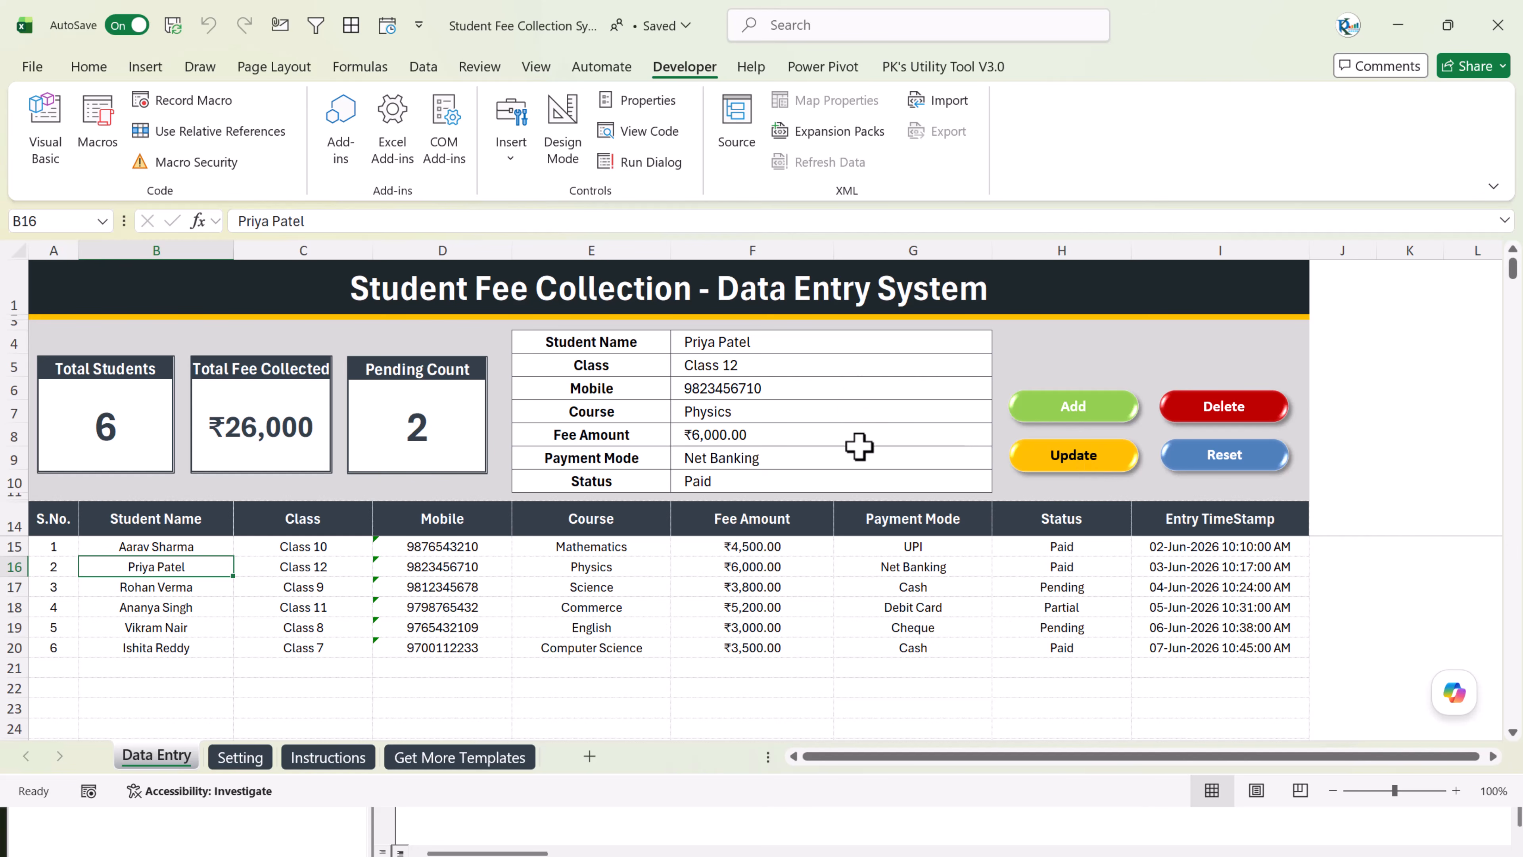
- Update the loaded row 16 record from the entry form and dismiss the message
left_click(1072, 469)
left_click(782, 488)
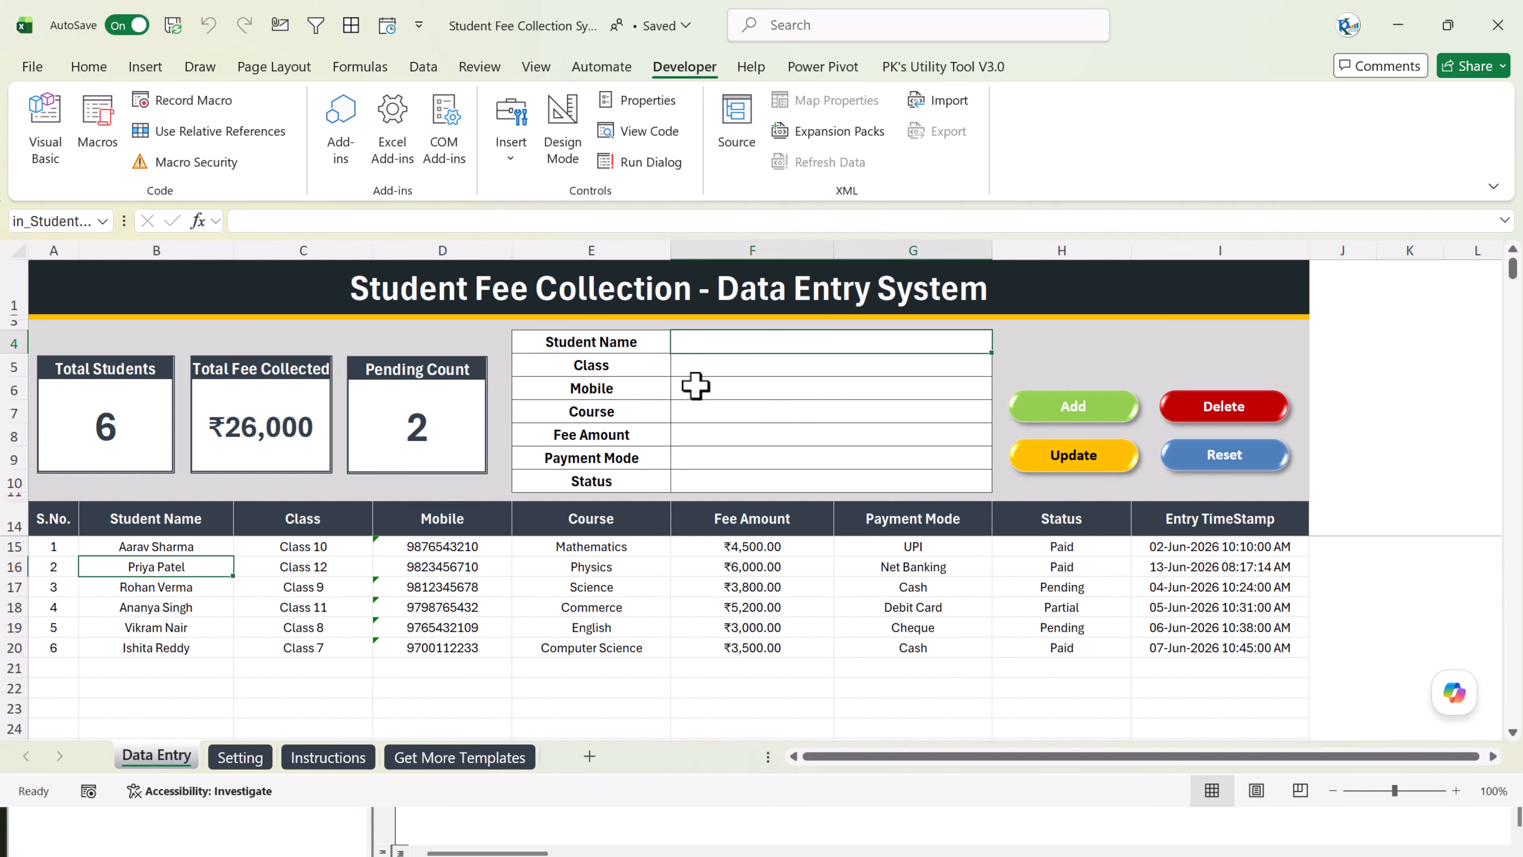
- Examine the COUNTA formula of the Total Students card on the Setting sheet, checking it against the Data Entry sheet
left_click(239, 757)
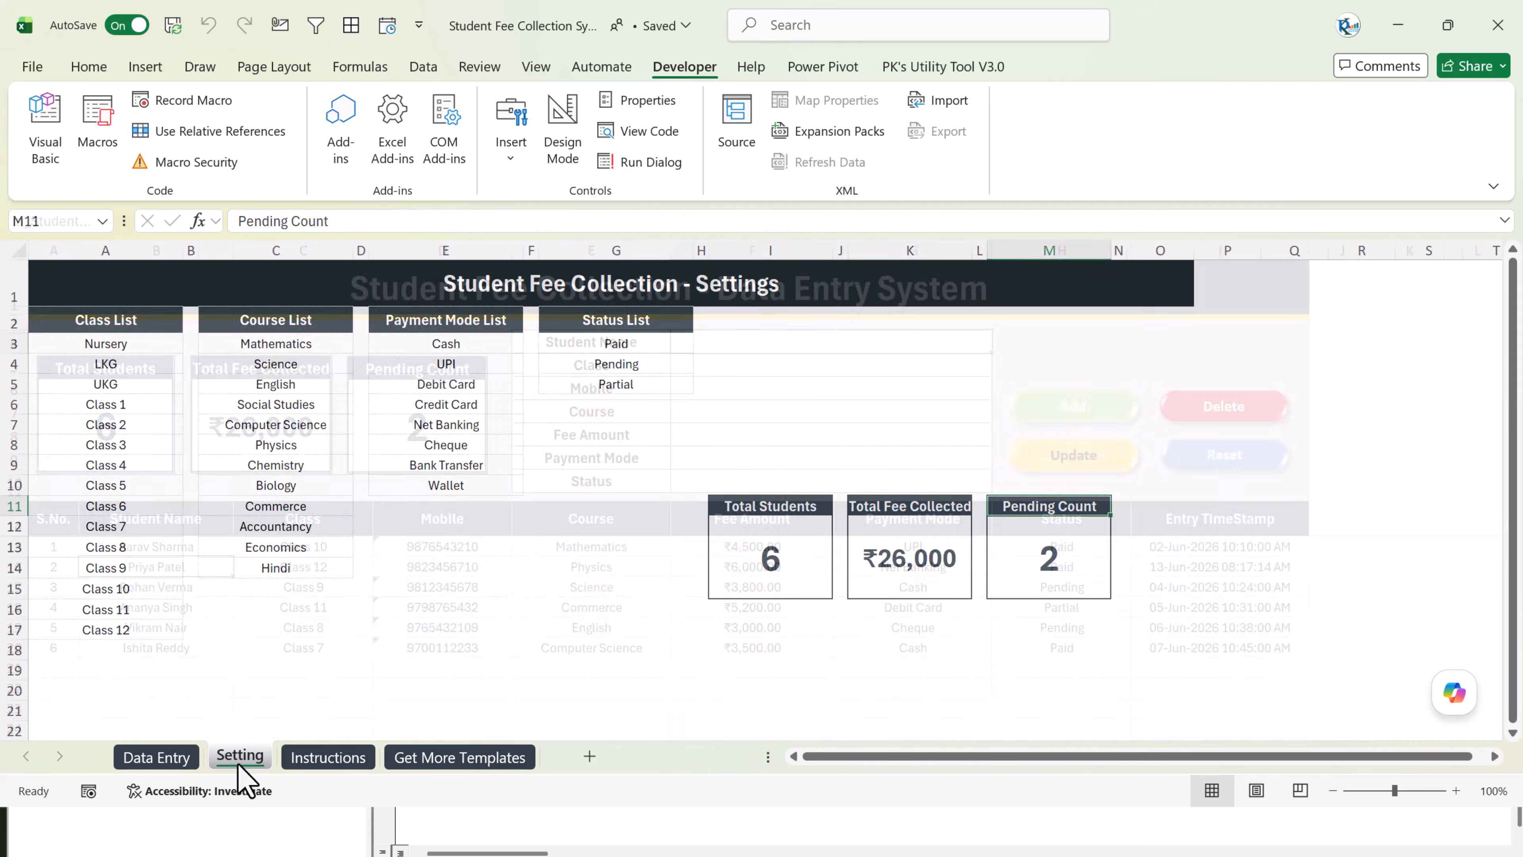
left_click(757, 432)
left_click(756, 555)
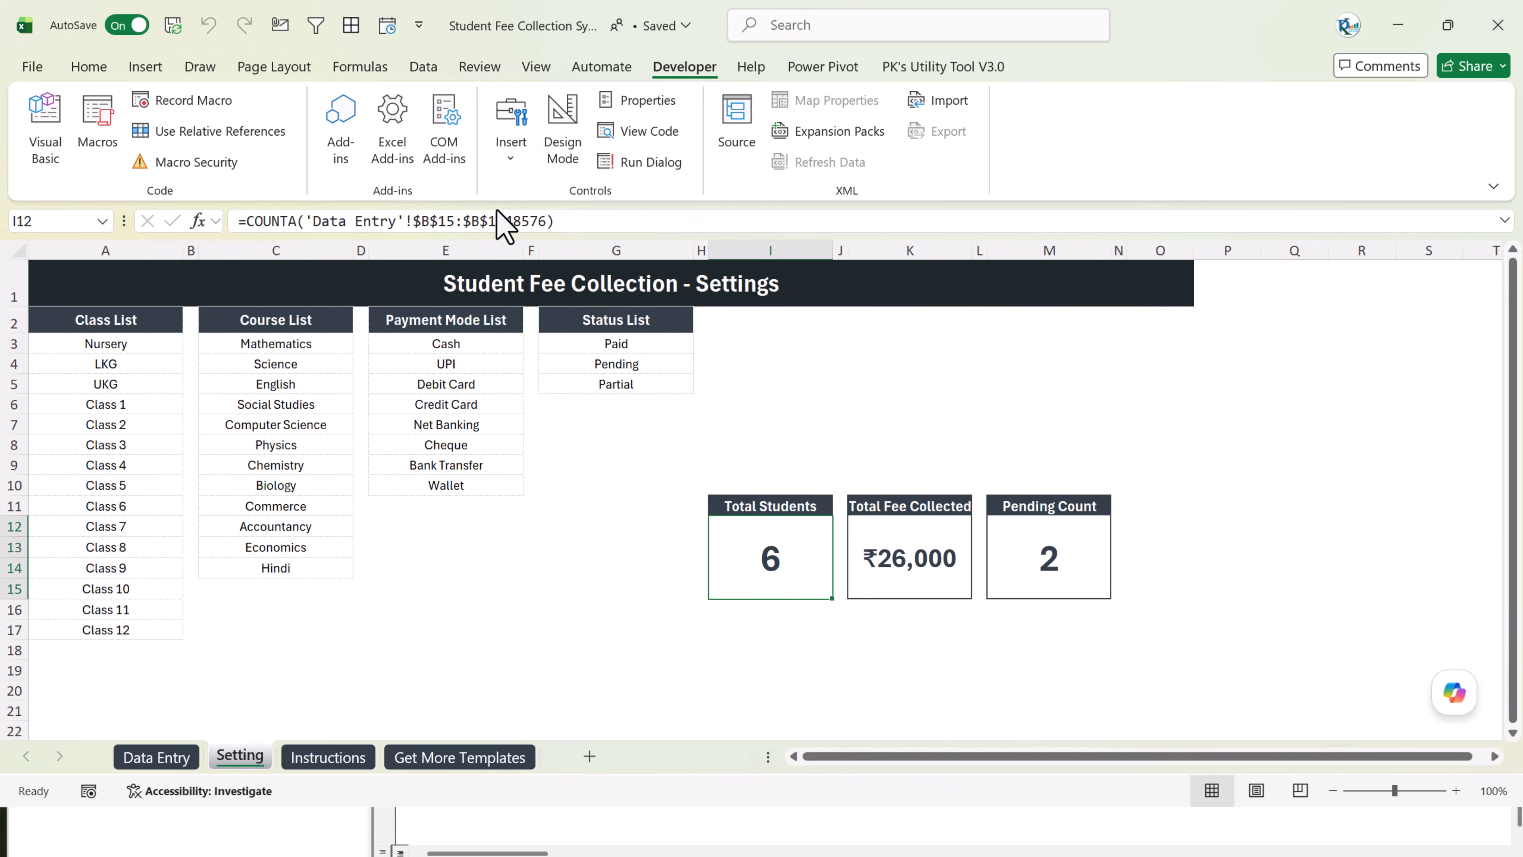
left_click(638, 222)
key("Escape")
left_click(788, 504)
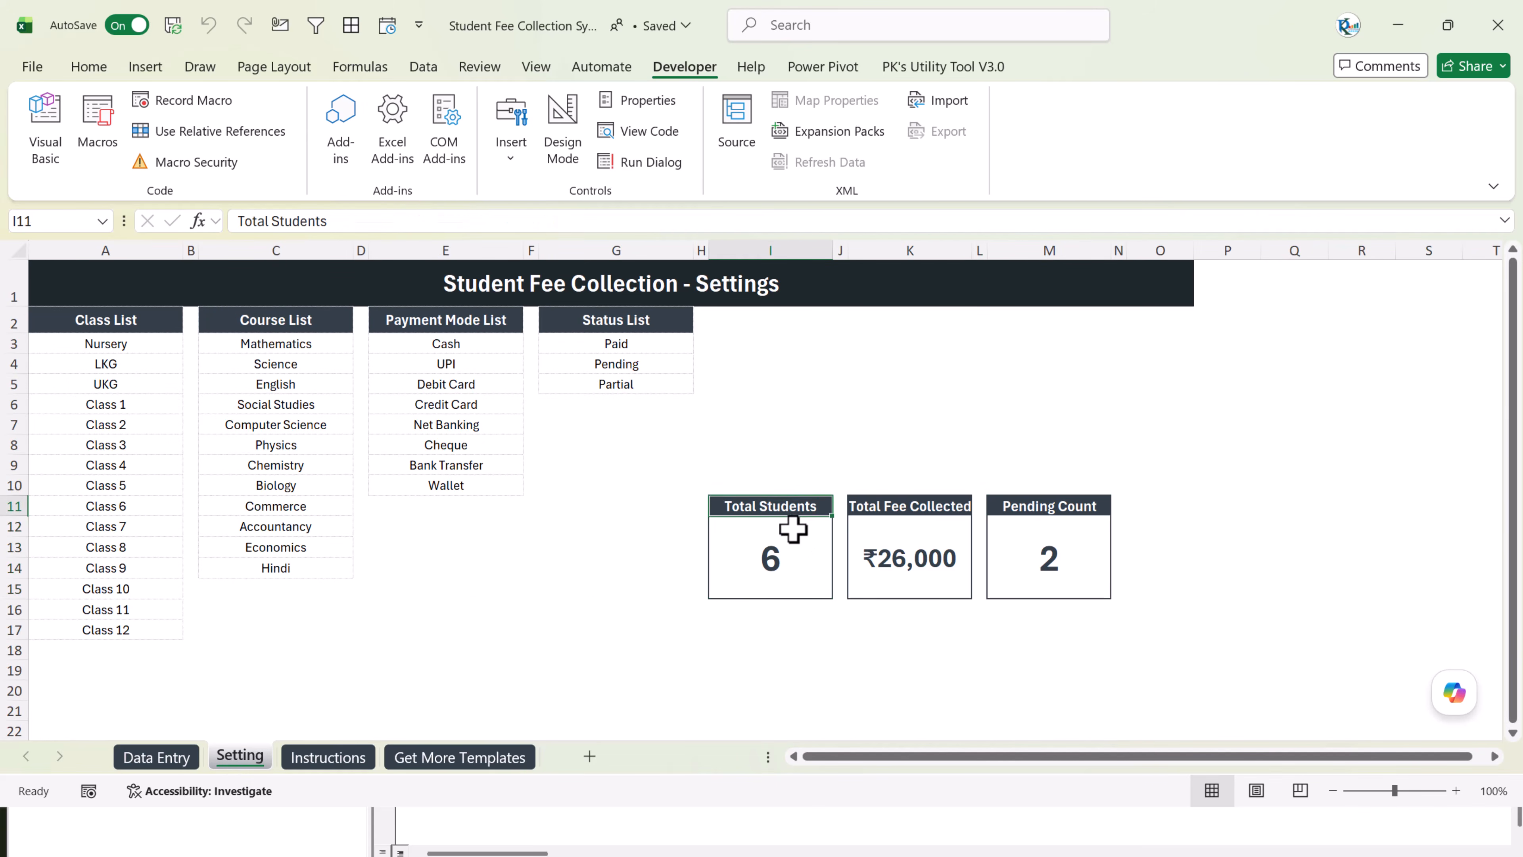
left_click(783, 546)
left_click(613, 220)
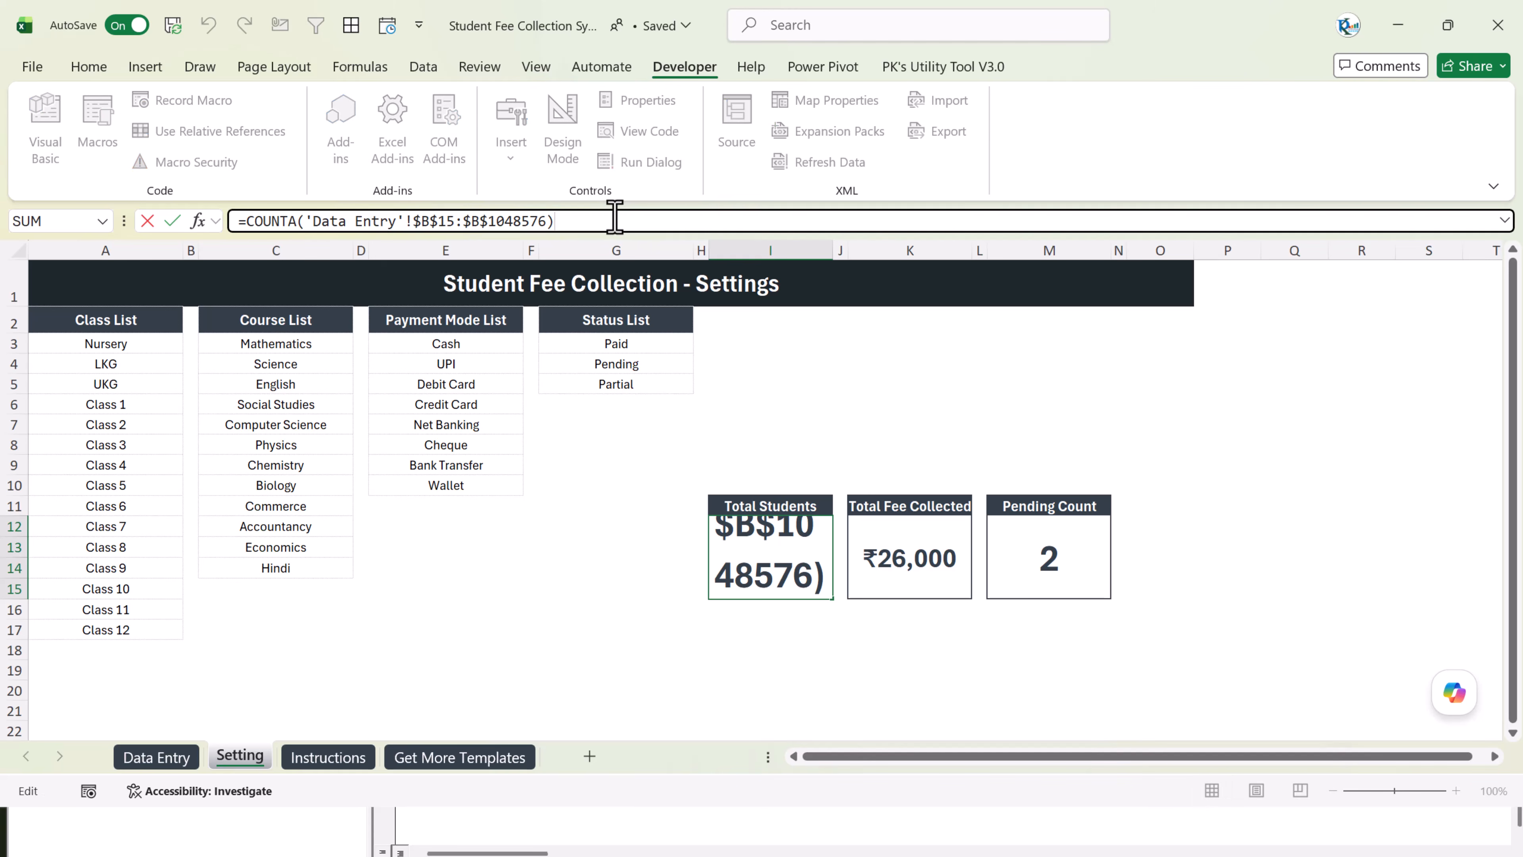
key("Escape")
left_click(157, 757)
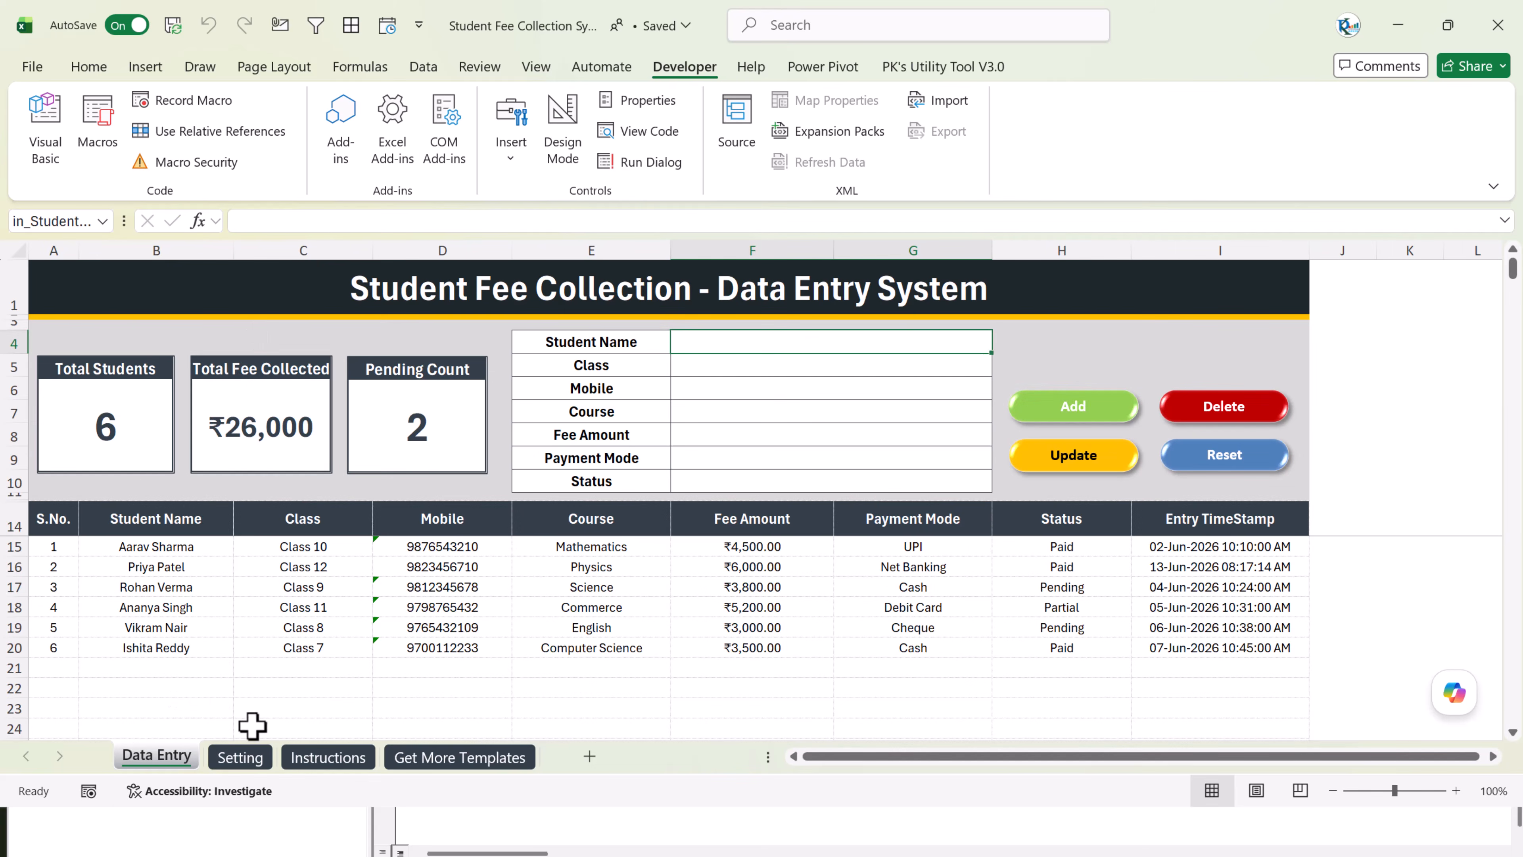
left_click(238, 759)
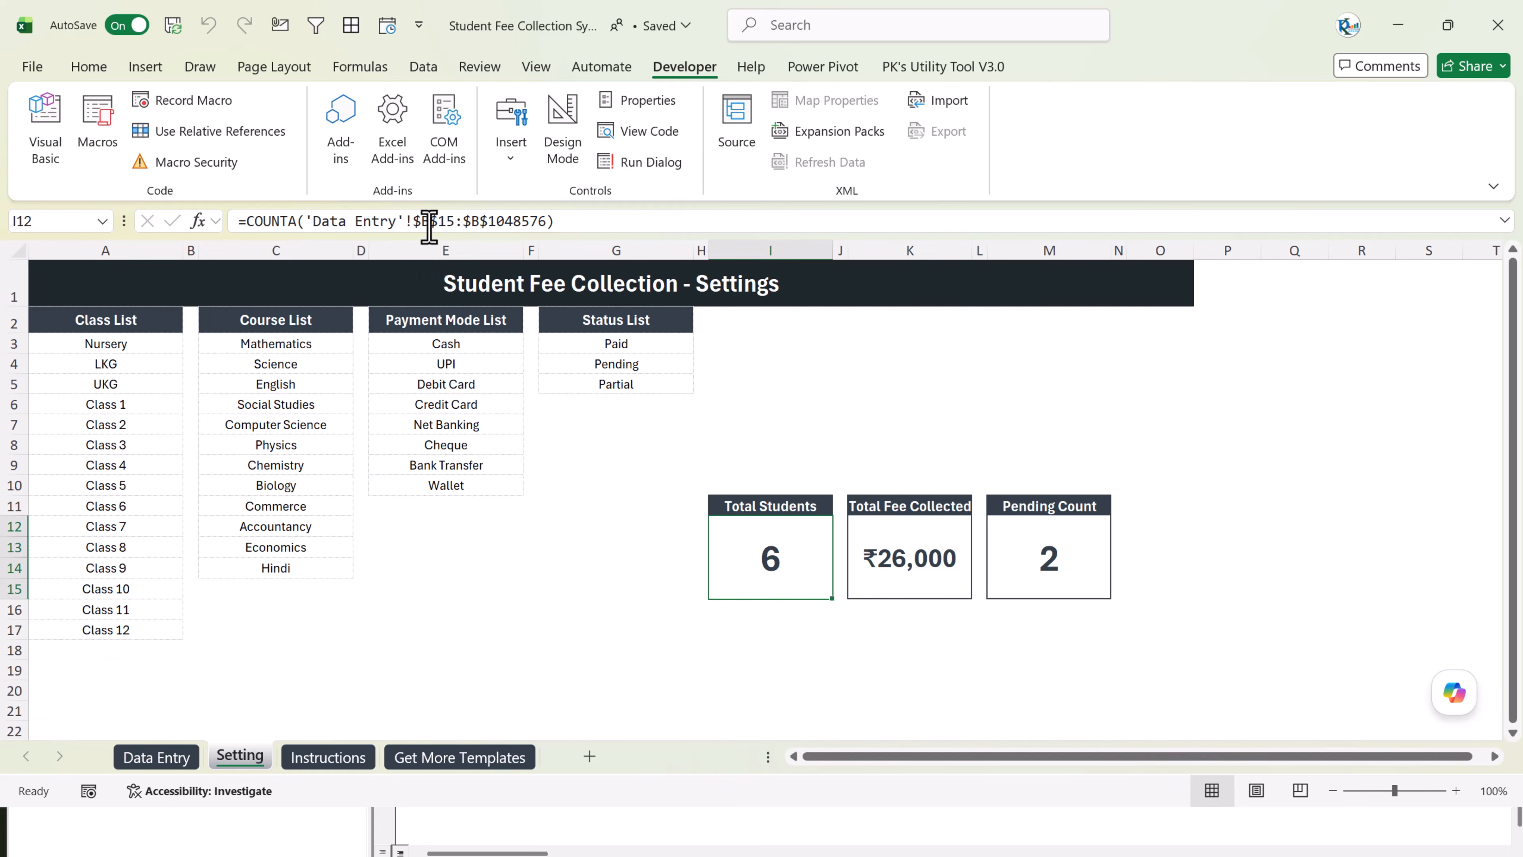
left_click(445, 222)
- Examine the SUM formula of the Total Fee Collected card in K12
left_click(910, 561)
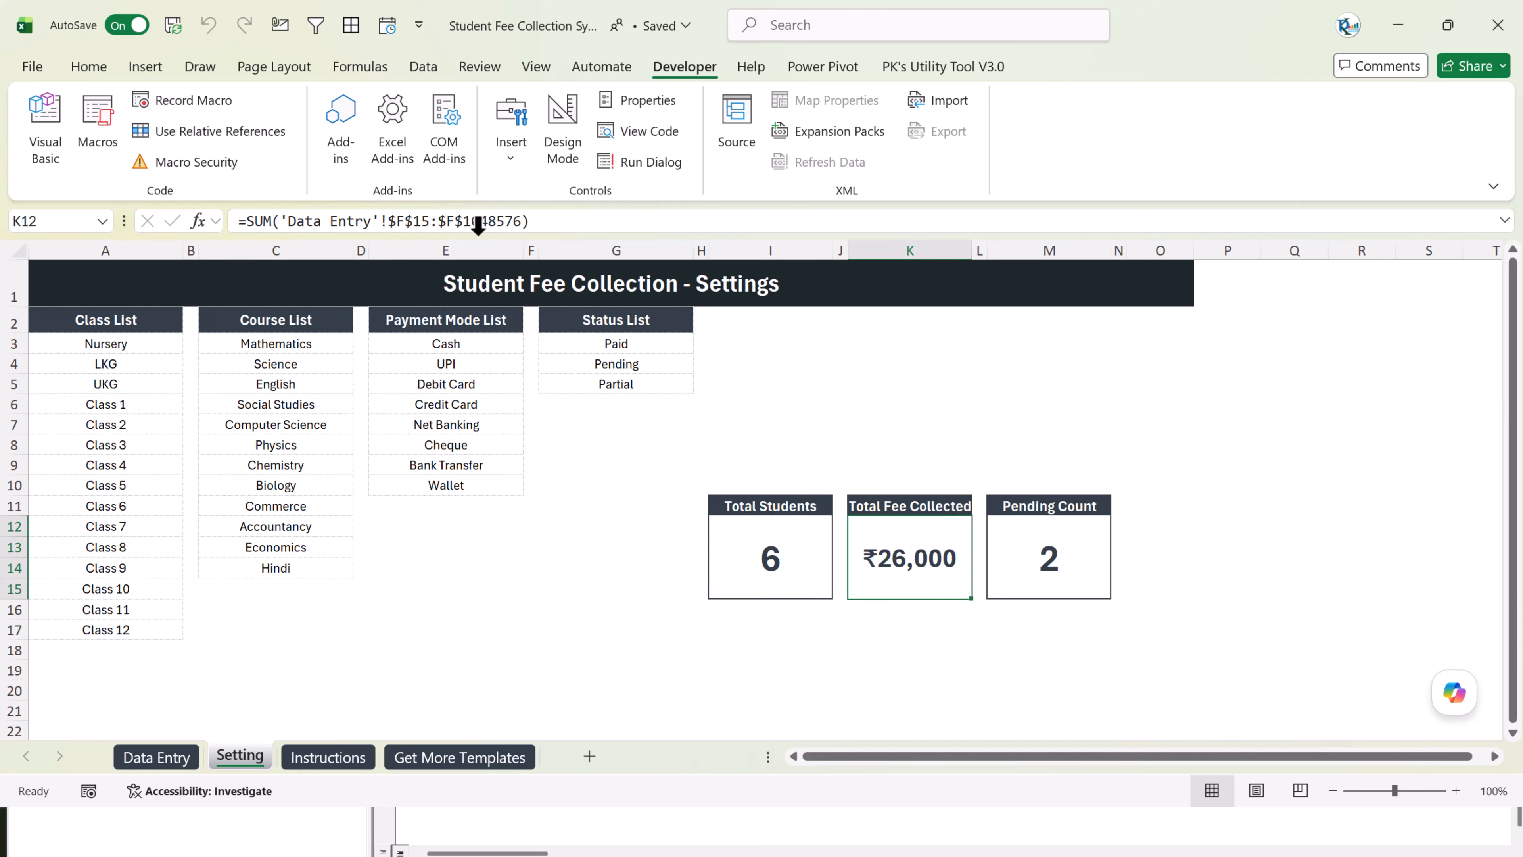
left_click(300, 225)
key("Escape")
- Examine the COUNTIF formula of the Pending Count card, highlighting its range and the Status cells H15:H18 on the Data Entry sheet
left_click(1043, 559)
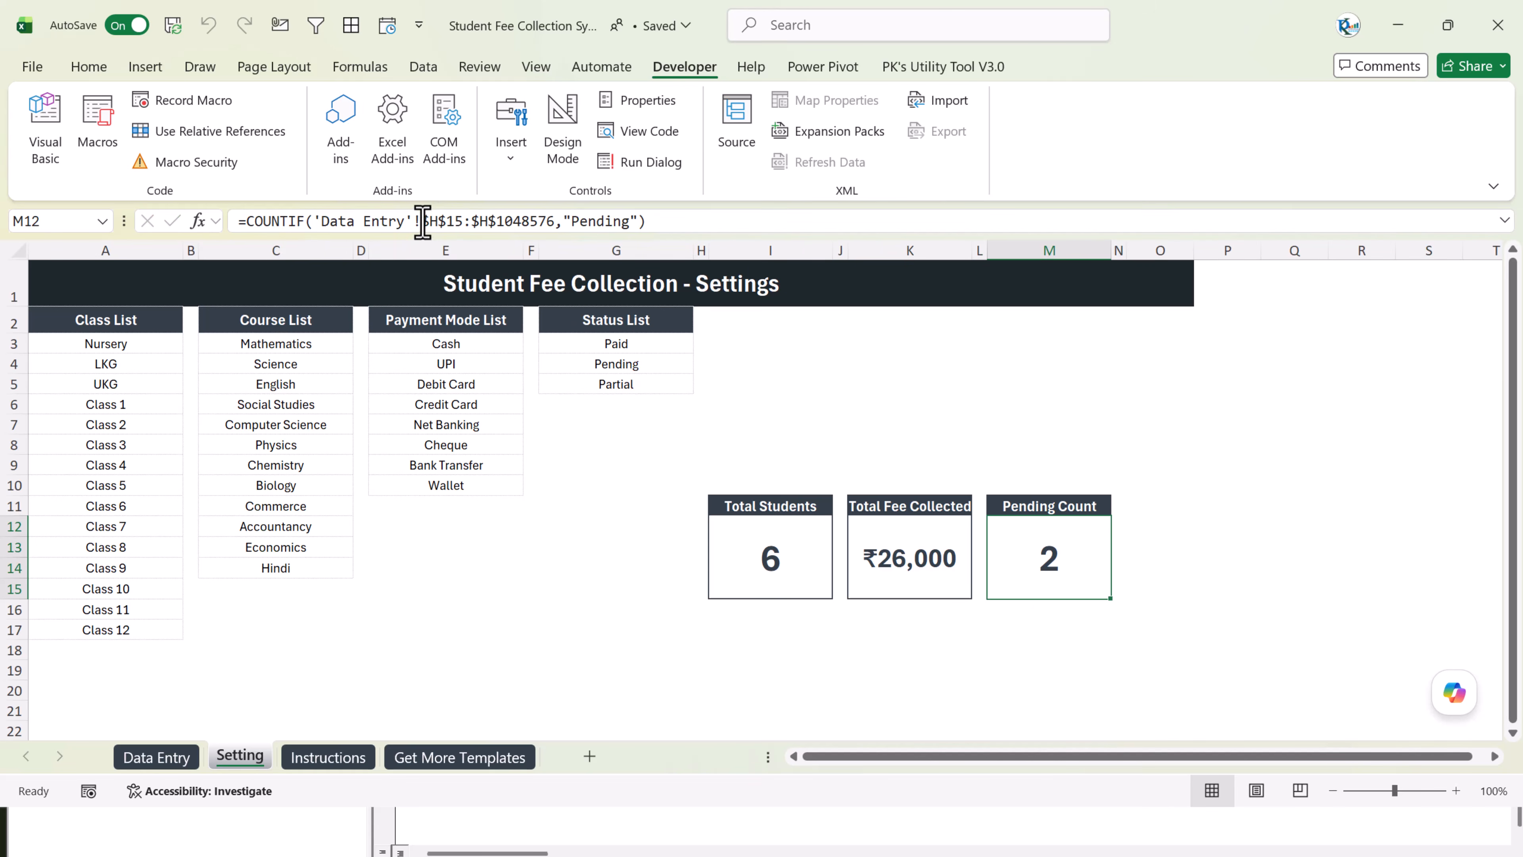
left_click(423, 222)
left_click_drag(338, 226, 549, 229)
key("Escape")
left_click(158, 756)
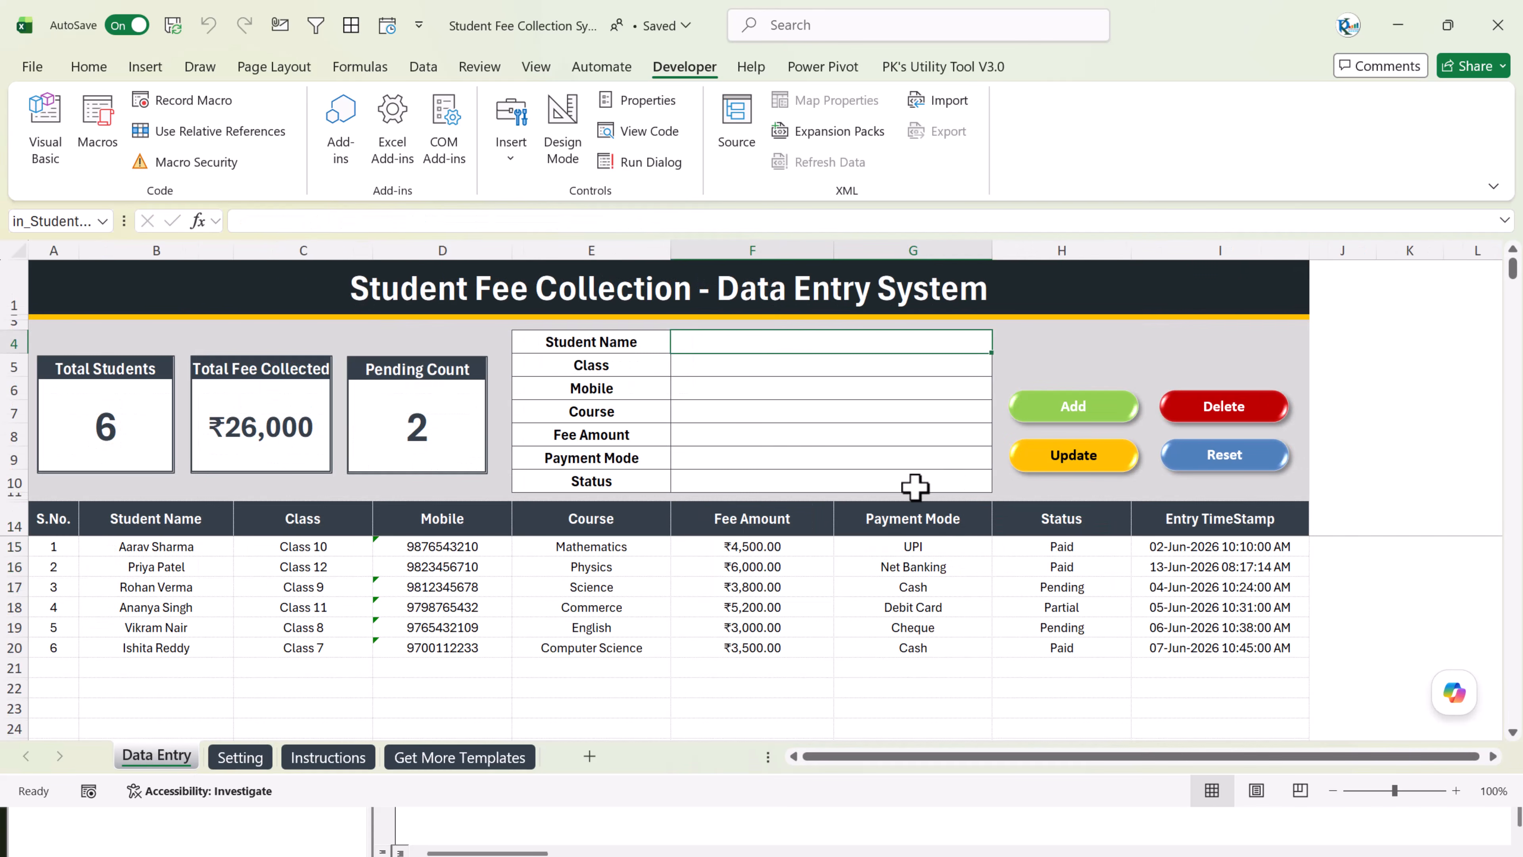
left_click_drag(998, 554, 1060, 607)
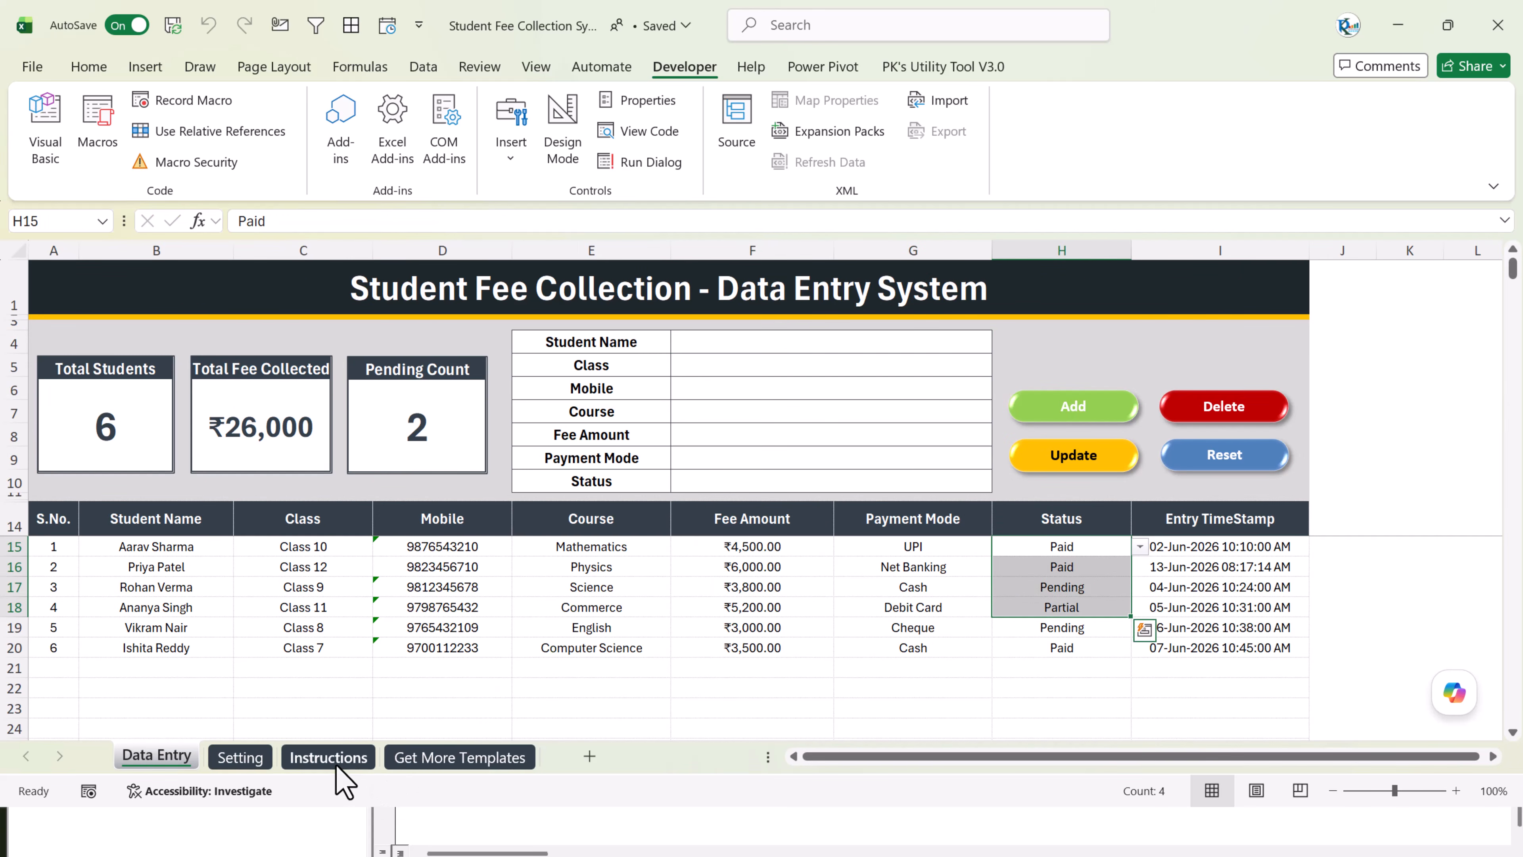
left_click(264, 757)
left_click(576, 221)
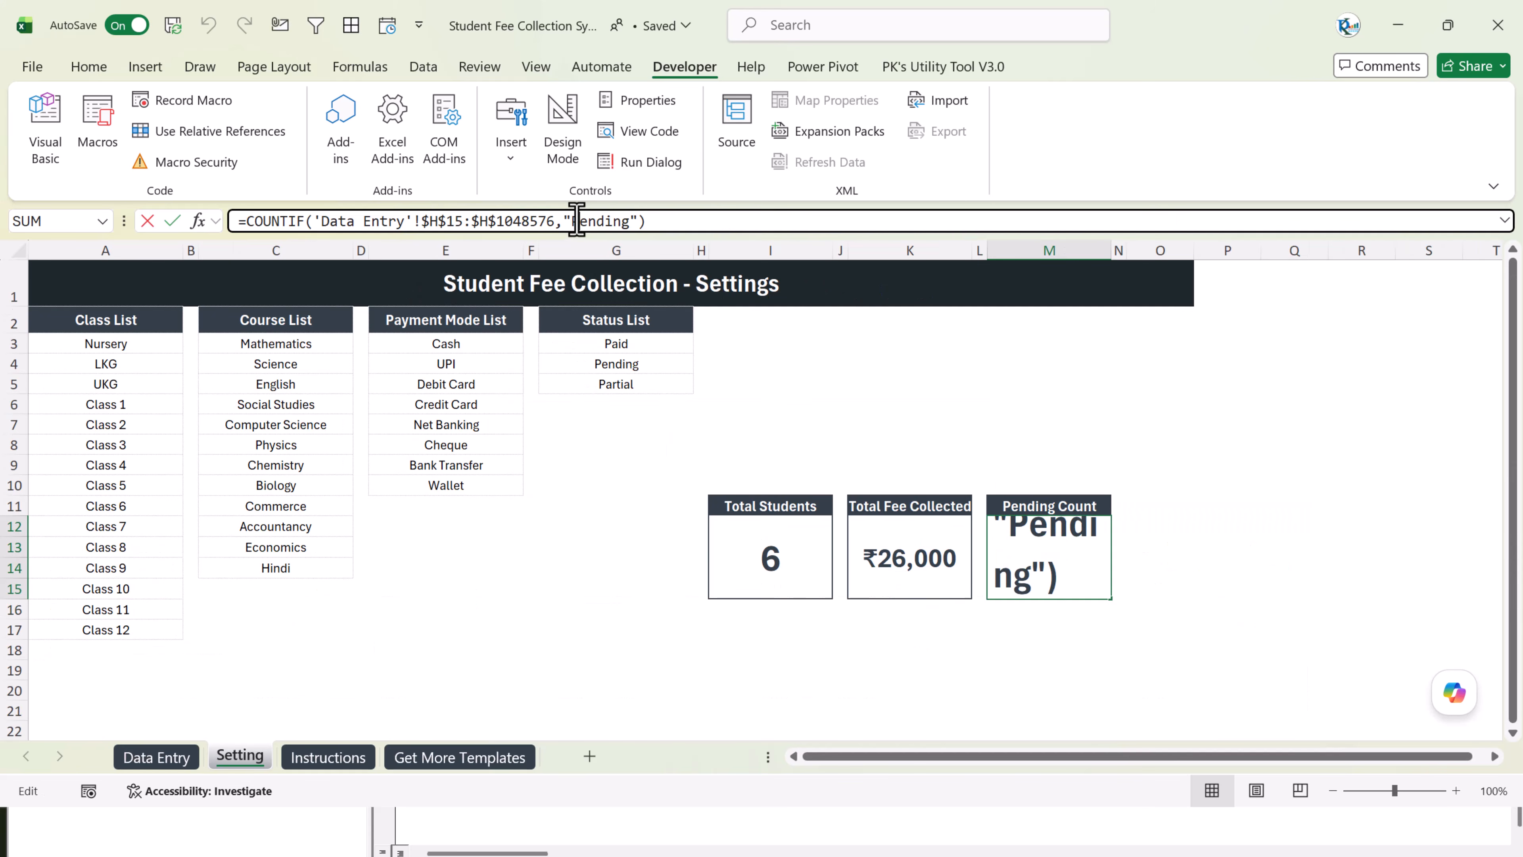
key("Return")
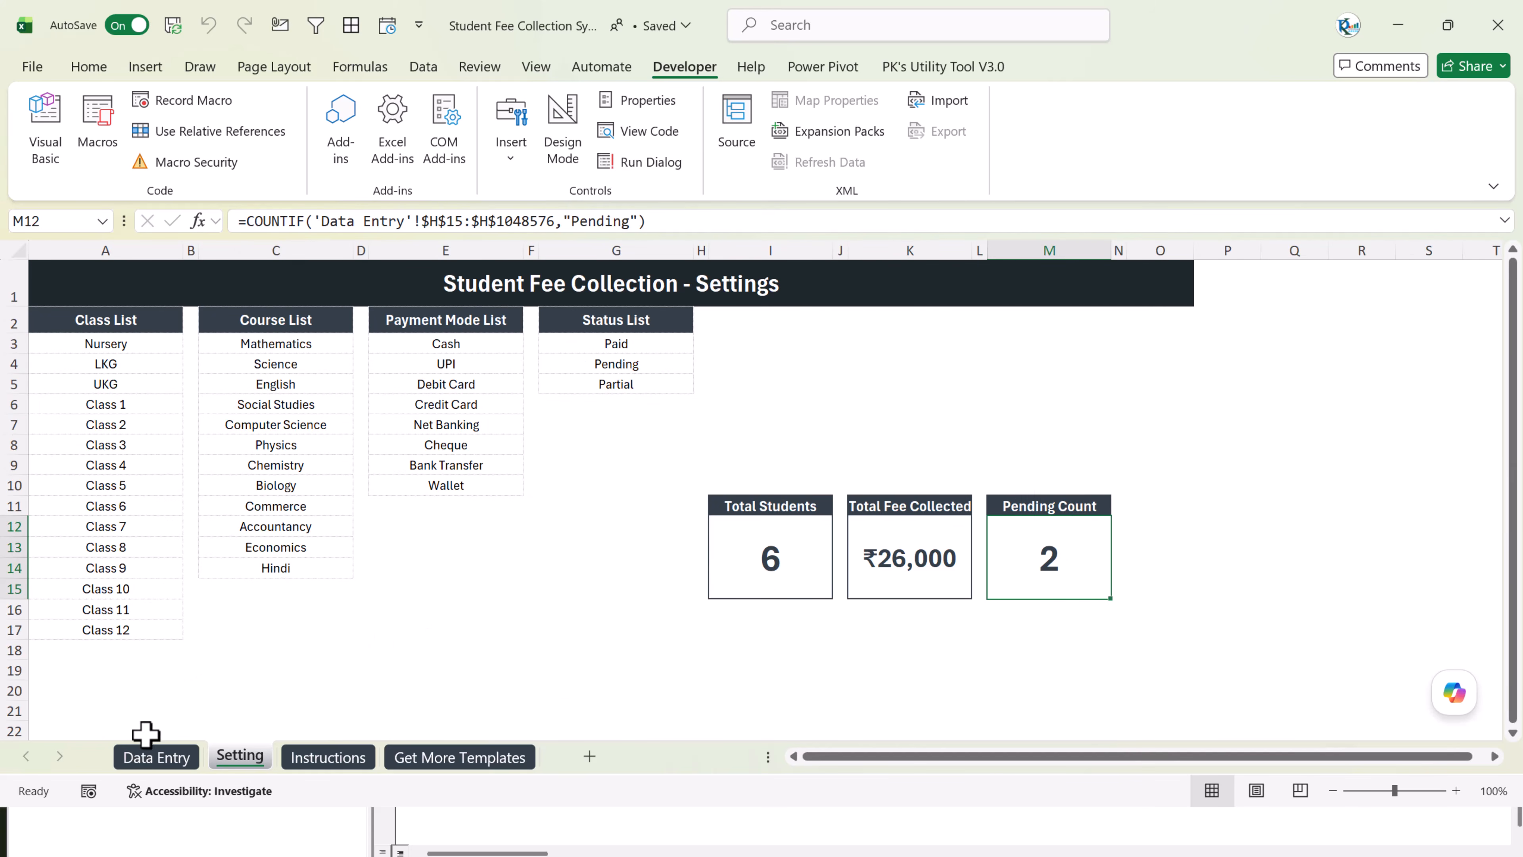
- Look over the summary cards on the Data Entry sheet and copy the Total Students card I11:I15 from the Setting sheet
left_click(155, 757)
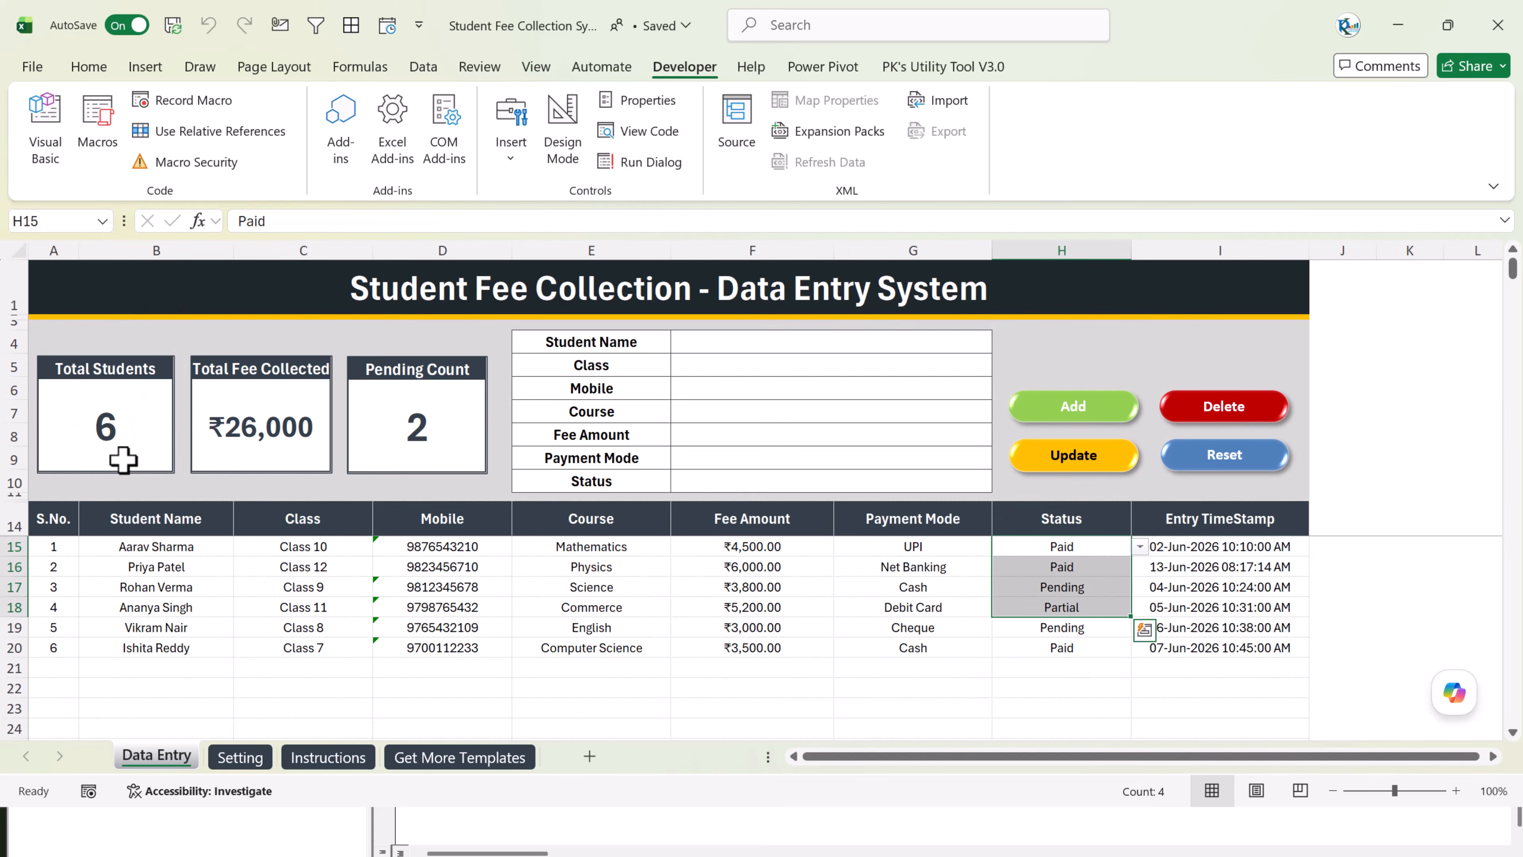
left_click(159, 491)
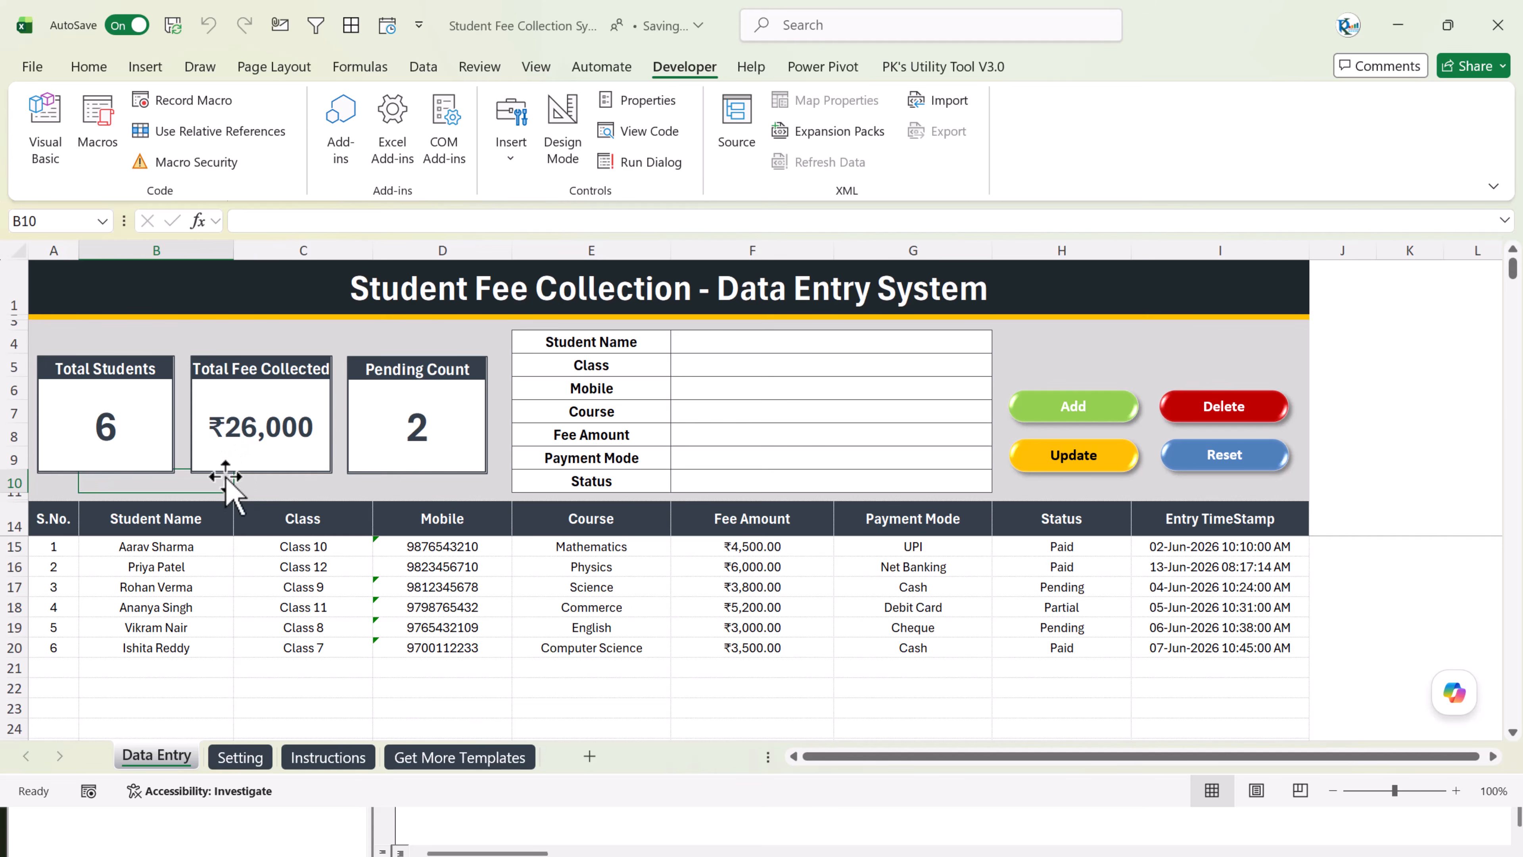
left_click(240, 757)
left_click(743, 533)
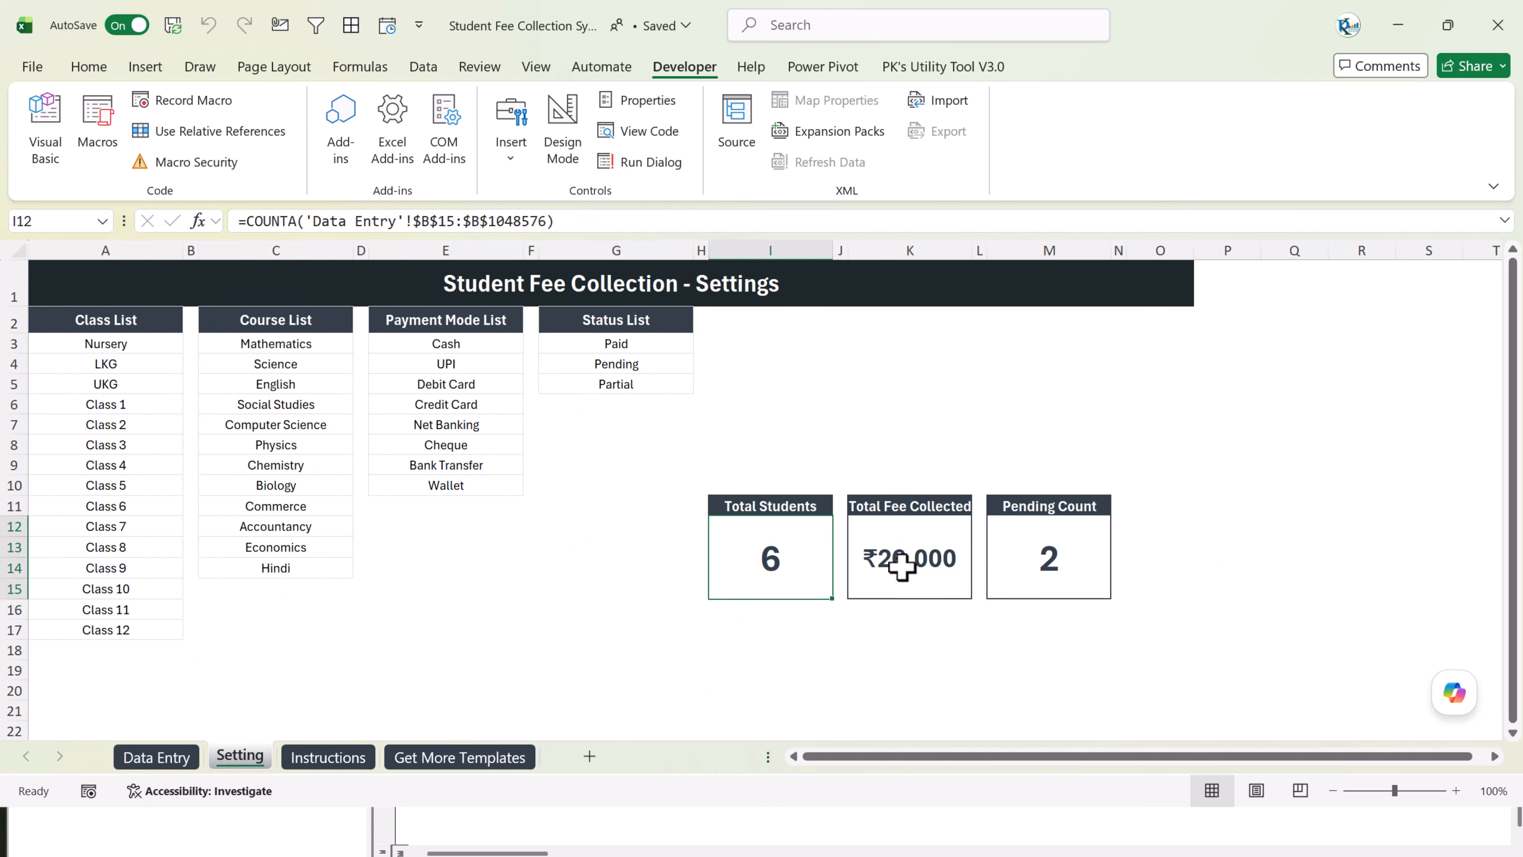
left_click(758, 503)
left_click_drag(759, 503, 763, 561)
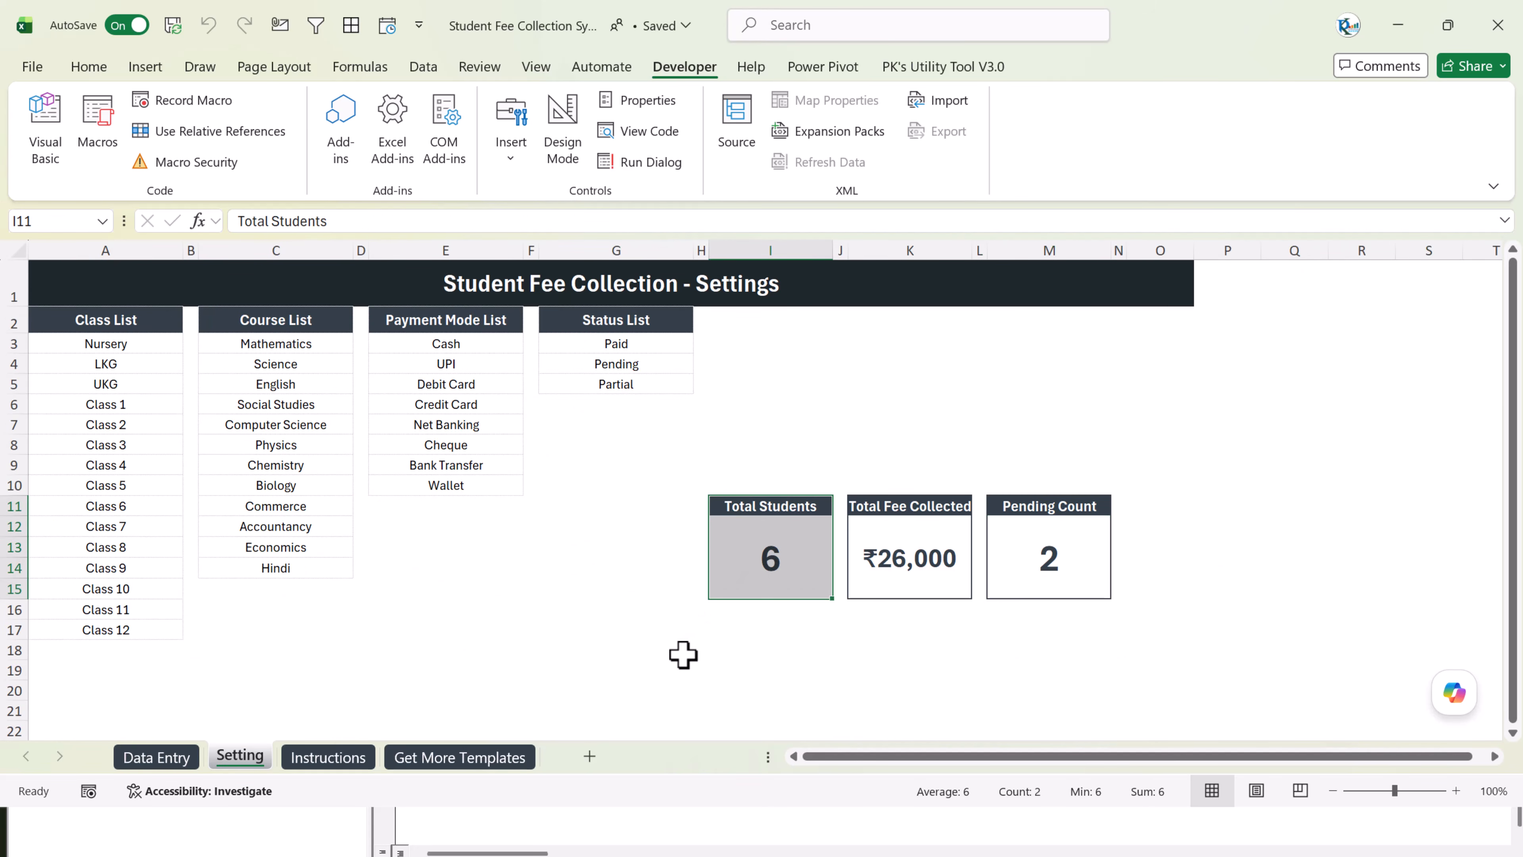
key("ctrl+c")
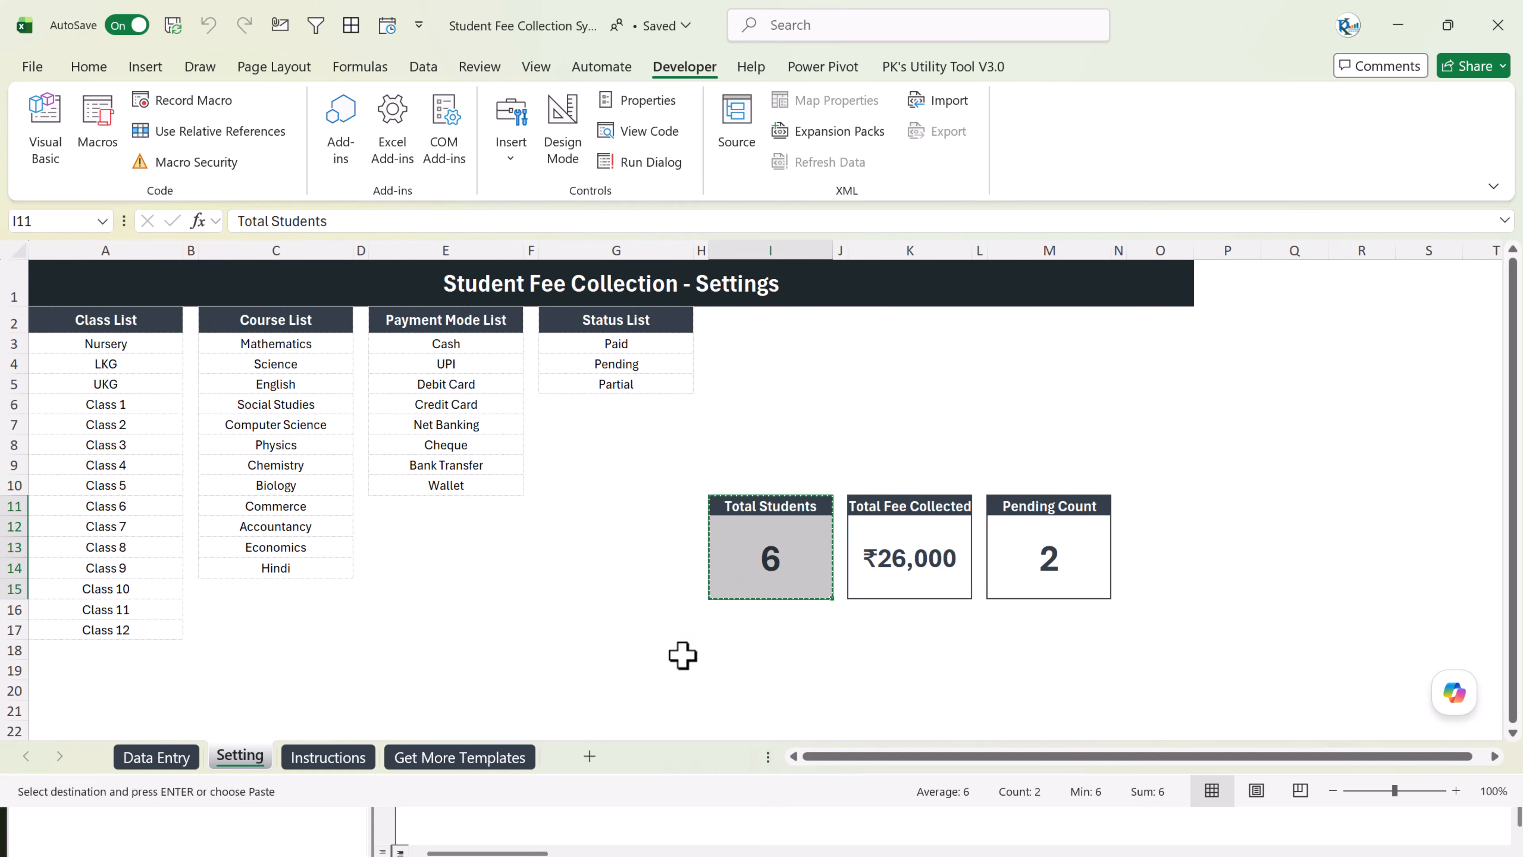
- Paste the copied card onto the Data Entry sheet as a linked picture and move it up beside the Pending Count card
left_click(163, 758)
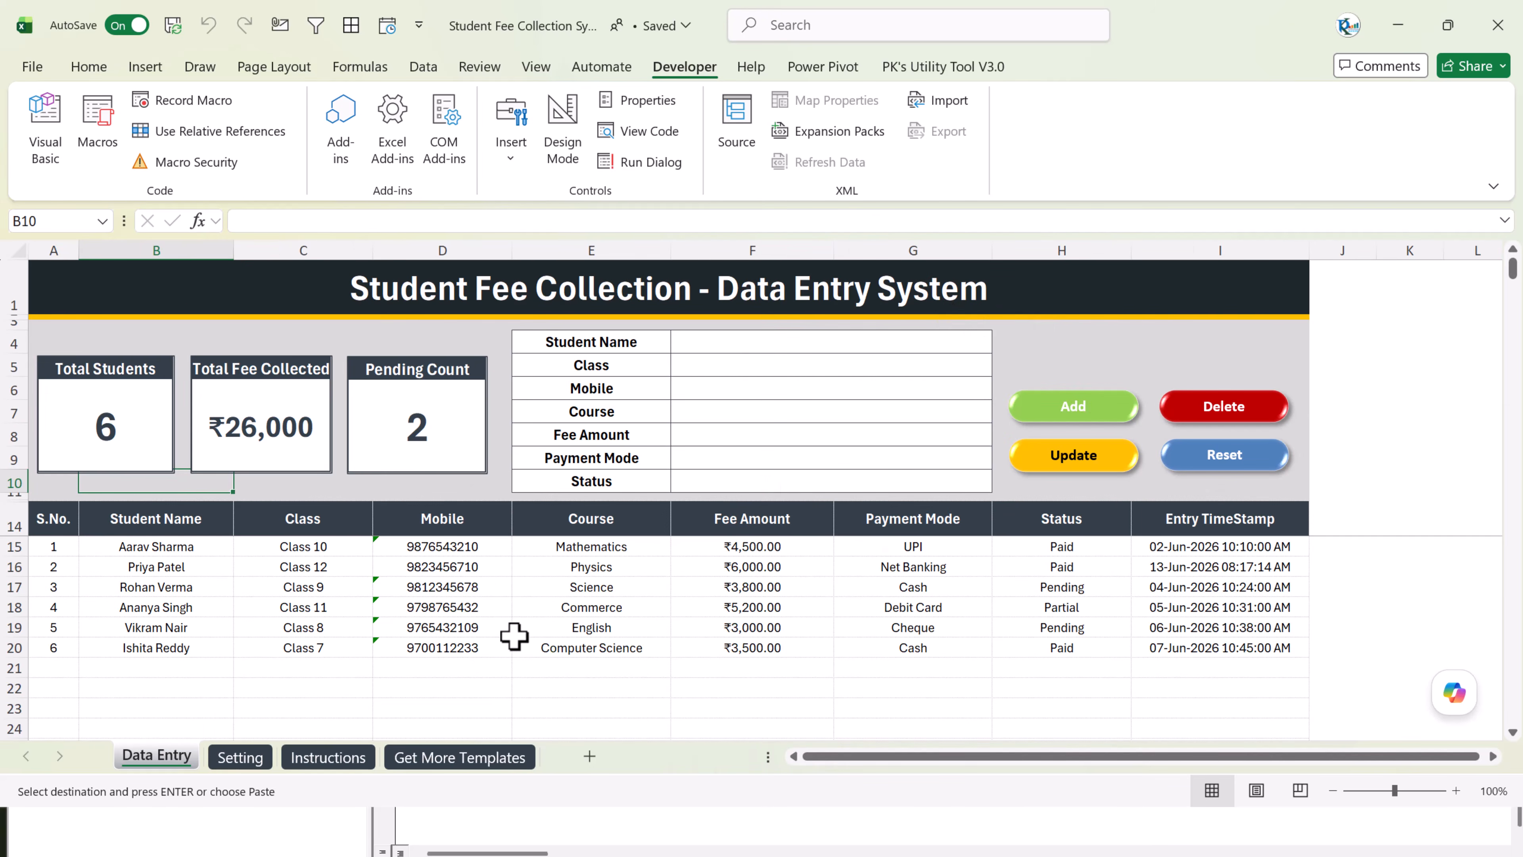
left_click(487, 569)
left_click(87, 67)
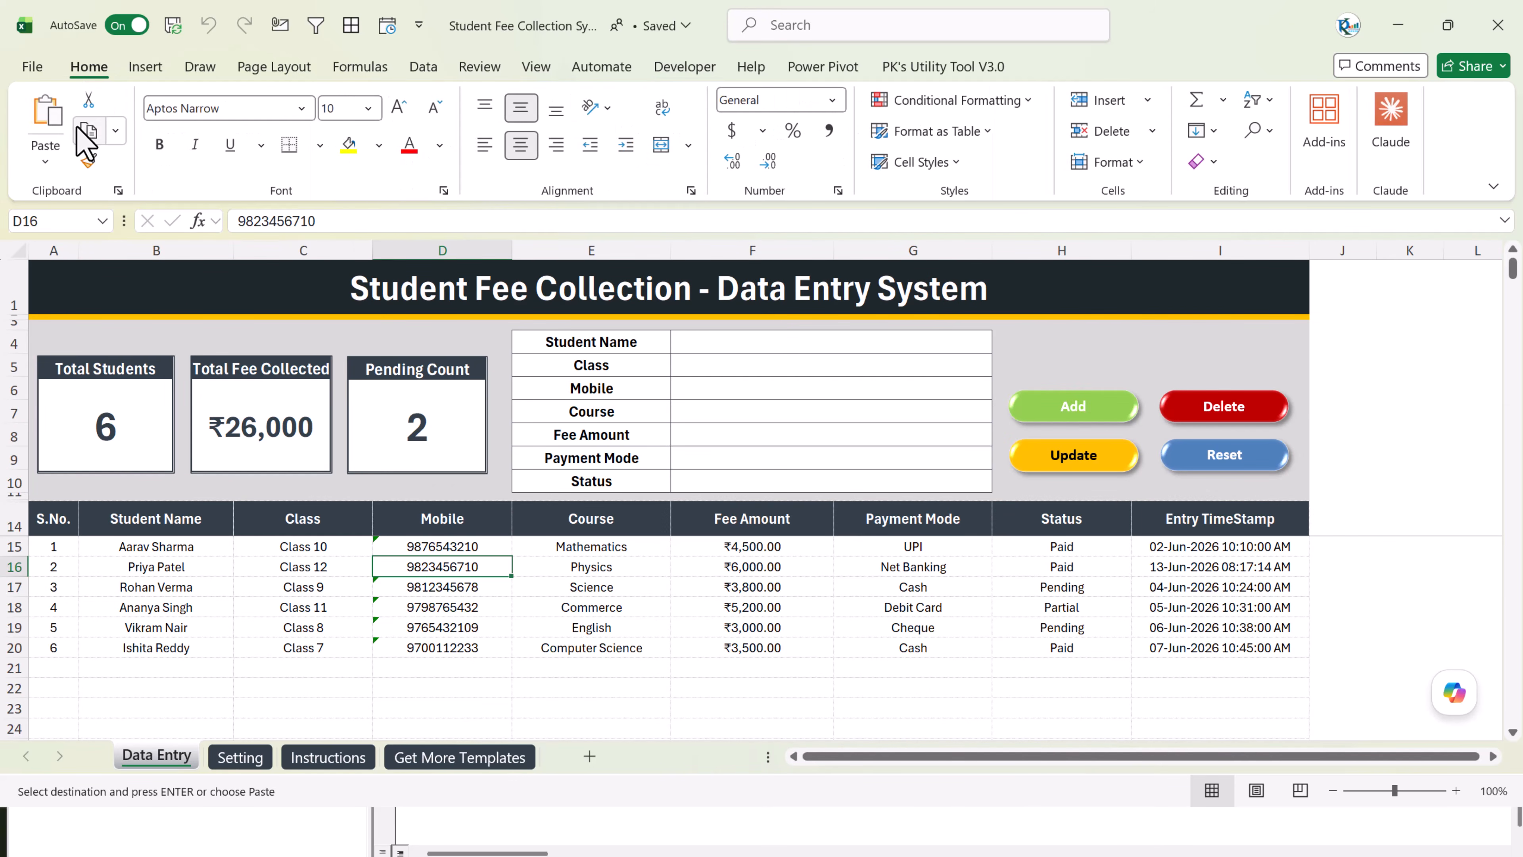
left_click(48, 159)
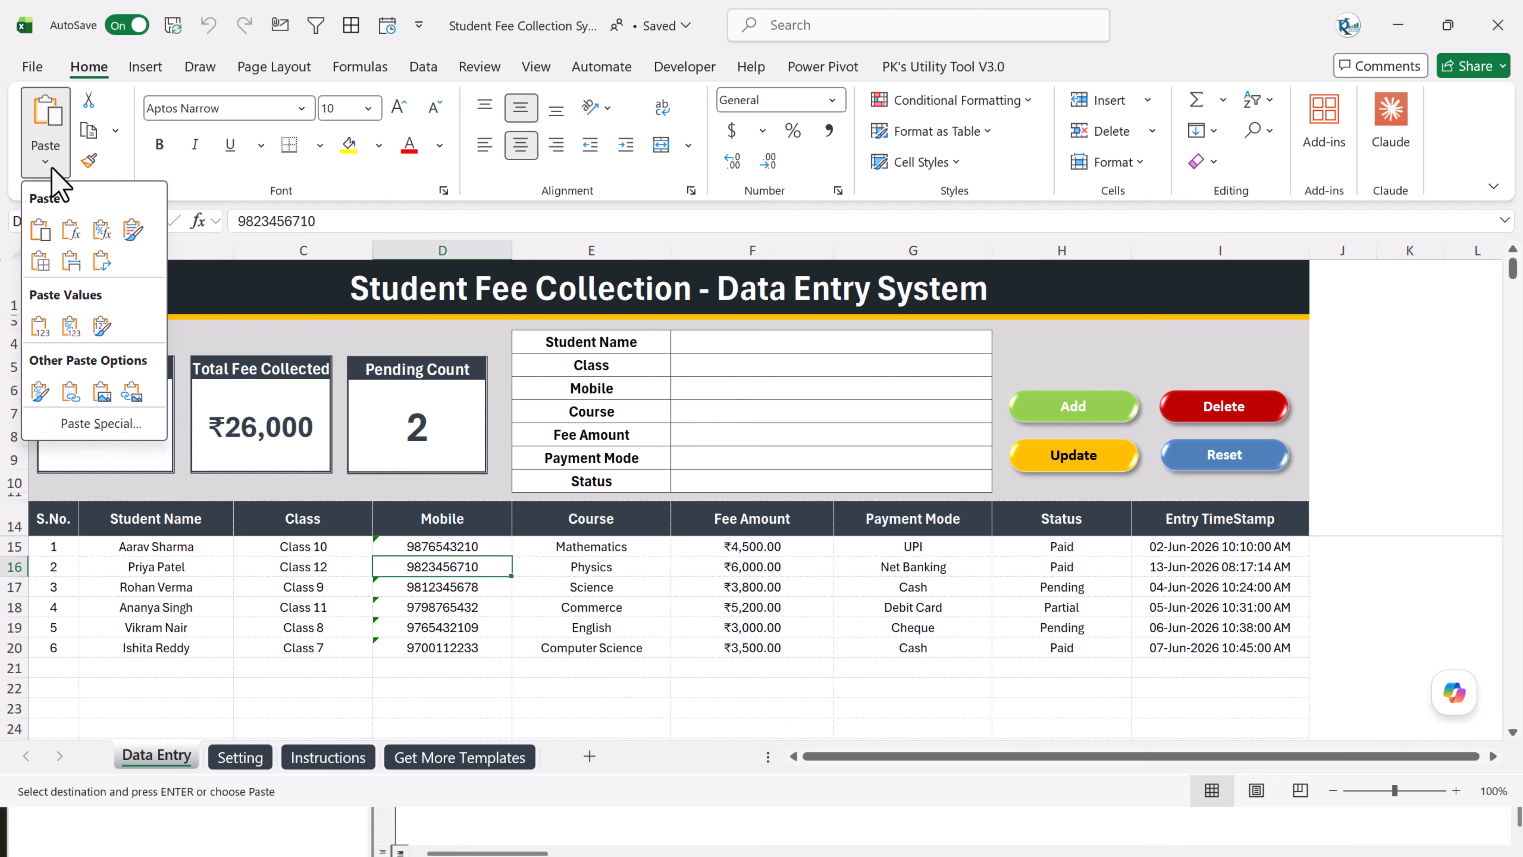
left_click(138, 397)
left_click_drag(420, 618, 471, 467)
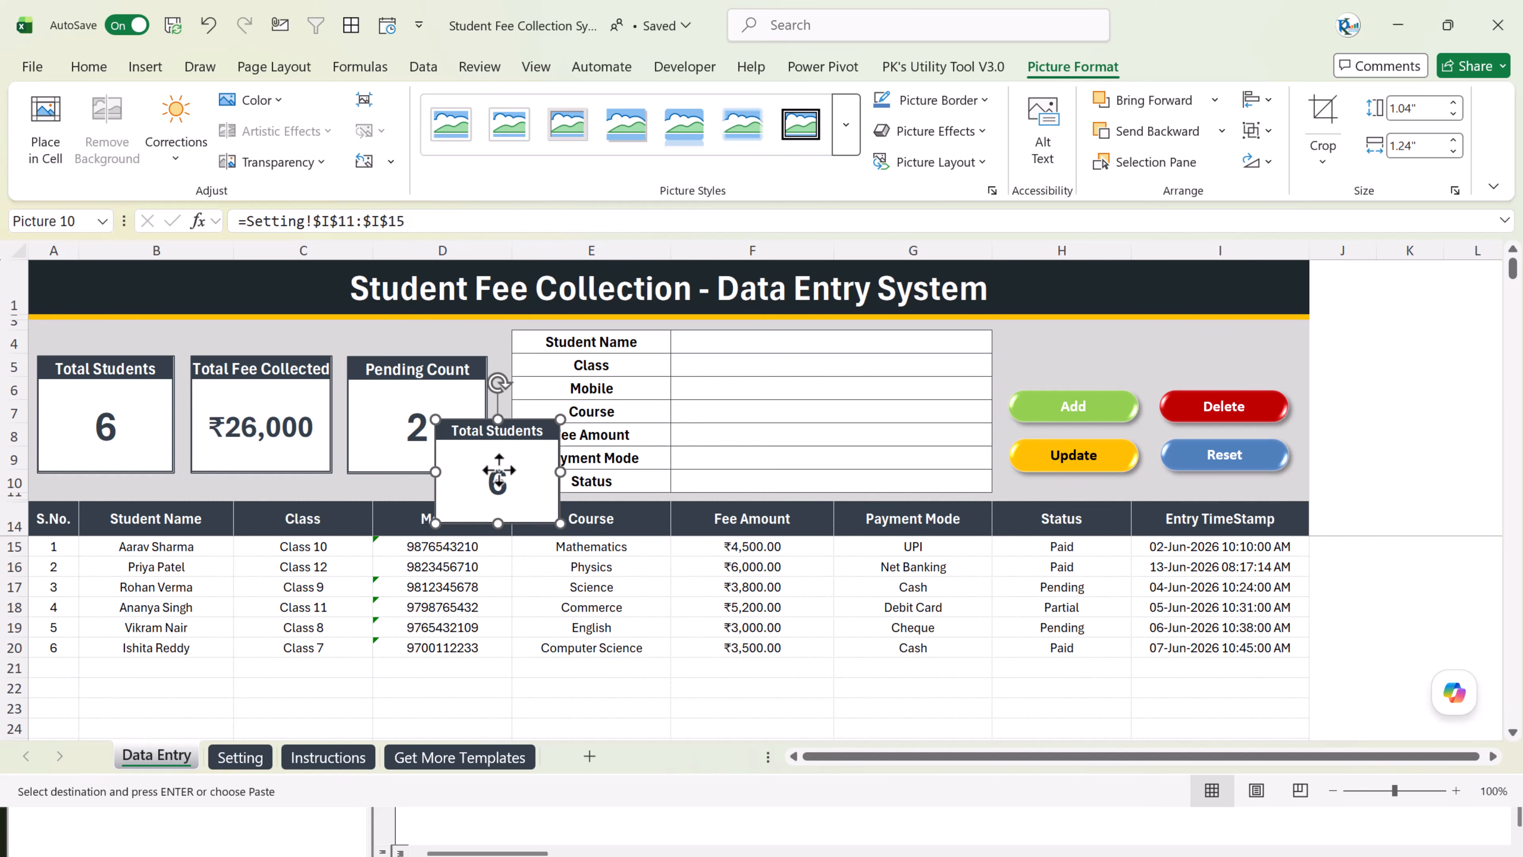
- Delete the pasted linked picture and clear the pending copy, finishing on the Data Entry sheet
key("Delete")
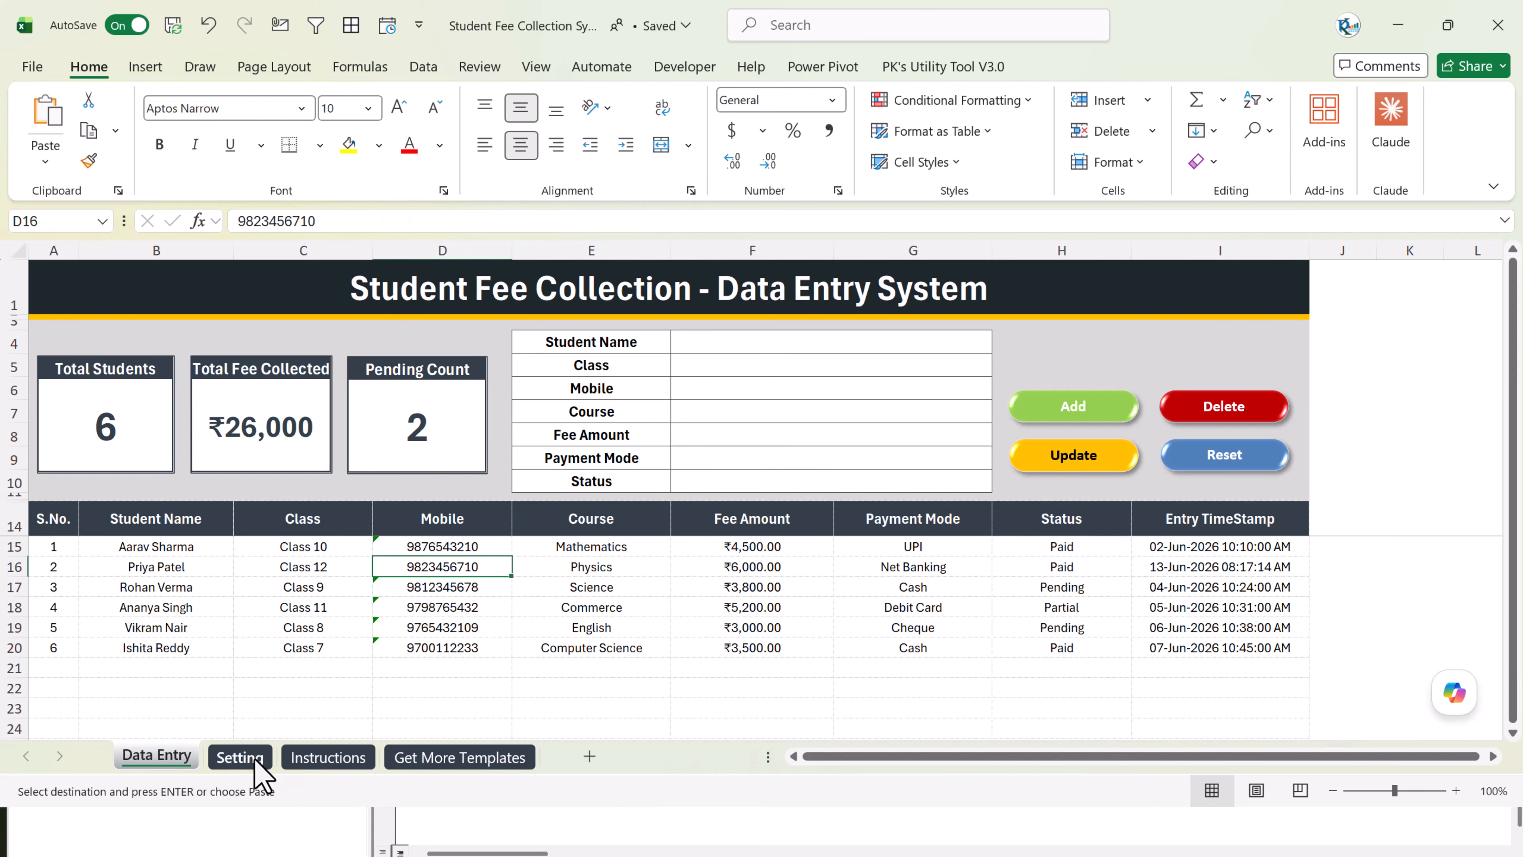
left_click(256, 771)
left_click(175, 770)
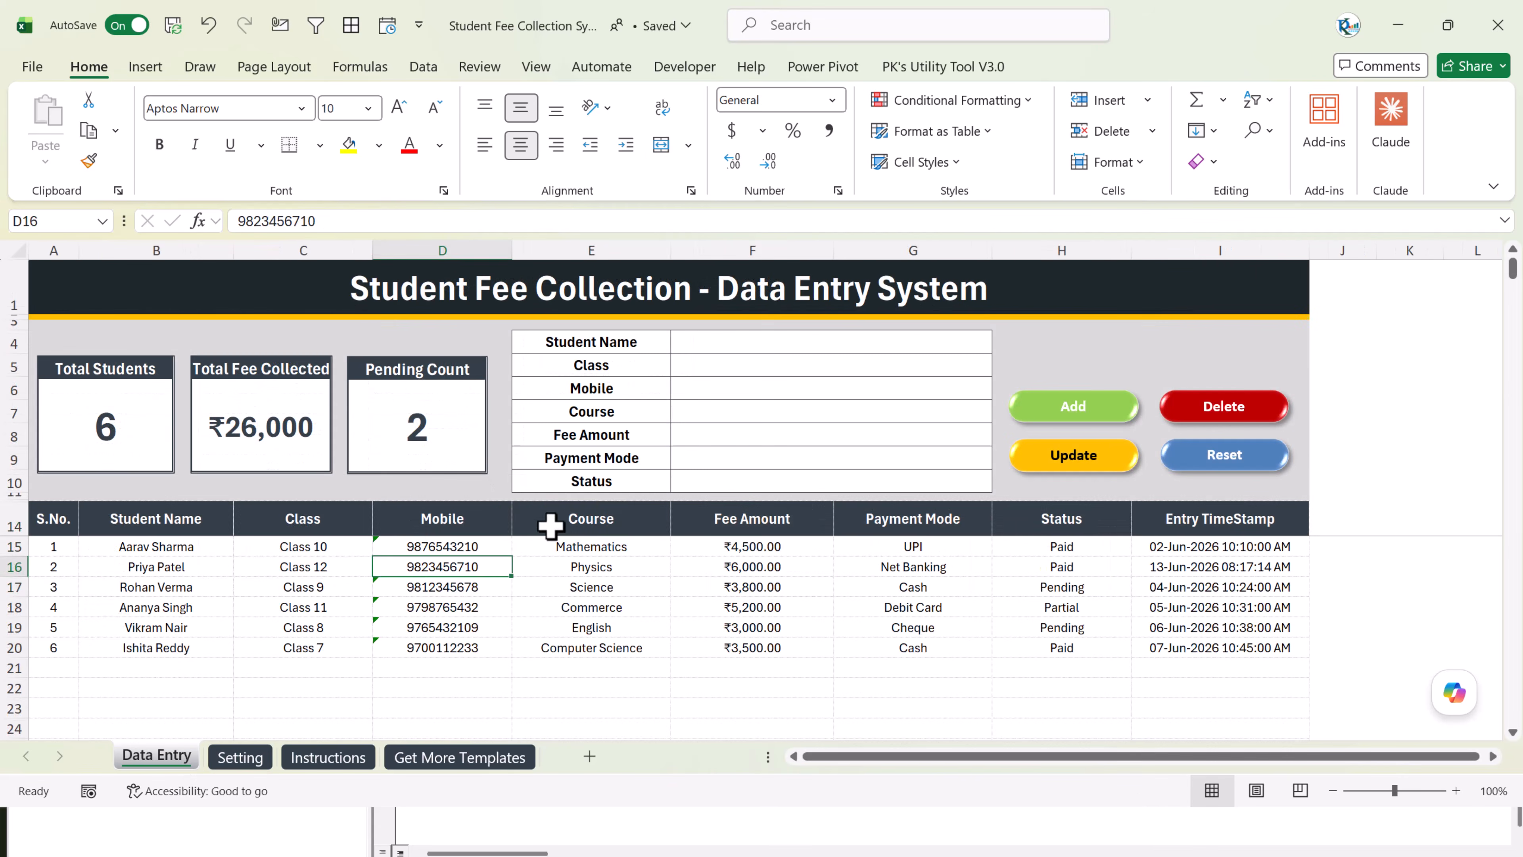
- Highlight the entry form's input cells F4:G10 and return to the Course header in E14
left_click(606, 518)
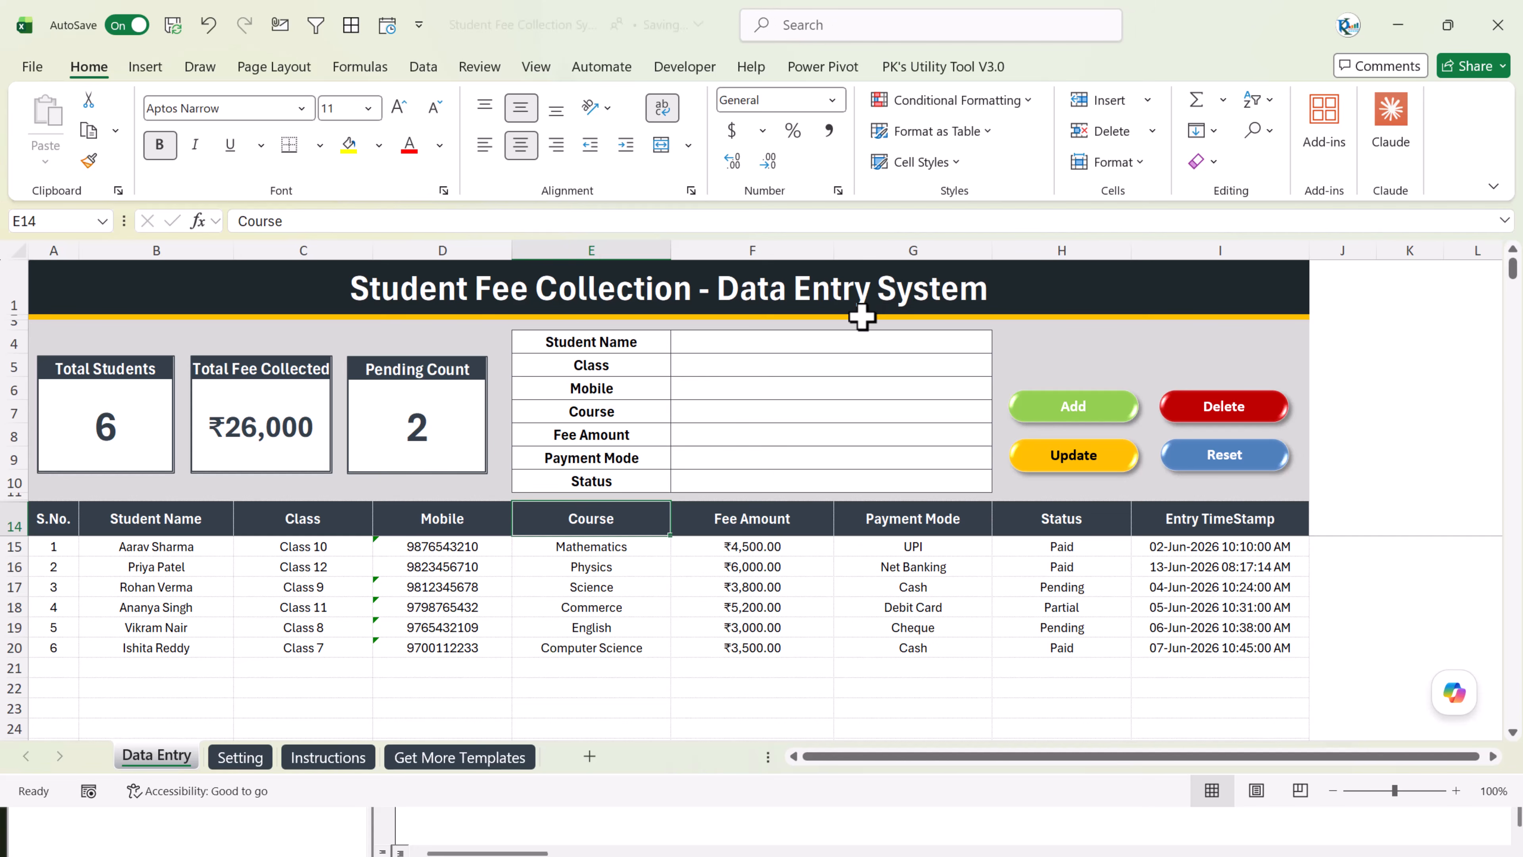
left_click_drag(757, 341, 744, 476)
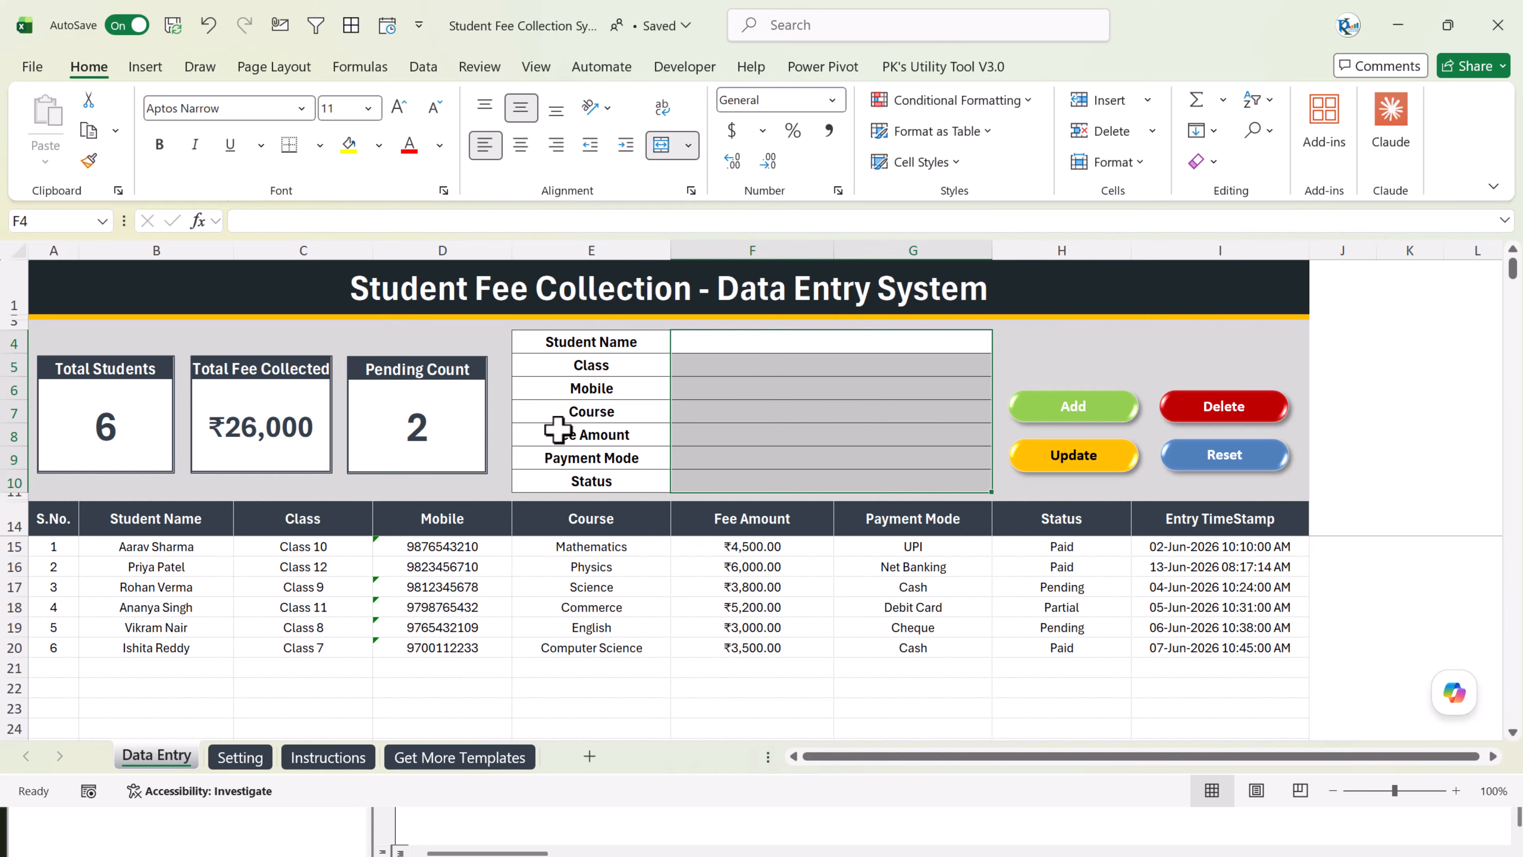
left_click(616, 525)
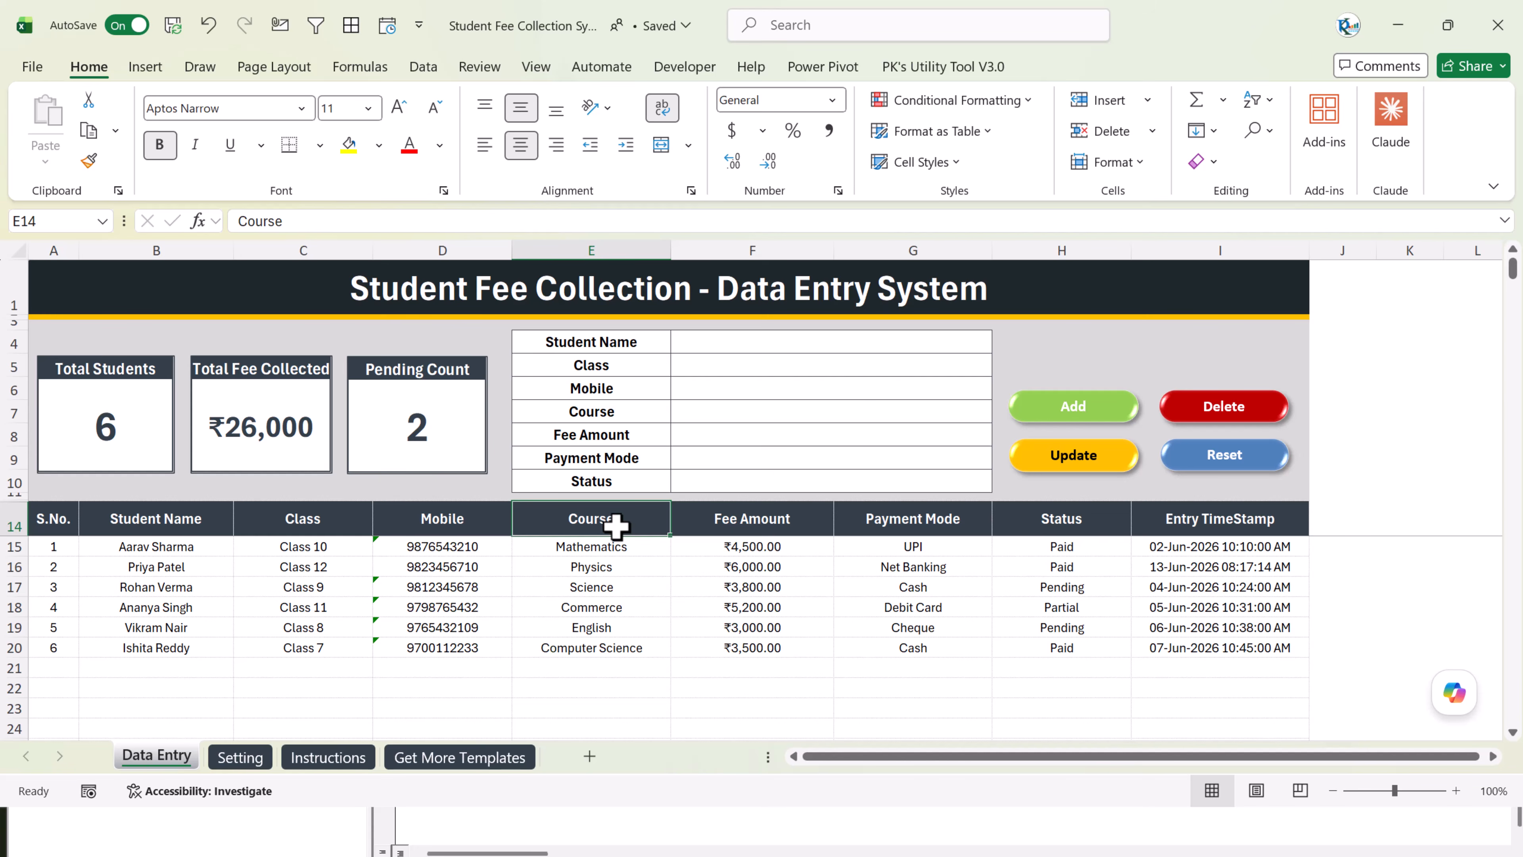